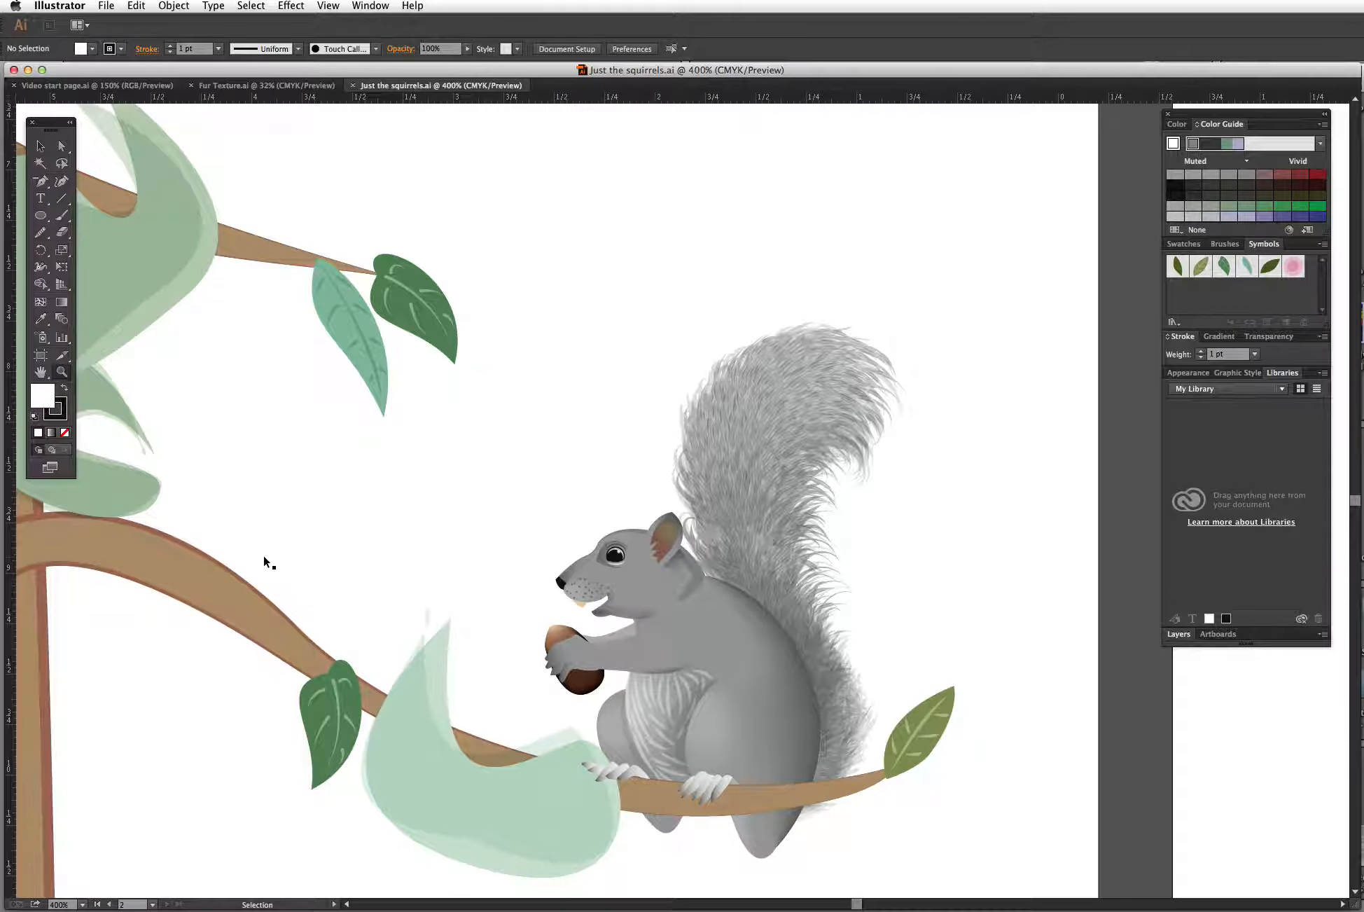
Step: Ungroup the squirrel illustration on the right artboard
key("super+minus")
key("super+minus")
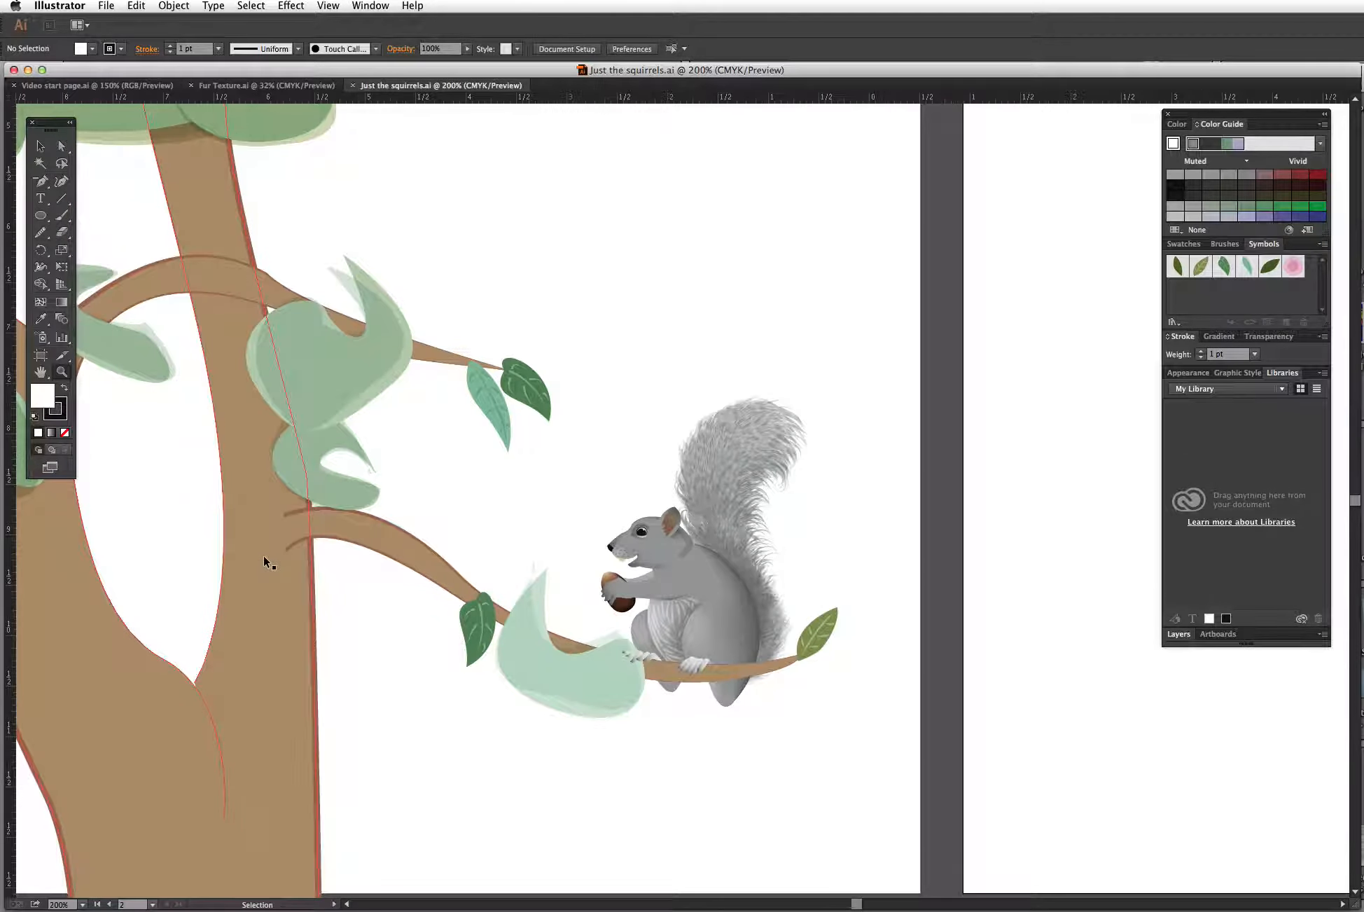
key("super+minus")
key("super+minus")
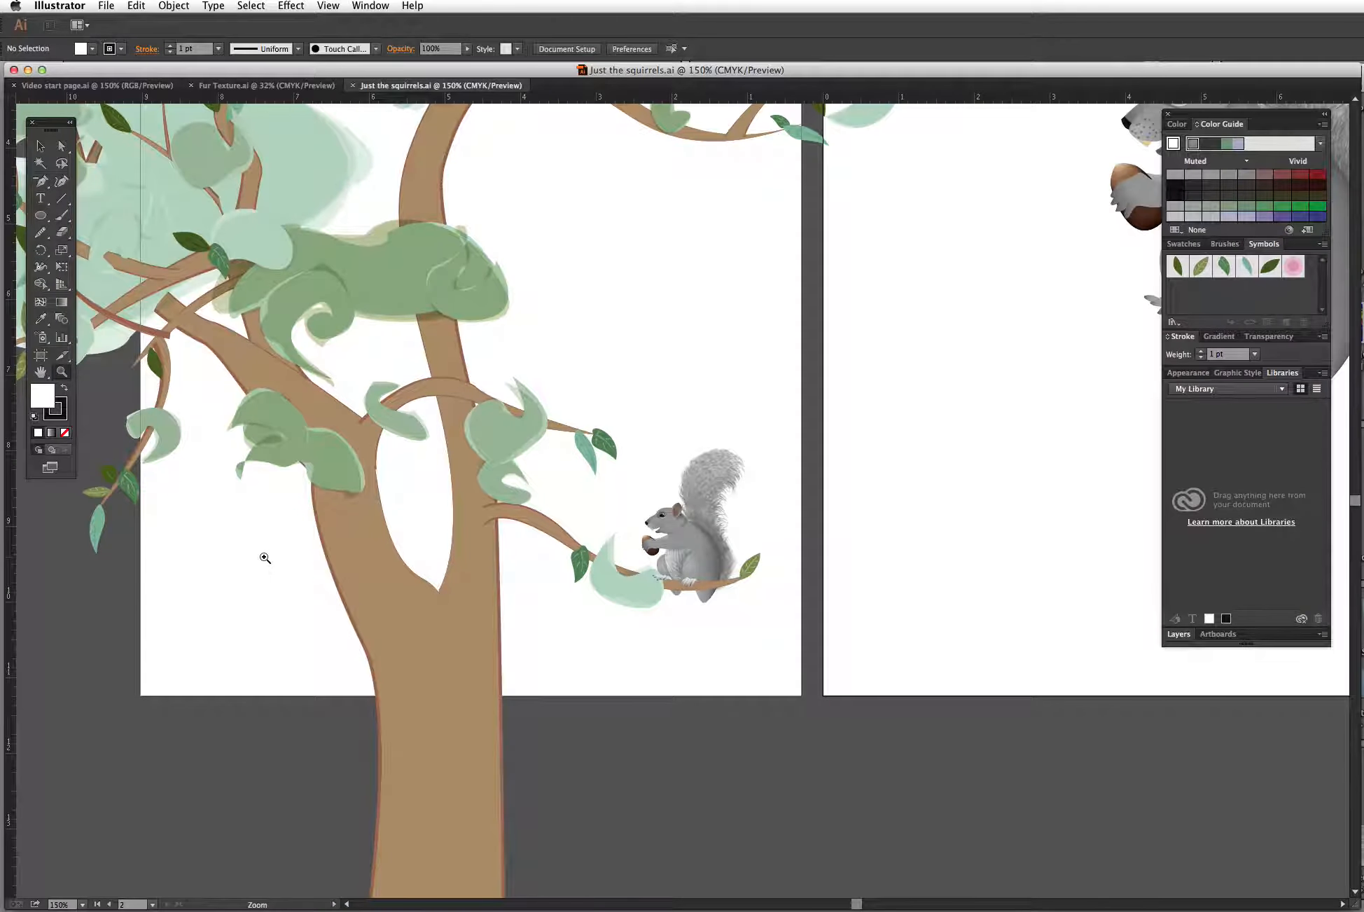
left_click_drag(1053, 272, 592, 503)
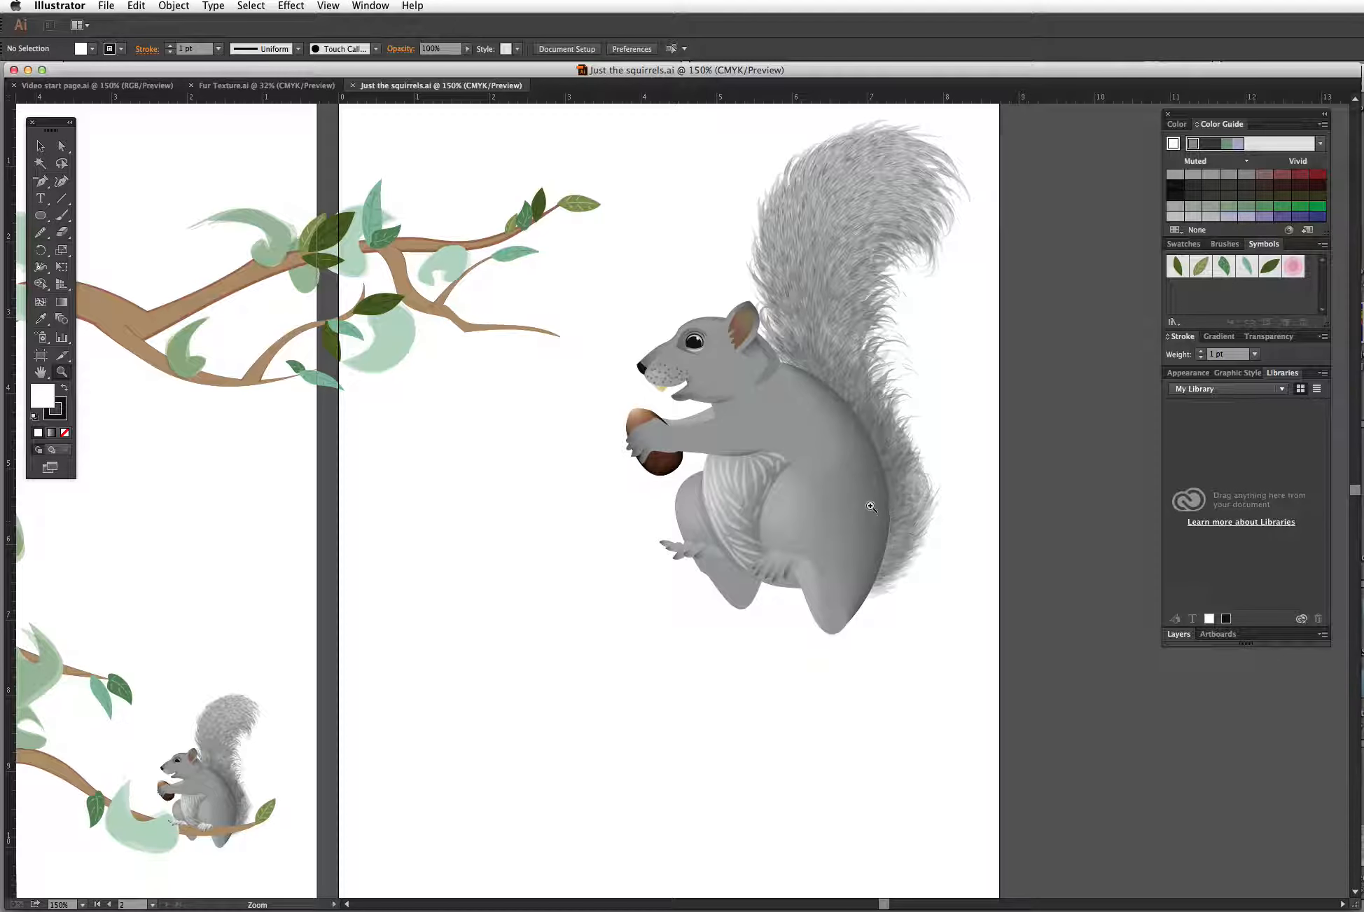
left_click(40, 147)
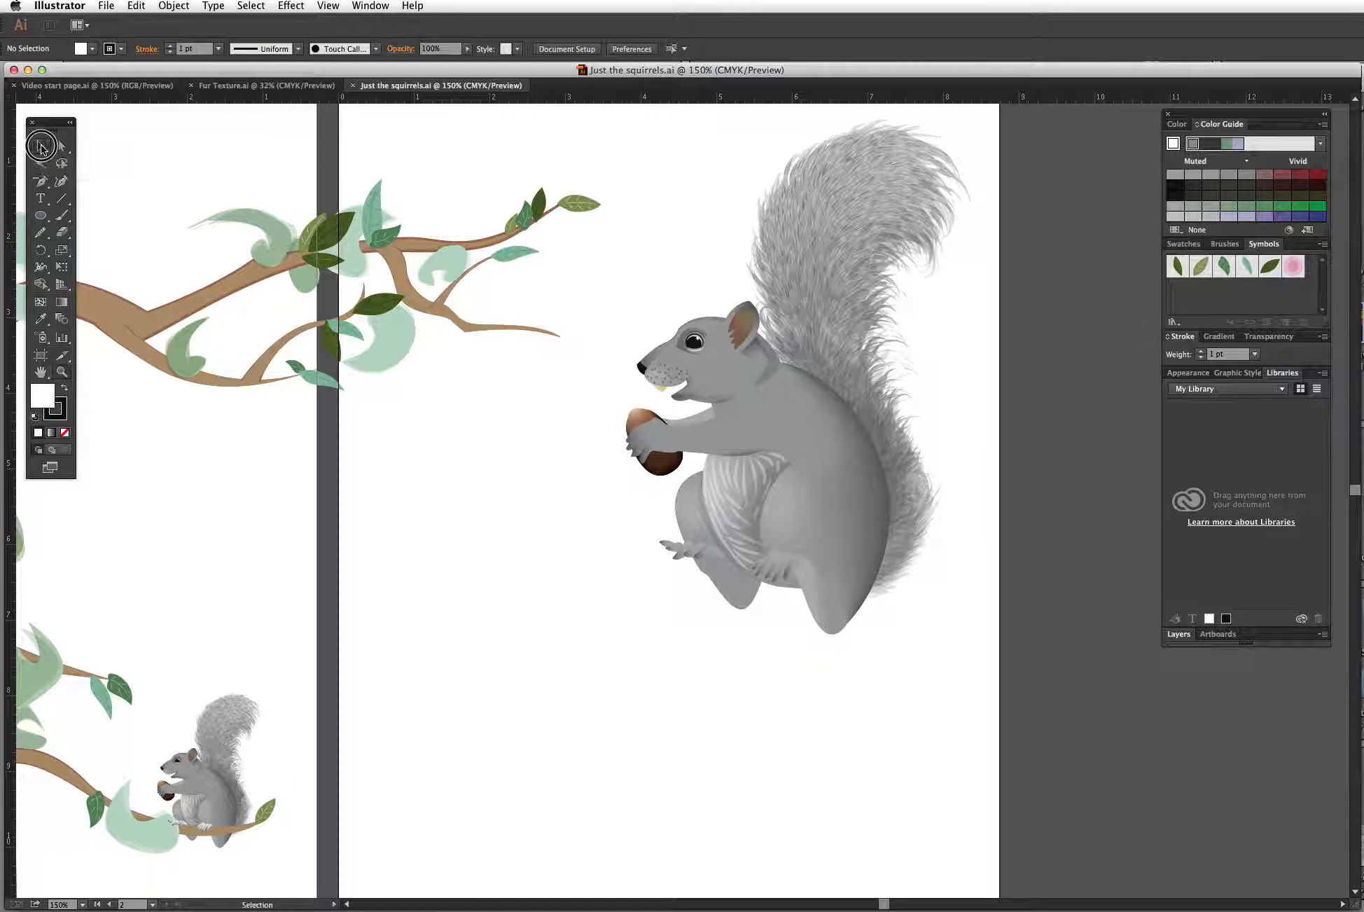
left_click(845, 301)
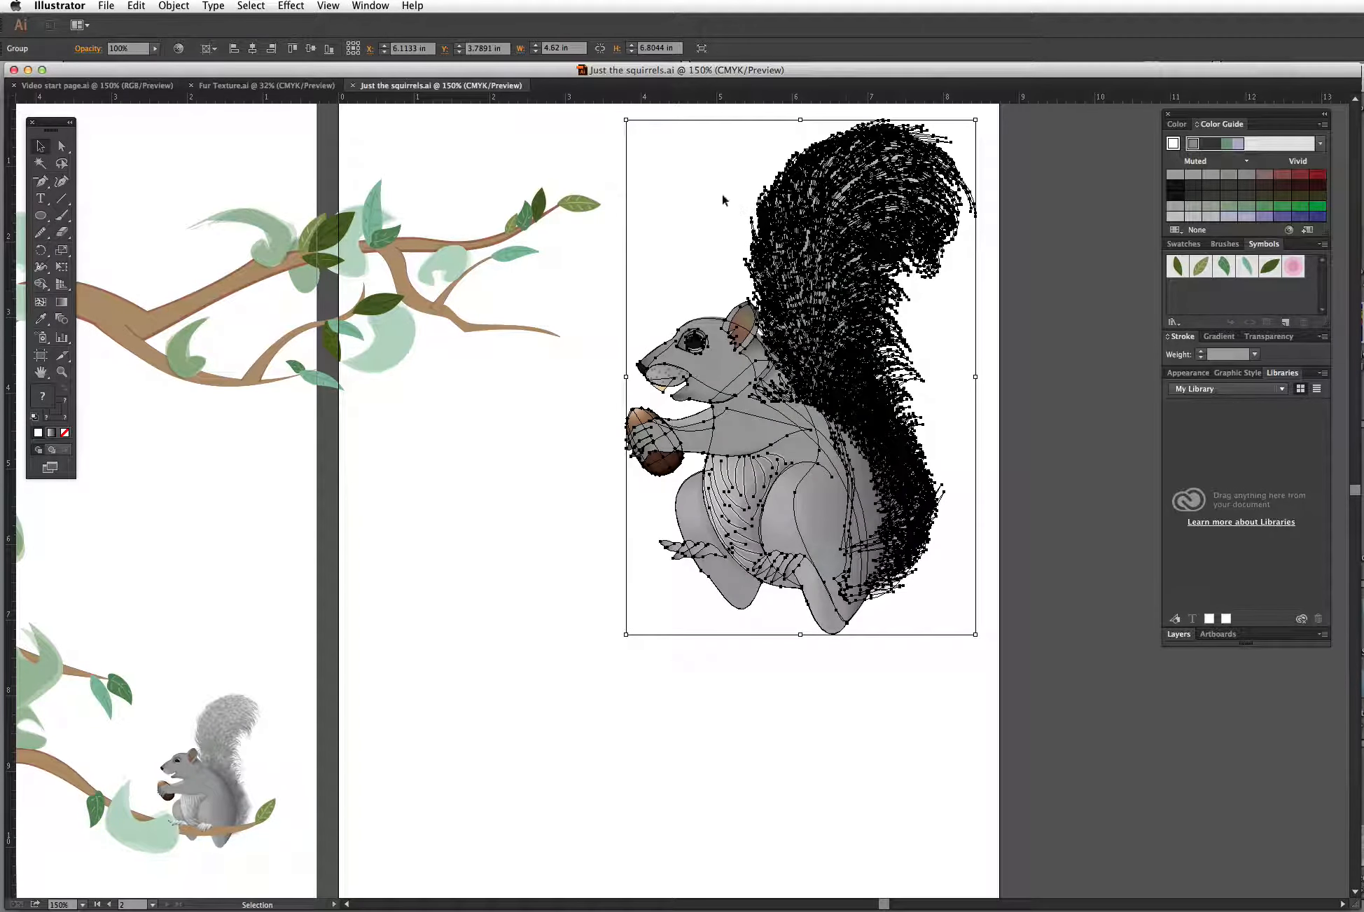
left_click(179, 7)
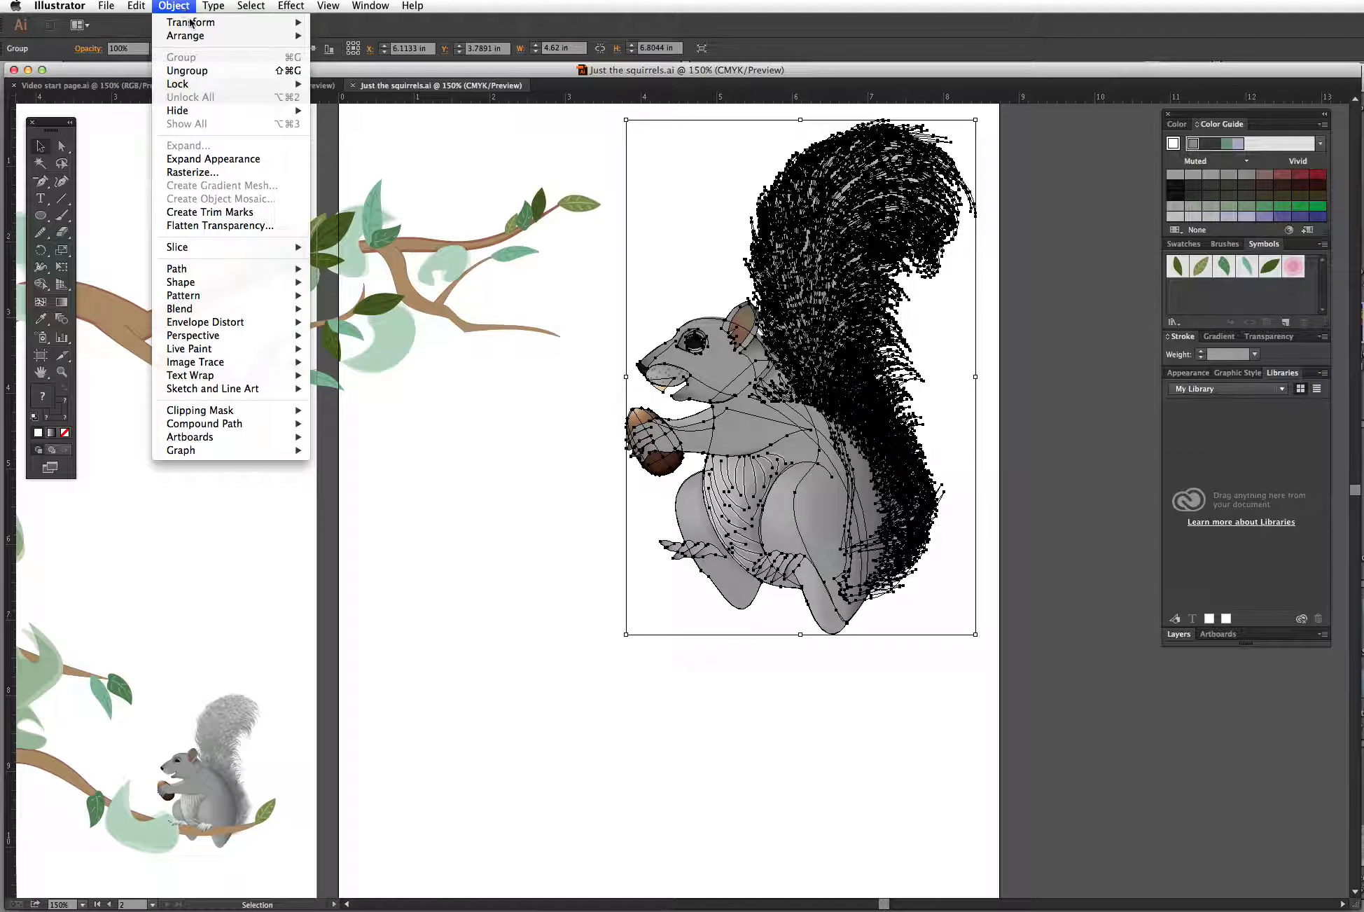
left_click(190, 72)
left_click(1024, 322)
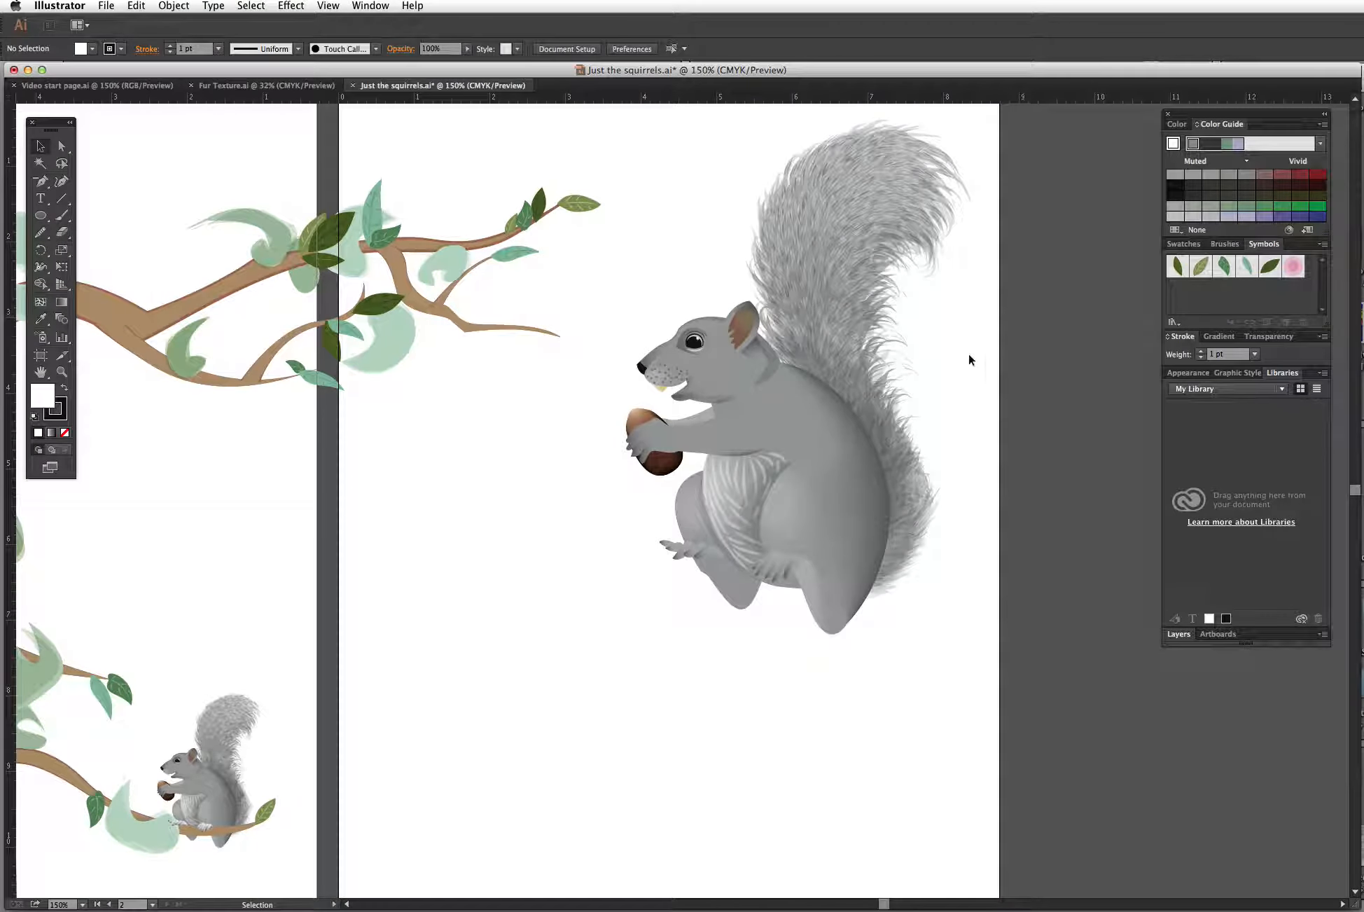
Step: Move the body's multiply shading group onto the pasteboard and open its contents in a floating Appearance panel
left_click_drag(877, 420, 1106, 224)
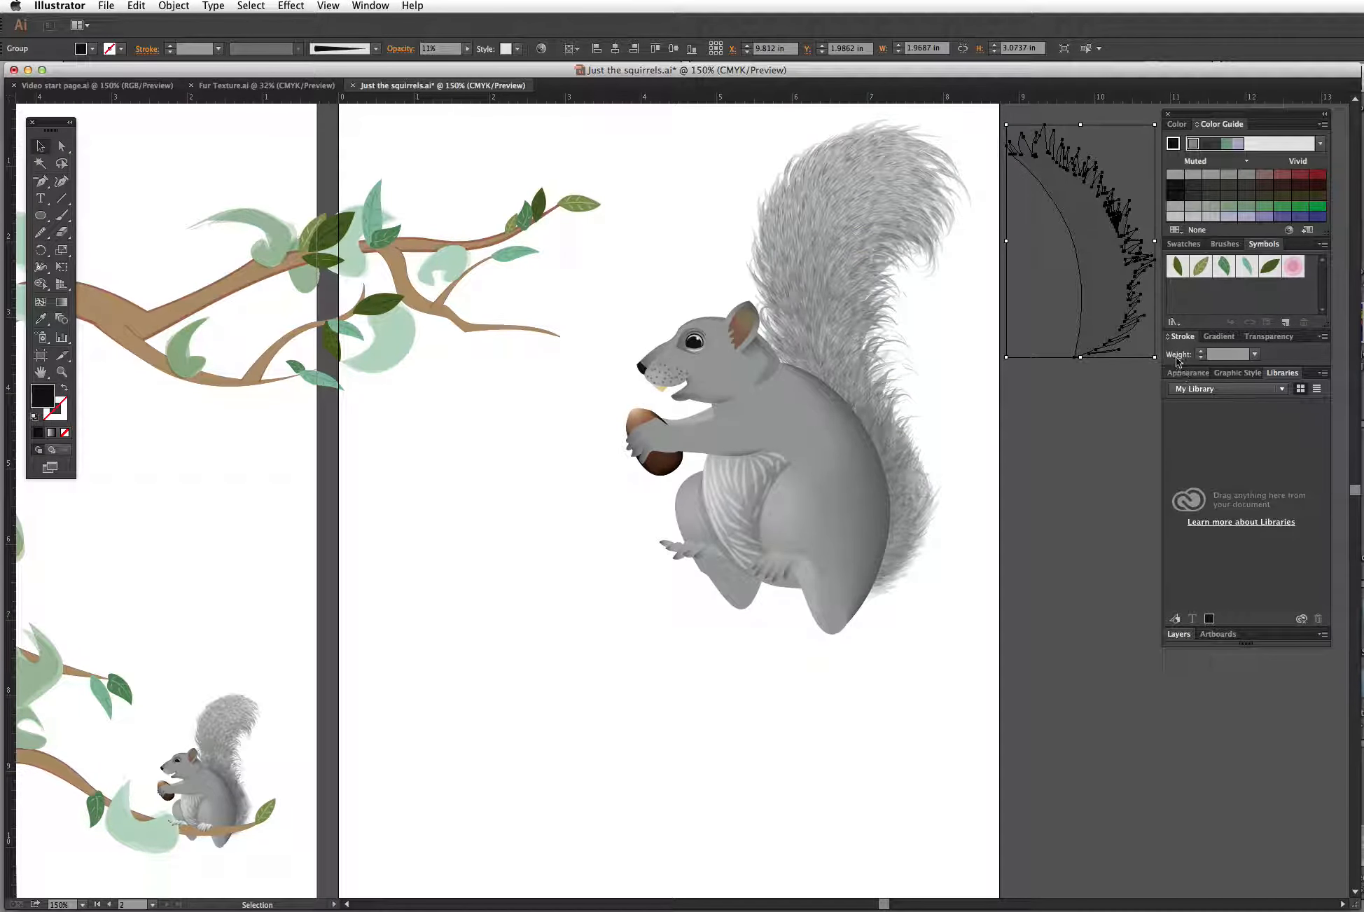
left_click(1188, 375)
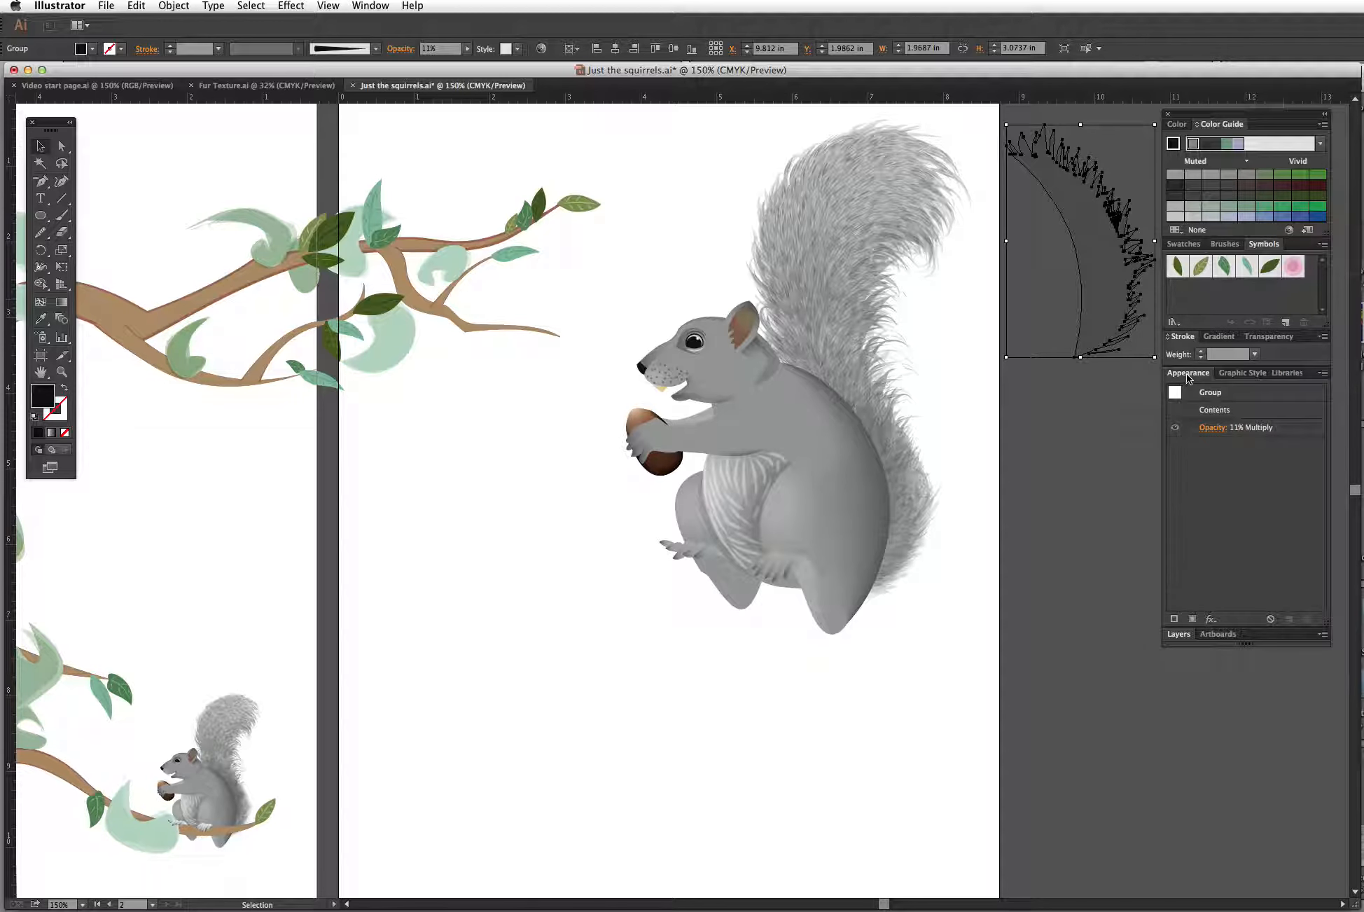
left_click_drag(1189, 375, 1054, 397)
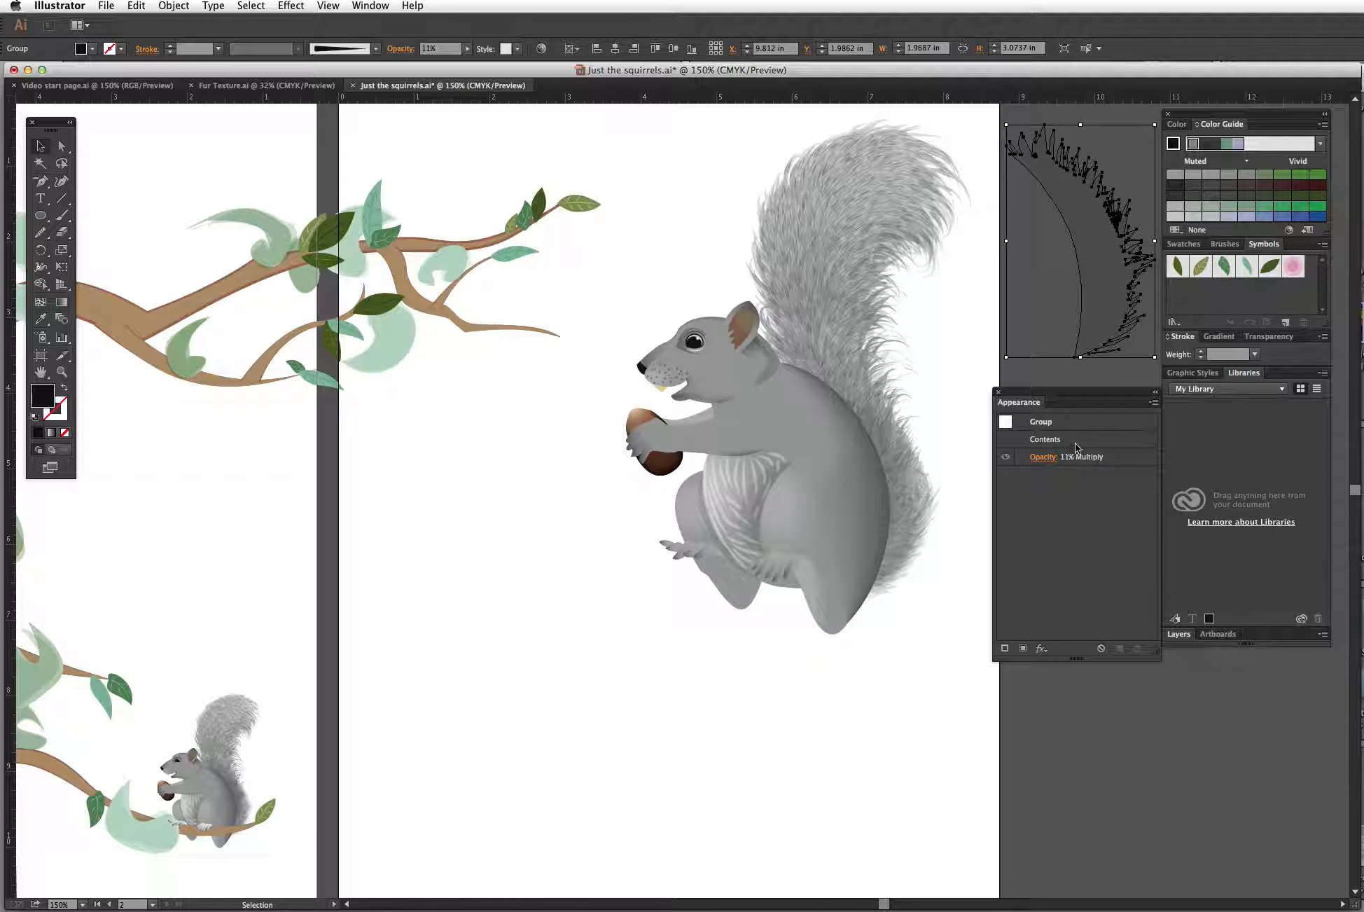
double_click(1047, 441)
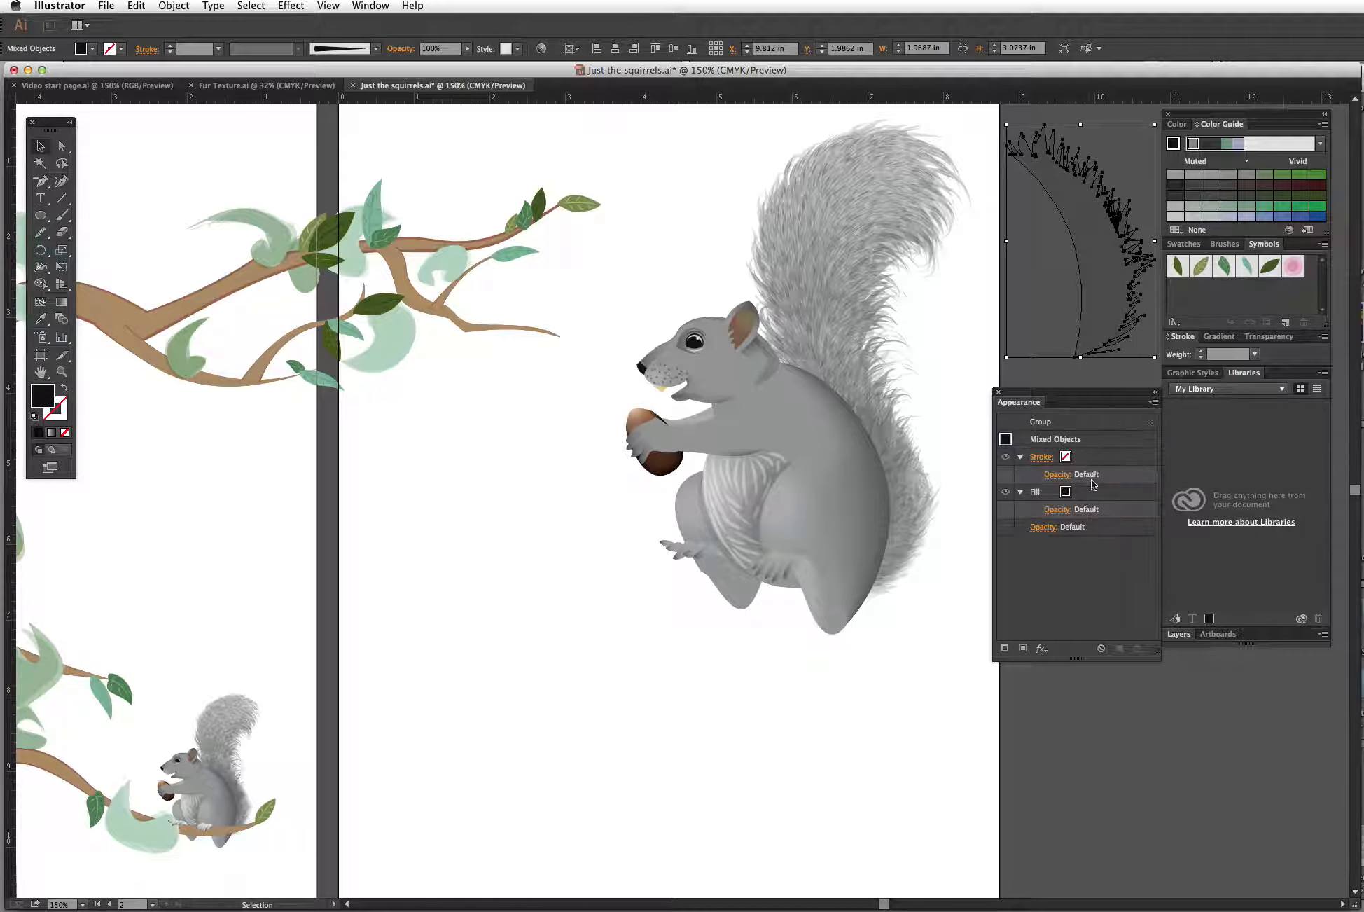
left_click(953, 416)
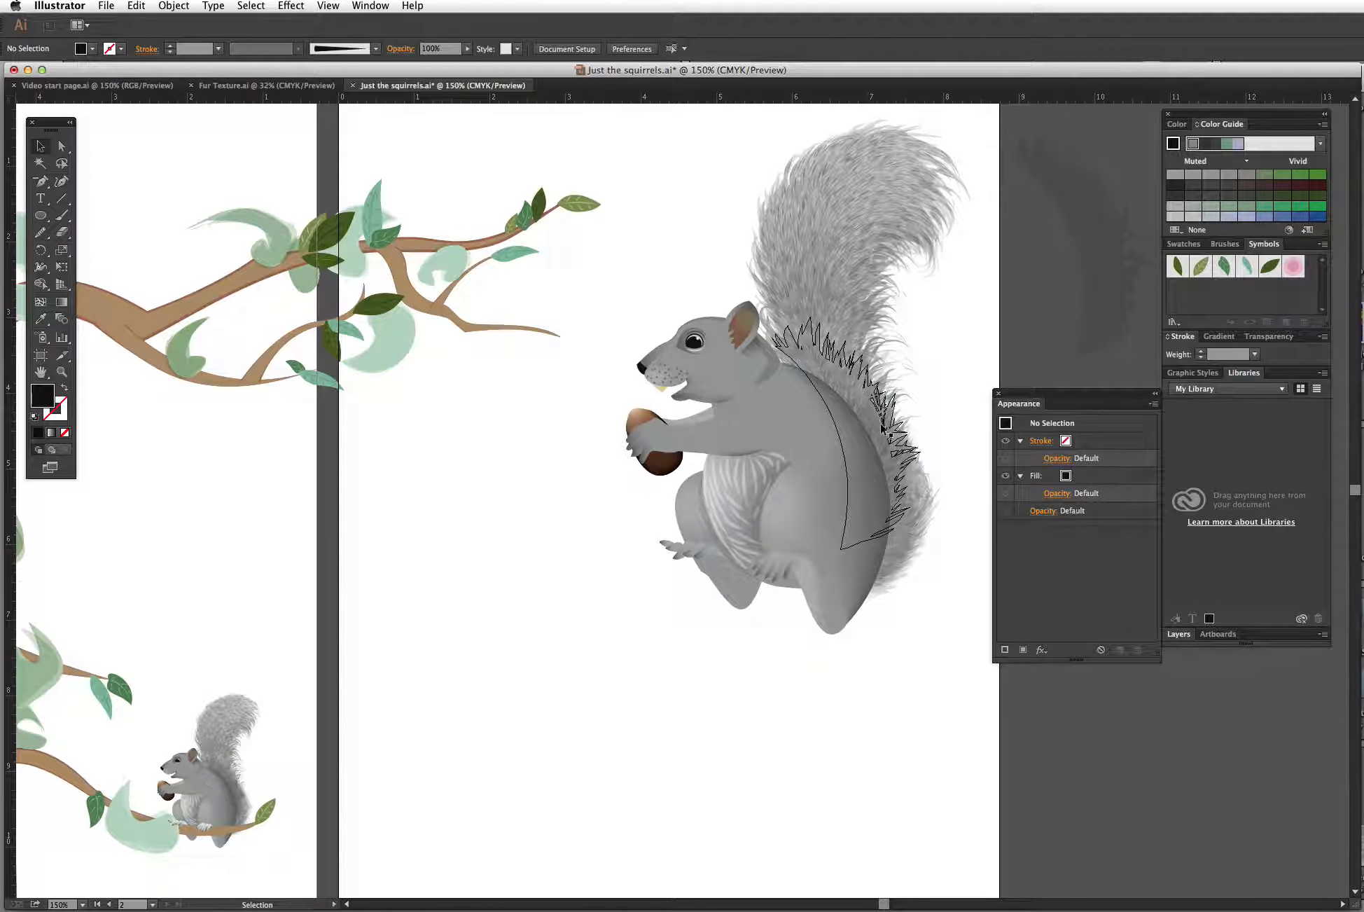
Step: Drag the remaining shading groups off the squirrel's back onto the pasteboard beside the artboard
left_click(880, 443)
left_click_drag(883, 444, 1085, 254)
left_click_drag(890, 460, 1115, 209)
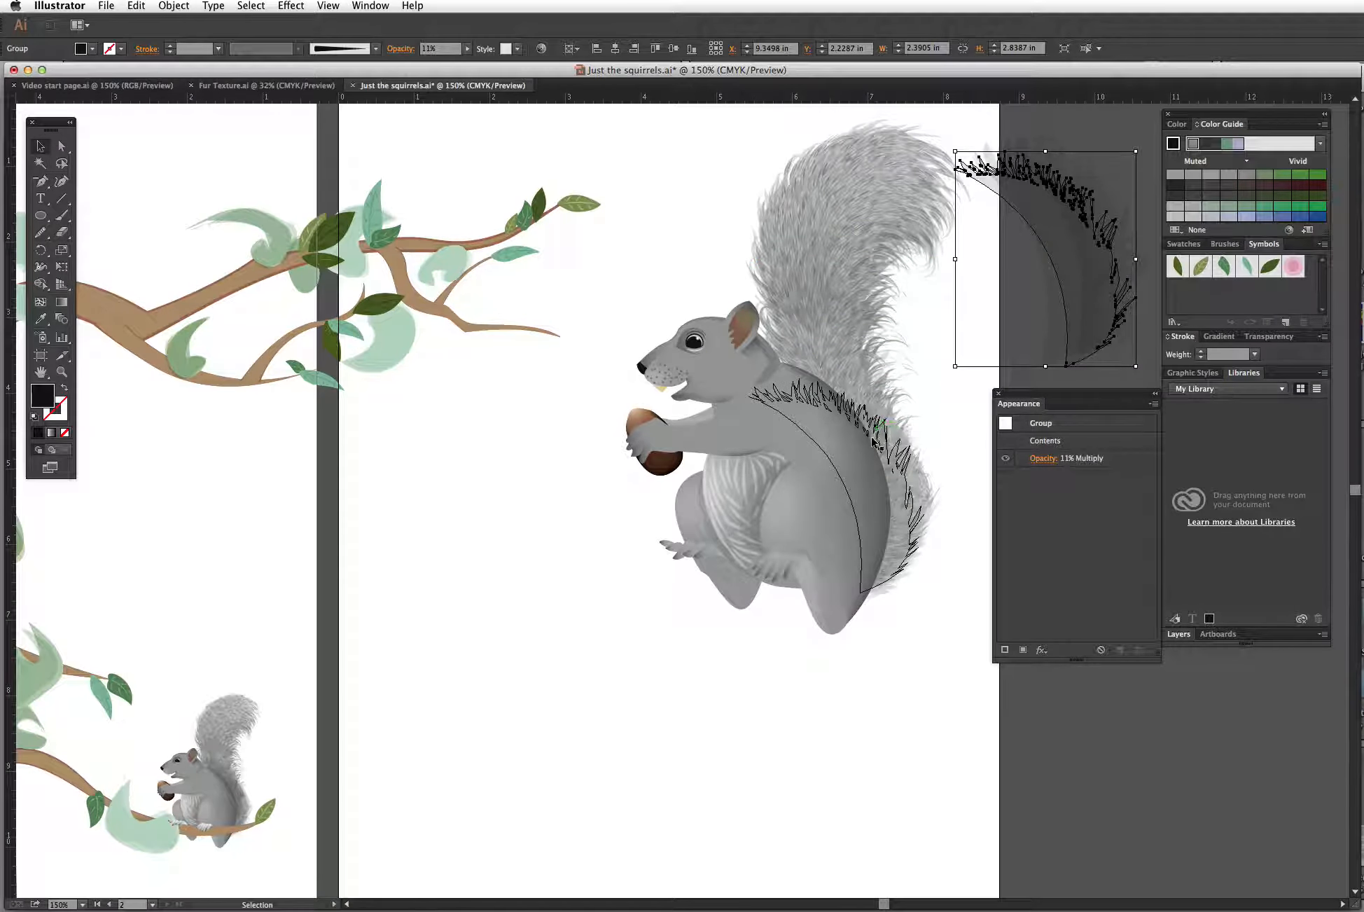
left_click_drag(880, 443, 1105, 161)
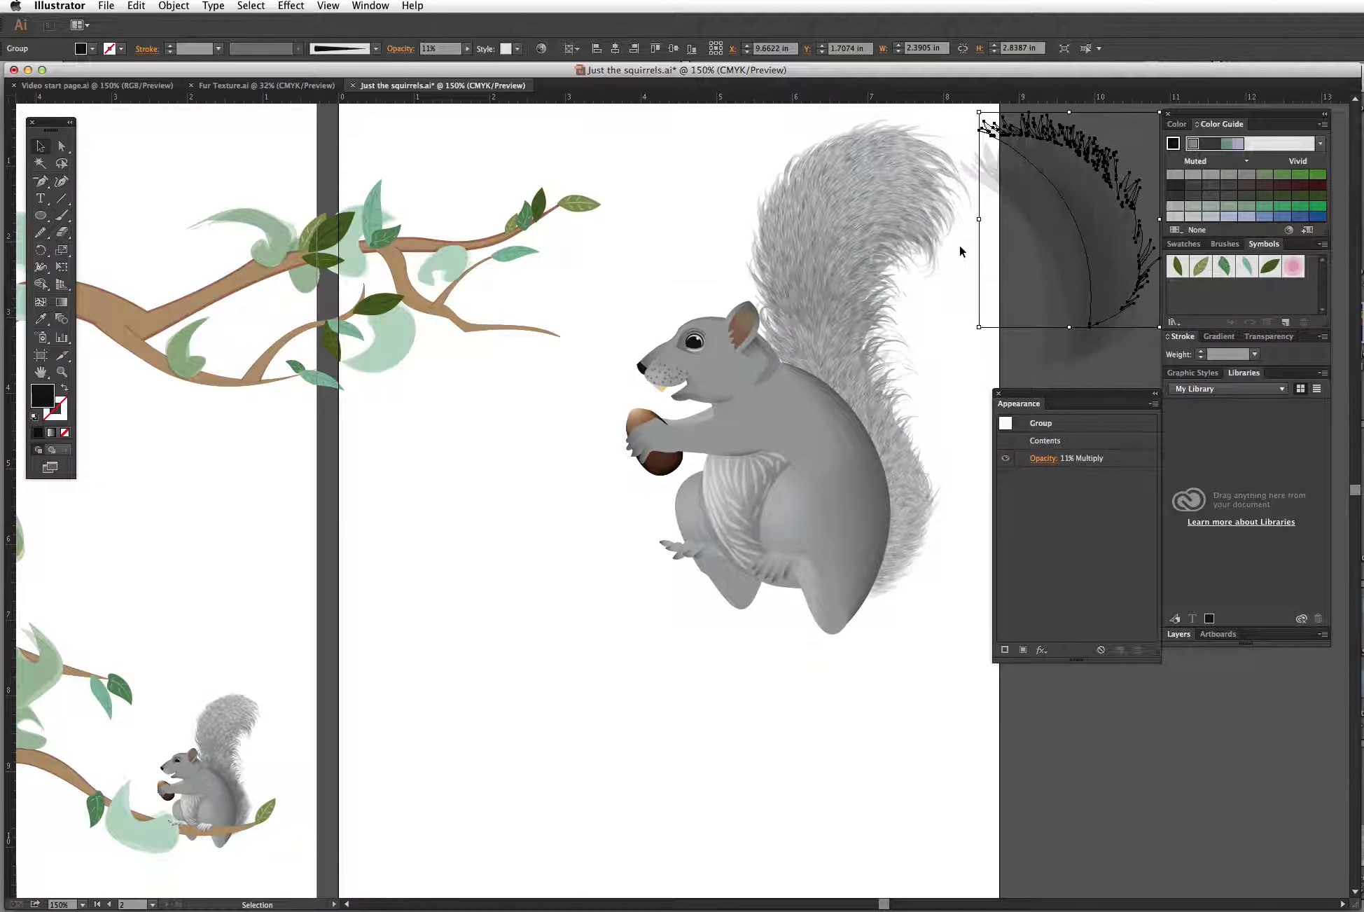
Step: Pull two fur groups off the tail and delete them
left_click_drag(808, 301, 734, 130)
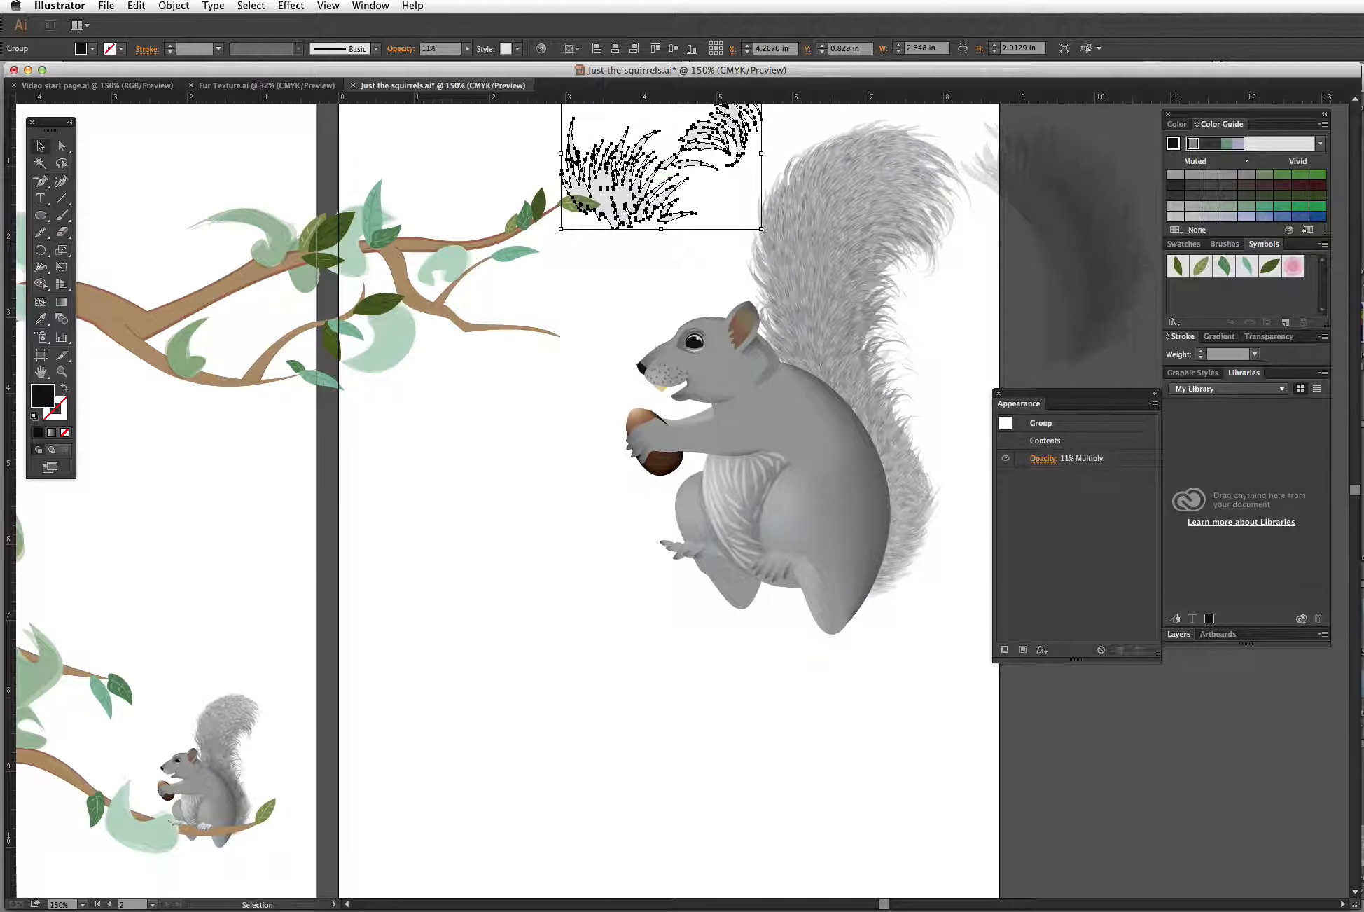
left_click_drag(635, 199, 448, 189)
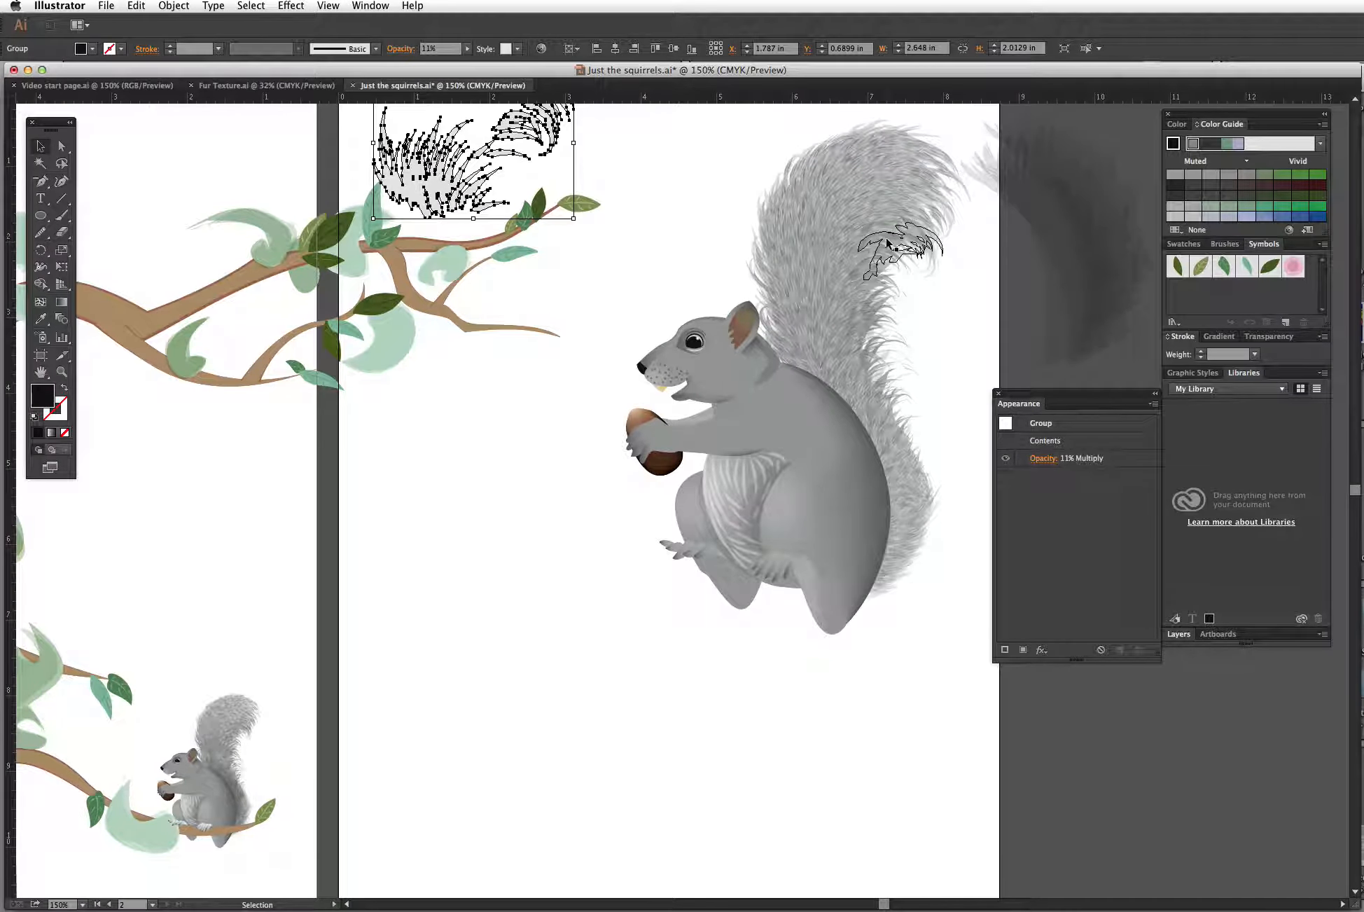
left_click_drag(895, 241, 1035, 231)
left_click(1054, 232)
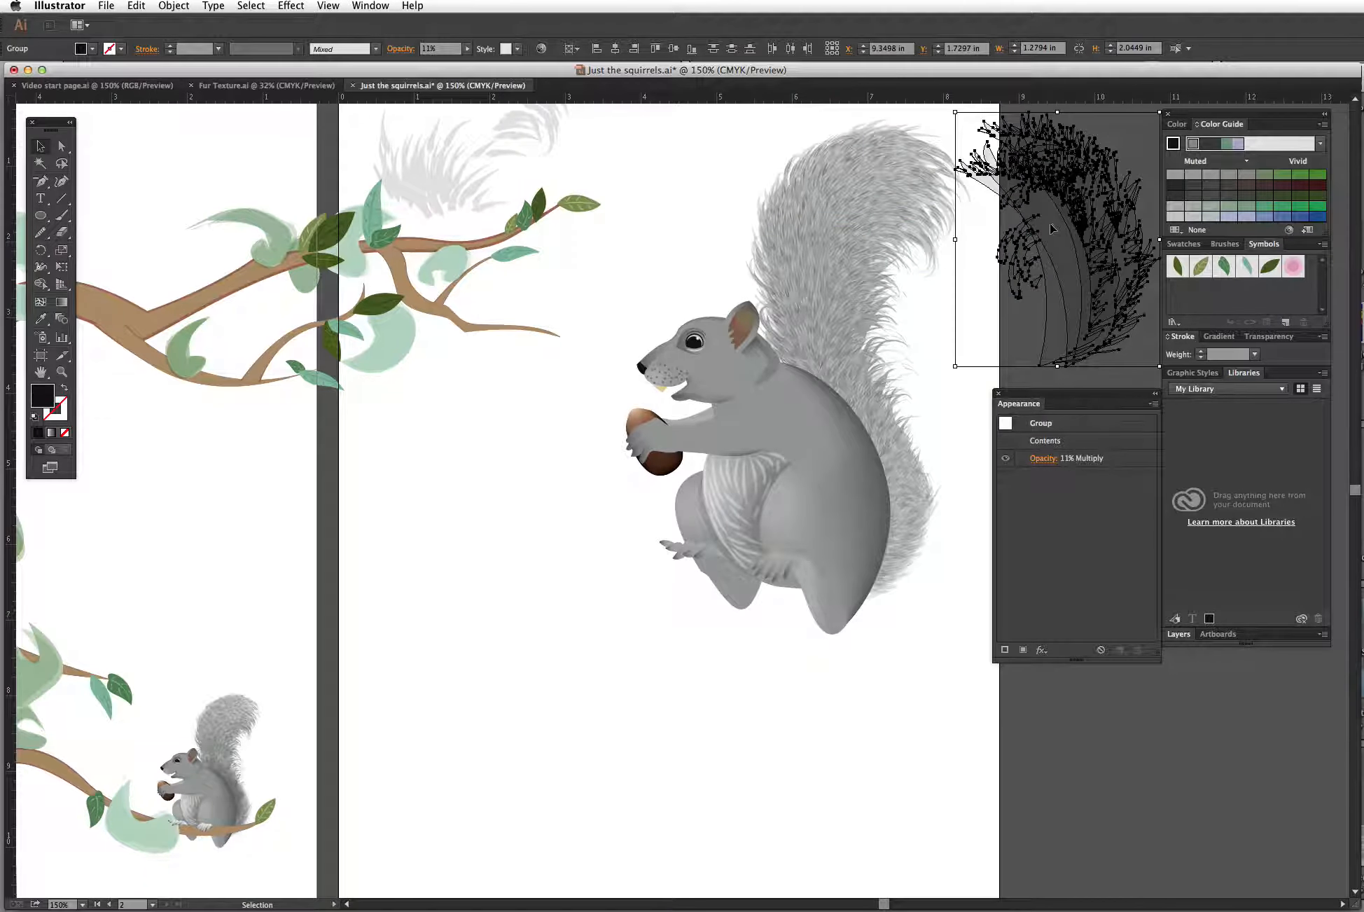
key("Delete")
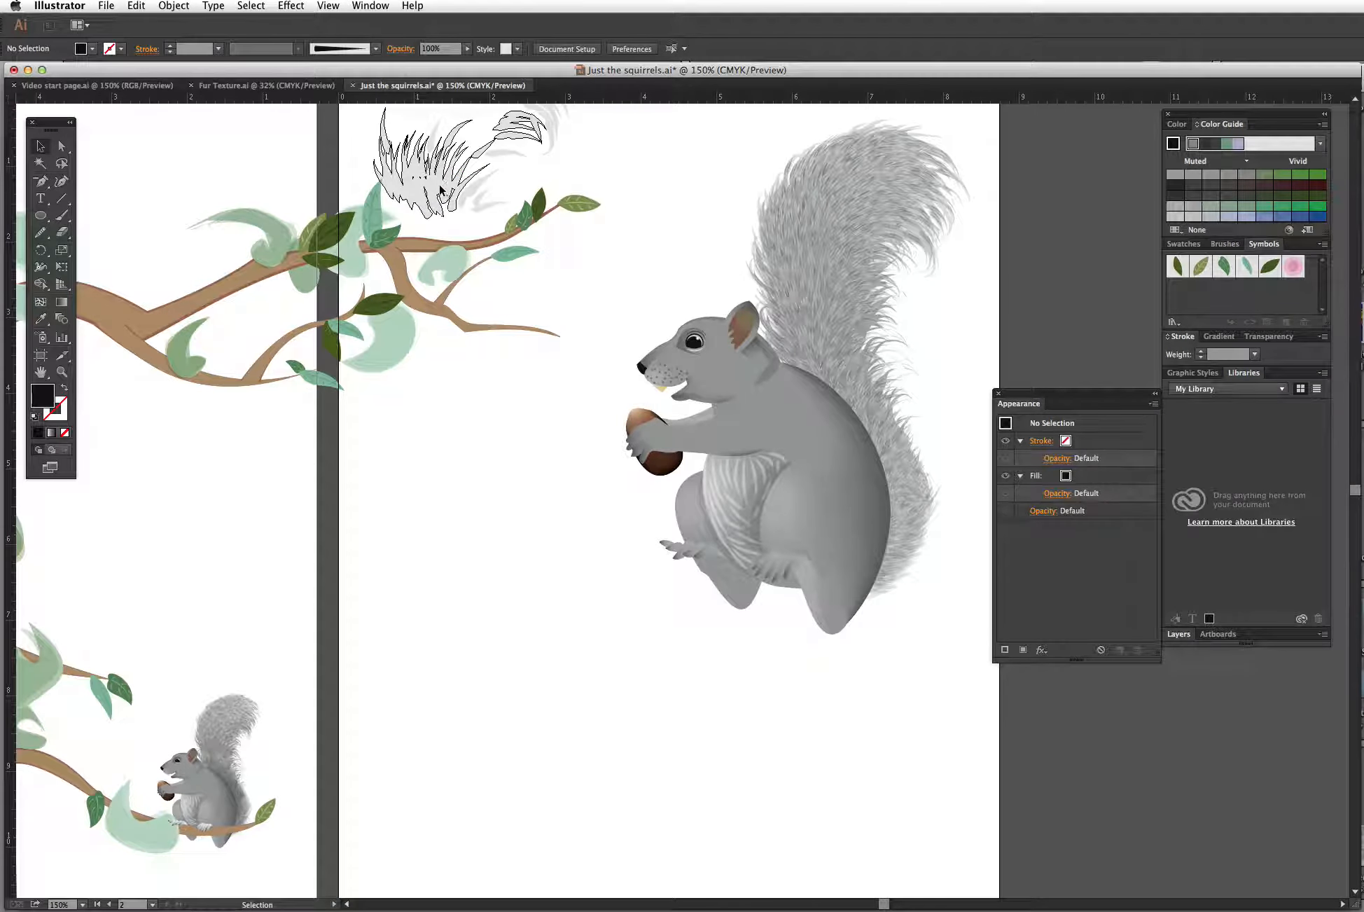
left_click(437, 187)
key("Delete")
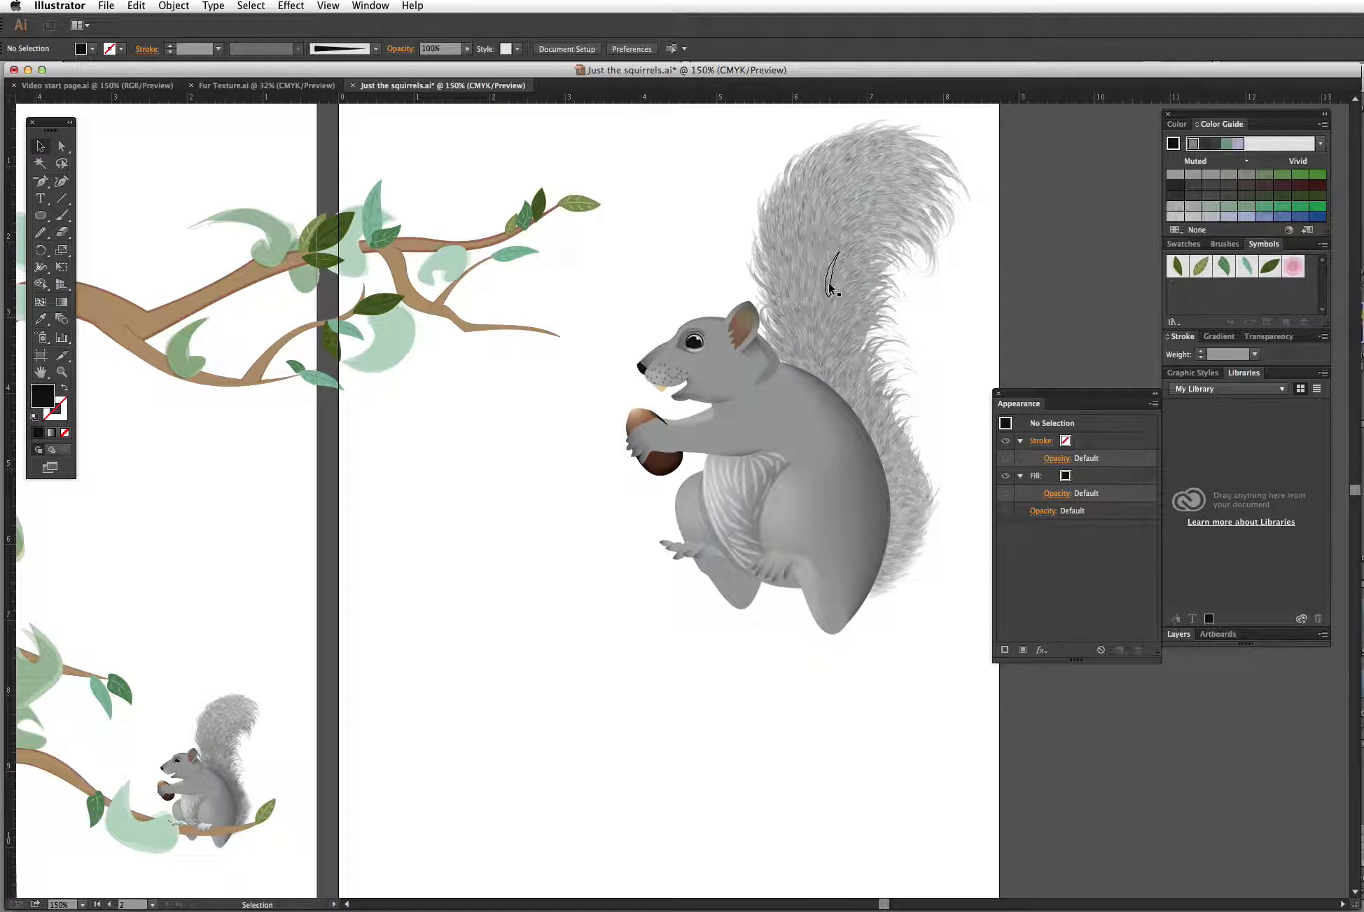
Step: Move the main tail fur group to the empty area left of the squirrel
left_click(829, 286)
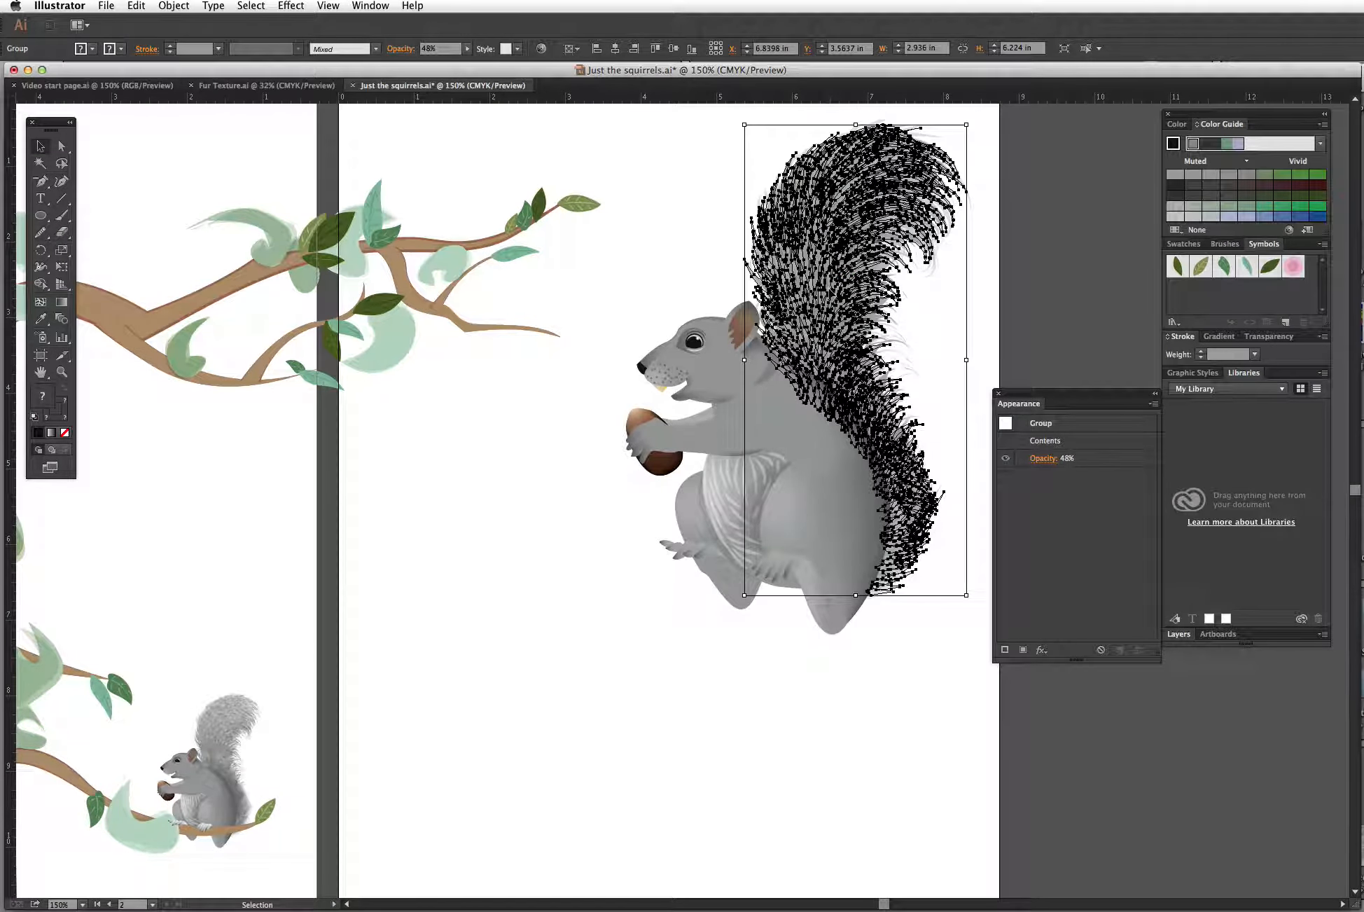
left_click_drag(812, 323, 460, 601)
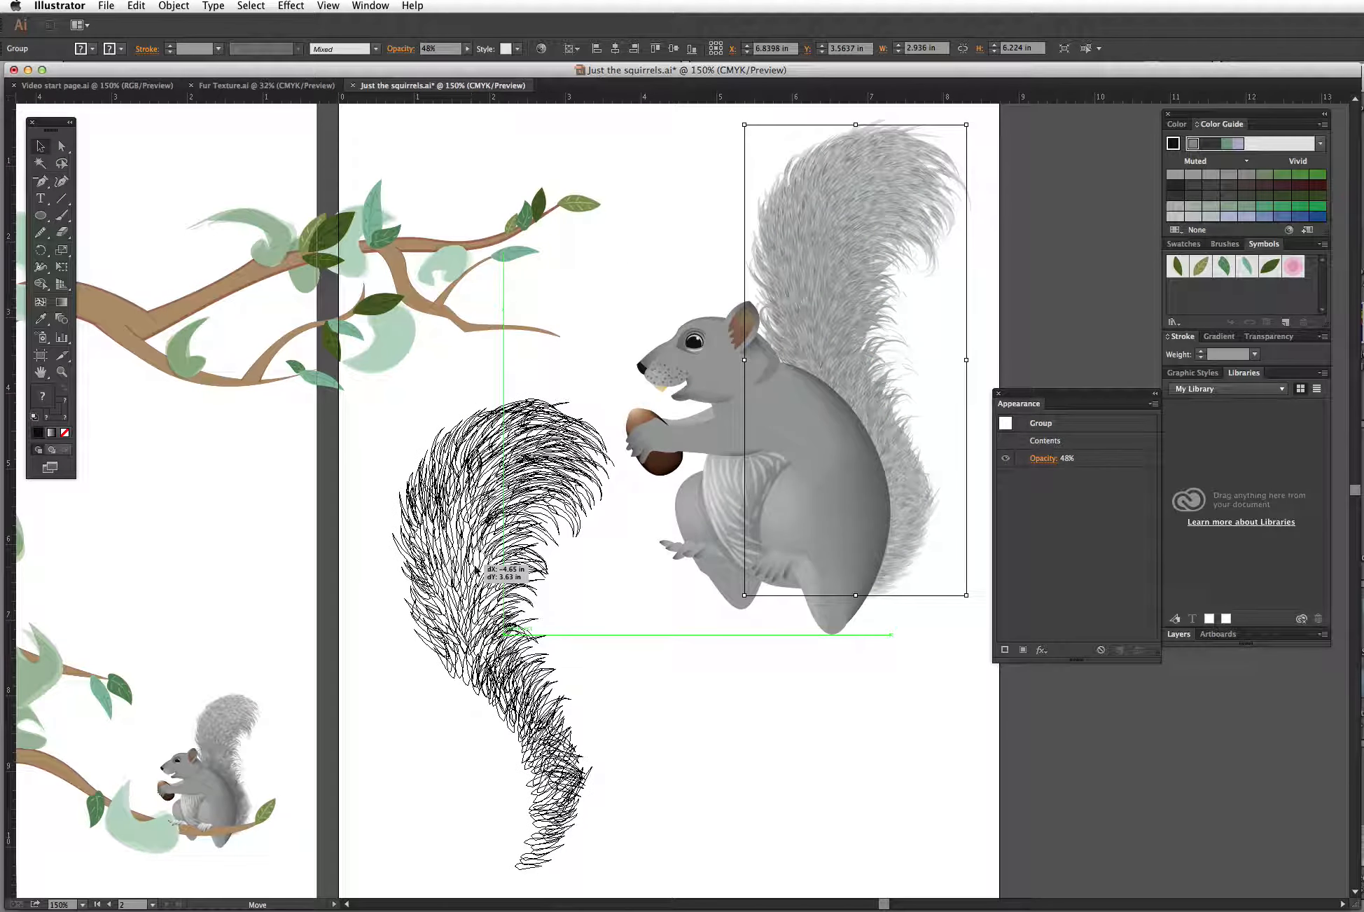
left_click(587, 591)
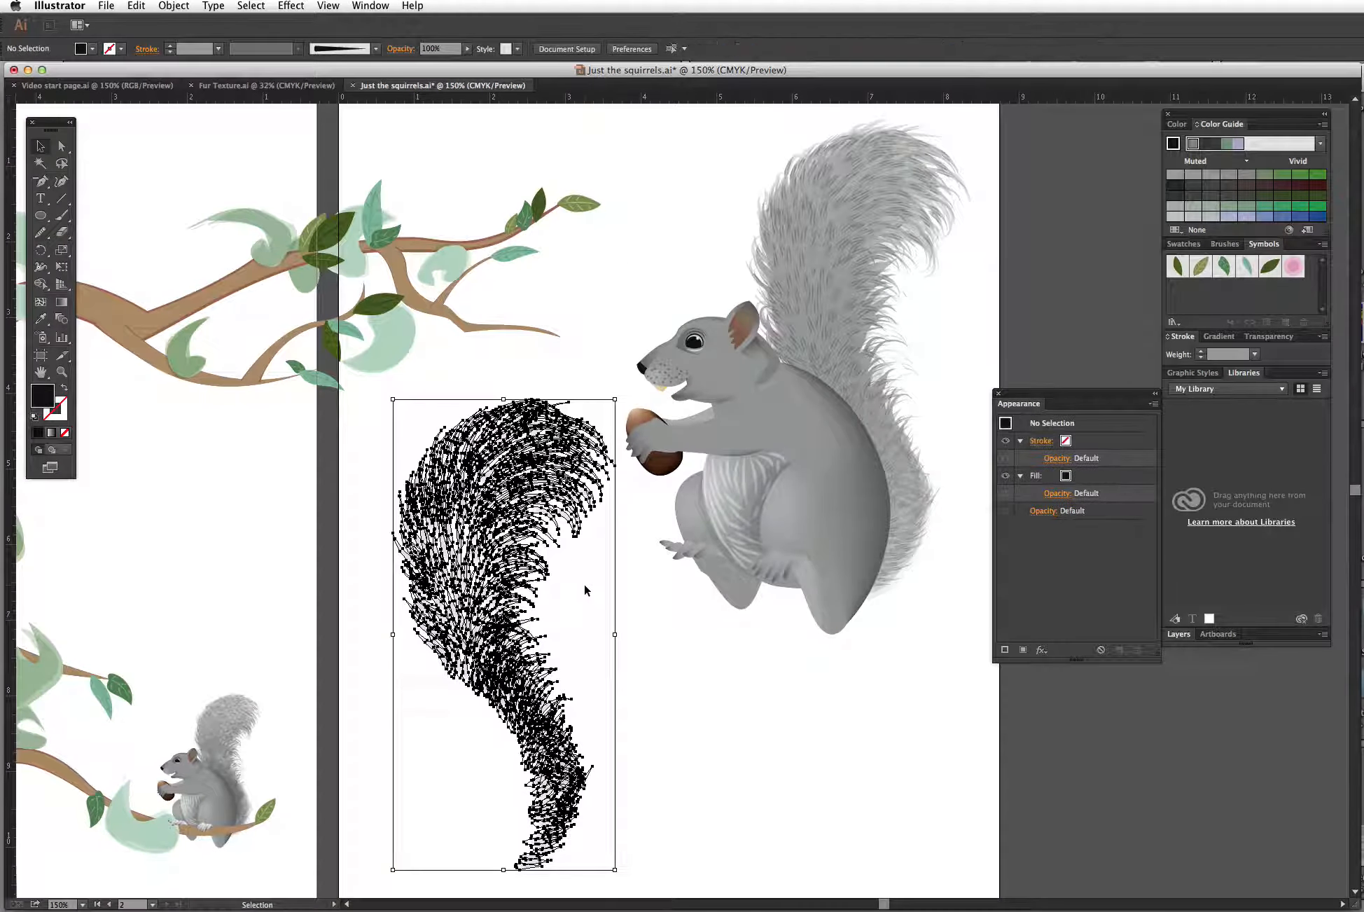
left_click(507, 550)
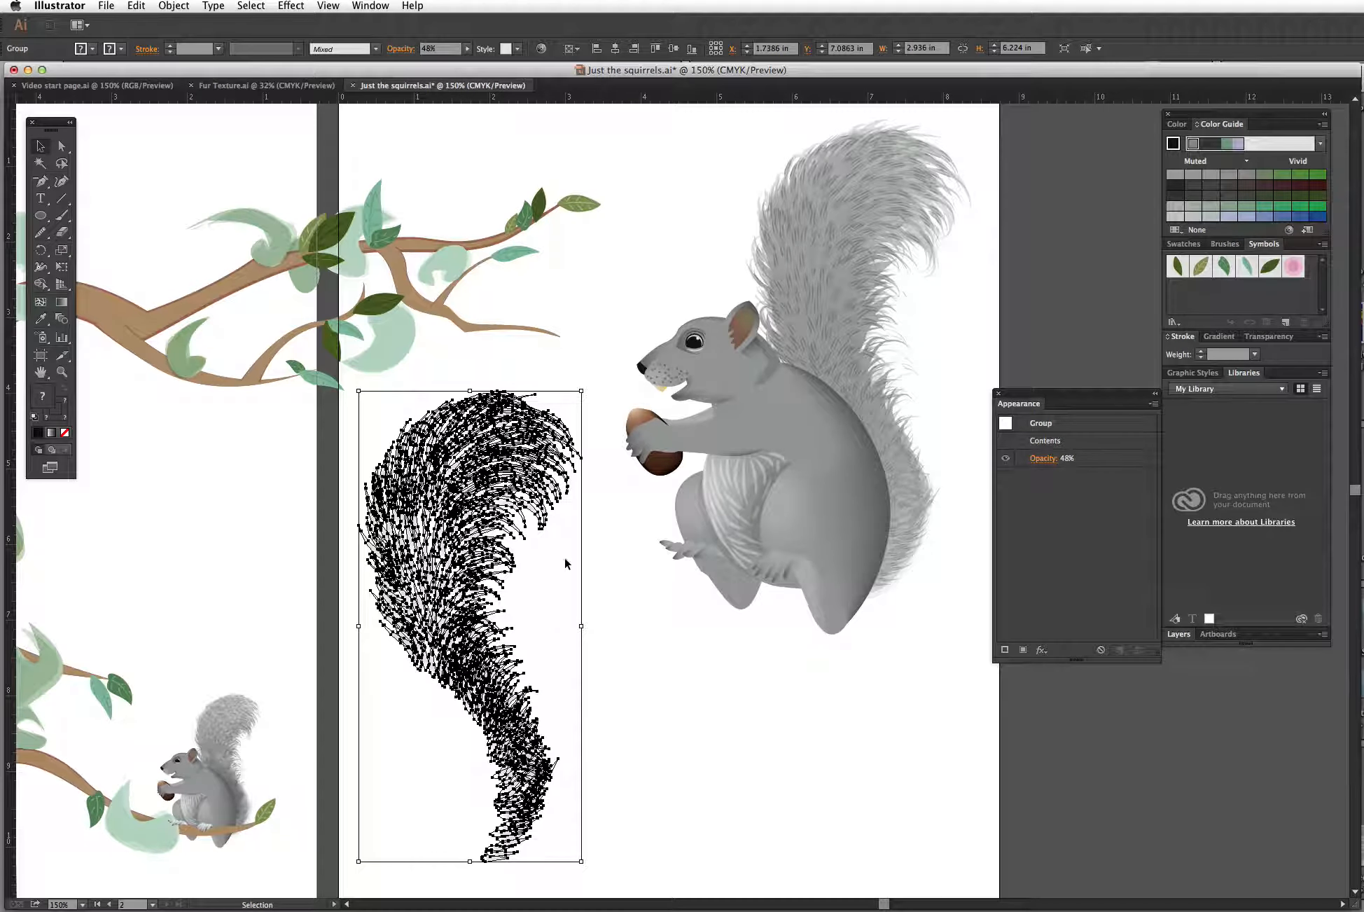
left_click(623, 552)
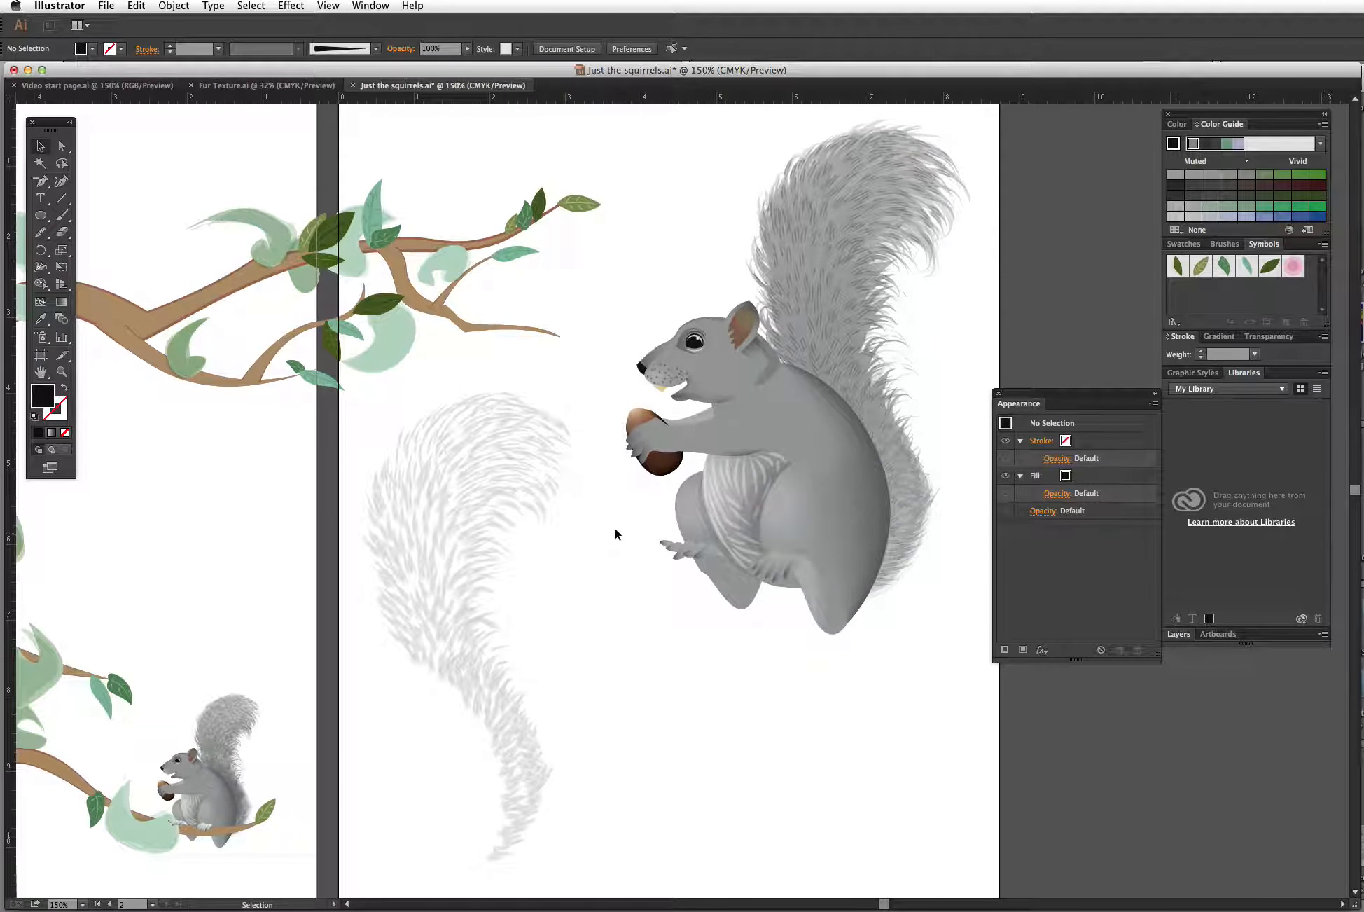
Step: Move two more tail fur groups down beside and below the squirrel and nudge them into place
left_click(826, 290)
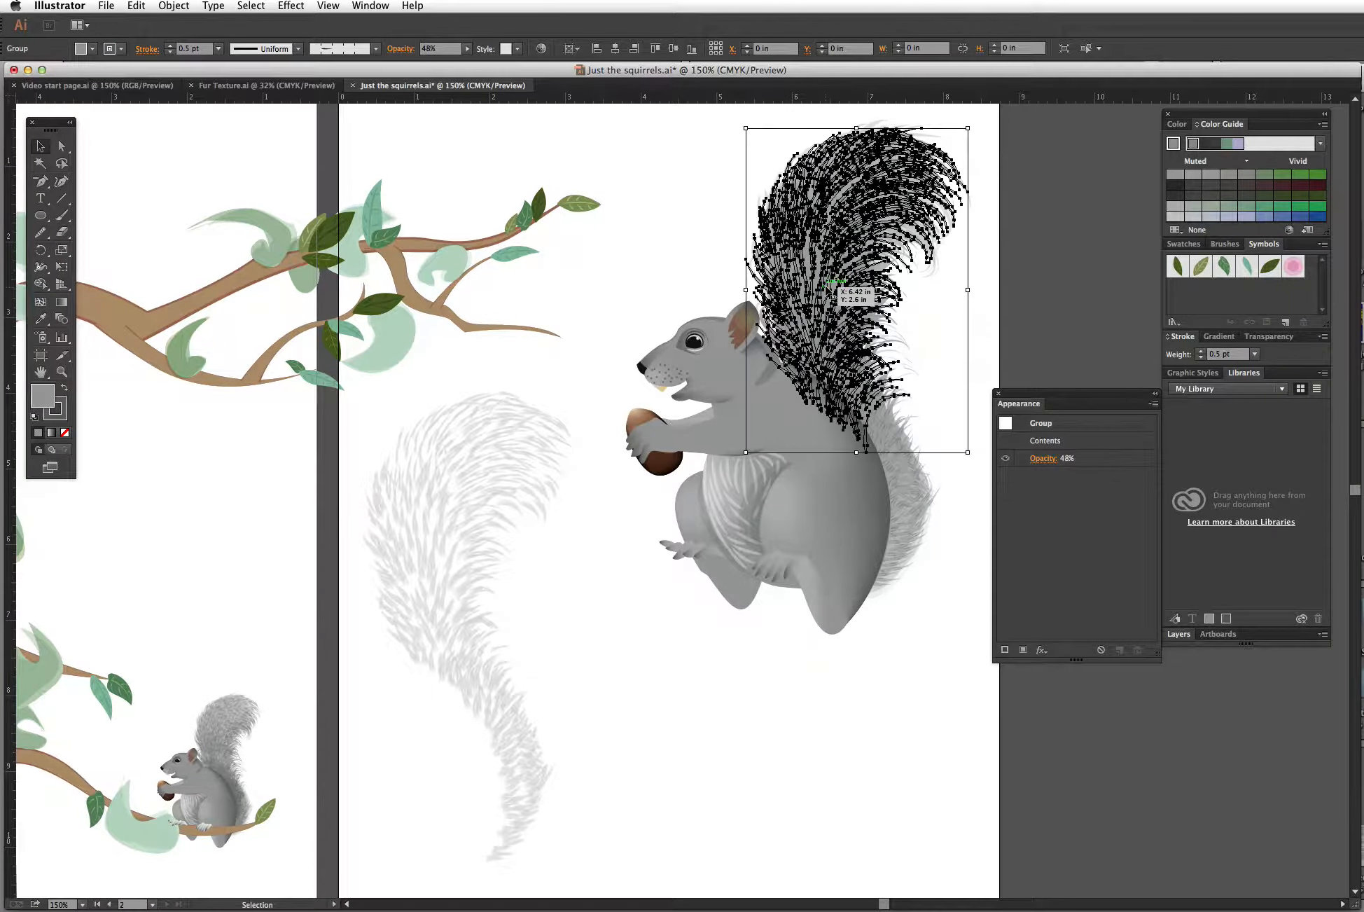
left_click_drag(828, 290, 643, 624)
left_click_drag(907, 475, 794, 761)
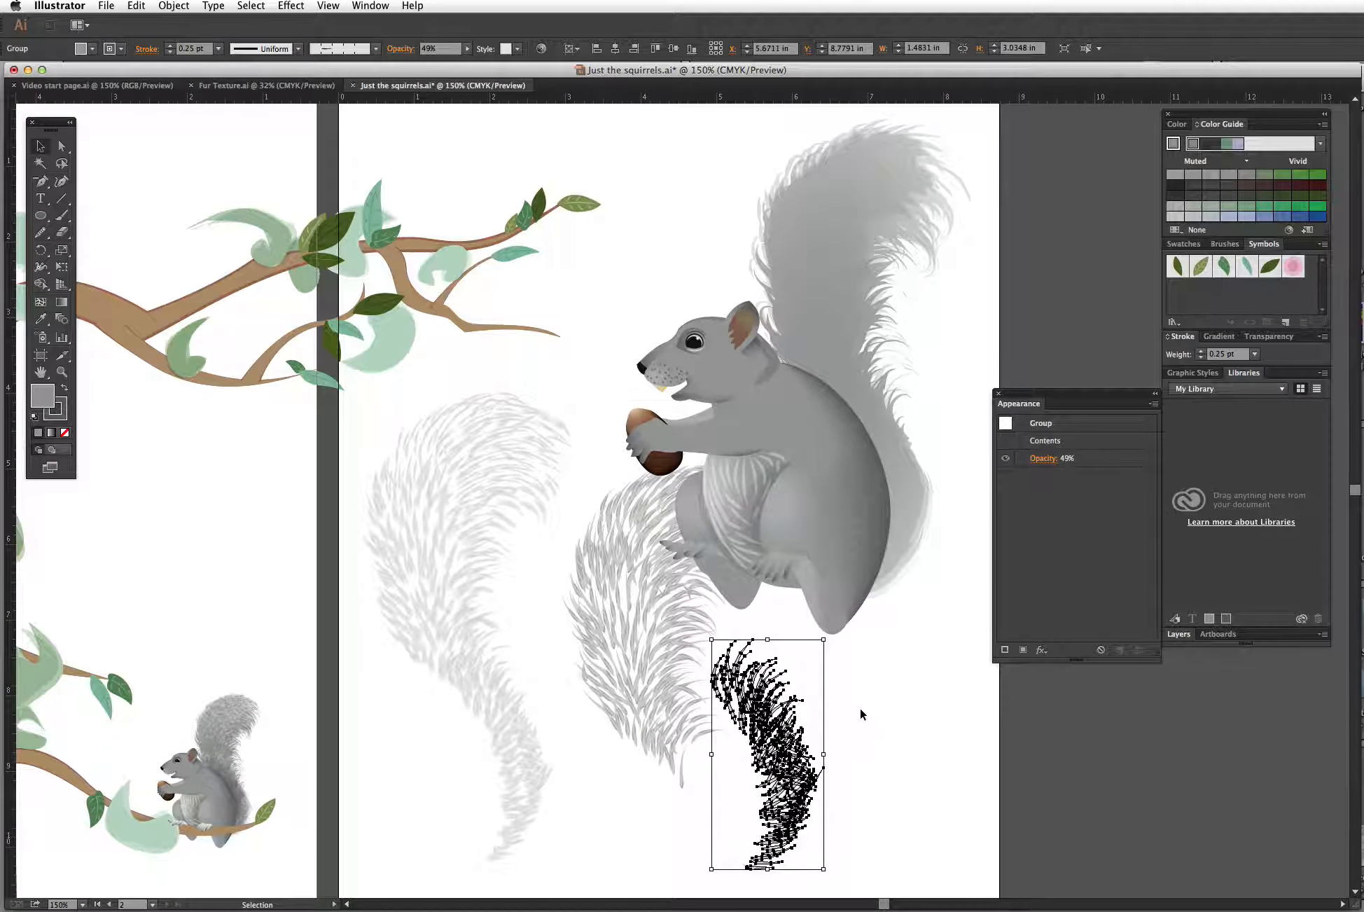
left_click_drag(652, 643, 619, 649)
left_click_drag(752, 718, 711, 736)
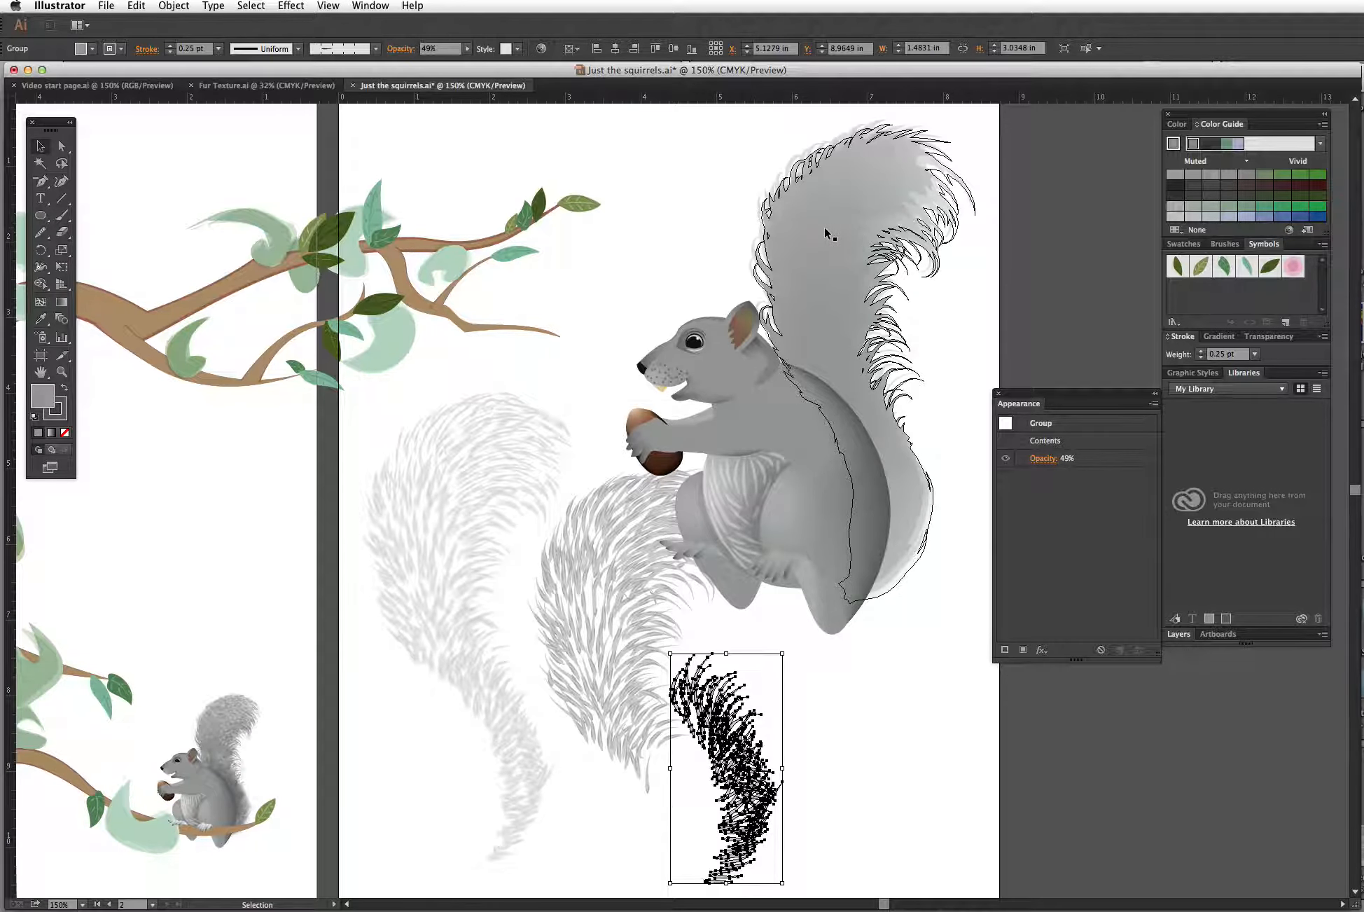
Step: Try moving the white tips fur layer off the tail, then undo the moves
left_click_drag(828, 235, 1072, 193)
left_click(1108, 117)
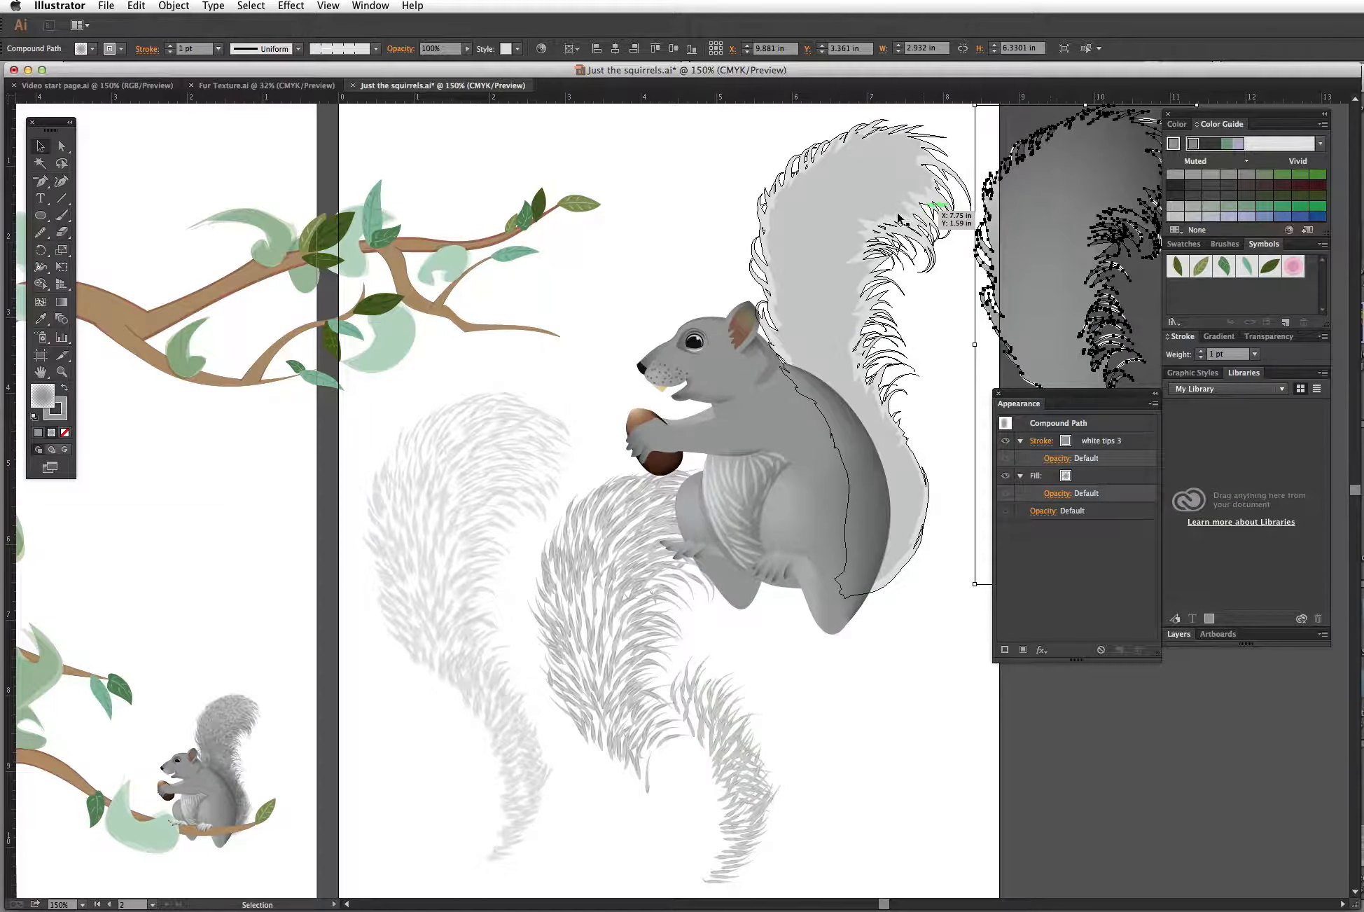
mouse_move(830, 222)
left_mouse_down()
mouse_move(822, 235)
mouse_move(725, 216)
mouse_move(637, 241)
mouse_move(624, 228)
mouse_move(773, 235)
mouse_move(932, 215)
mouse_move(907, 304)
mouse_move(953, 478)
mouse_move(990, 268)
mouse_move(968, 248)
mouse_move(820, 238)
left_mouse_up()
left_click(842, 225)
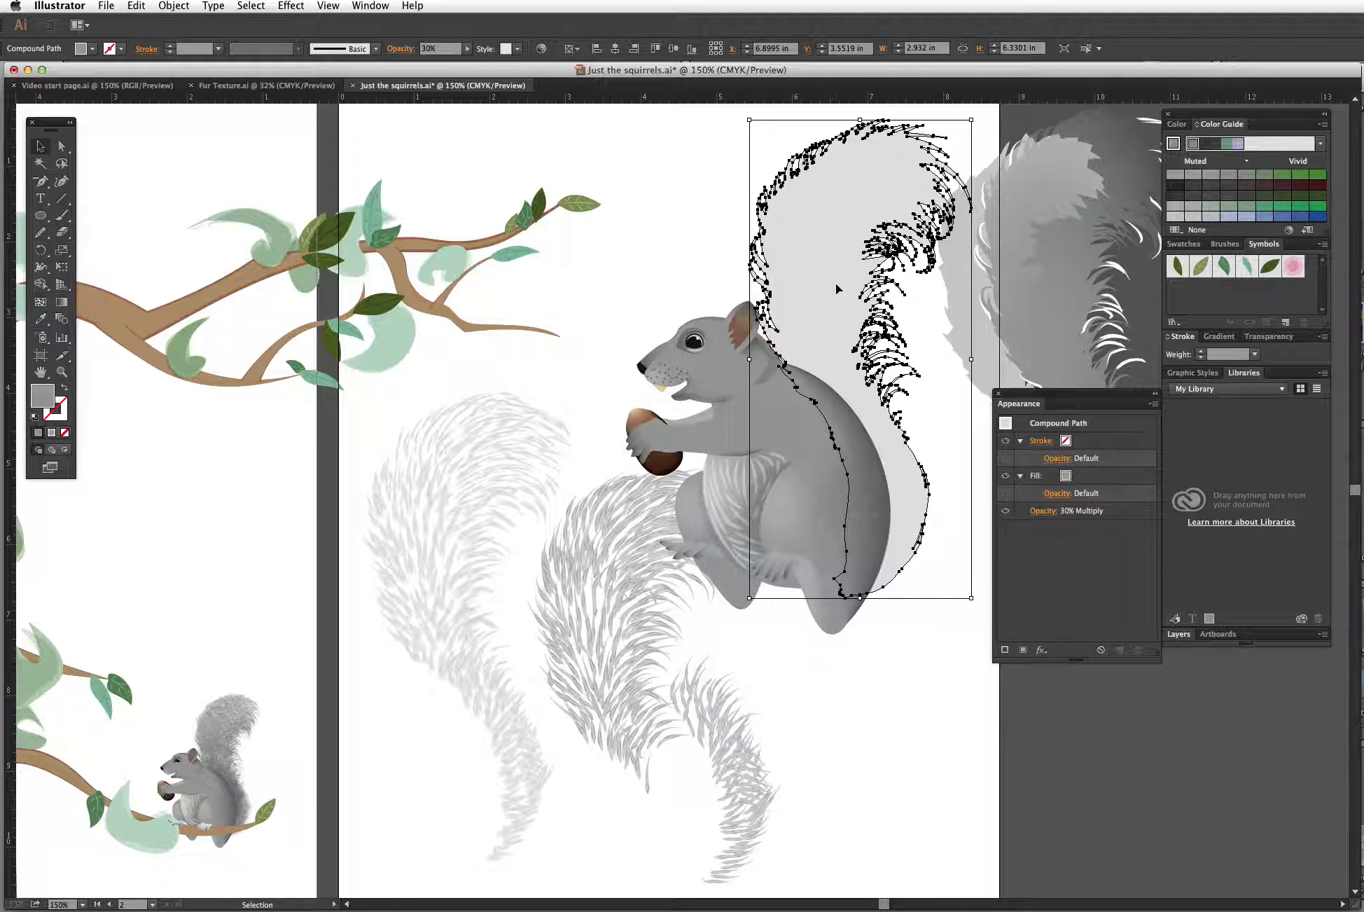
key("super+z")
key("super+z")
key("super+z")
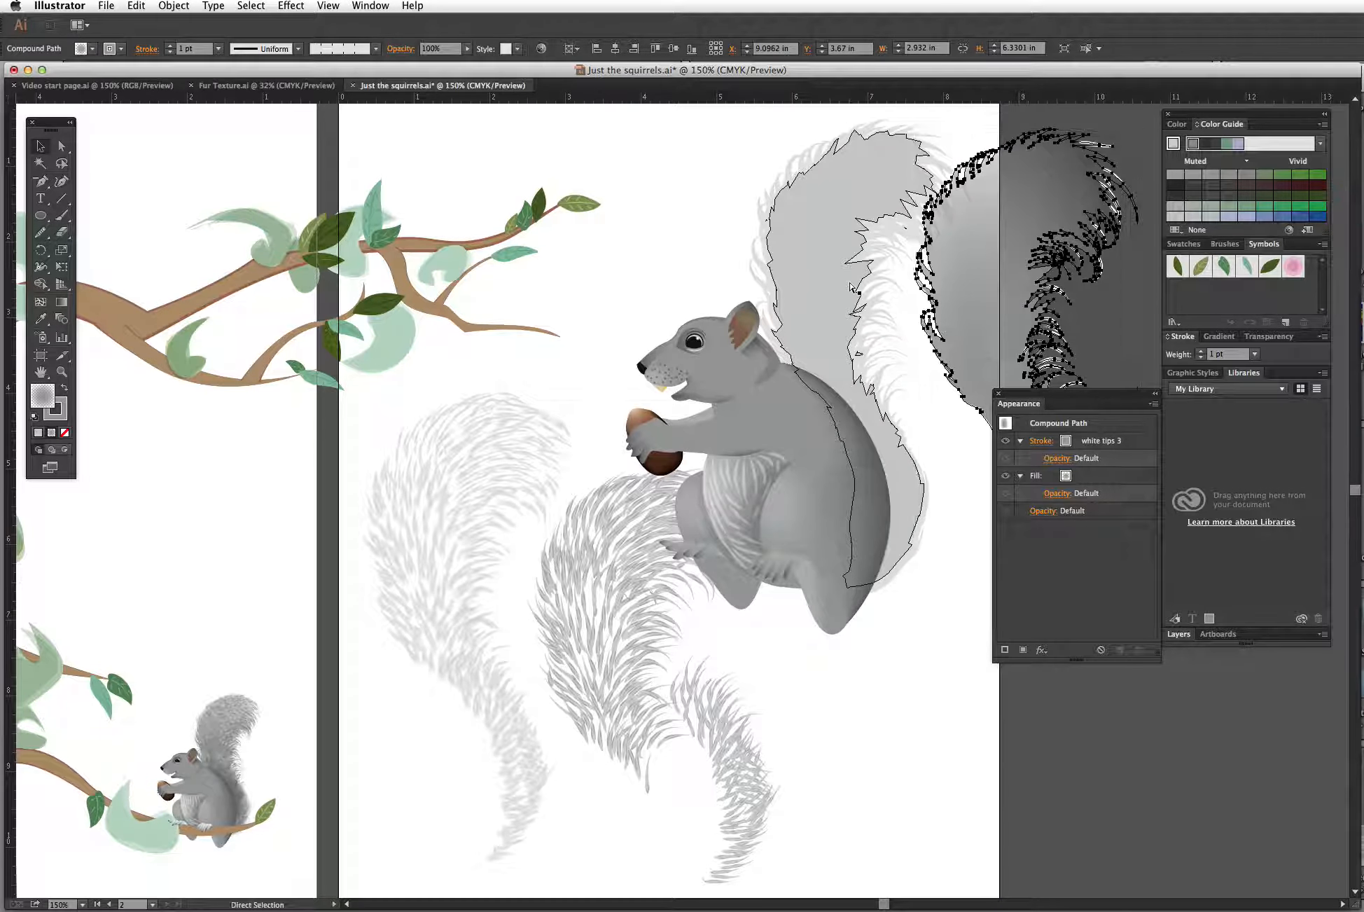
key("super+z")
left_click(1024, 242)
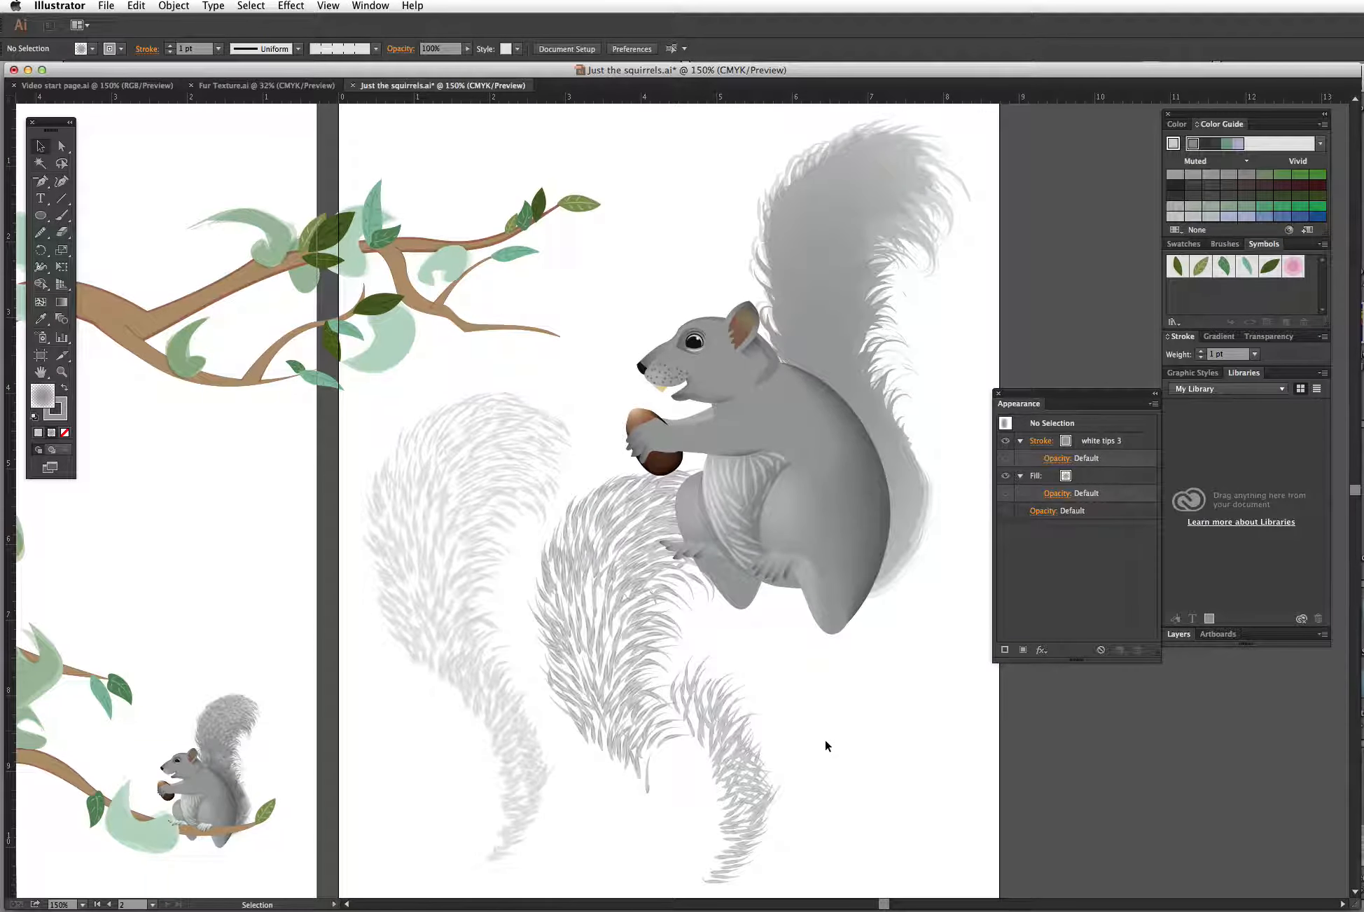
Step: Zoom in to examine the individual fur strokes of the separated tail groups
left_click_drag(817, 699, 854, 602)
key("z")
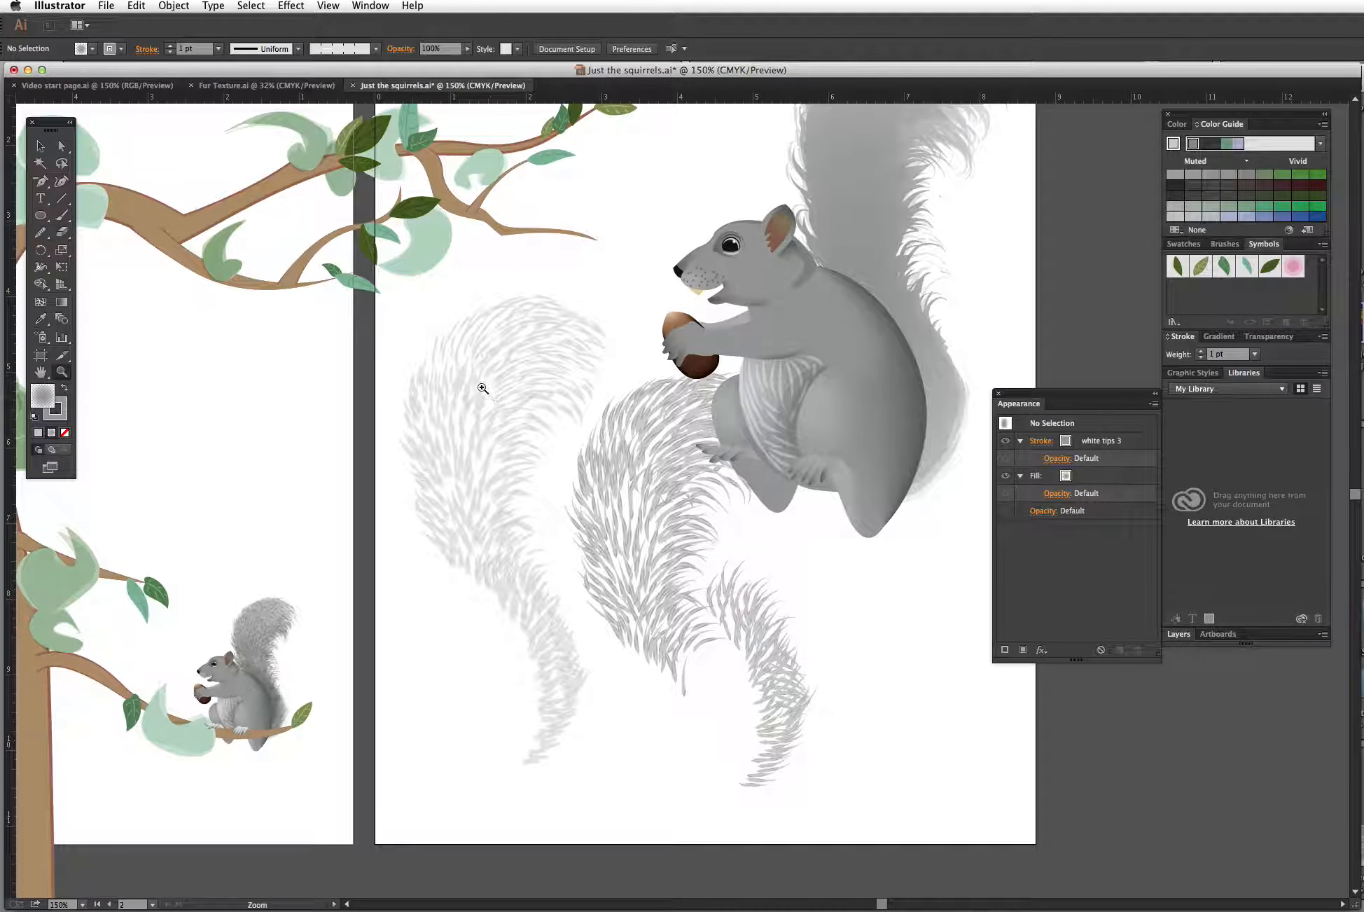
left_click_drag(468, 383, 582, 447)
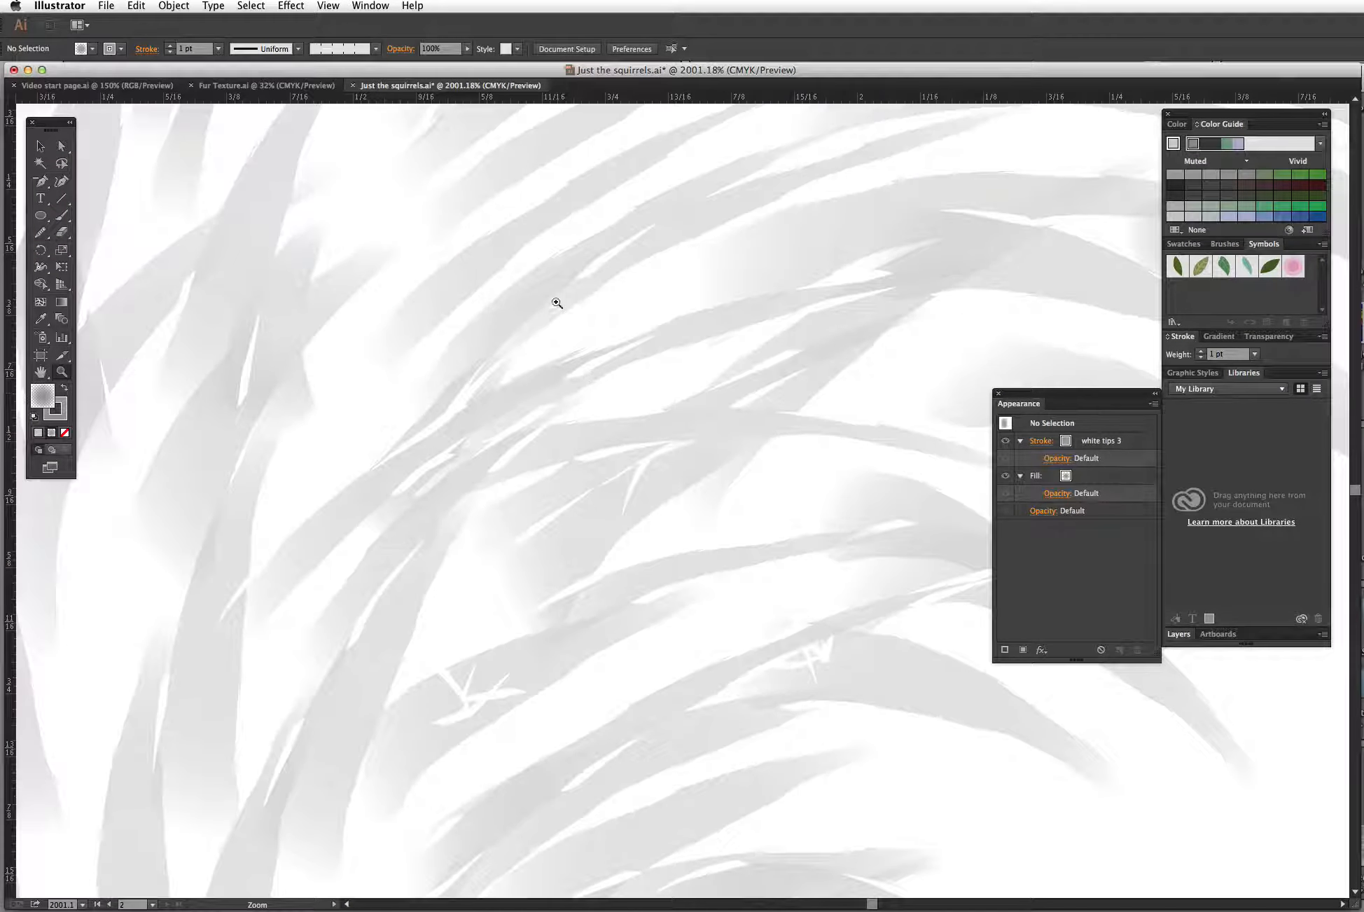
left_click_drag(63, 147, 105, 169)
key("super+minus")
key("super+minus")
key("super+minus")
key("super+minus")
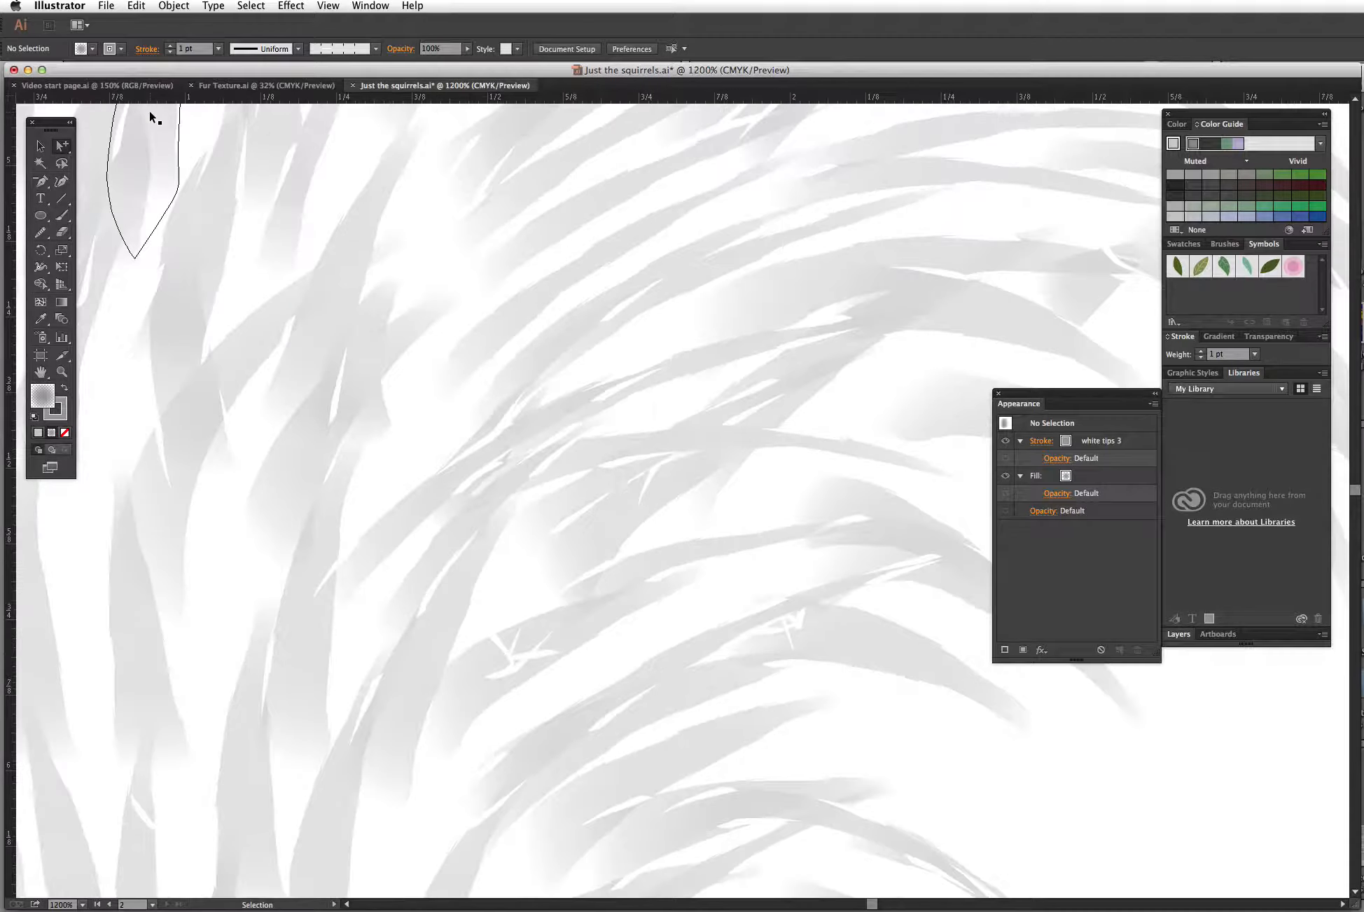
key("space")
left_click_drag(863, 547, 542, 574)
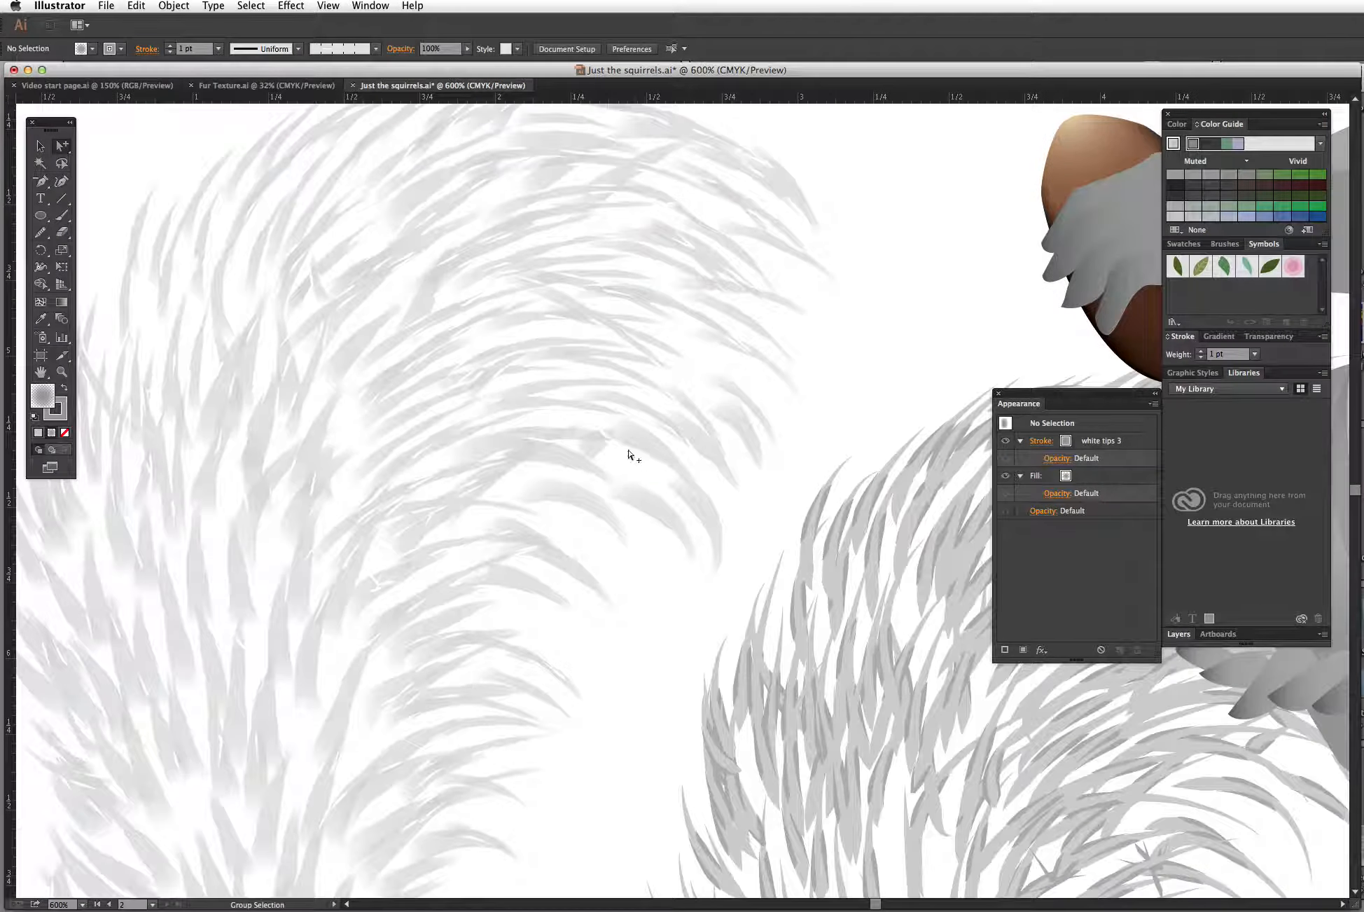
Step: Pull a single white-tipped fur stroke out of the tail and move it onto the pasteboard above the artboard
left_click_drag(630, 466, 910, 222)
key("space")
left_click_drag(880, 325, 723, 612)
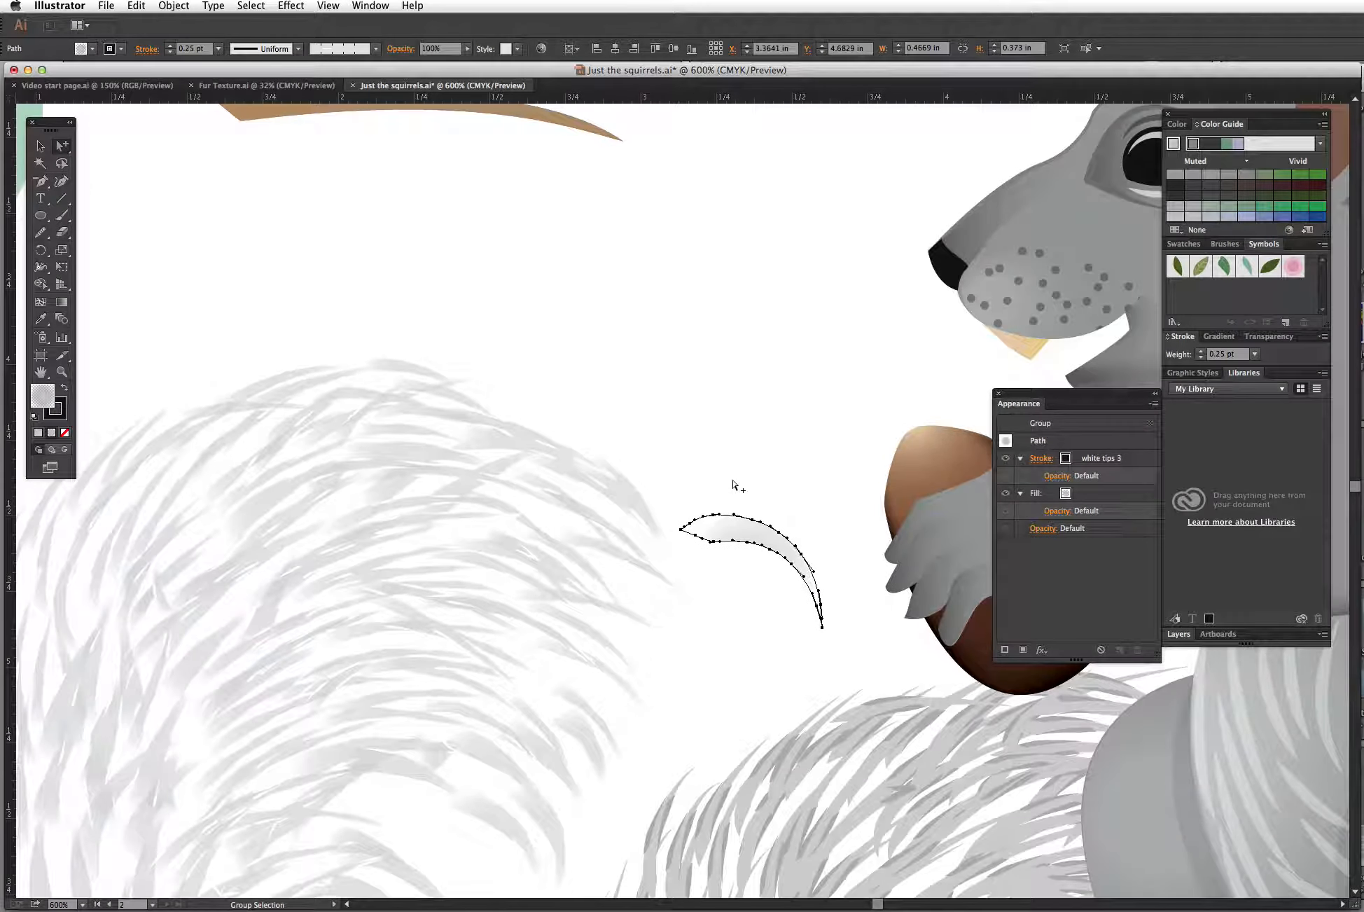
key("super+minus")
key("super+minus")
key("super+minus")
key("space")
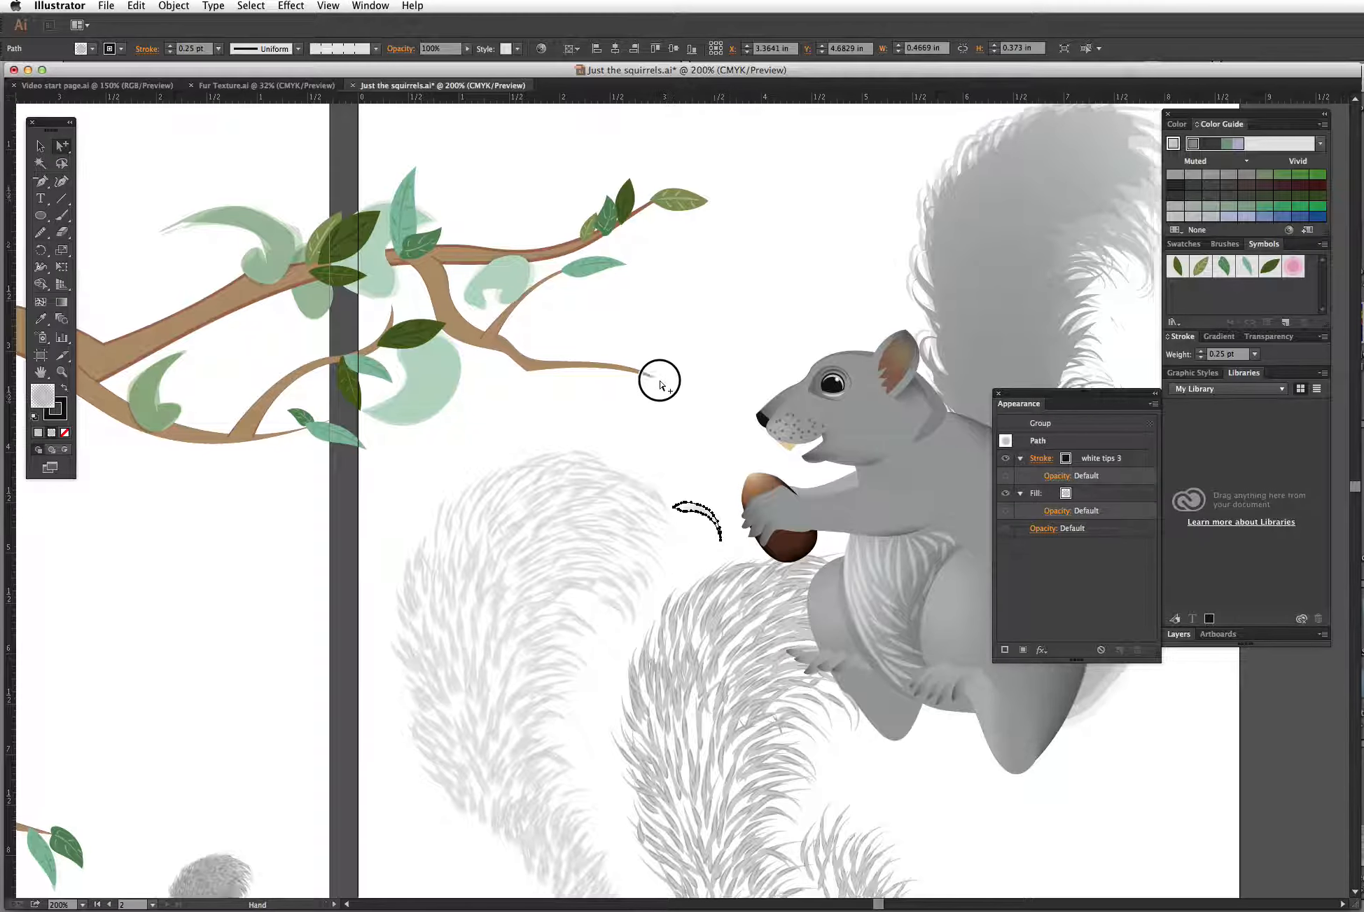
left_click_drag(655, 375, 436, 542)
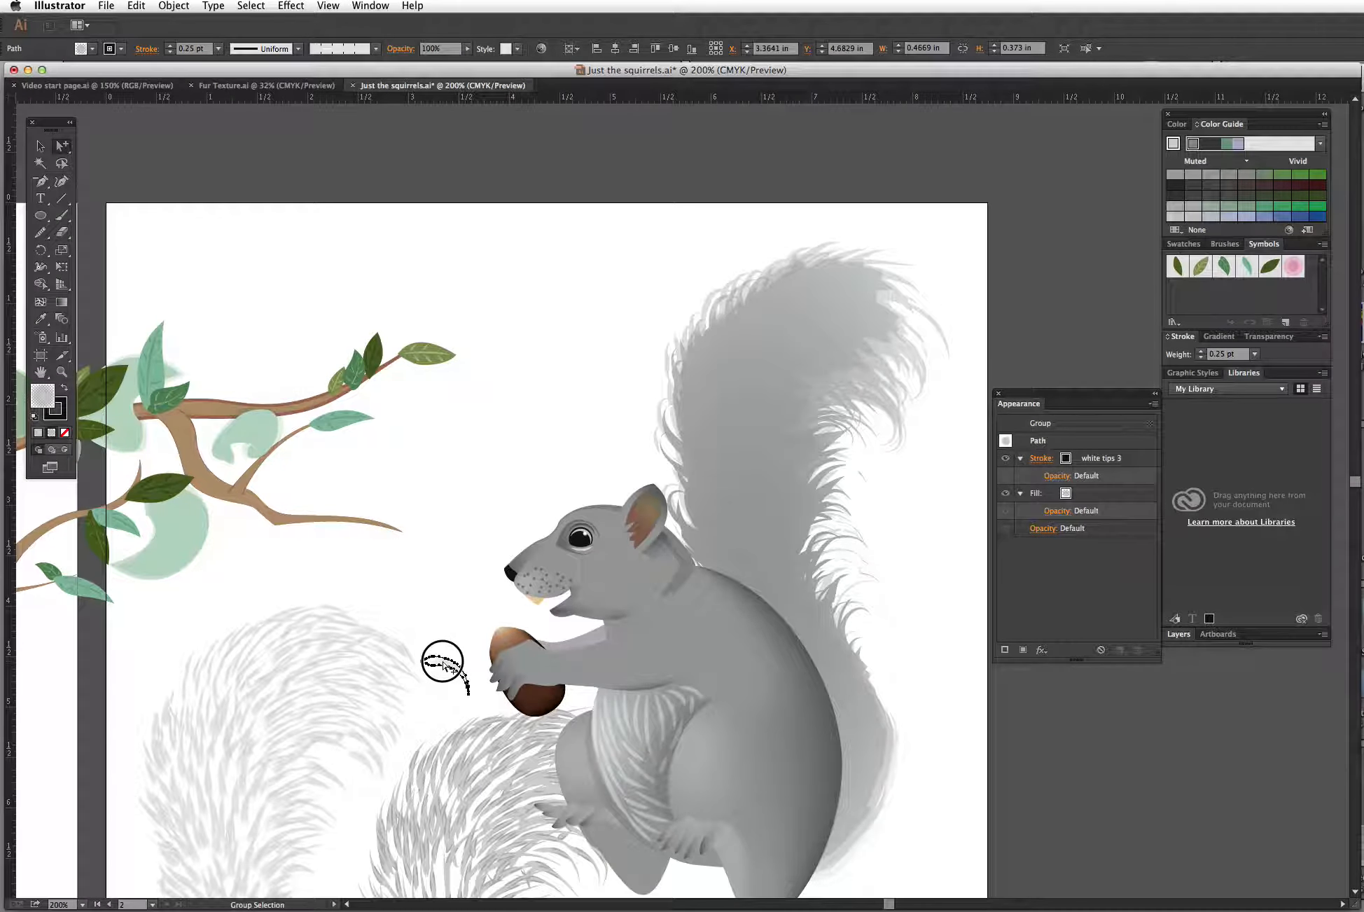
left_click_drag(441, 664, 526, 147)
left_click(593, 178)
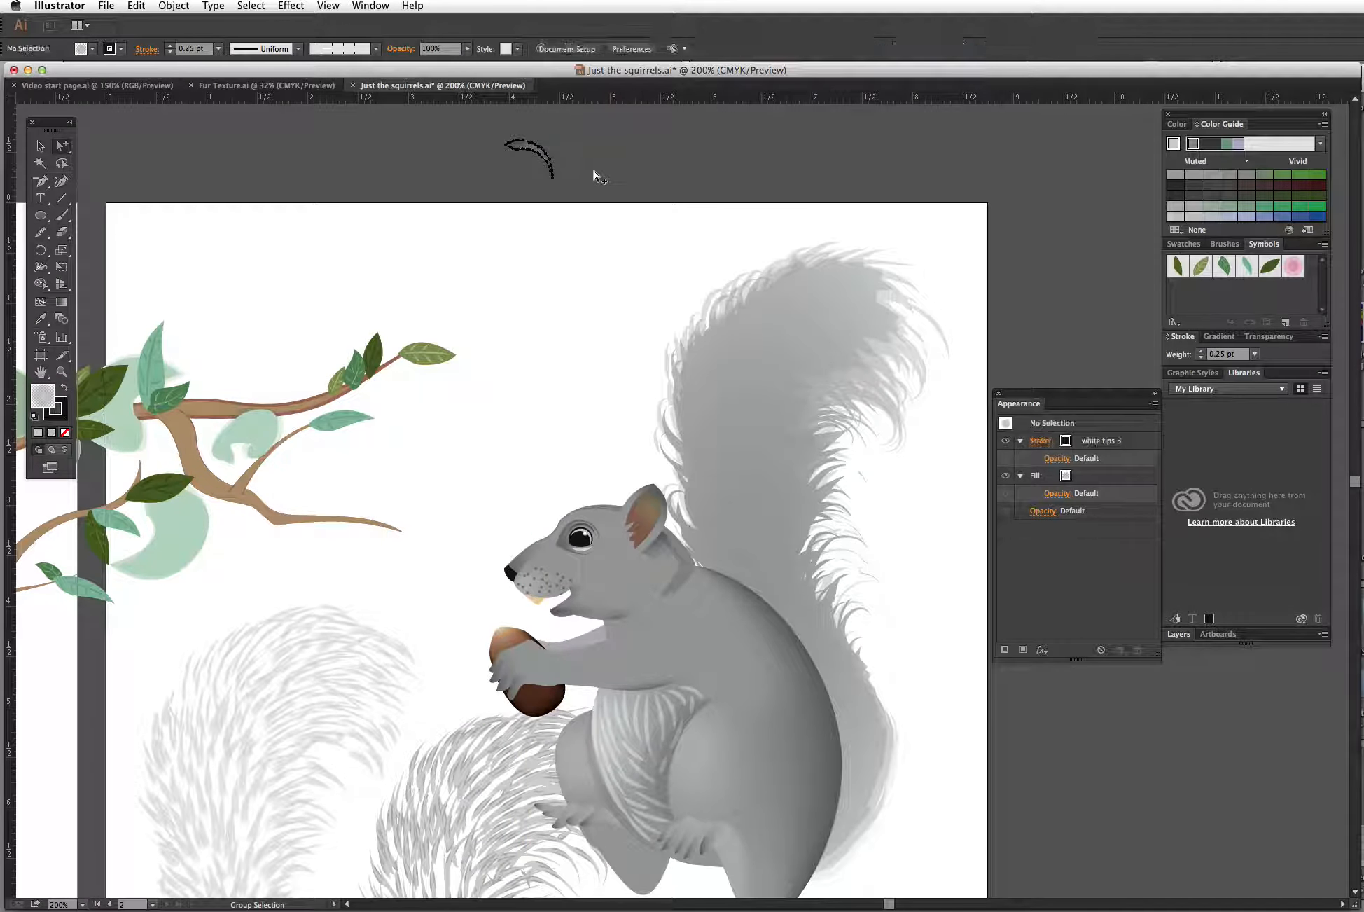
Step: Zoom in closely on the isolated fur stroke and select its path
left_click(62, 372)
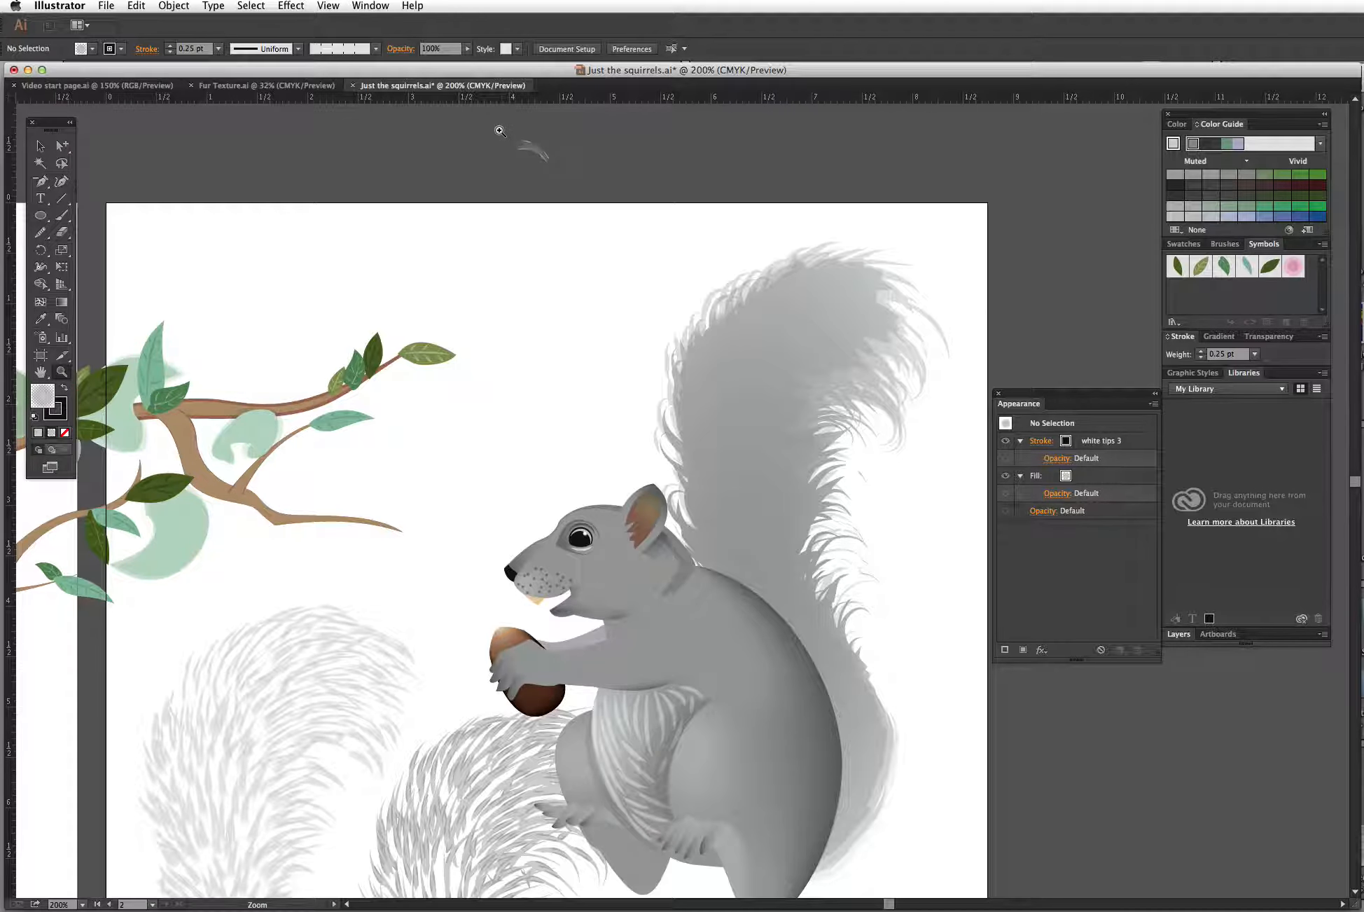
left_click_drag(506, 133, 606, 177)
left_click(61, 146)
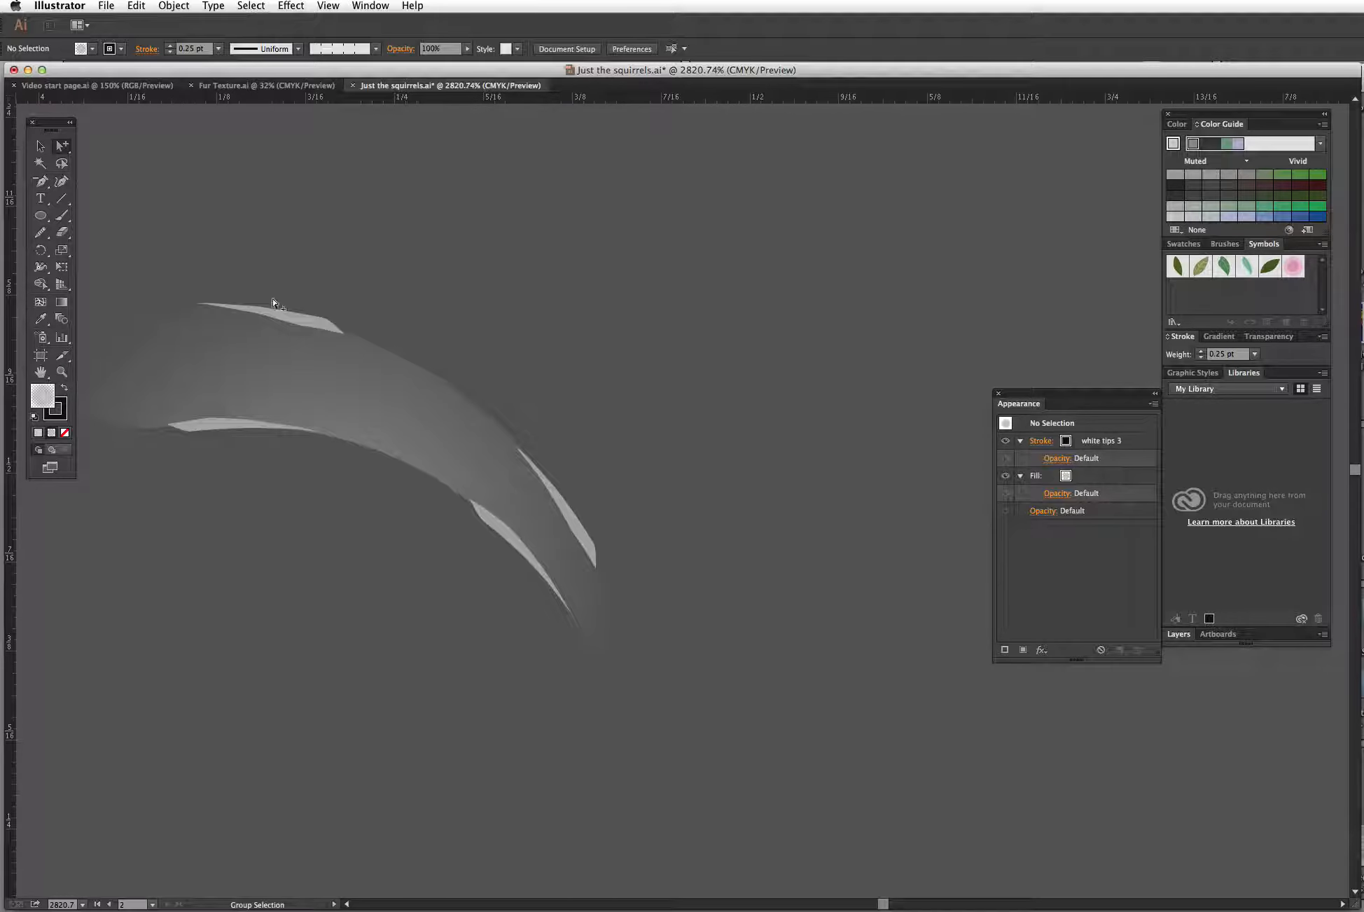
left_click(840, 521)
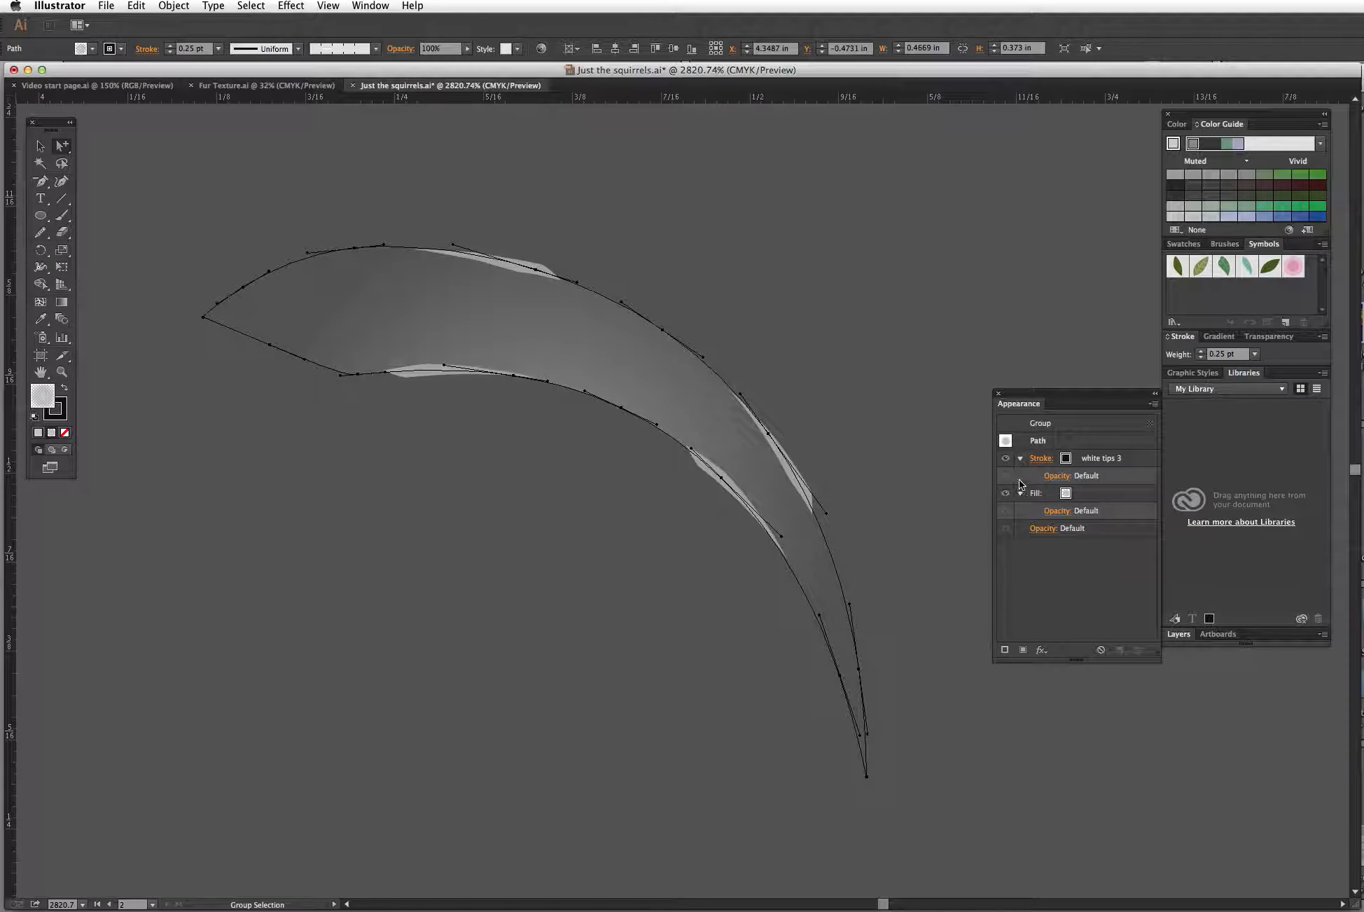
Step: Hide the path's white tips 3 brush stroke and show it again to compare the stroke with its fill
left_click_drag(1046, 401, 1016, 367)
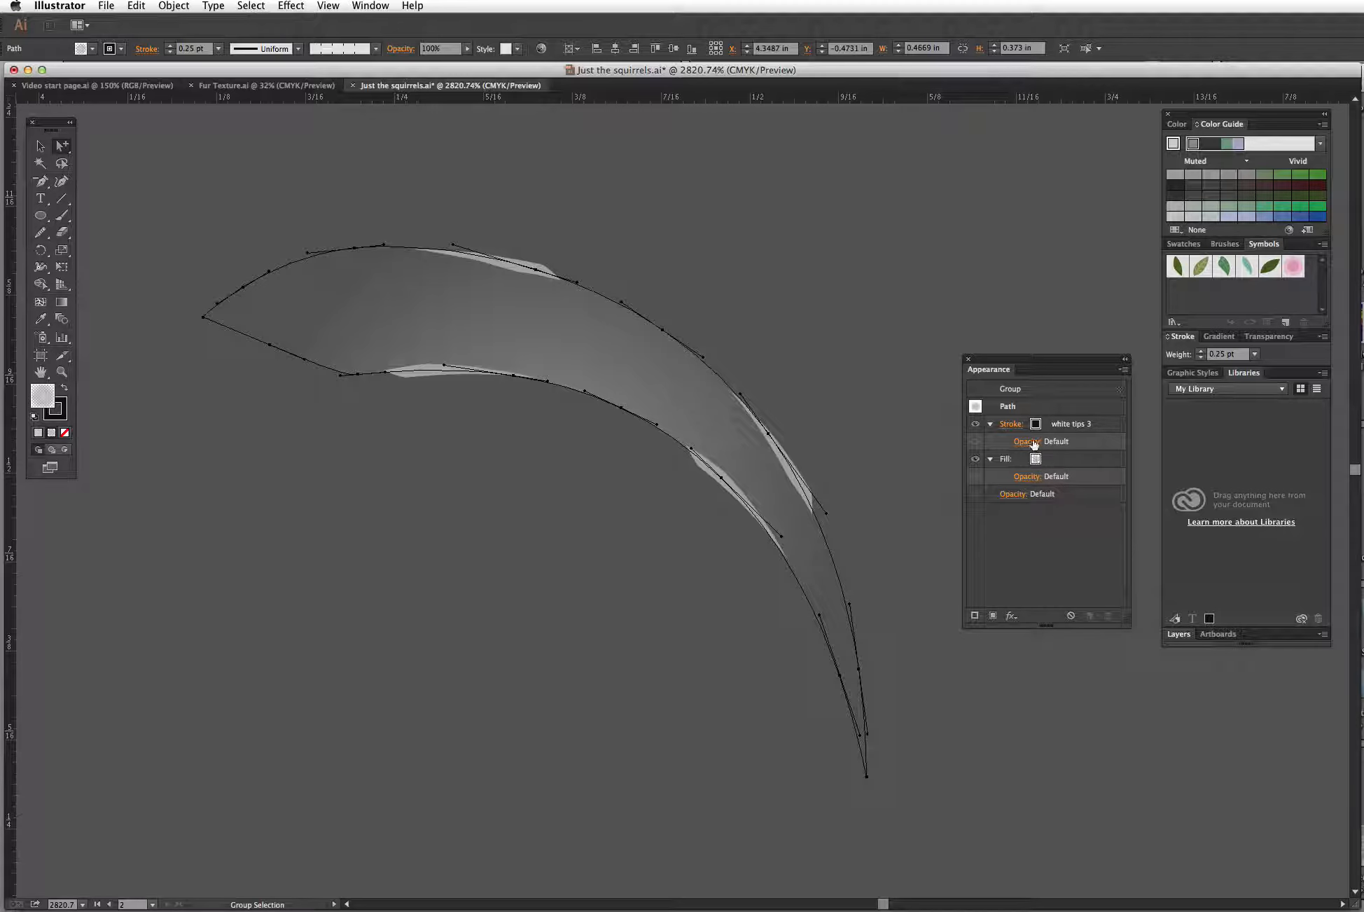
left_click(975, 424)
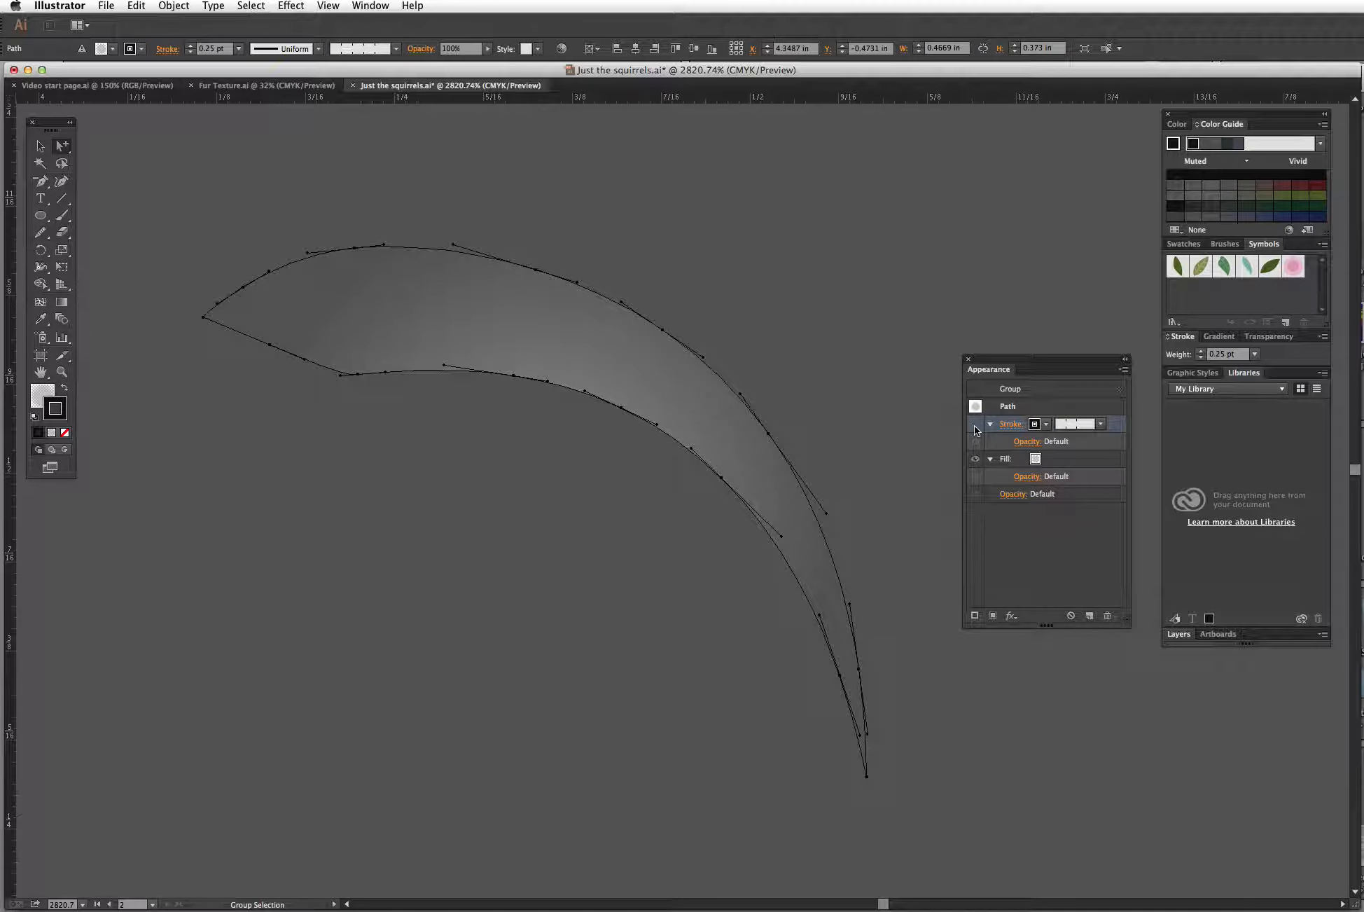
left_click(975, 424)
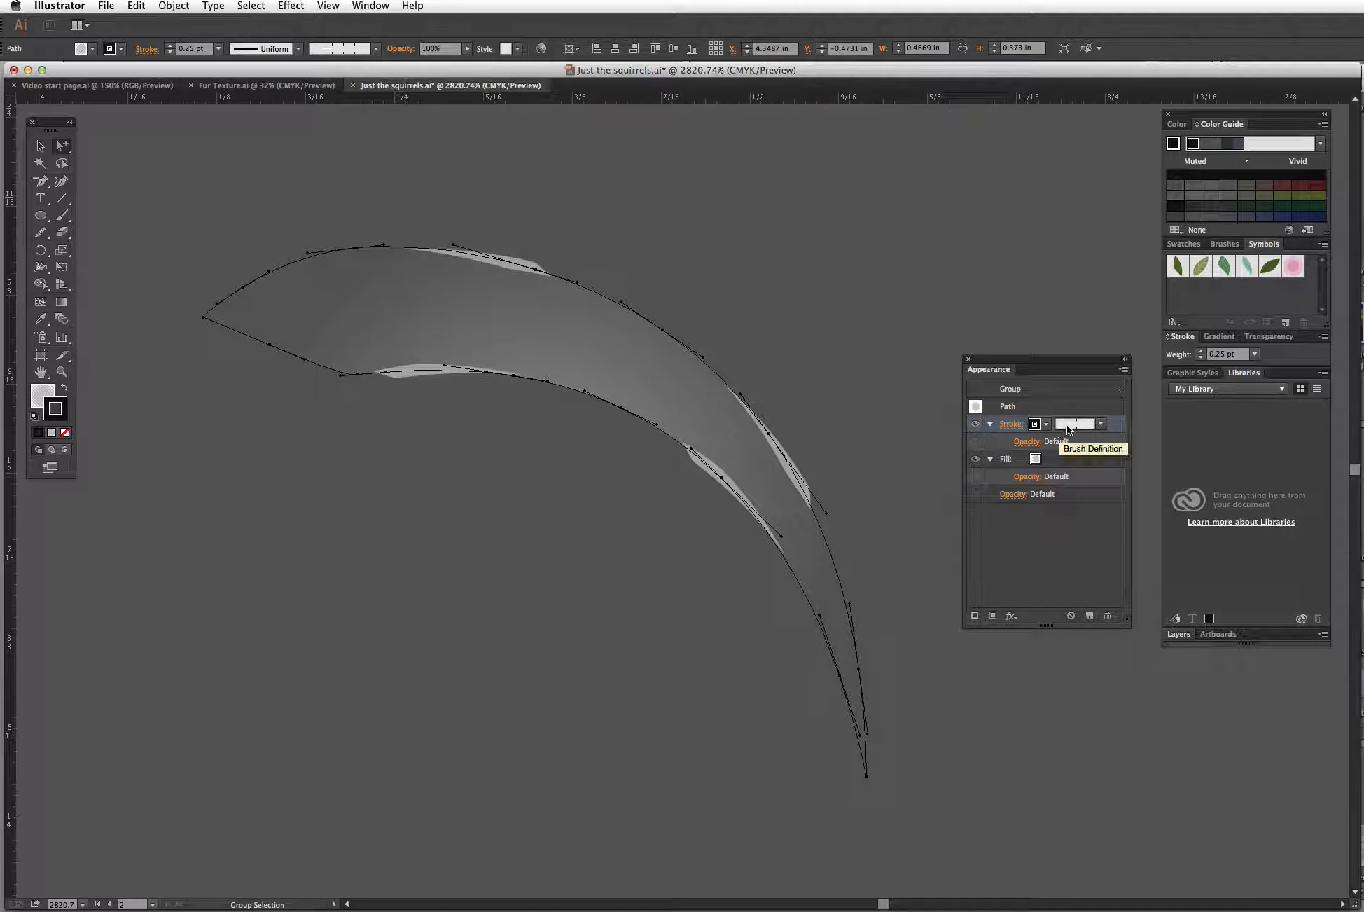
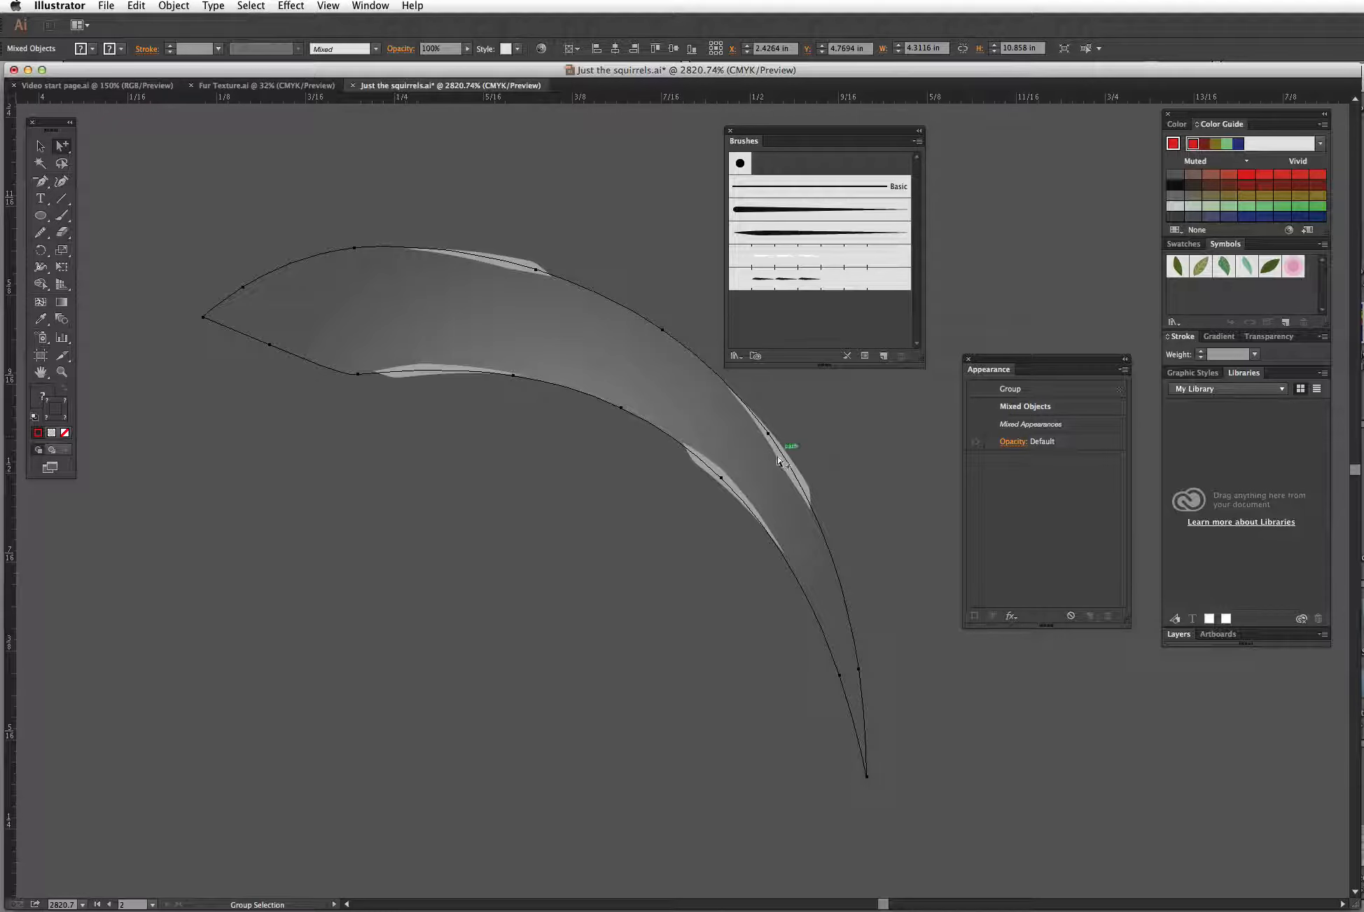
Step: Inspect the appearance of the isolated fur stroke's group and its contents
left_click(1029, 406)
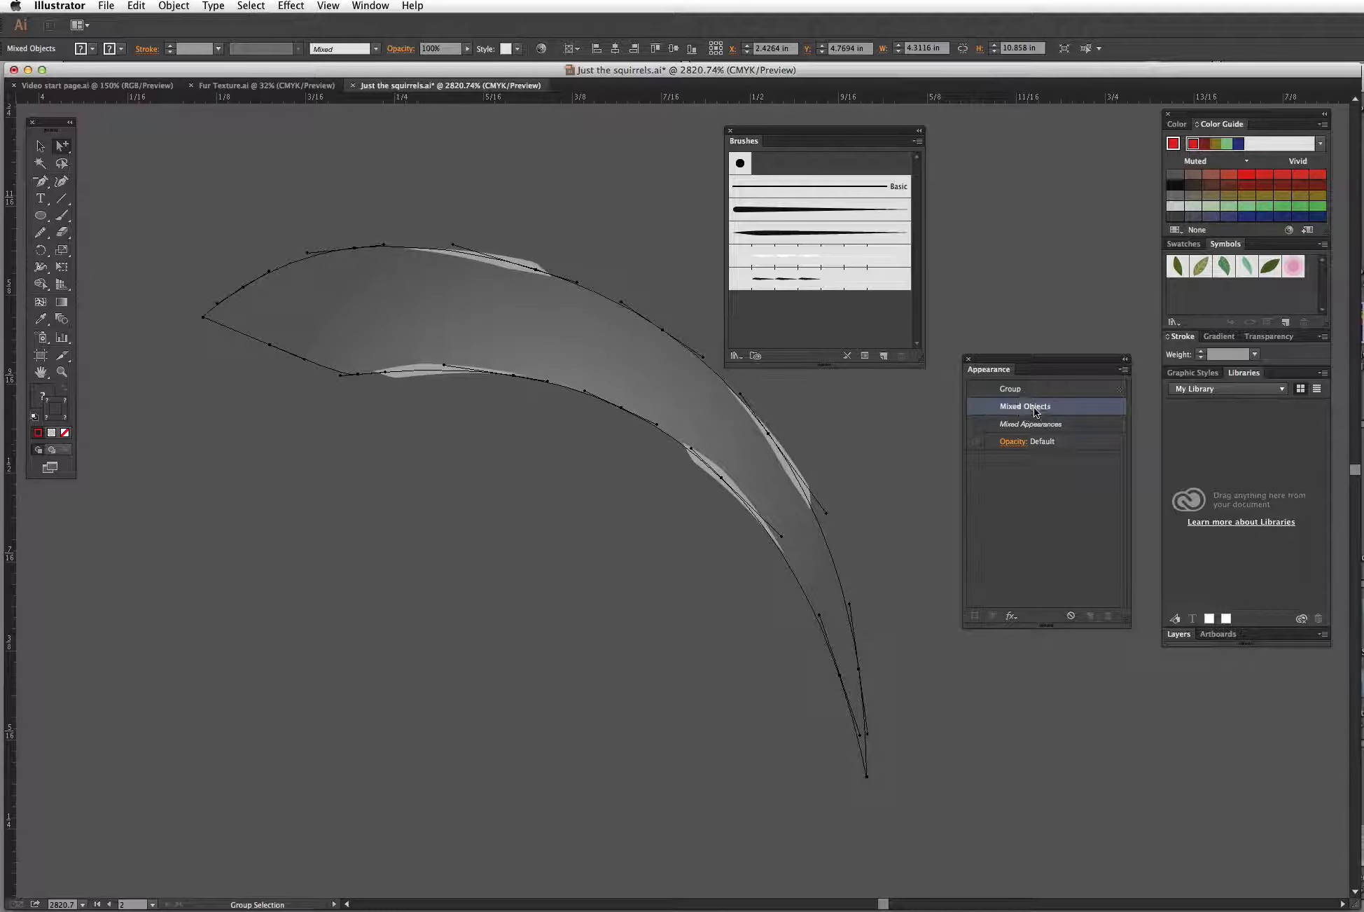
left_click(908, 442)
left_click(769, 492)
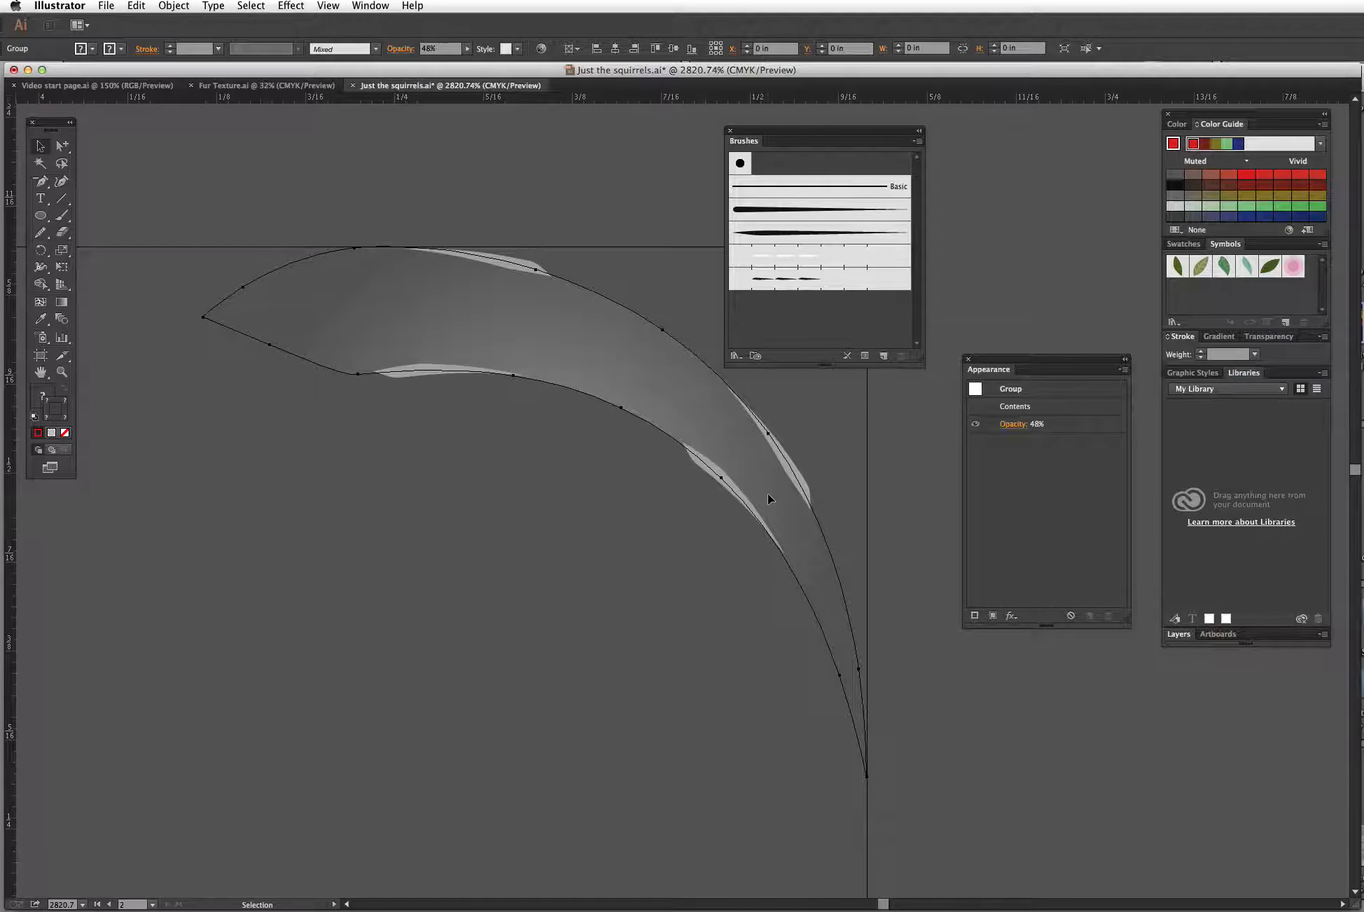
double_click(1016, 406)
left_click(911, 451)
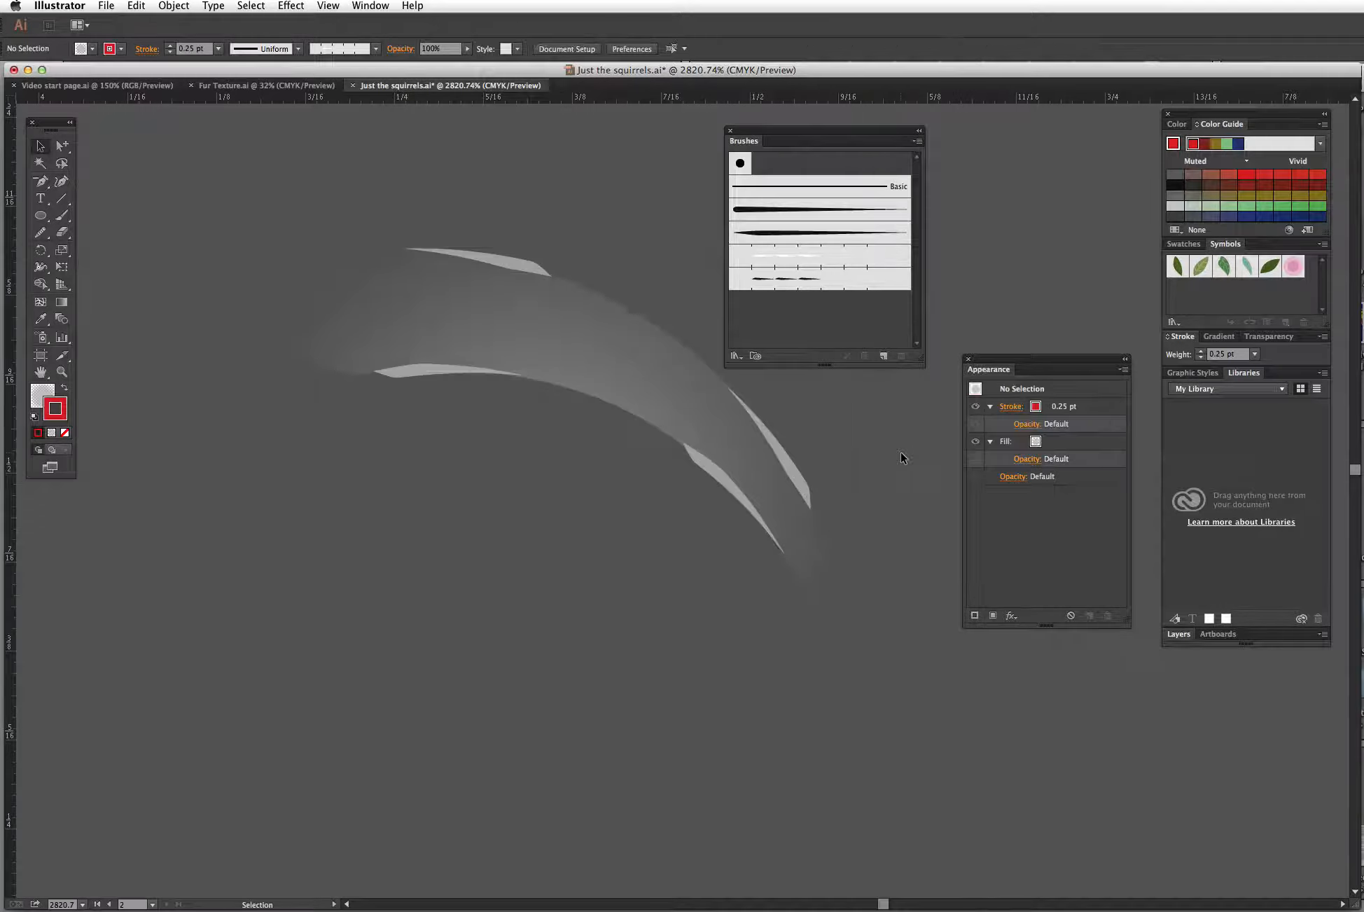
Step: Select the fur stroke's path and inspect its radial gradient fill and the end gradient stop's opacity
left_click(63, 145)
left_click(723, 419)
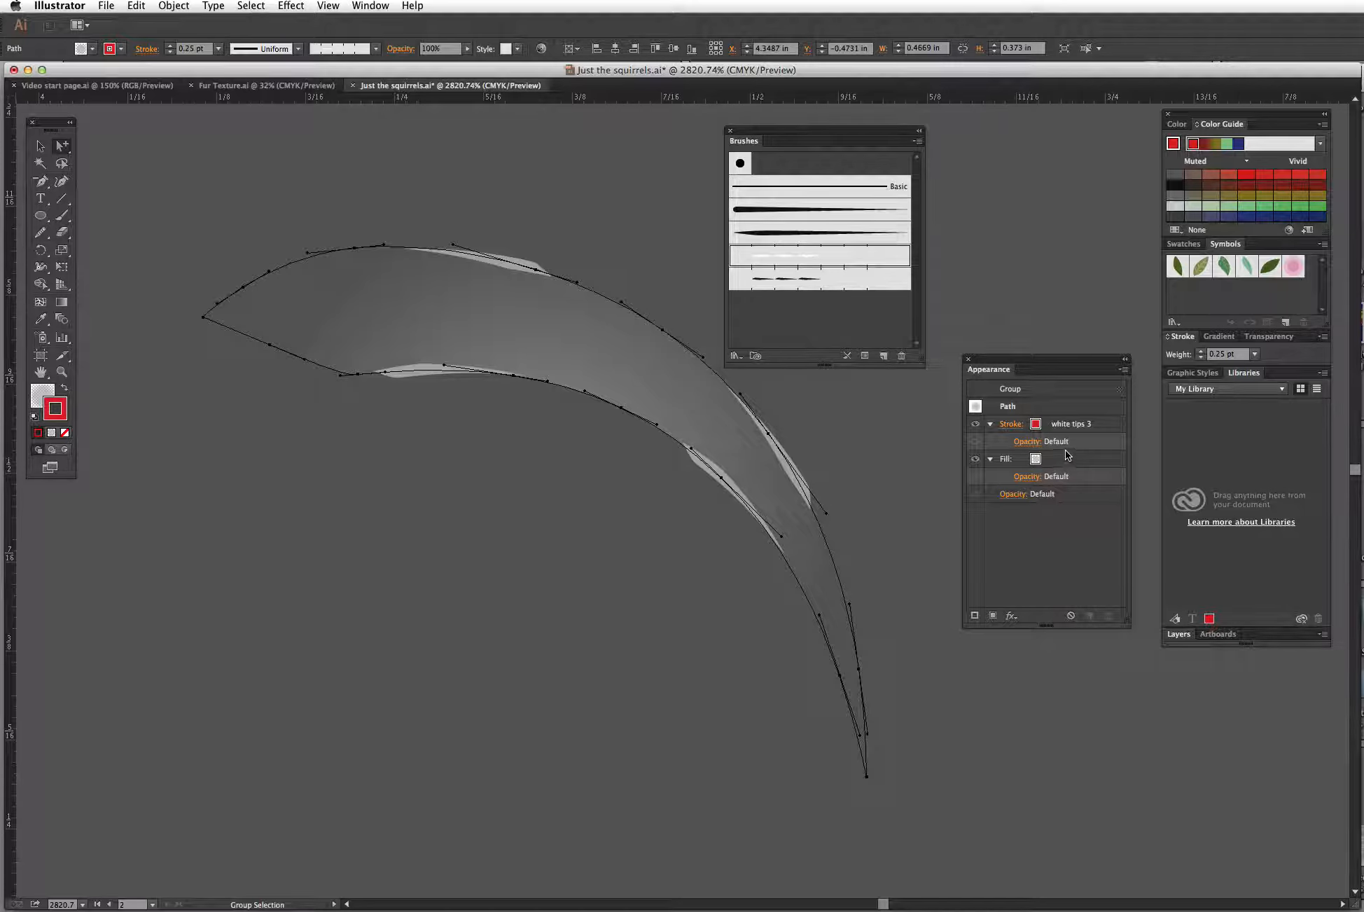
left_click(976, 460)
left_click(975, 460)
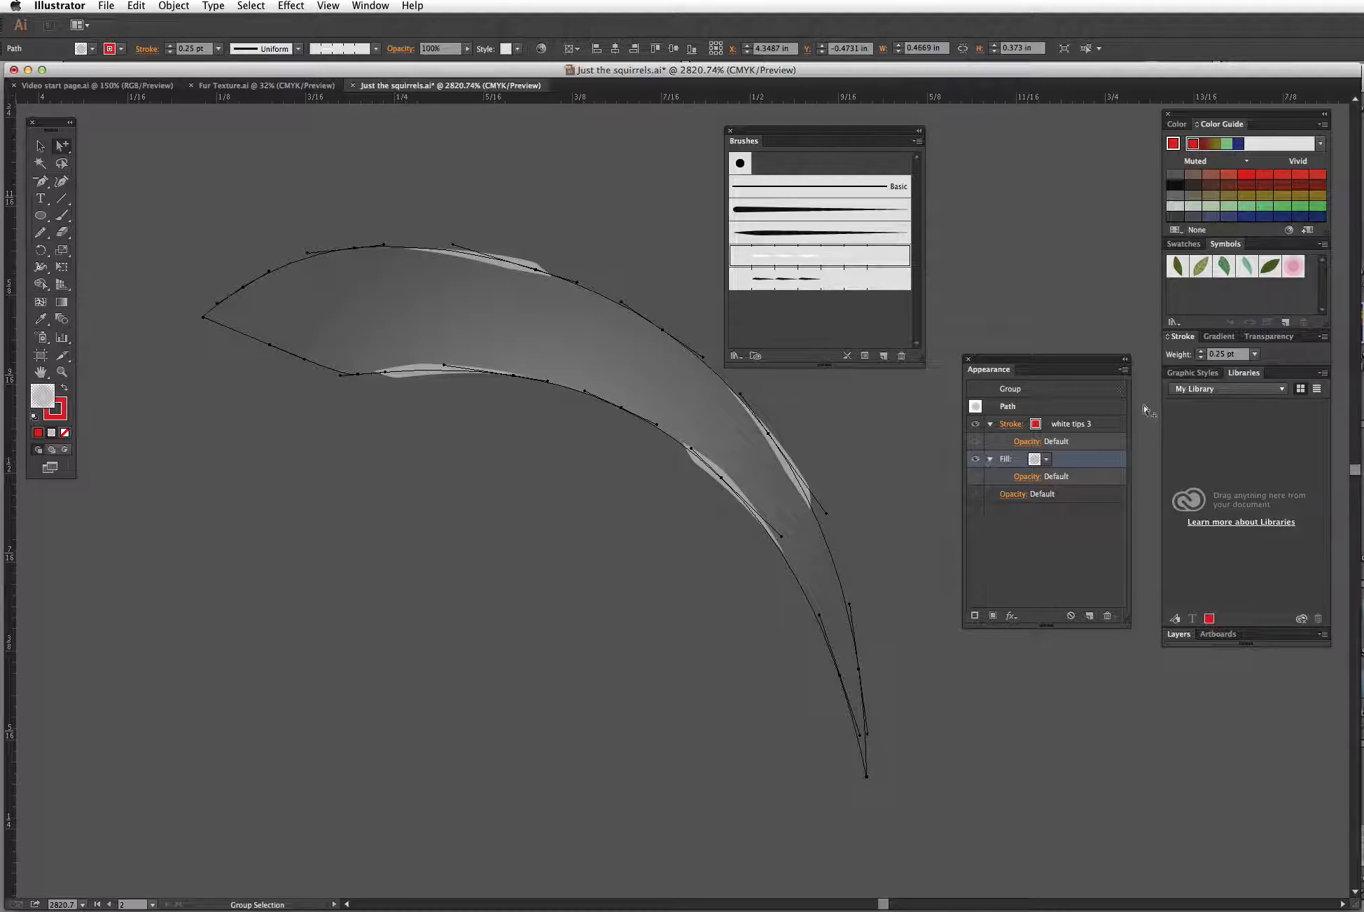
mouse_move(1219, 337)
left_mouse_down()
mouse_move(1003, 280)
mouse_move(970, 132)
left_mouse_up()
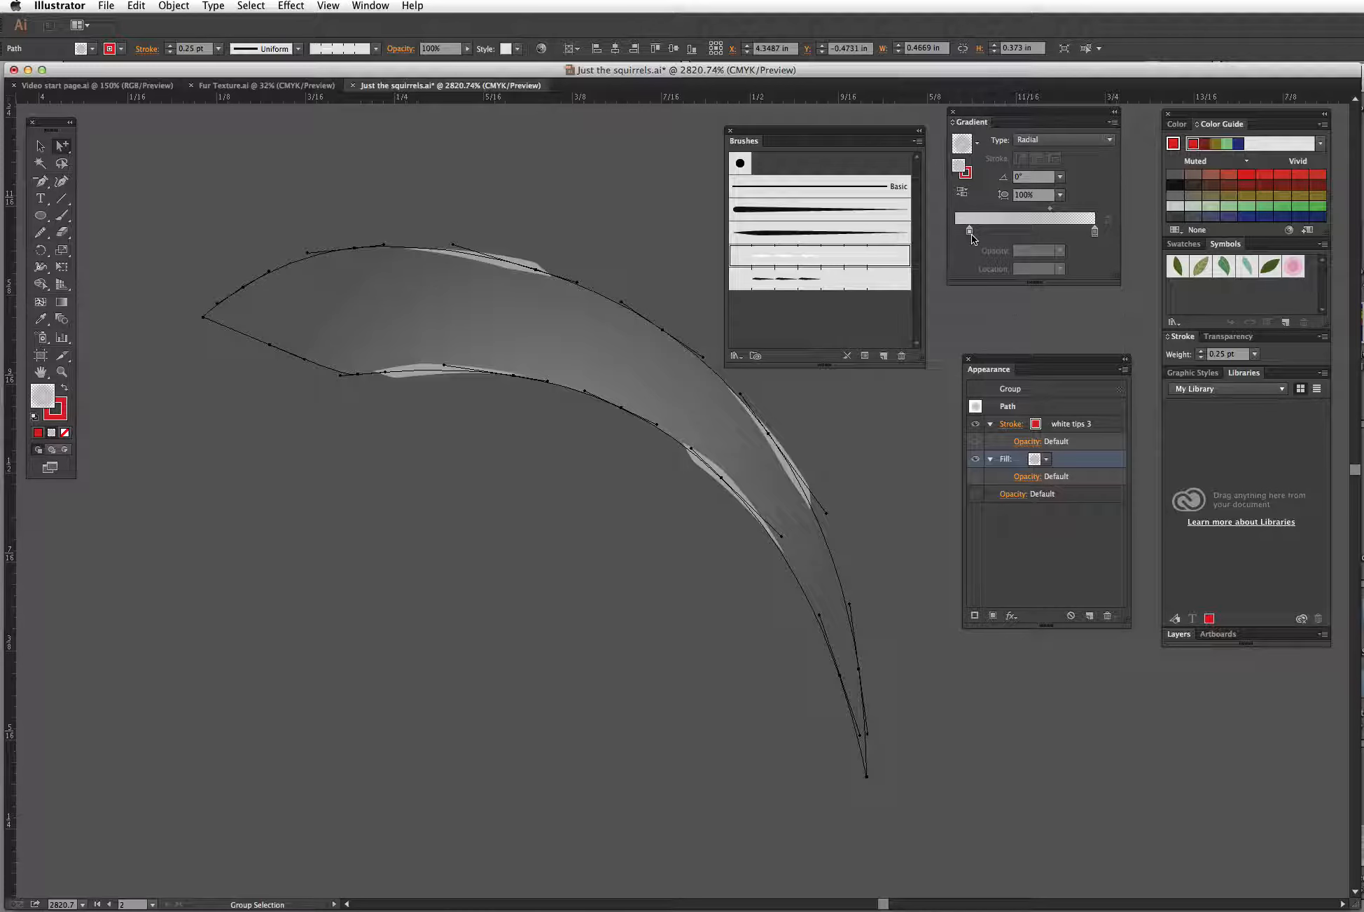
left_click(1095, 232)
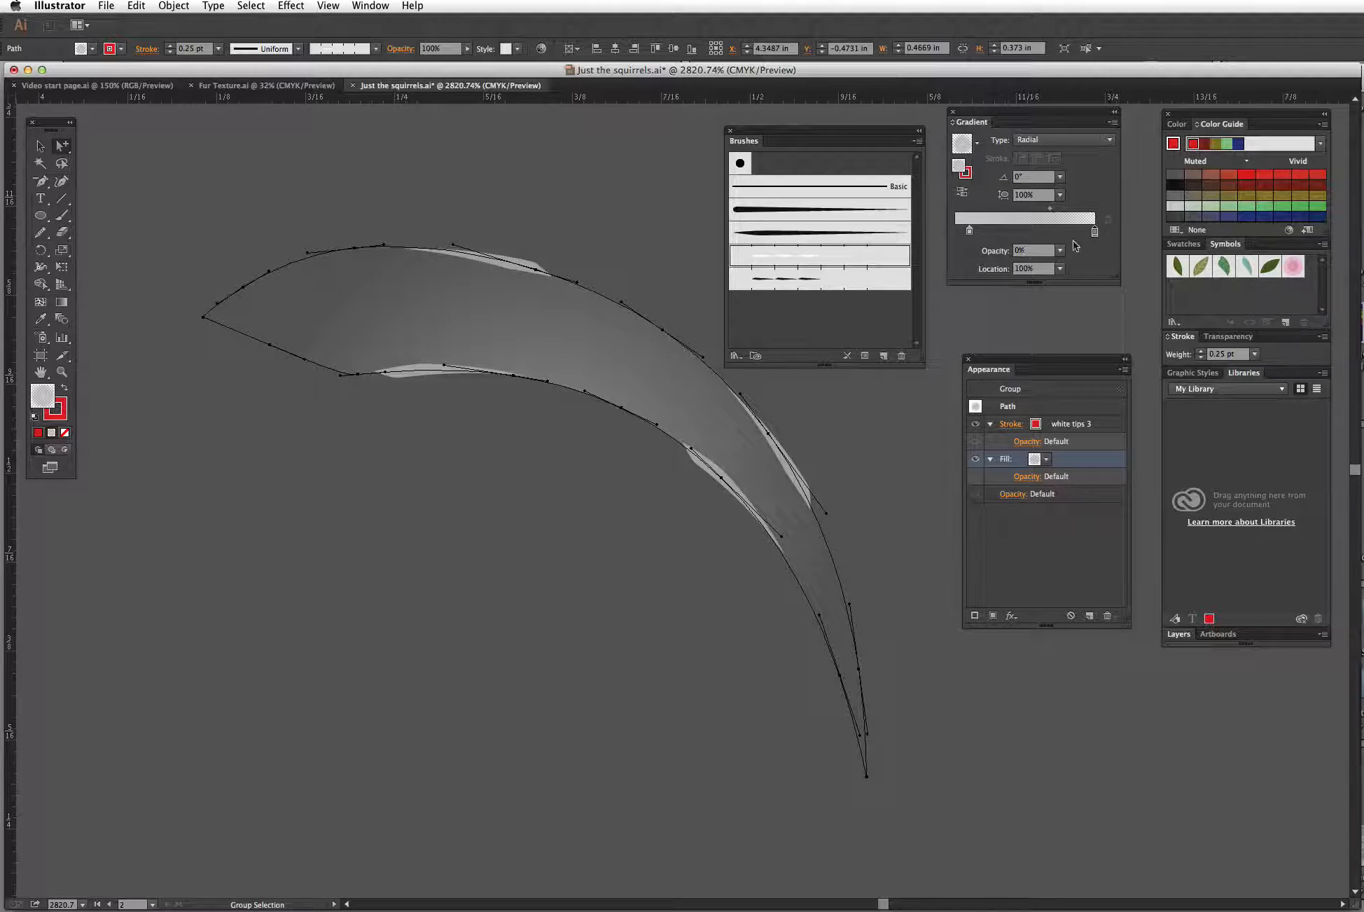
left_click_drag(1041, 365, 1045, 331)
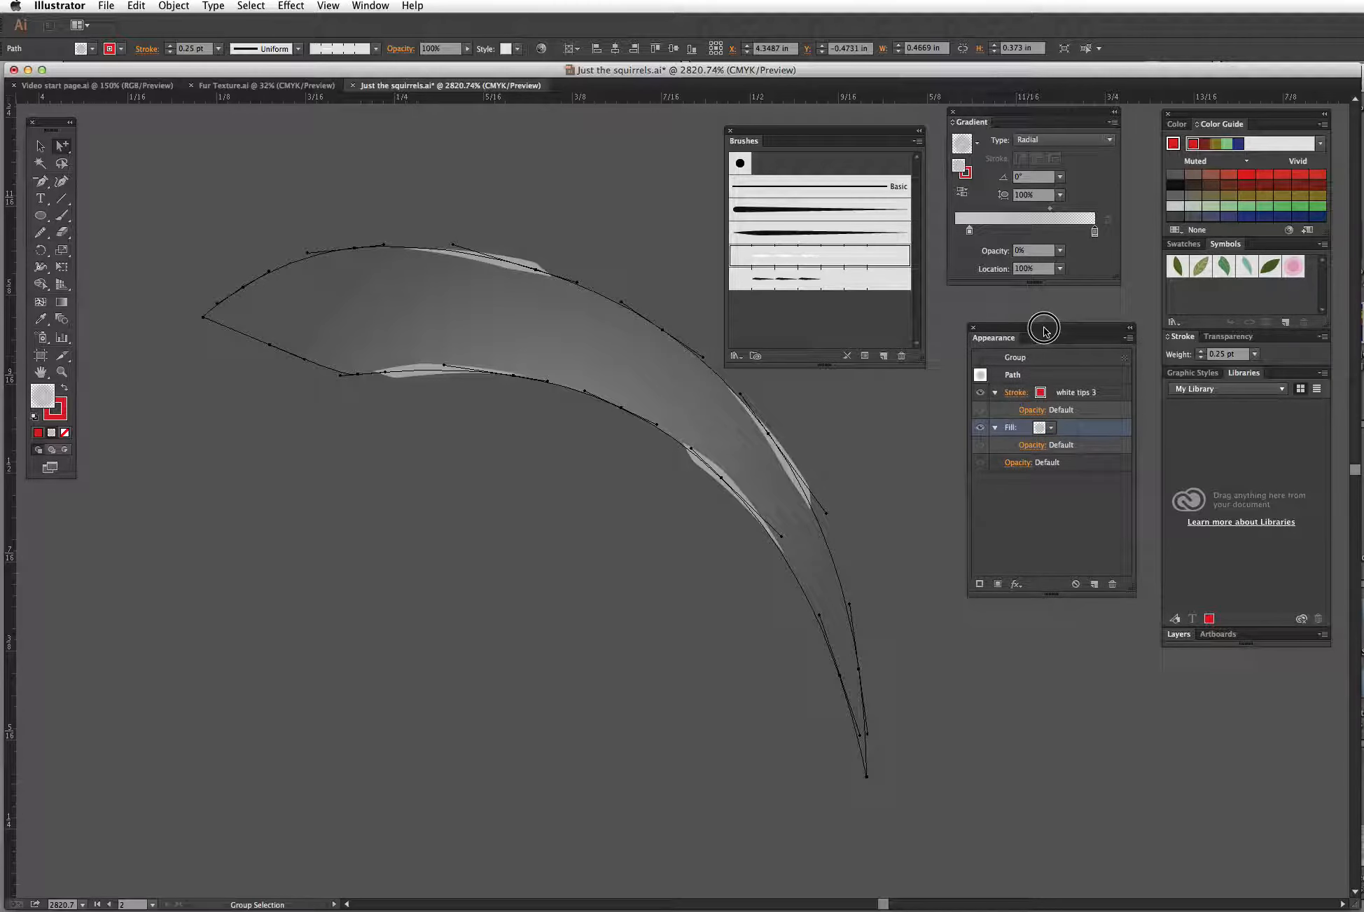
left_click(866, 469)
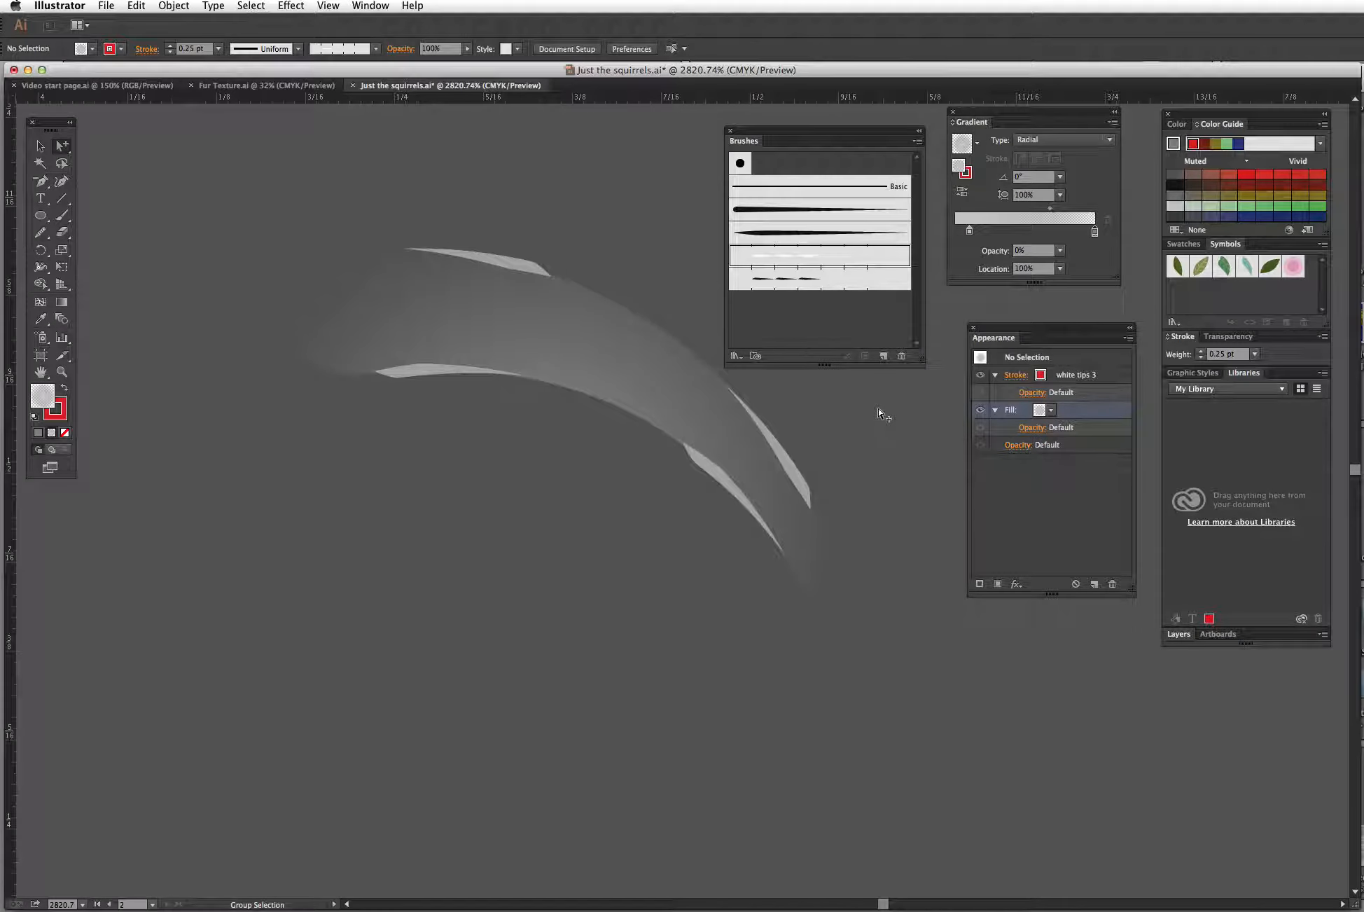
Step: Select a gray fur stroke inside the tail and inspect its Pattern Brush 2 stroke and fill
key("super+minus")
key("super+minus")
key("super+minus")
key("super+minus")
key("super+minus")
key("super+minus")
key("super+minus")
key("super+minus")
key("super+minus")
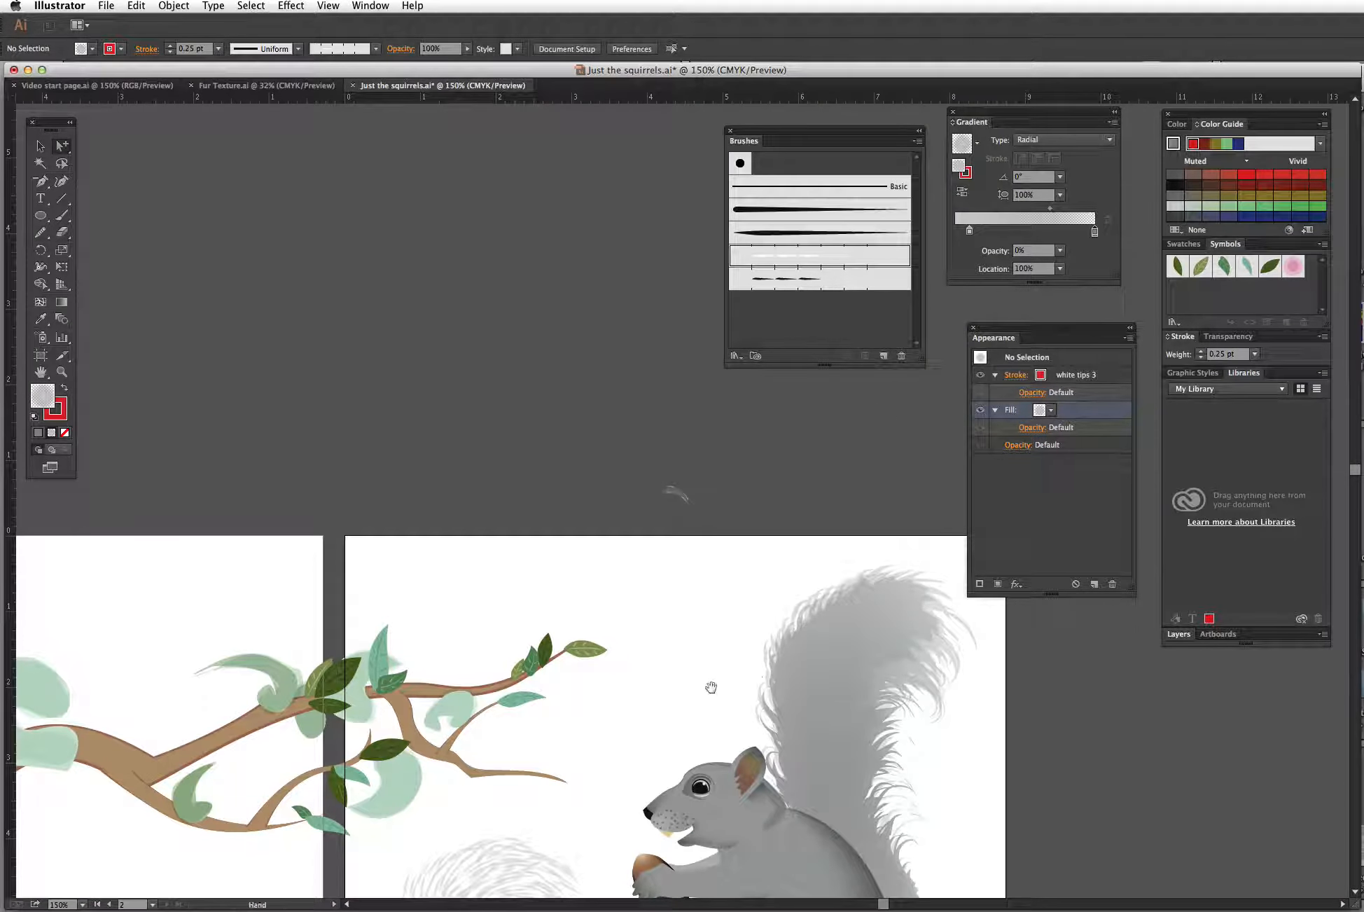
left_click_drag(711, 686, 613, 349)
key("z")
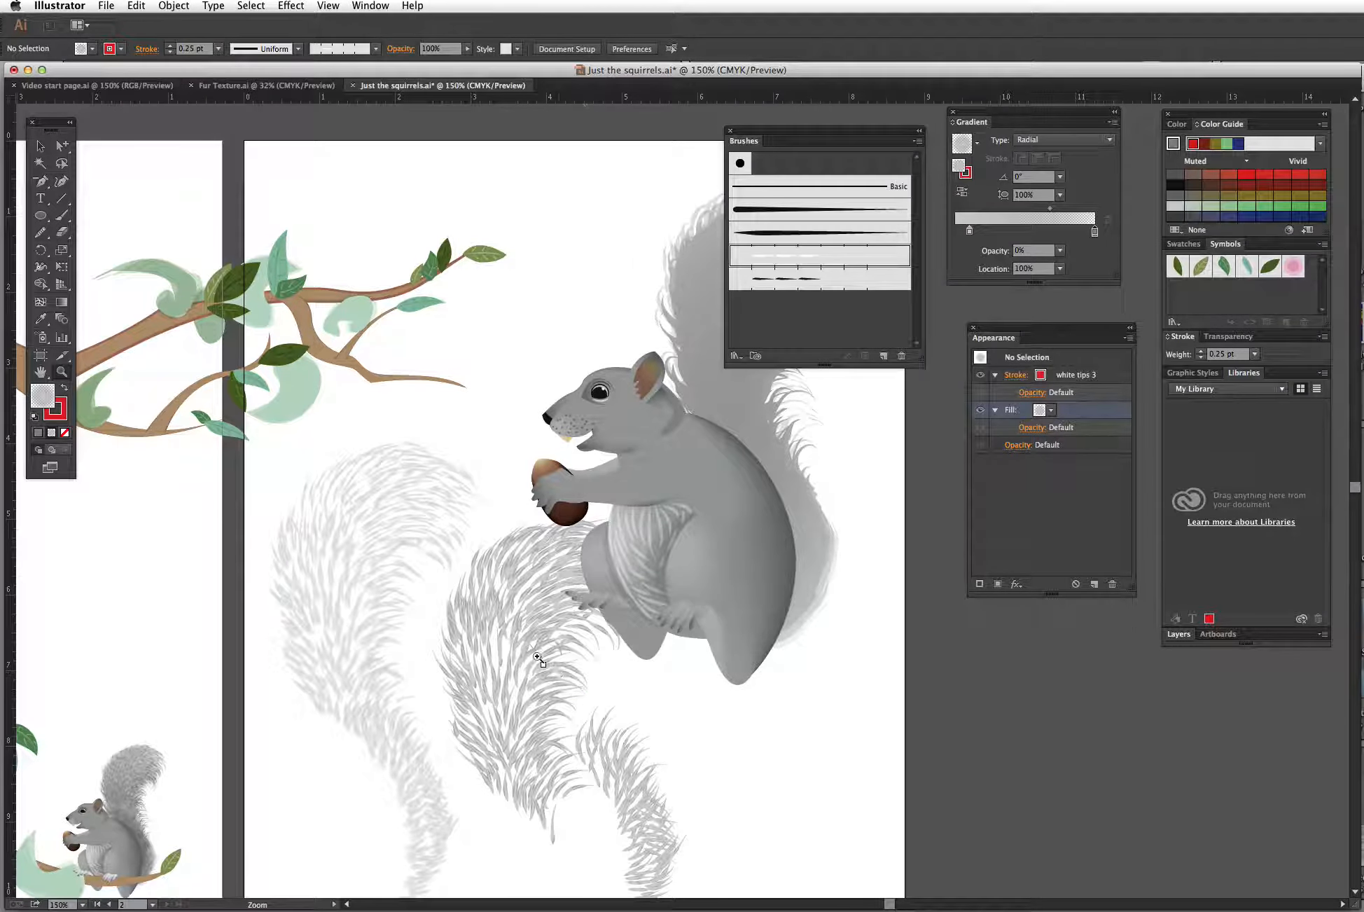
left_click_drag(519, 602, 633, 673)
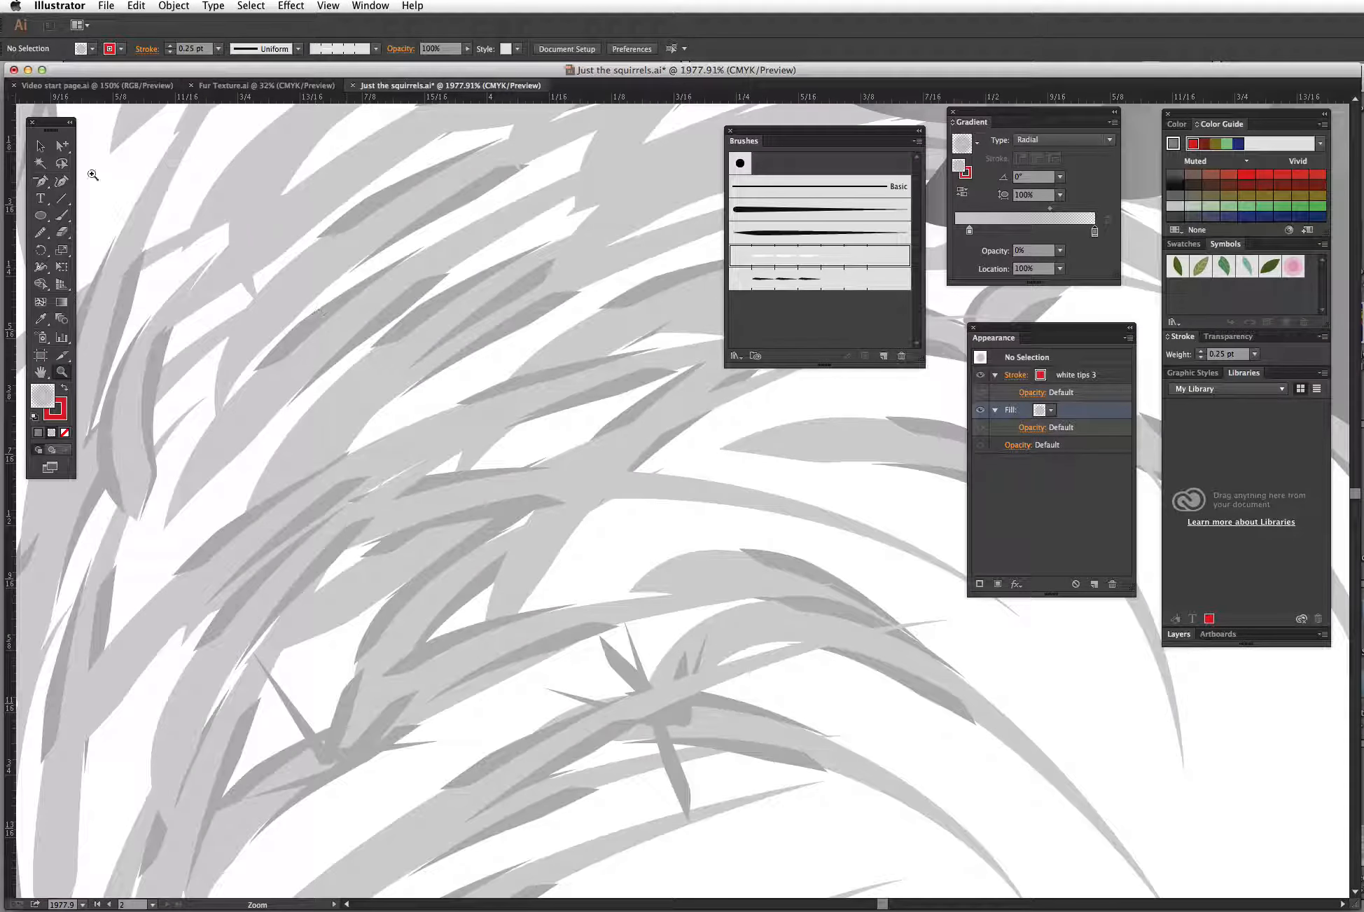
left_click(62, 145)
left_click(889, 397)
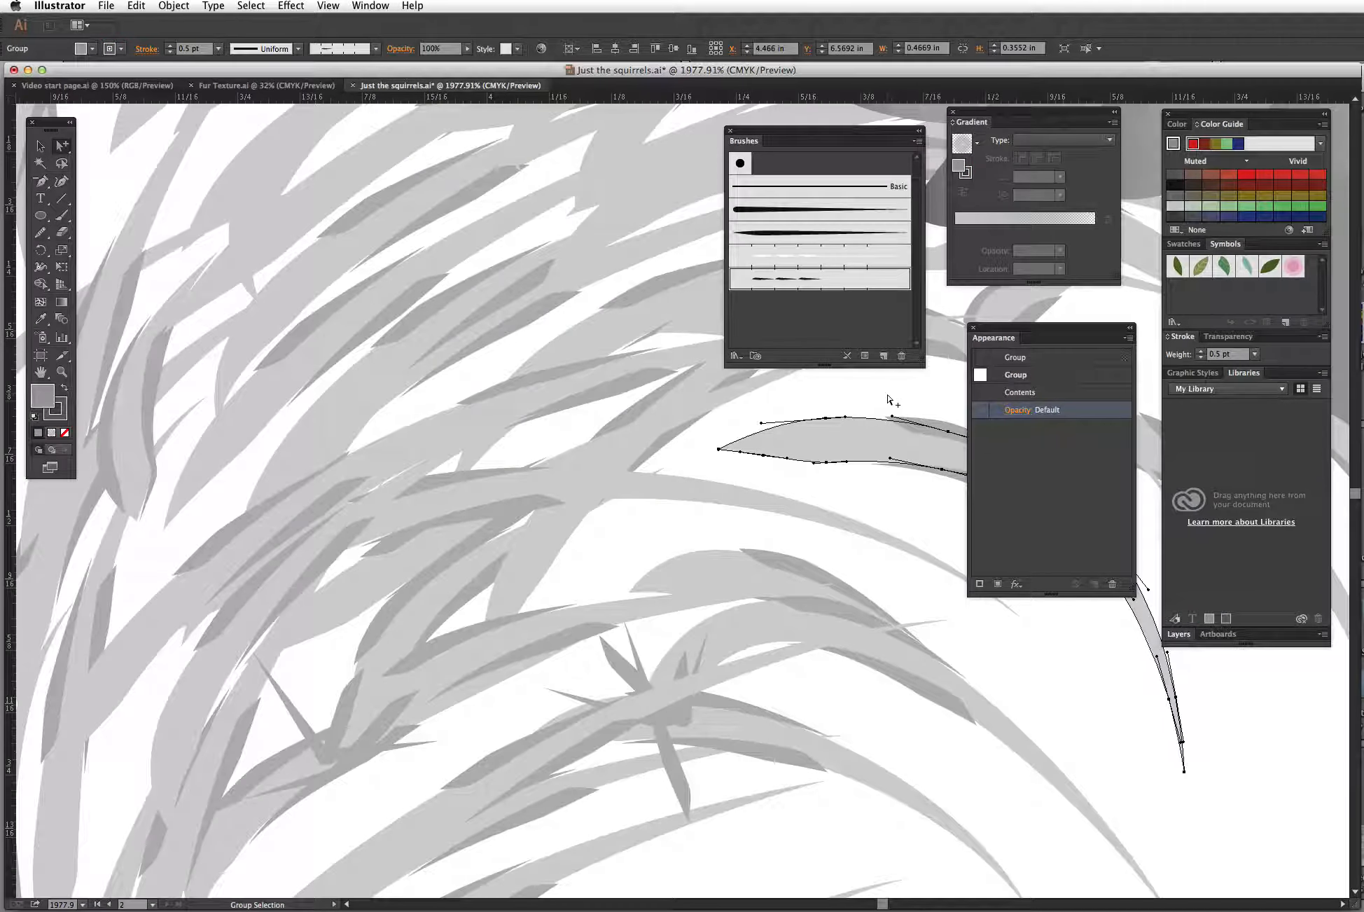
key("super+minus")
key("super+minus")
key("super+minus")
left_click_drag(884, 627, 531, 371)
mouse_move(446, 231)
left_mouse_down()
mouse_move(679, 354)
mouse_move(806, 535)
left_mouse_up()
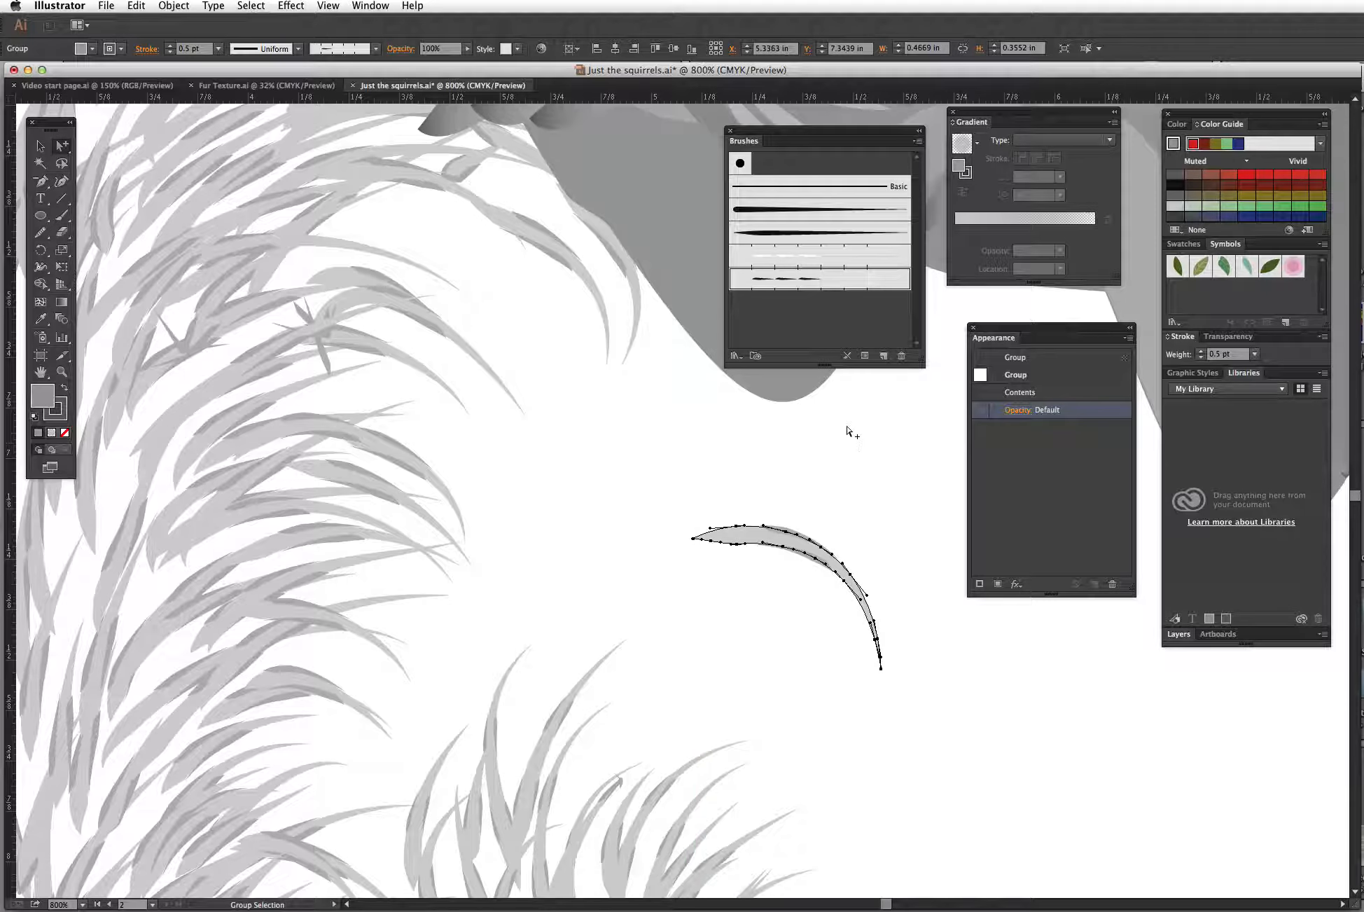
double_click(1025, 391)
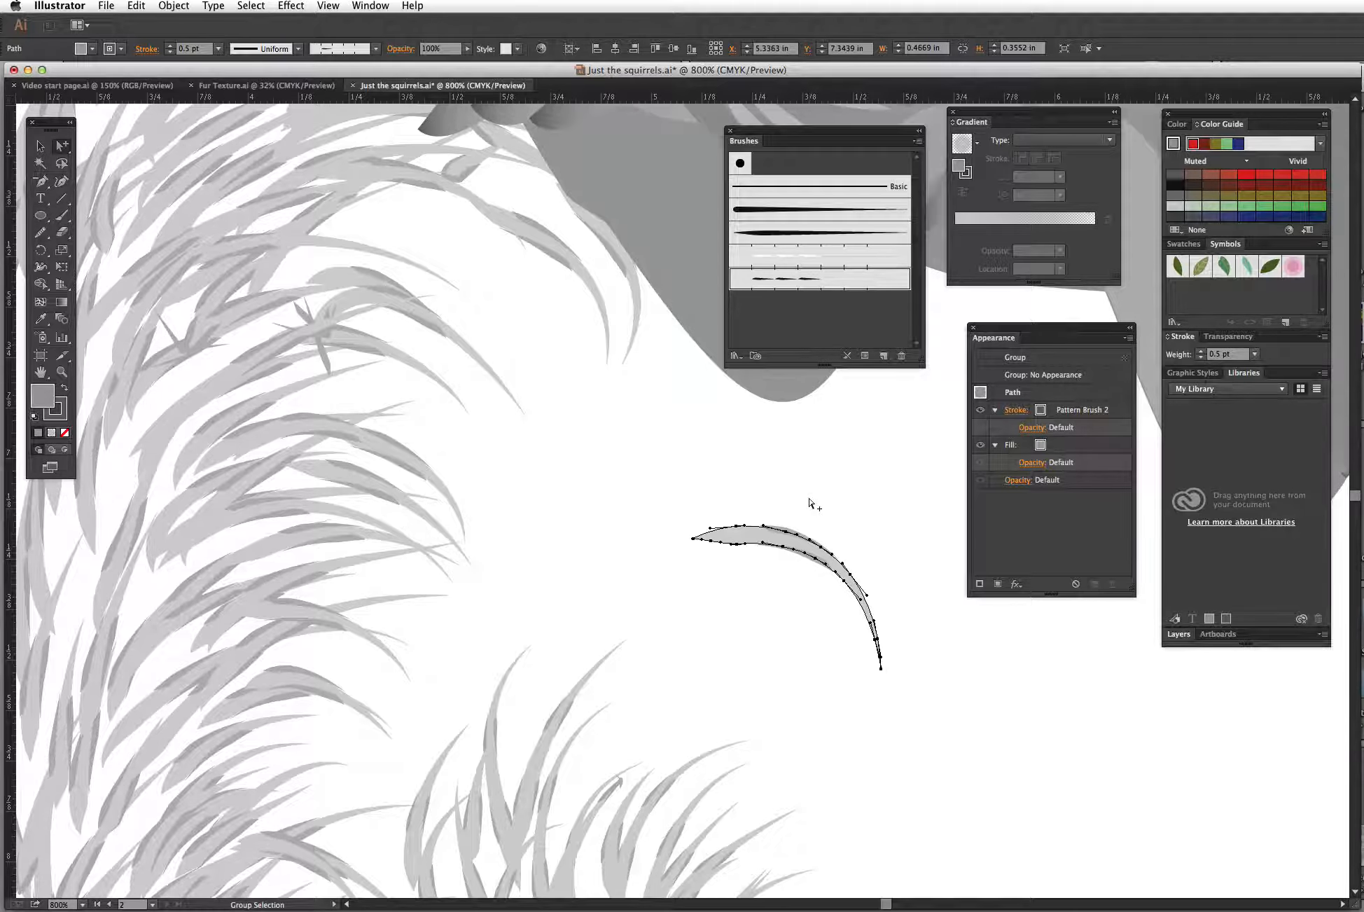
left_click(986, 411)
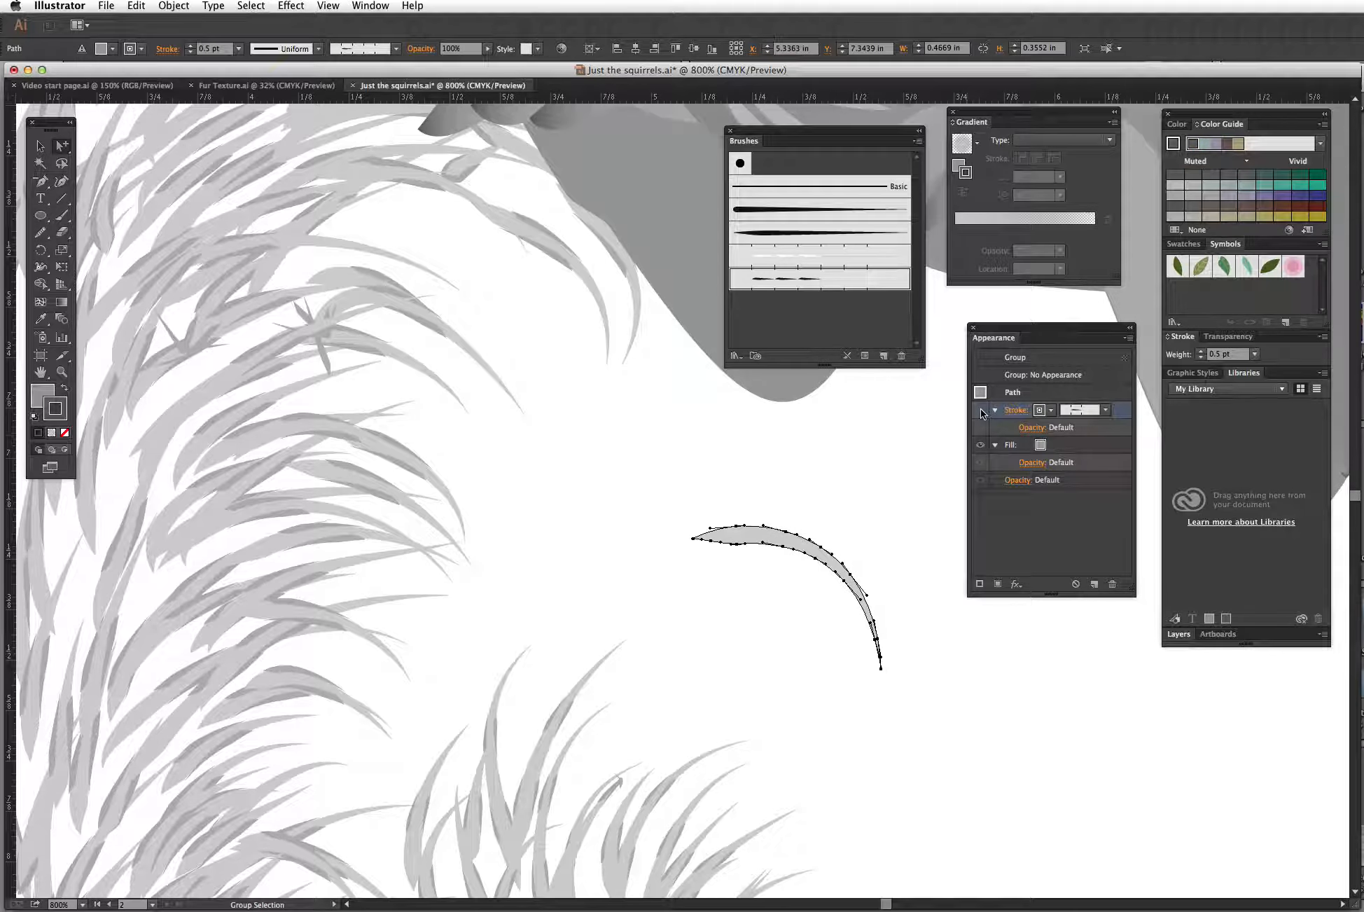
left_click(876, 482)
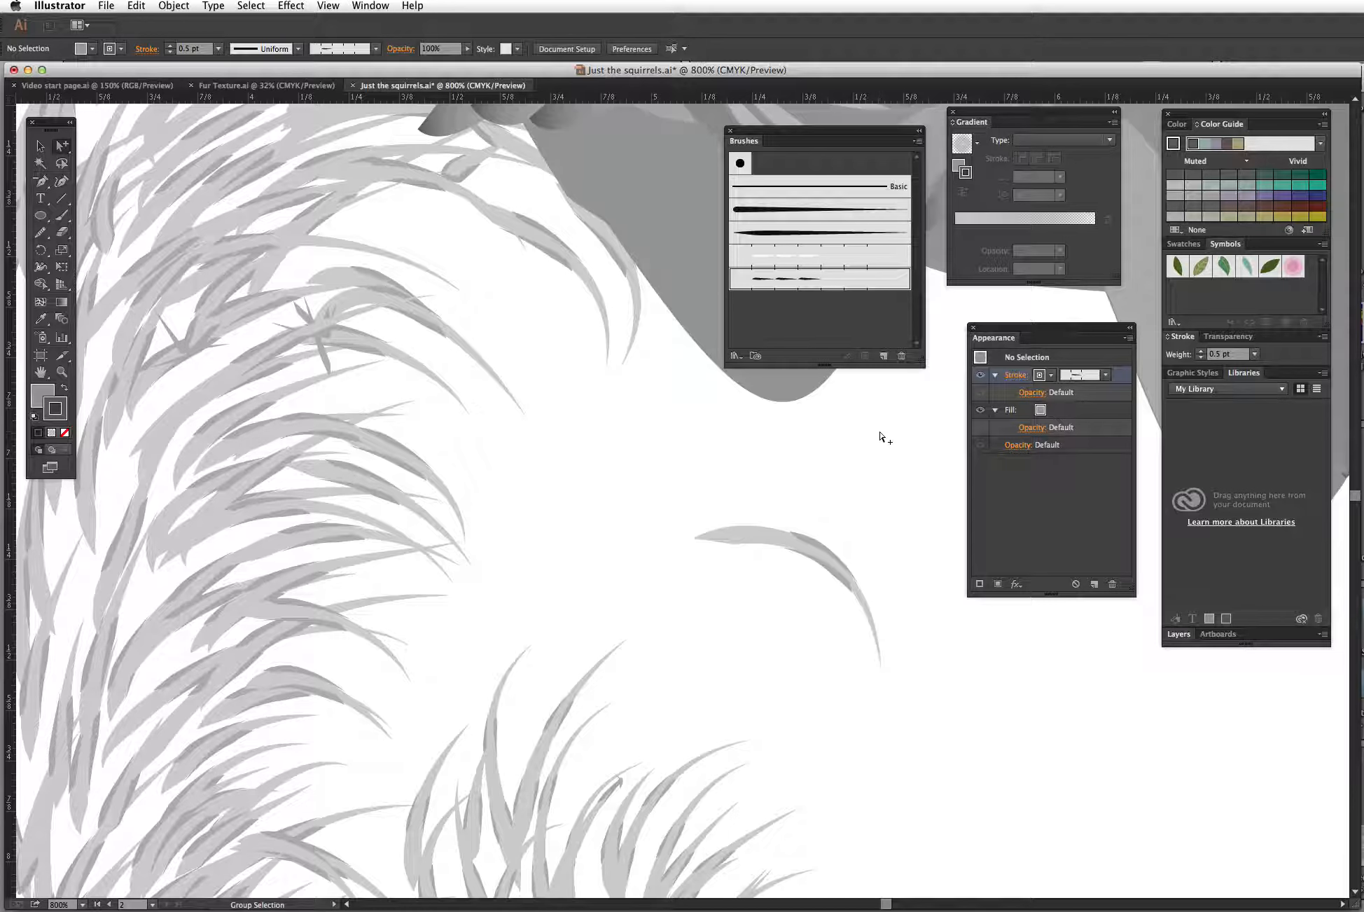
Step: Examine the finished squirrel and its tail fur on both artboards
key("super+minus")
key("super+minus")
key("super+minus")
key("super+minus")
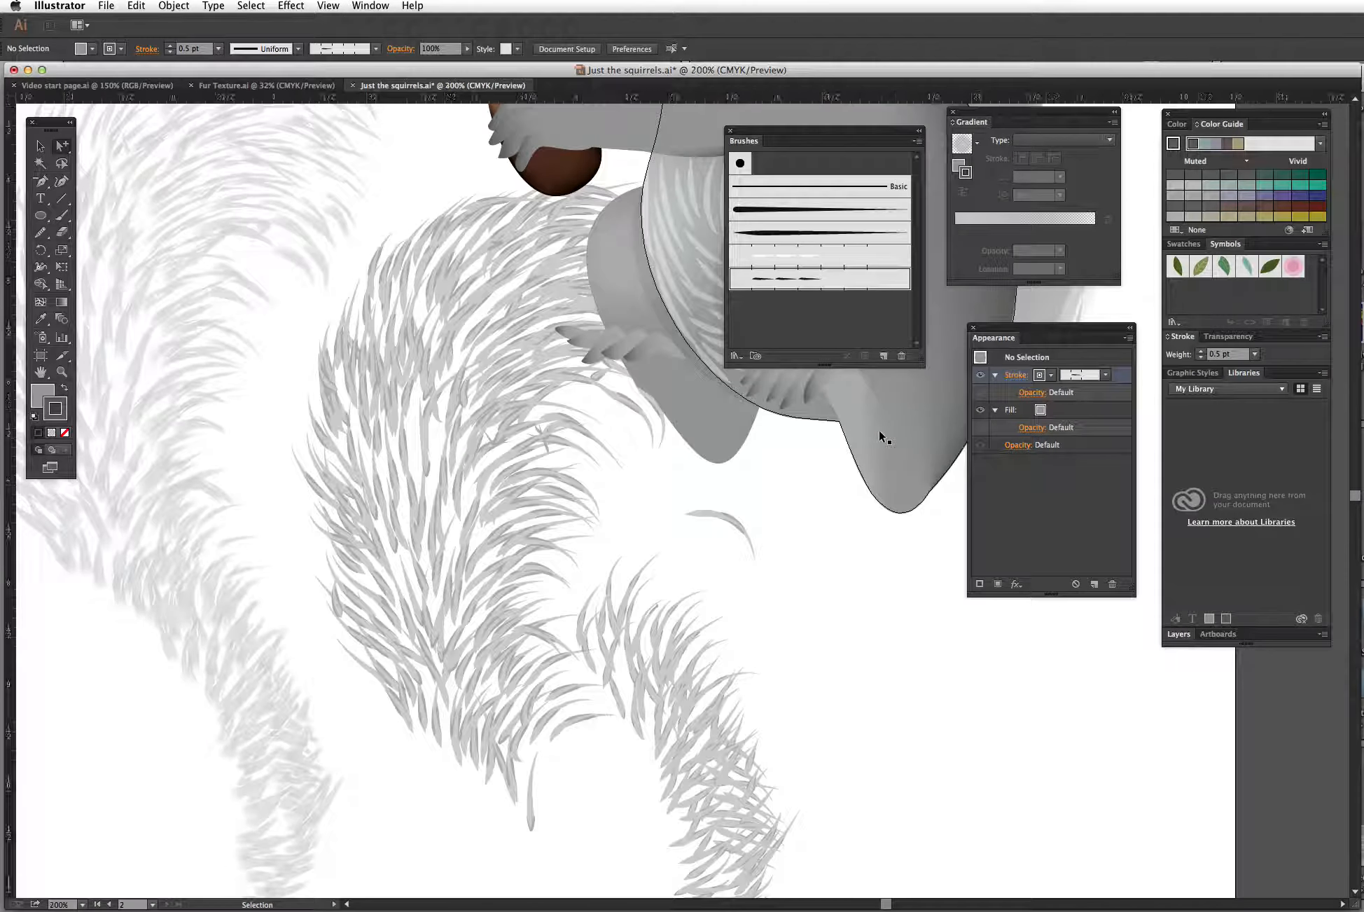
key("super+minus")
key("super+minus")
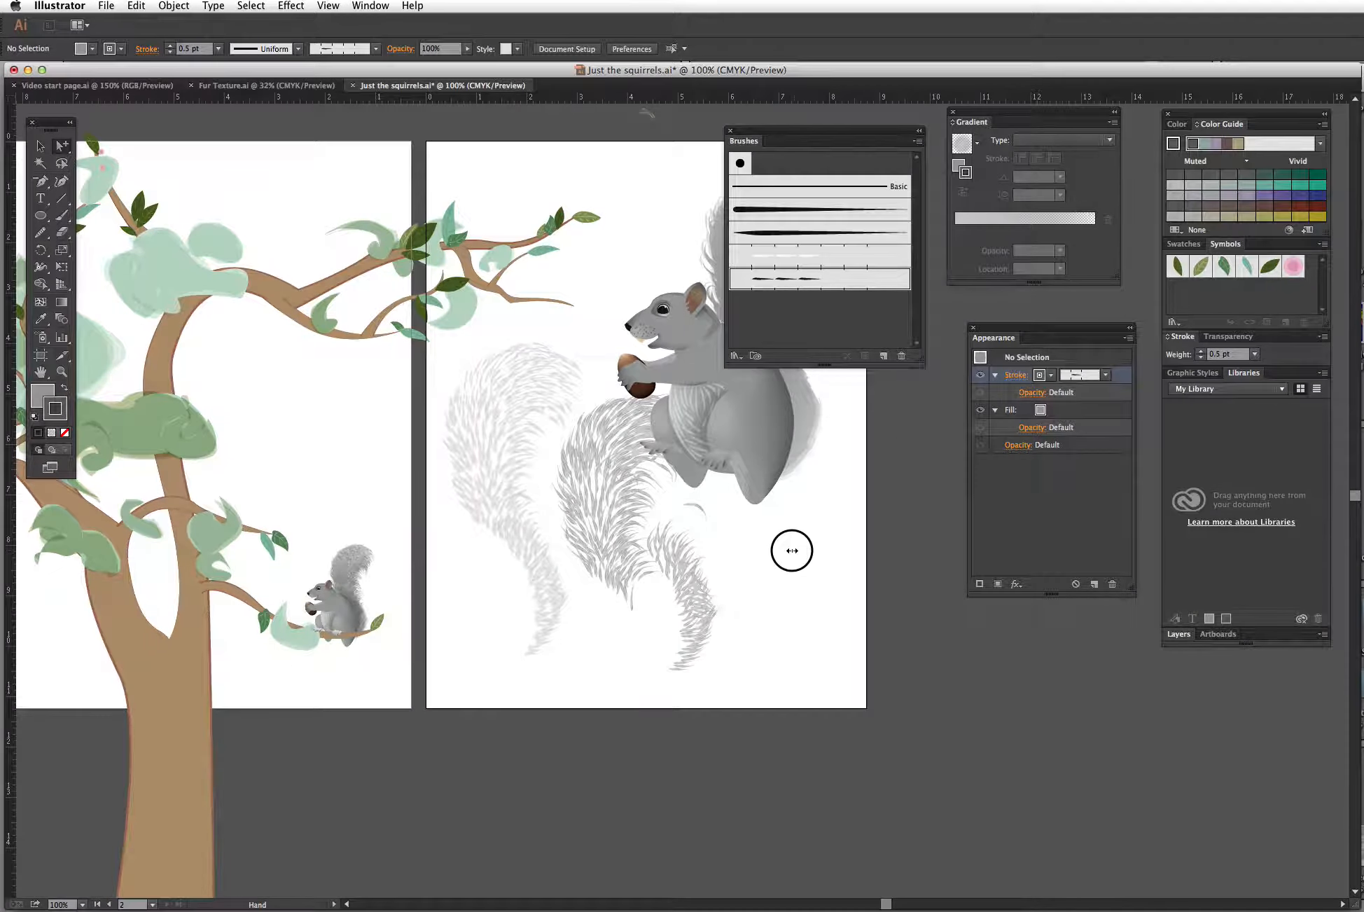
left_click_drag(792, 548, 849, 639)
key("z")
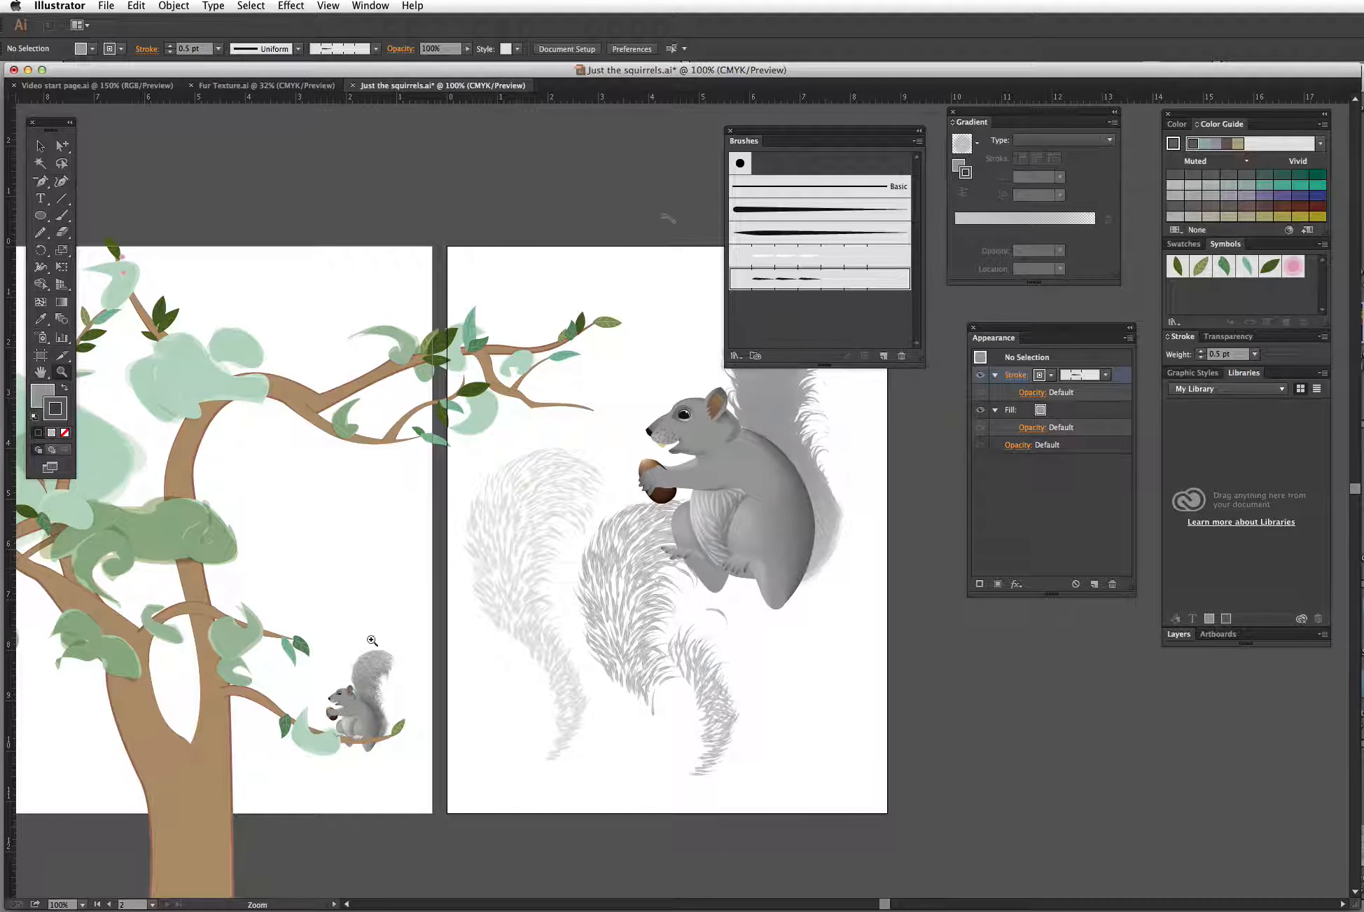
left_click_drag(328, 639, 449, 683)
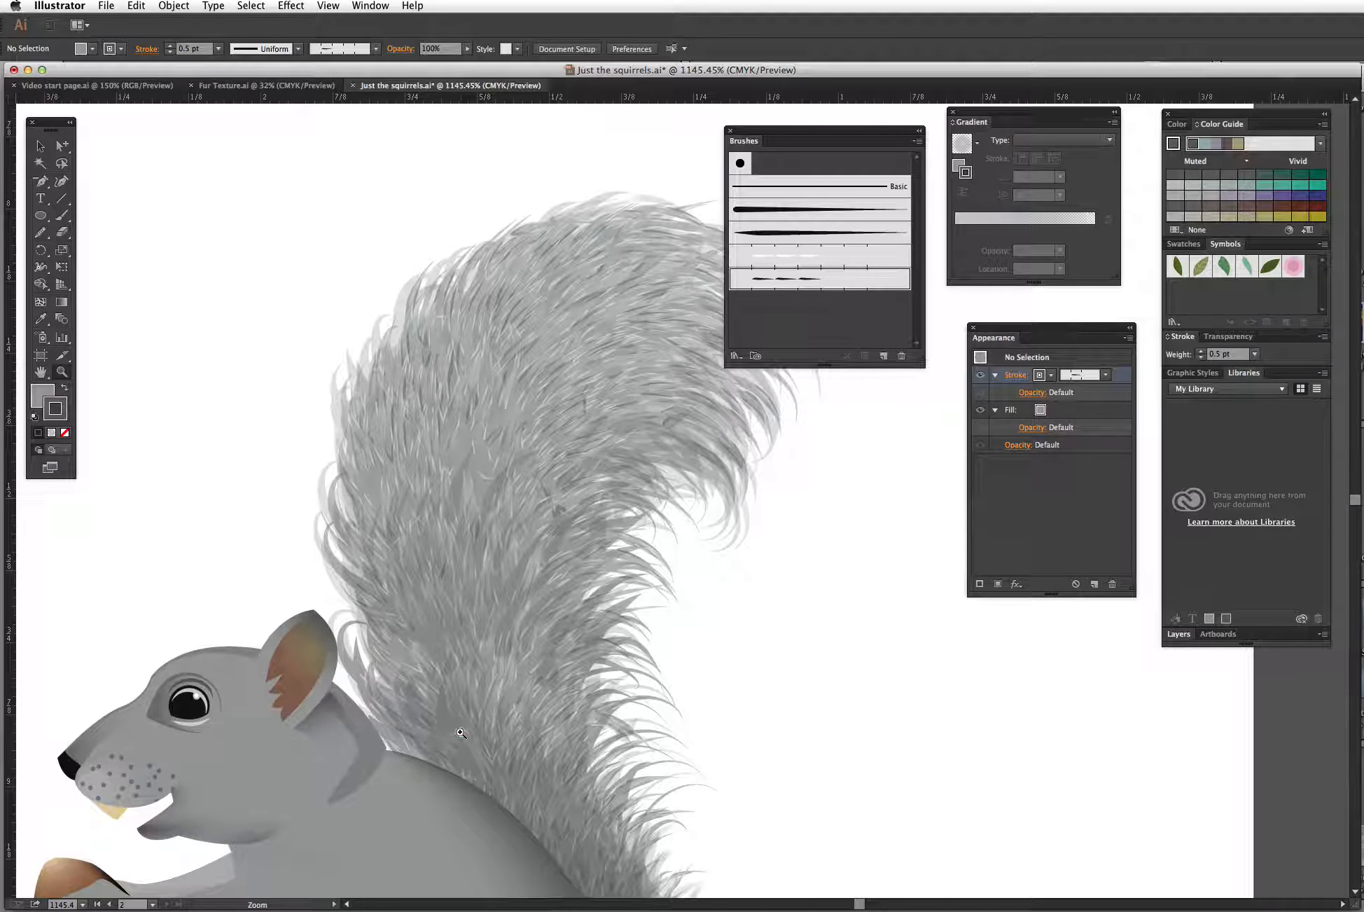
key("super+minus")
key("super+minus")
key("super+minus")
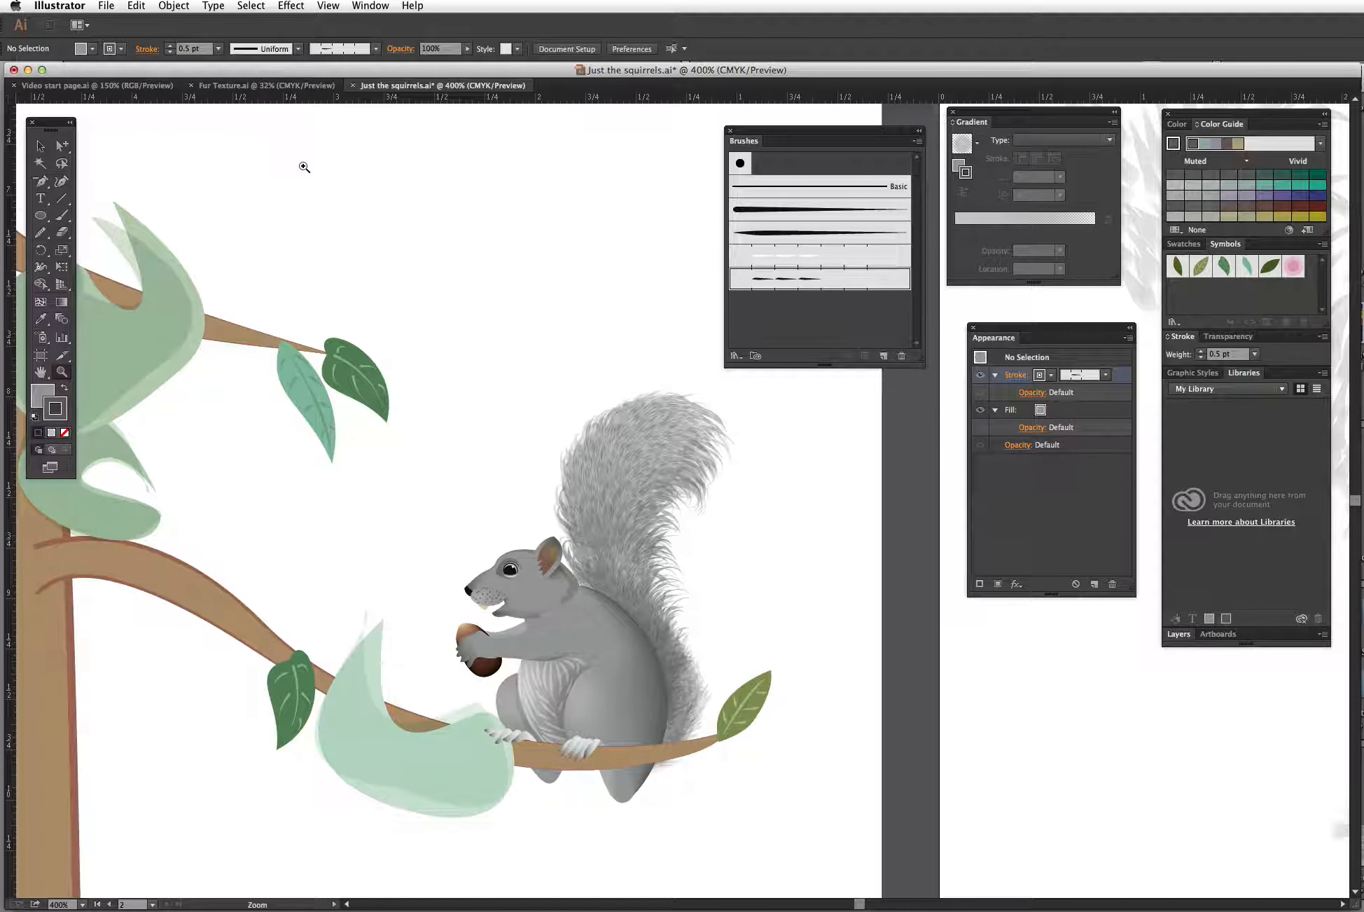
Step: Switch to the Fur Texture.ai document and examine the brushed FUR lettering examples
left_click(298, 86)
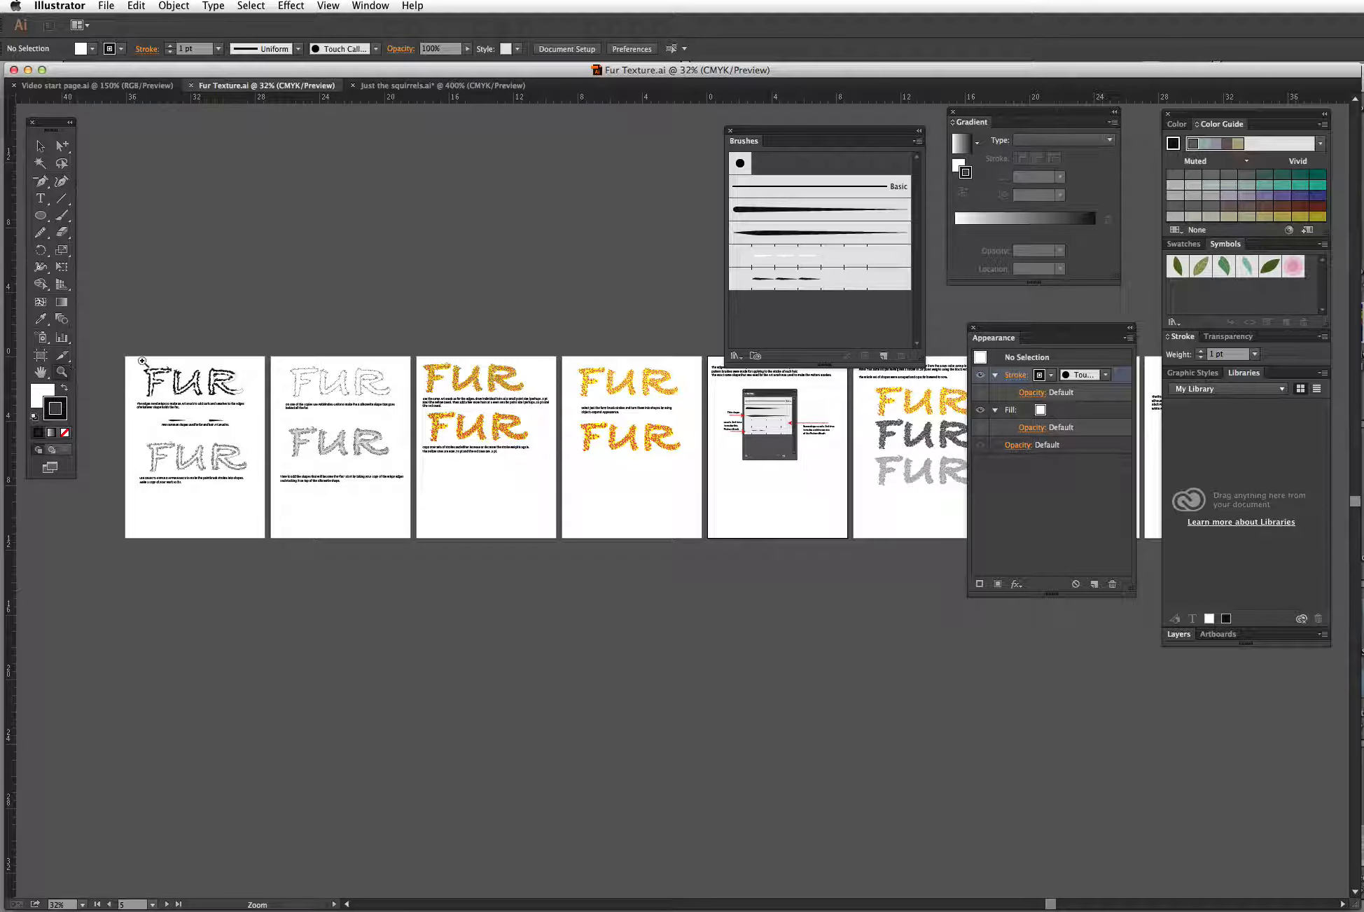
left_click_drag(123, 349, 299, 553)
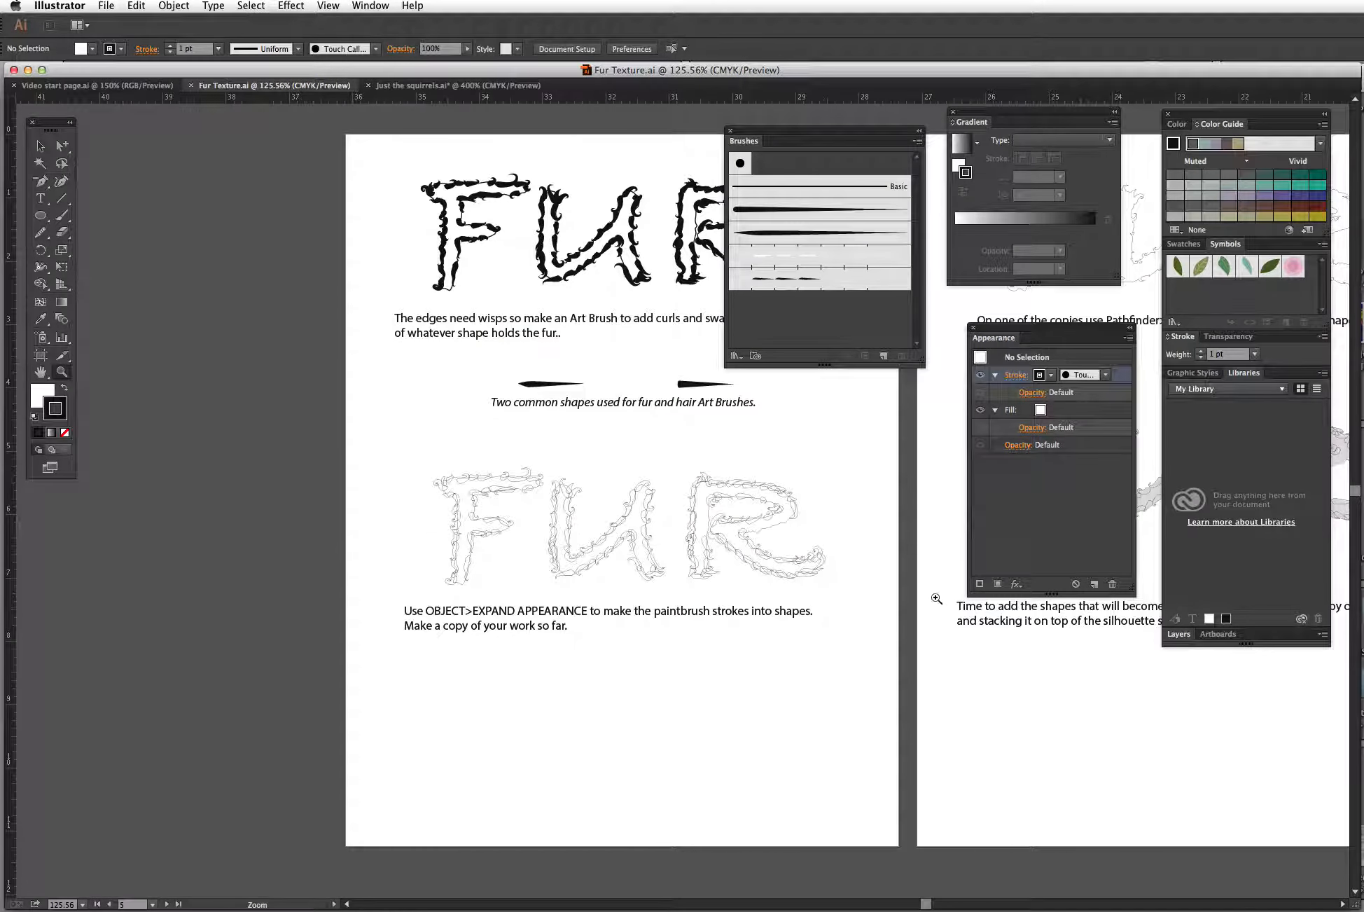
key("space")
left_click_drag(847, 583, 699, 573)
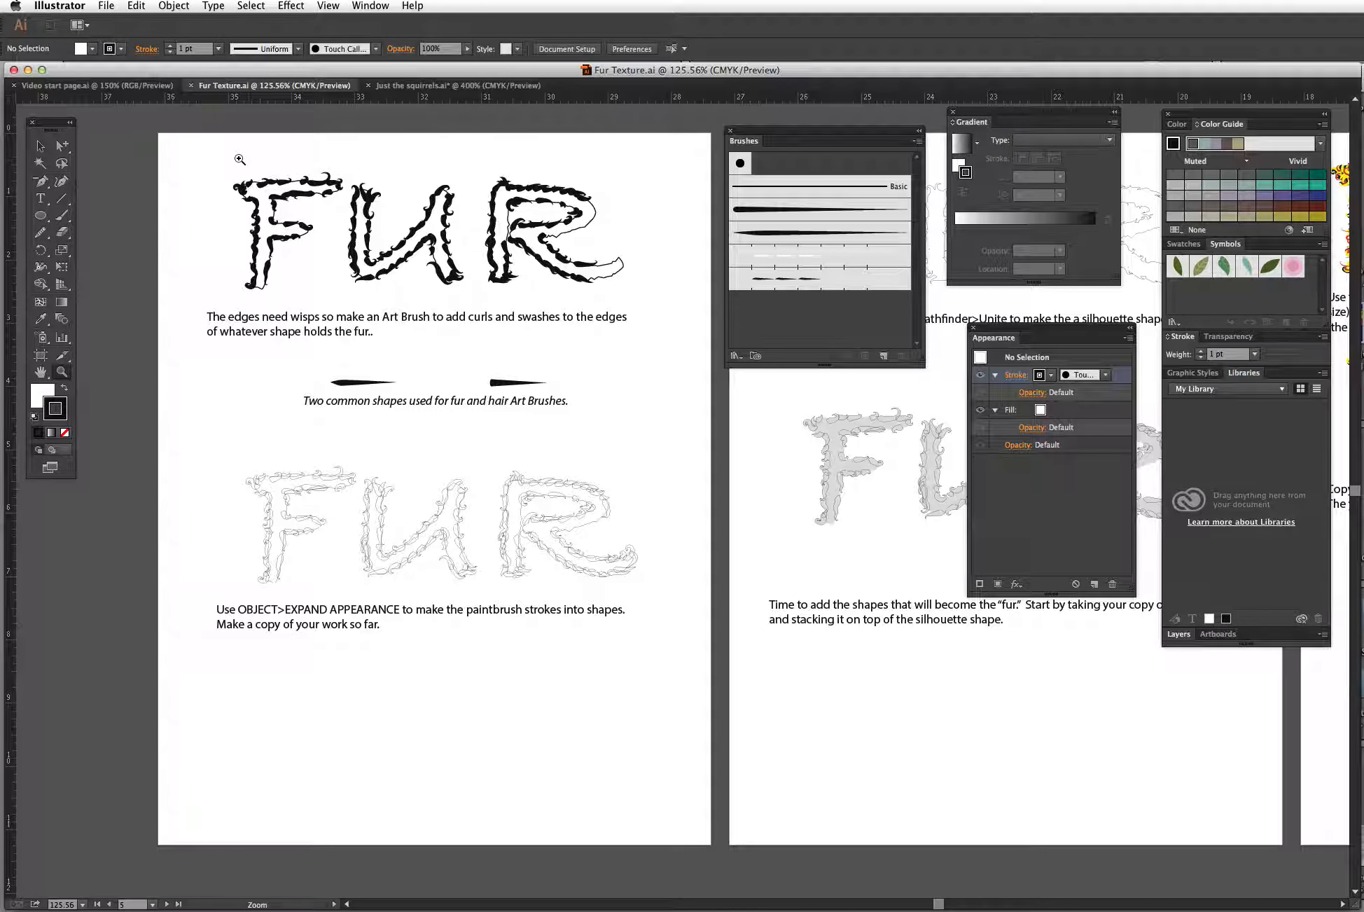
mouse_move(232, 162)
left_mouse_down()
mouse_move(582, 232)
mouse_move(658, 295)
left_mouse_up()
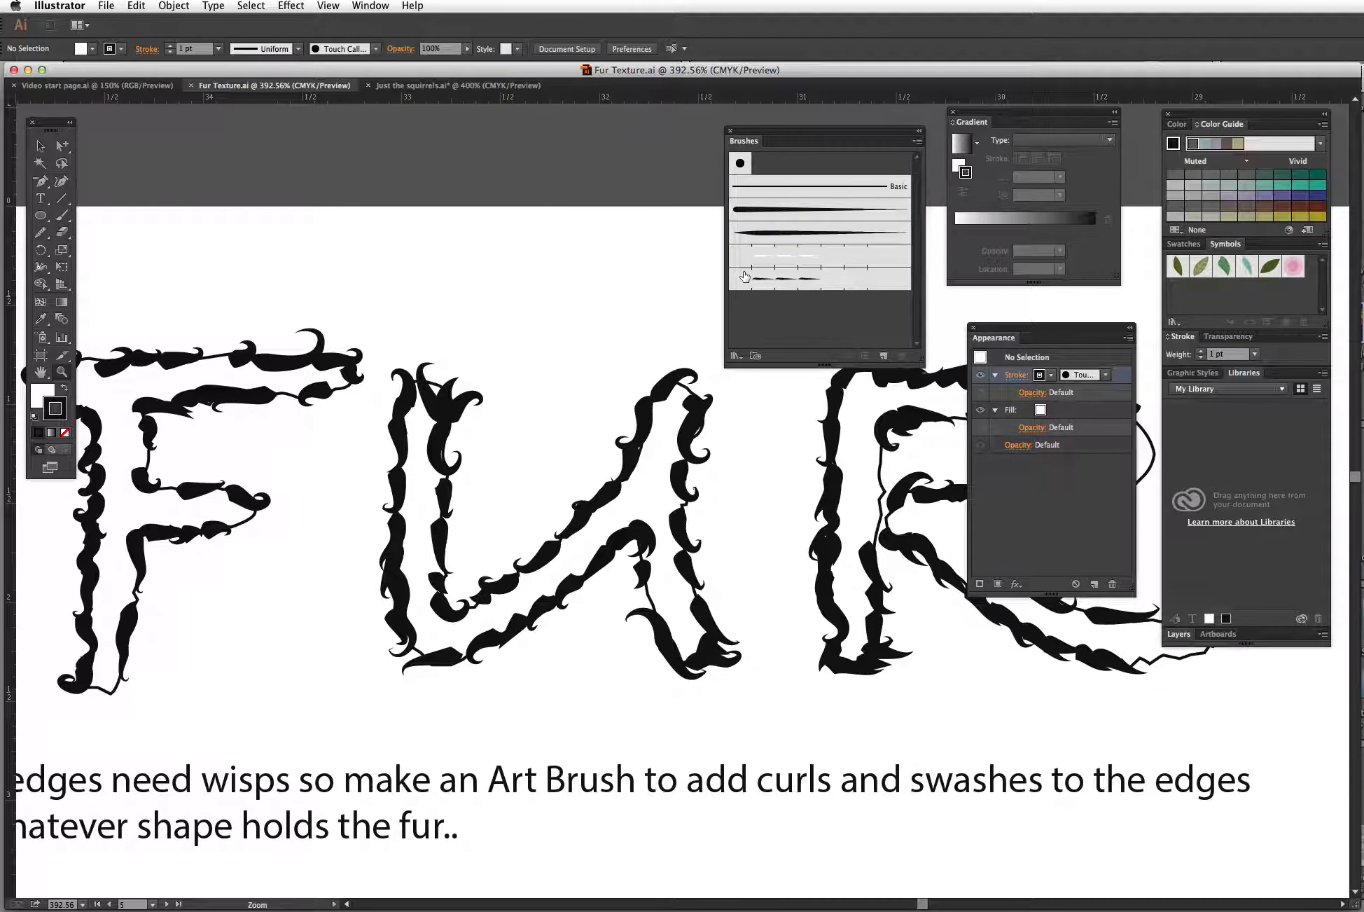
left_click_drag(758, 645, 494, 659)
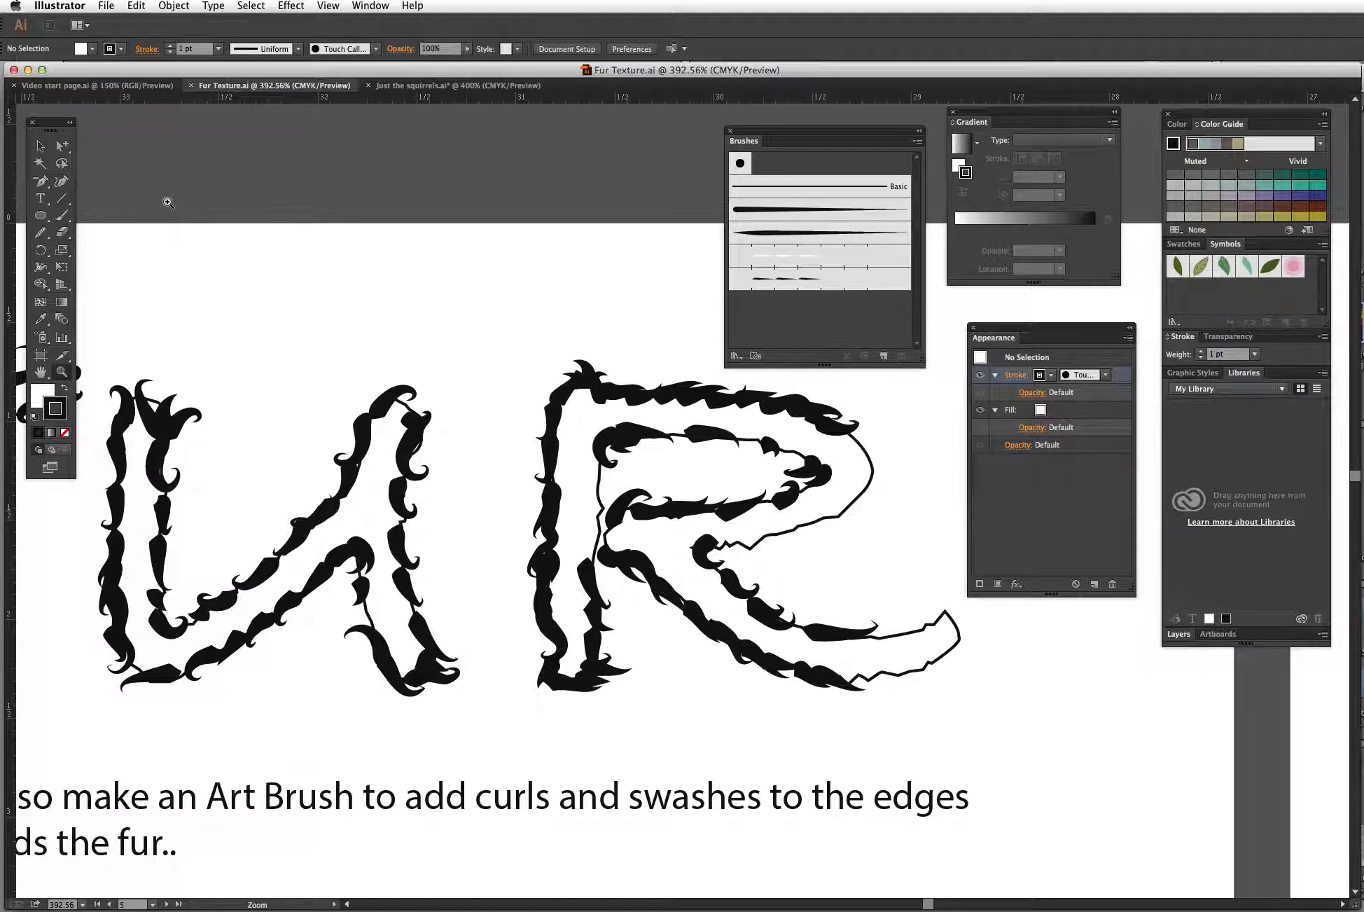
Step: Pull the R's plain outline path out of the fur lettering, then undo the move
left_click(62, 146)
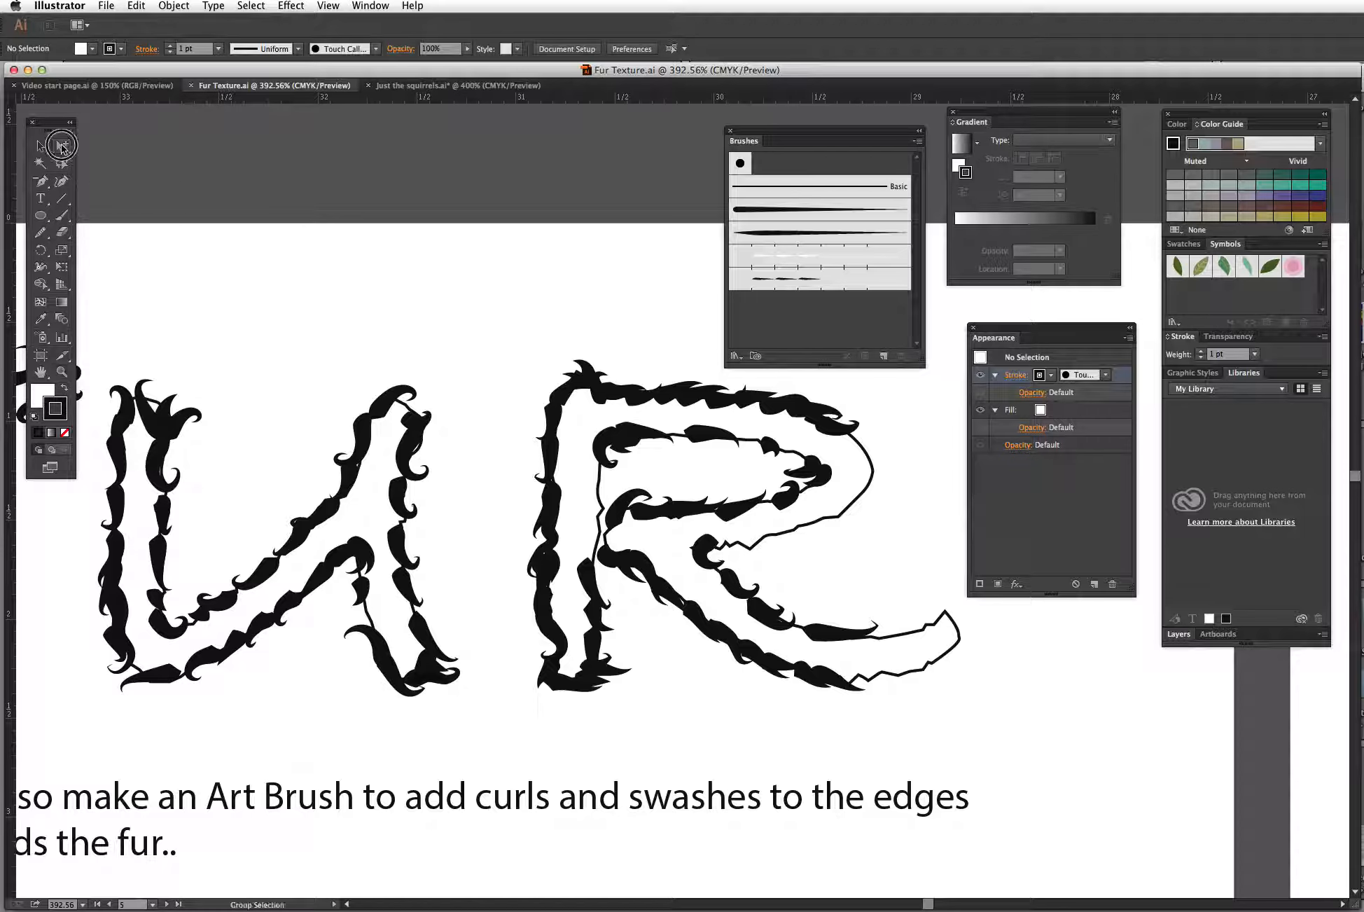
left_click(839, 519)
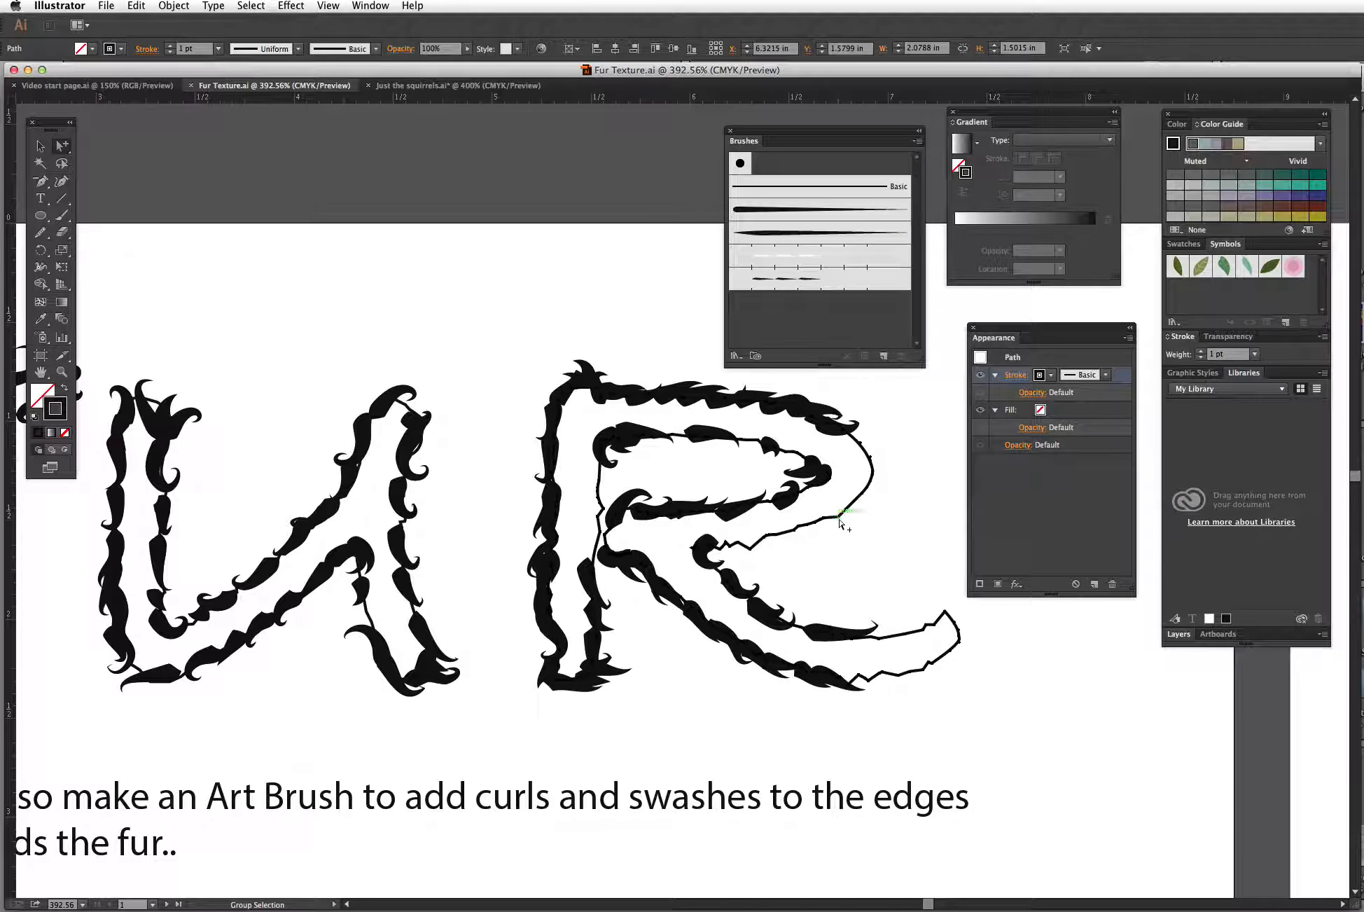
left_click_drag(855, 507, 553, 265)
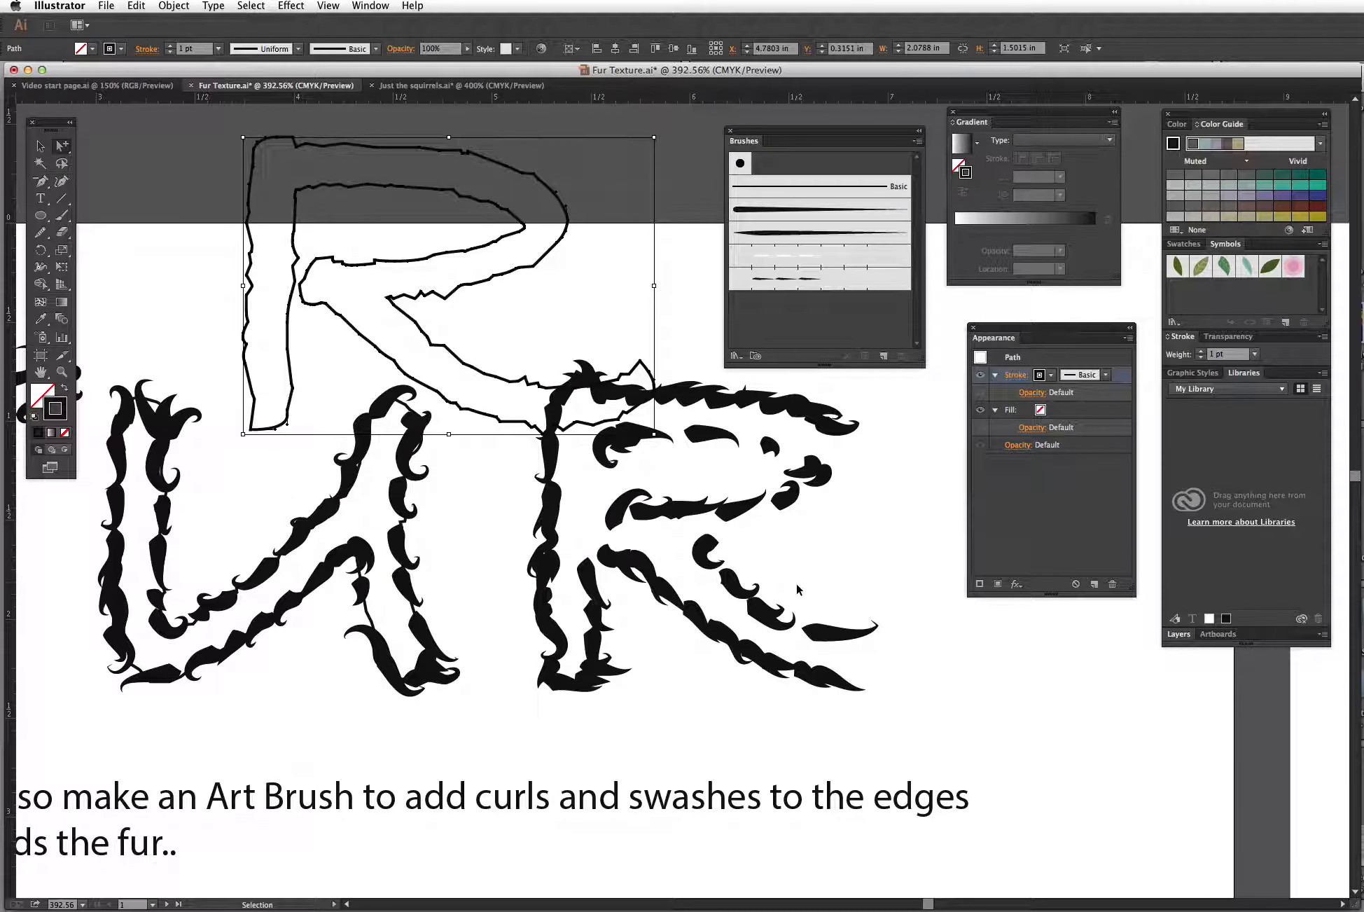
key("super+z")
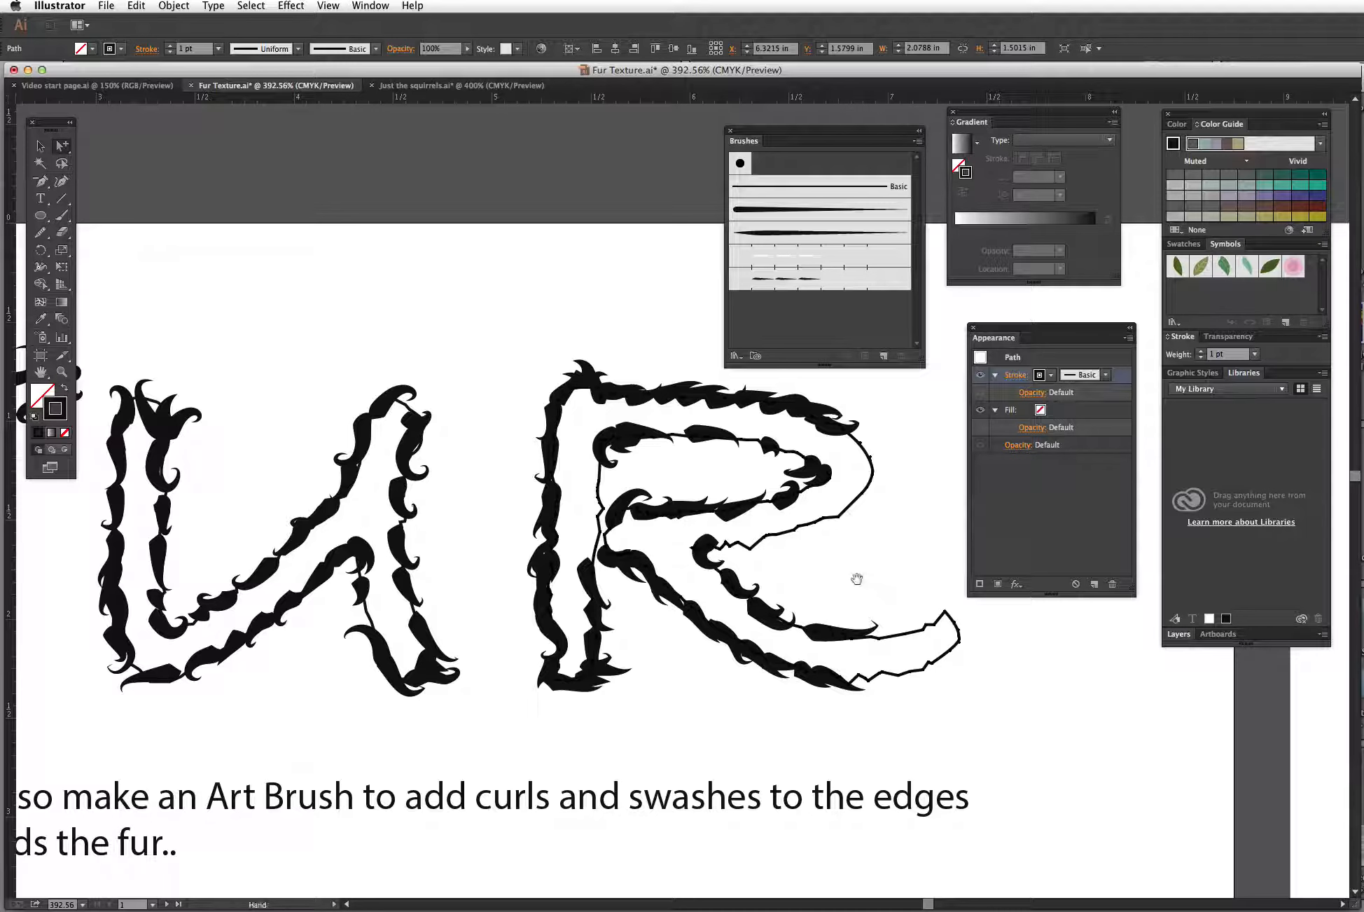
Step: Paint several curling fur strokes along the edge of the R's bowl with a tapered brush from the Brushes panel
left_click_drag(856, 580, 751, 609)
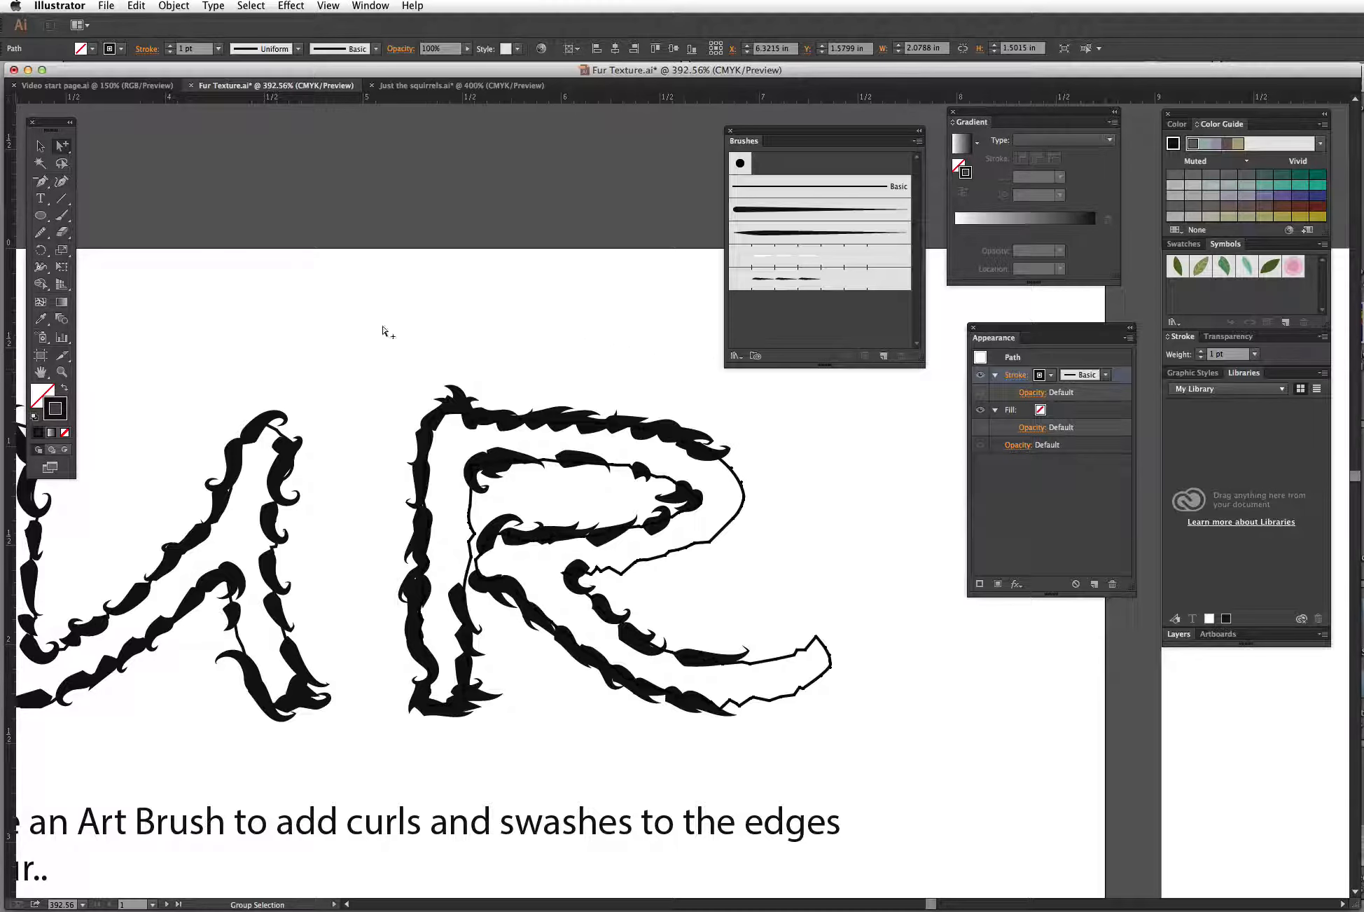
left_click(363, 346)
left_click(62, 222)
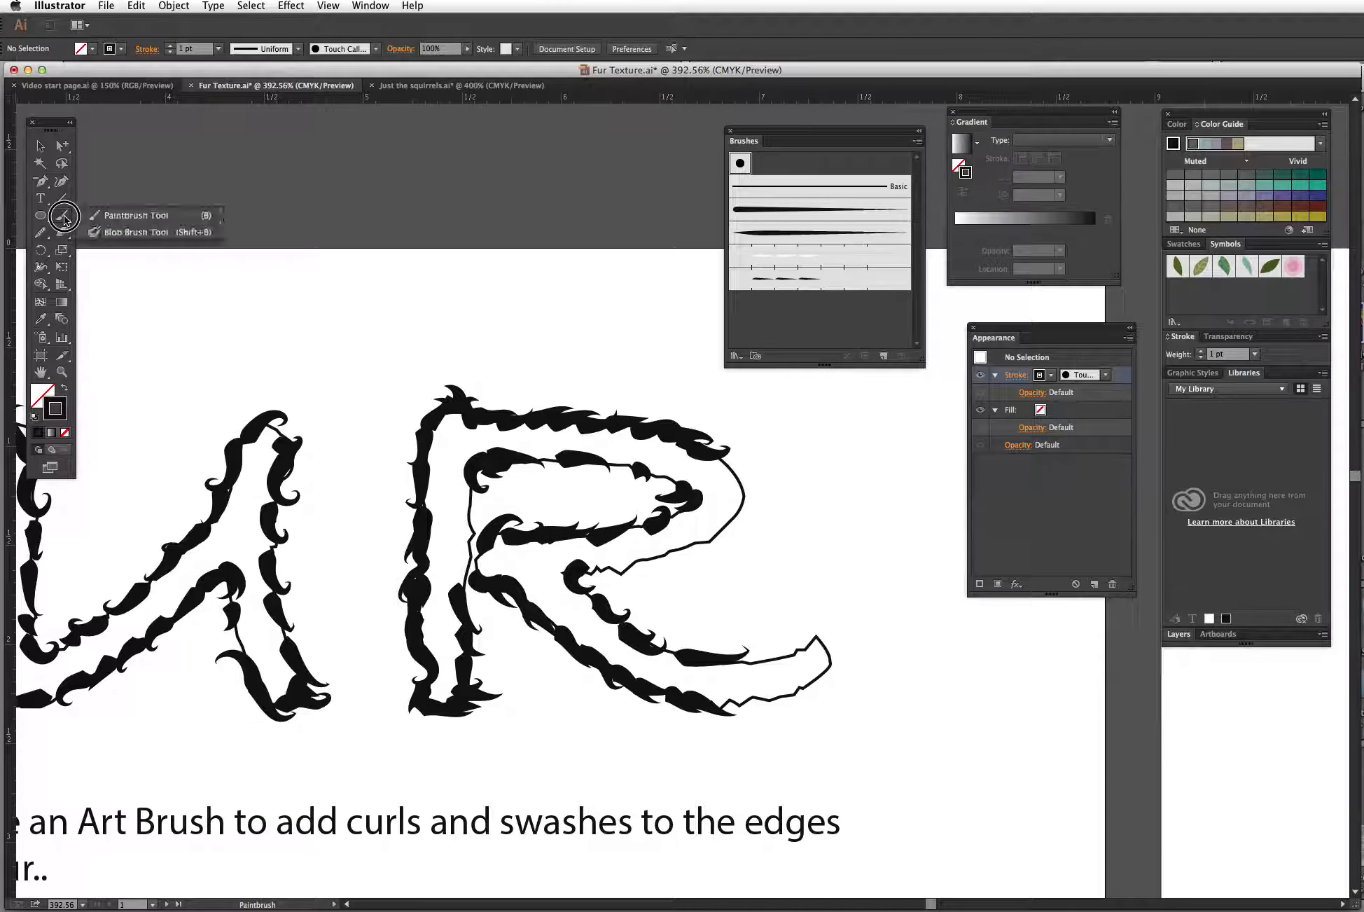
left_click(790, 237)
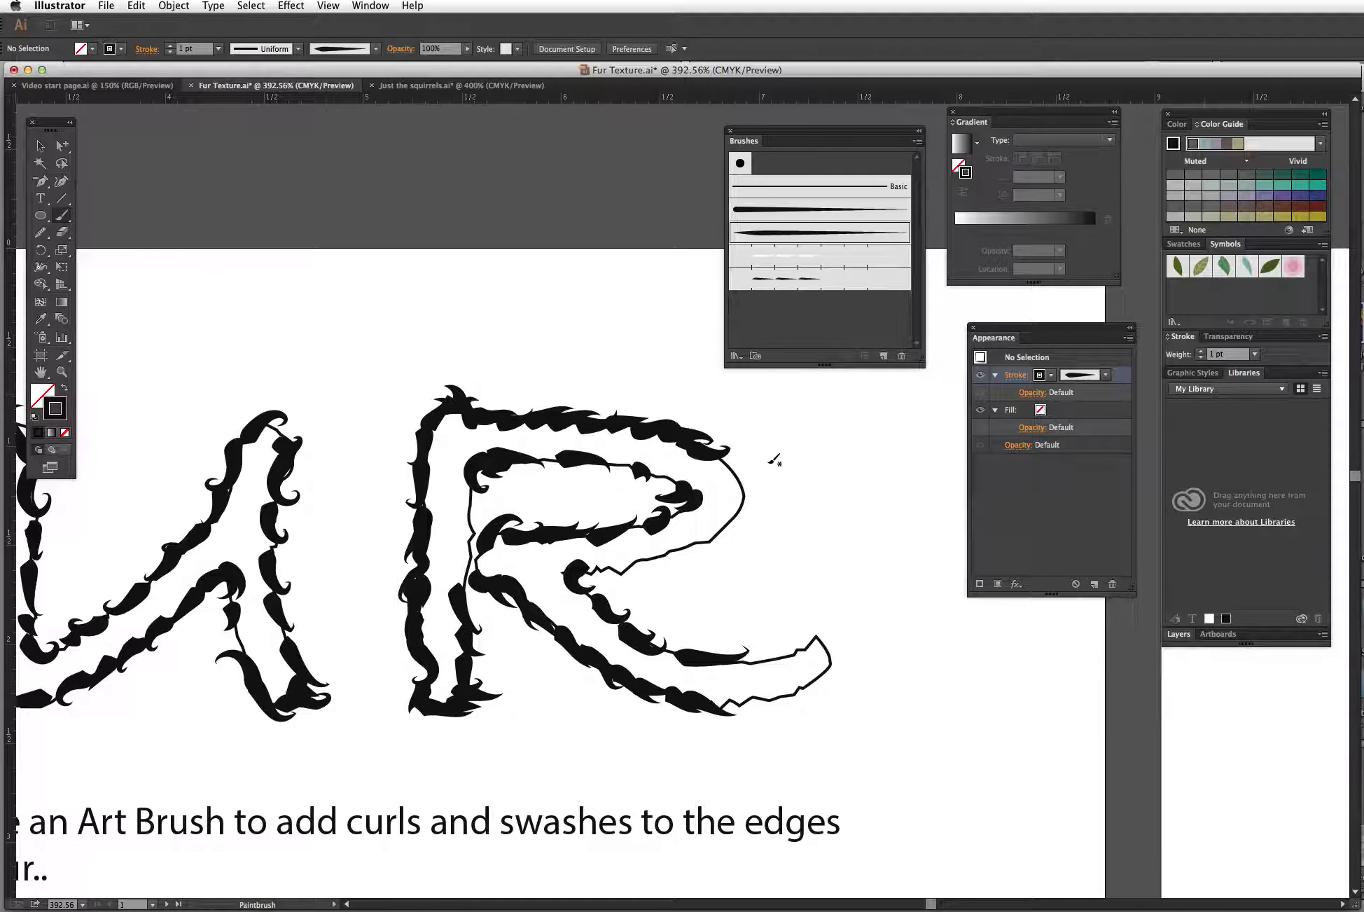
left_click_drag(741, 512, 756, 463)
mouse_move(700, 541)
left_mouse_down()
mouse_move(762, 538)
mouse_move(791, 530)
left_mouse_up()
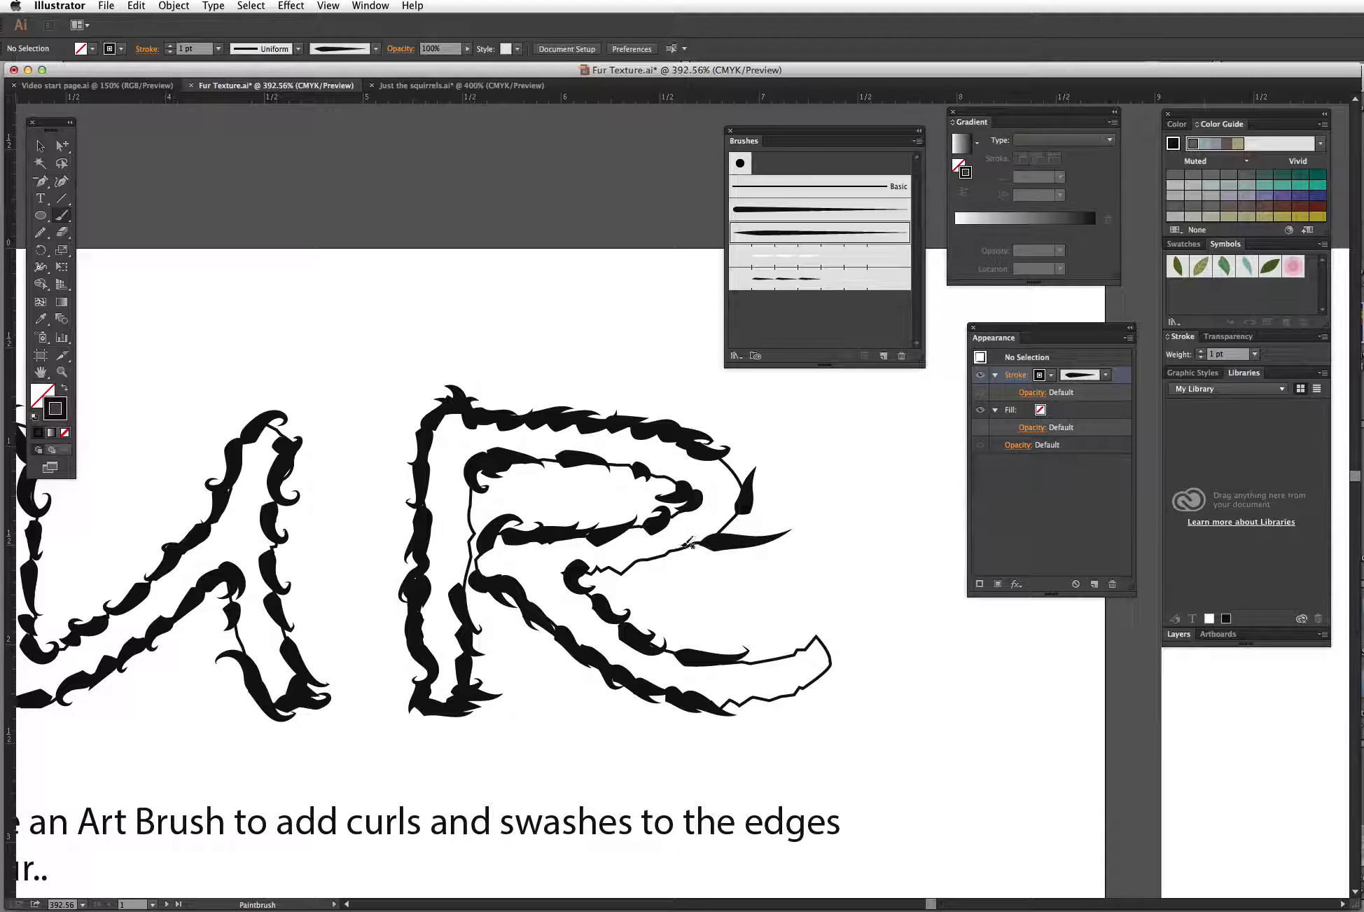
mouse_move(677, 542)
left_mouse_down()
mouse_move(771, 517)
mouse_move(759, 505)
mouse_move(780, 474)
mouse_move(738, 492)
mouse_move(742, 434)
left_mouse_up()
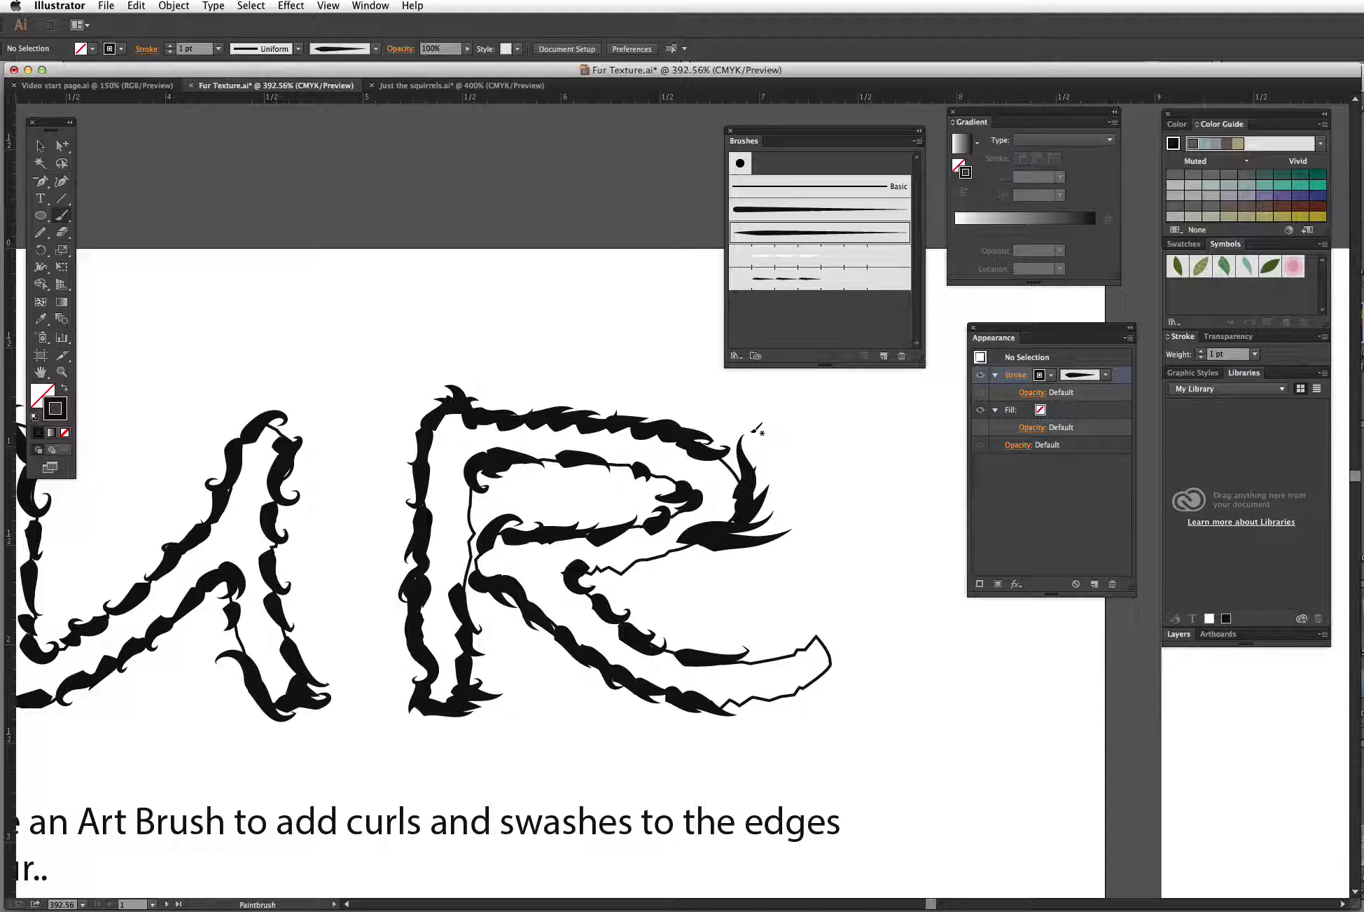
mouse_move(639, 561)
left_mouse_down()
mouse_move(723, 565)
mouse_move(716, 554)
mouse_move(752, 557)
mouse_move(790, 531)
left_mouse_up()
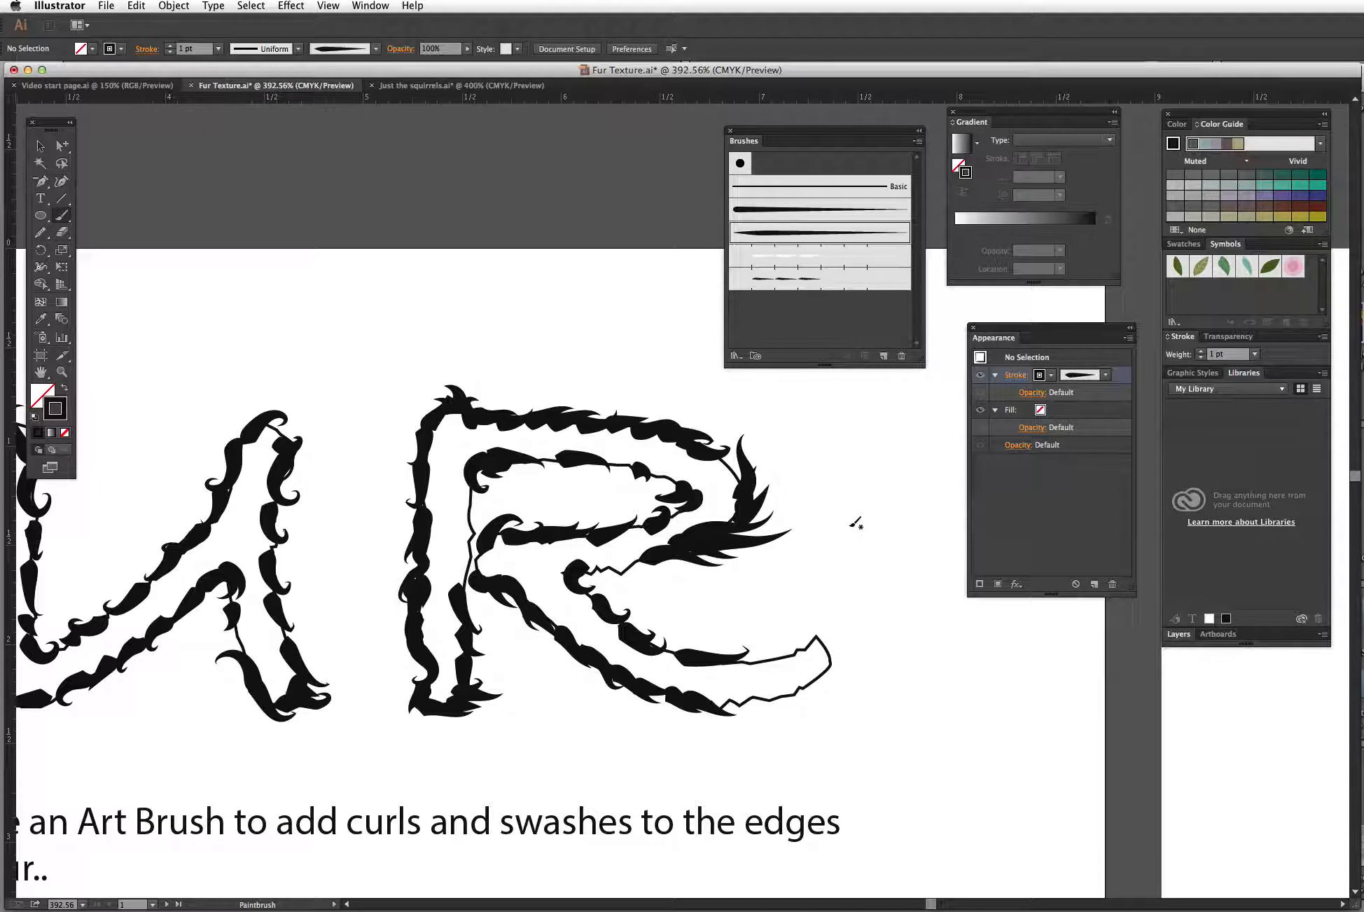
Step: Draw a small circle below the fur-shape examples and give it a black fill with no stroke
left_click(40, 146)
left_click_drag(740, 630, 710, 421)
left_click_drag(551, 700, 676, 438)
left_click_drag(541, 507, 781, 452)
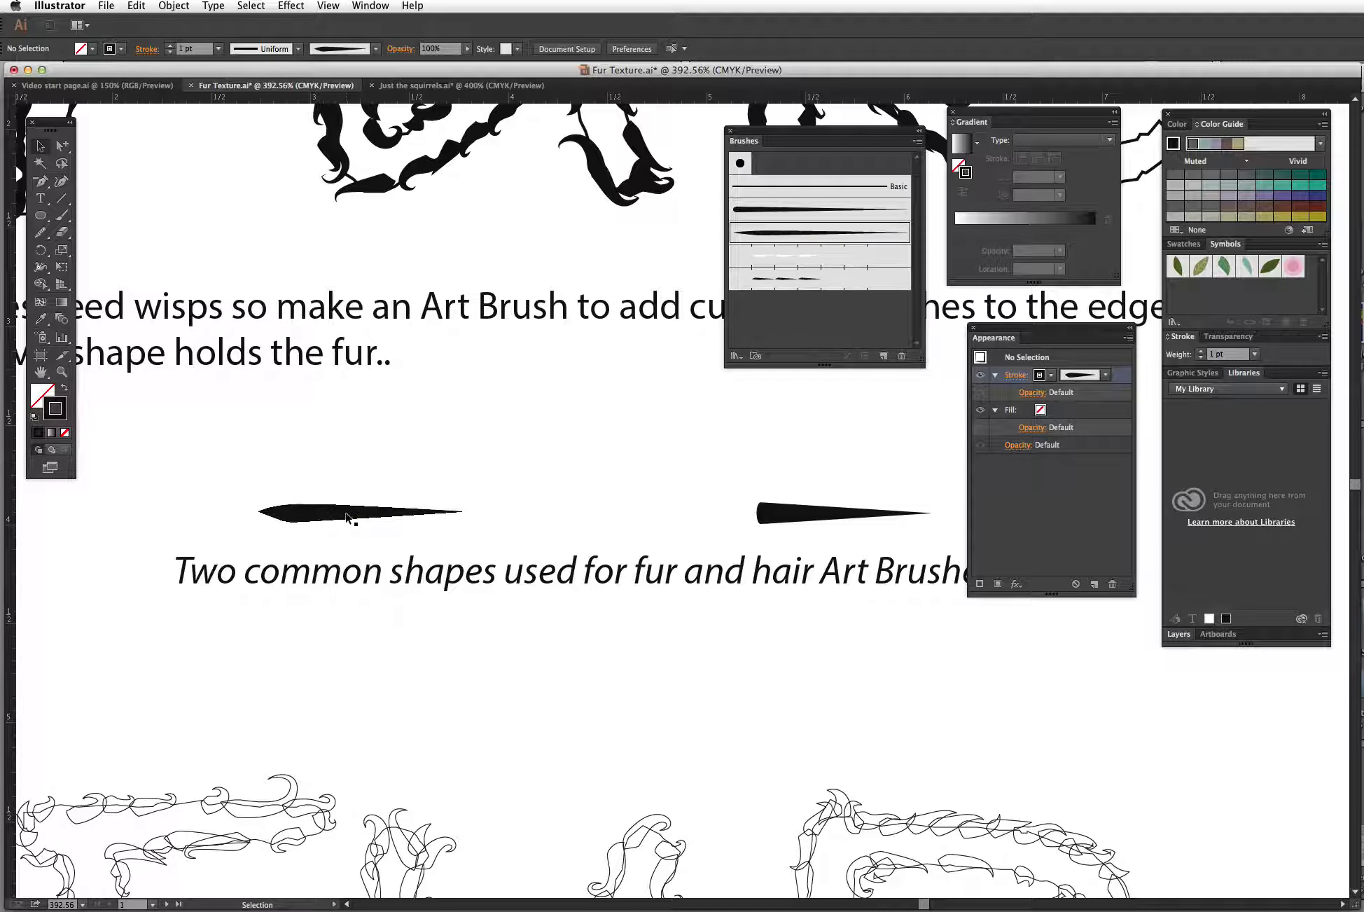
left_click(40, 215)
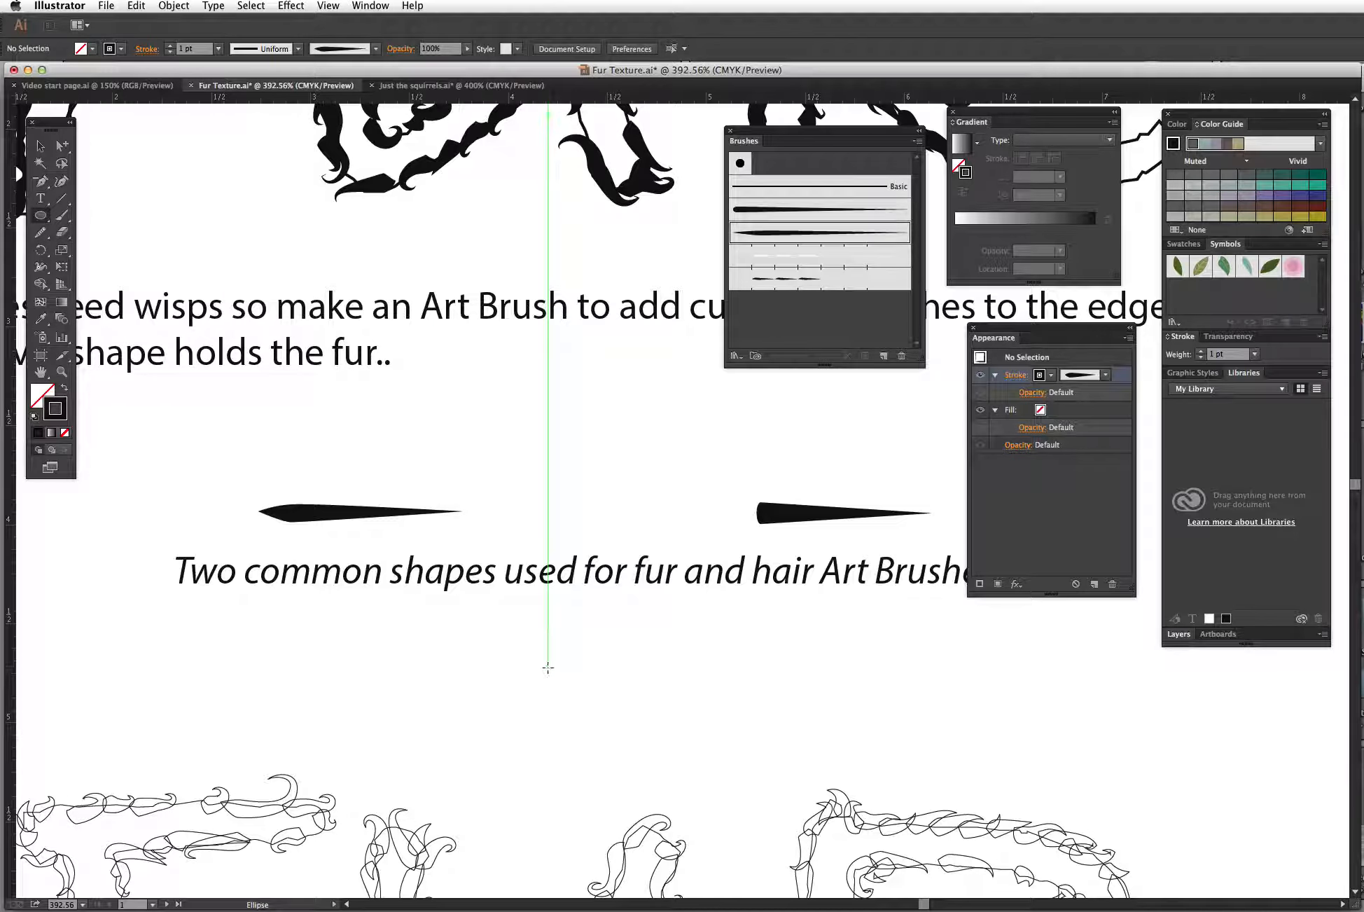
left_click_drag(548, 667, 561, 676)
left_click(65, 388)
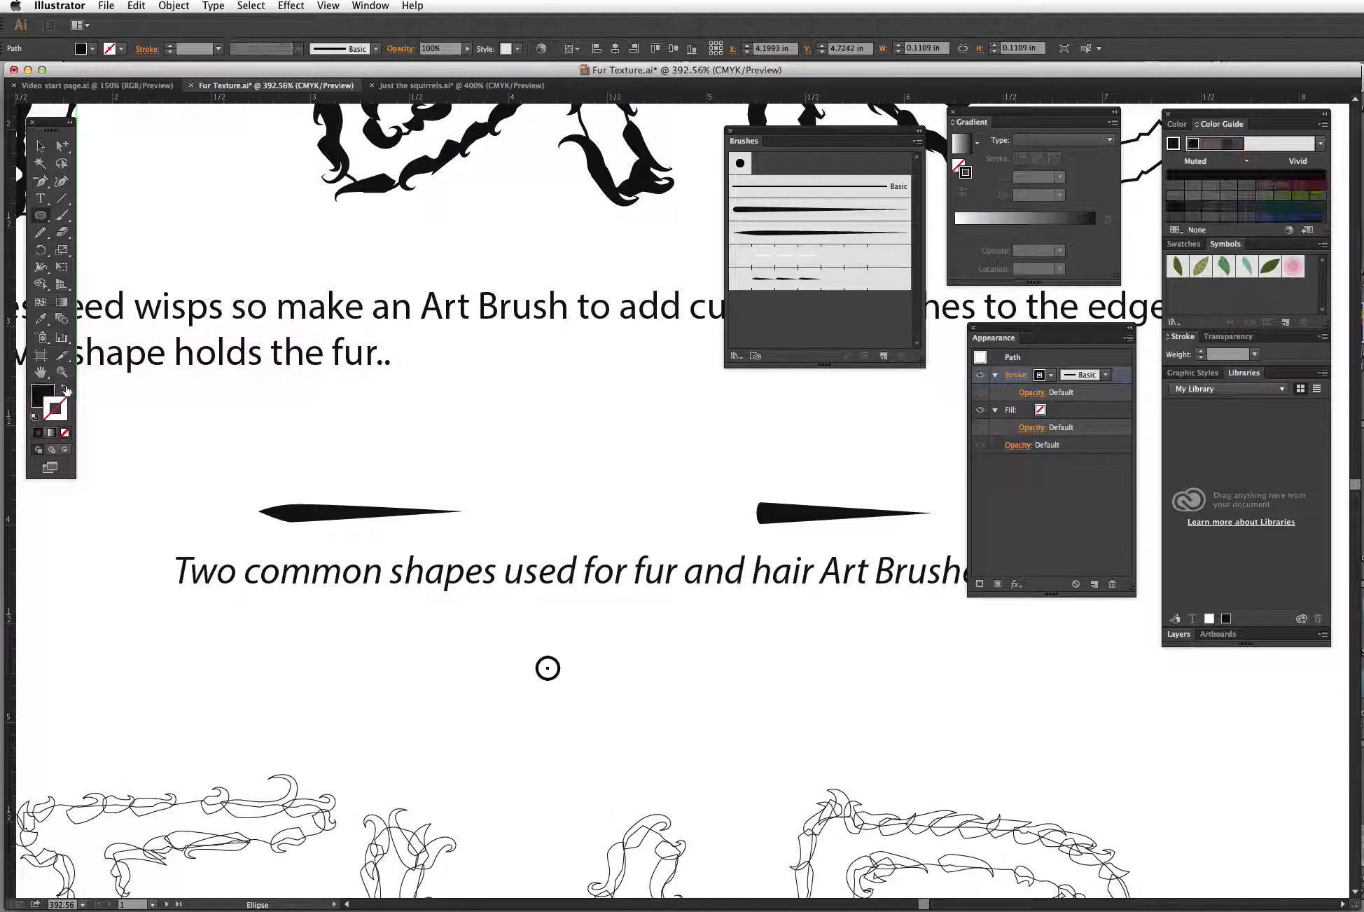
Step: Pull the circle's right anchor far out to the right and convert it to a sharp corner point
left_click_drag(62, 144, 94, 149)
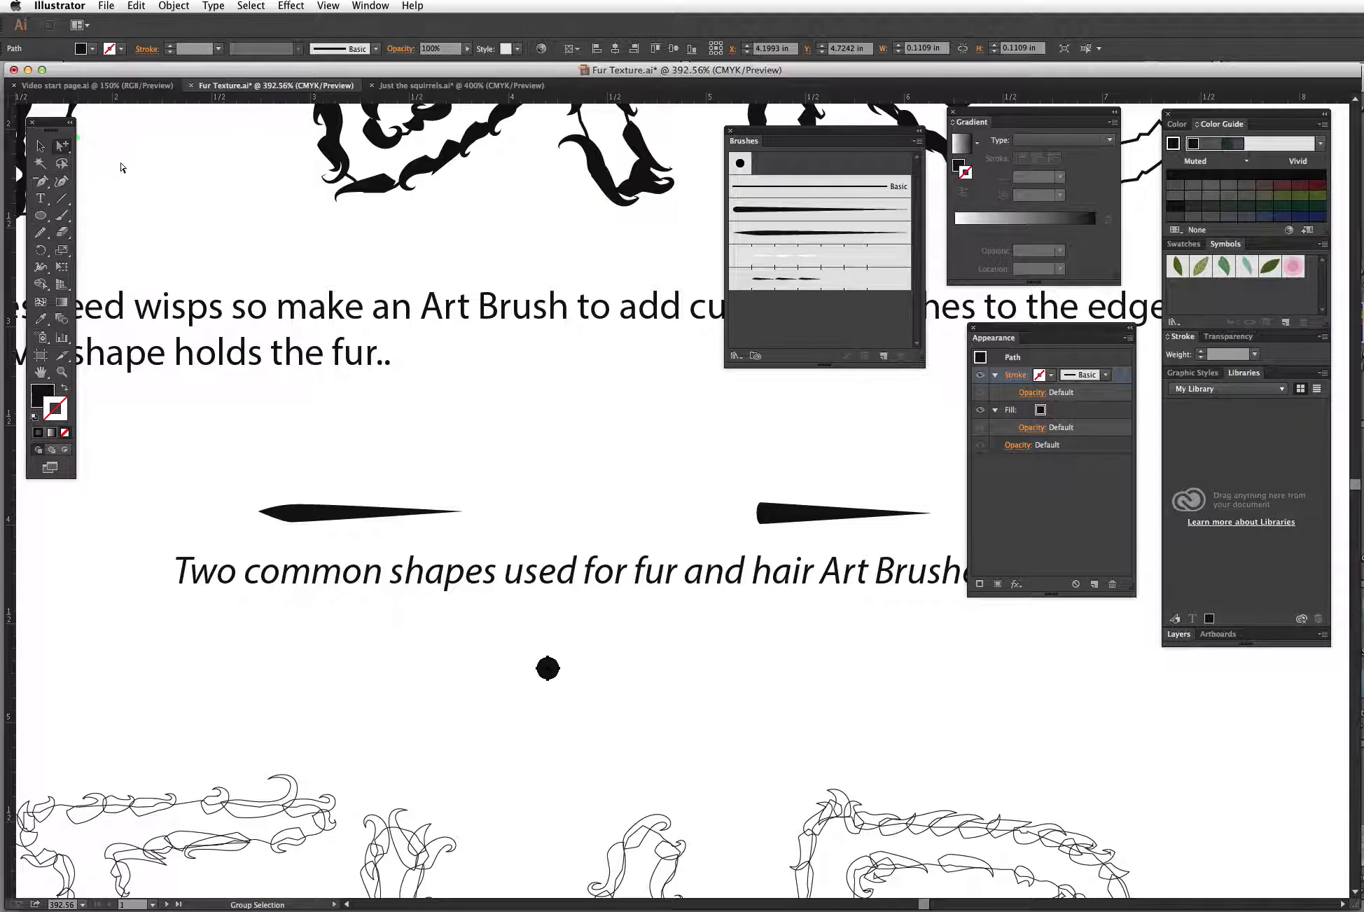
left_click(560, 669)
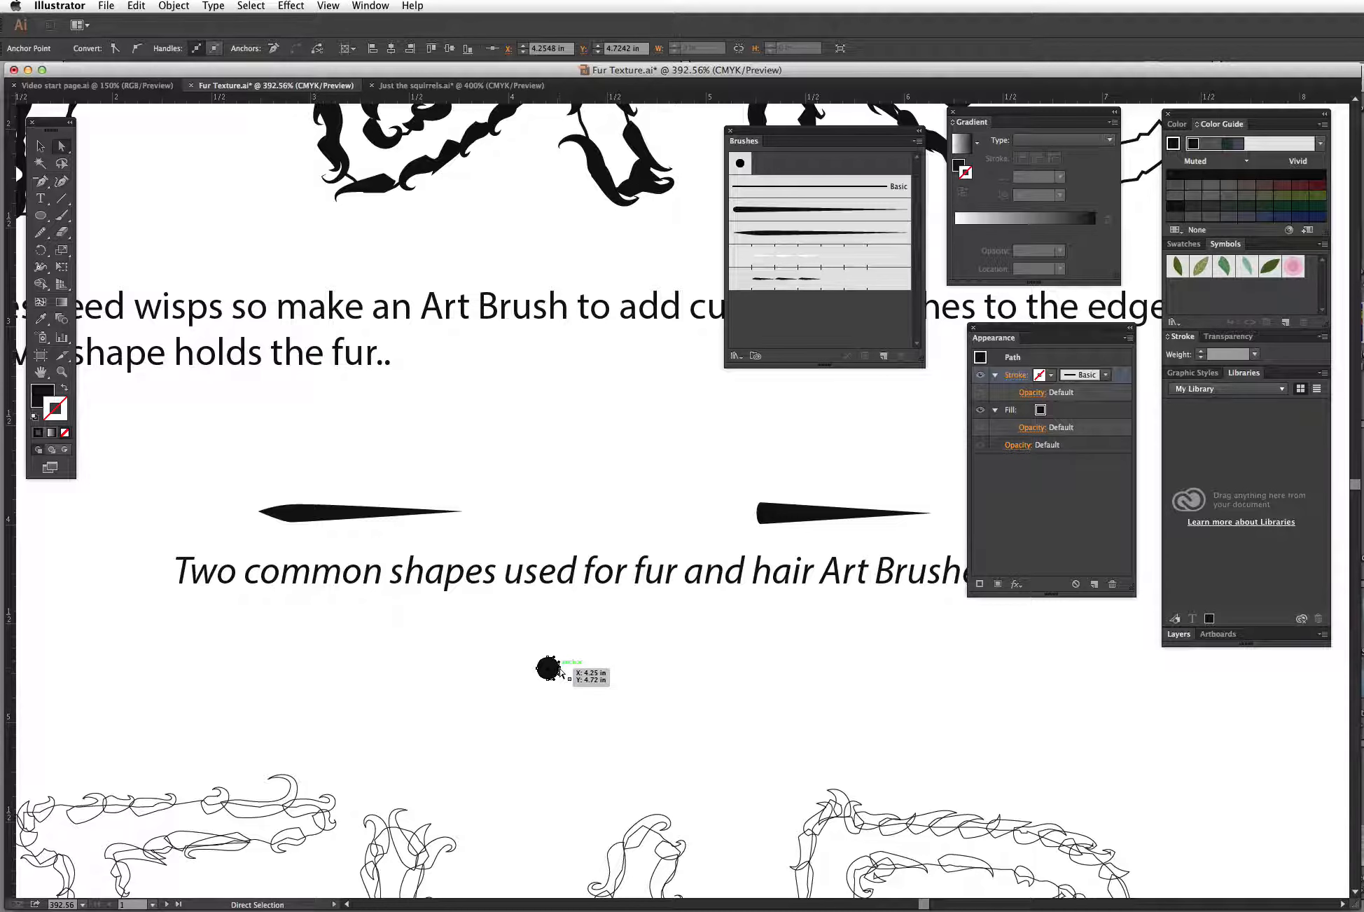
left_click_drag(560, 671, 730, 663)
mouse_move(875, 681)
left_mouse_down()
mouse_move(925, 661)
mouse_move(925, 711)
mouse_move(887, 606)
mouse_move(909, 739)
mouse_move(887, 650)
mouse_move(899, 699)
mouse_move(884, 714)
mouse_move(760, 700)
mouse_move(881, 697)
left_mouse_up()
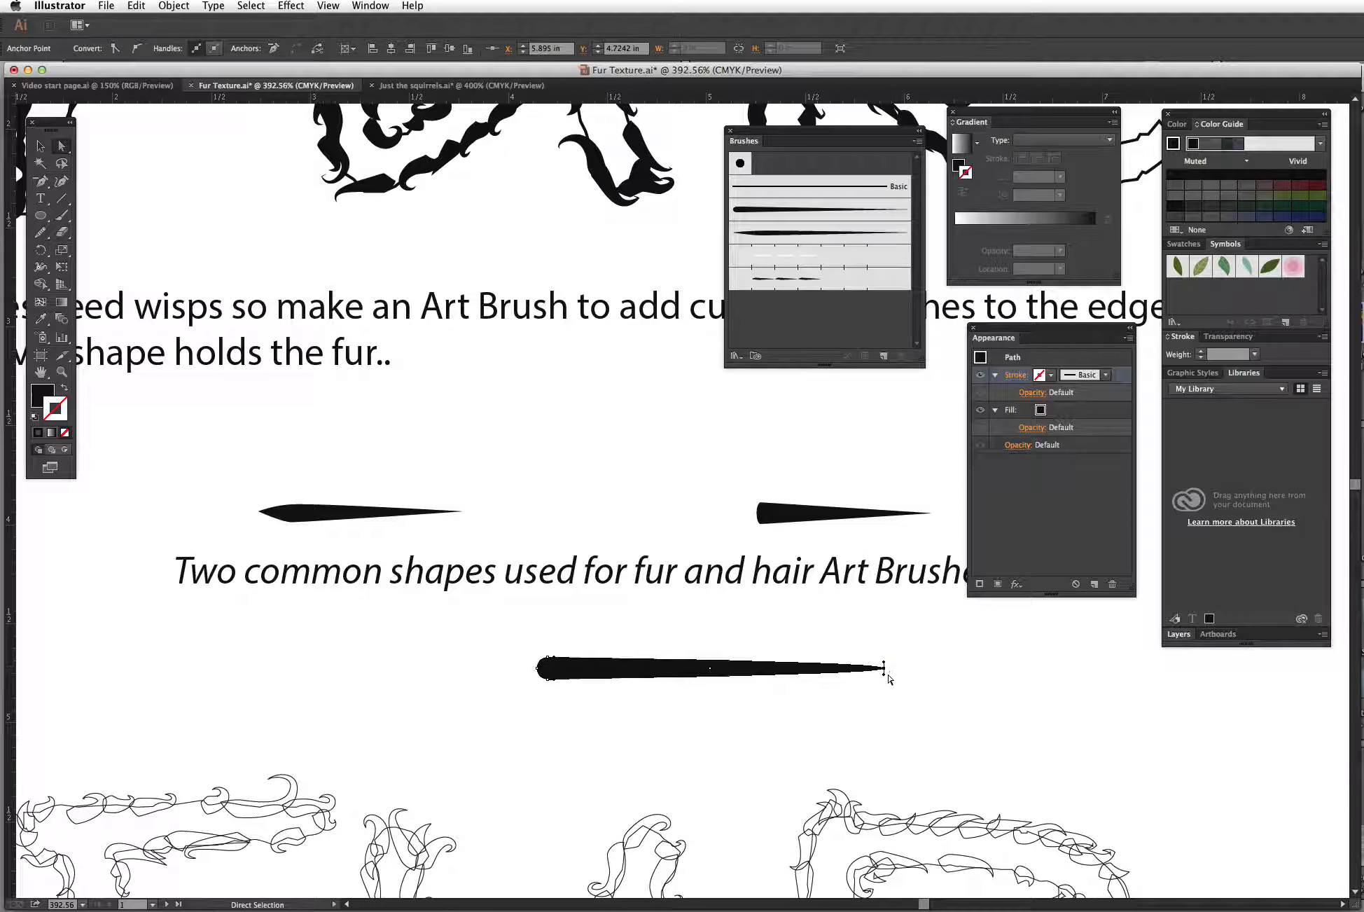
left_click(115, 49)
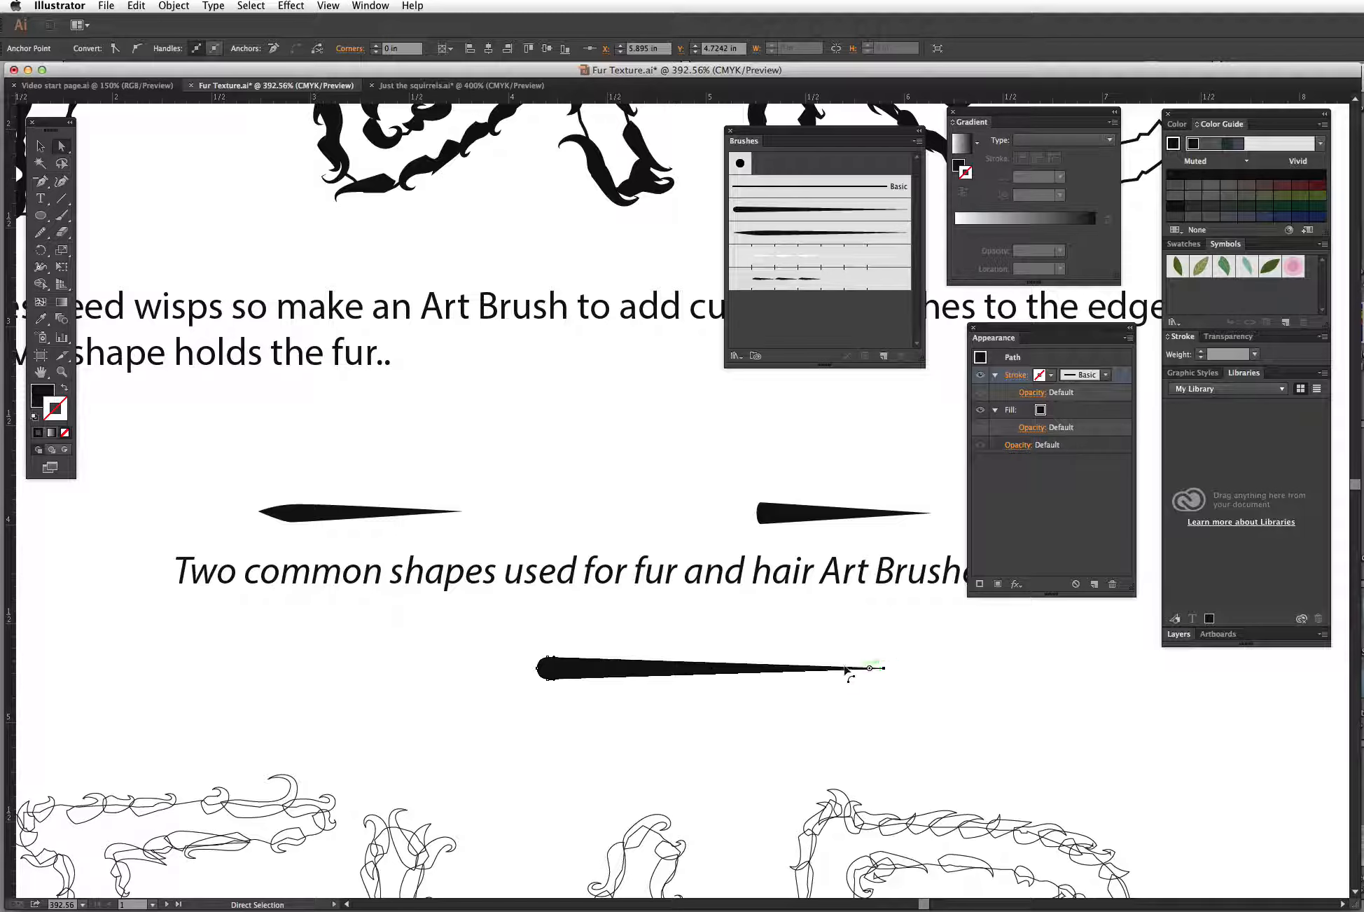
Step: Pull the circle's left anchor out to the left and convert it to a corner, forming a long spindle shape
left_click(537, 665)
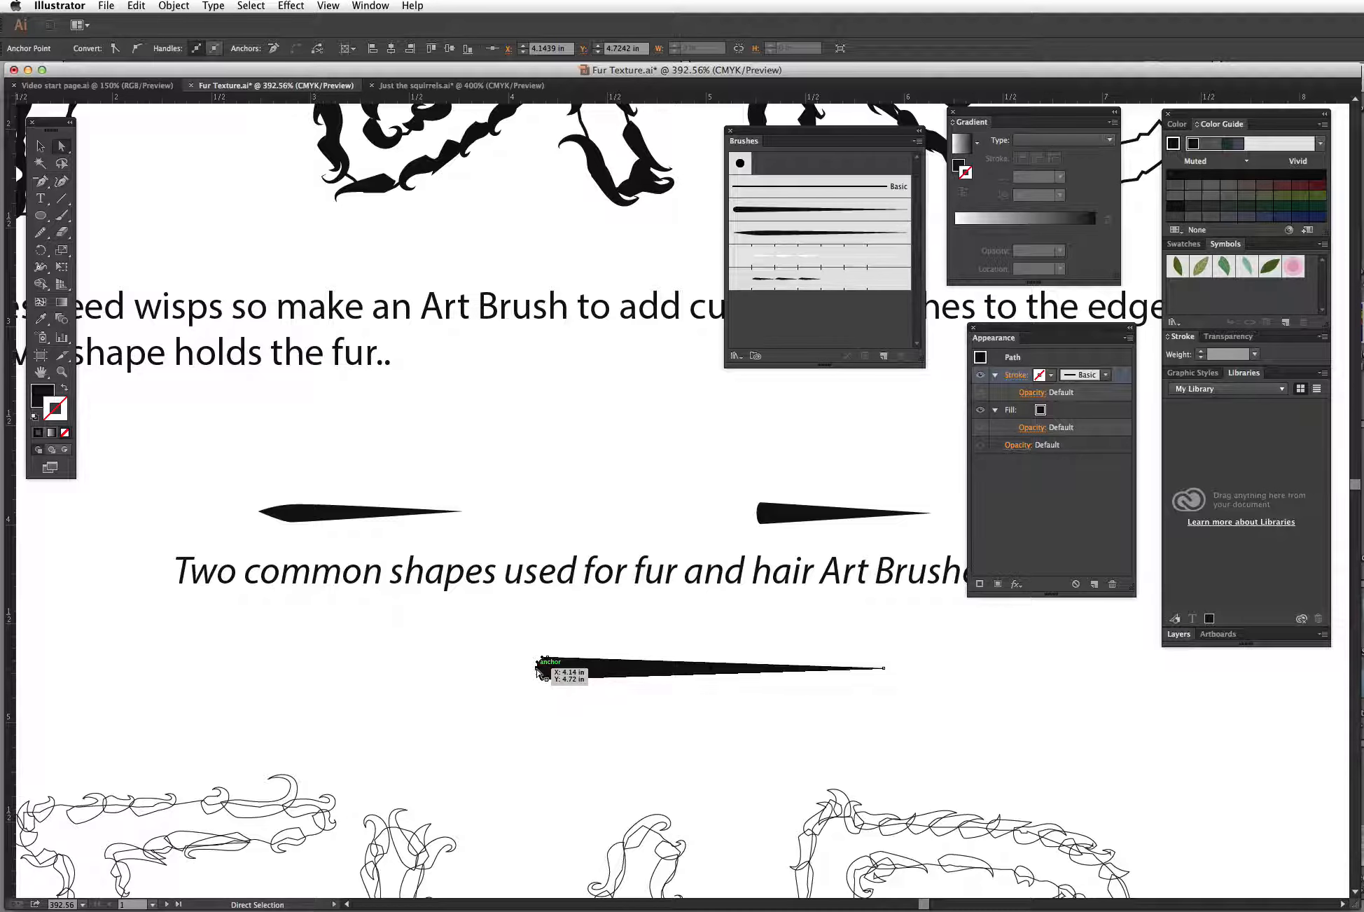
left_click_drag(541, 666, 196, 671)
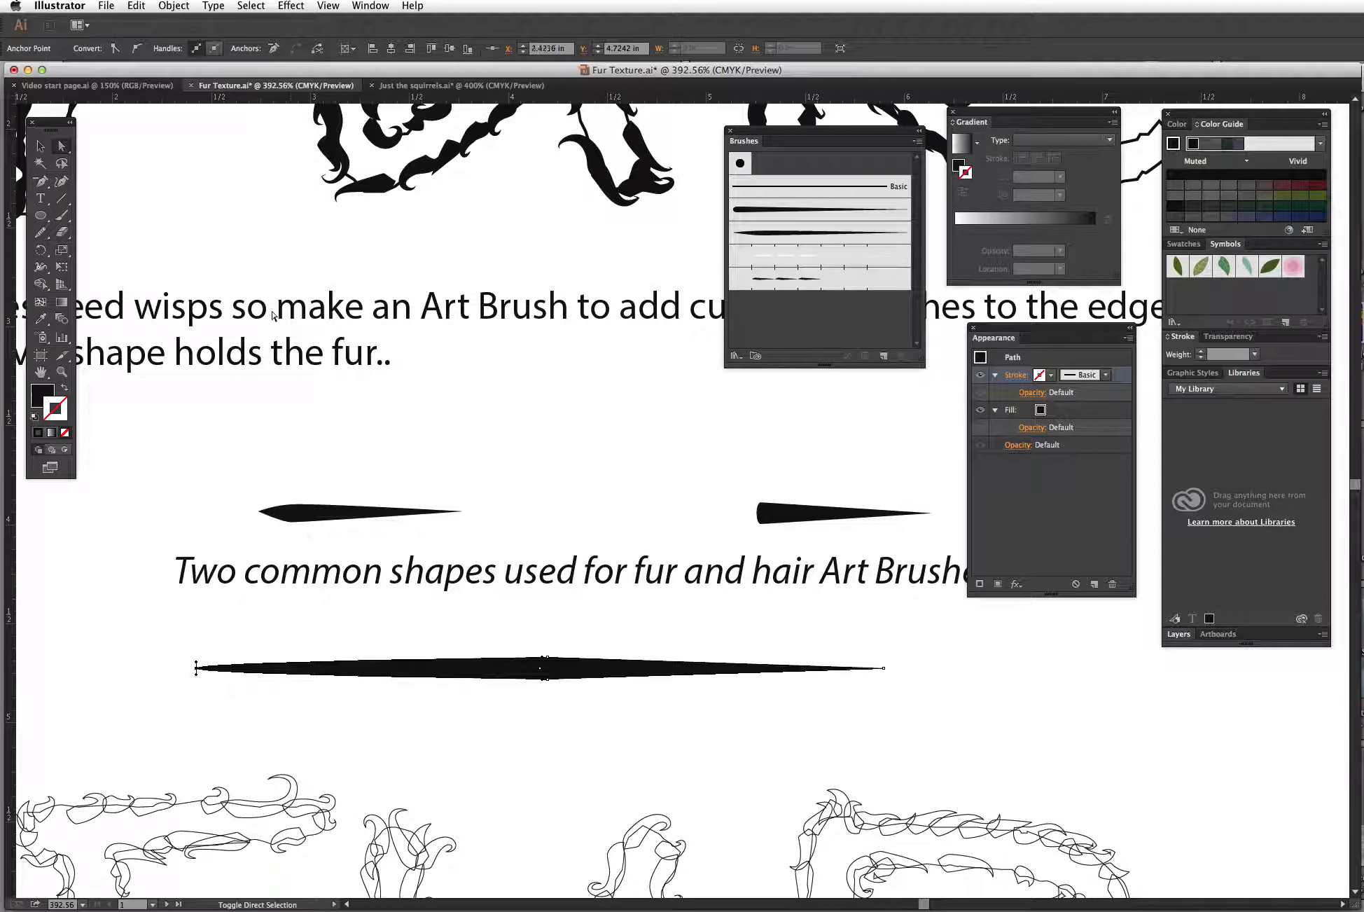
left_click(115, 48)
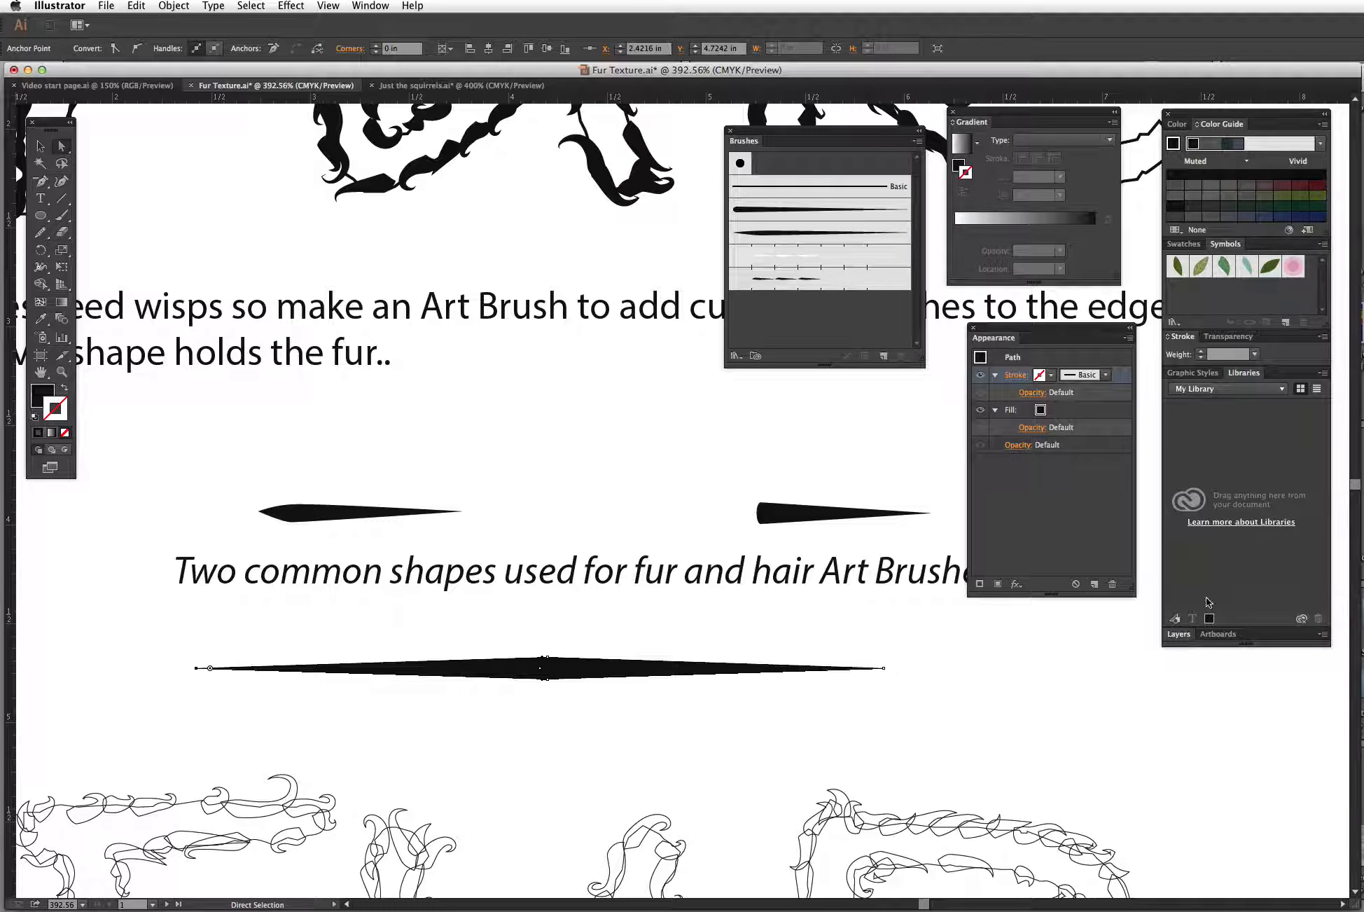
Step: Set the squirrel layer's colour to Green in its Layer Options
left_click(1179, 635)
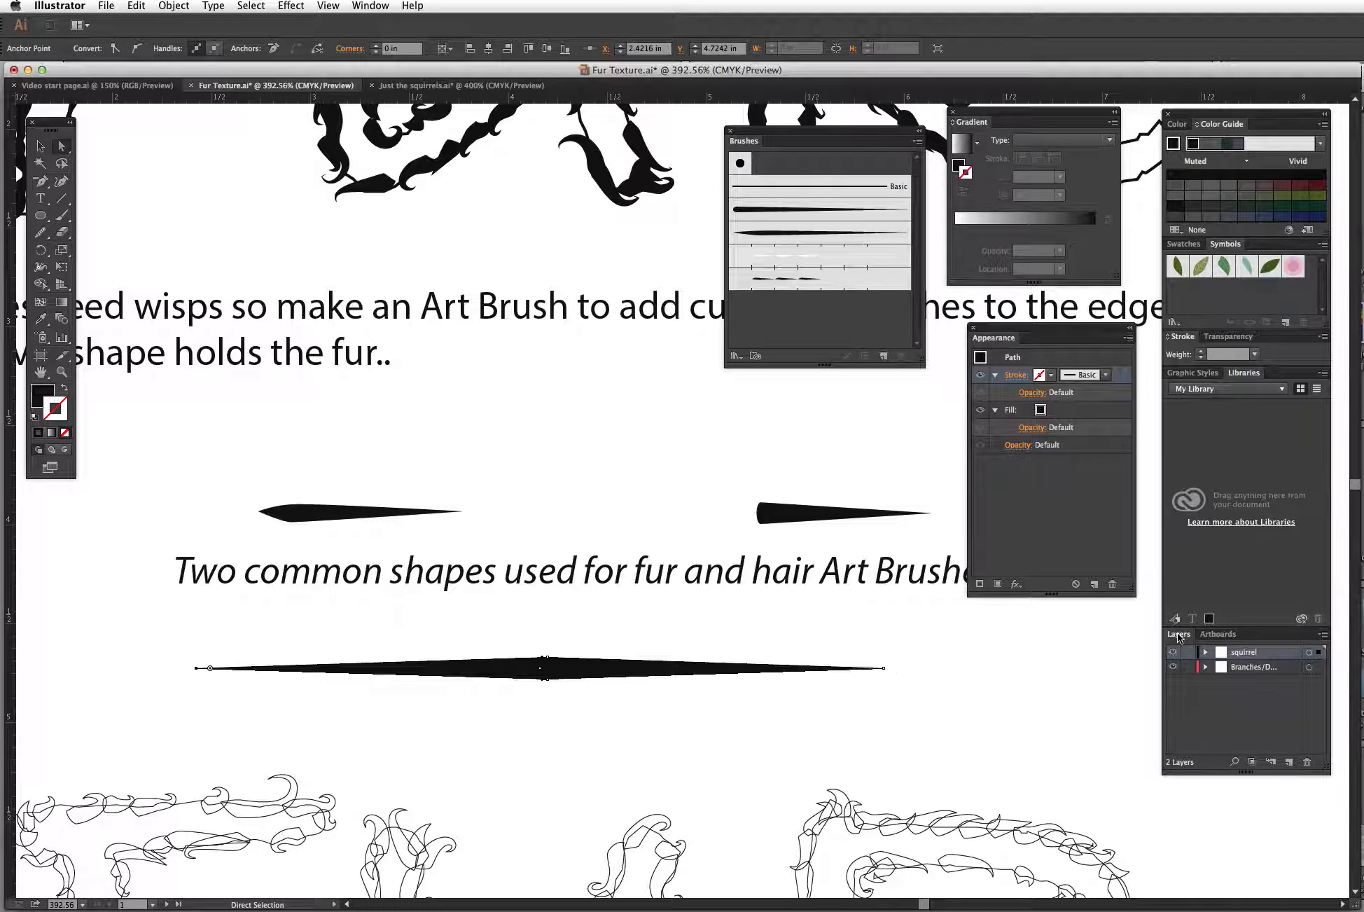
double_click(1226, 656)
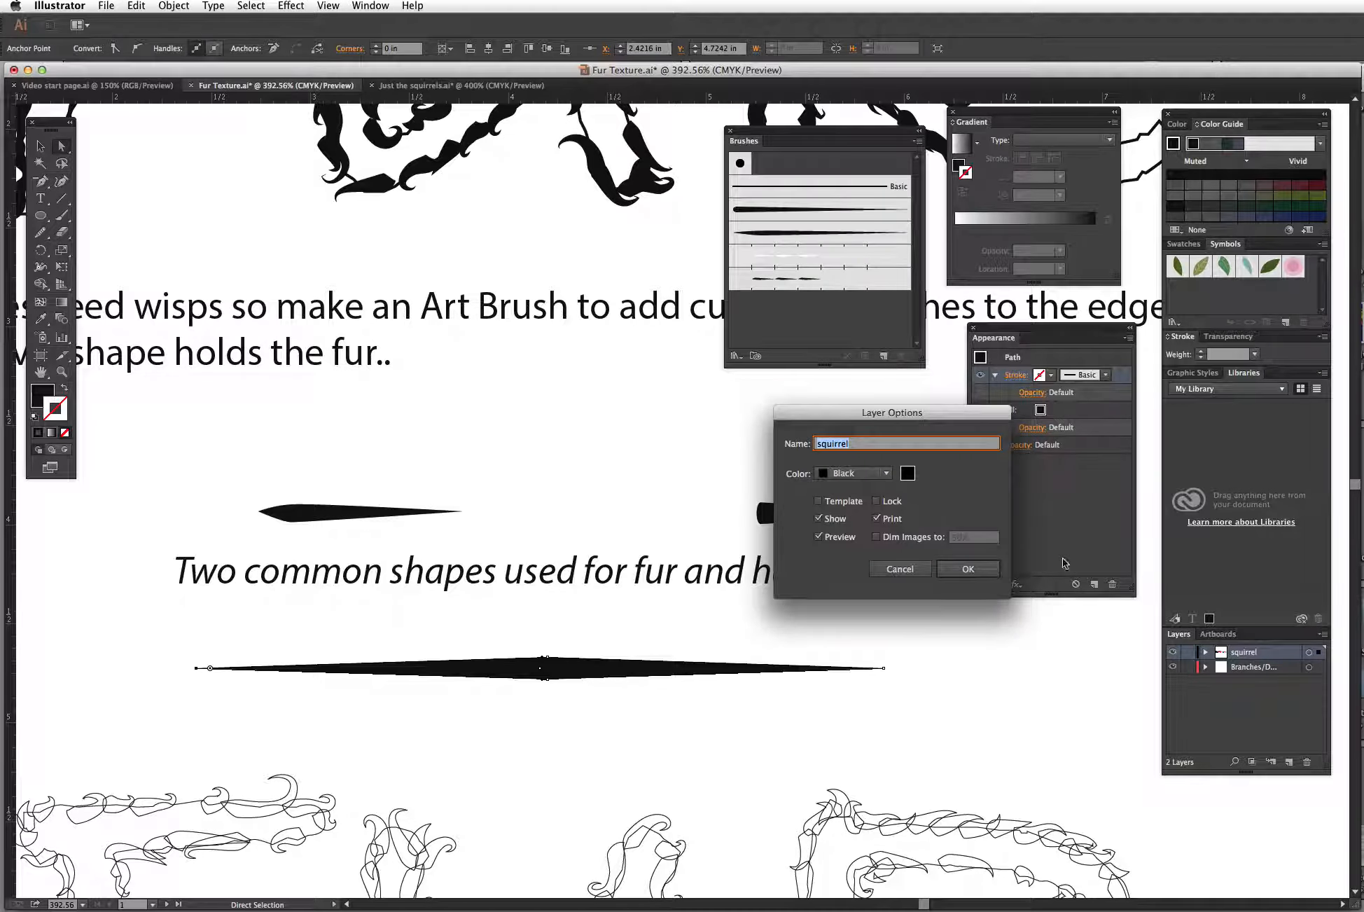
left_click(883, 474)
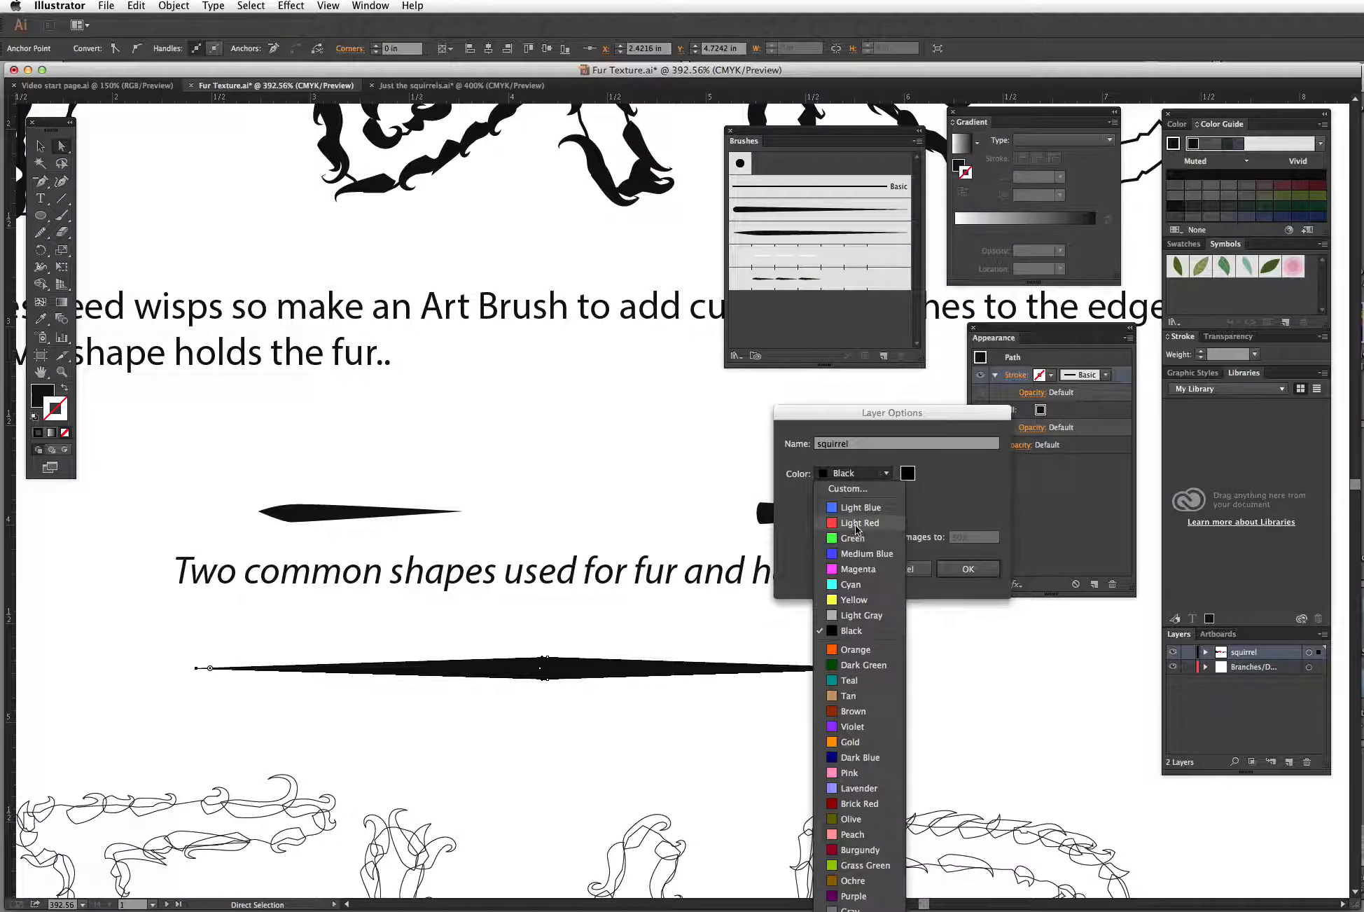
left_click(850, 538)
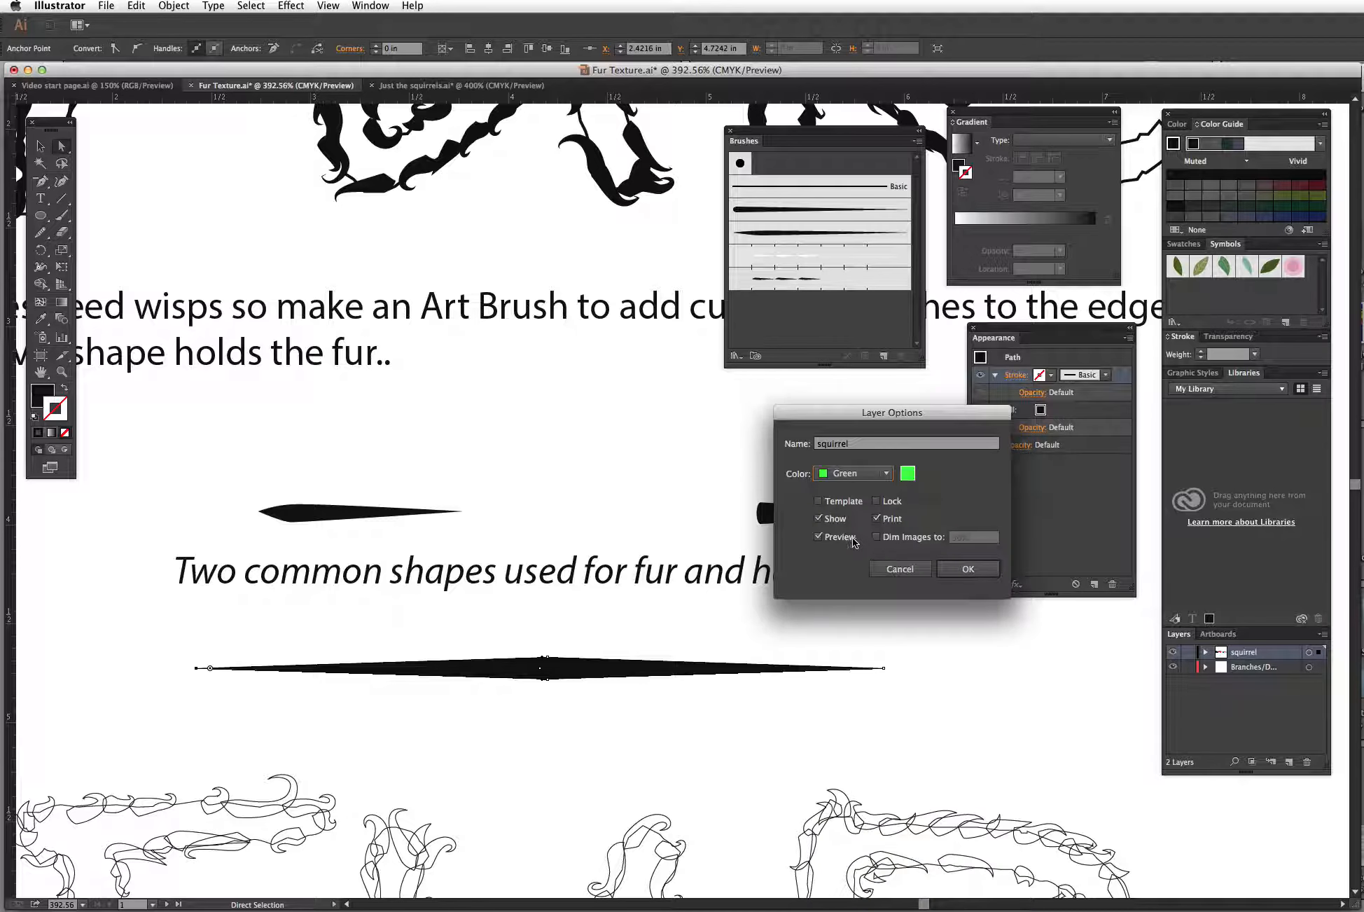
left_click(966, 567)
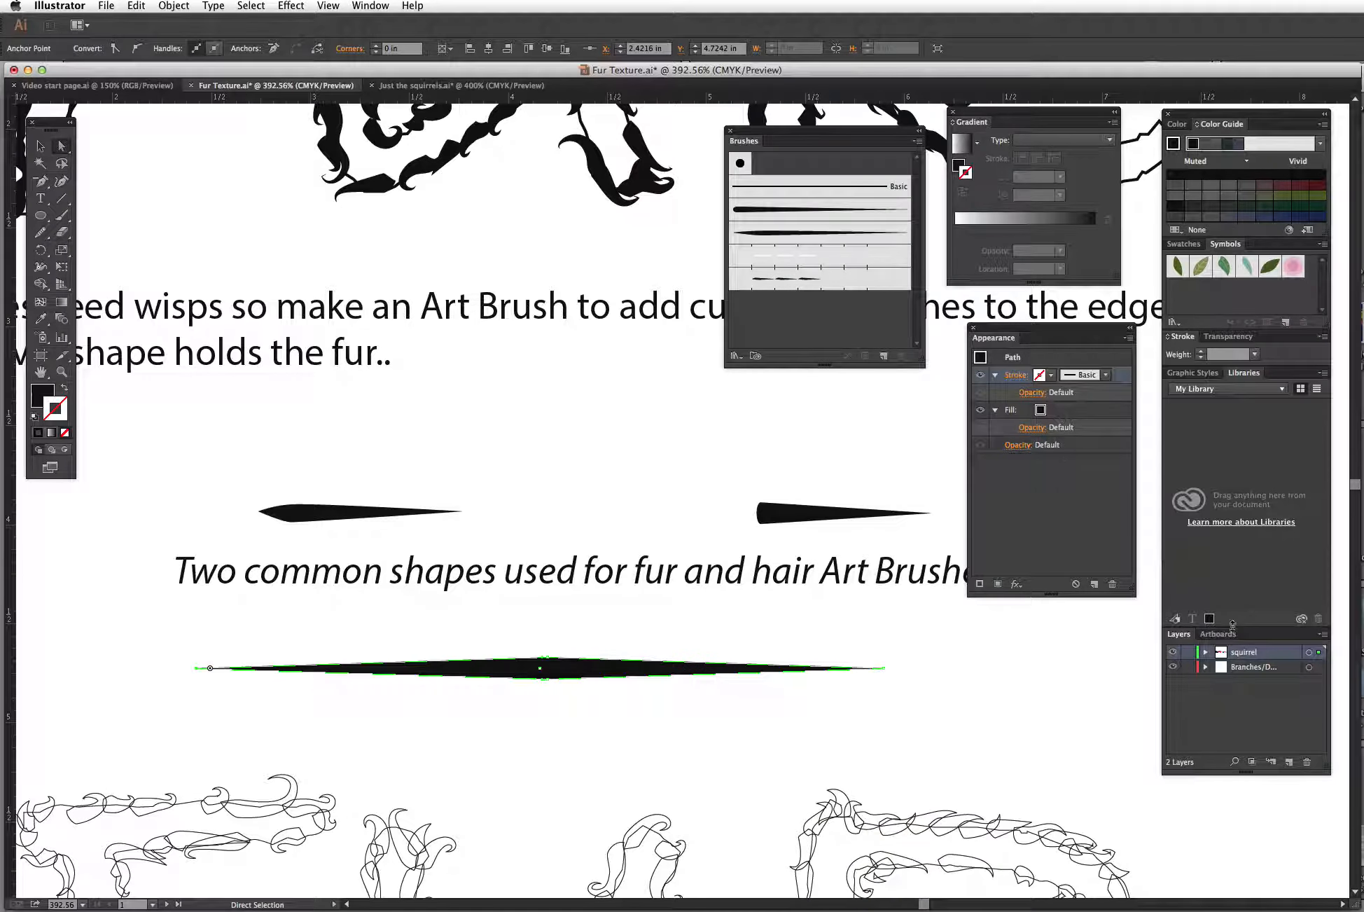
Step: Change the squirrel layer's colour to Light Red in its Layer Options
double_click(1221, 659)
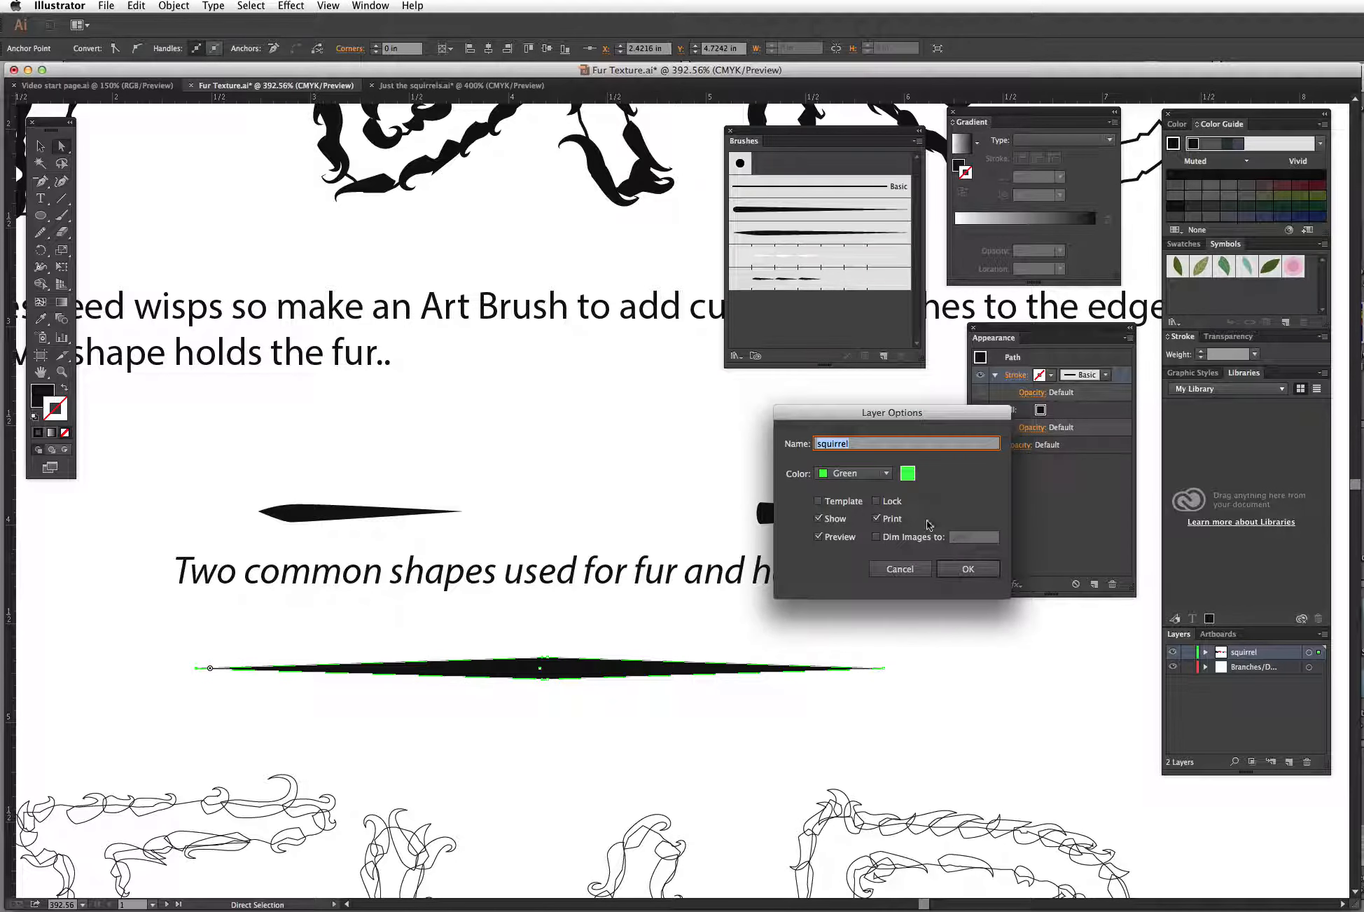
left_click(888, 477)
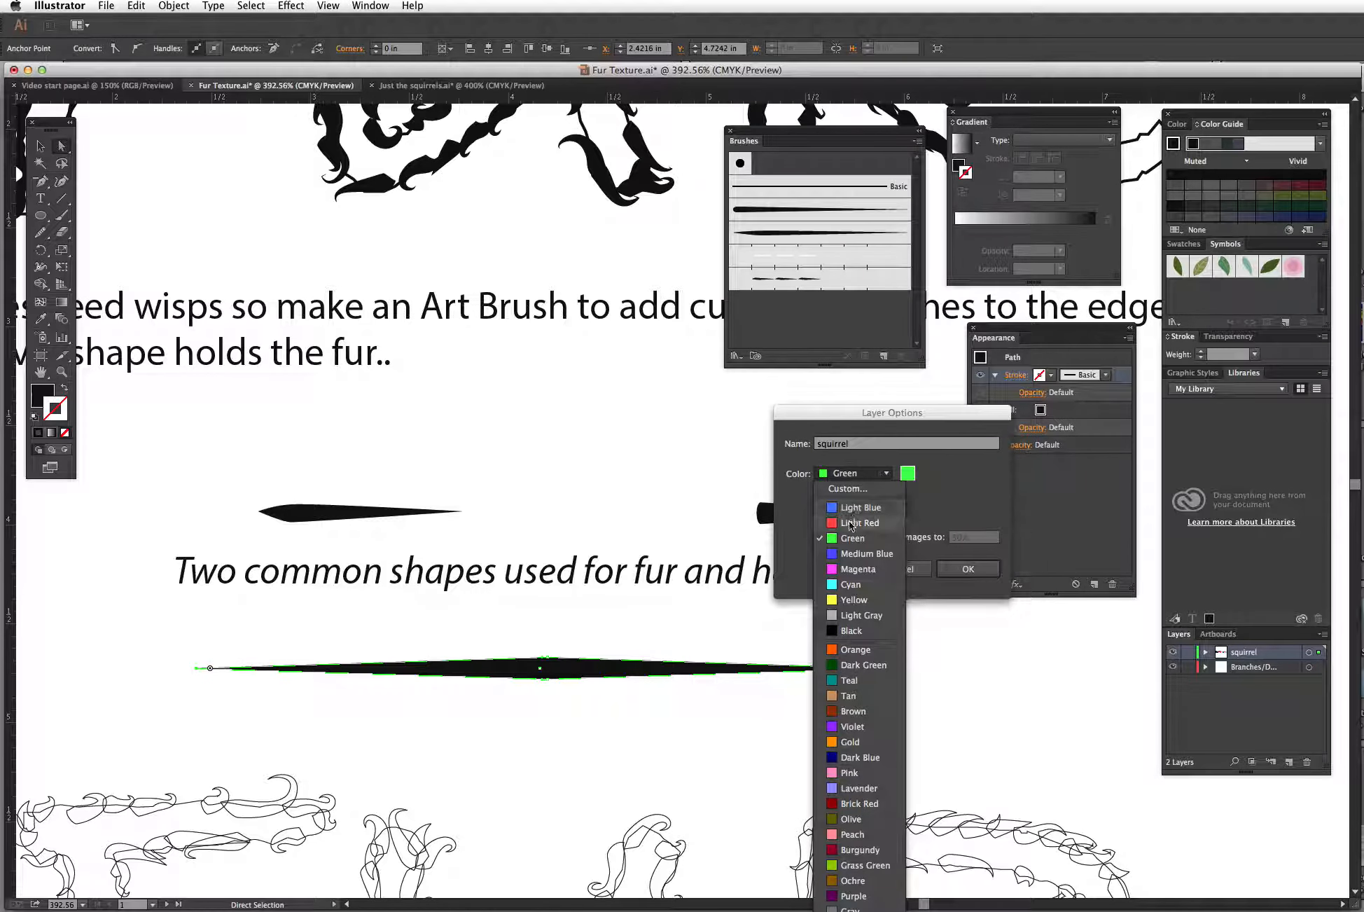
left_click(859, 523)
left_click(968, 570)
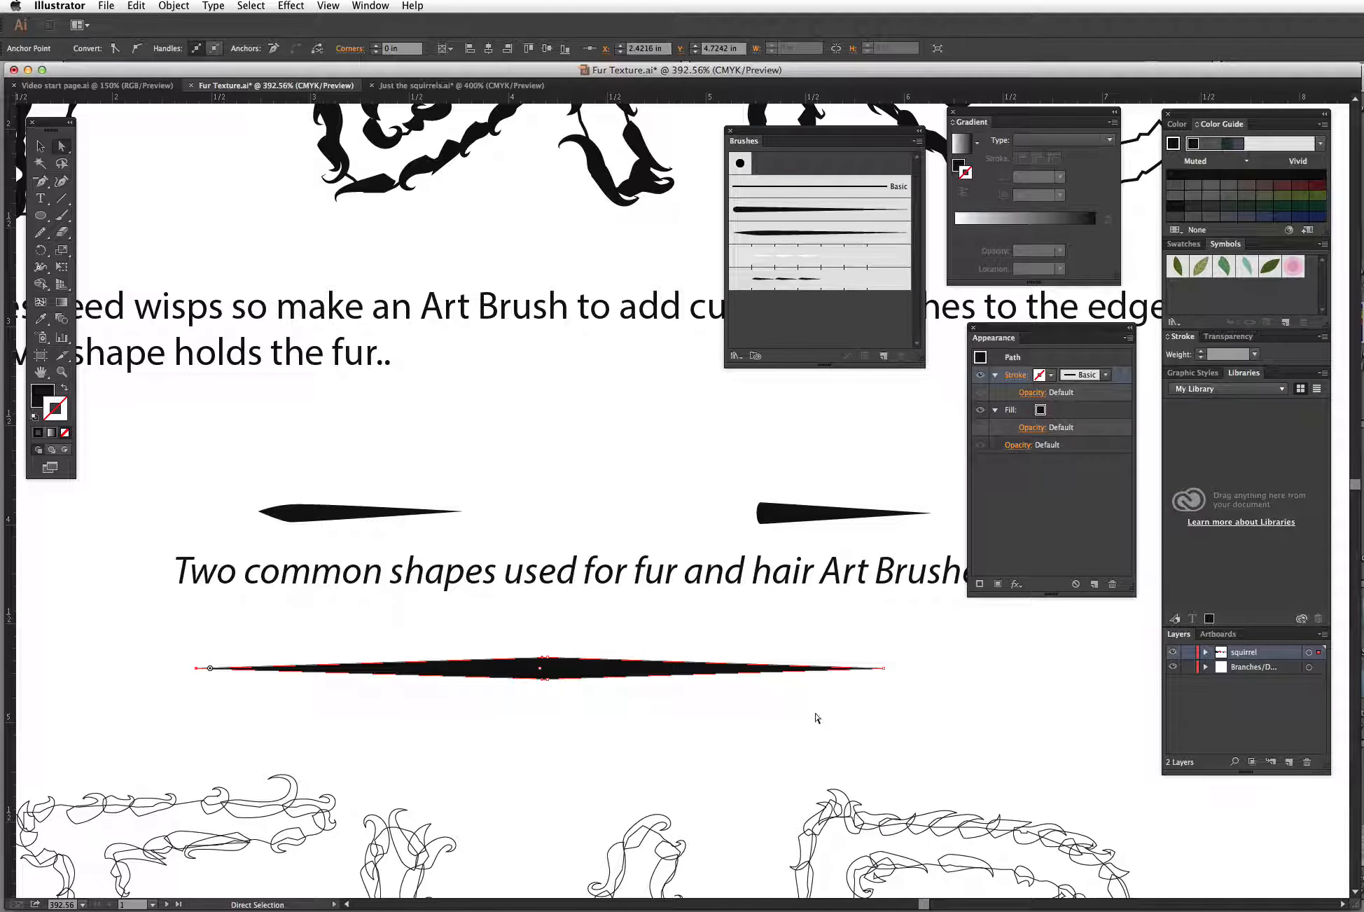
Step: Select the spindle's top middle anchor and nudge it slightly left
left_click(553, 649)
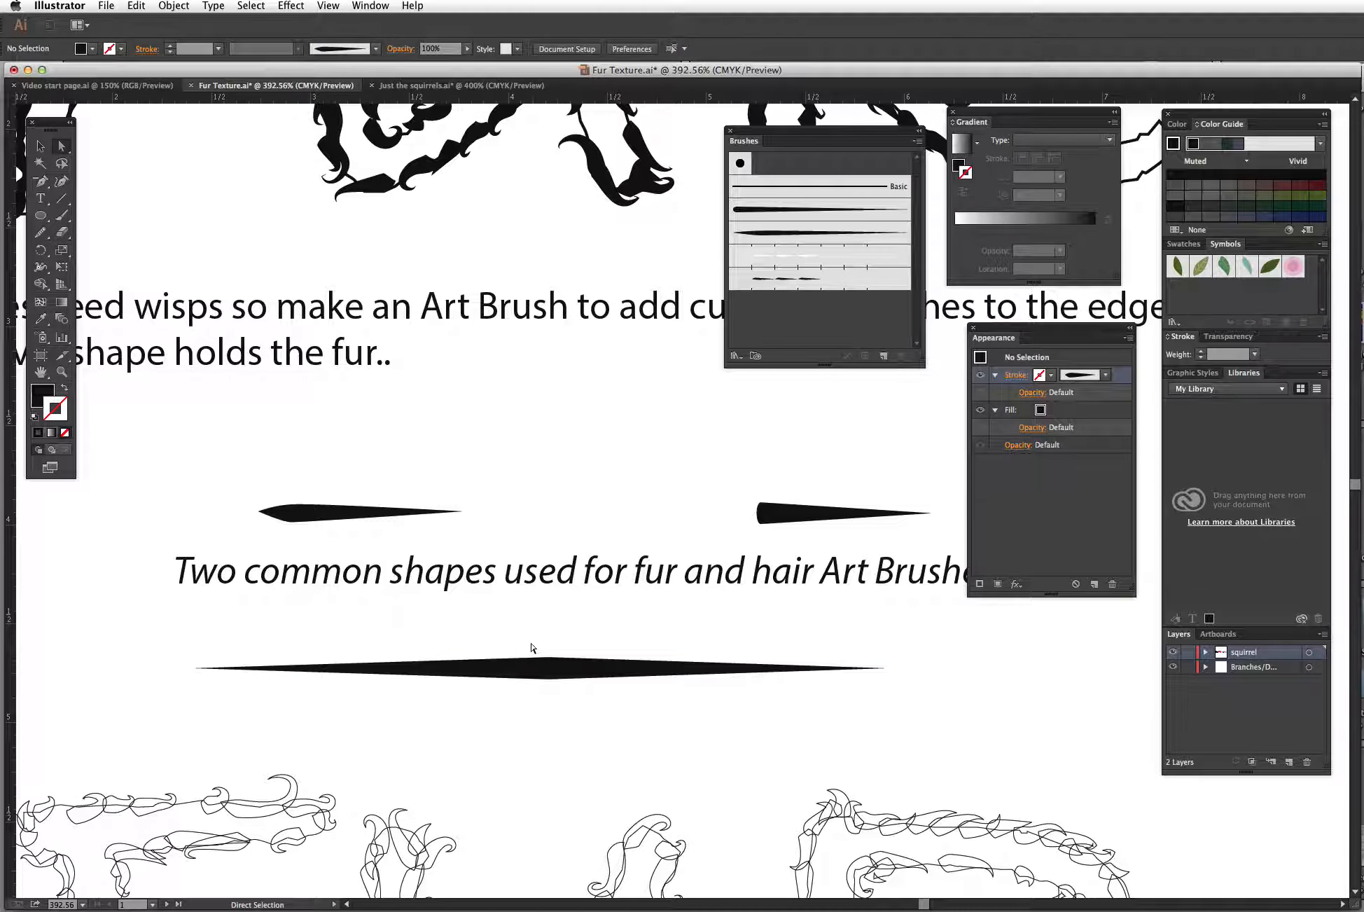
left_click_drag(531, 640, 559, 662)
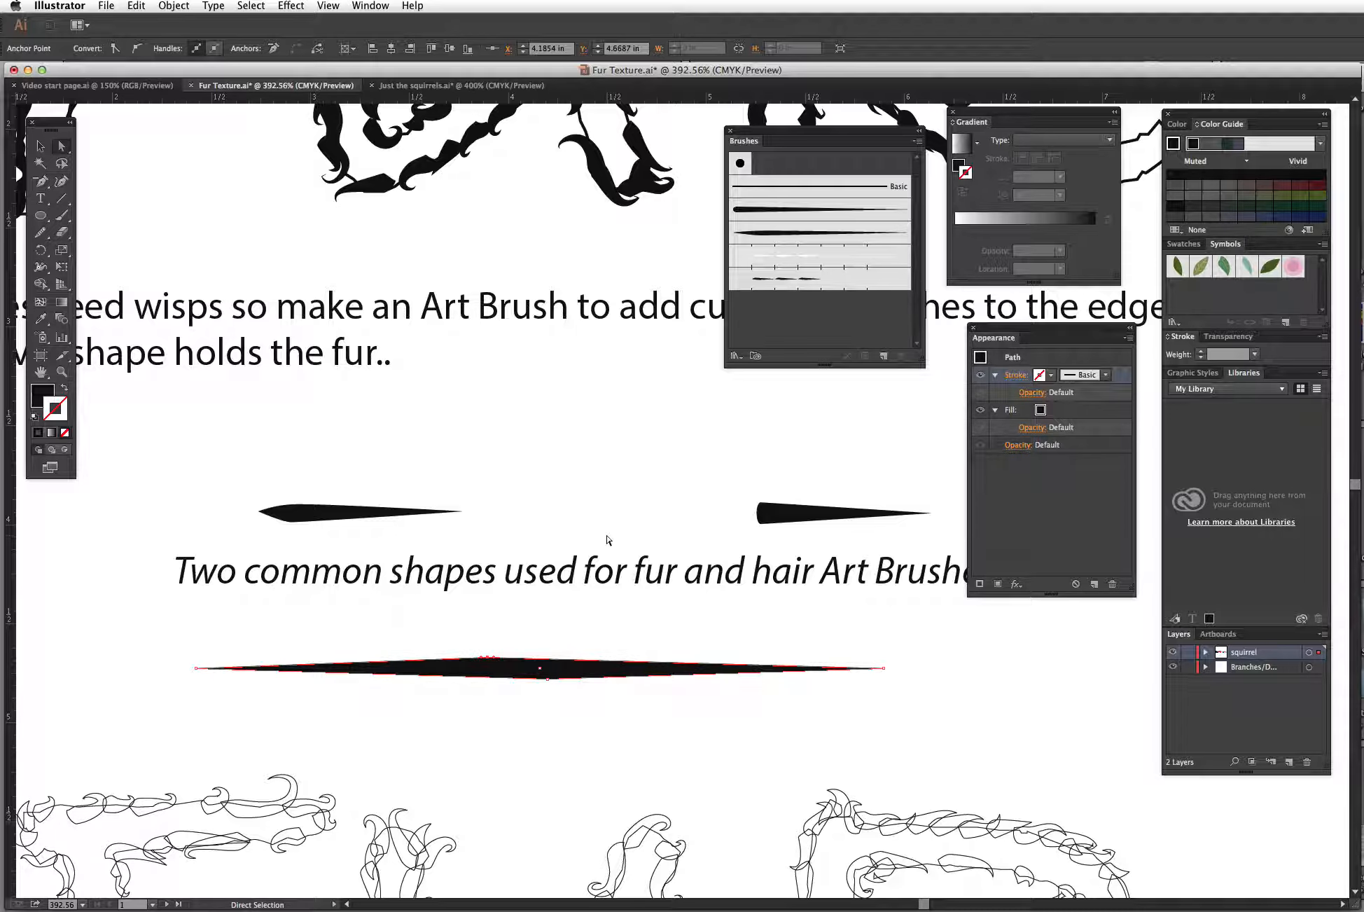
key("Left")
key("Left")
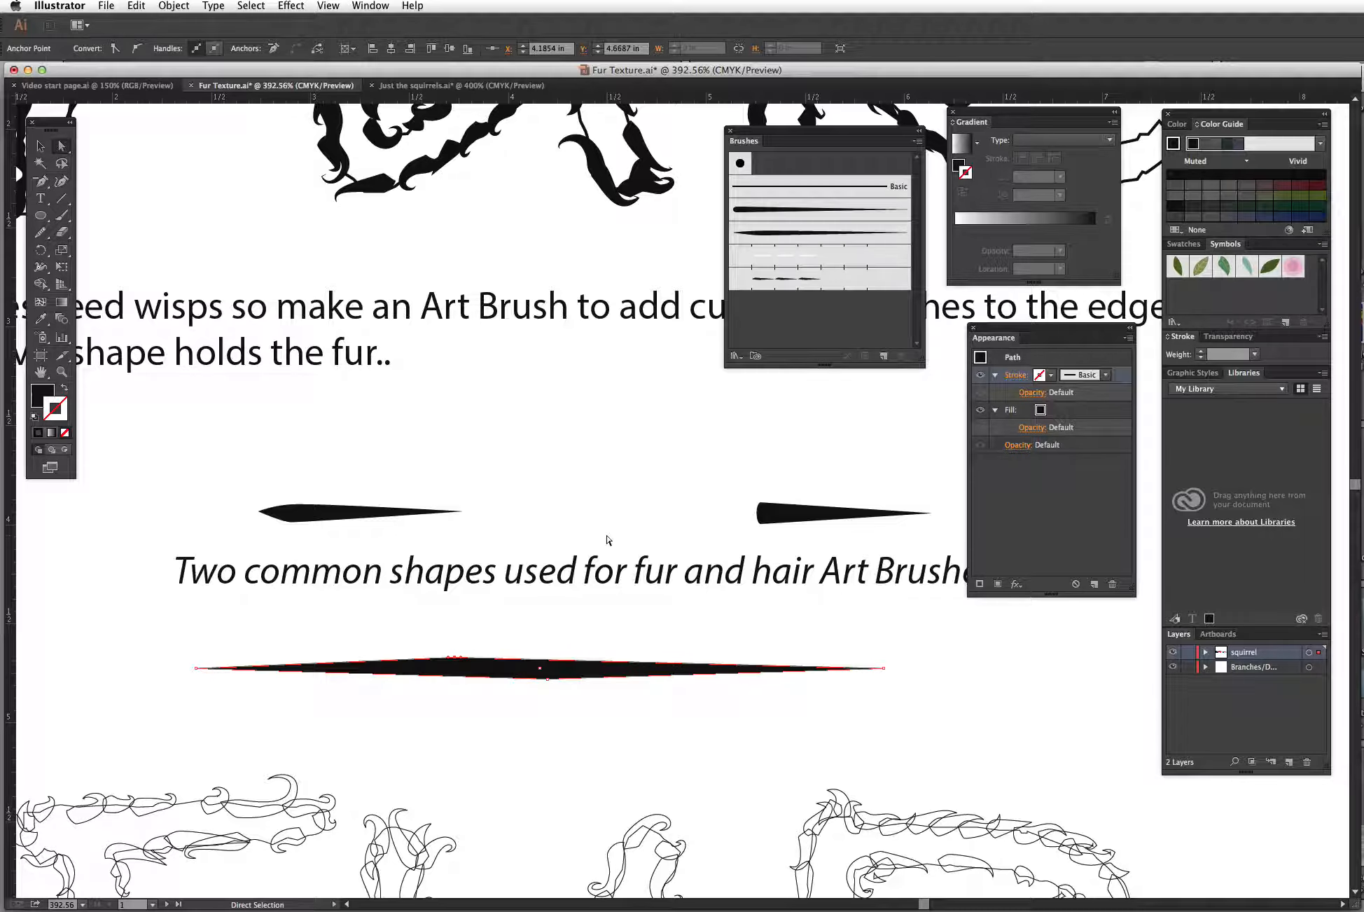
Step: Select the spindle's bottom middle anchor and nudge it well to the left to skew the shape
left_click_drag(532, 698, 557, 676)
left_click(547, 679)
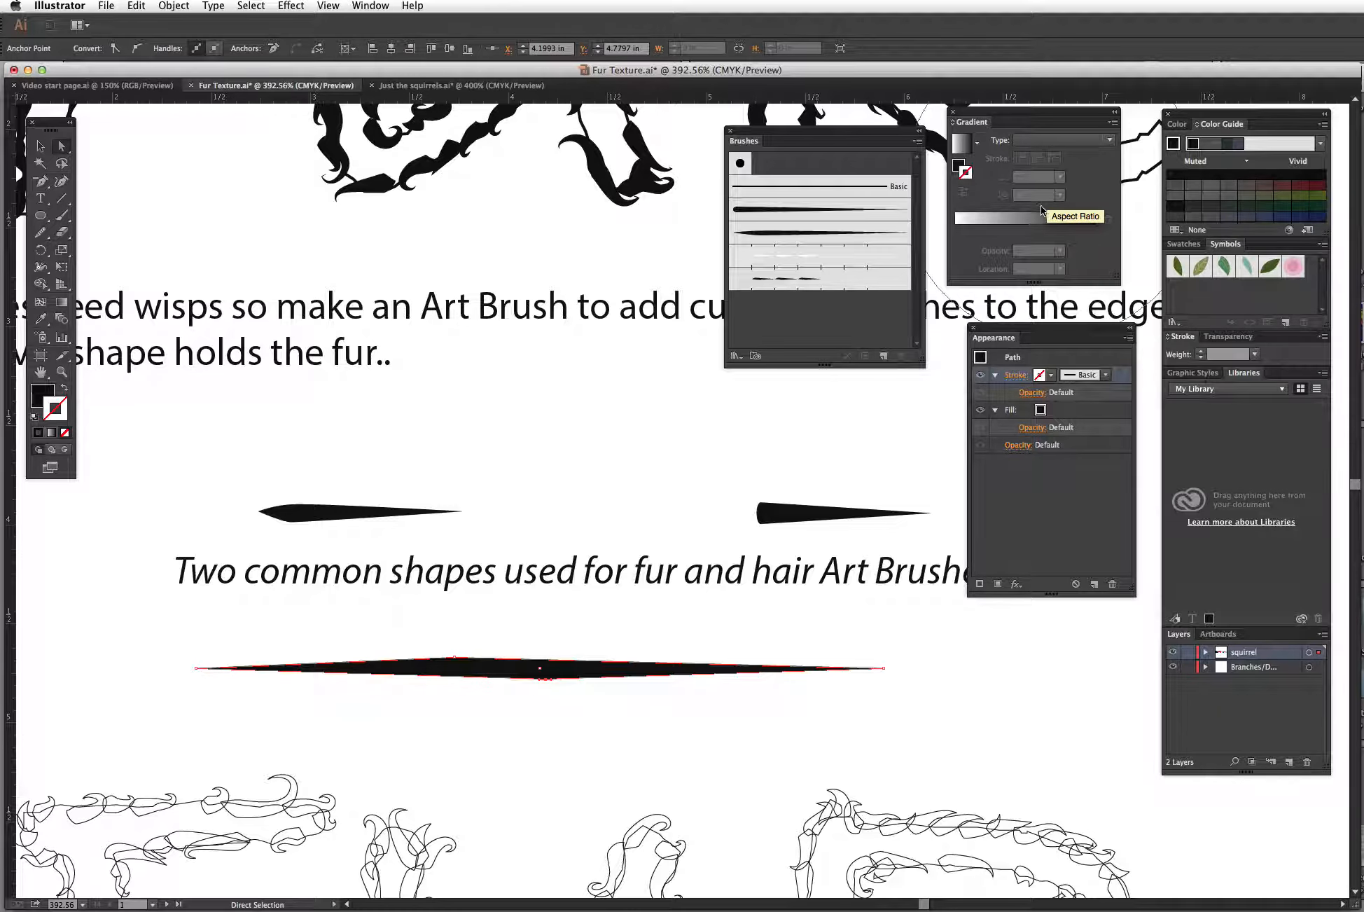
key("Left")
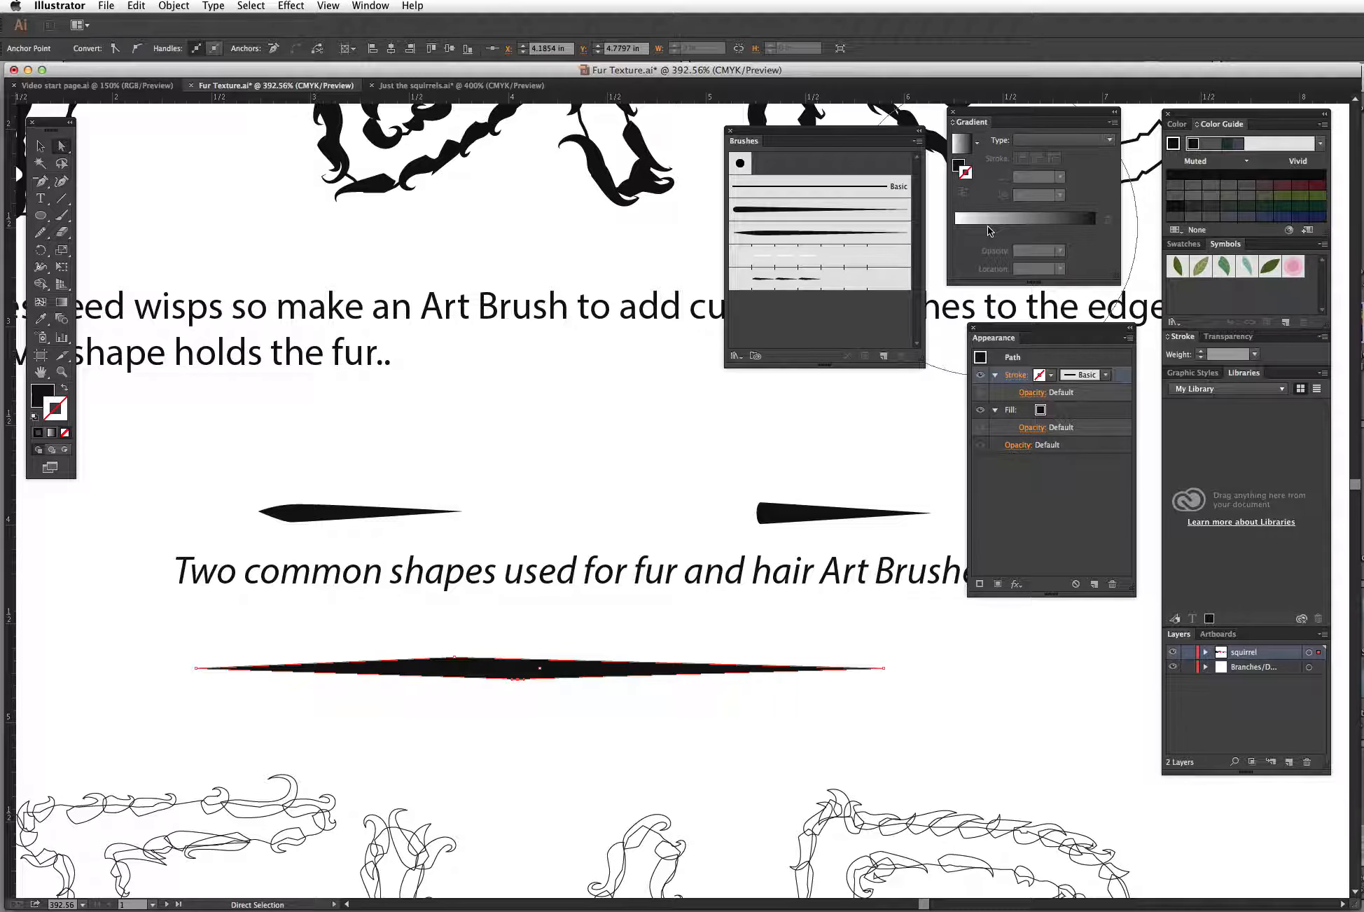
key("shift+Left")
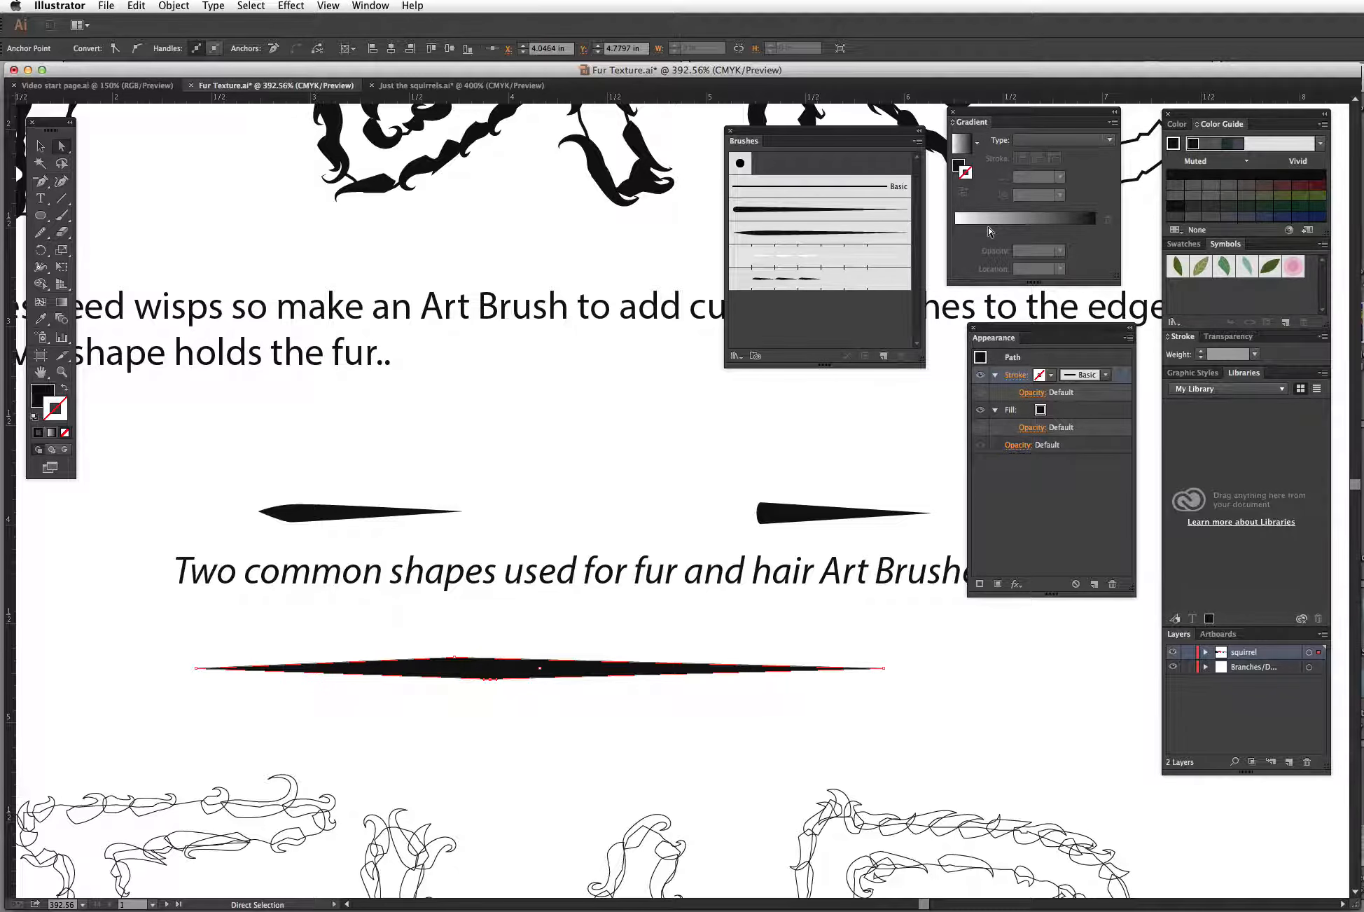
key("shift+Left")
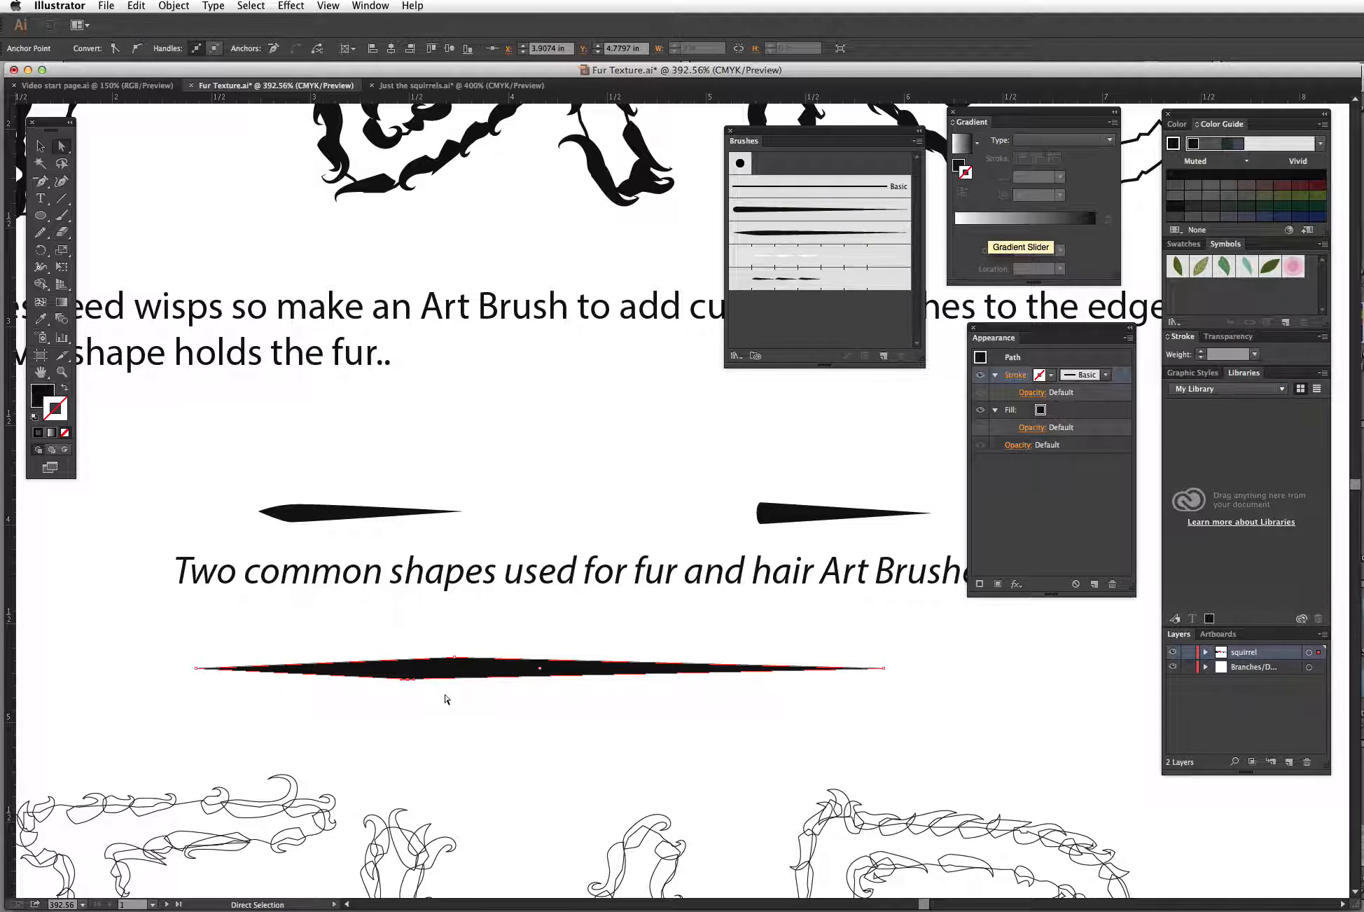
key("shift+Left")
key("shift+Left")
key("shift+Left")
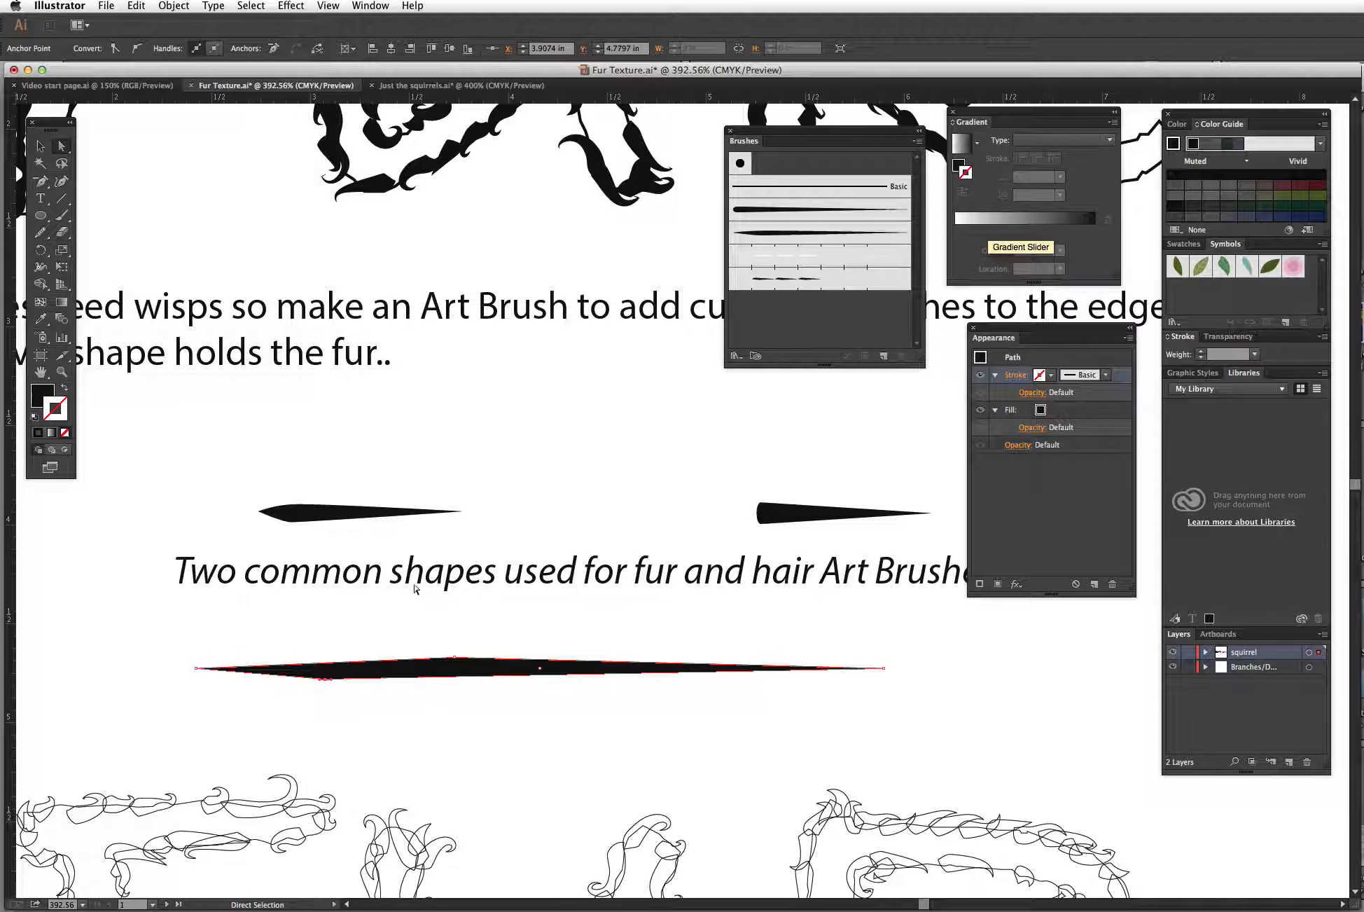
Step: Drag the spindle's upper middle anchor further left to increase the skew
left_click_drag(414, 704, 415, 587)
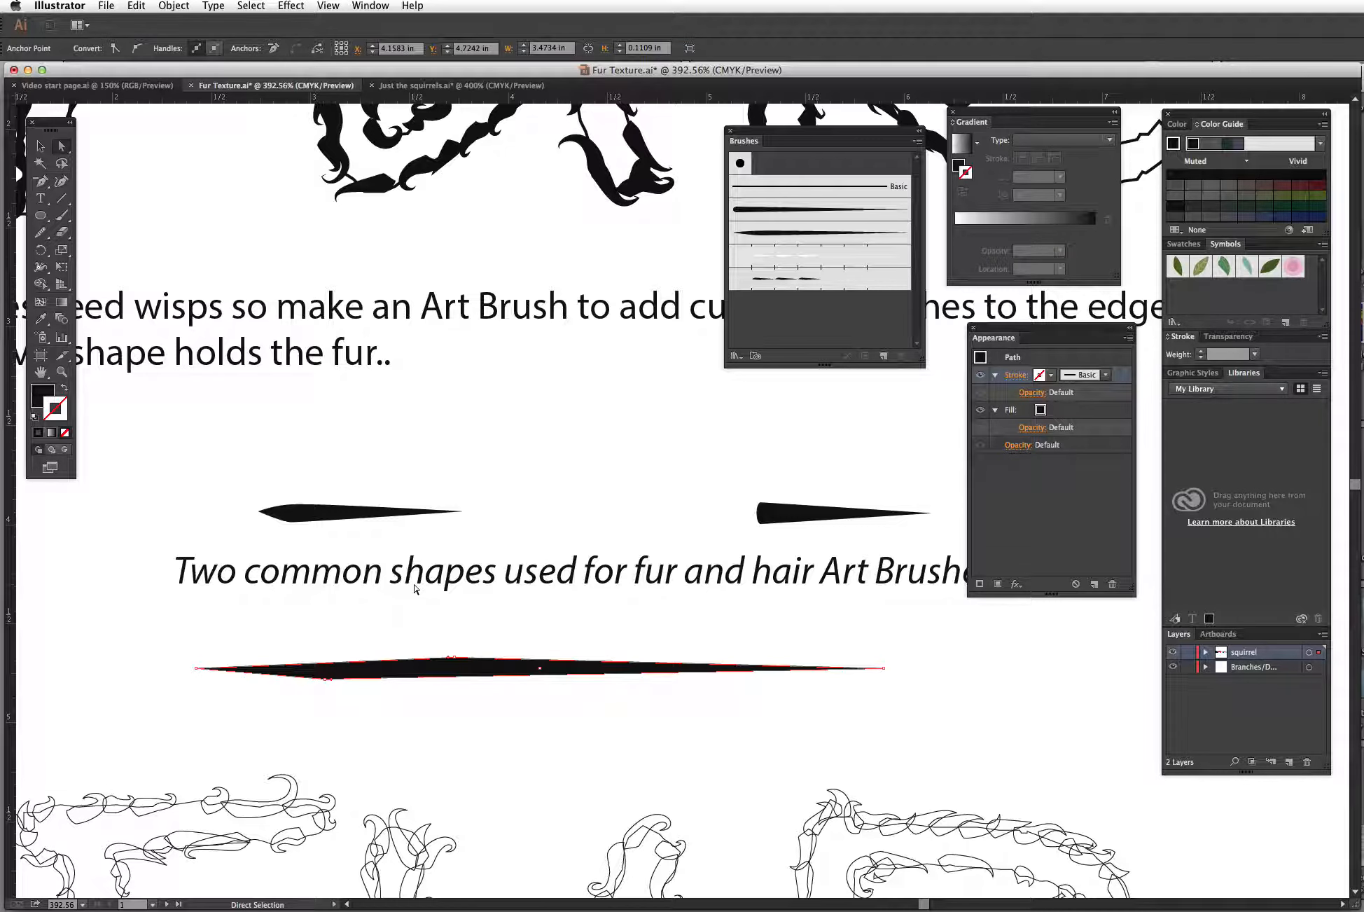
key("v")
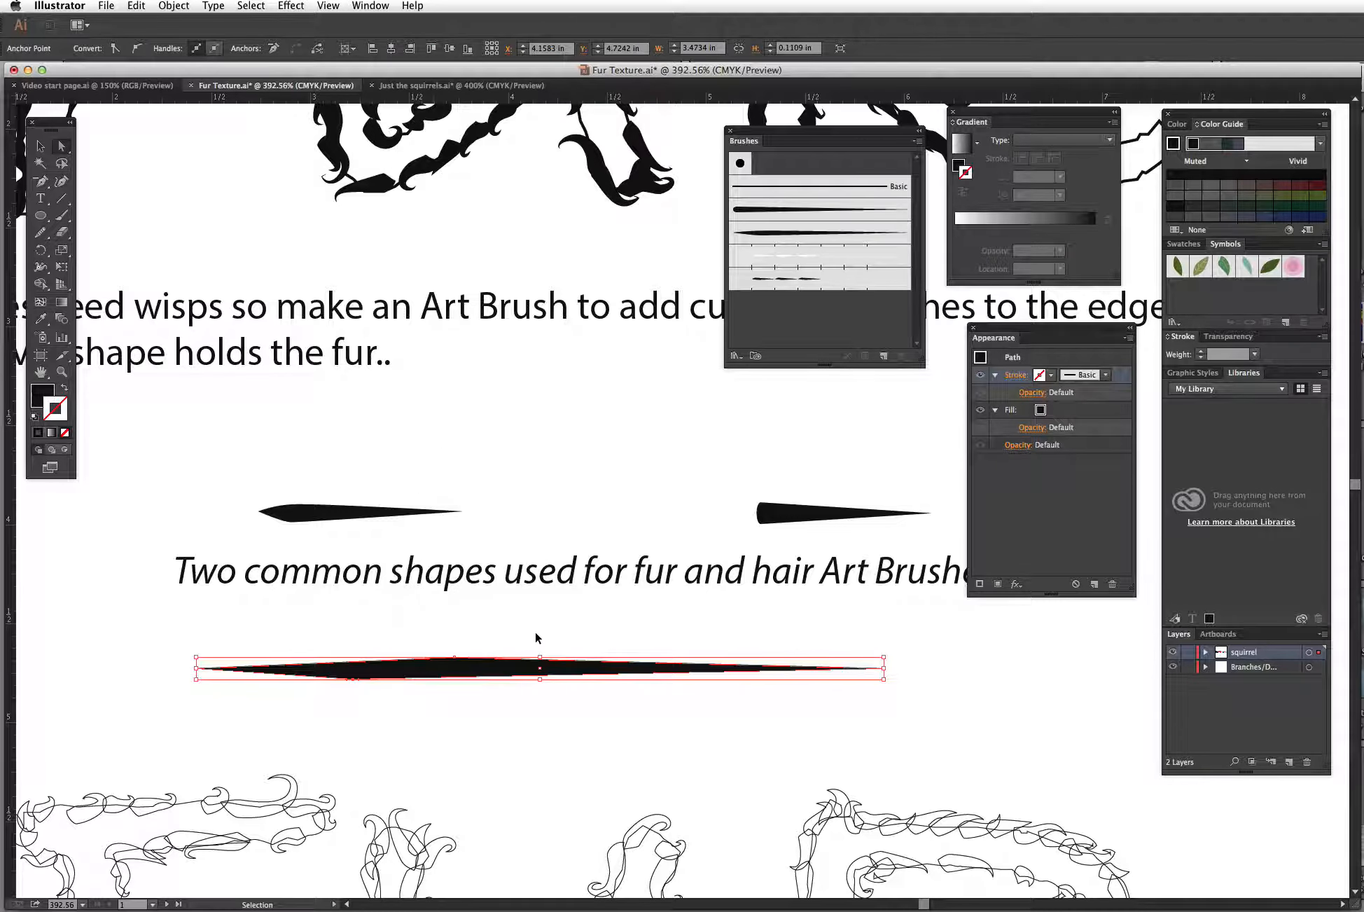
key("a")
left_click(462, 676)
left_click(465, 650)
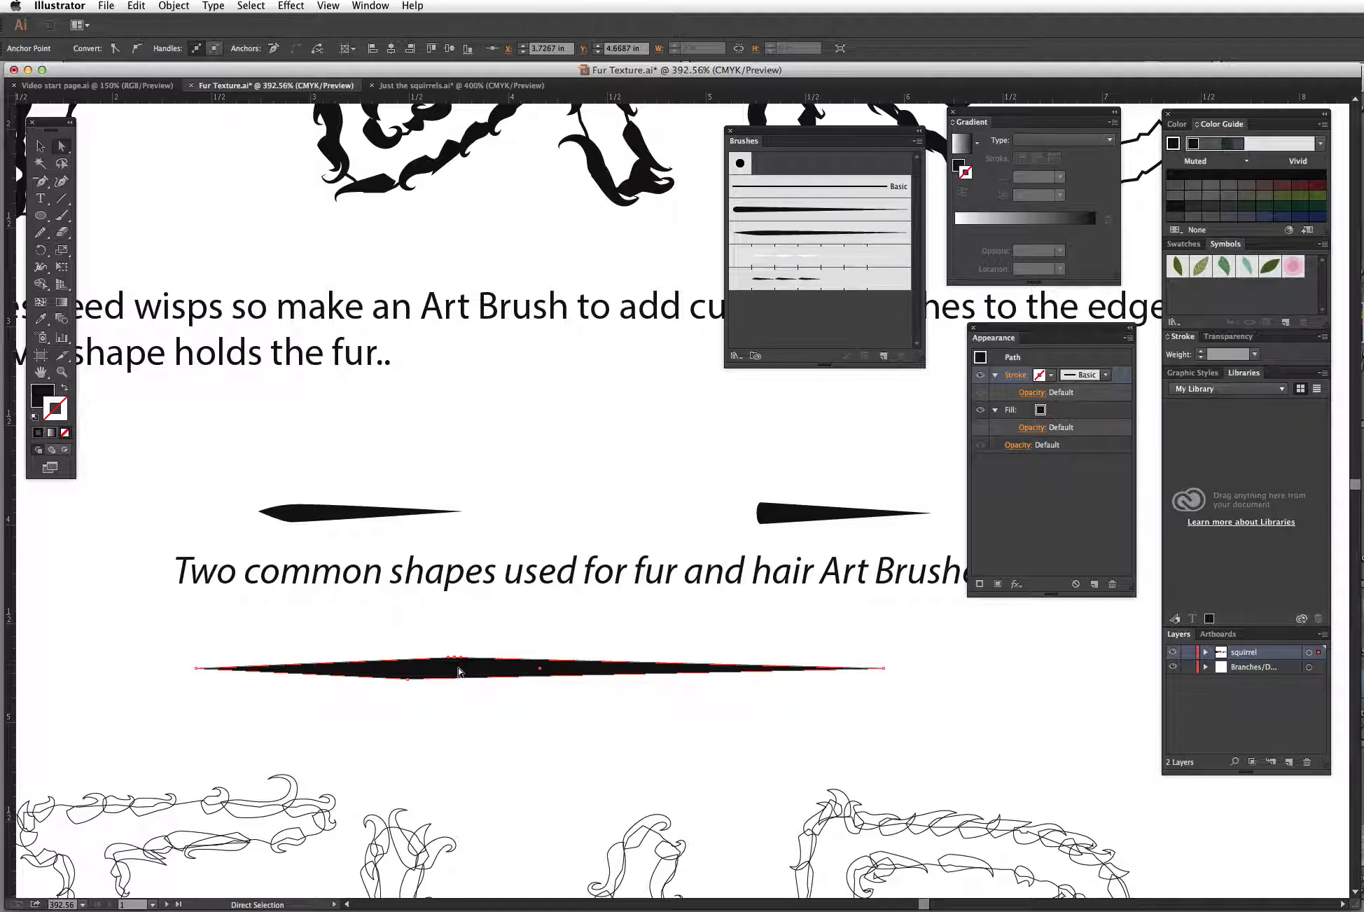
left_click_drag(448, 662, 379, 659)
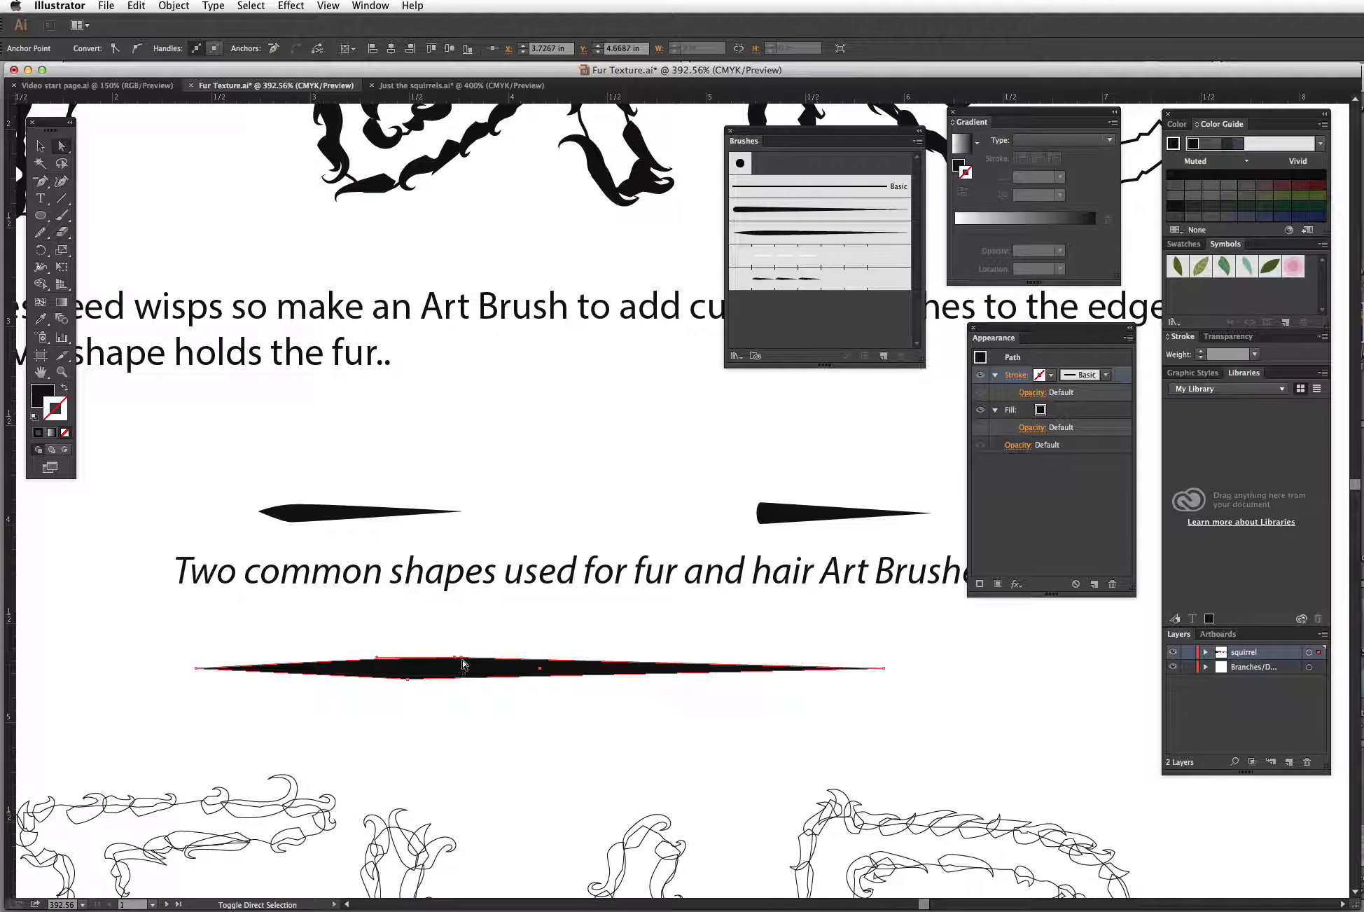
Step: Drag the spindle's lower middle anchor further left to match the skewed shape
left_click(405, 685)
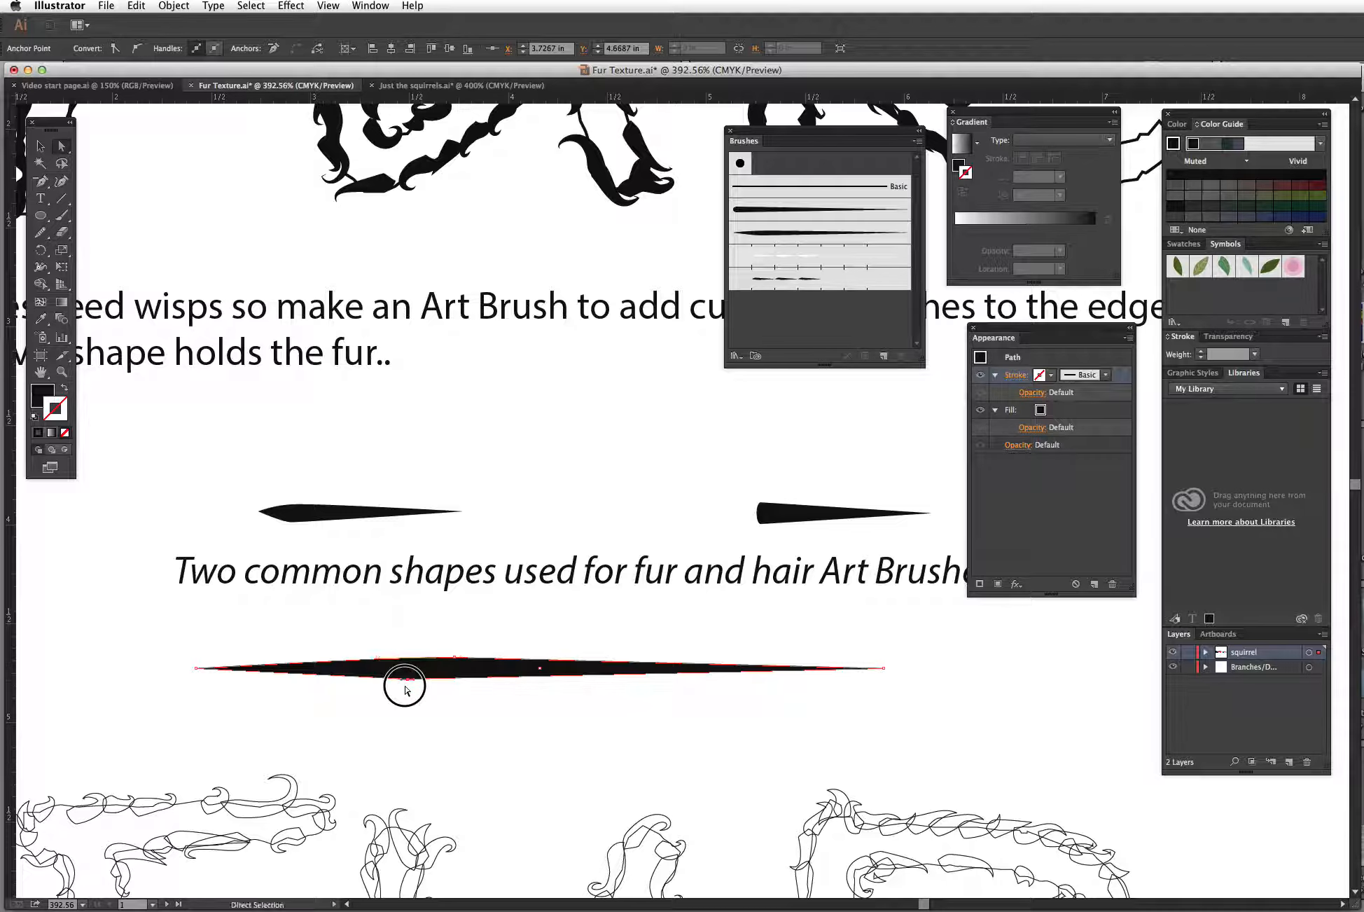
left_click(409, 679)
left_click_drag(404, 687, 344, 686)
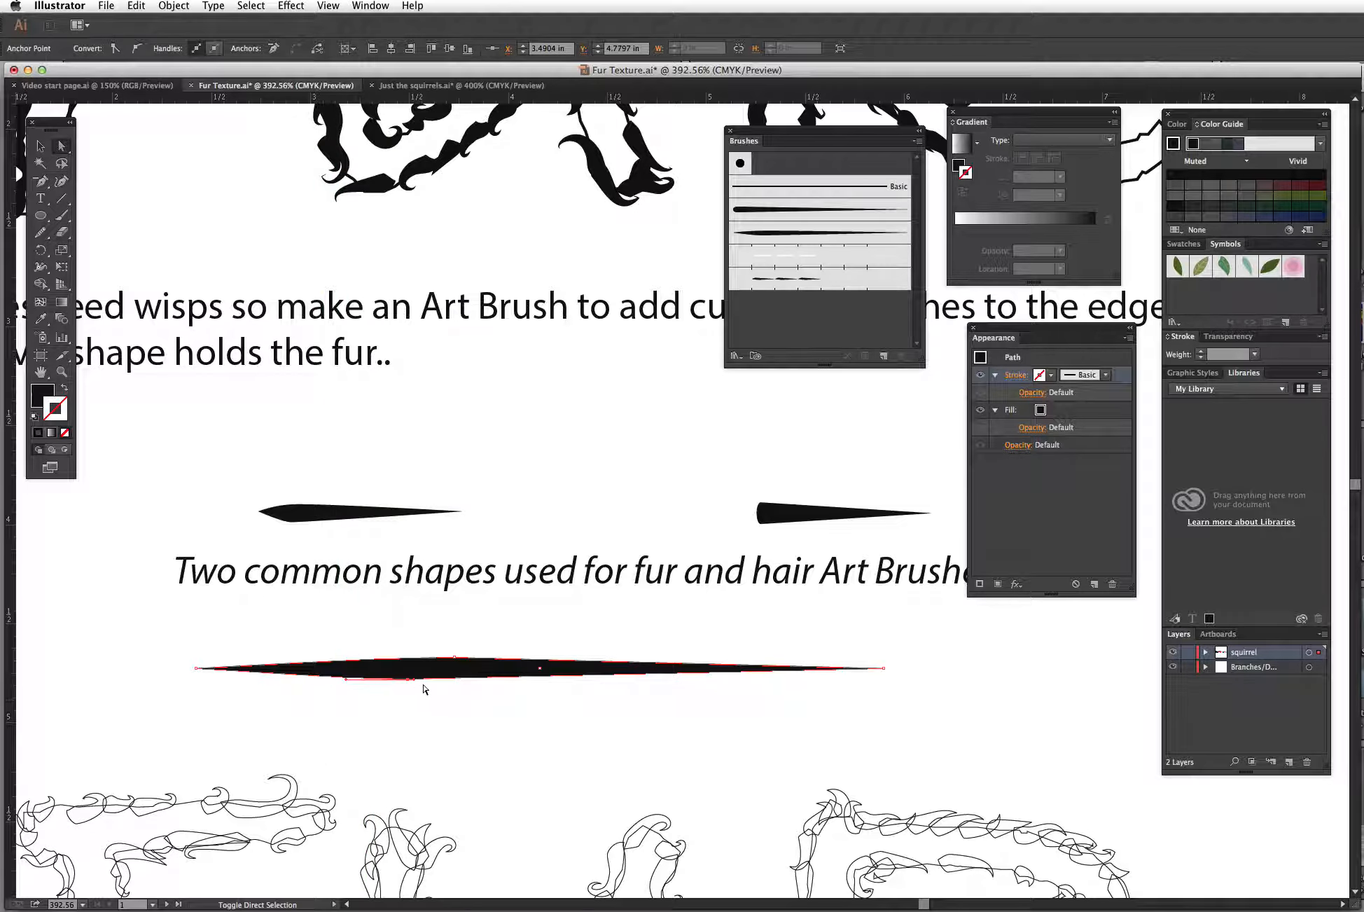
left_click(453, 681)
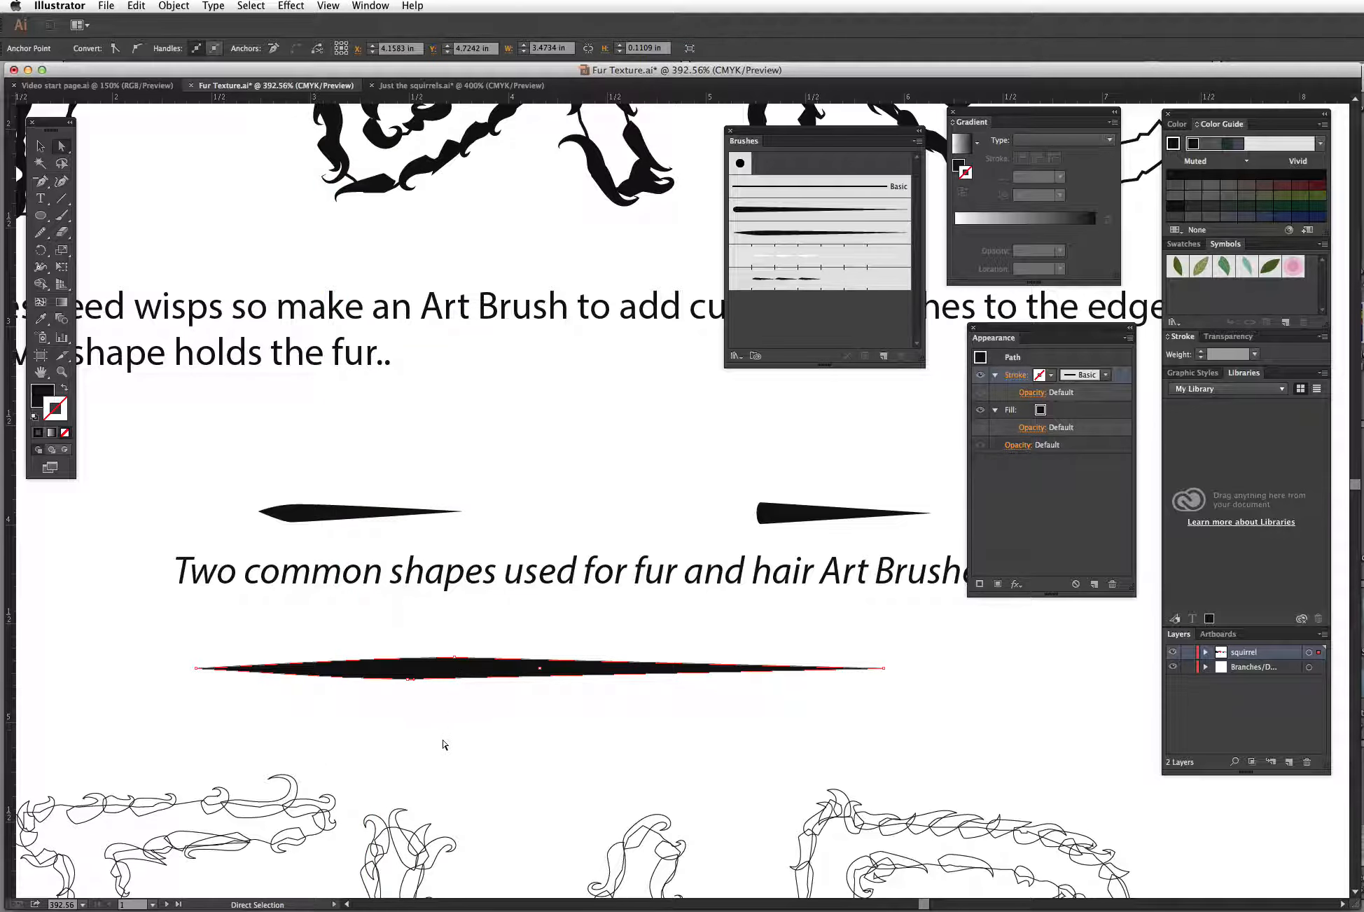
Step: Create a new Art Brush from the skewed spindle shape
left_click(40, 146)
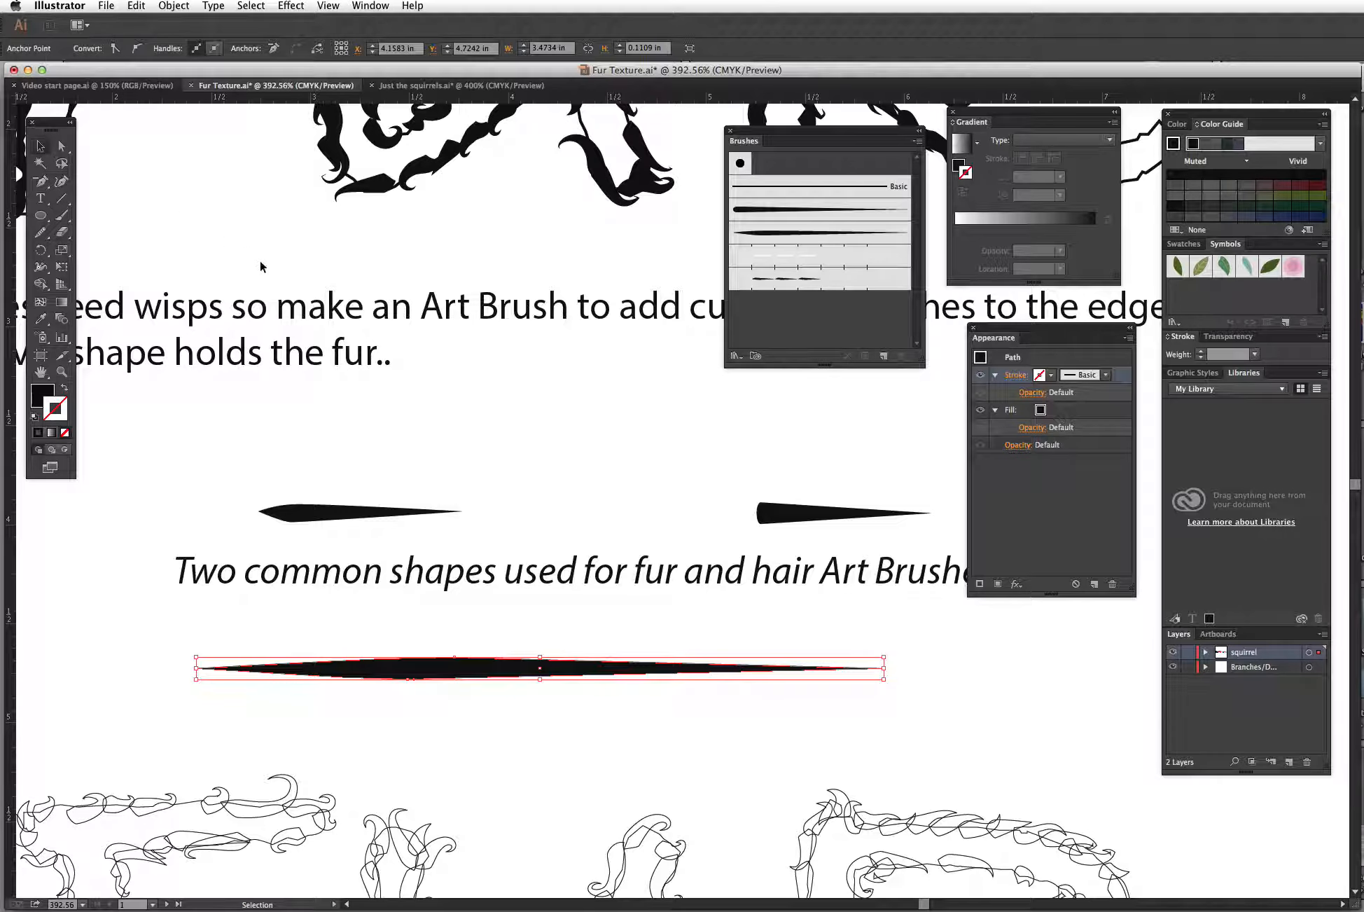
mouse_move(578, 674)
left_mouse_down()
mouse_move(572, 636)
mouse_move(798, 304)
left_mouse_up()
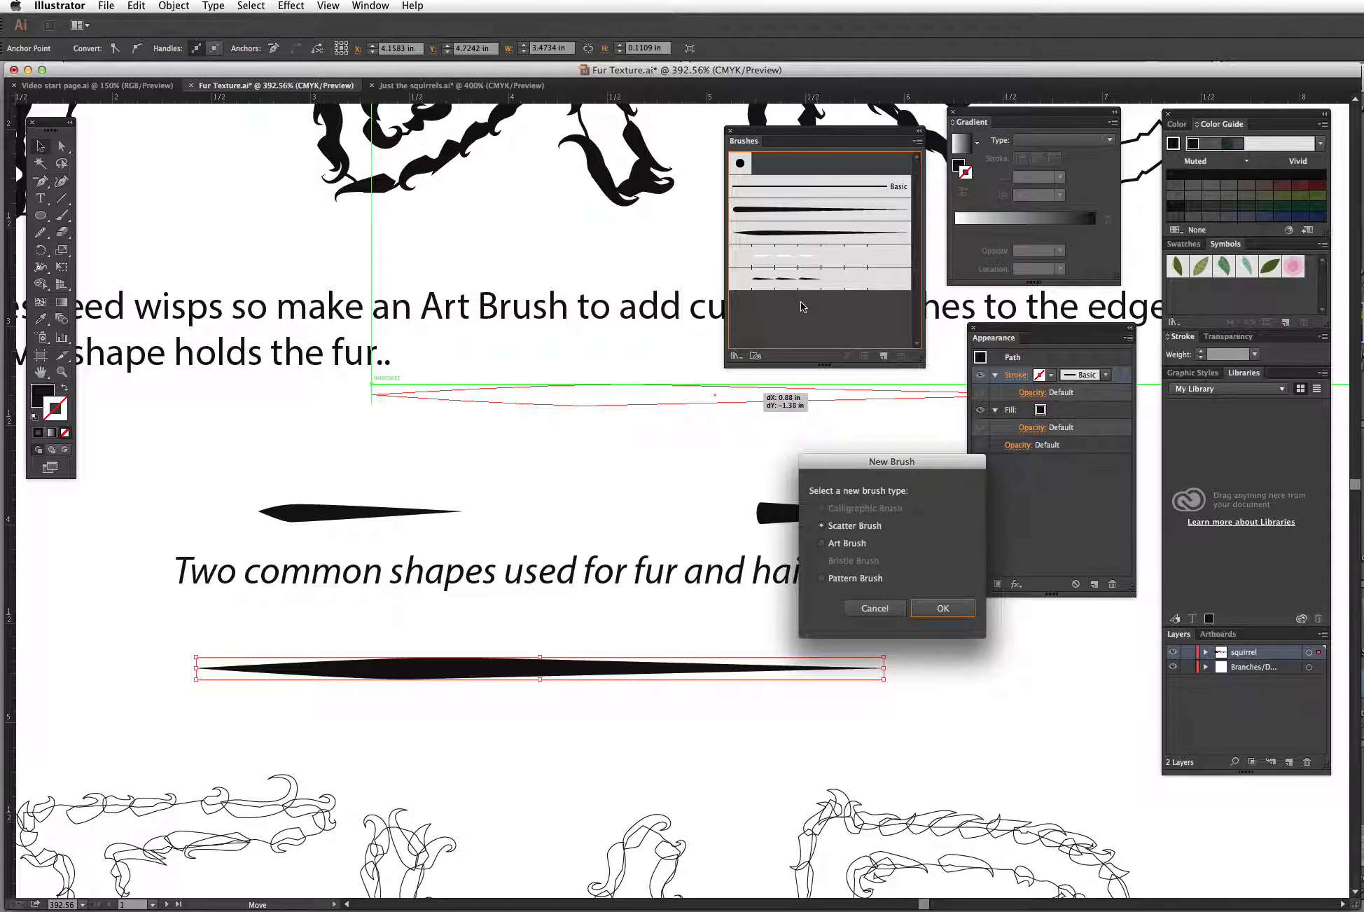
left_click(823, 544)
left_click(940, 609)
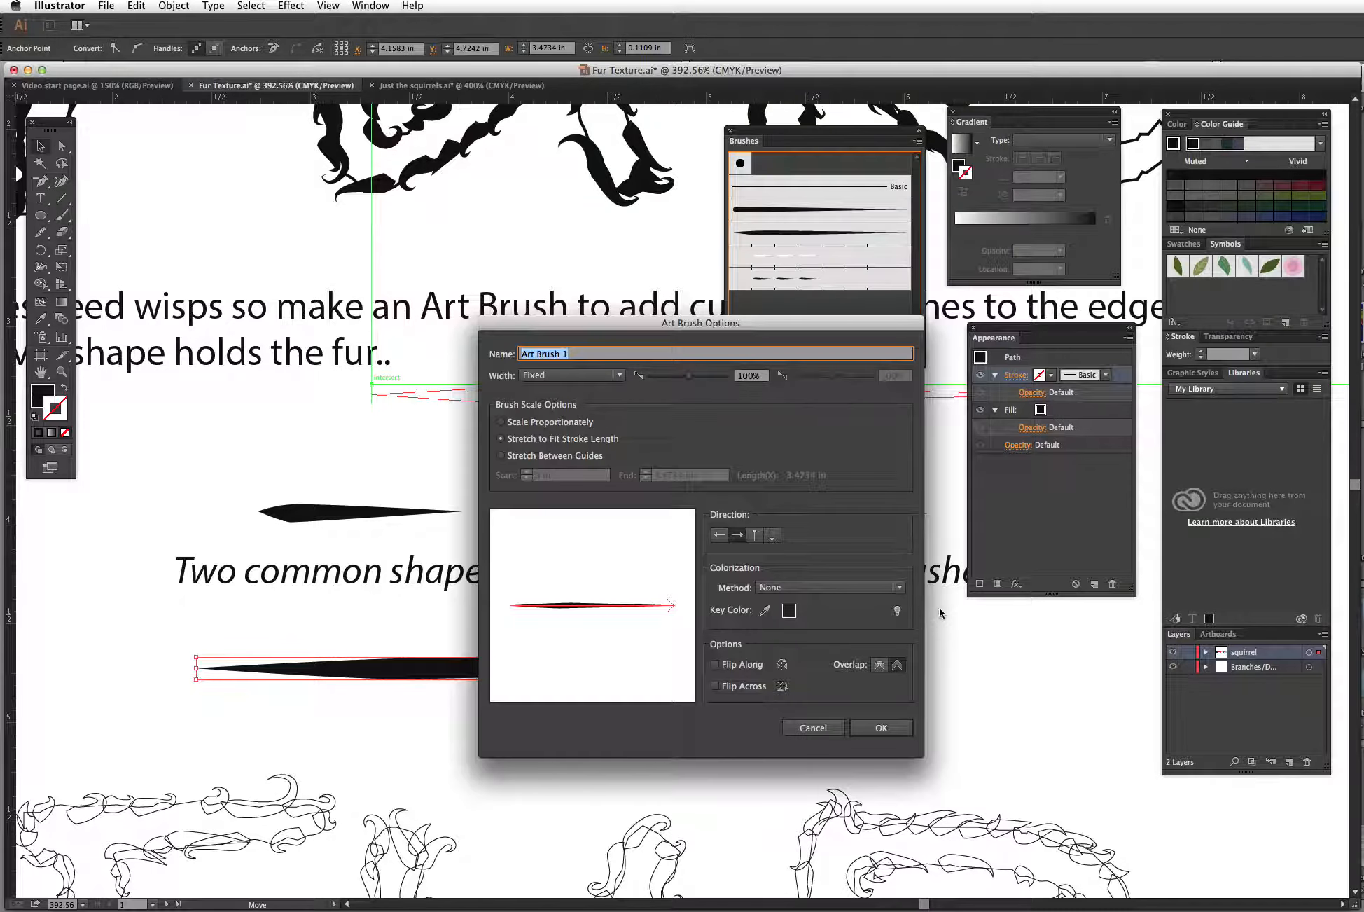
Step: Set the Art Brush colorization method to Tints, name it fur 1, and confirm
left_click(779, 587)
left_click(780, 608)
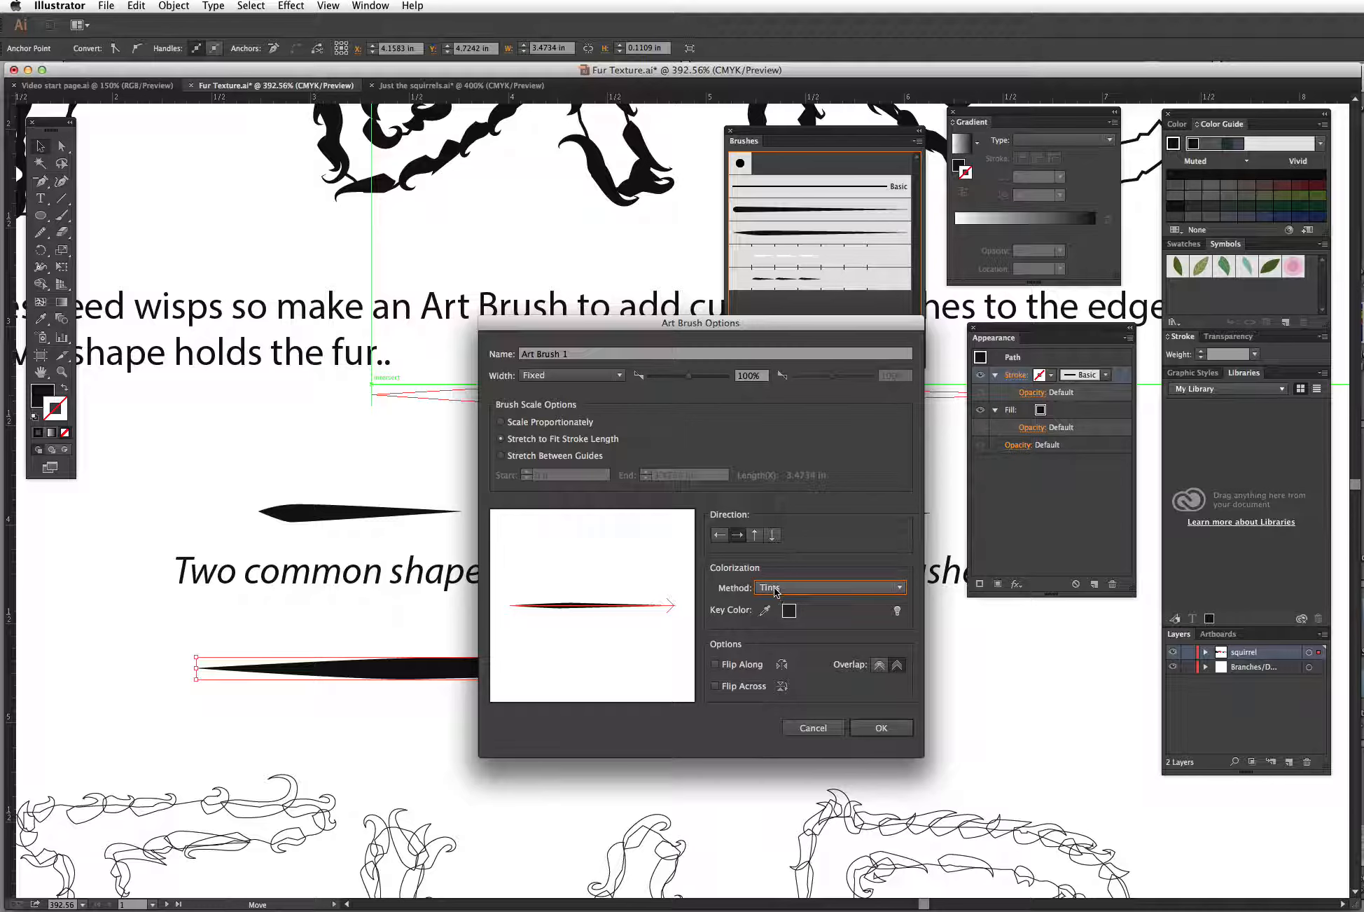
left_click(567, 354)
left_click_drag(568, 354, 514, 353)
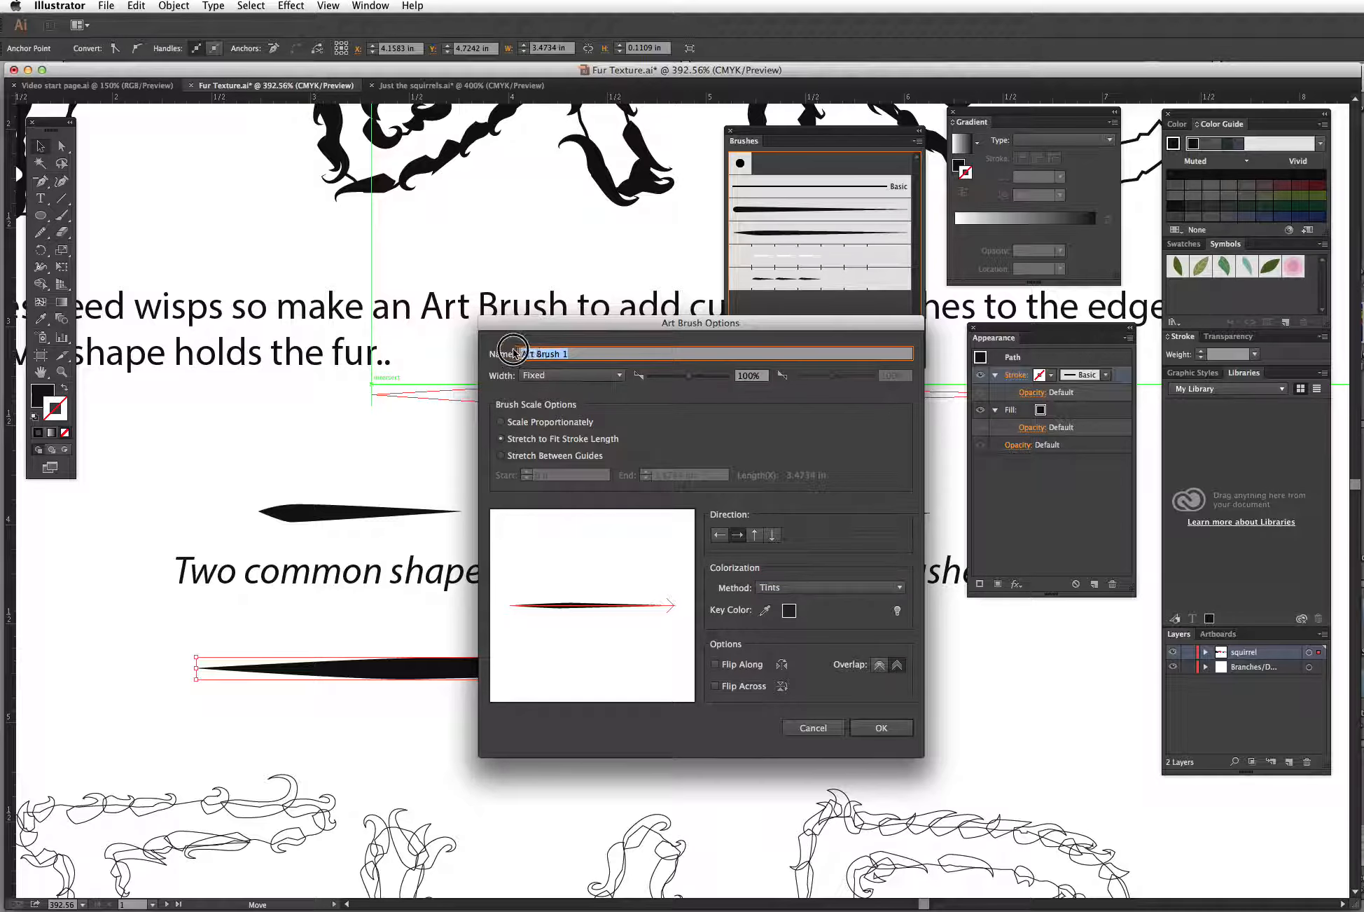
type("fur")
left_click(878, 726)
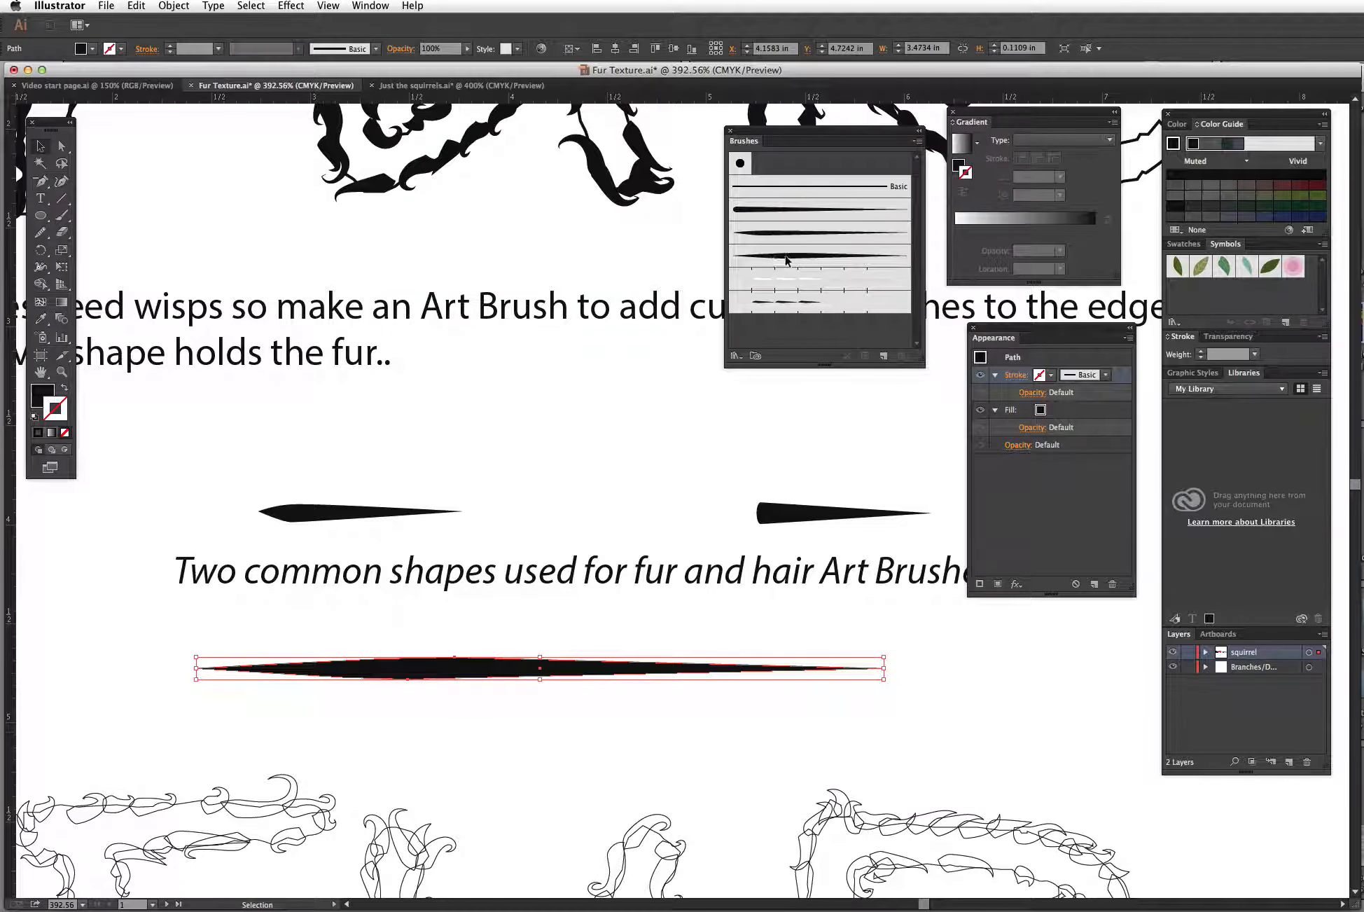
left_click(596, 734)
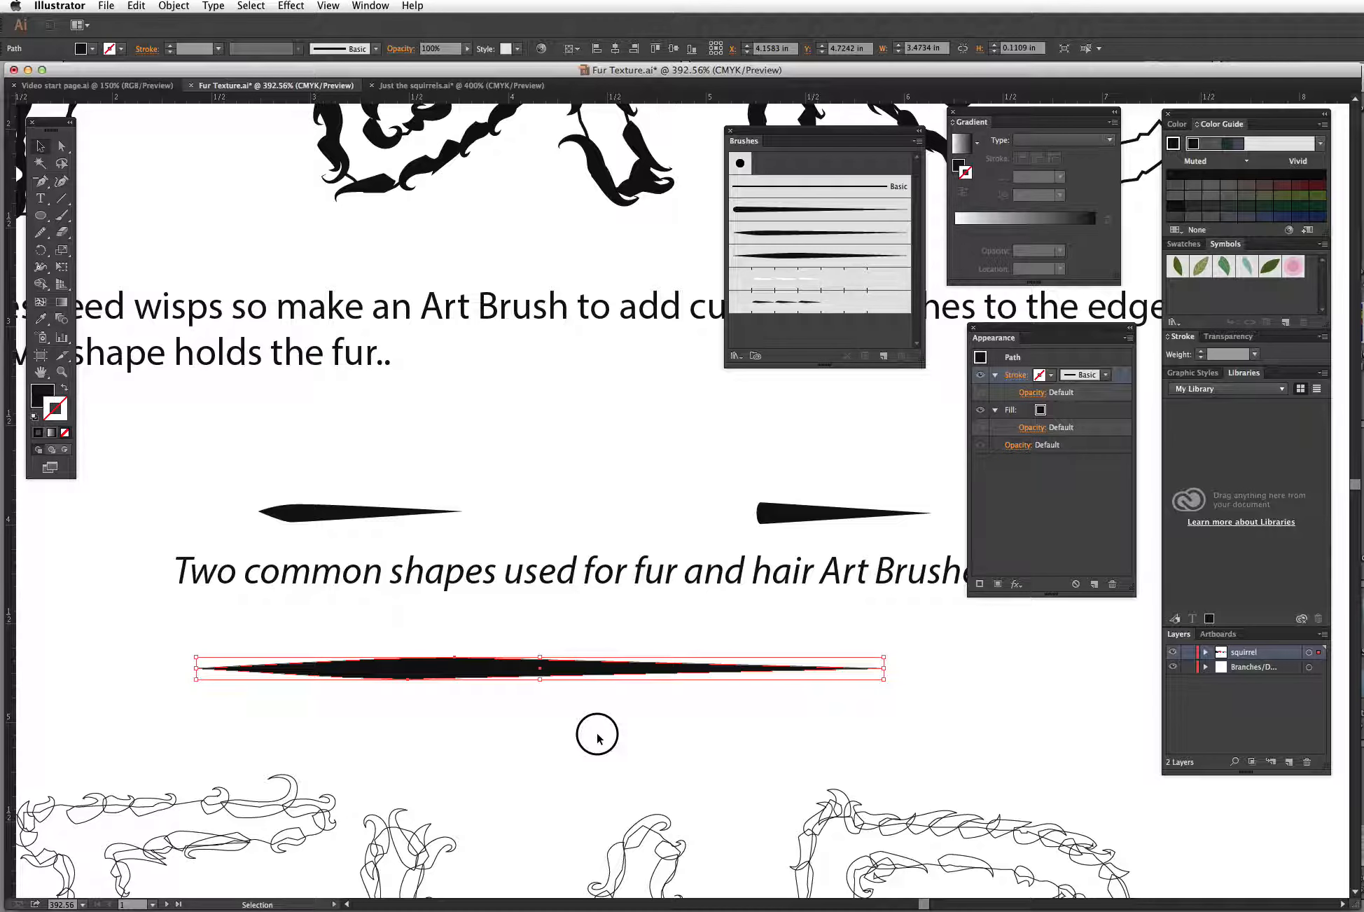
Step: Paint three test strokes with the fur 1 Paintbrush near the sample shapes
left_click(62, 215)
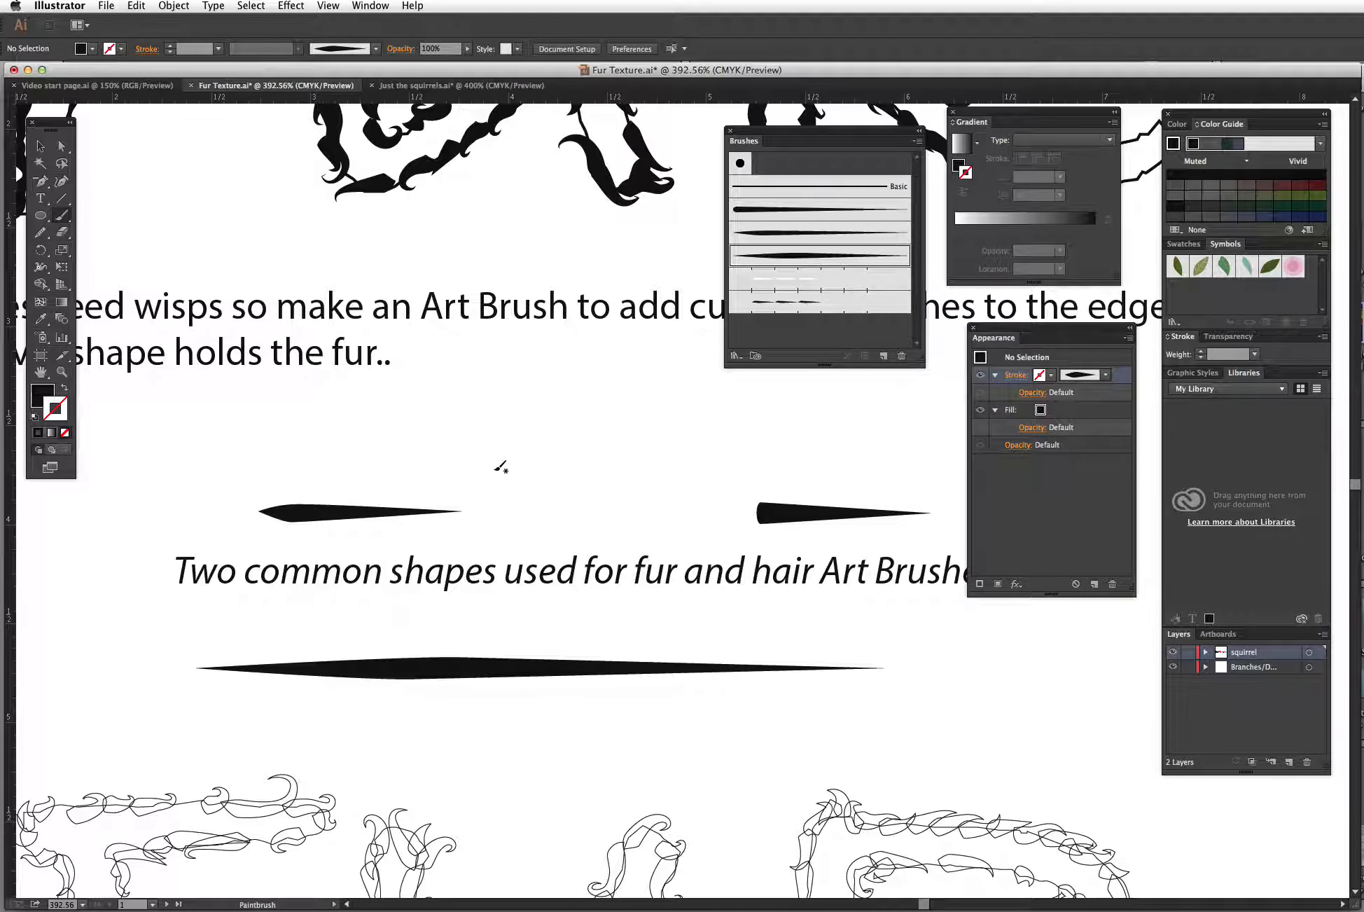
mouse_move(122, 599)
left_mouse_down()
mouse_move(129, 518)
mouse_move(343, 409)
left_mouse_up()
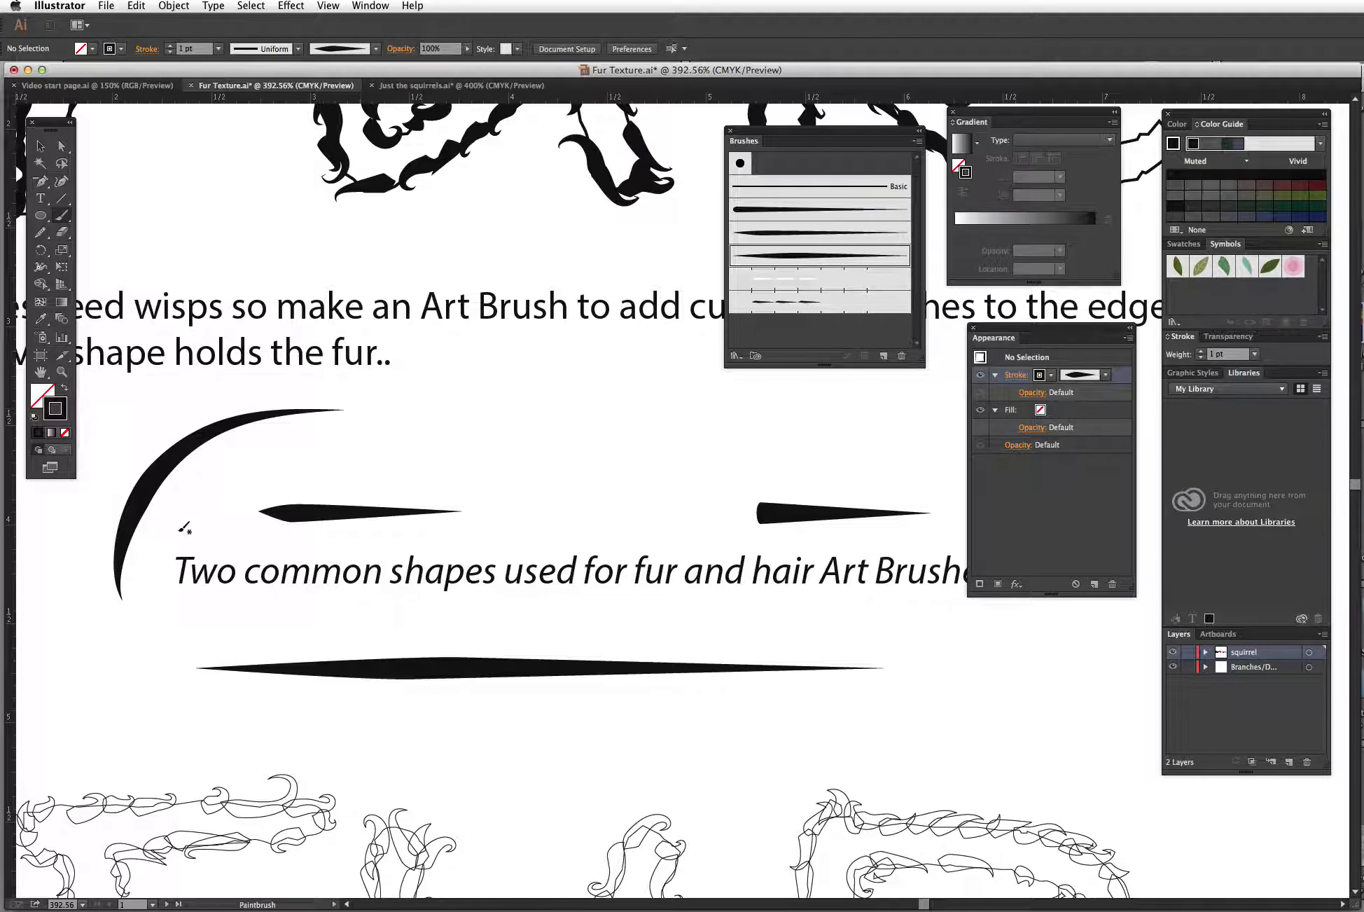
left_click_drag(318, 482, 460, 432)
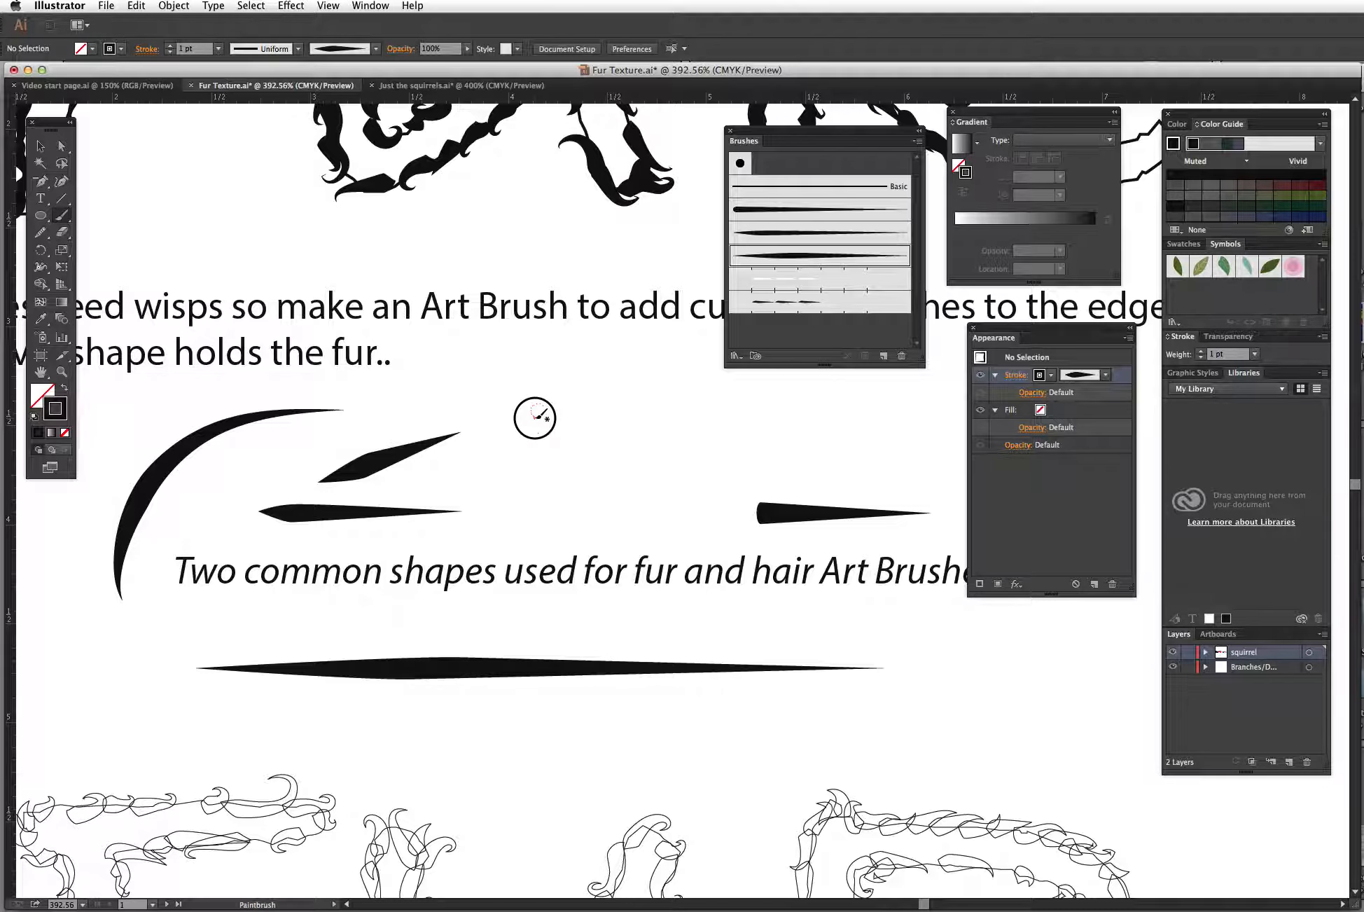
left_click_drag(537, 417, 526, 457)
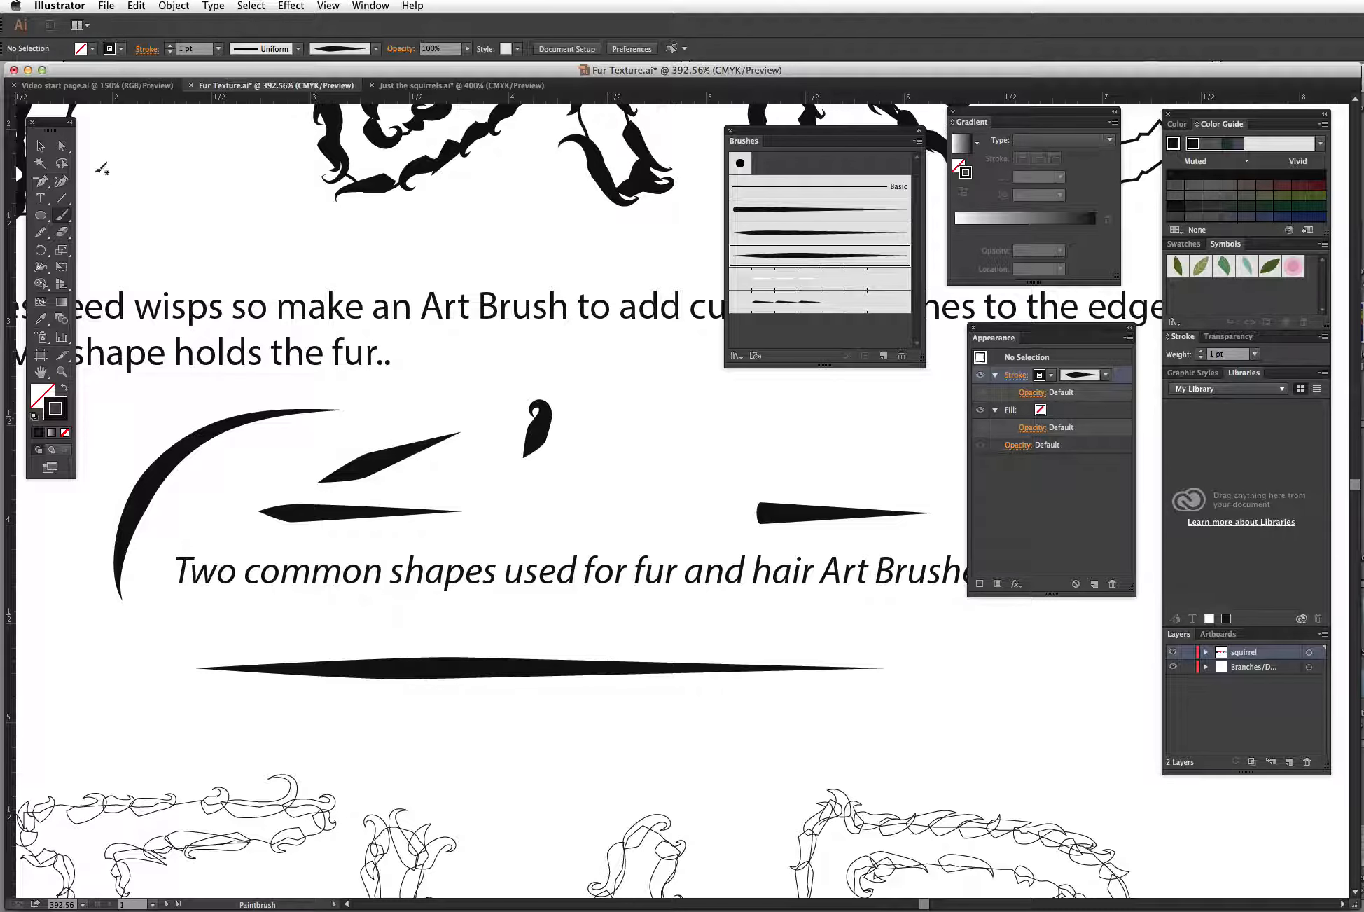
Step: Duplicate the fur-brushed F letter and place the copy below the instruction text
left_click(40, 146)
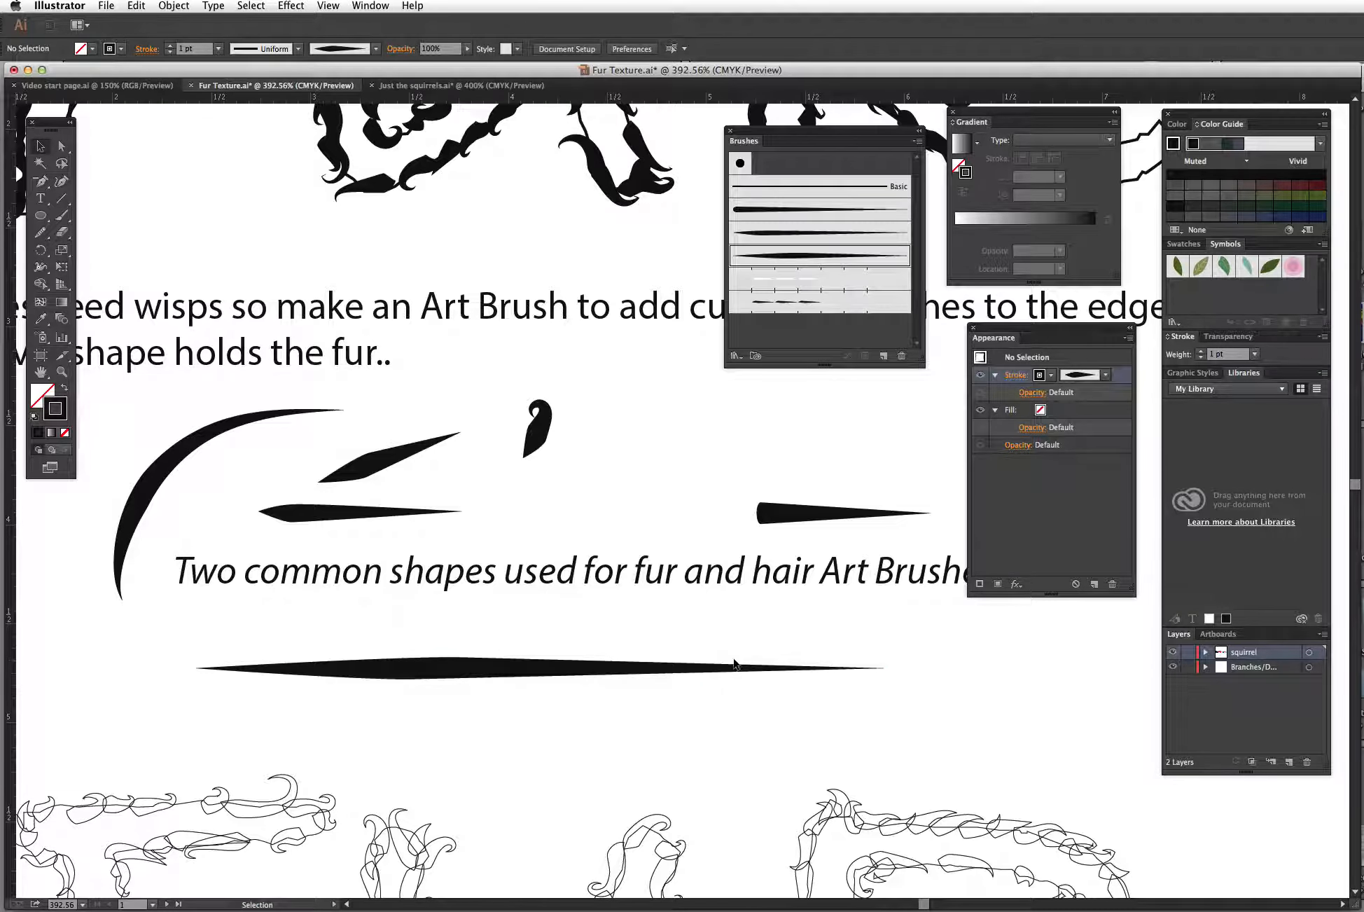
left_click_drag(579, 718, 640, 491)
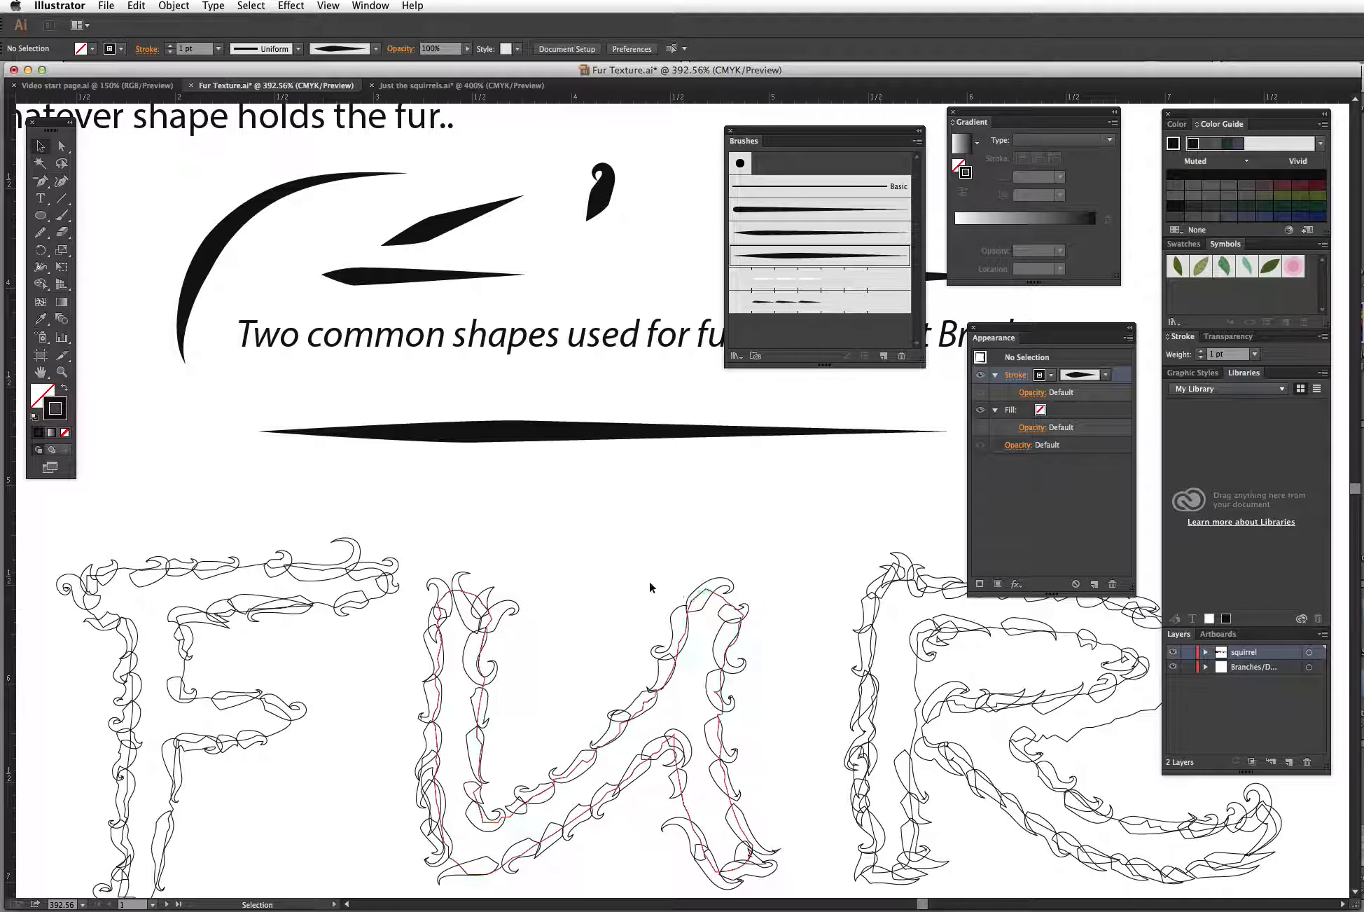
left_click_drag(618, 600, 640, 449)
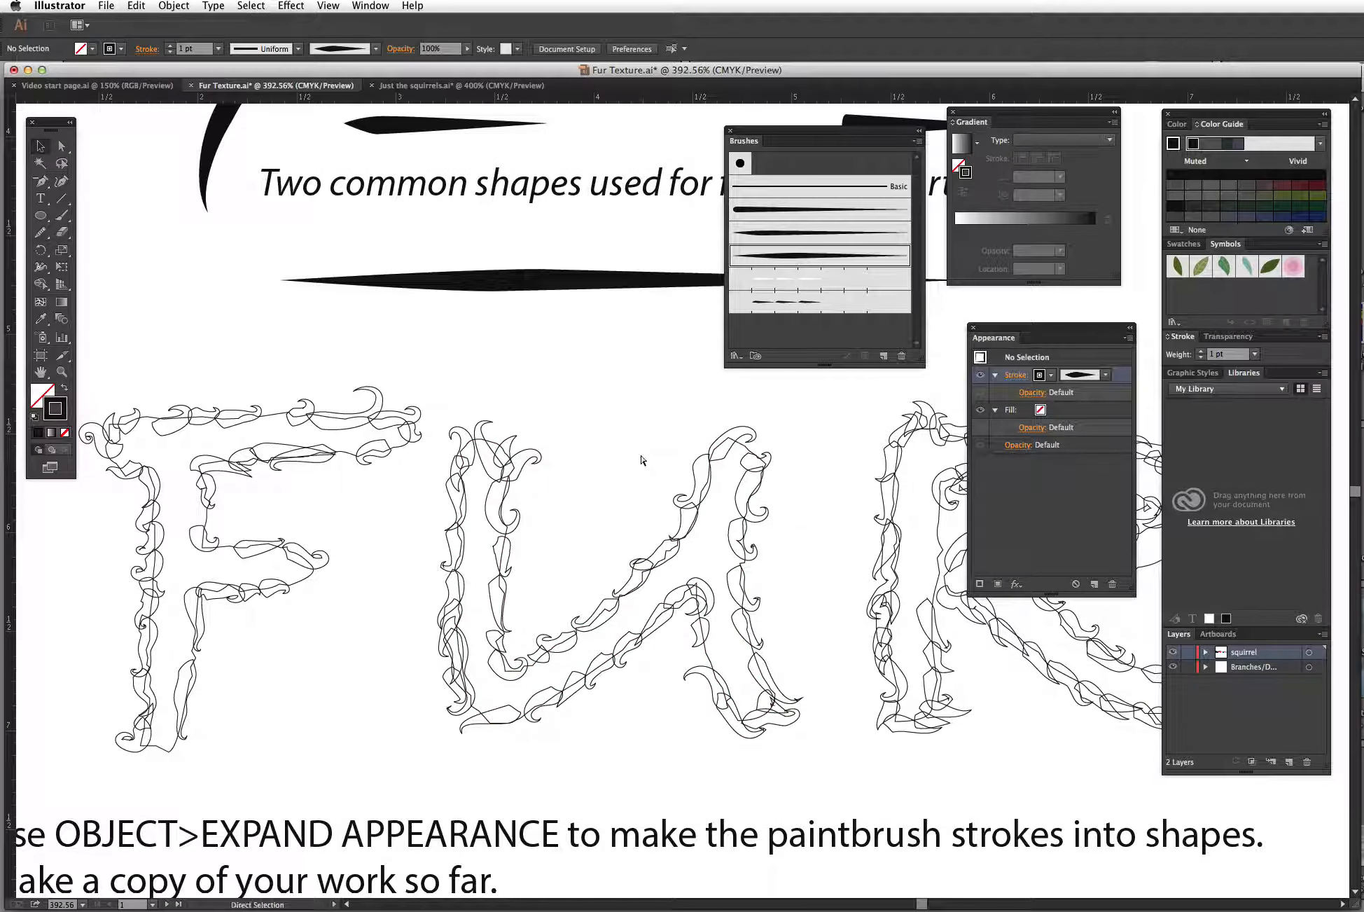
key("super+0")
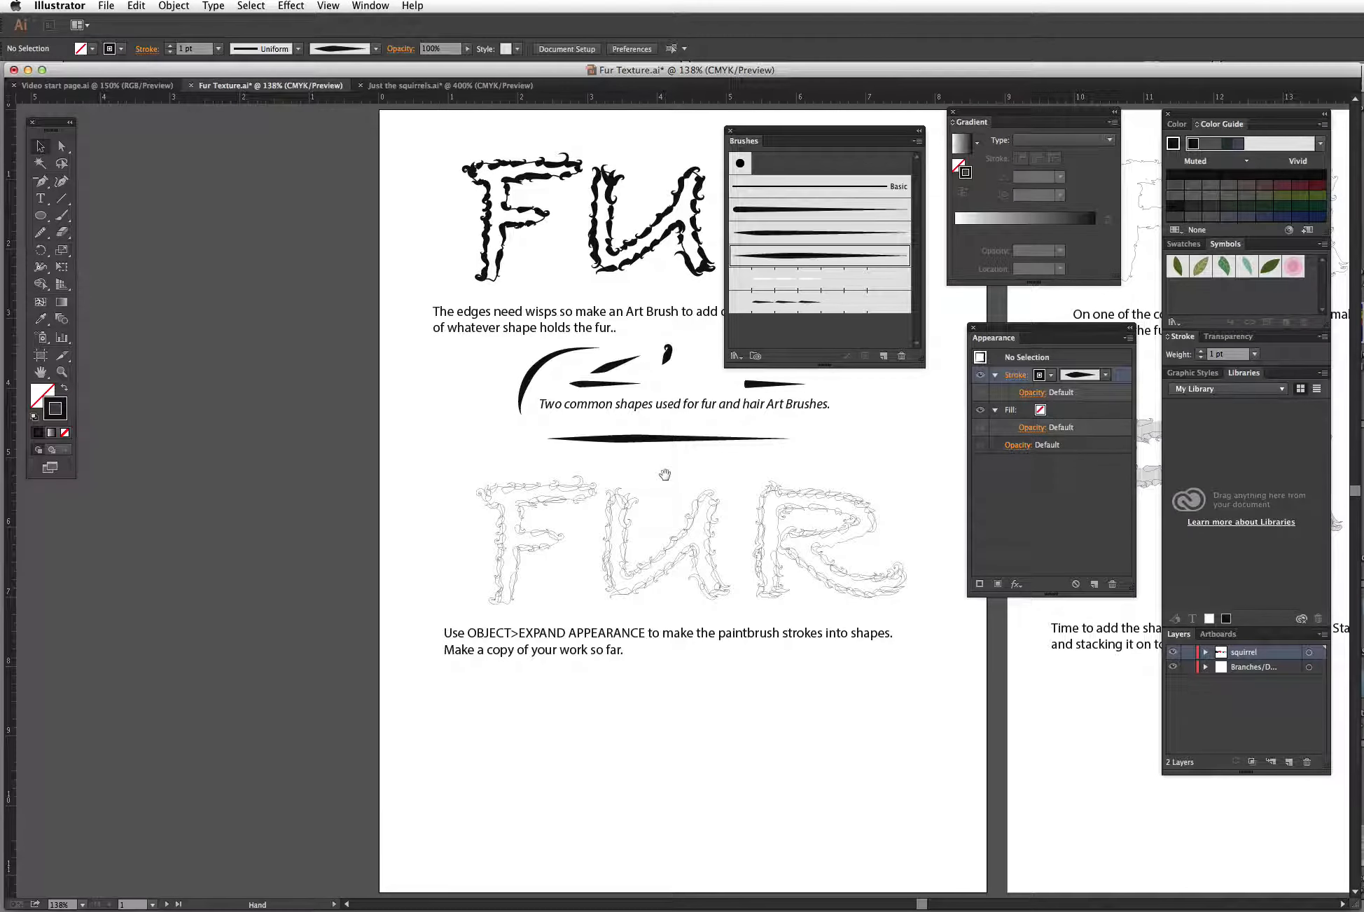
left_click_drag(665, 472, 630, 549)
left_click_drag(406, 216, 510, 292)
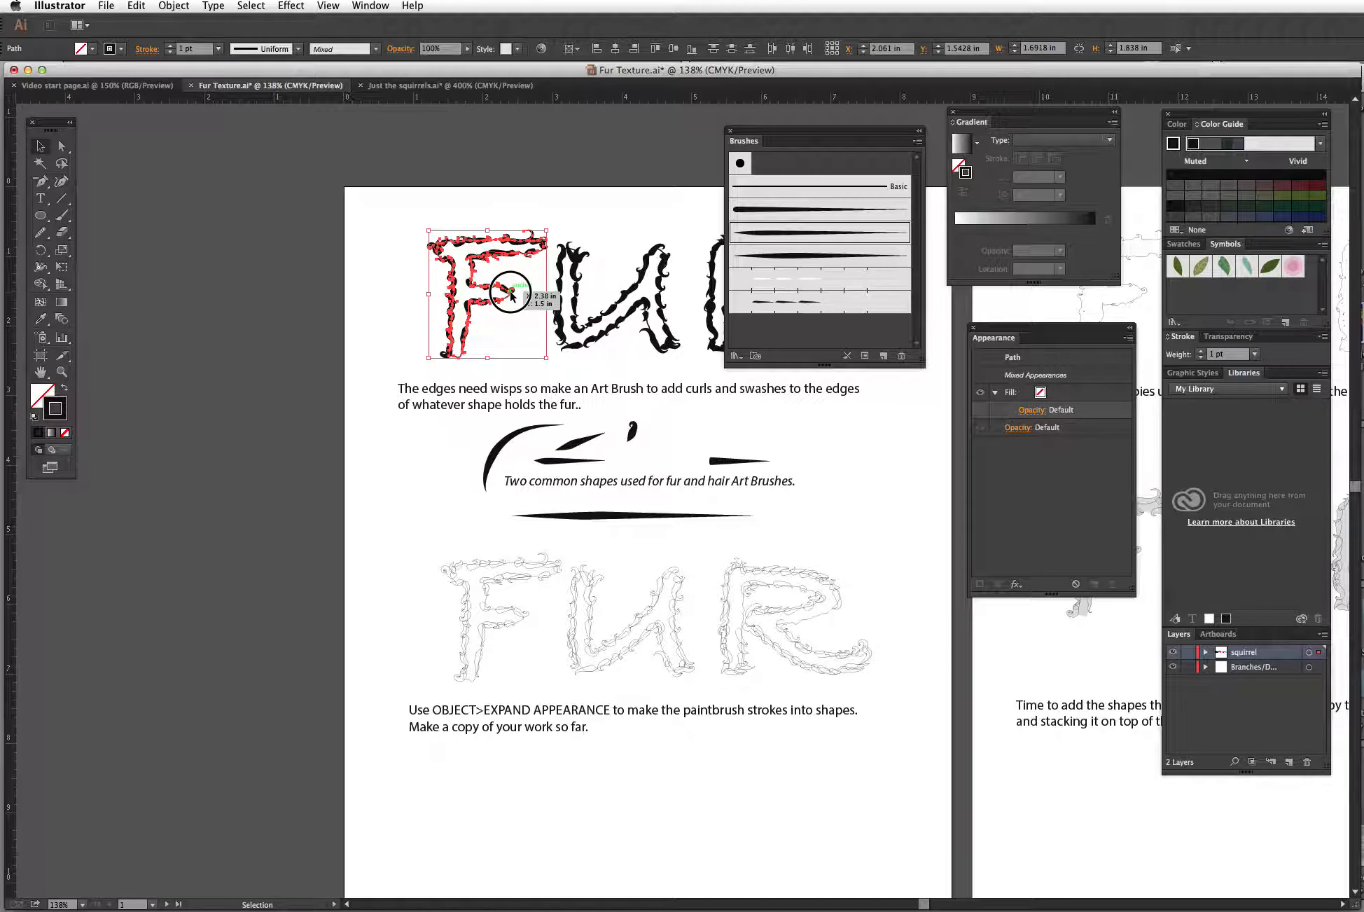
left_click_drag(394, 198, 548, 357)
mouse_move(512, 293)
left_mouse_down()
mouse_move(487, 295)
mouse_move(390, 524)
mouse_move(548, 746)
mouse_move(692, 793)
mouse_move(718, 784)
left_mouse_up()
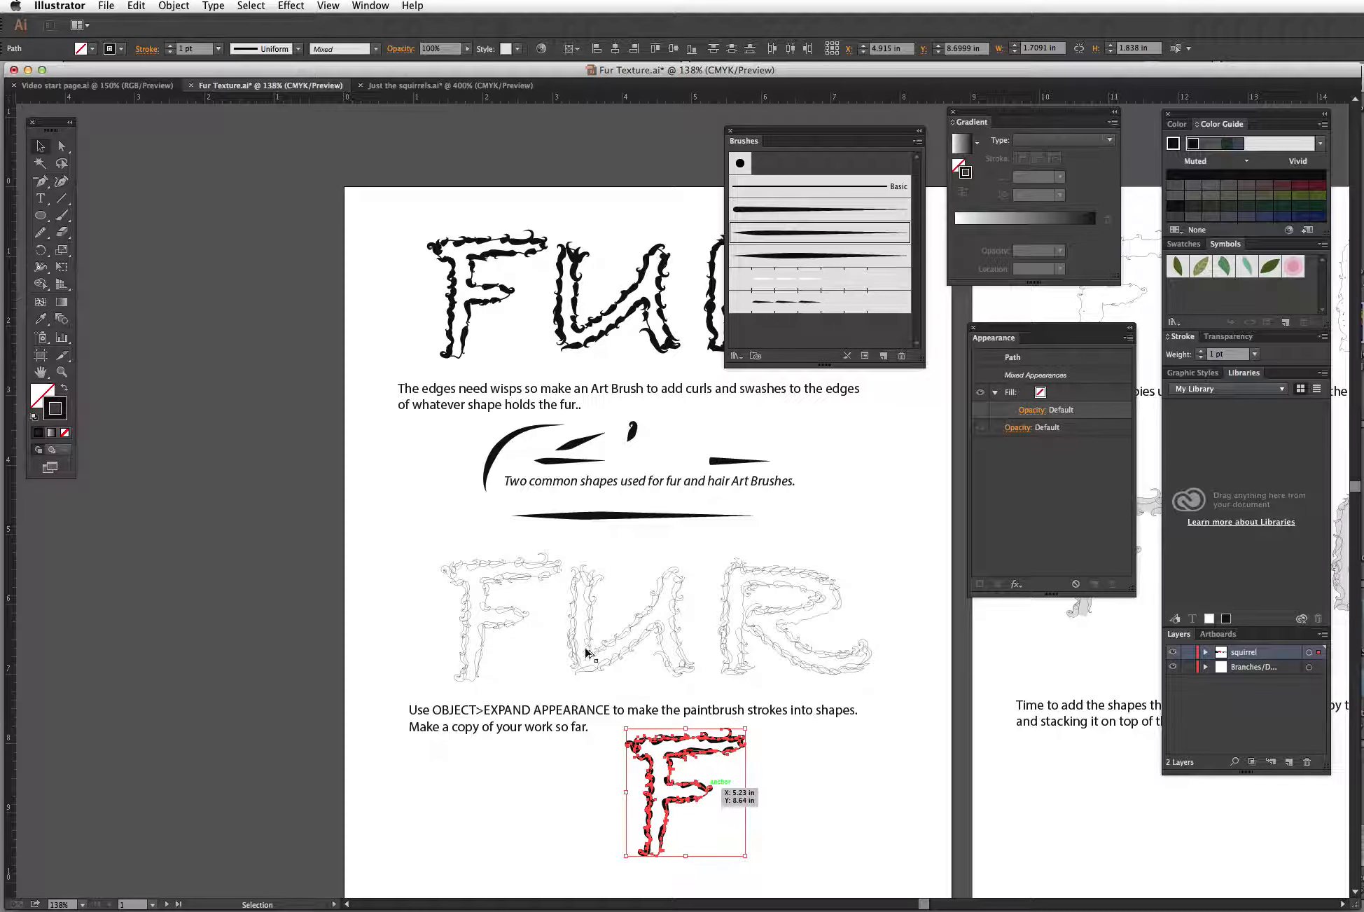
Step: Zoom in on the copied F and toggle Outline view to inspect its paths
key("z")
left_click_drag(610, 697, 793, 867)
left_click_drag(799, 742, 647, 742)
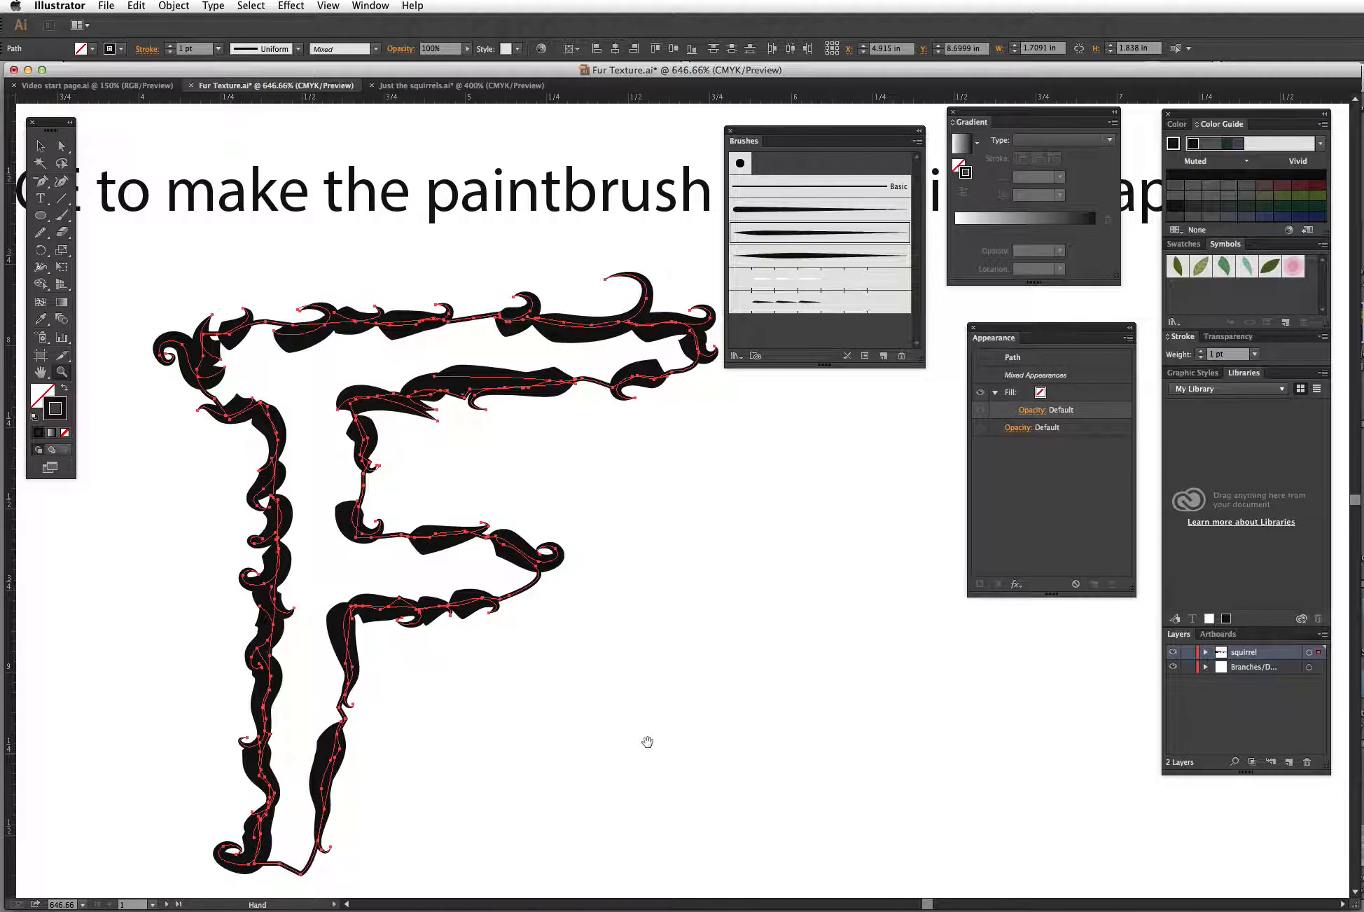
key("super+y")
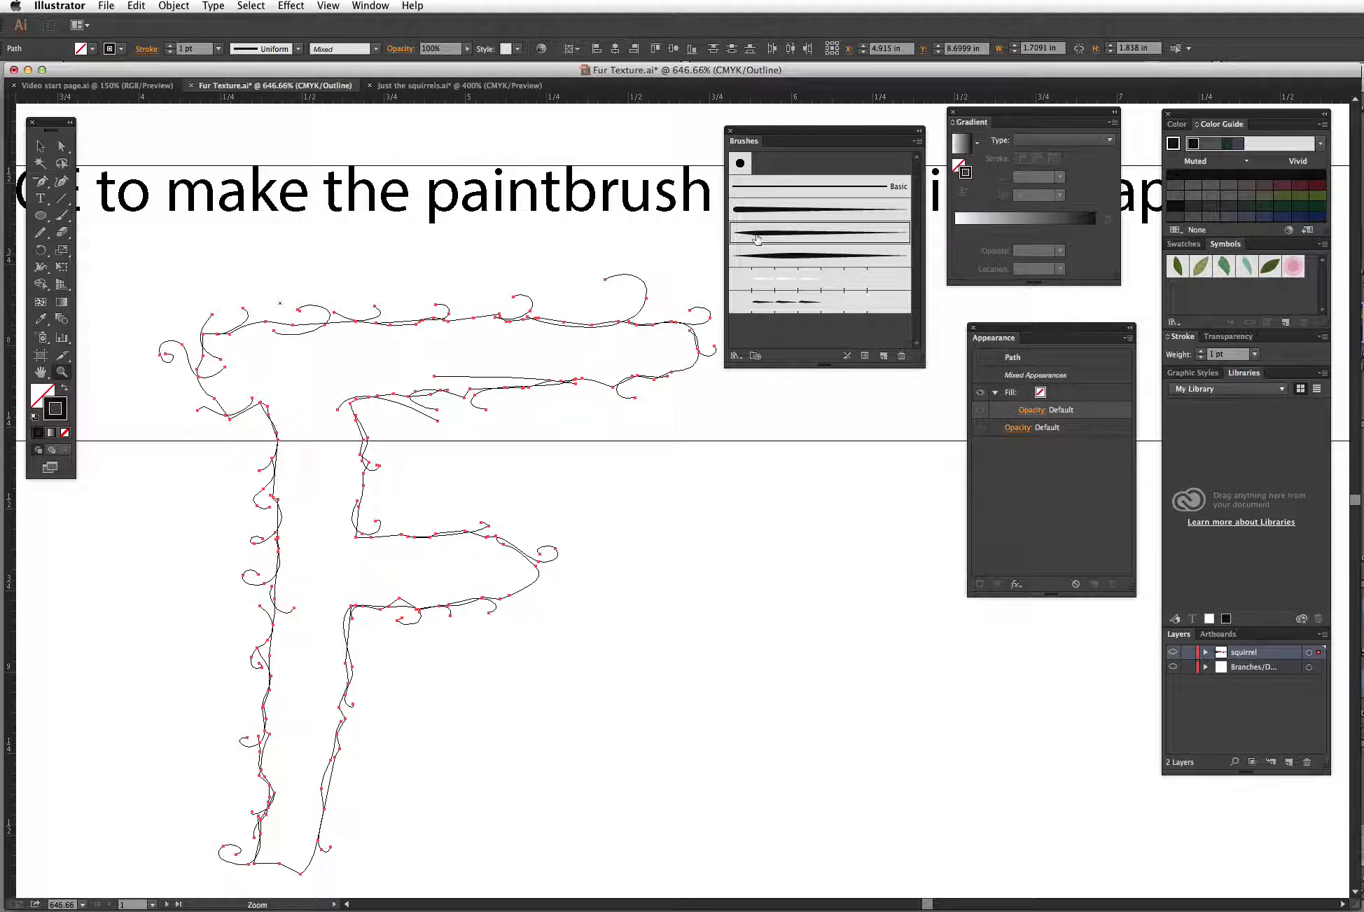
key("v")
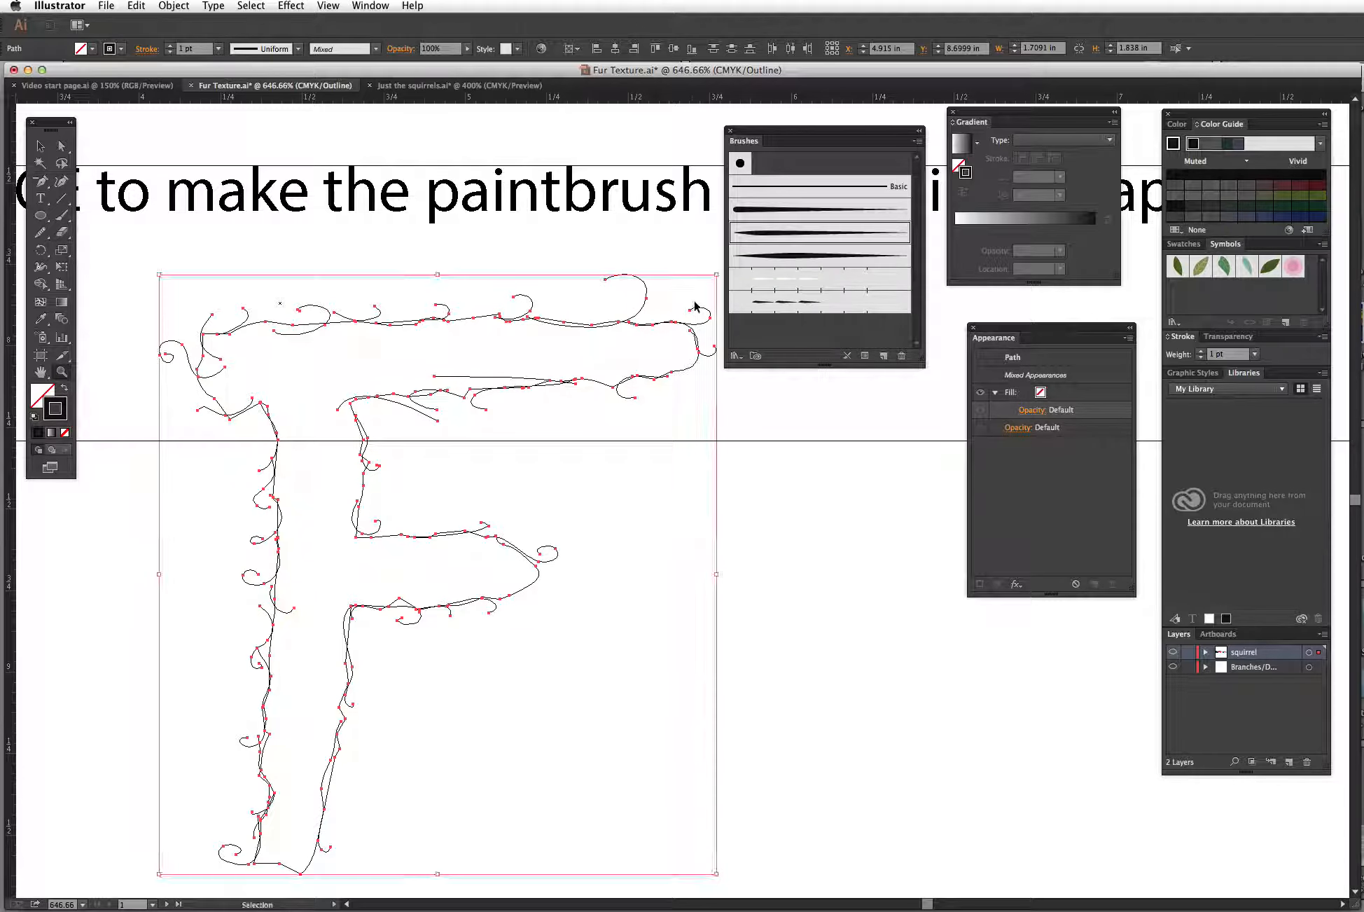
key("super+y")
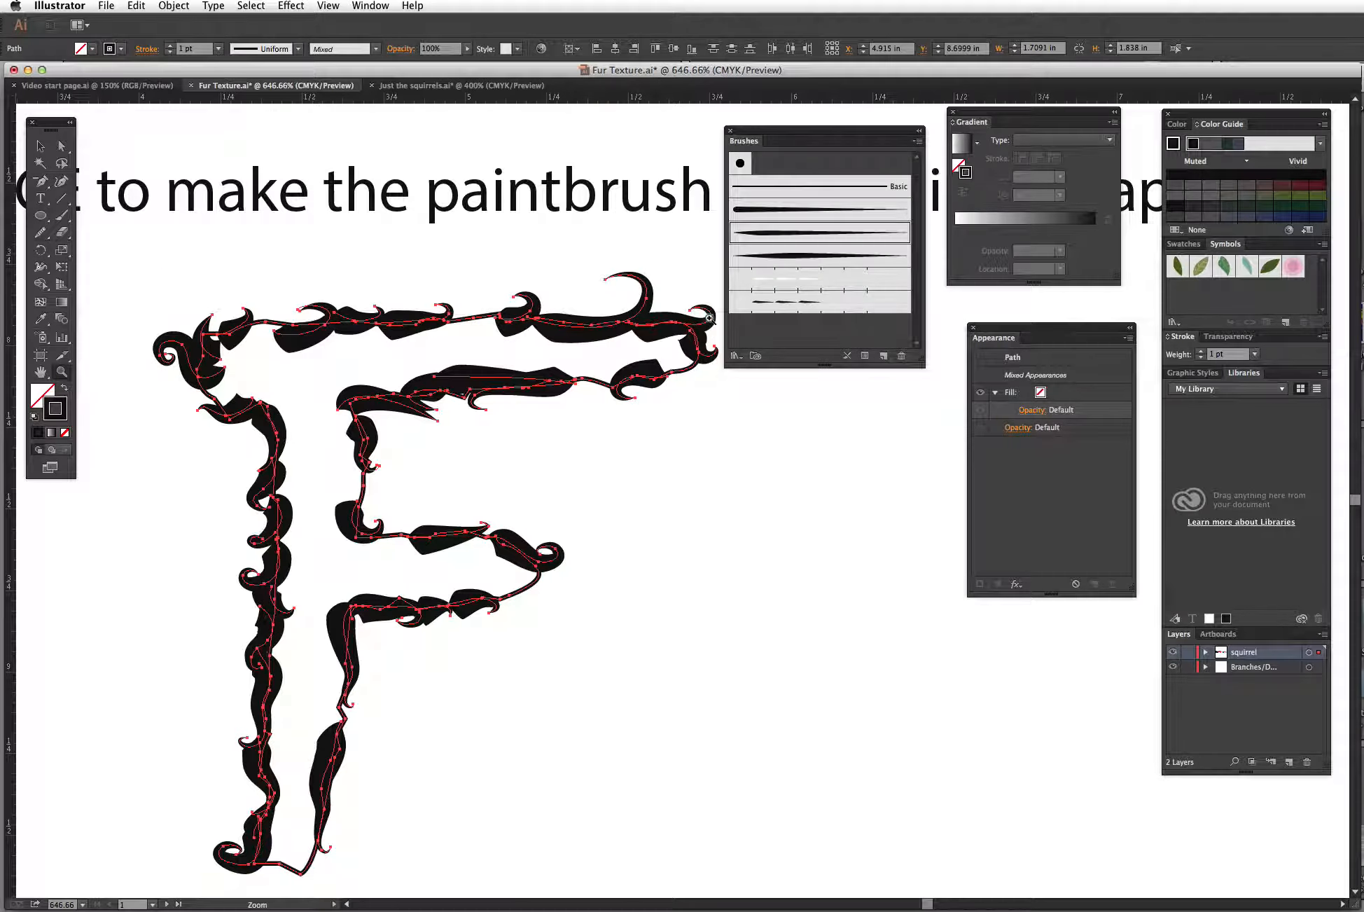
left_click(33, 145)
left_click(623, 450)
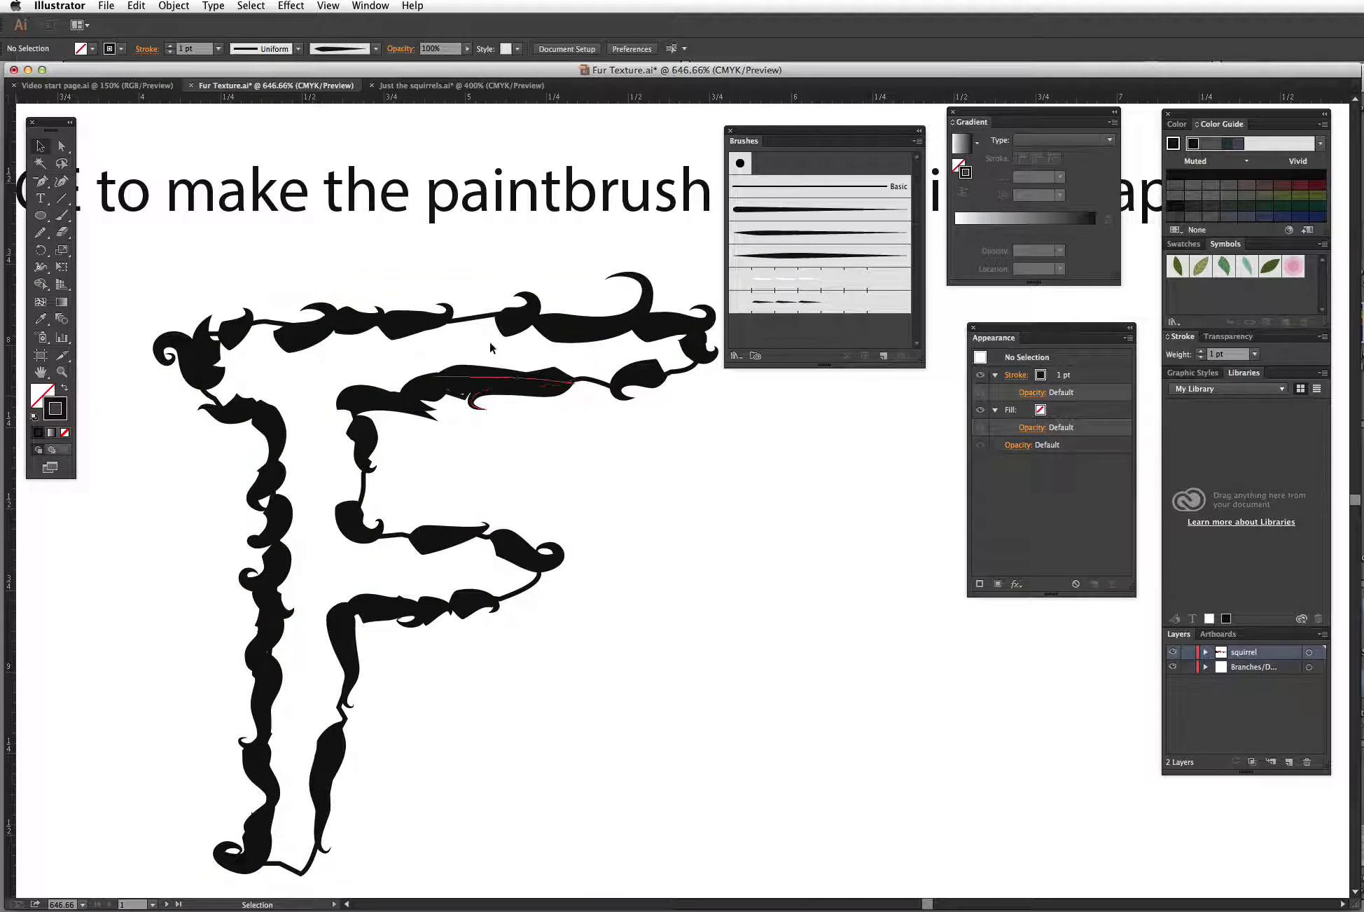
Step: Move the F's underlying base outline shape to the right, away from the fur strokes
left_click_drag(510, 363, 880, 457)
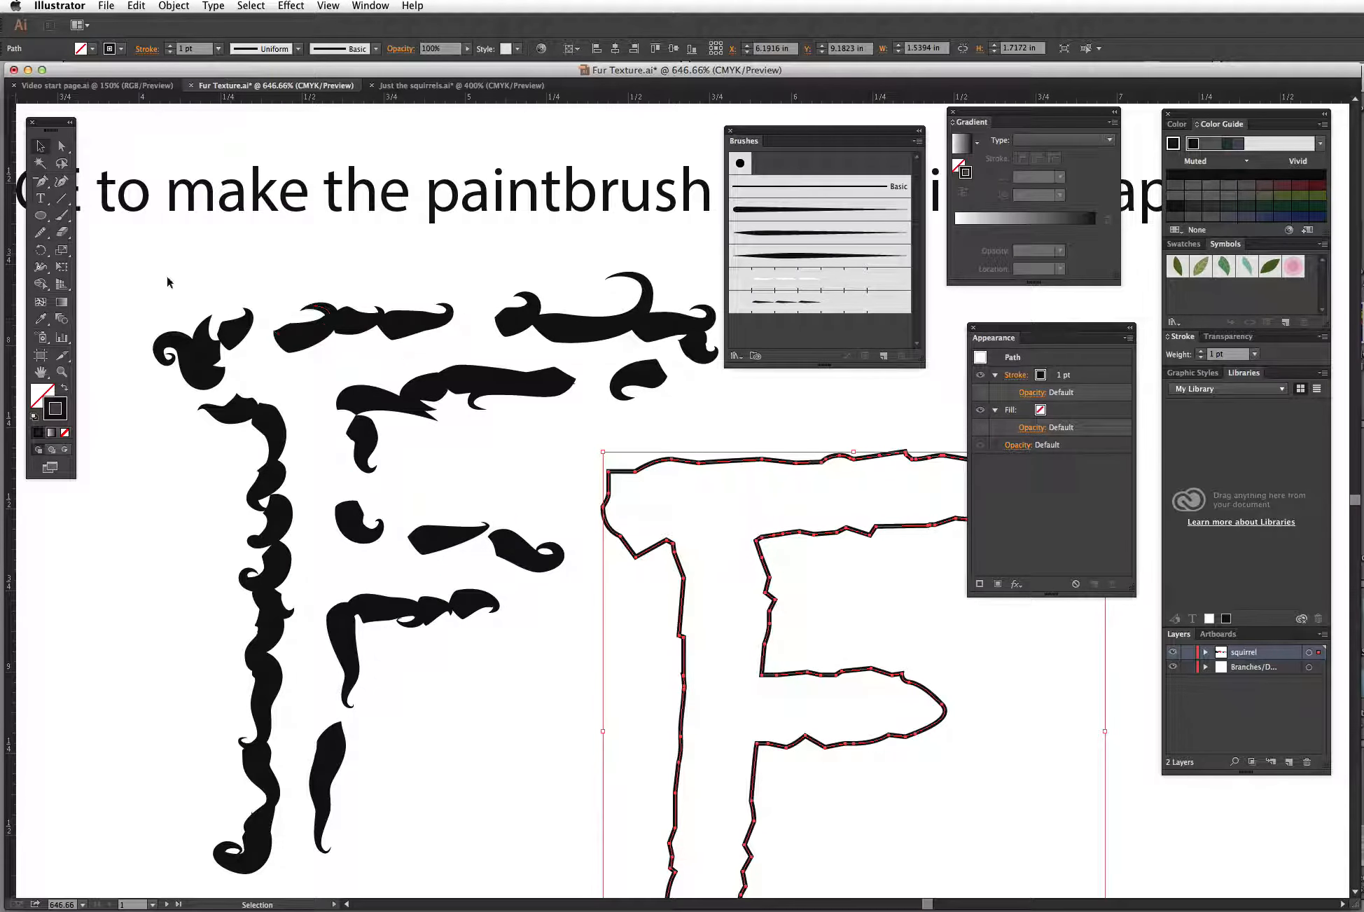
Step: Select all the fur brush strokes of the F and expand their appearance into shapes
mouse_move(140, 295)
left_mouse_down()
mouse_move(231, 326)
mouse_move(482, 548)
mouse_move(496, 776)
mouse_move(548, 856)
left_mouse_up()
left_click(682, 324, "shift")
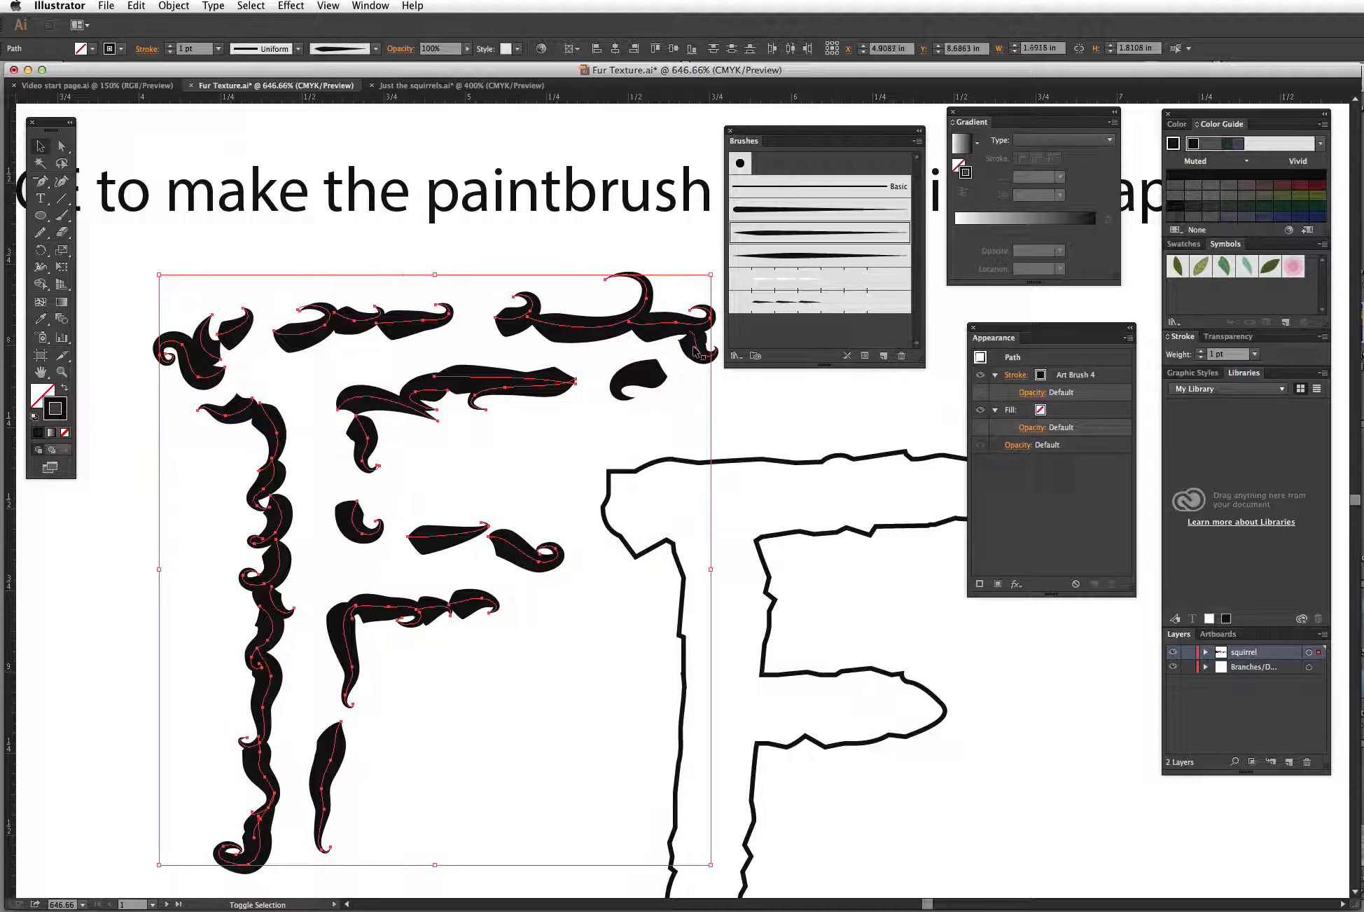
left_click(664, 372, "shift")
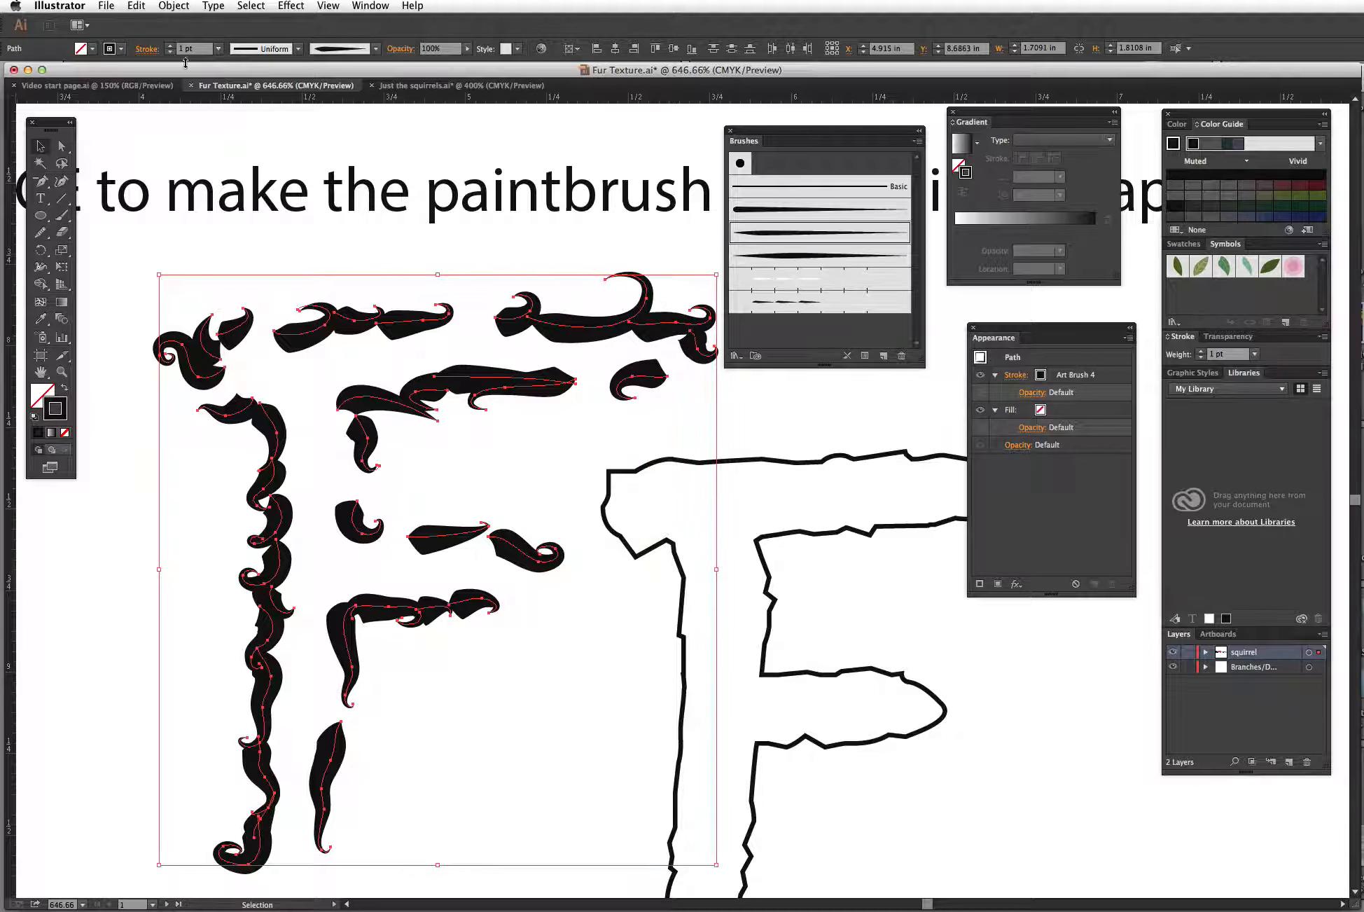
left_click(176, 7)
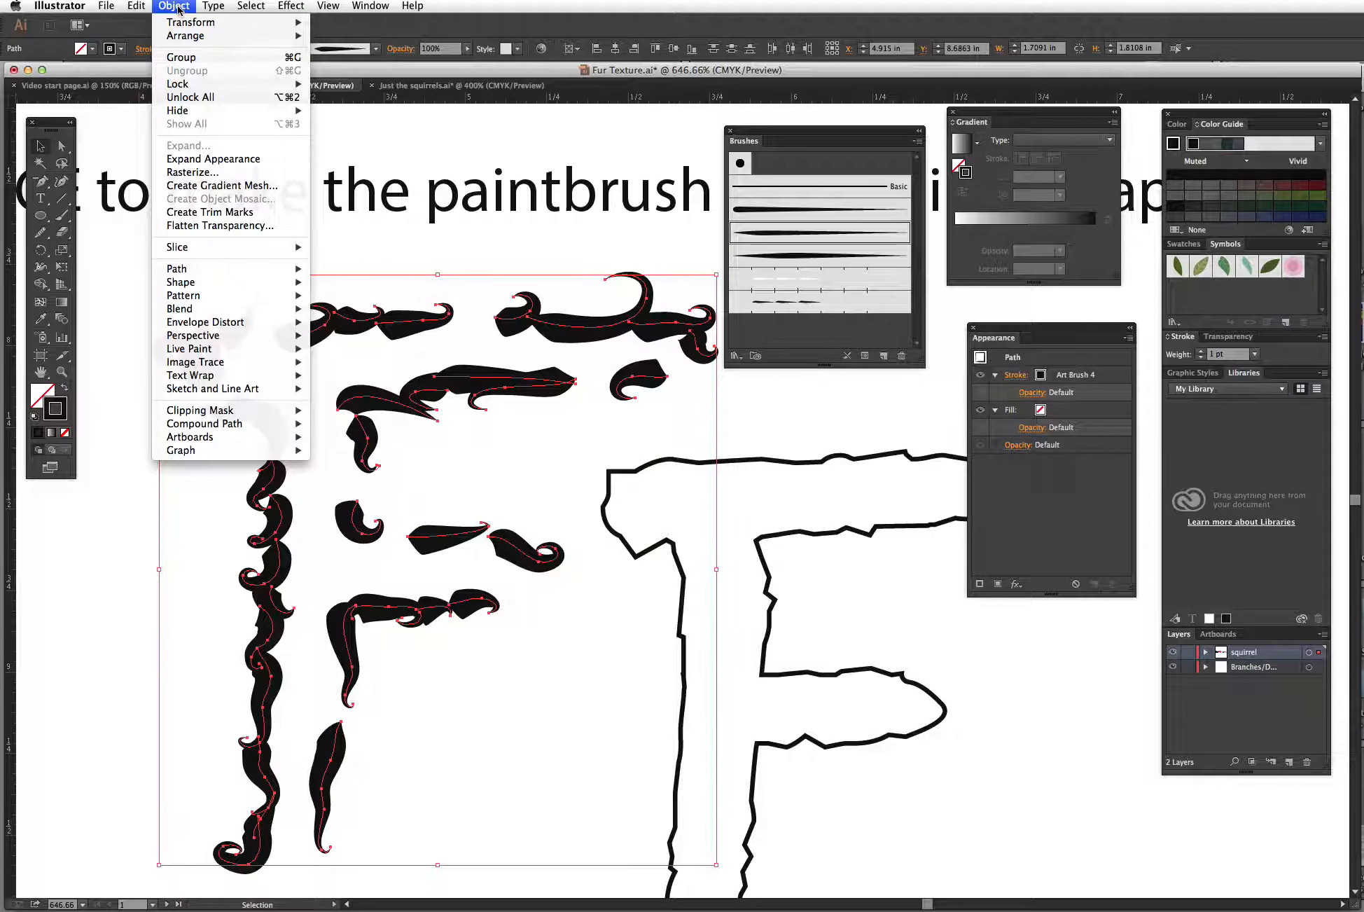
left_click(229, 162)
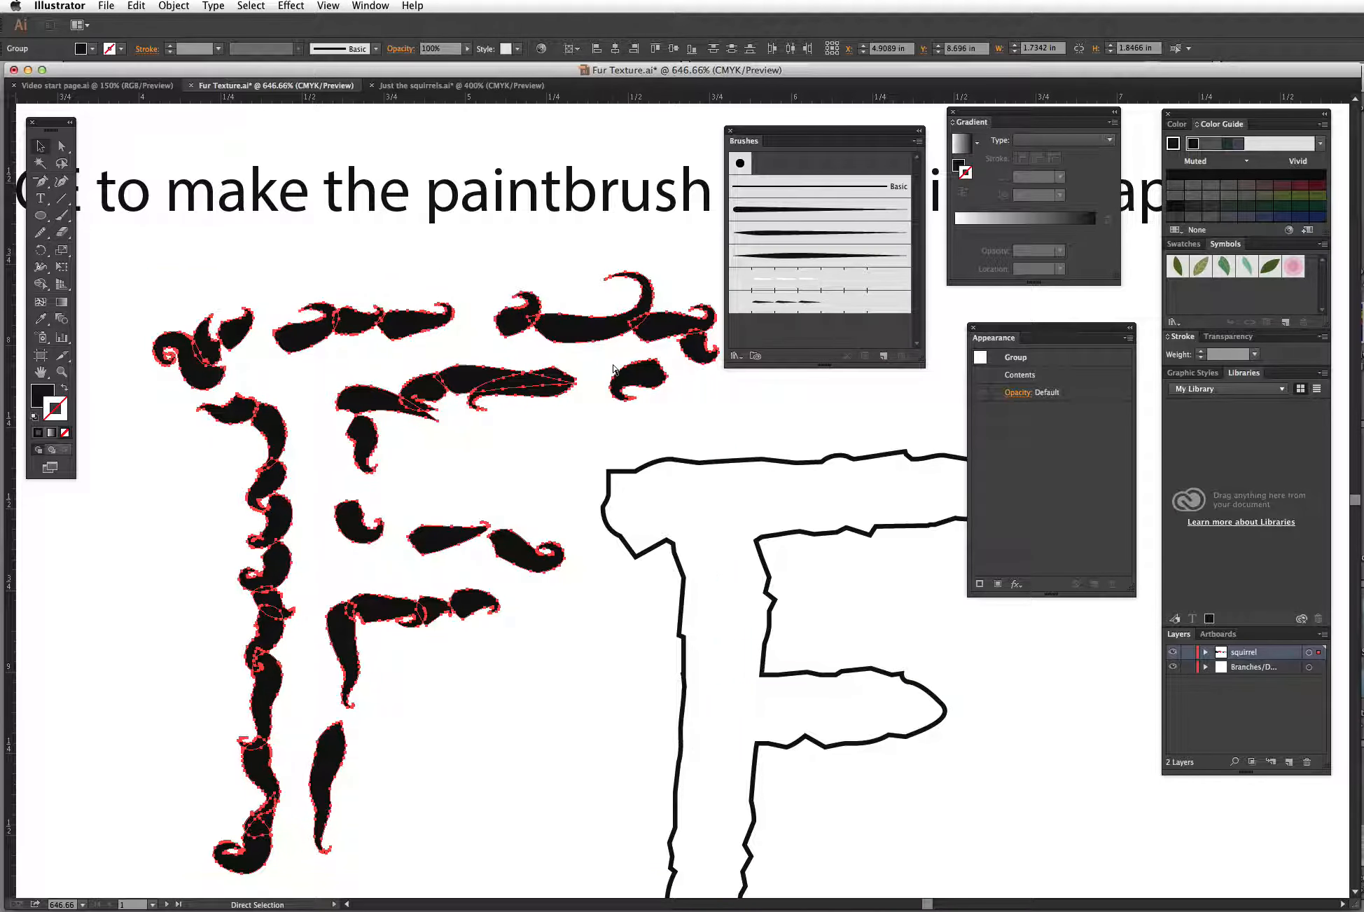
Step: Survey the expanded lettering copies across the artboards, switching between Outline and Preview views
key("super+y")
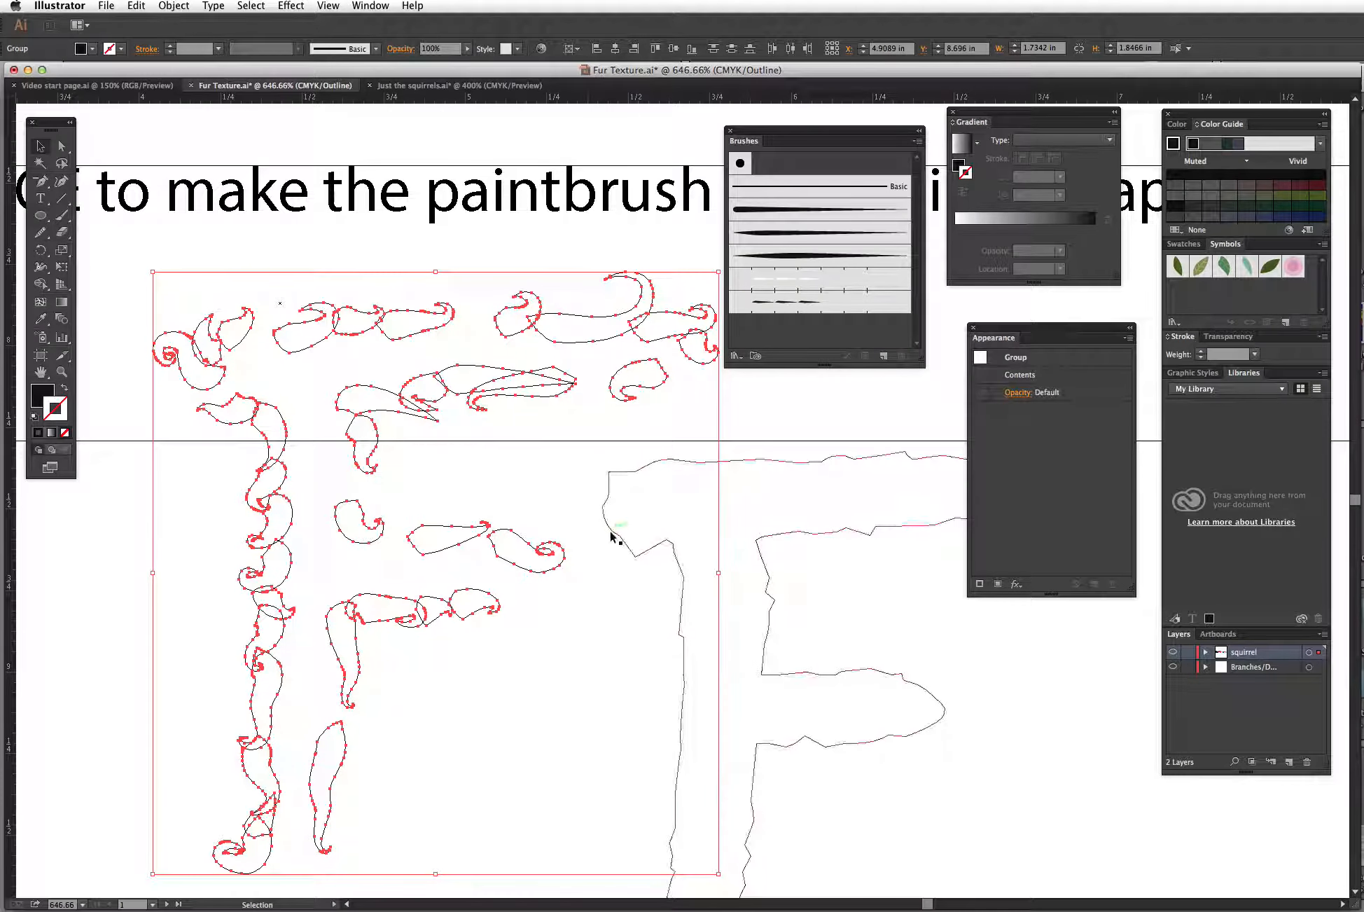
key("super+minus")
key("super+minus")
key("super+minus")
key("super+minus")
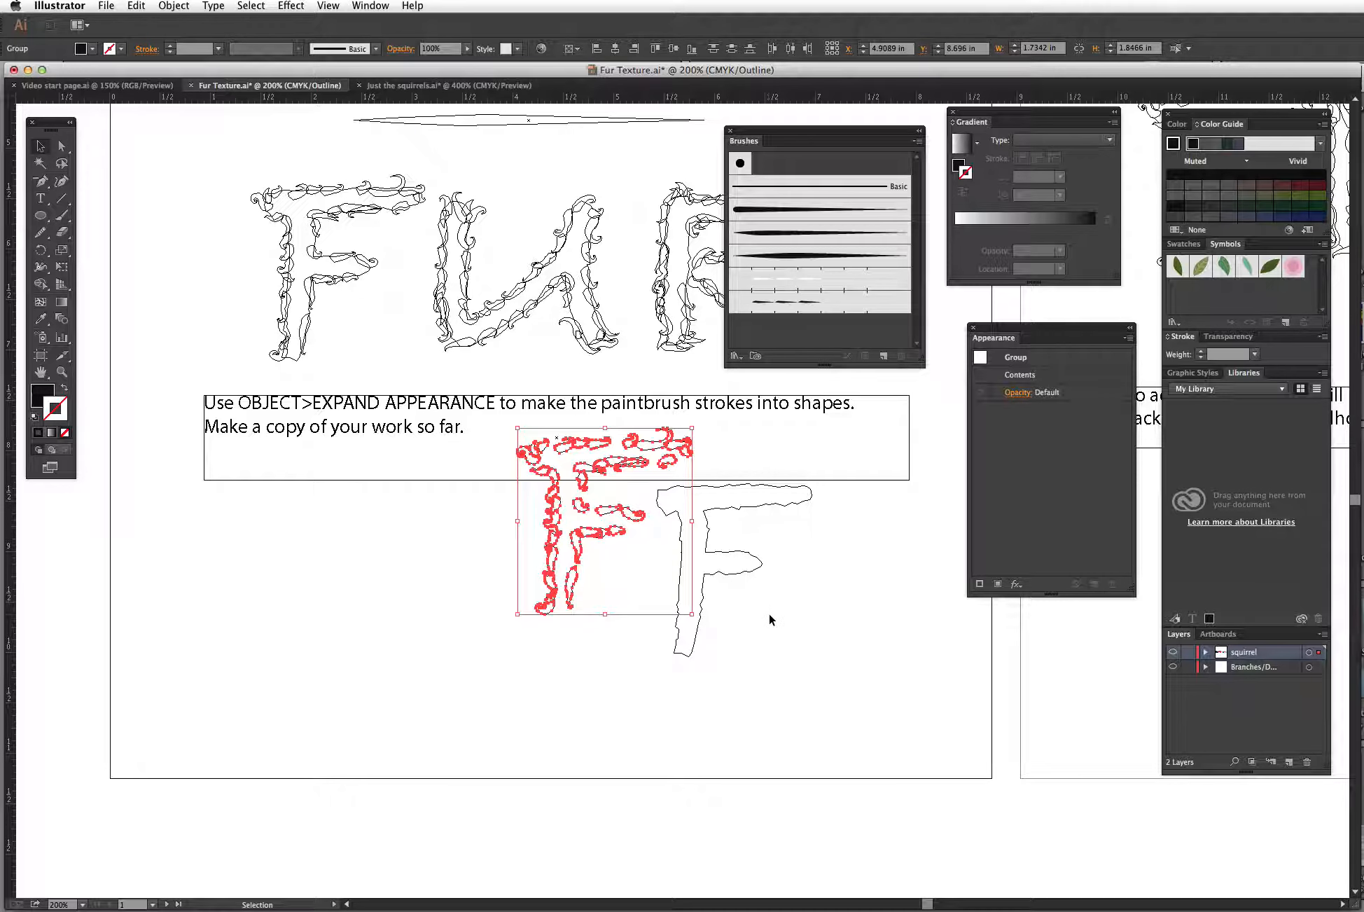
left_click_drag(786, 593, 652, 708)
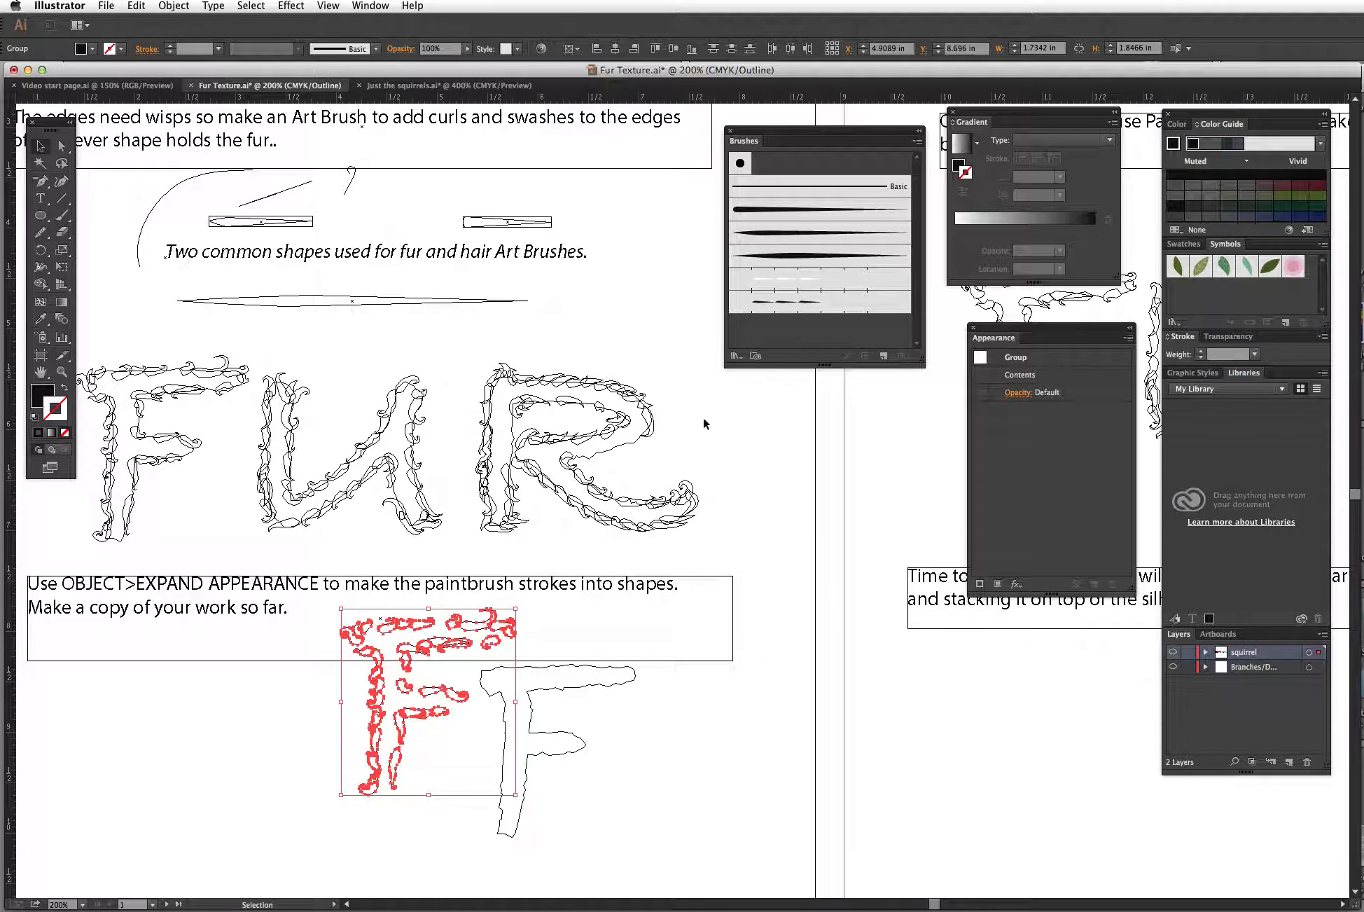
key("space")
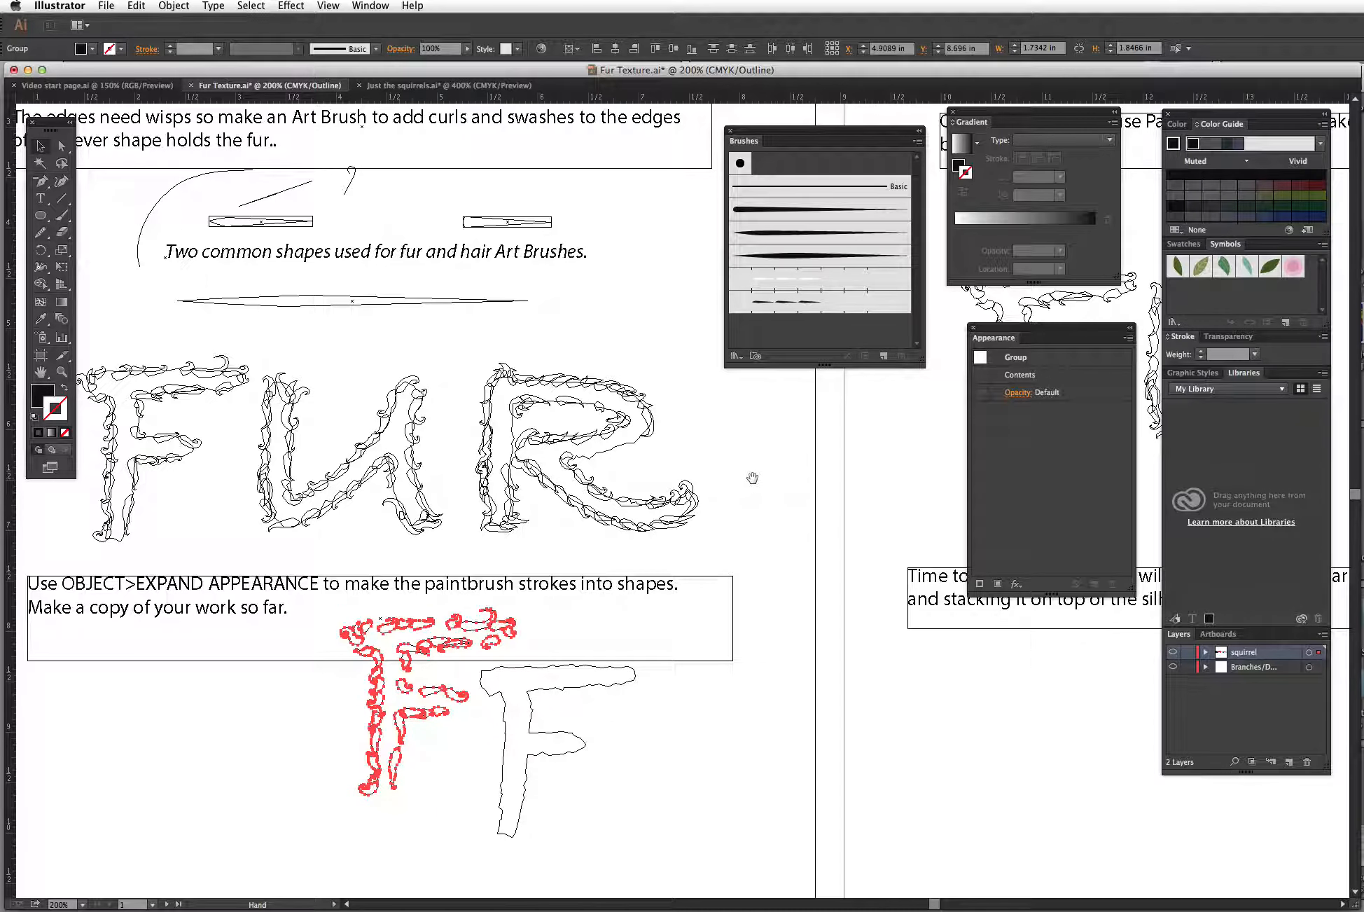
left_click_drag(752, 478, 557, 609)
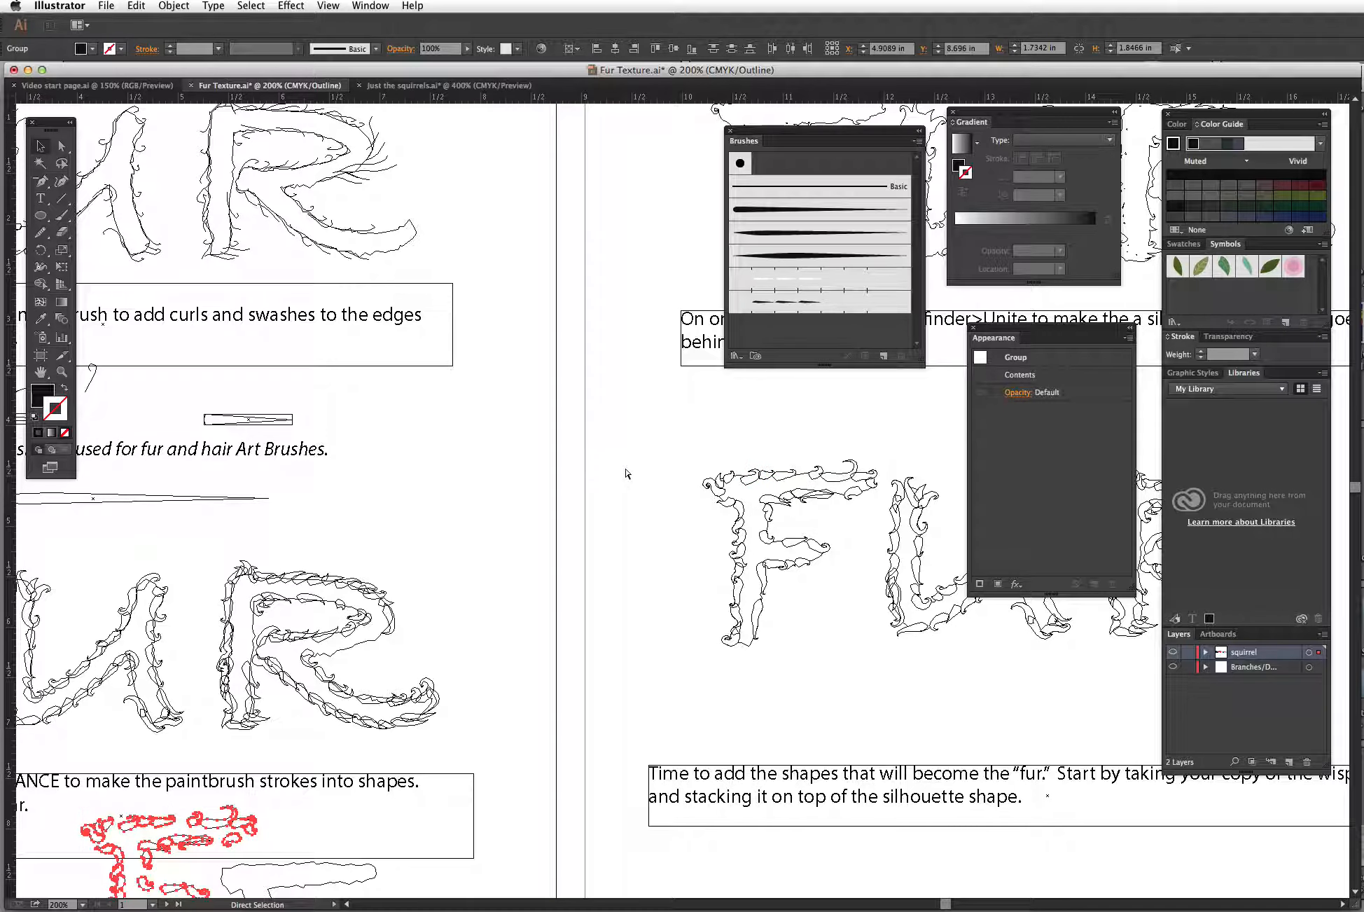
key("super+y")
left_click_drag(842, 411, 353, 502)
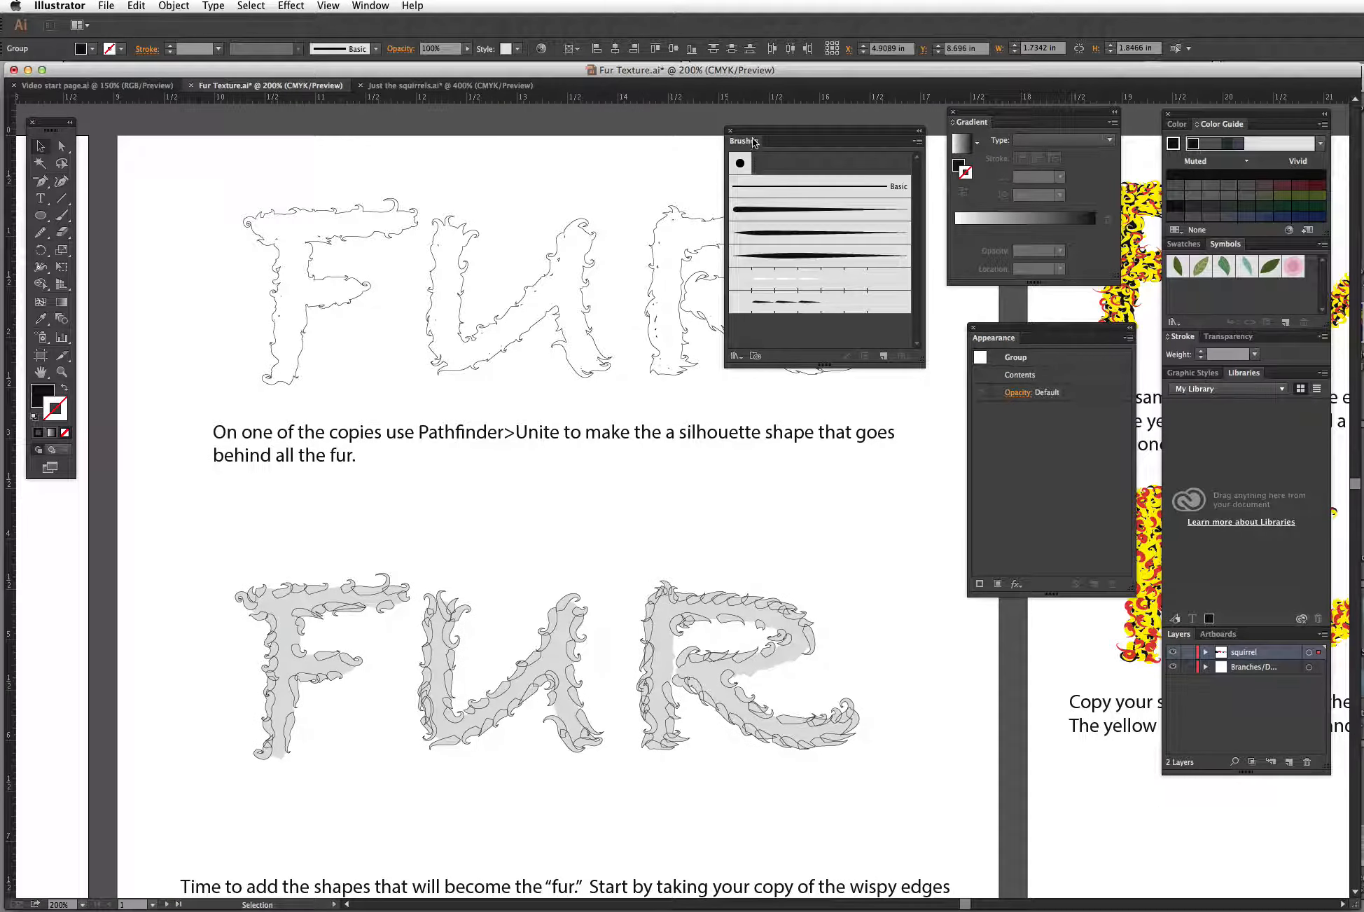
left_click_drag(754, 142, 916, 114)
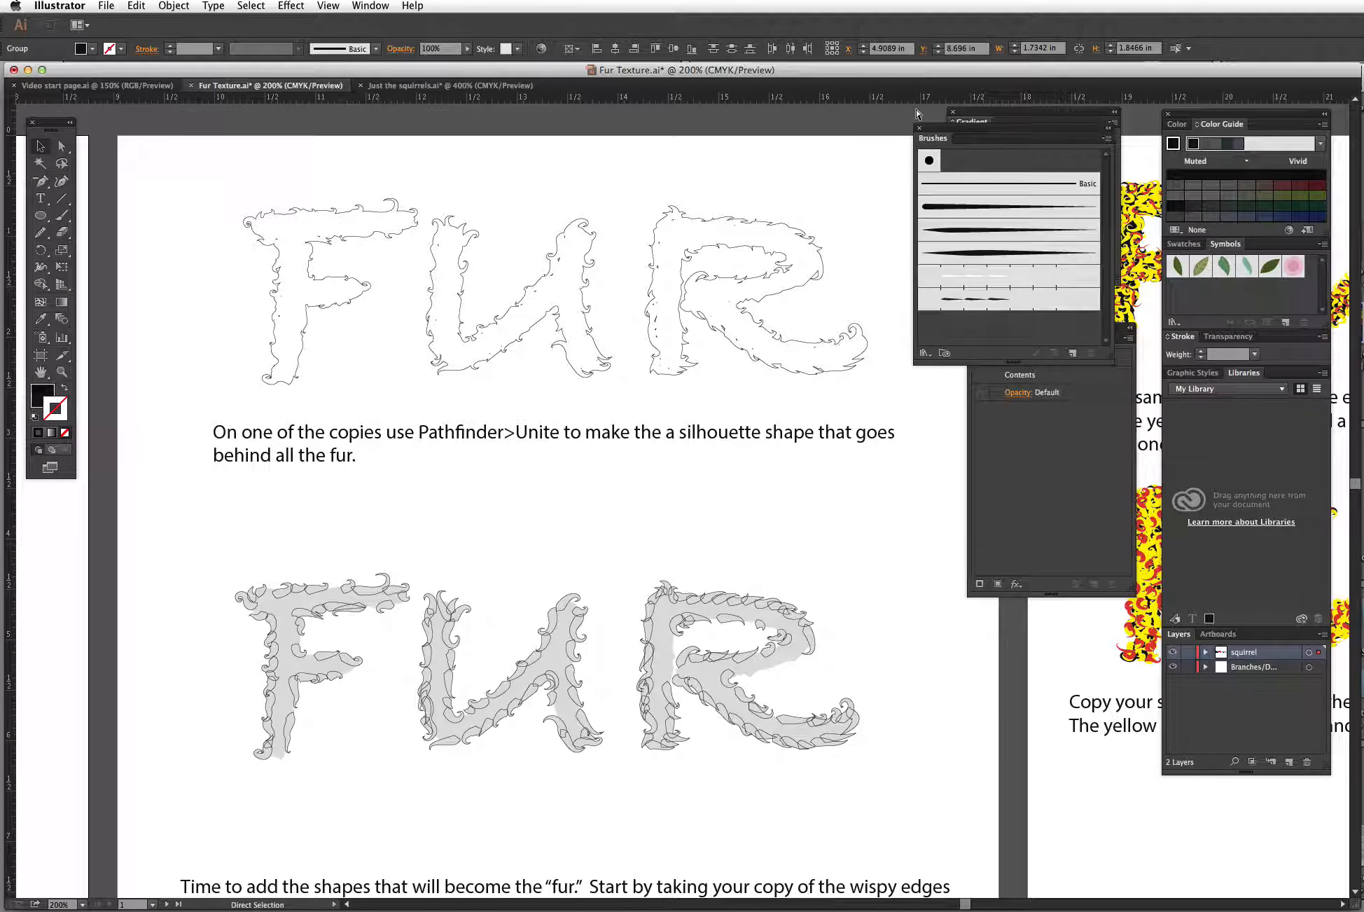
Step: Duplicate the expanded FUR lettering and place the copy above the artboards
key("super+minus")
key("super+minus")
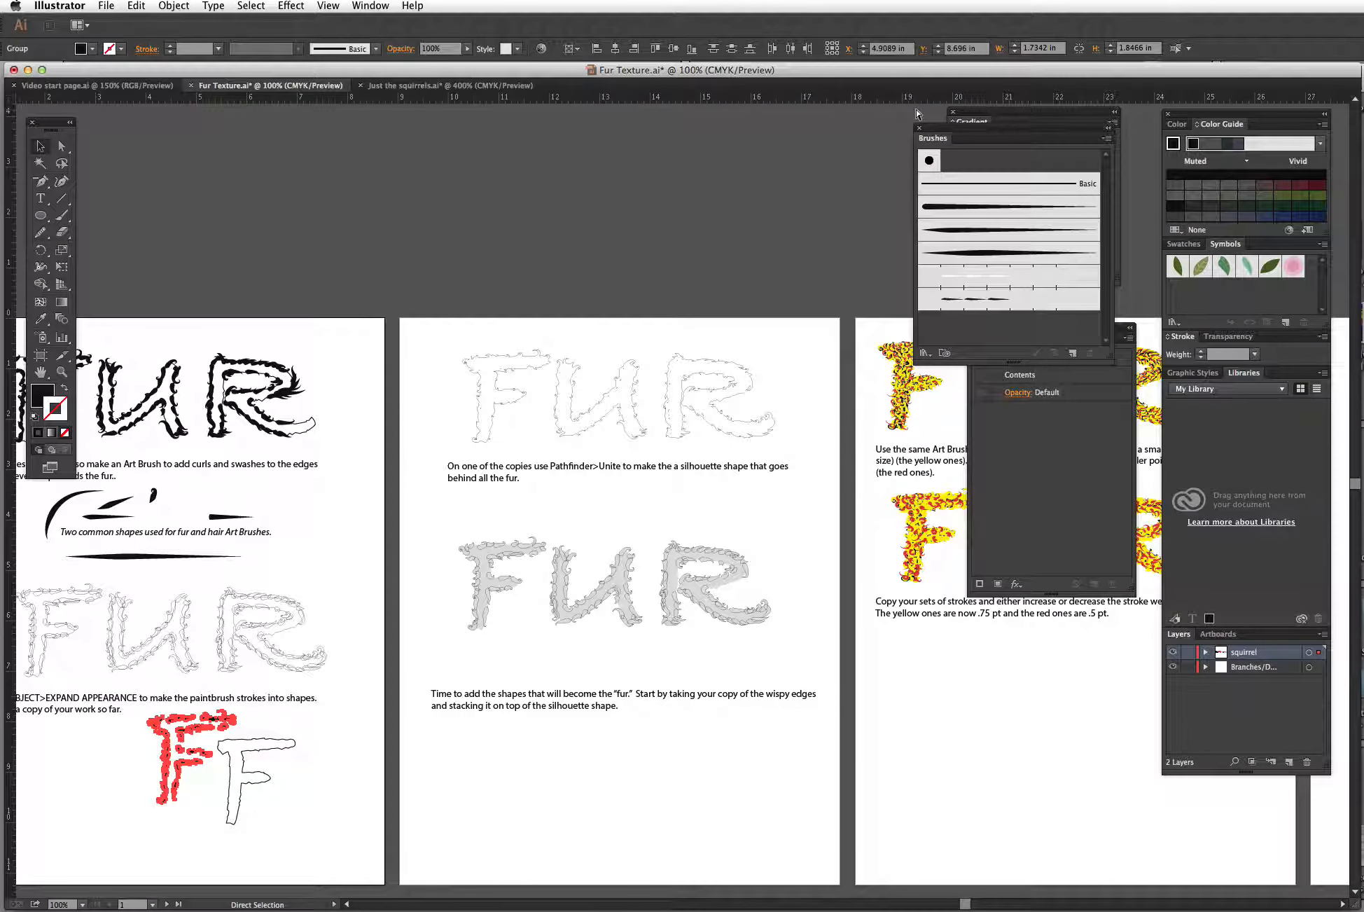
key("v")
left_click(308, 745)
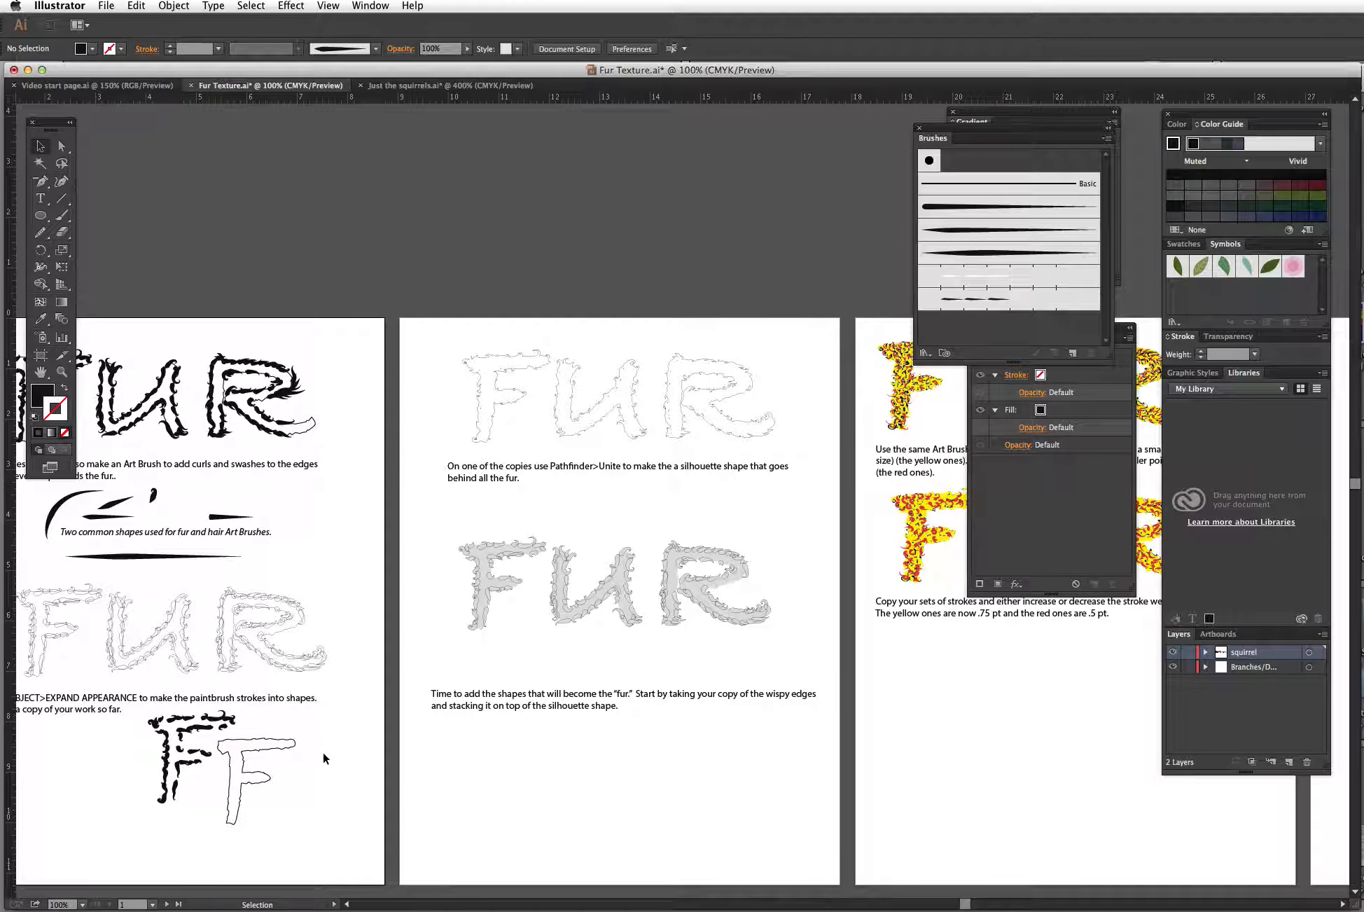
key("space")
left_click_drag(348, 748, 460, 674)
left_click_drag(115, 519, 445, 600)
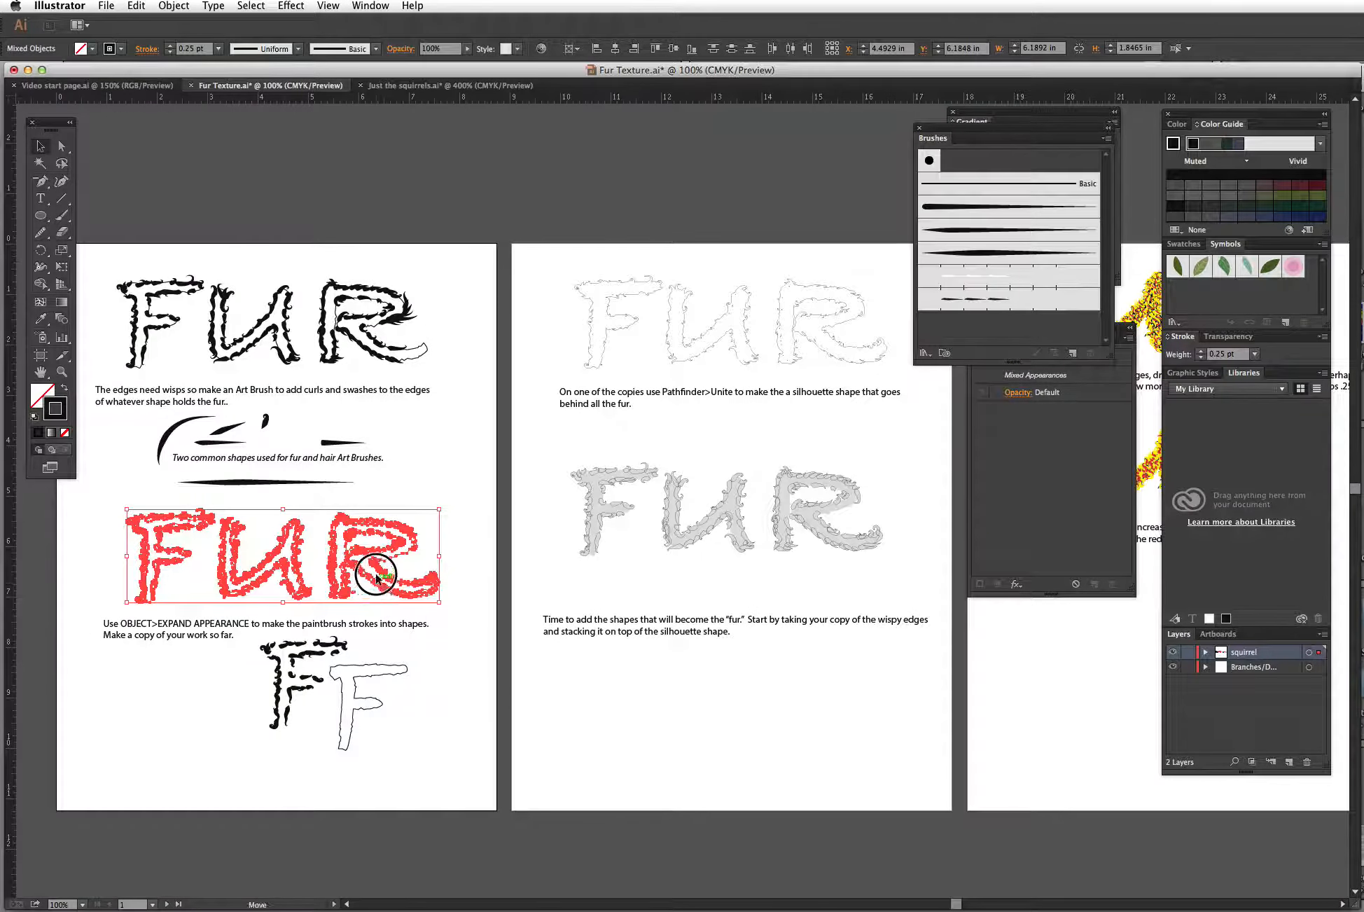
left_click_drag(365, 560, 815, 175)
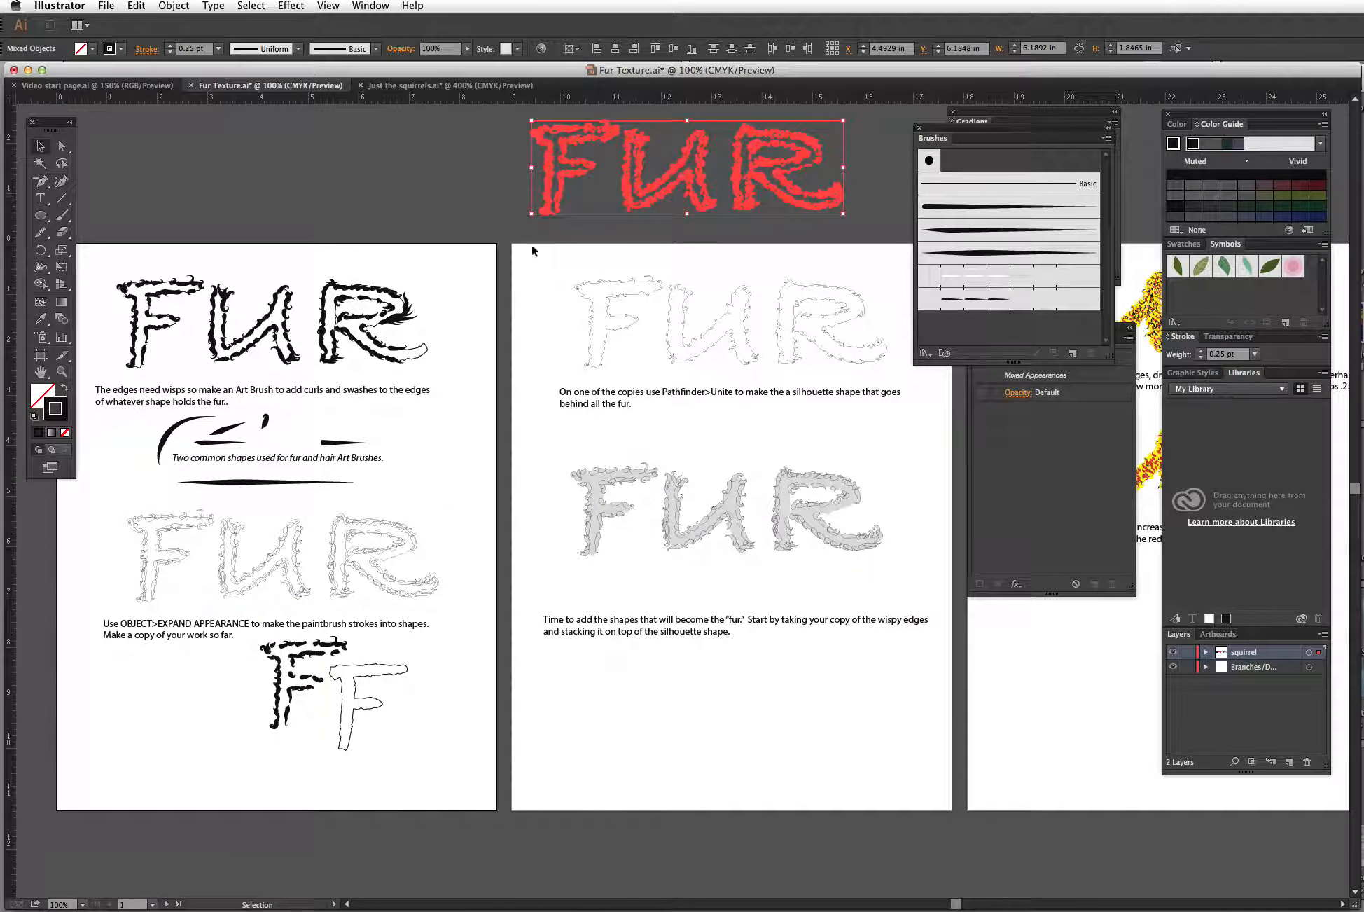
Step: Turn on Overprint Preview and deselect the copy
left_click_drag(707, 718, 615, 798)
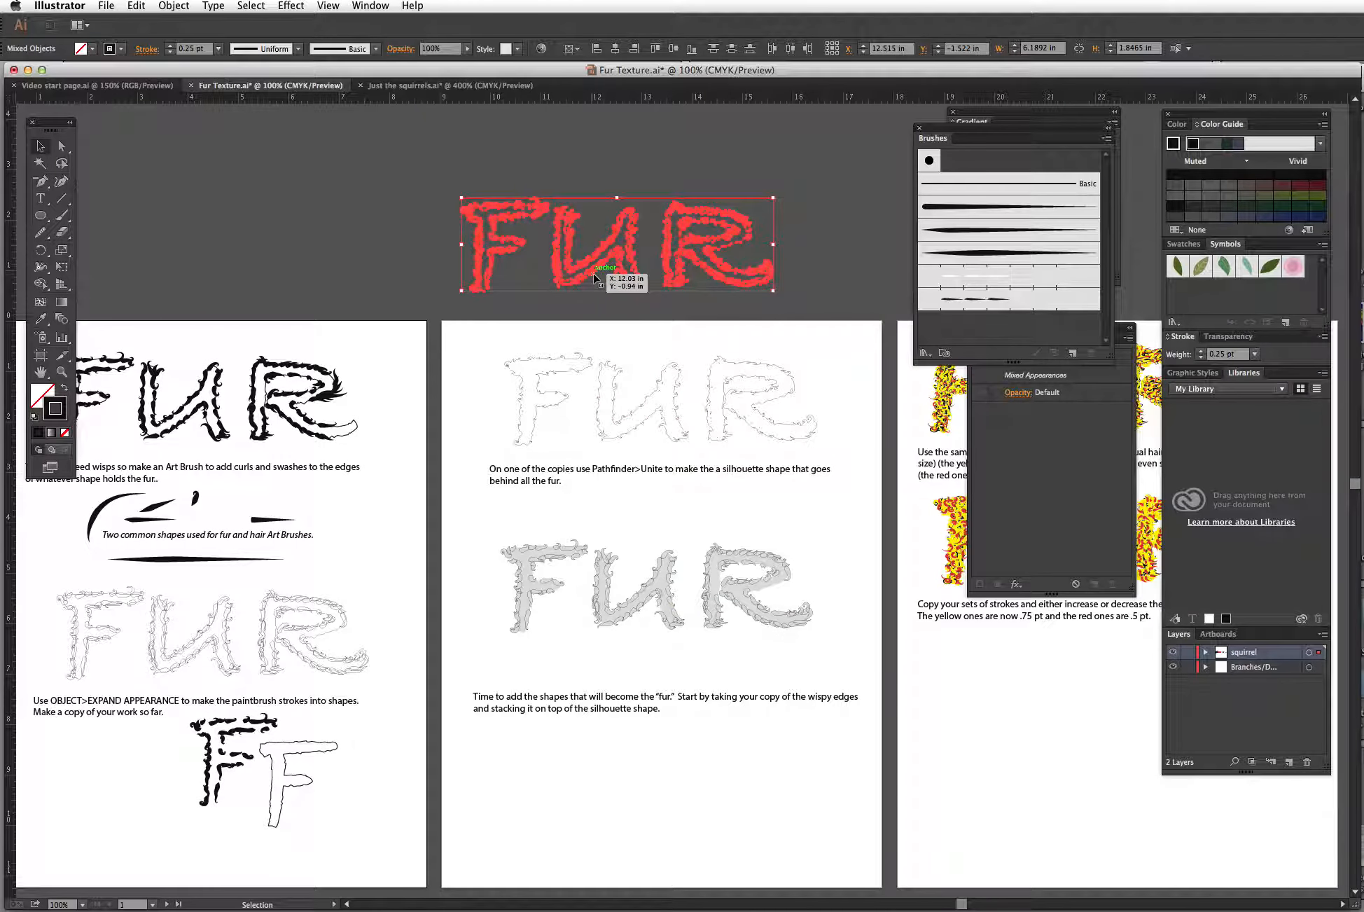
left_click(329, 7)
left_click(346, 49)
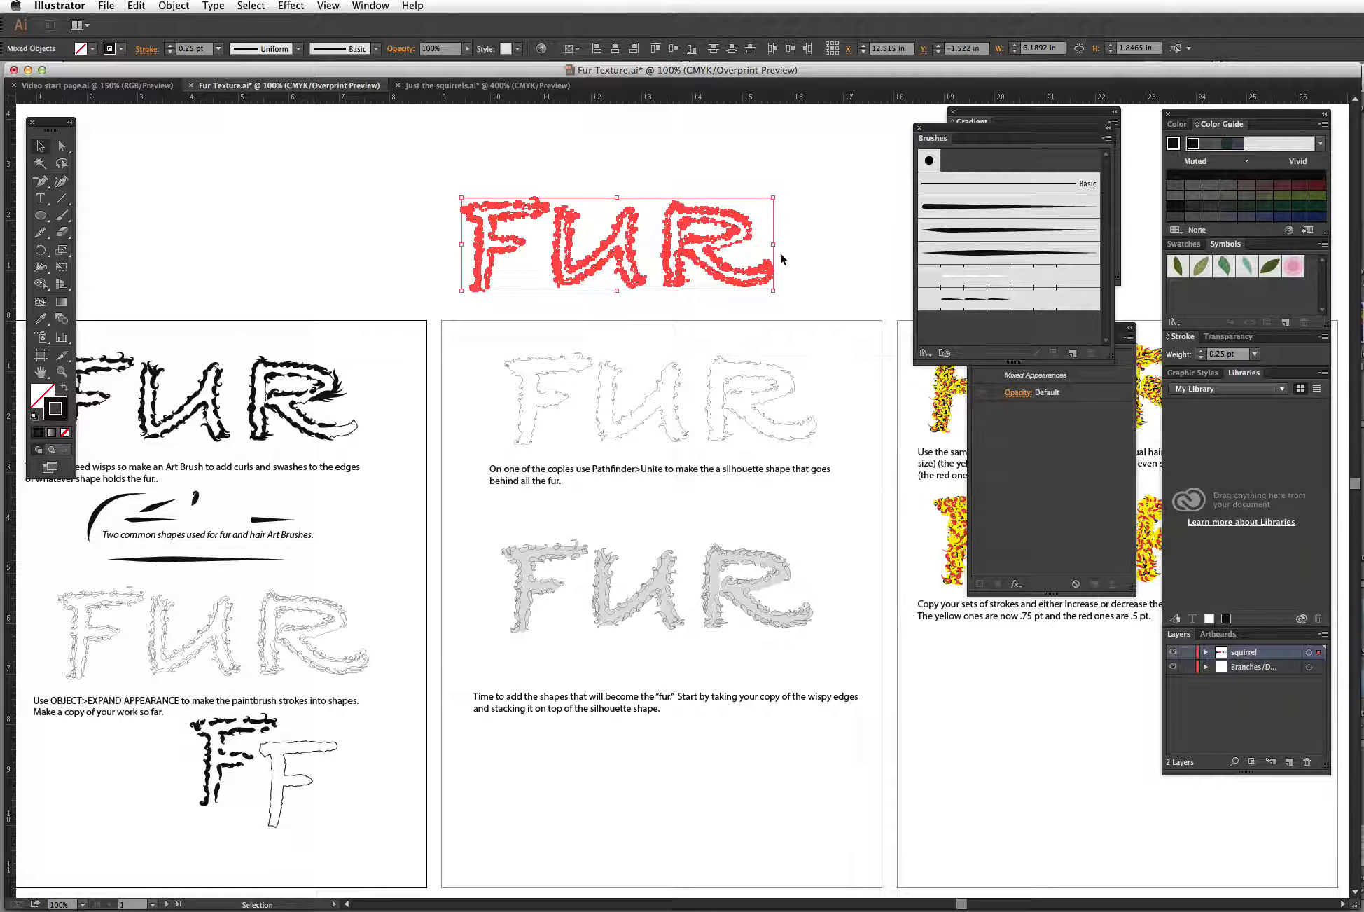
left_click(739, 166)
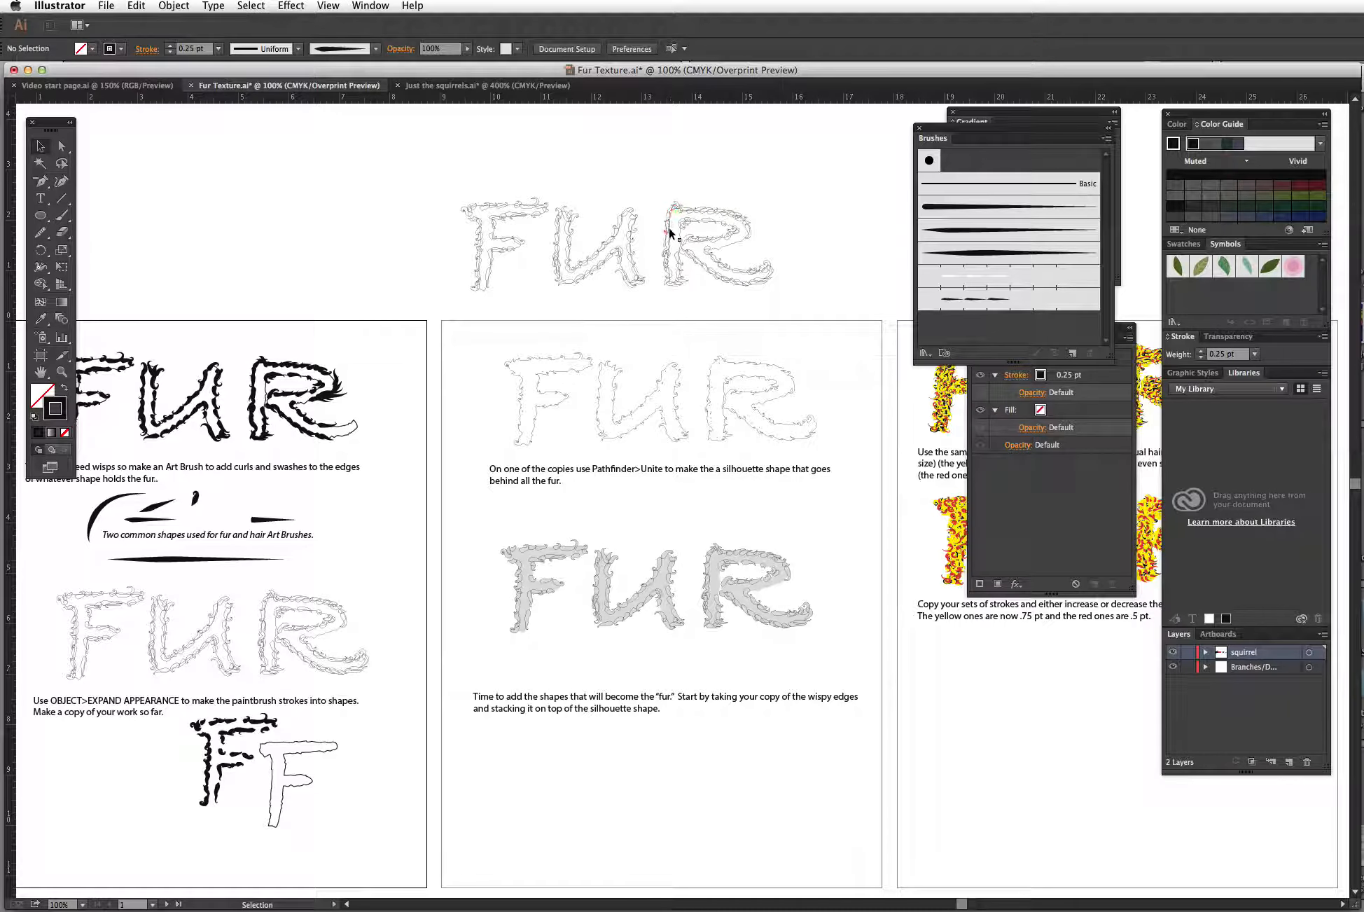
Step: Make a second copy of the expanded FUR lettering to the left of the first one
left_click(430, 191)
left_click_drag(430, 190, 396, 292)
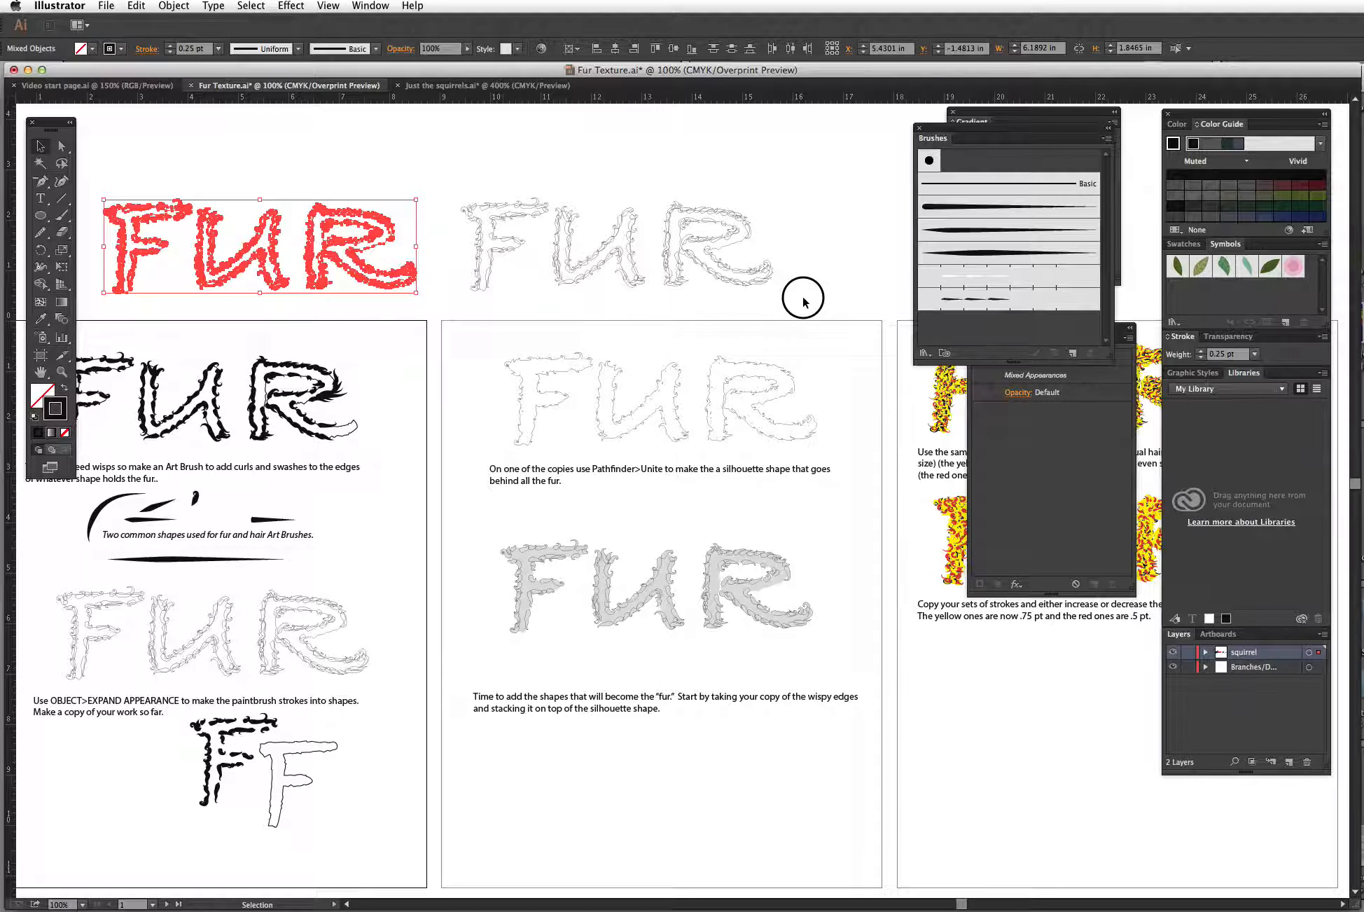
Step: Unite the right-hand FUR copy into a single silhouette shape with Pathfinder
left_click(509, 193)
left_click_drag(451, 173, 791, 273)
left_click(370, 7)
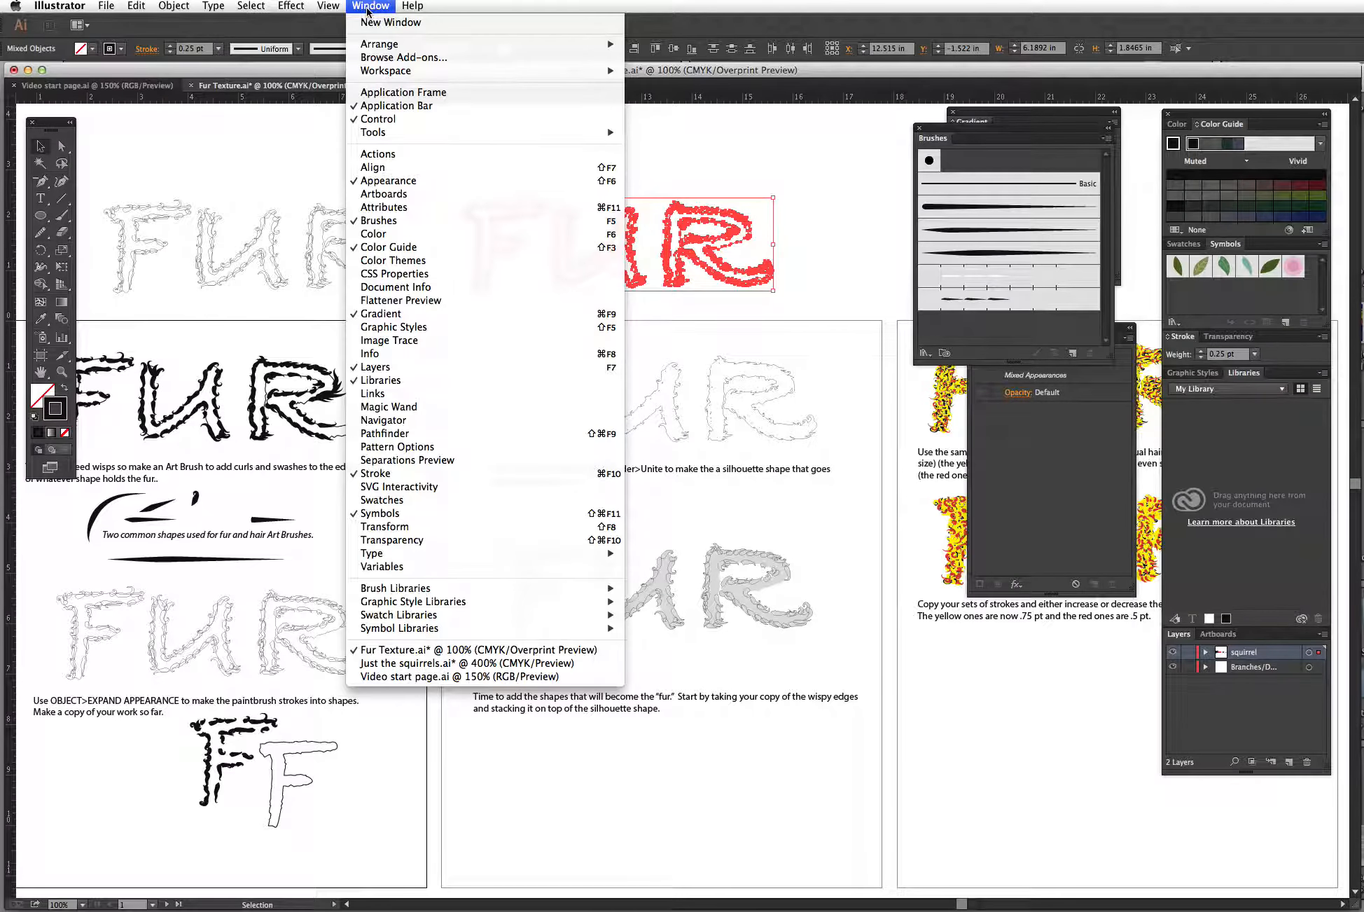
left_click(389, 436)
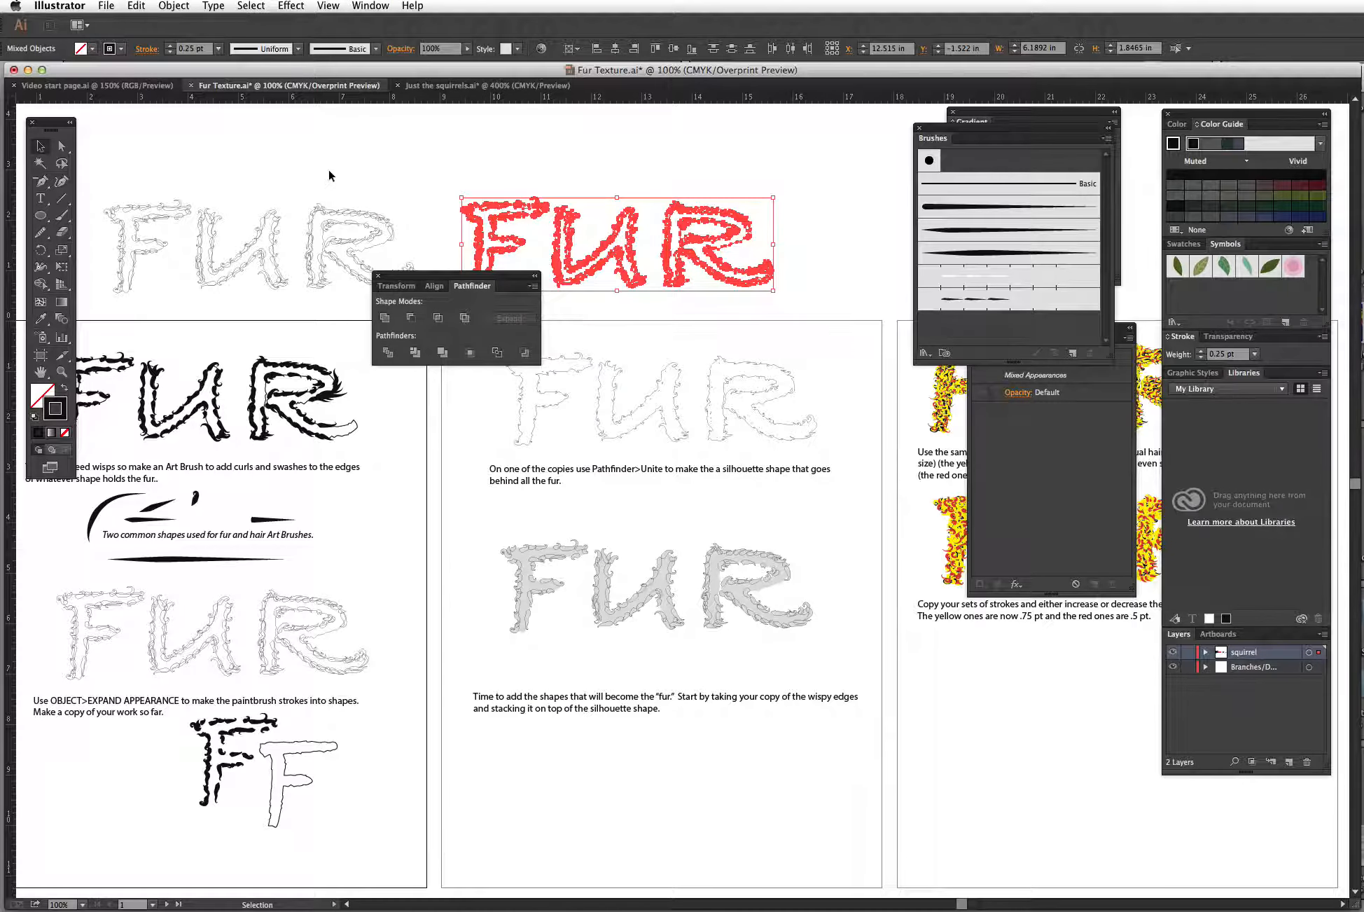
left_click_drag(429, 283, 313, 129)
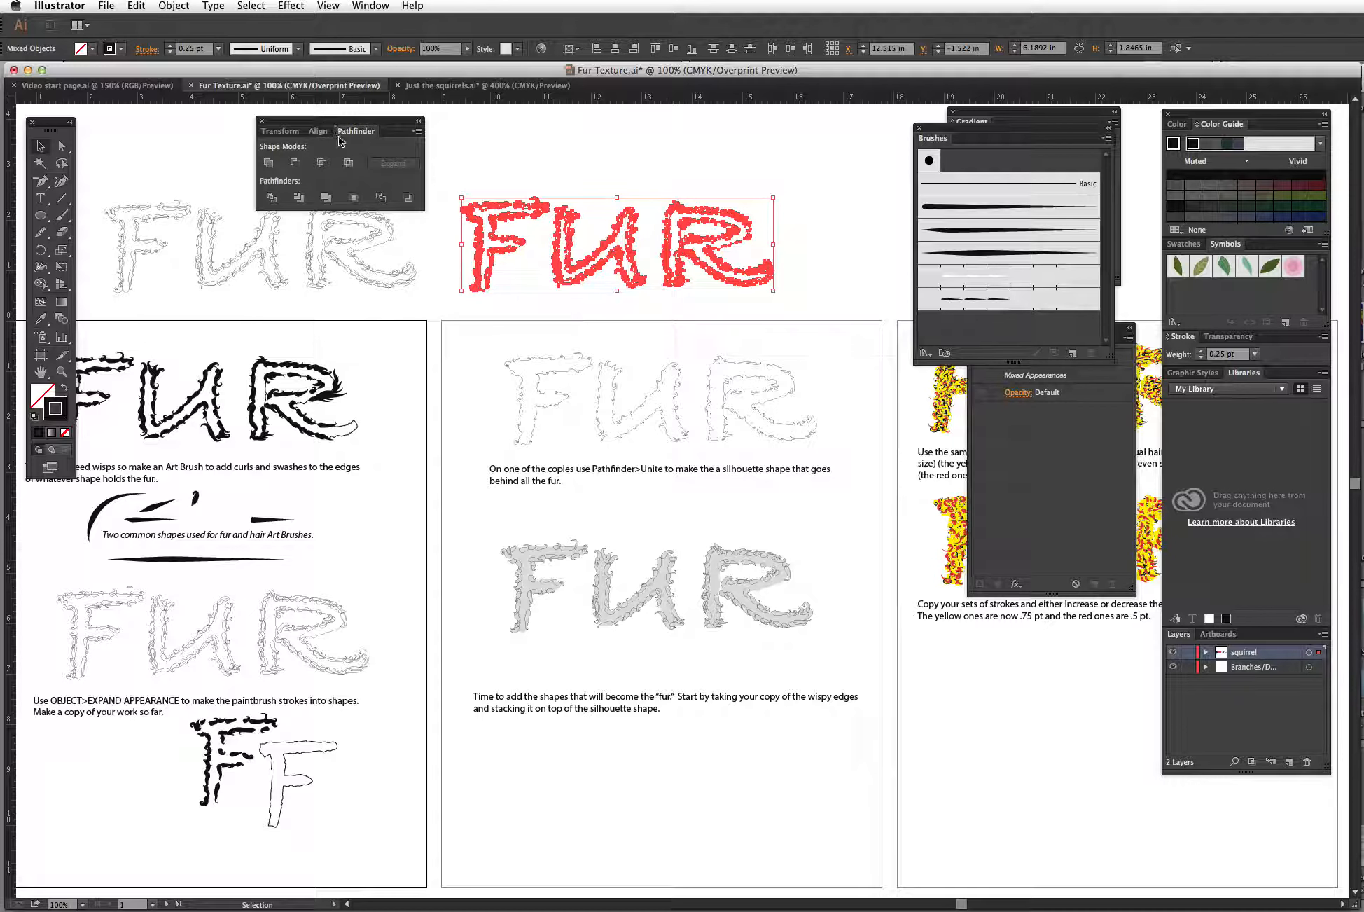
left_click(268, 164)
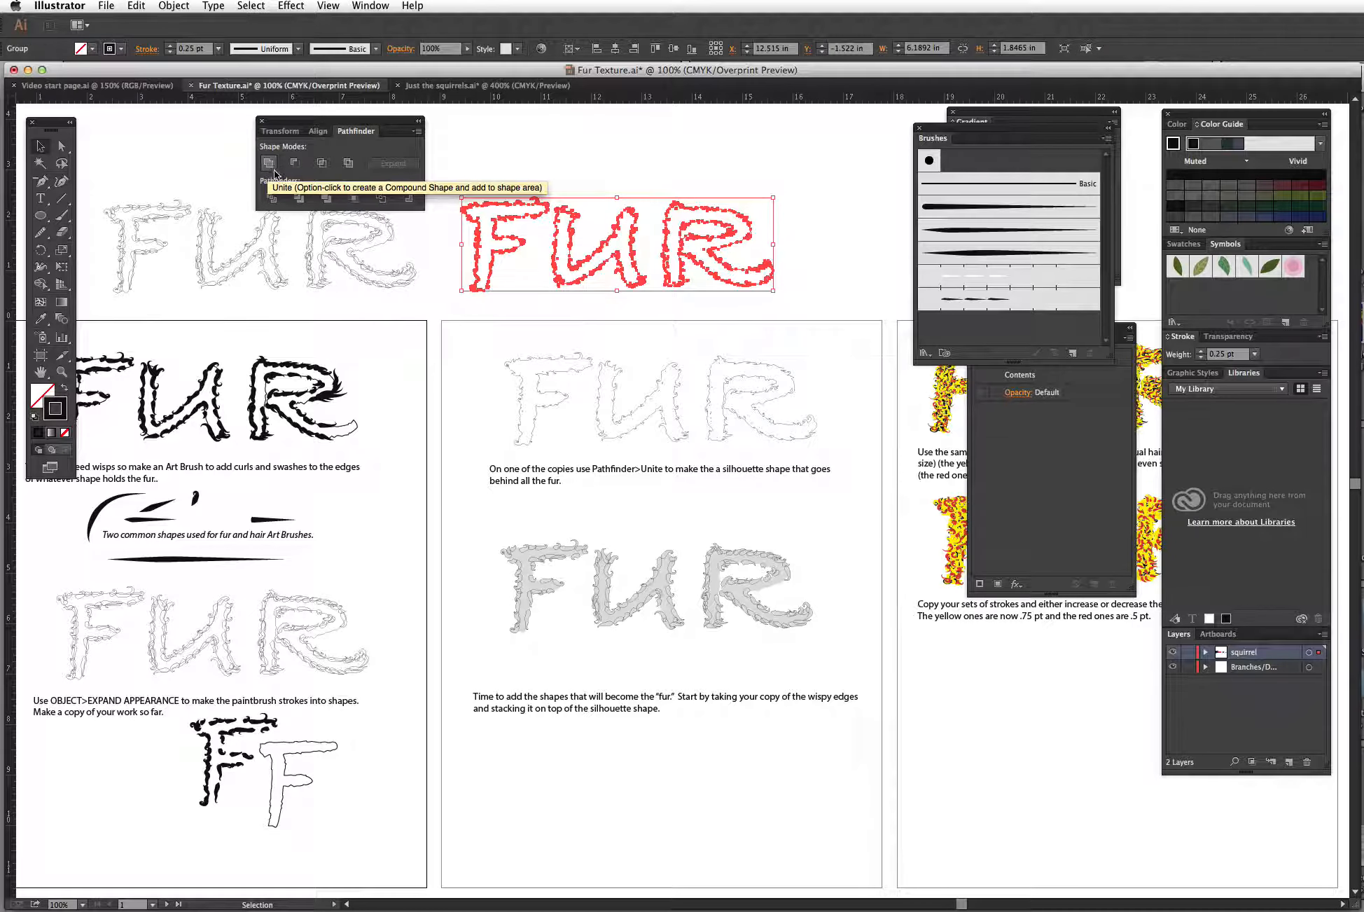
left_click(807, 224)
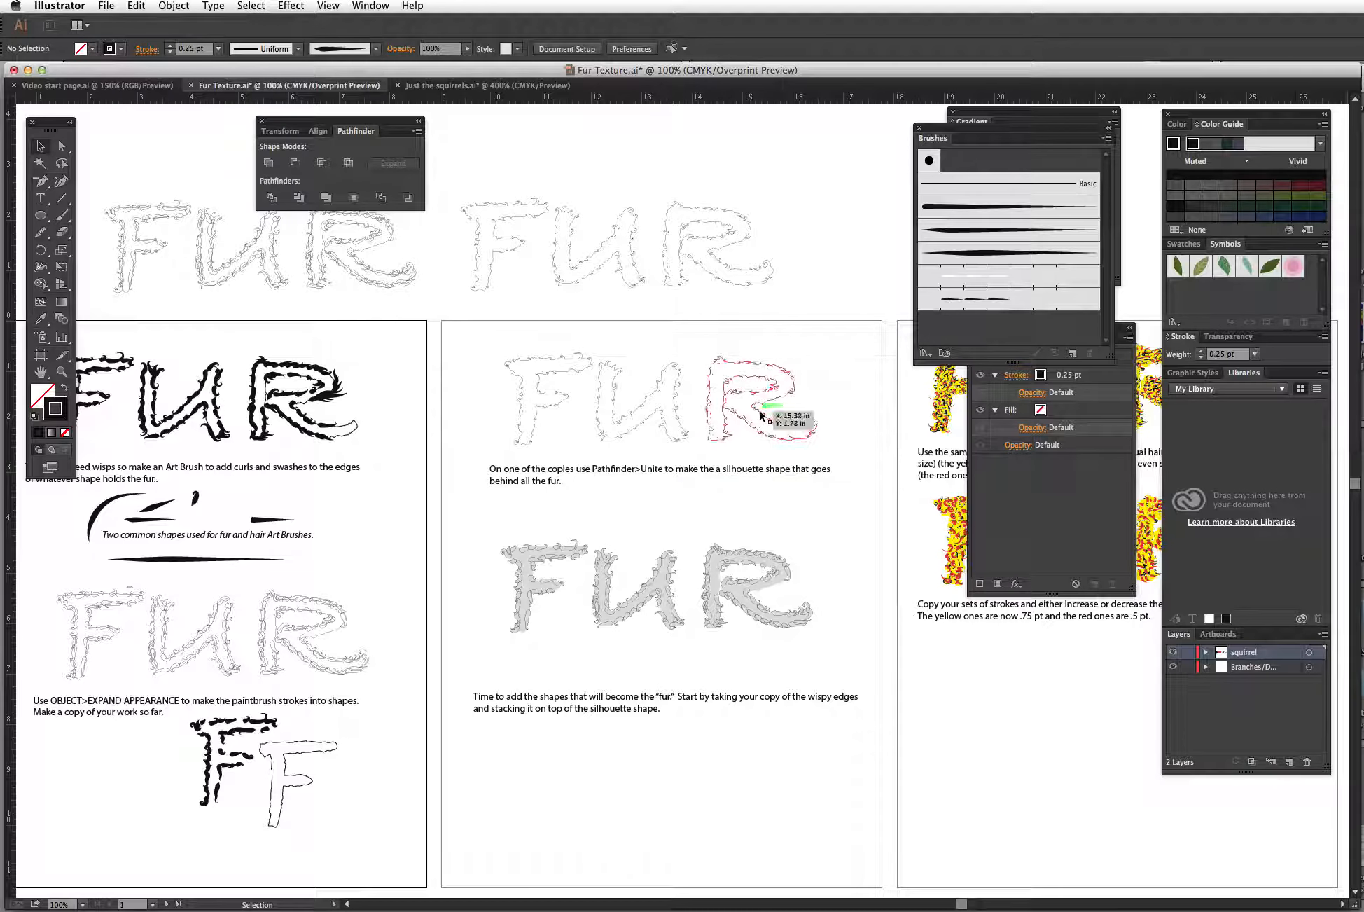
Step: Move the silhouette below the 'Time to add the shapes' text and give it the gray fill of the gray FUR using the Eyedropper
left_click_drag(465, 178, 806, 783)
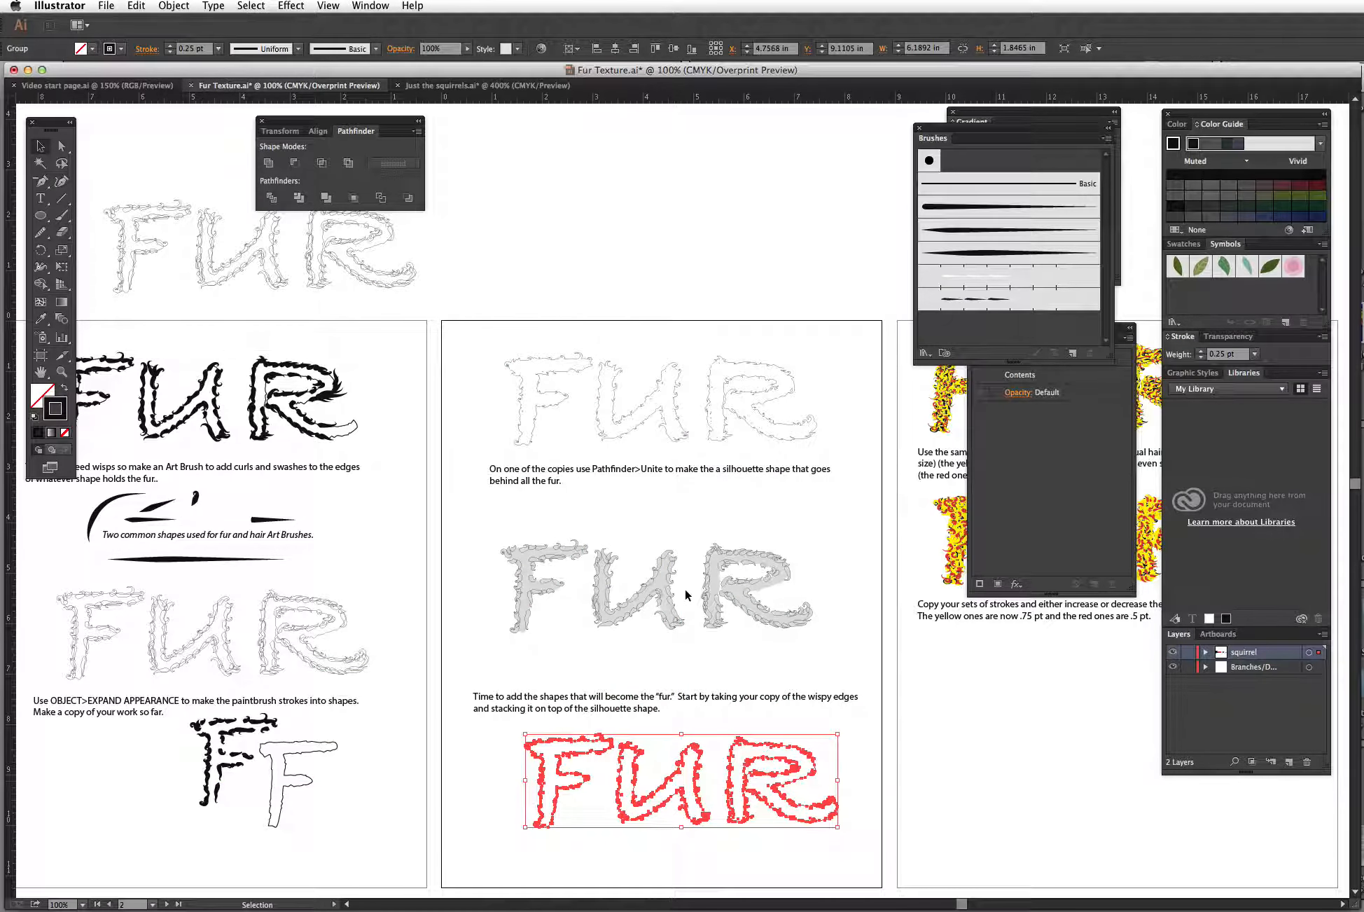
key("i")
left_click(665, 581)
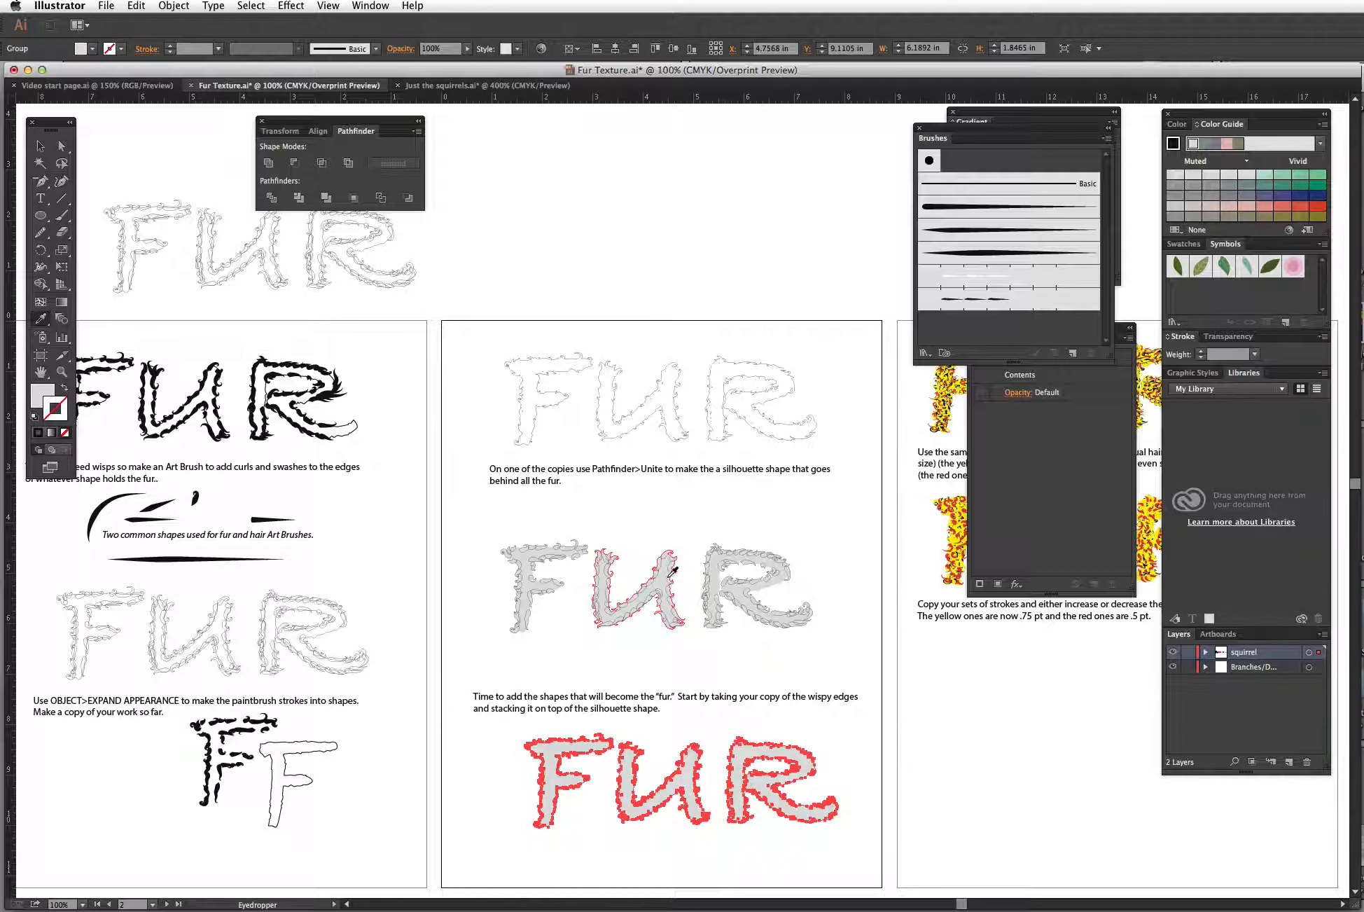
key("a")
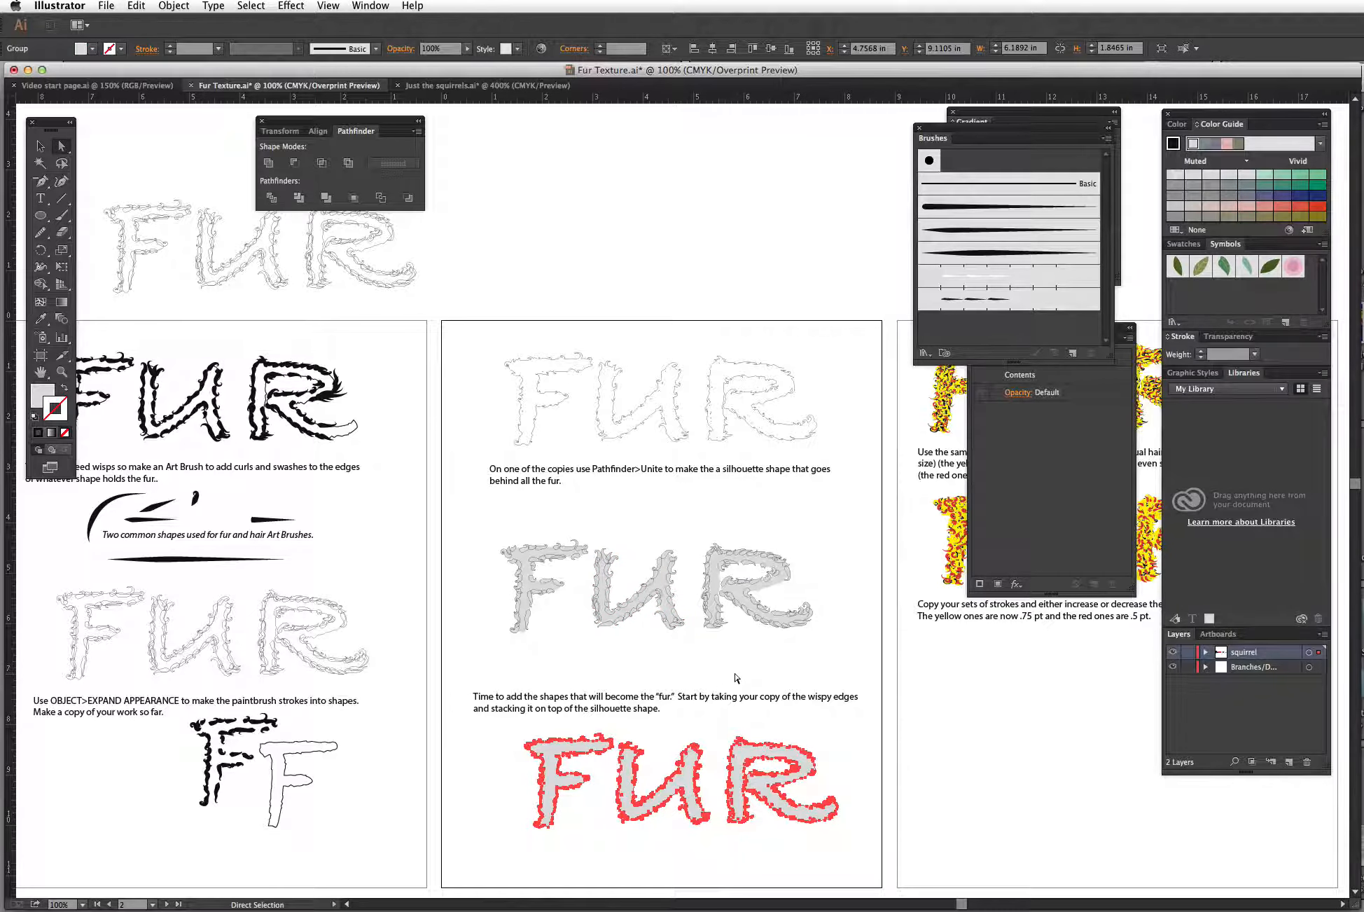
key("v")
left_click(753, 756)
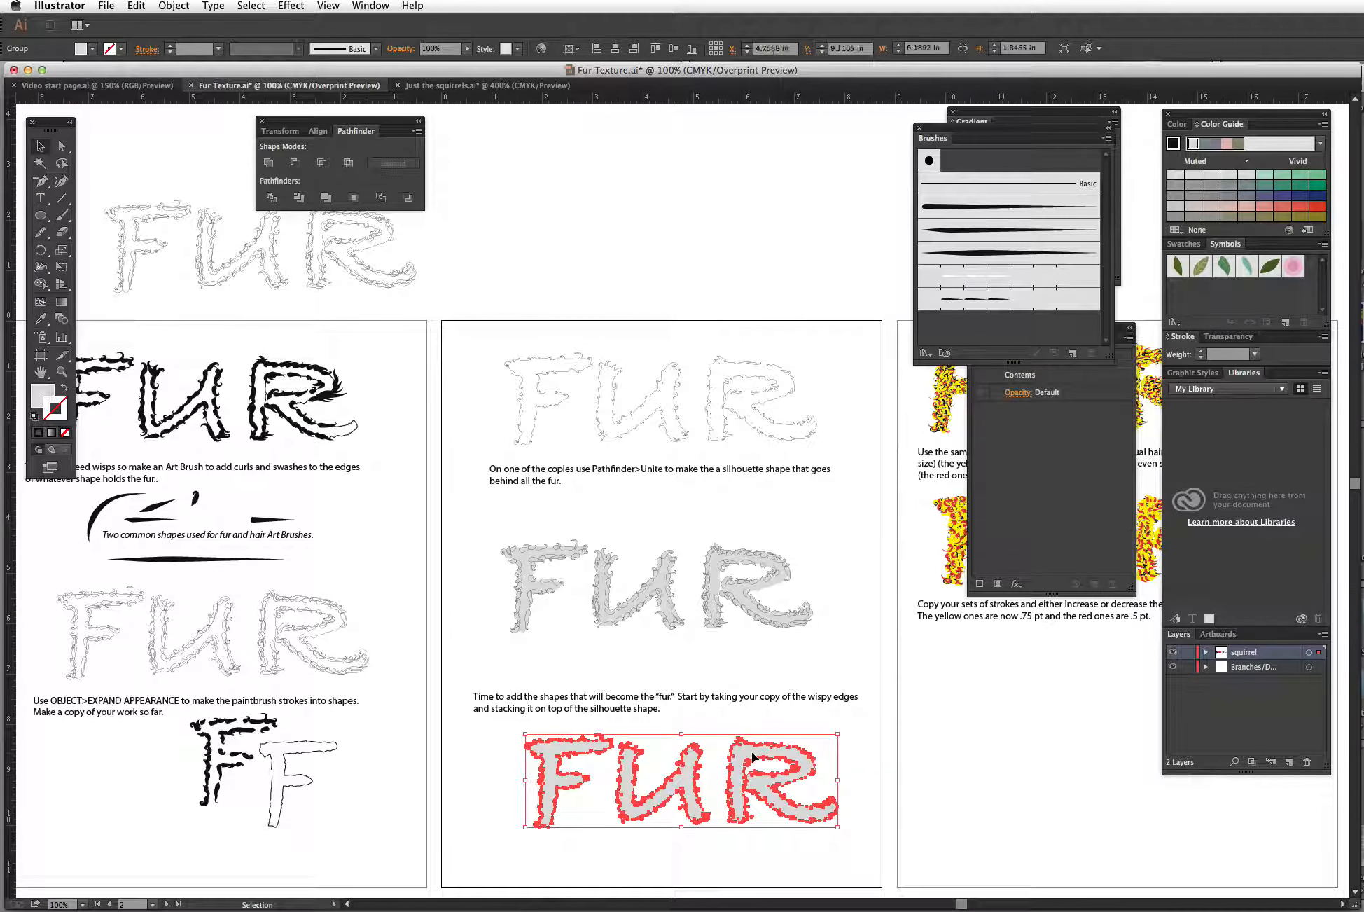
left_click(738, 670)
Step: Reposition the wispy FUR copy and delete the leftover base outline paths inside its F, U and R
left_click_drag(102, 170, 776, 262)
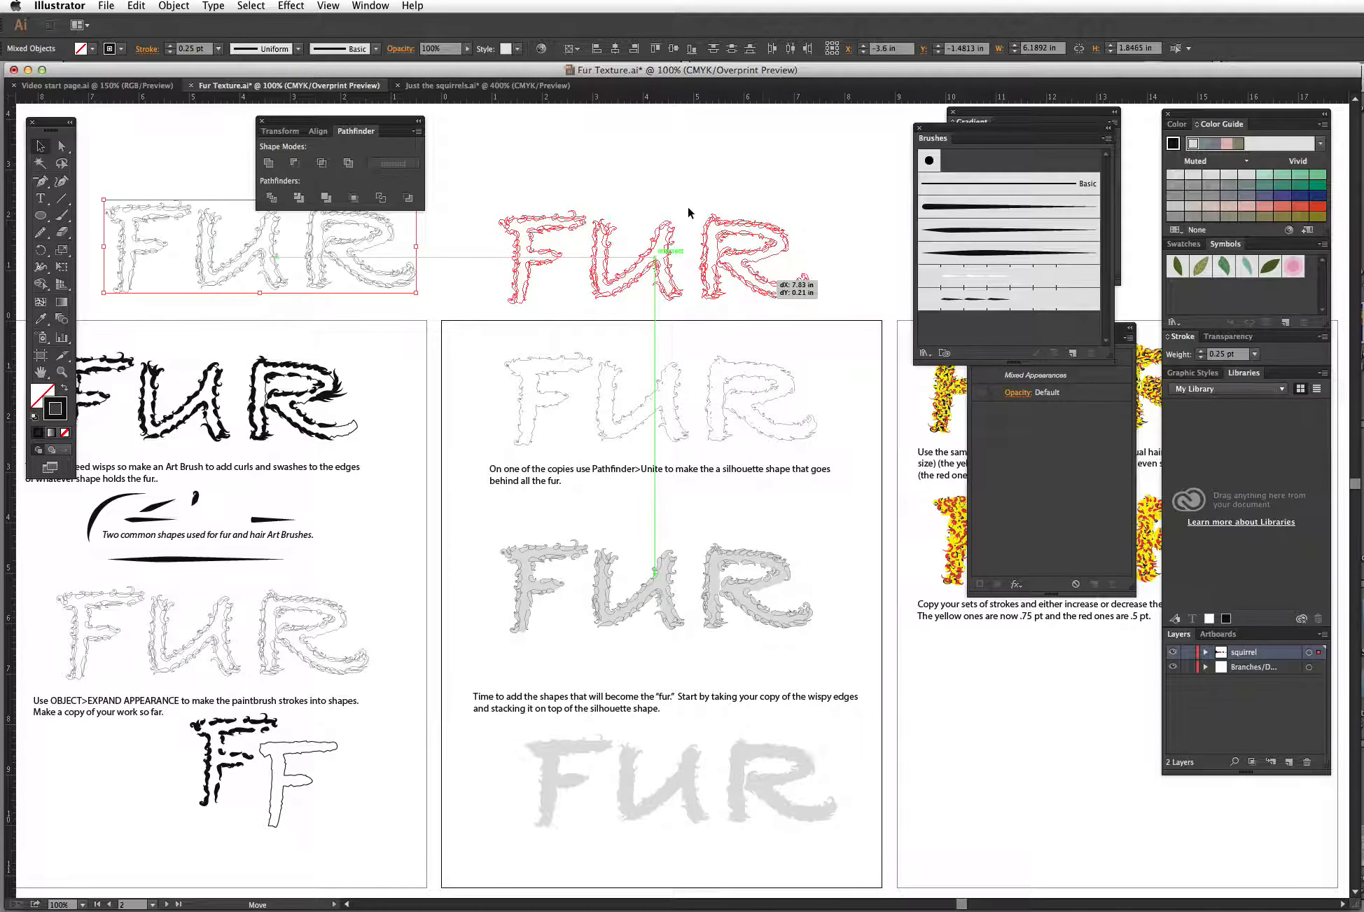
left_click(686, 246)
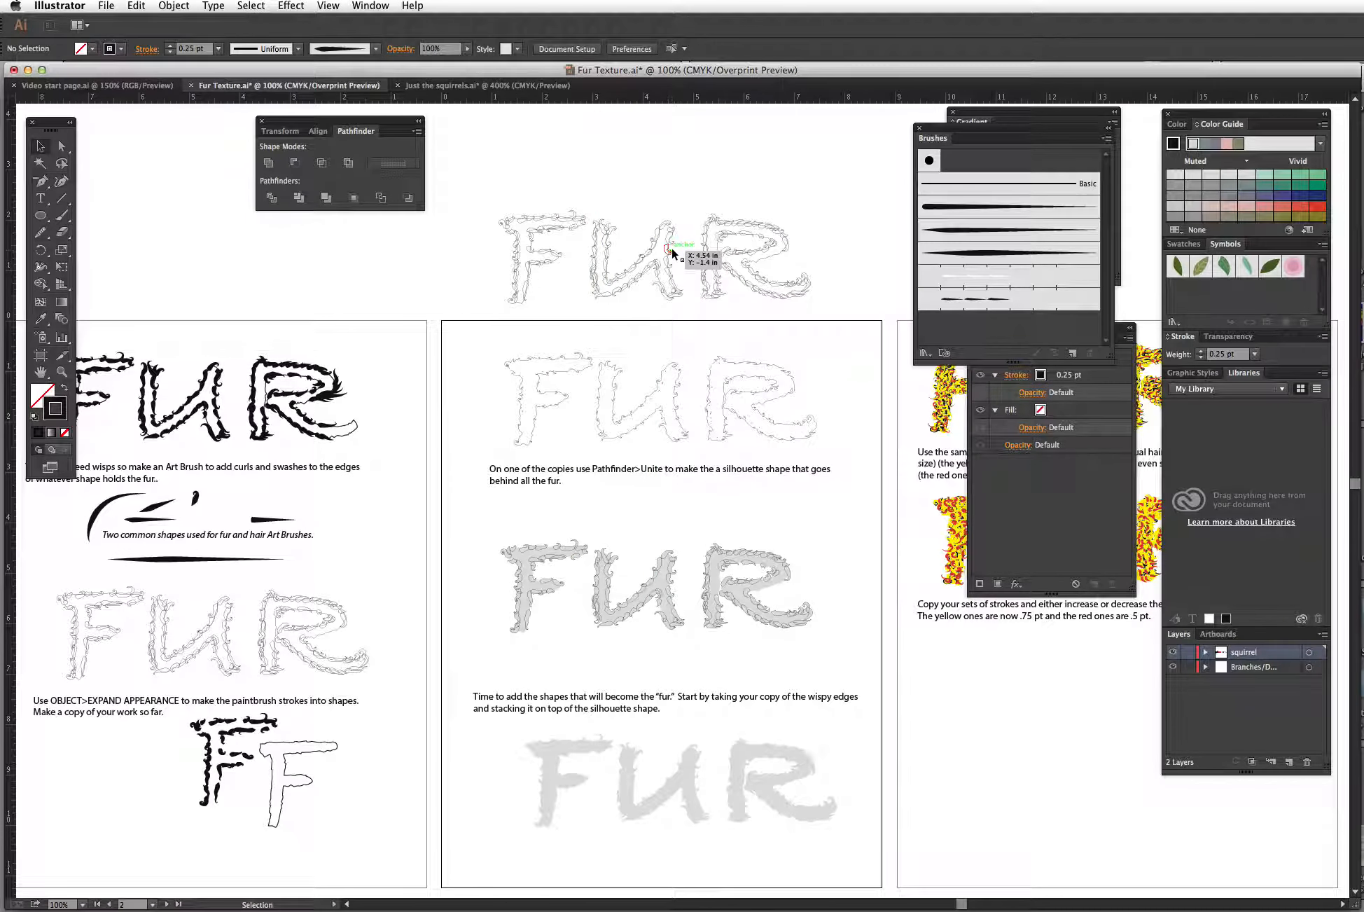
left_click(61, 372)
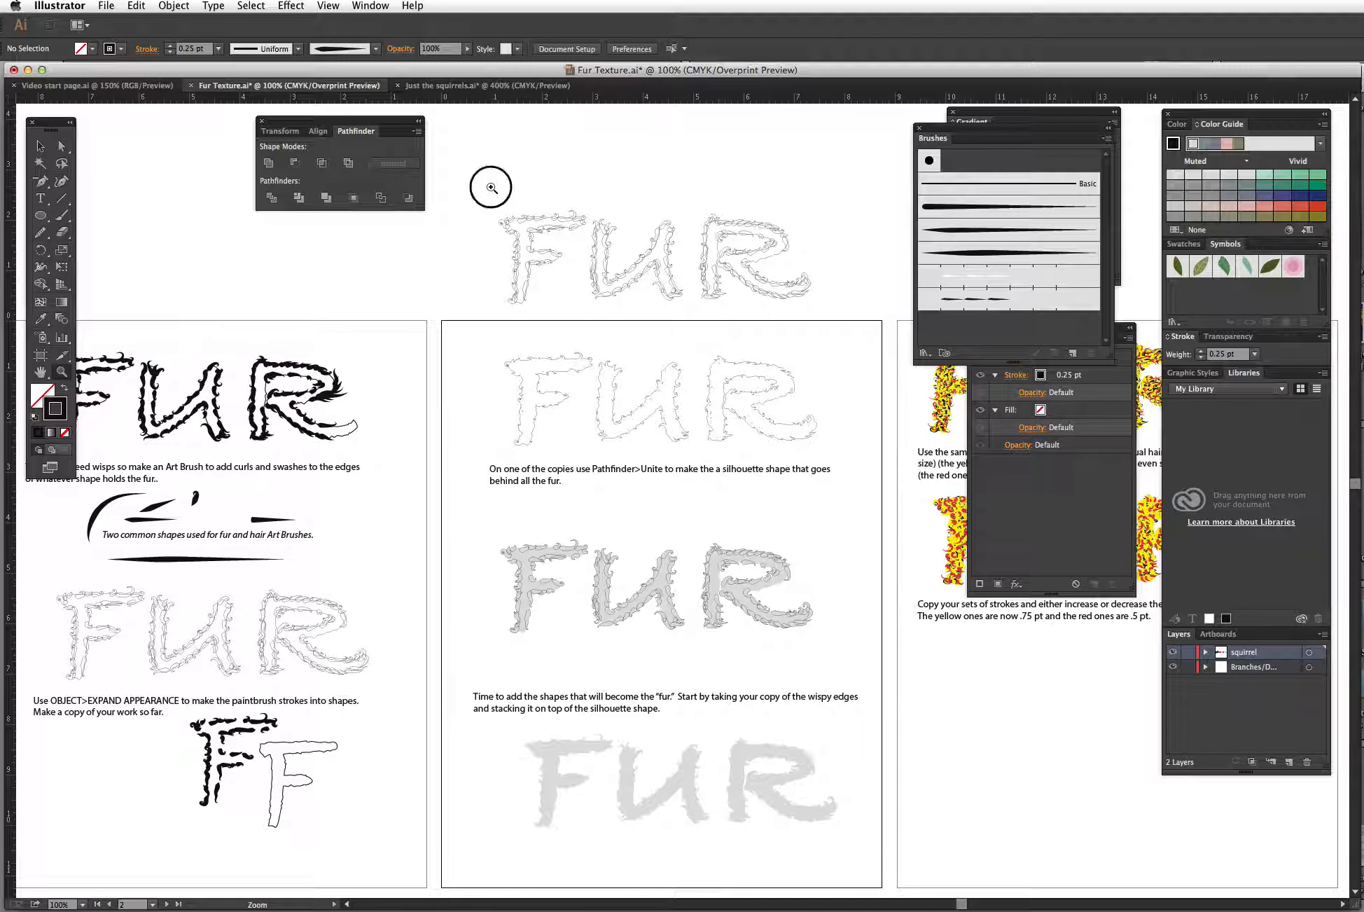
left_click_drag(490, 186, 837, 309)
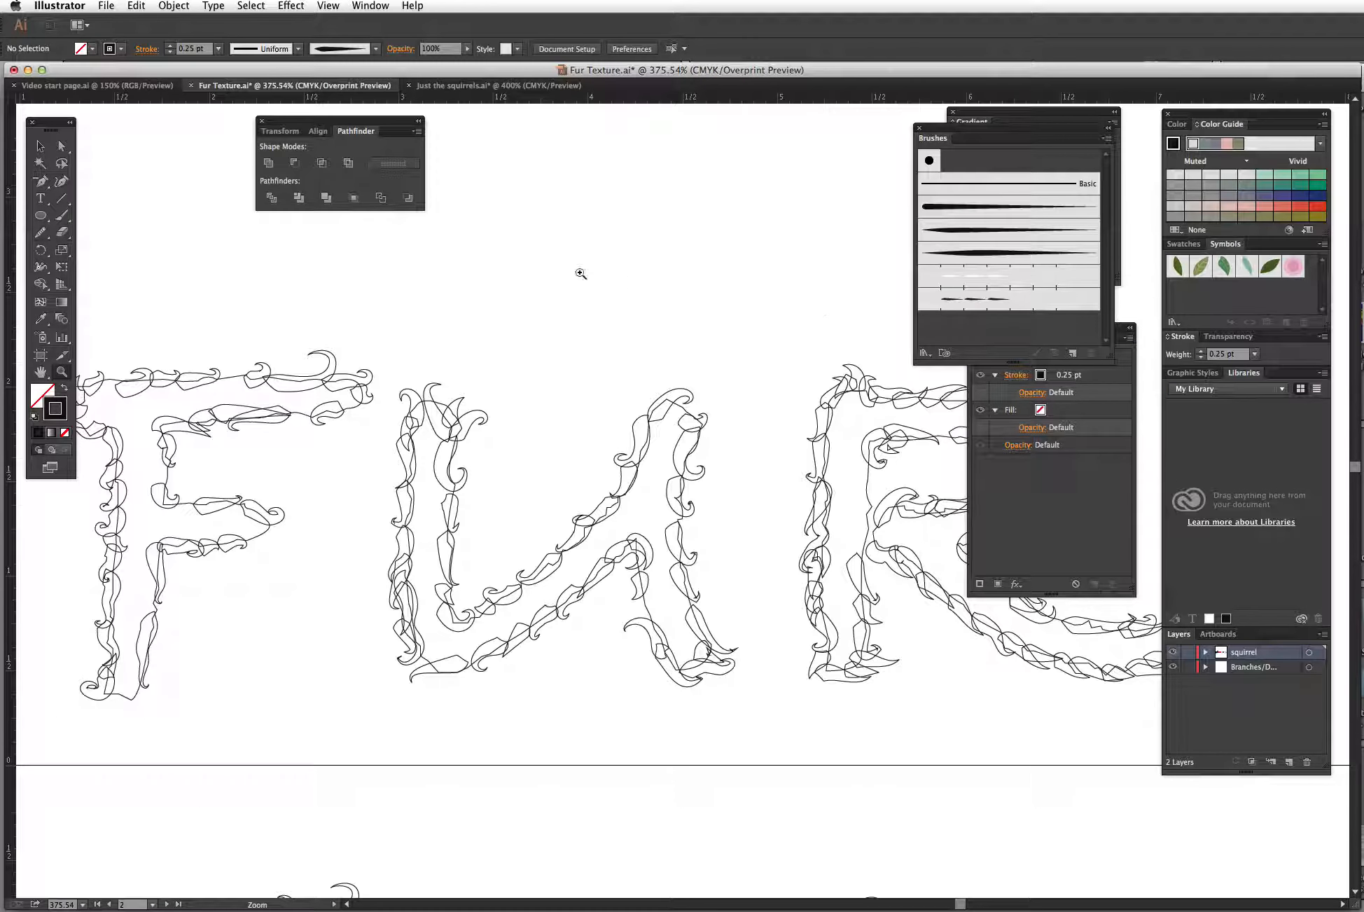
left_click(40, 146)
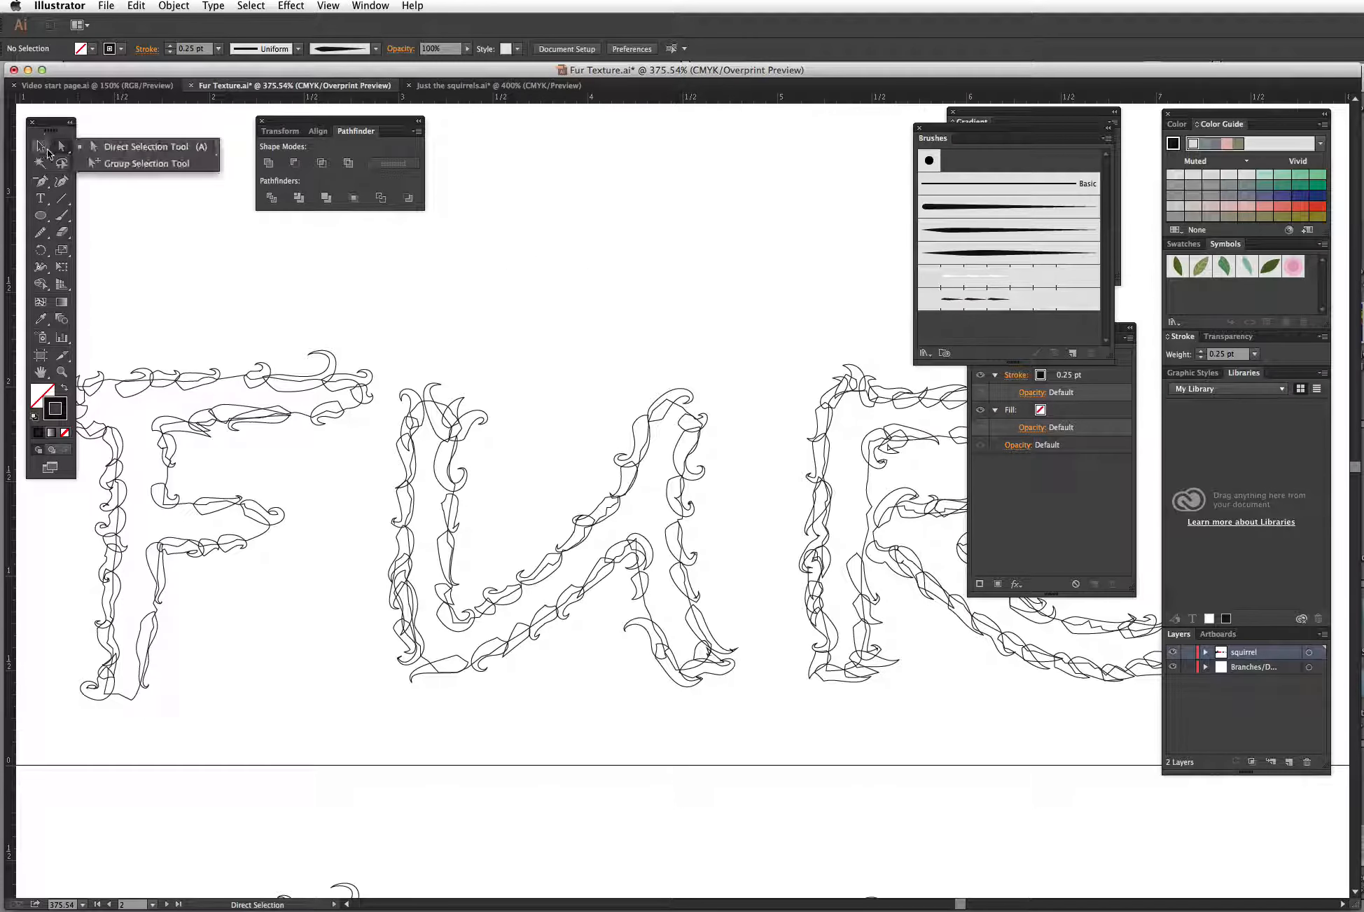
left_click(238, 376)
key("Delete")
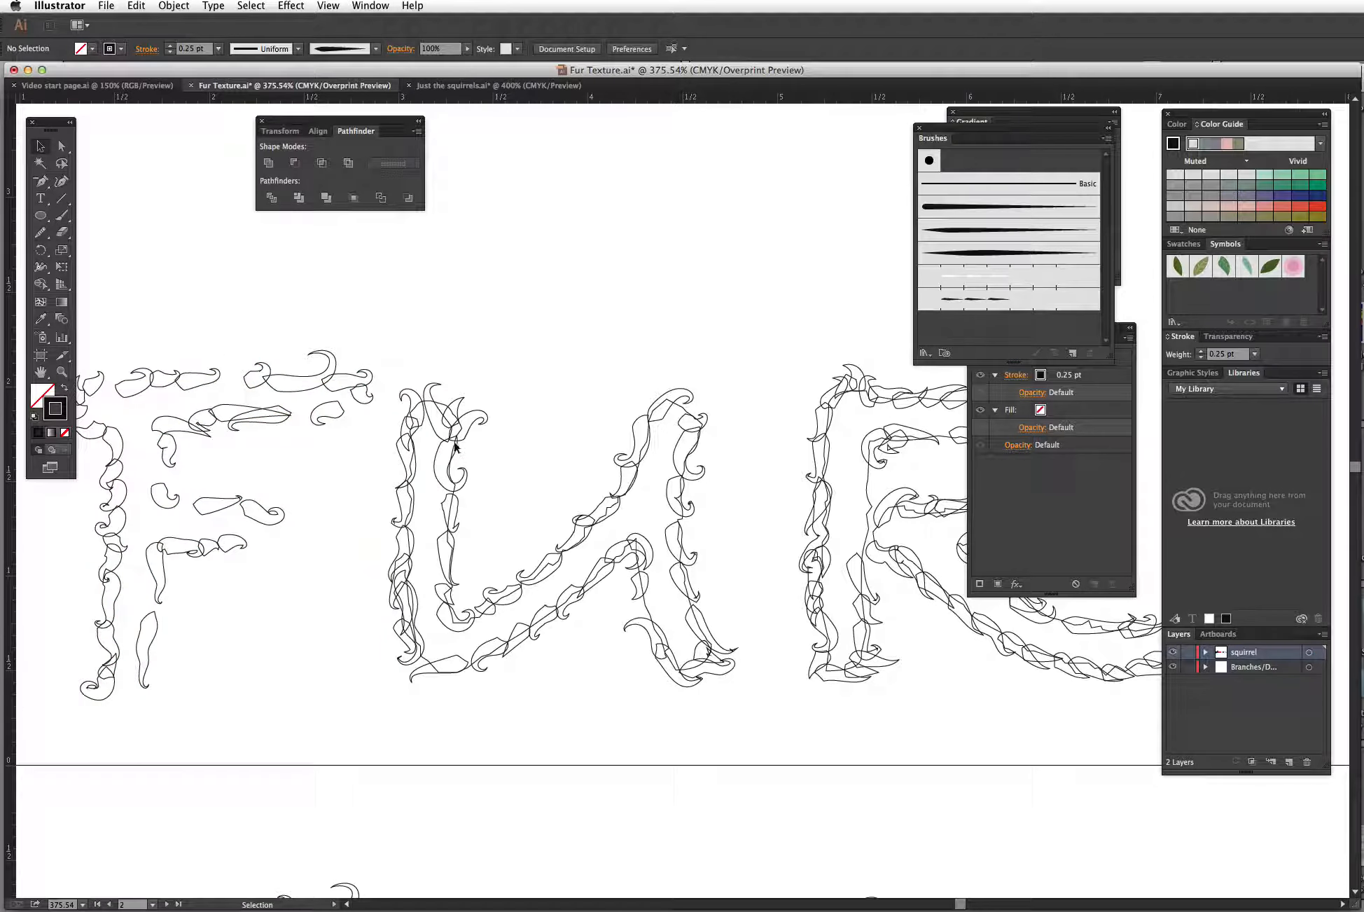
left_click(445, 406)
key("Delete")
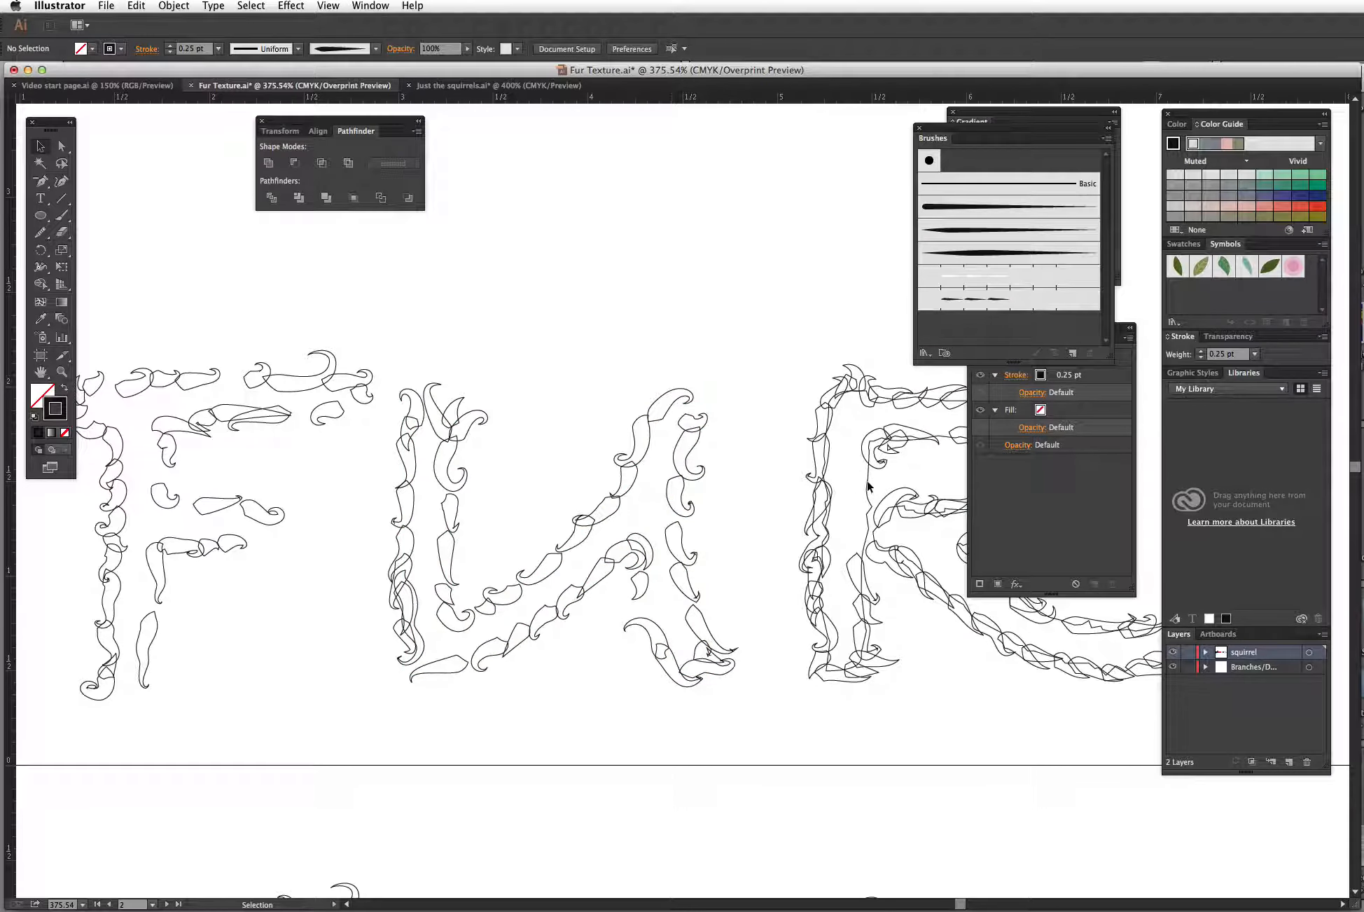
left_click(868, 485)
key("Delete")
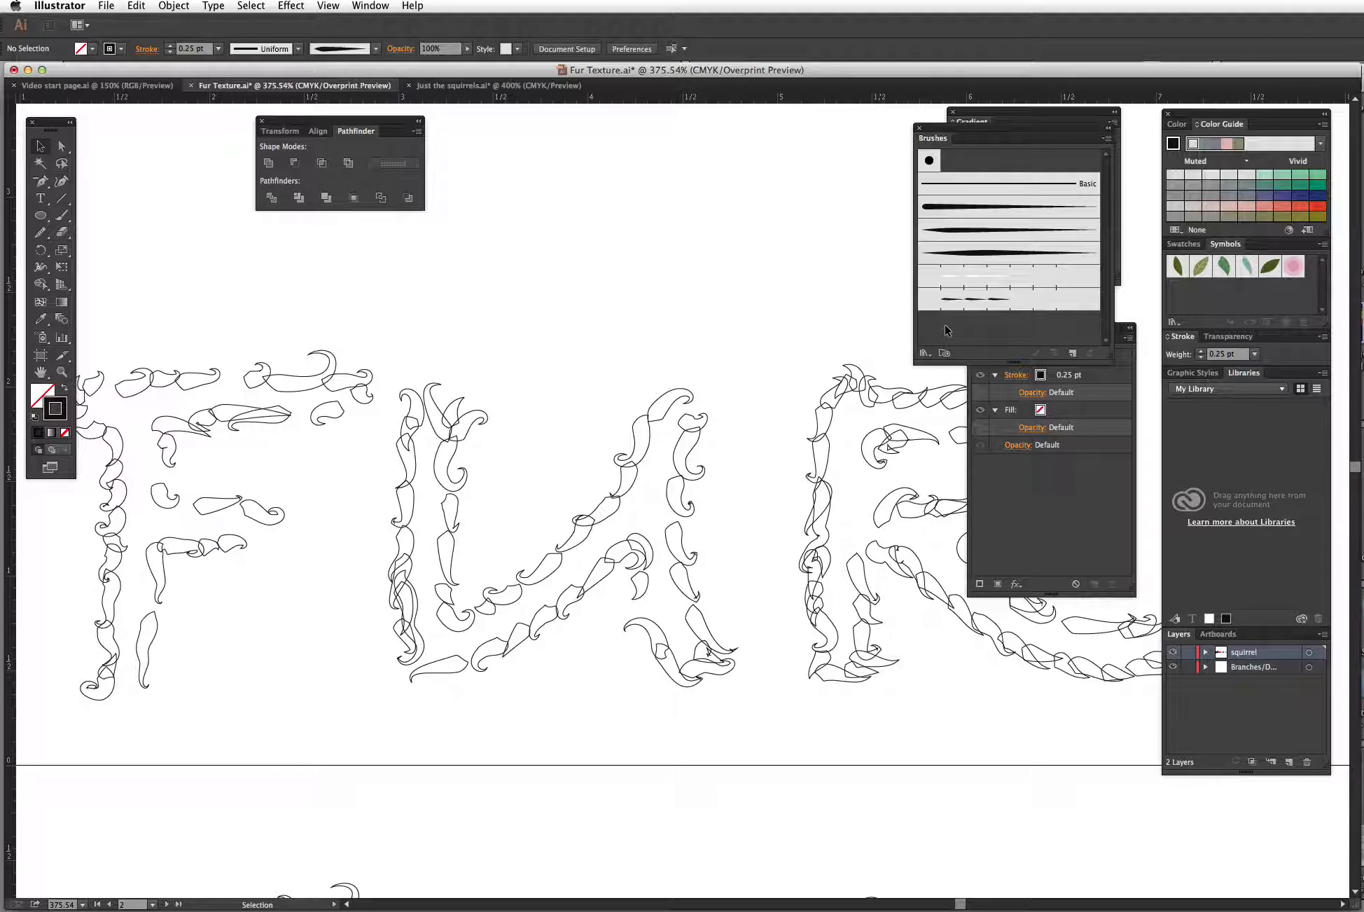
Step: Select the wispy FUR copy and move it onto the gray silhouette below the 'Time to add the shapes' text
key("super+1")
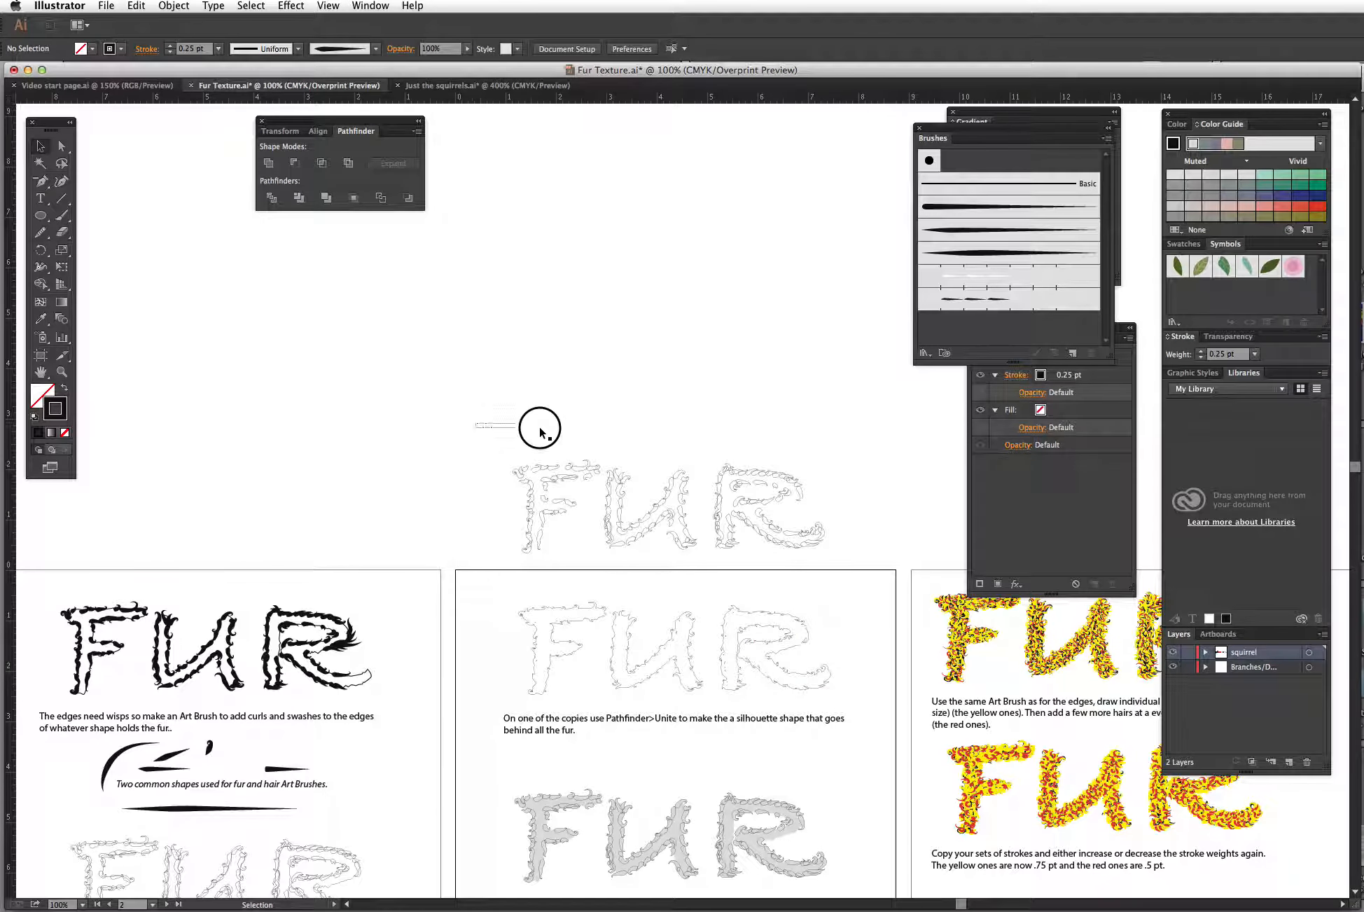
left_click_drag(539, 431, 881, 560)
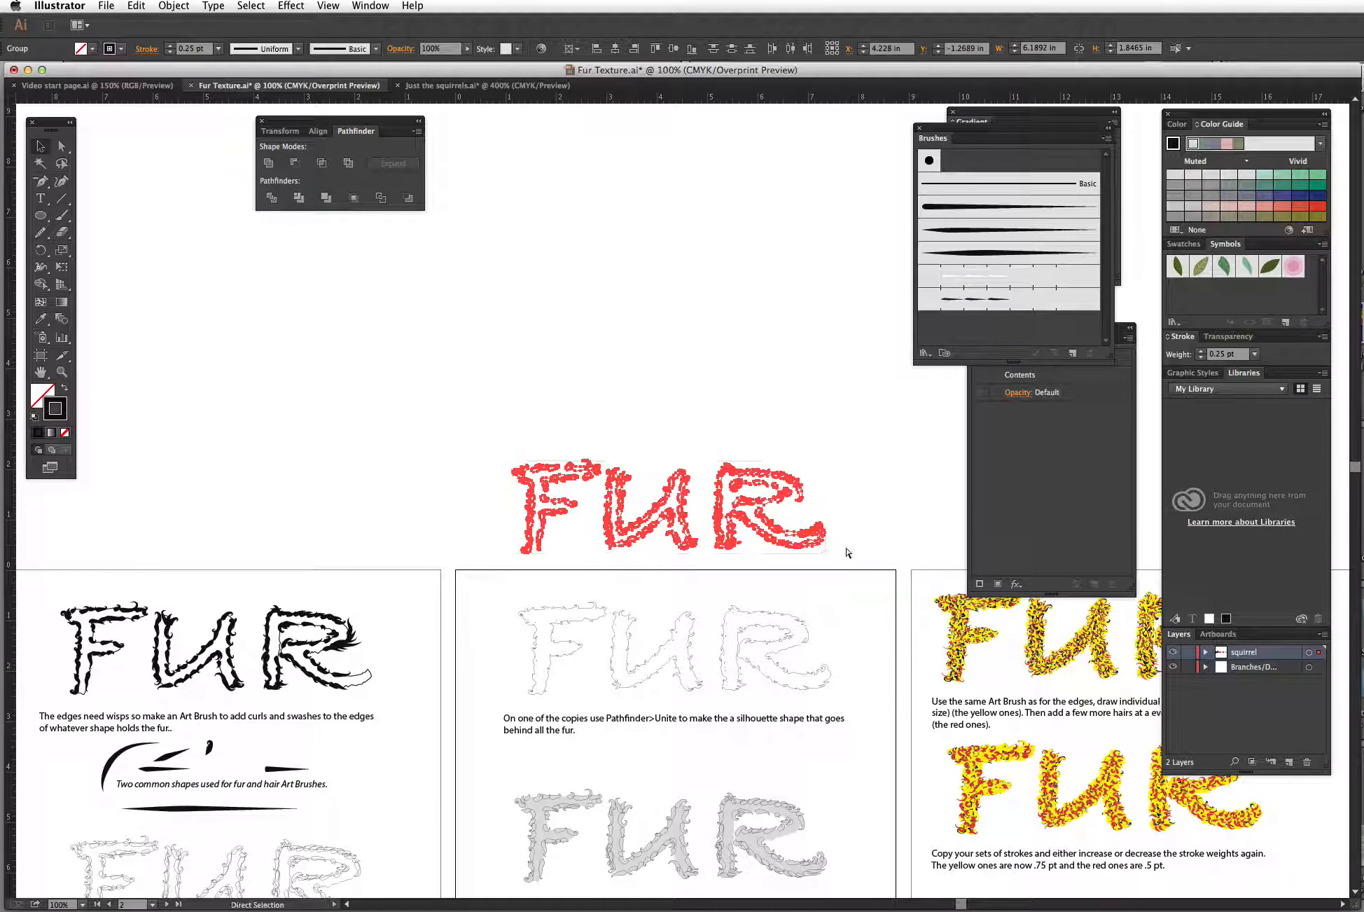
key("v")
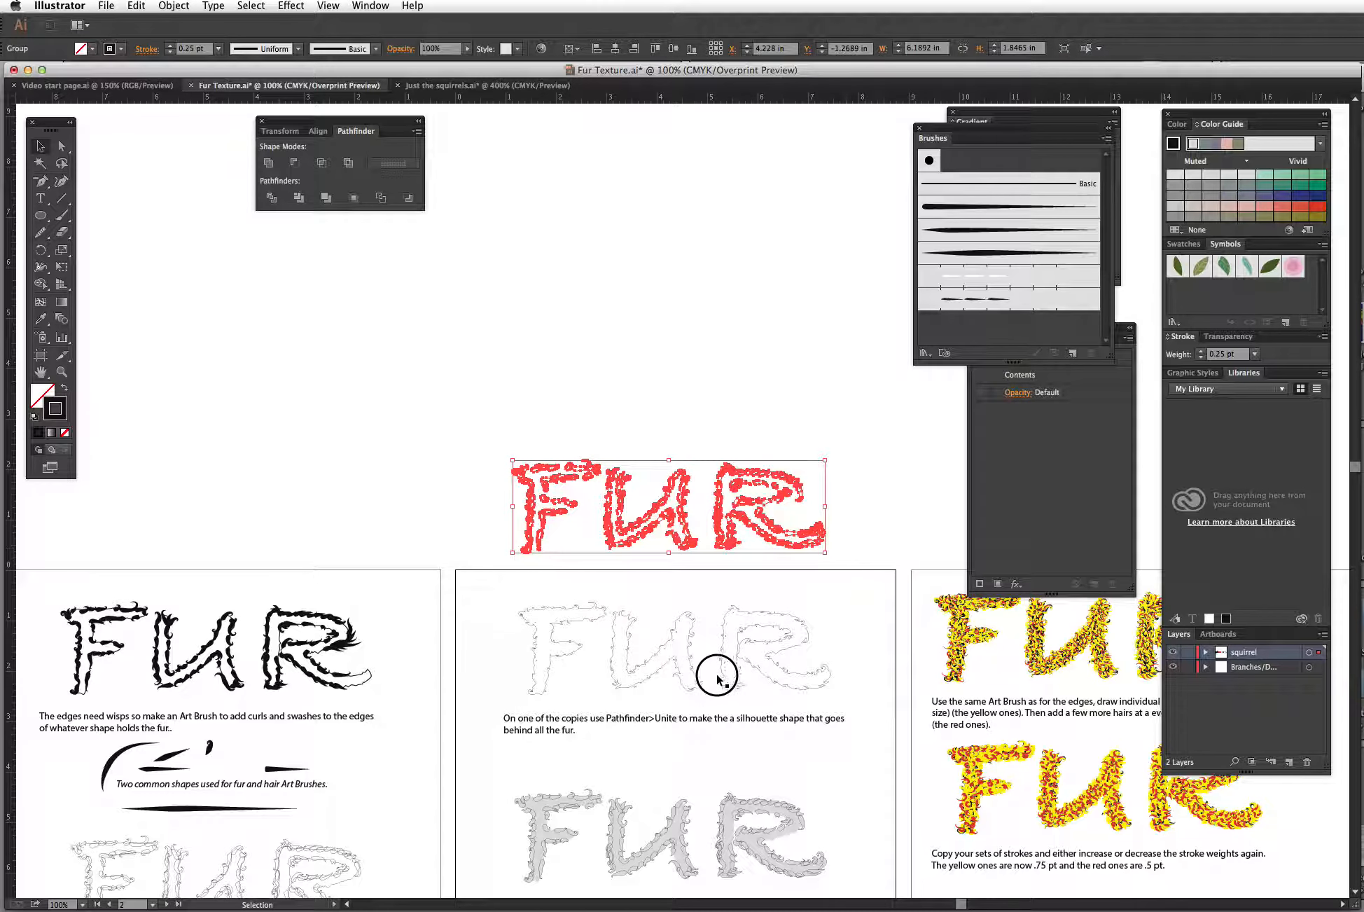
left_click_drag(676, 478, 621, 240)
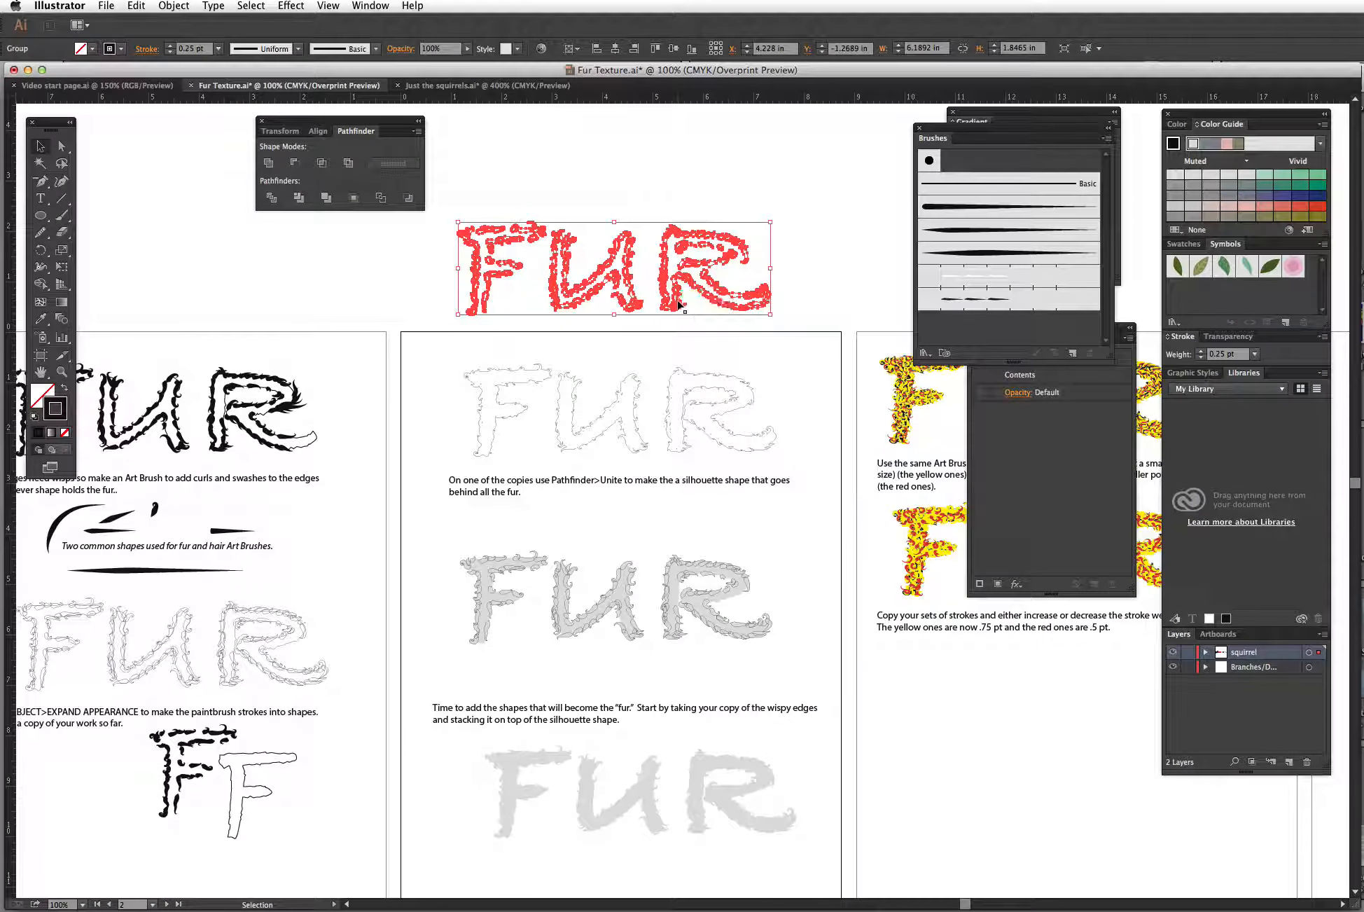
left_click_drag(693, 302, 669, 871)
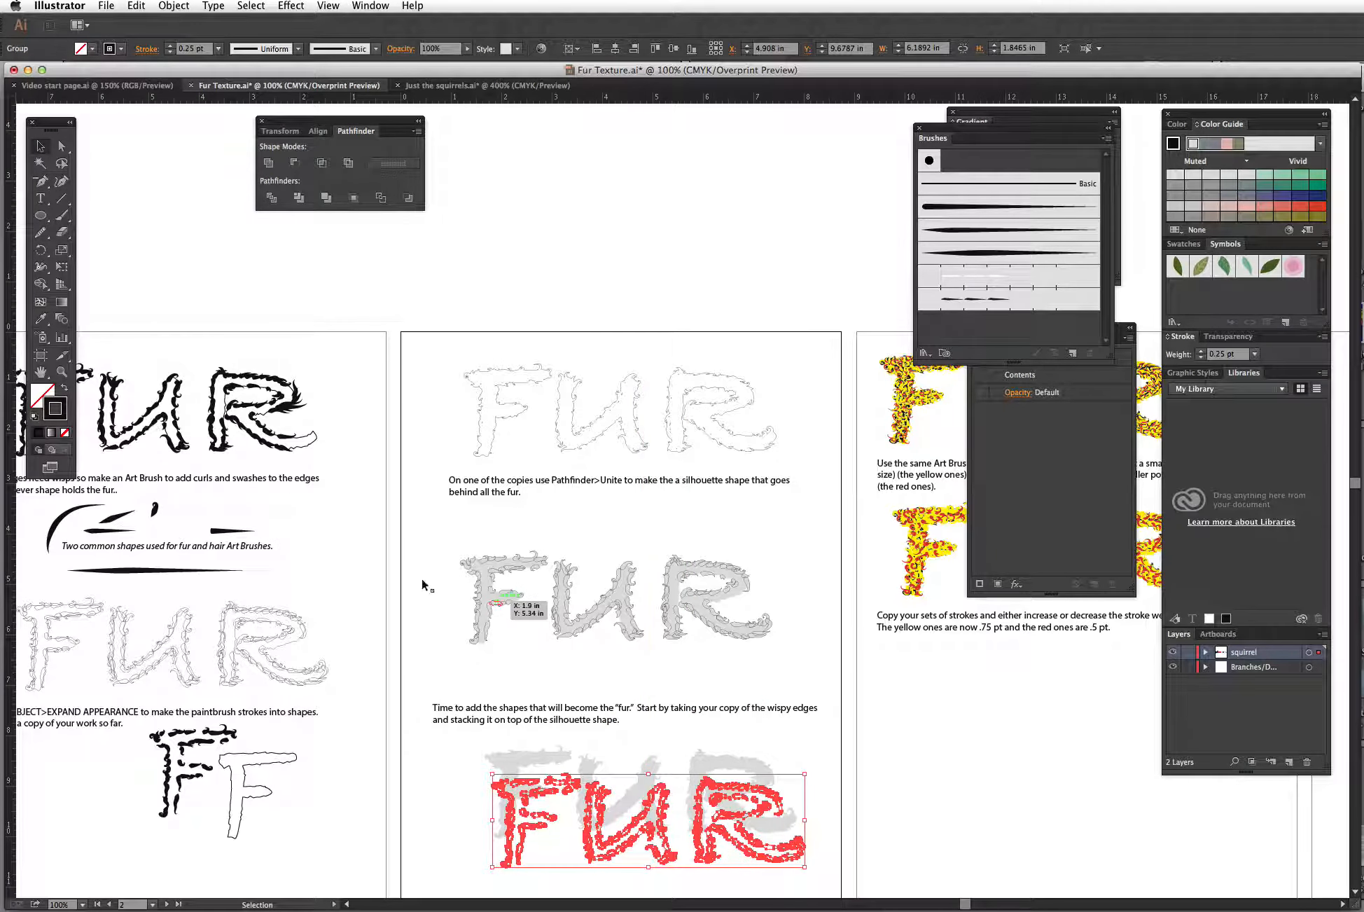
Step: Center-align the wispy FUR and the gray silhouette horizontally and vertically, and move the stacked pair down within the artboard
key("super+space")
left_click_drag(435, 660, 759, 736)
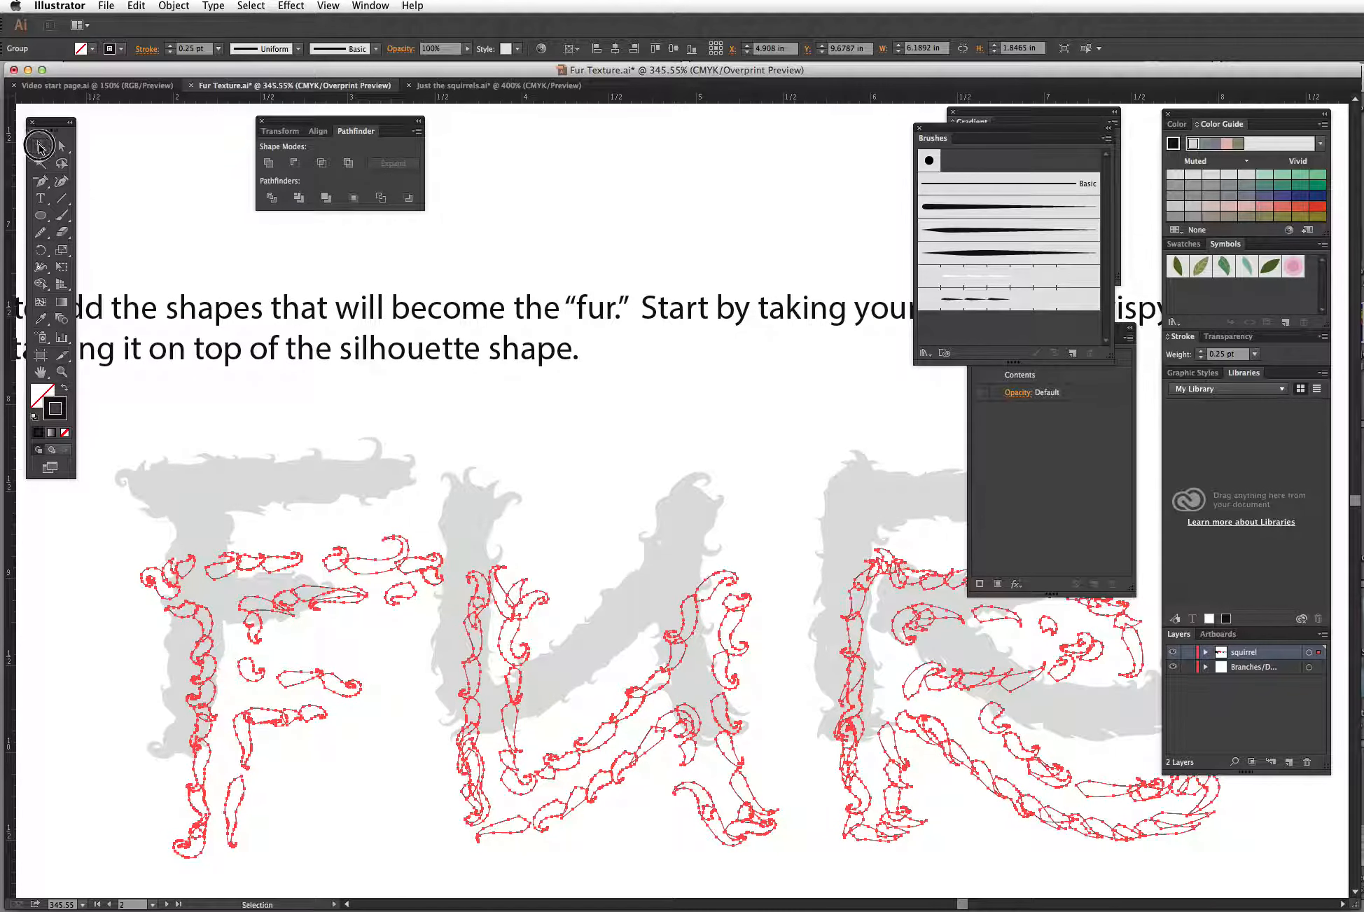
left_click(40, 145)
left_click_drag(110, 524, 253, 525)
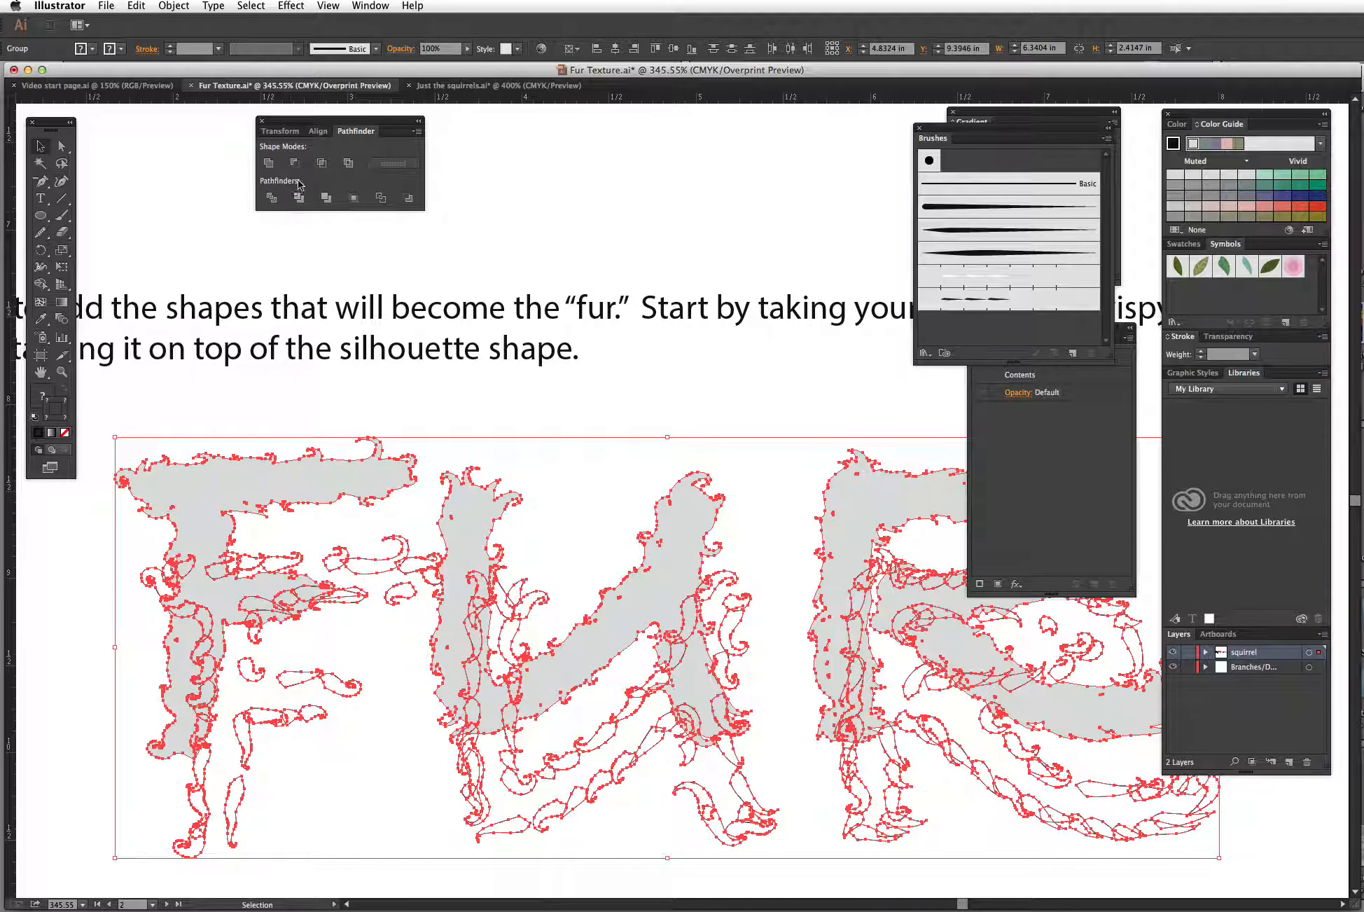
left_click(318, 136)
left_click(294, 162)
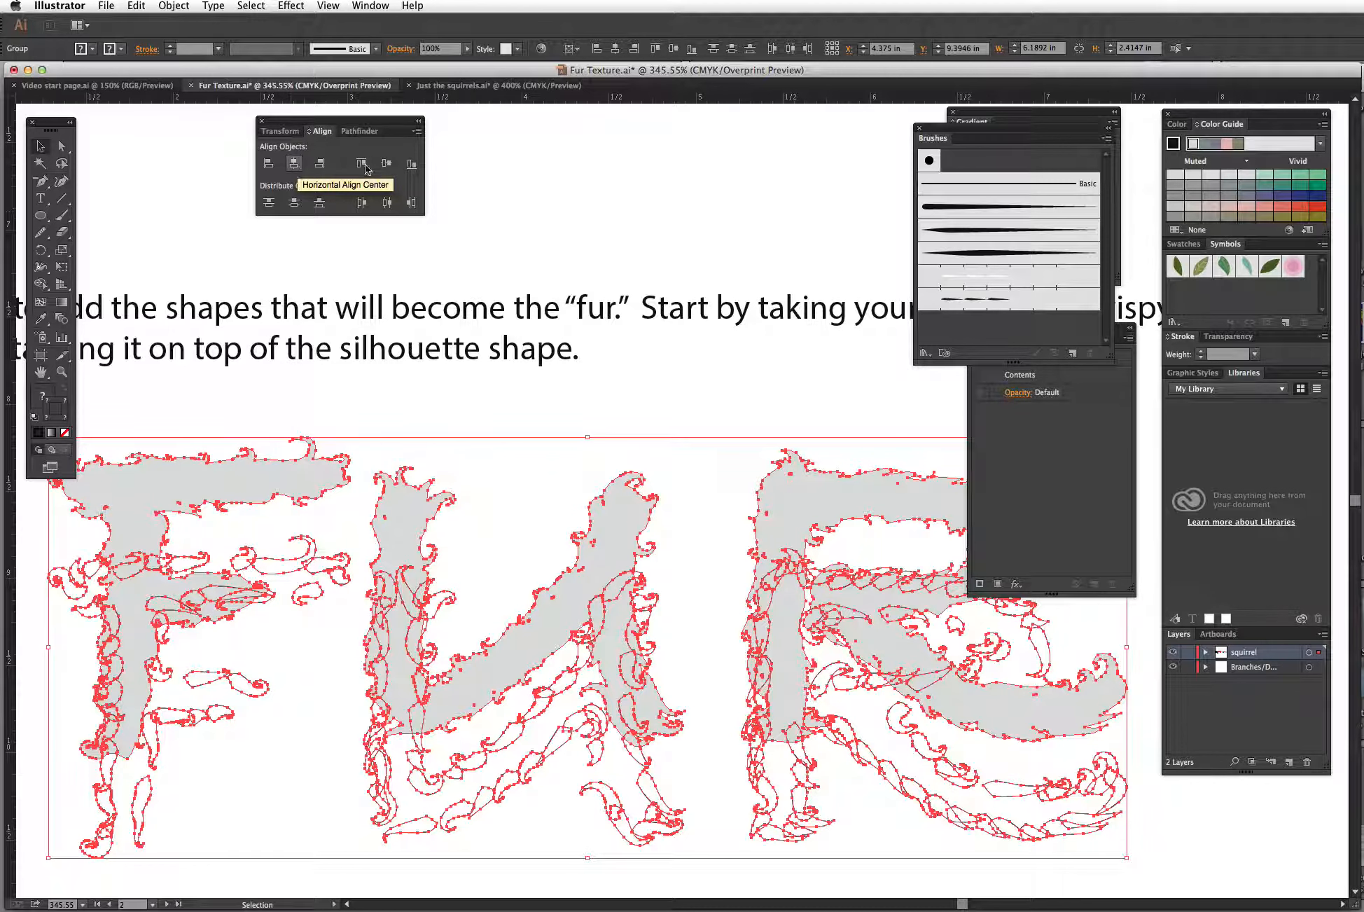
left_click(387, 163)
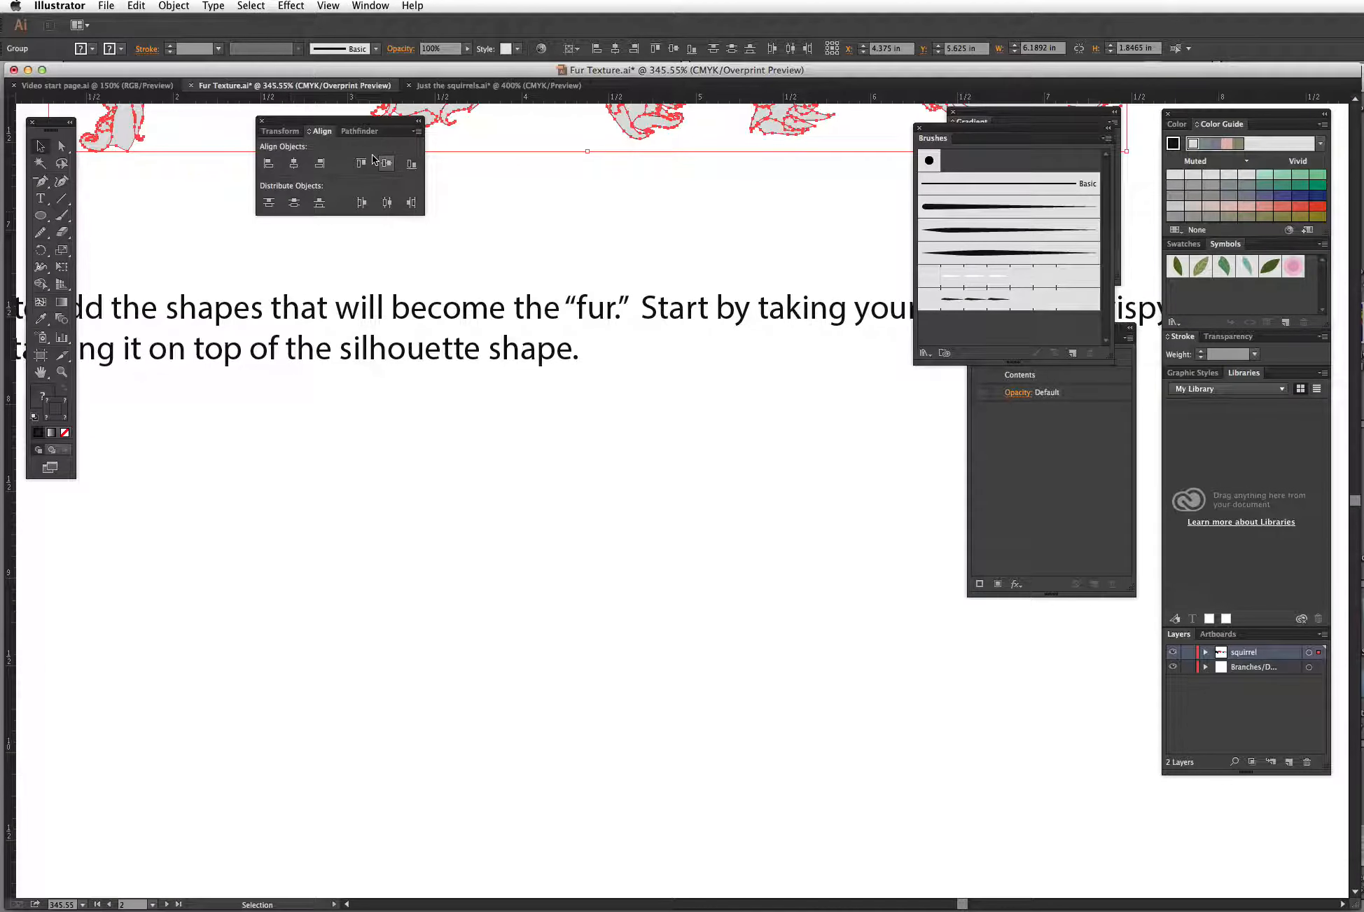
key("super+minus")
key("super+minus")
key("super+minus")
key("super+minus")
key("super+minus")
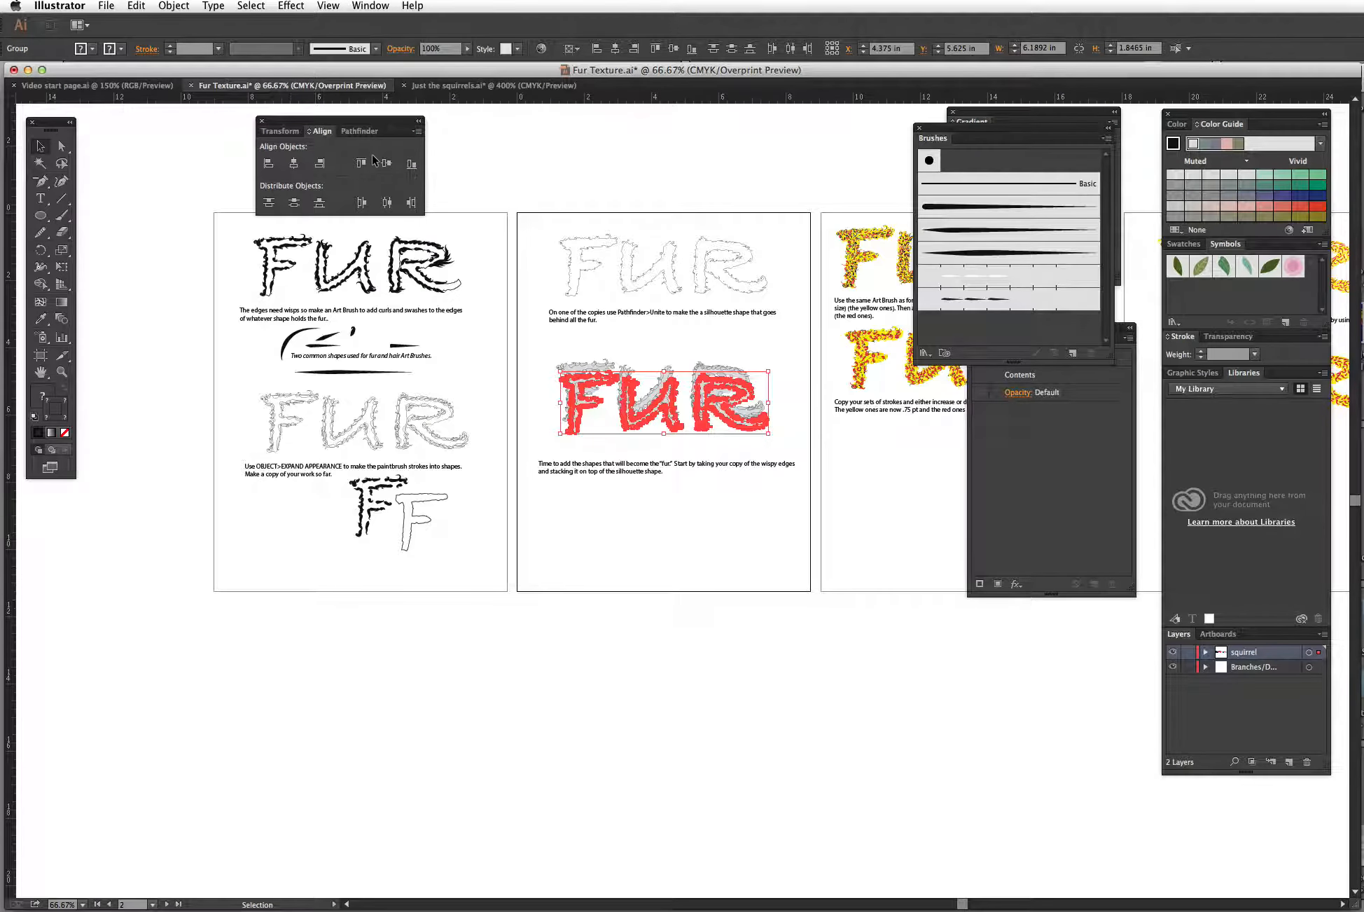
left_click_drag(646, 425, 655, 550)
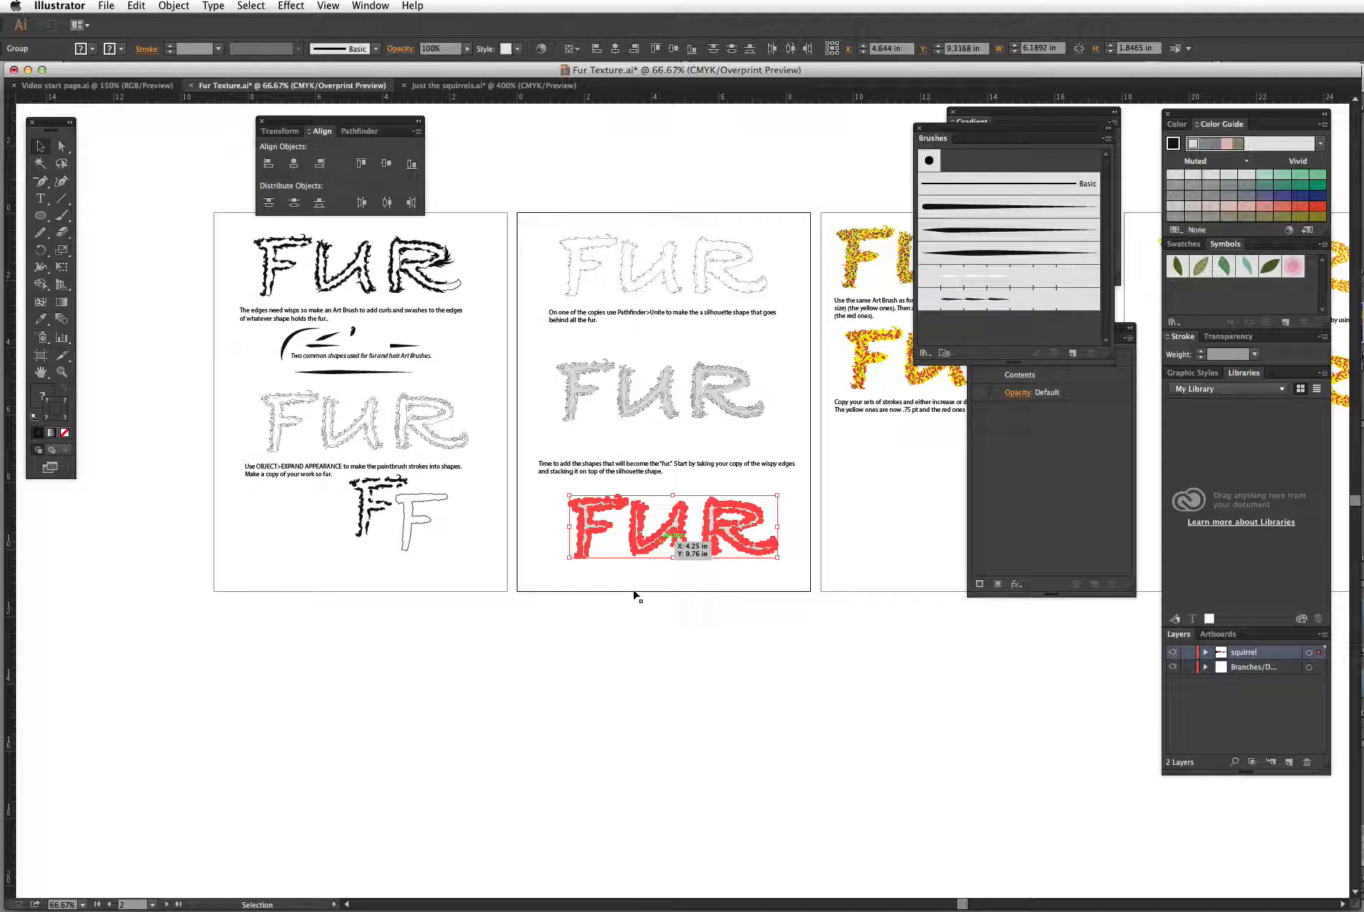
left_click(636, 581)
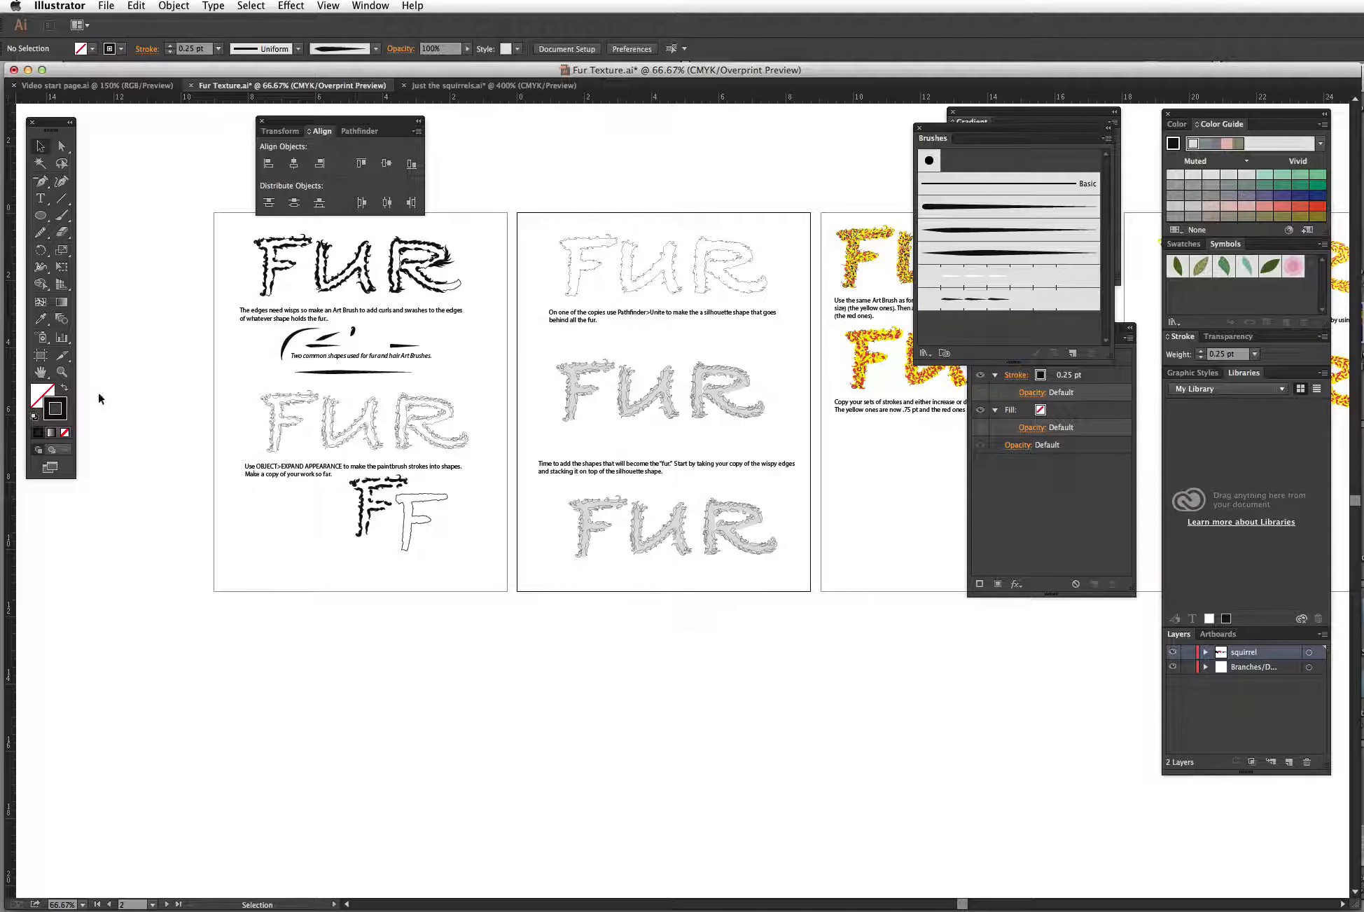
left_click(69, 372)
left_click_drag(563, 479, 792, 582)
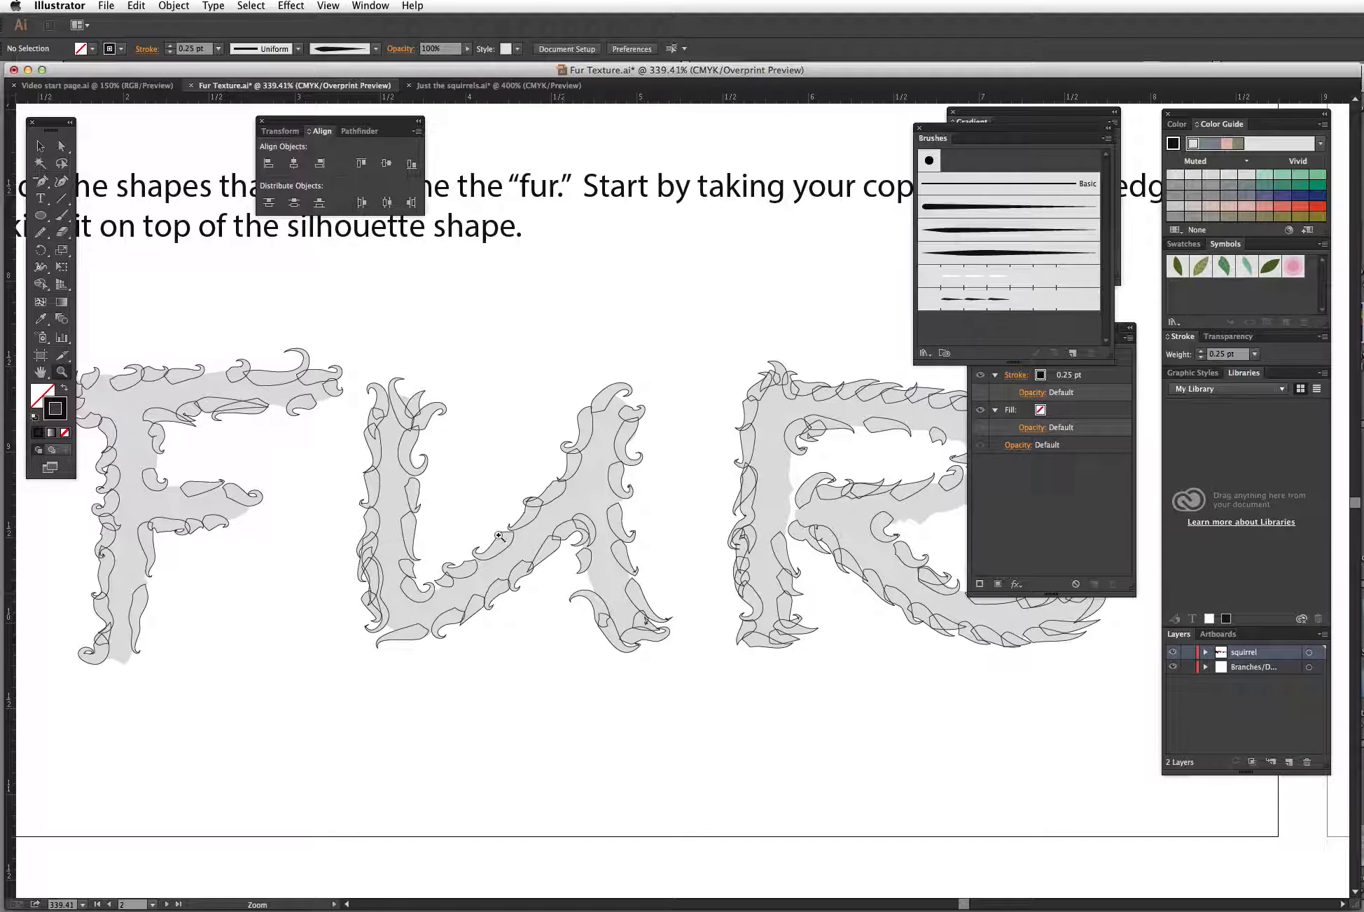
left_click(40, 147)
left_click_drag(420, 643, 420, 805)
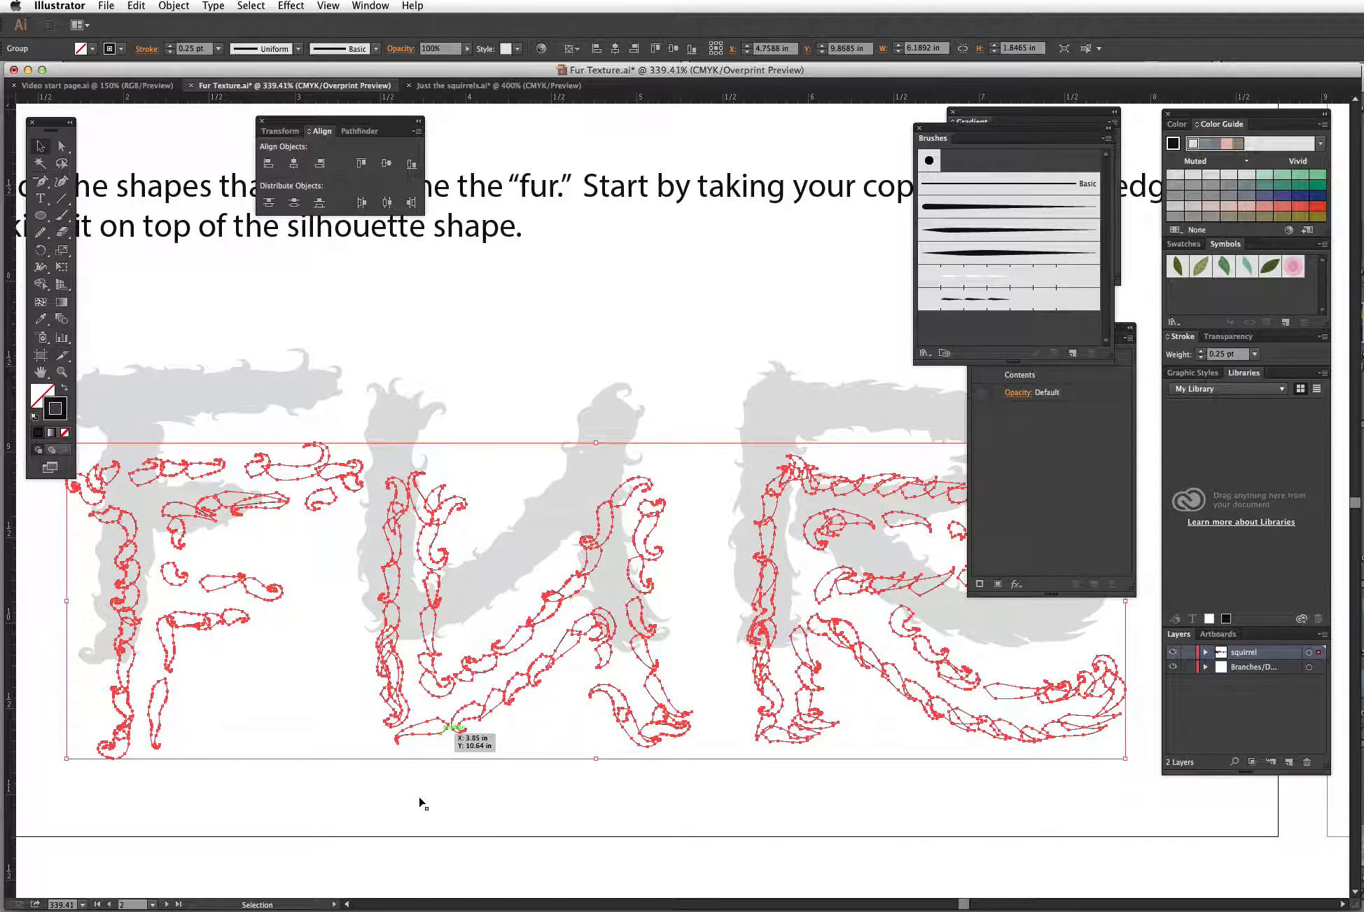
key("super+z")
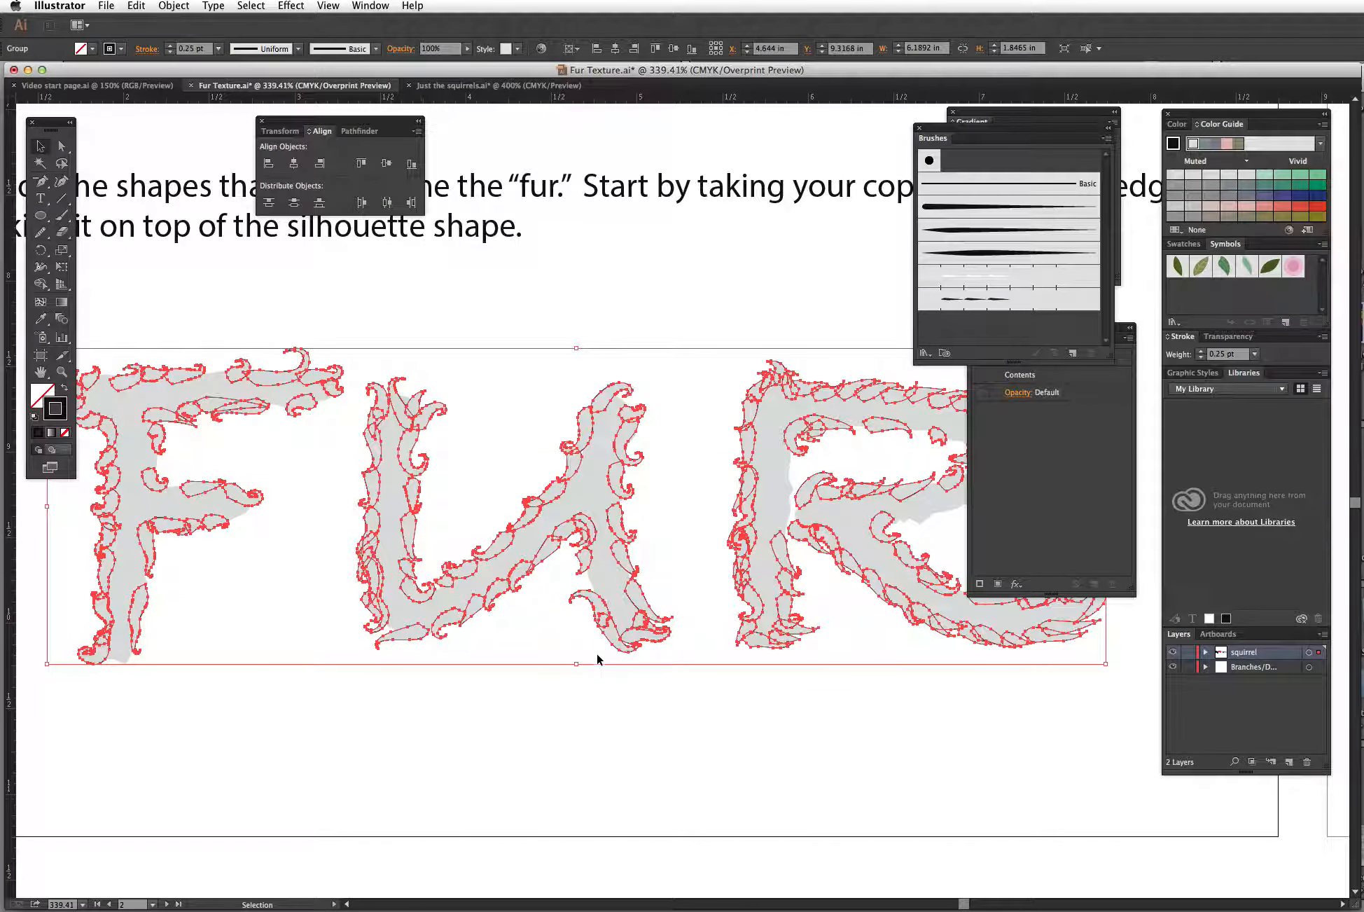
left_click(599, 658)
Step: Move the stacked FUR onto the next artboard below the stroke-weight instructions
key("super+minus")
key("super+minus")
key("super+minus")
key("super+minus")
key("super+minus")
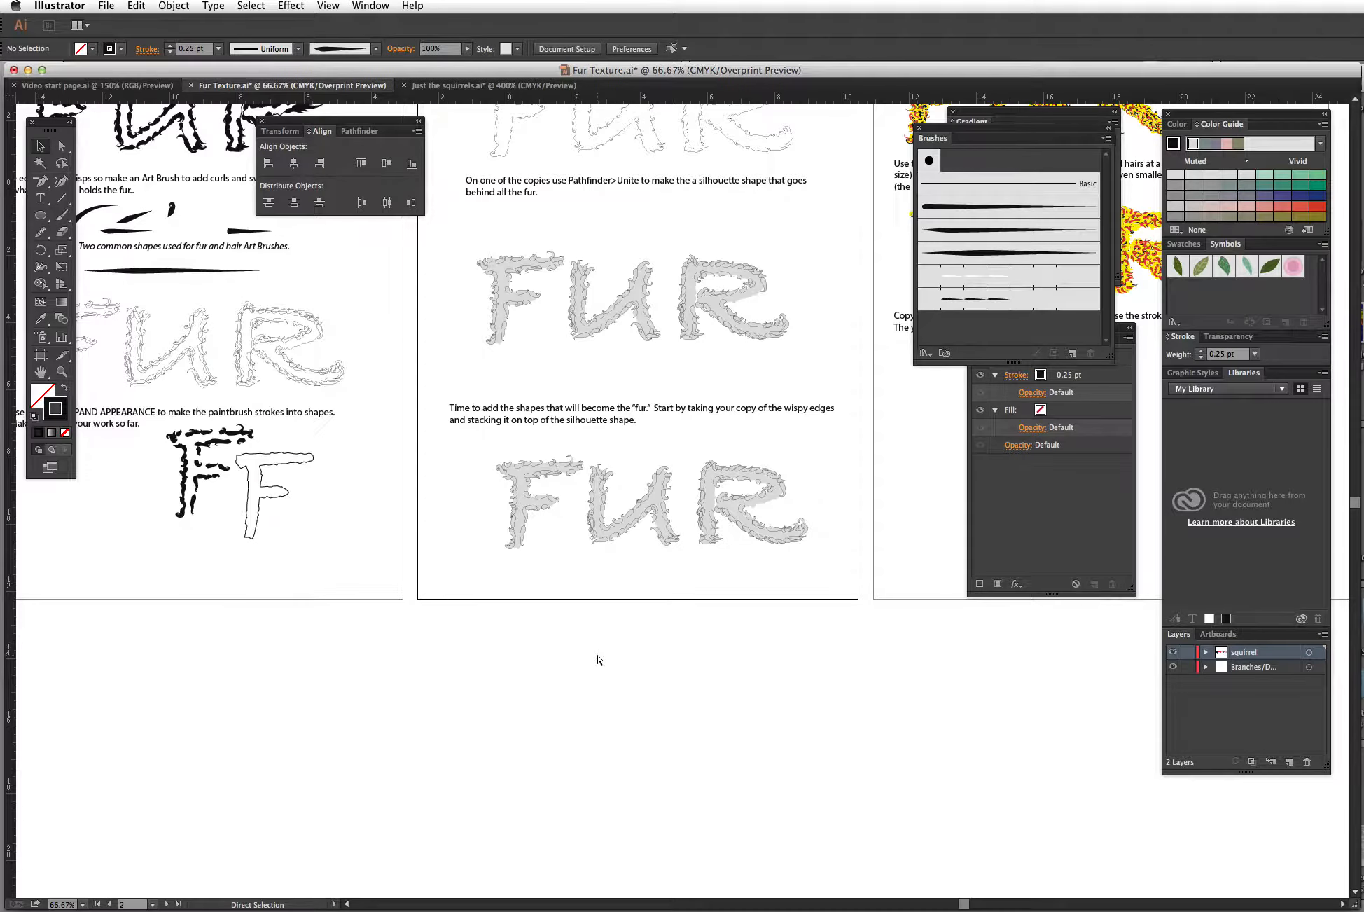
left_click_drag(813, 488, 551, 670)
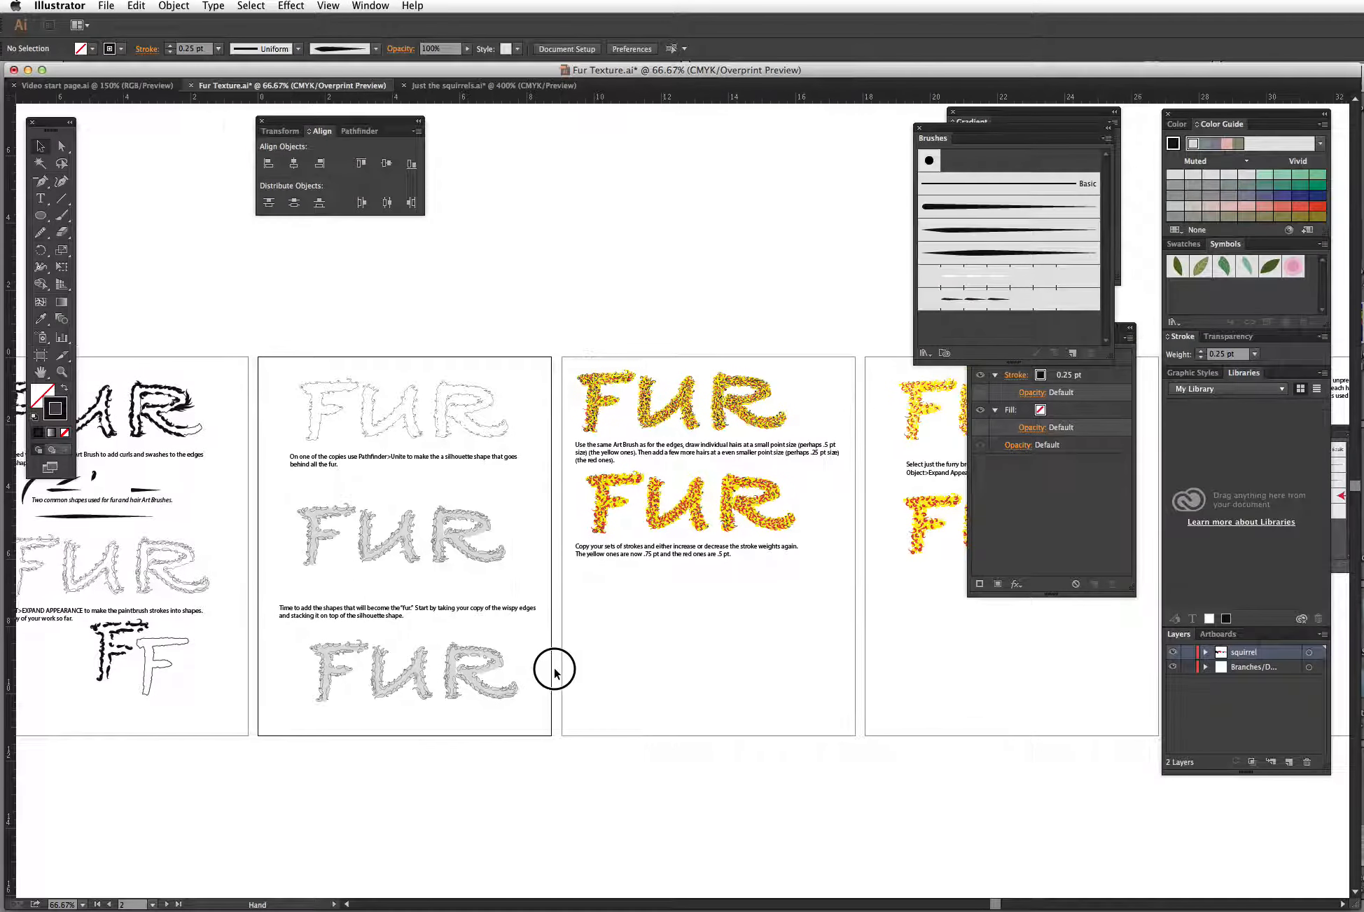
left_click(61, 372)
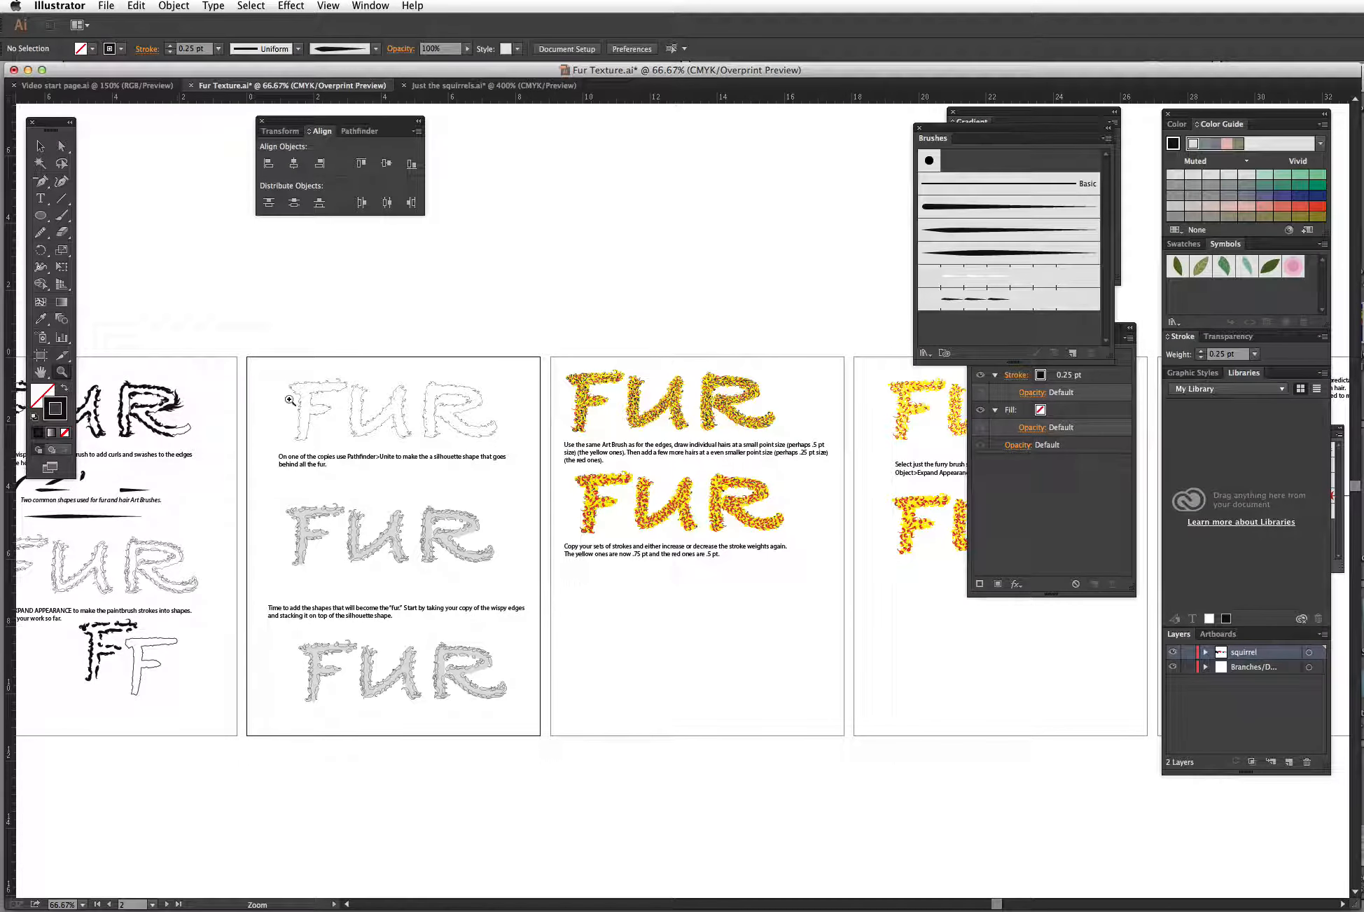
left_click(44, 149)
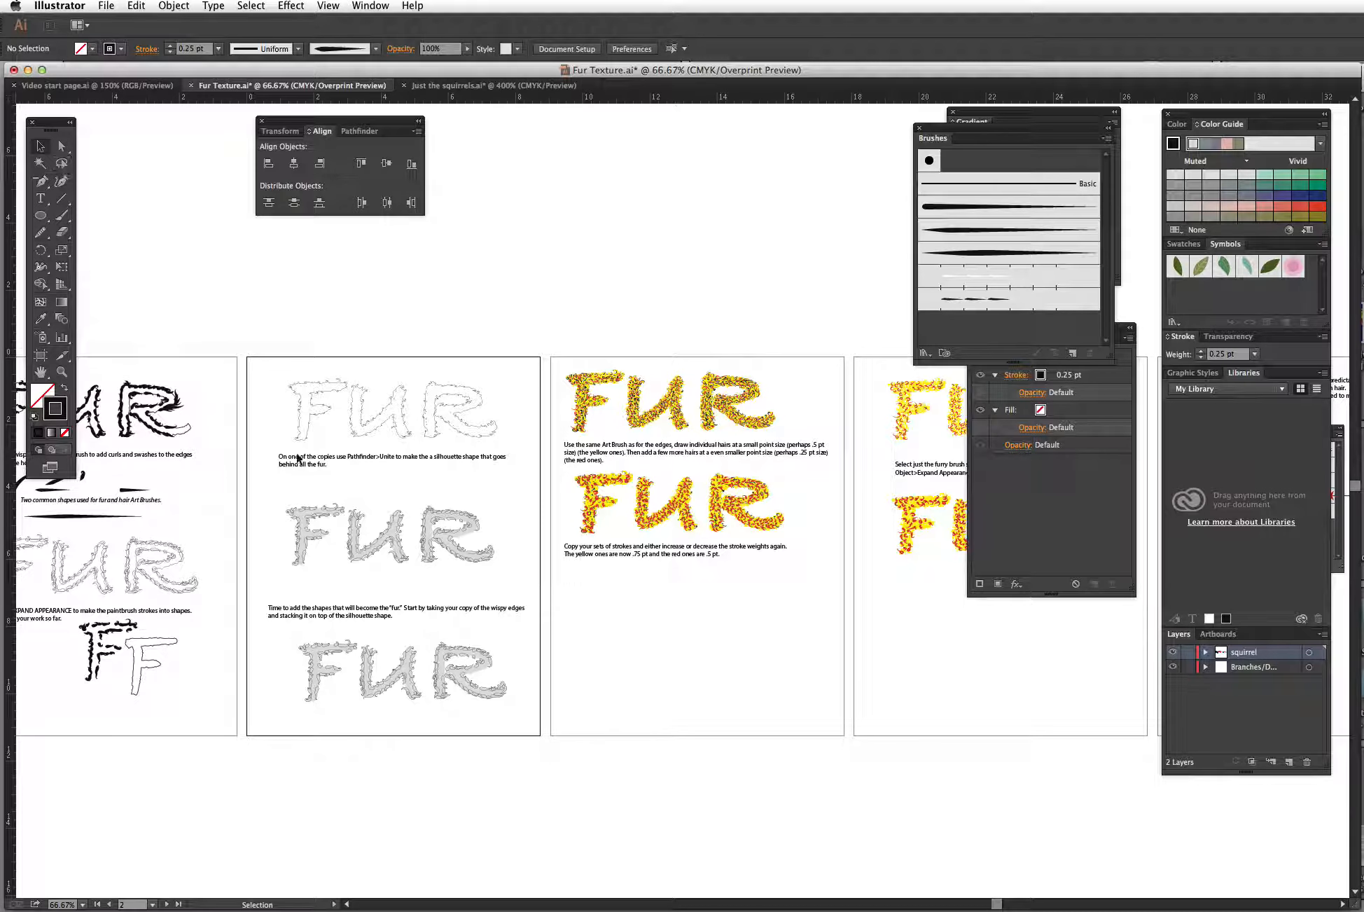
left_click_drag(273, 612, 740, 635)
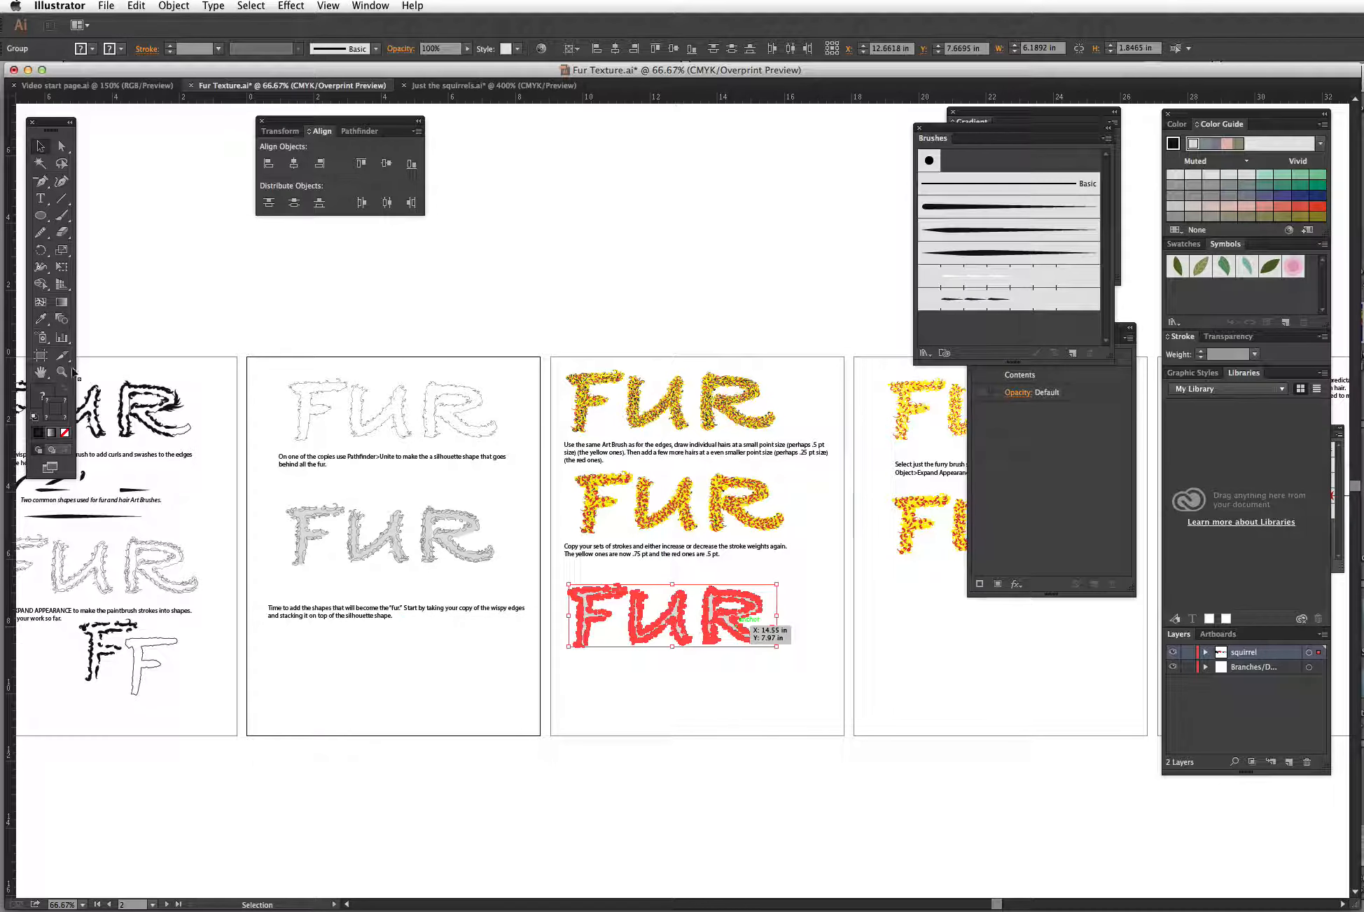
Step: Zoom into the yellow and red furry F and examine its individual hair strokes
key("z")
mouse_move(539, 343)
left_mouse_down()
mouse_move(862, 664)
mouse_move(862, 685)
left_mouse_up()
left_click_drag(811, 608, 779, 667)
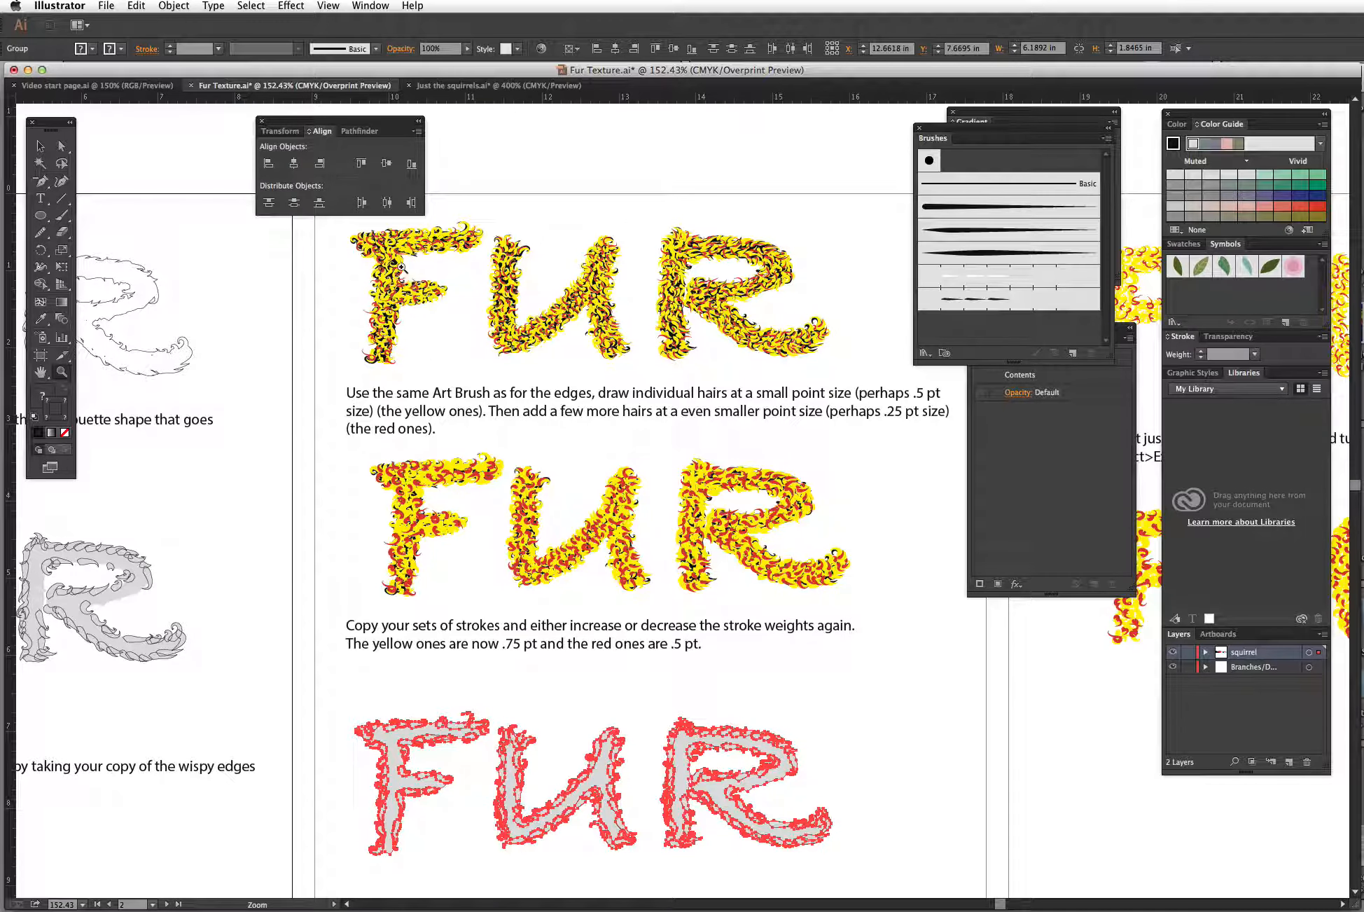
left_click_drag(354, 226, 502, 348)
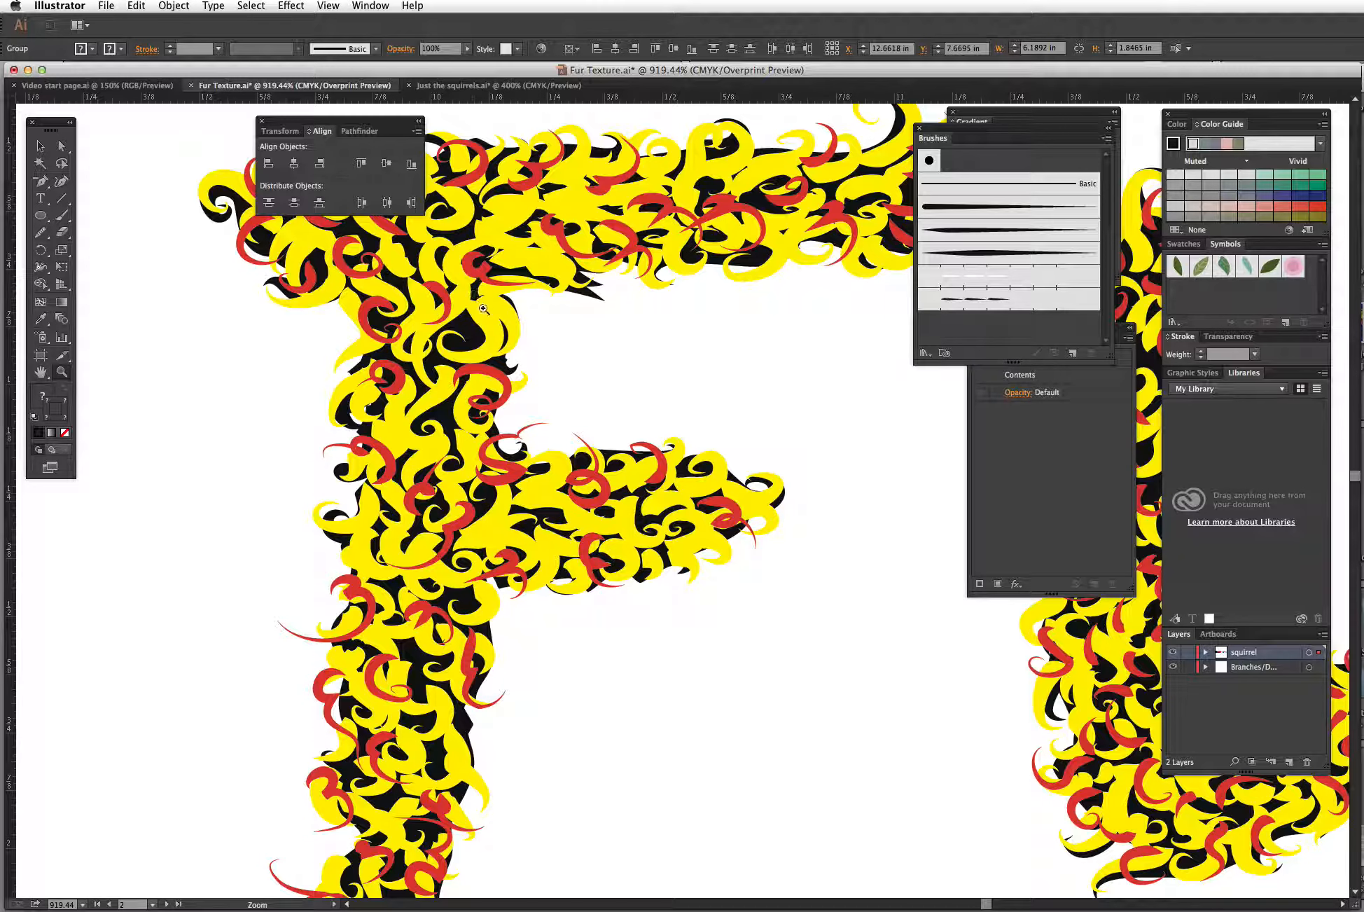
left_click(40, 148)
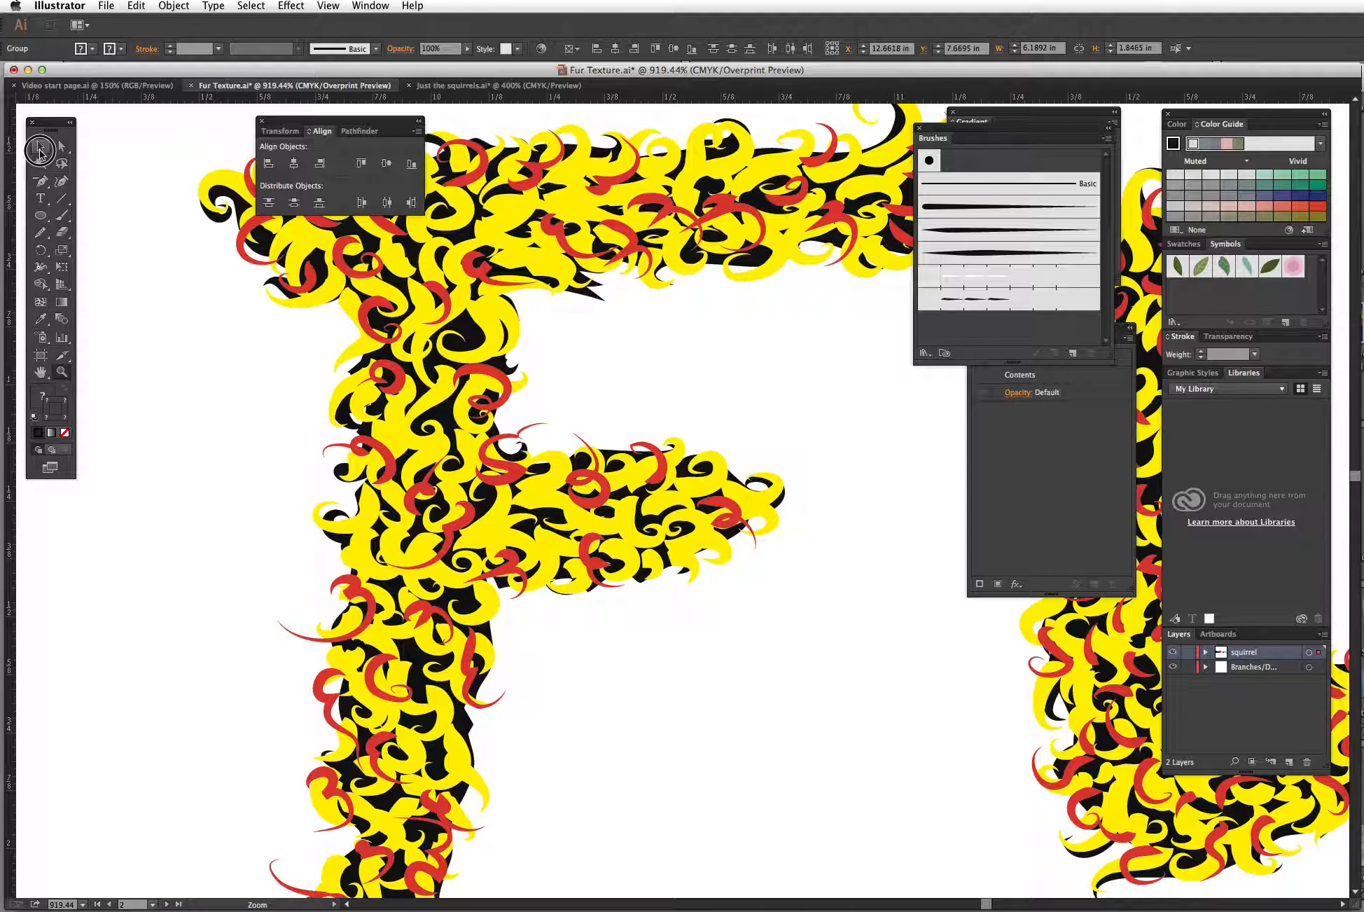
left_click(492, 329)
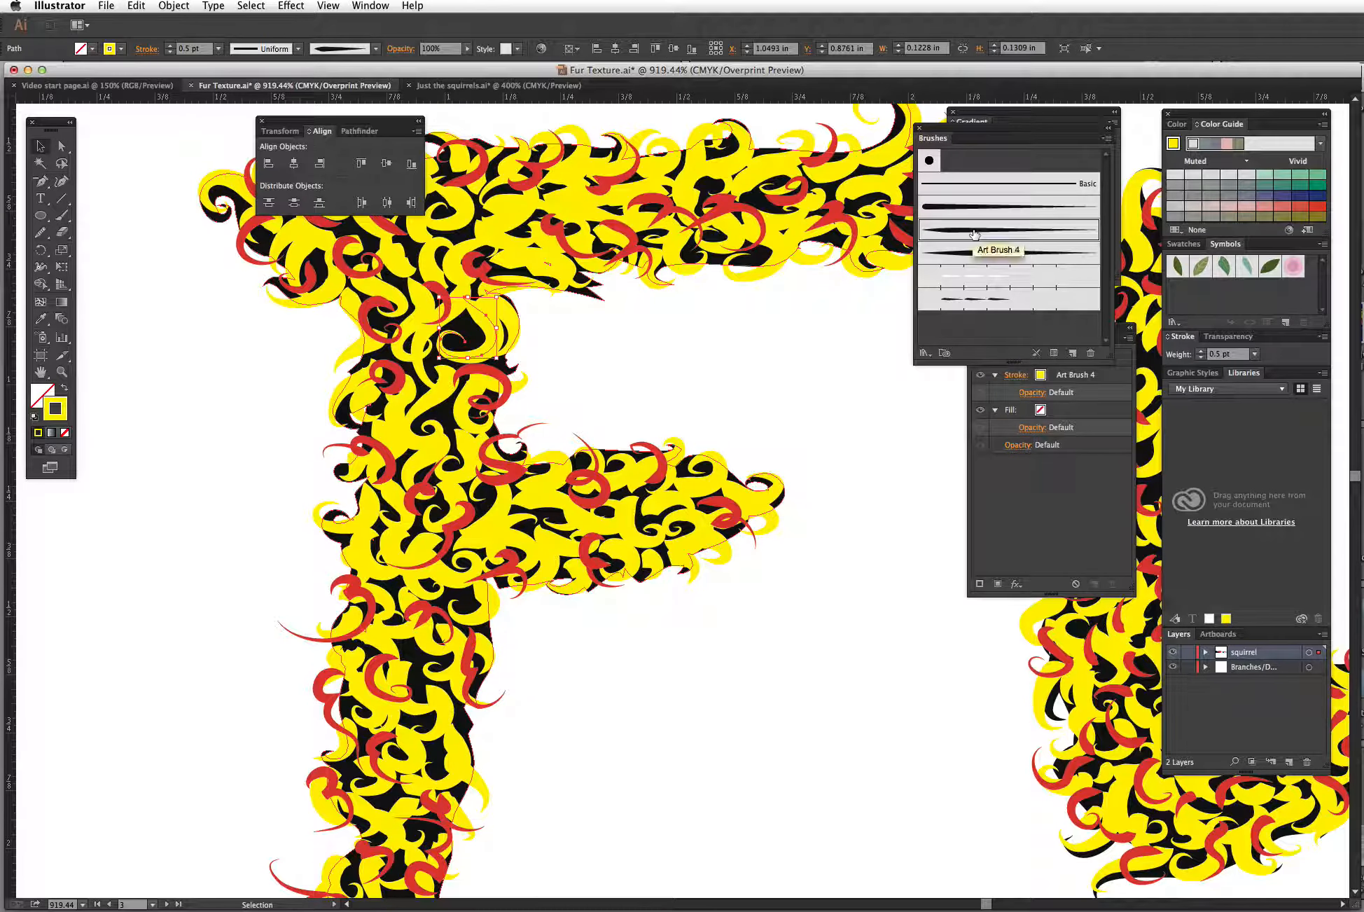
left_click_drag(973, 137, 795, 245)
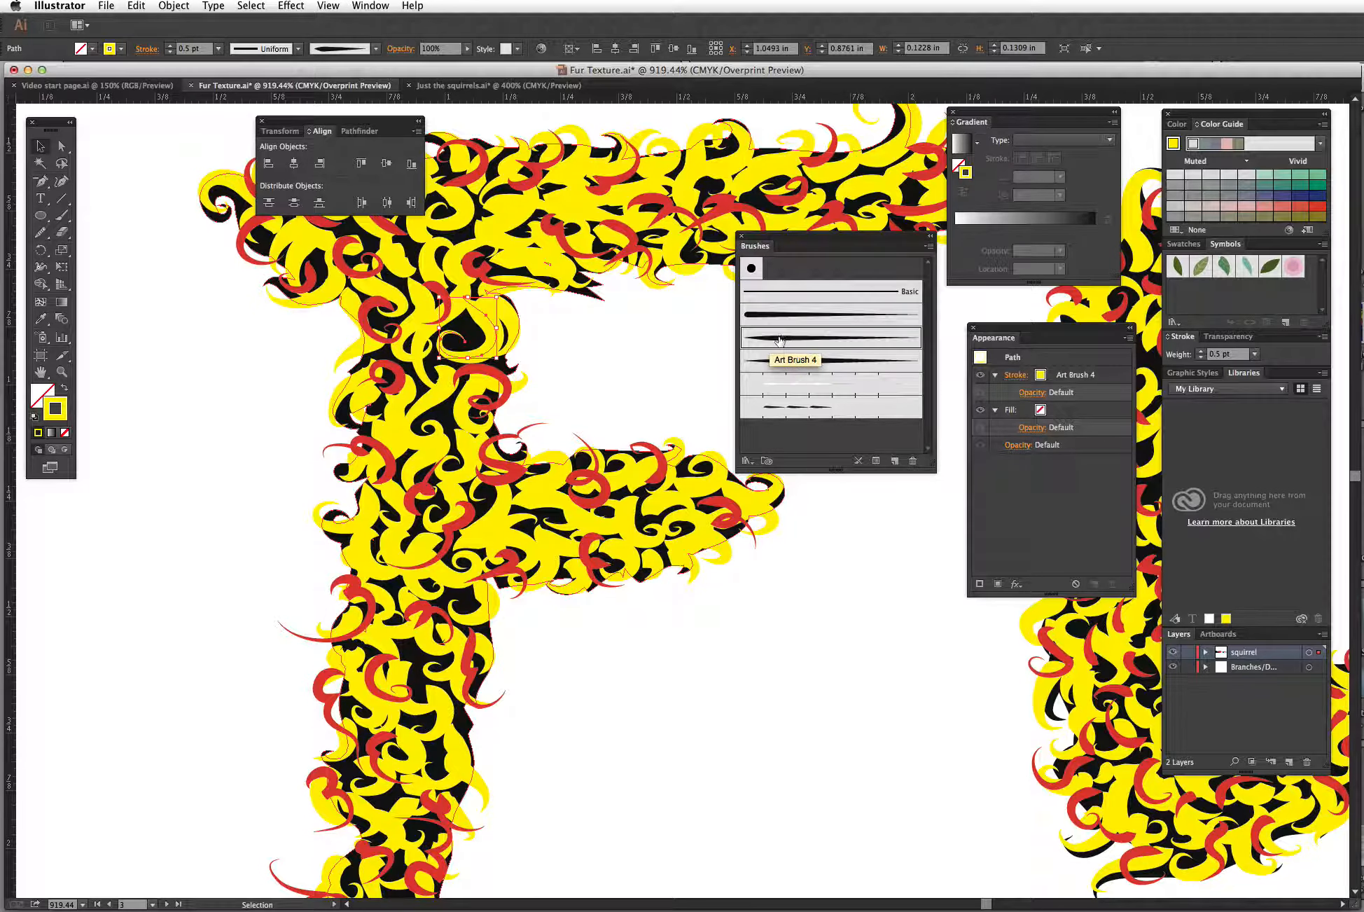
left_click(581, 202)
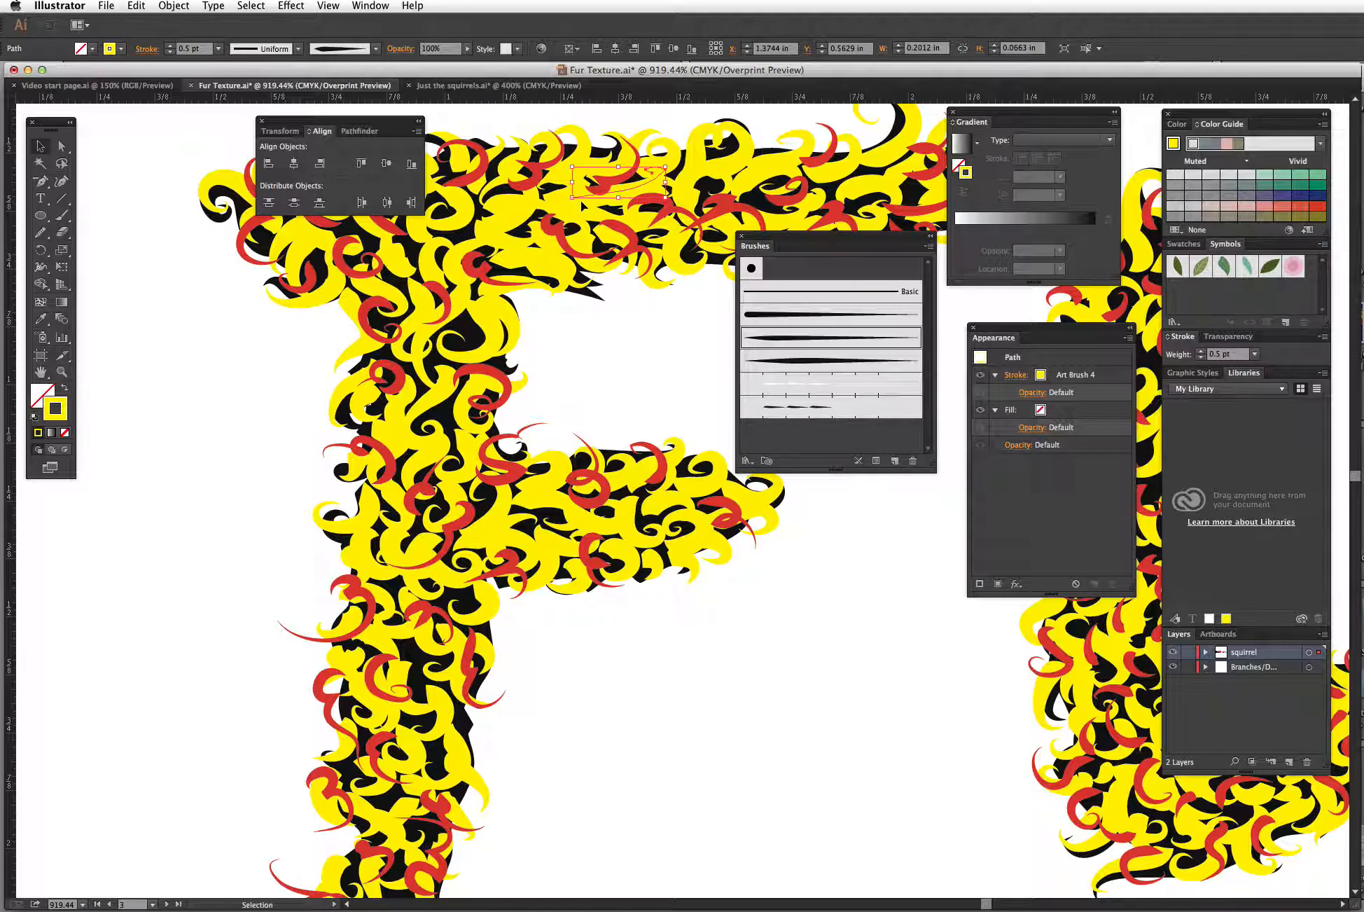
left_click(583, 153)
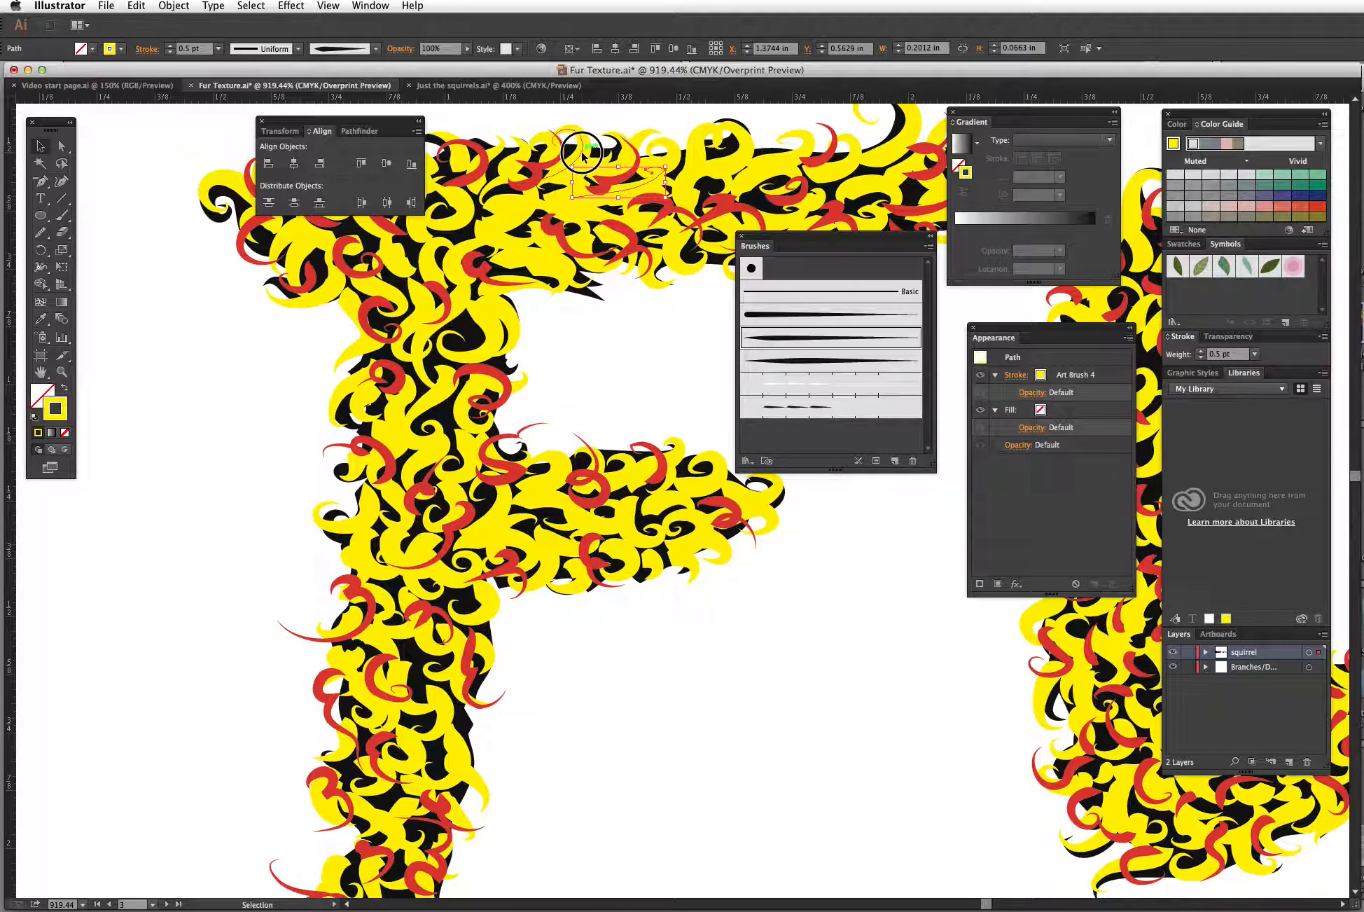
left_click(721, 145)
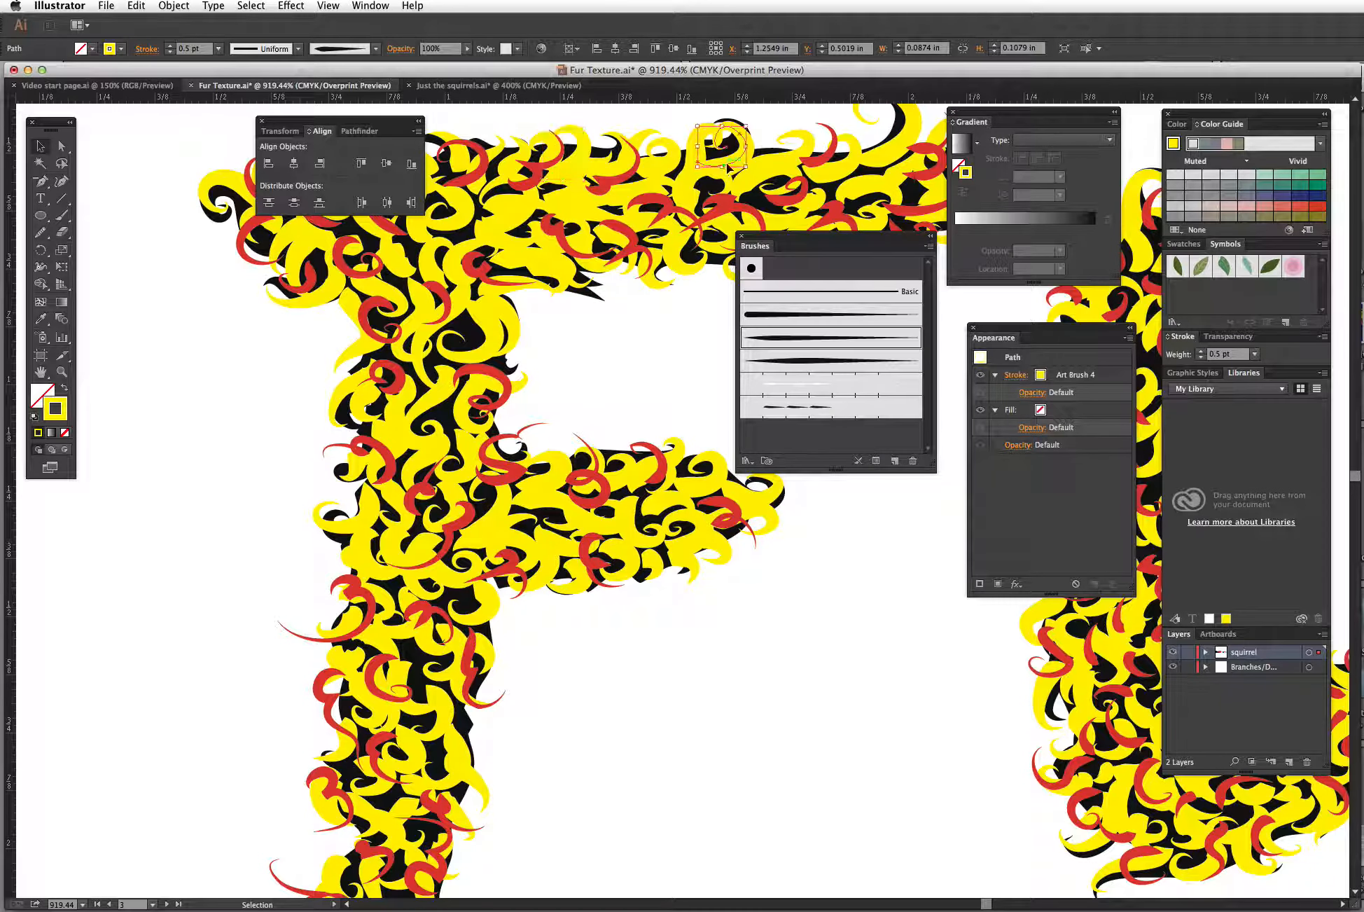
left_click(783, 172)
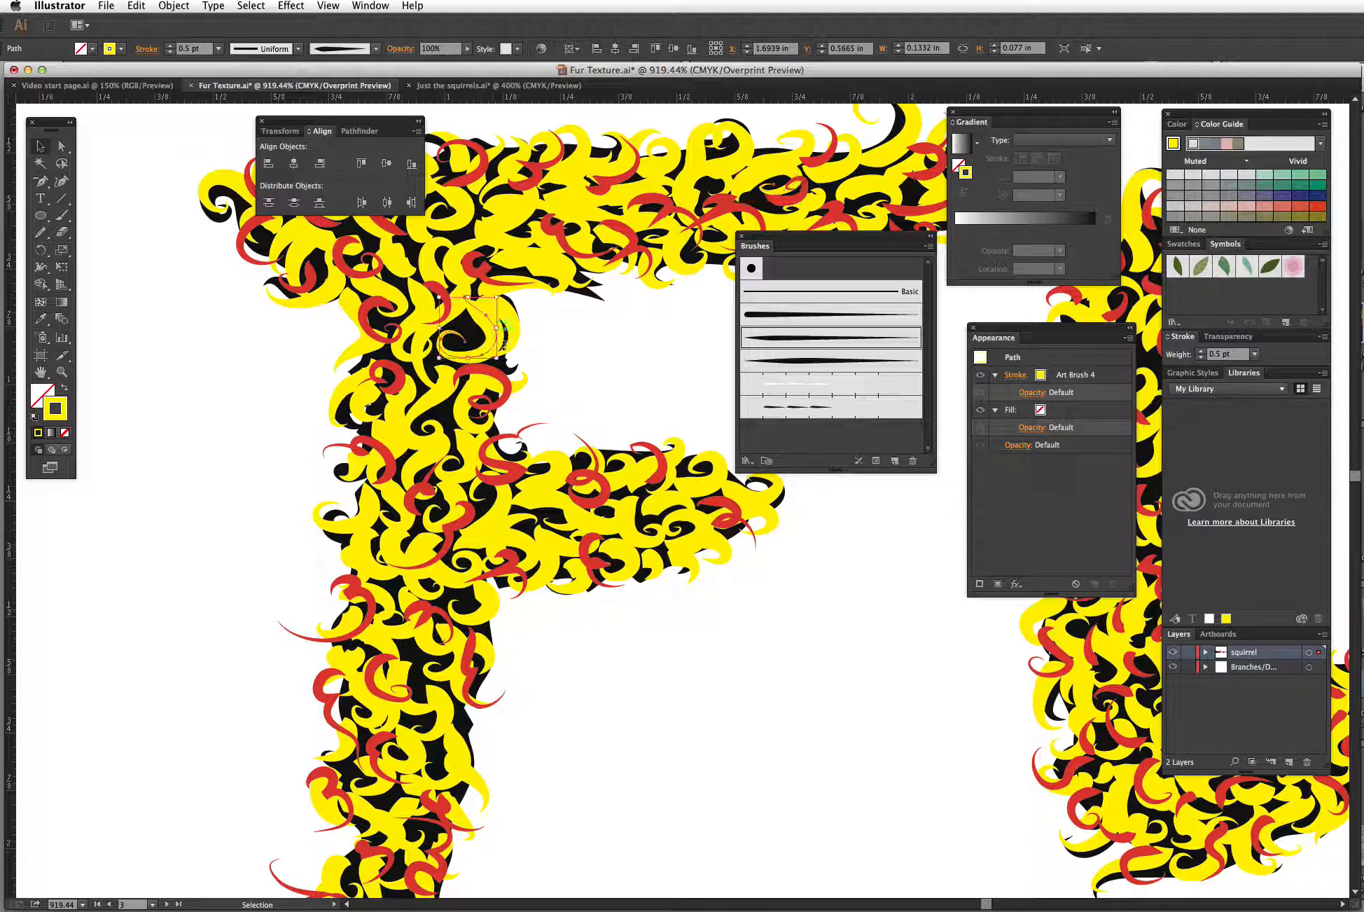
Step: Drag one yellow hair and one red hair out of the furry F to the empty space beside the letter
left_click(437, 404)
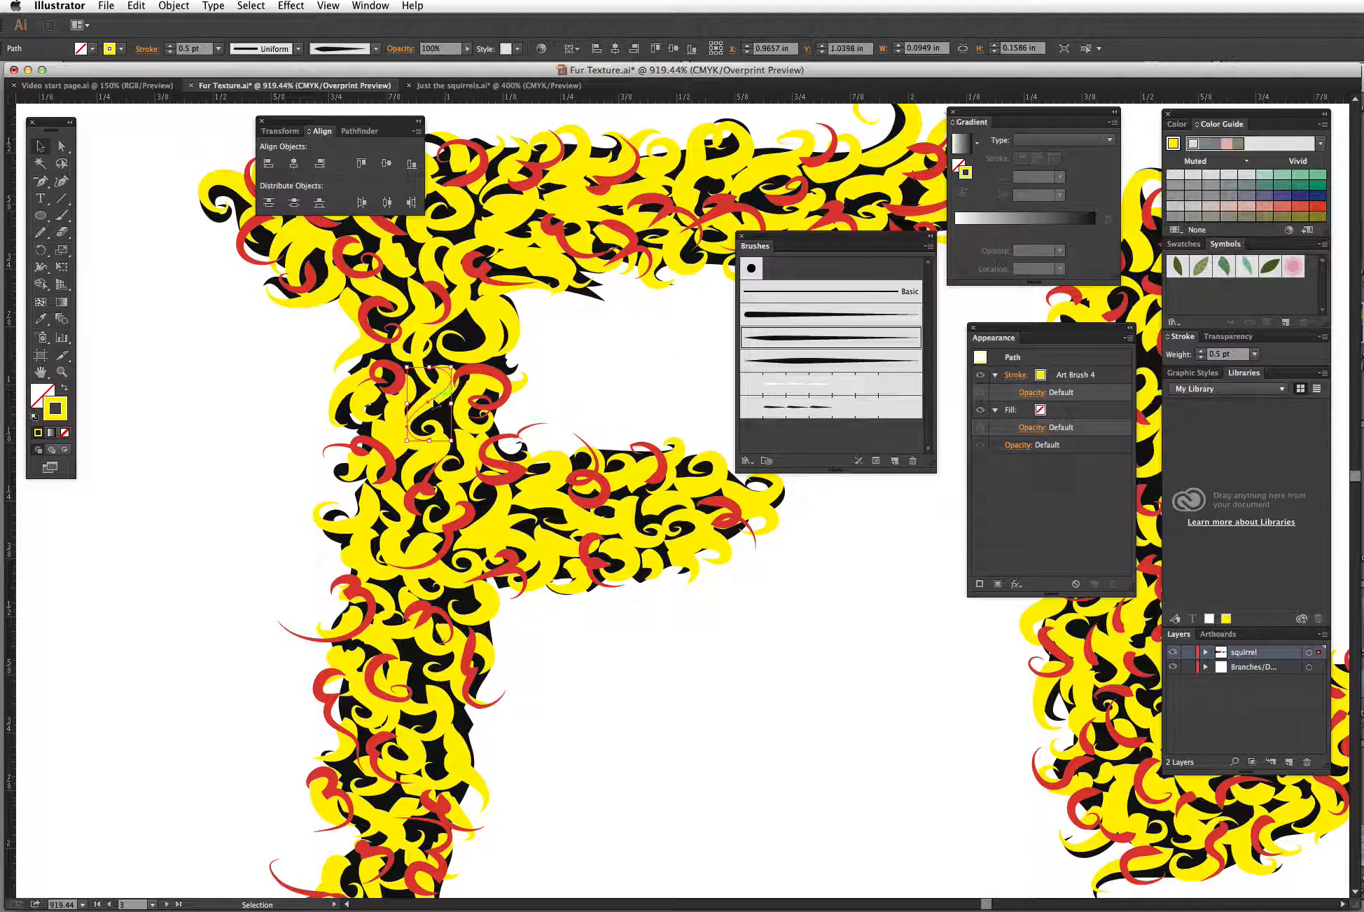
left_click_drag(435, 405, 236, 416)
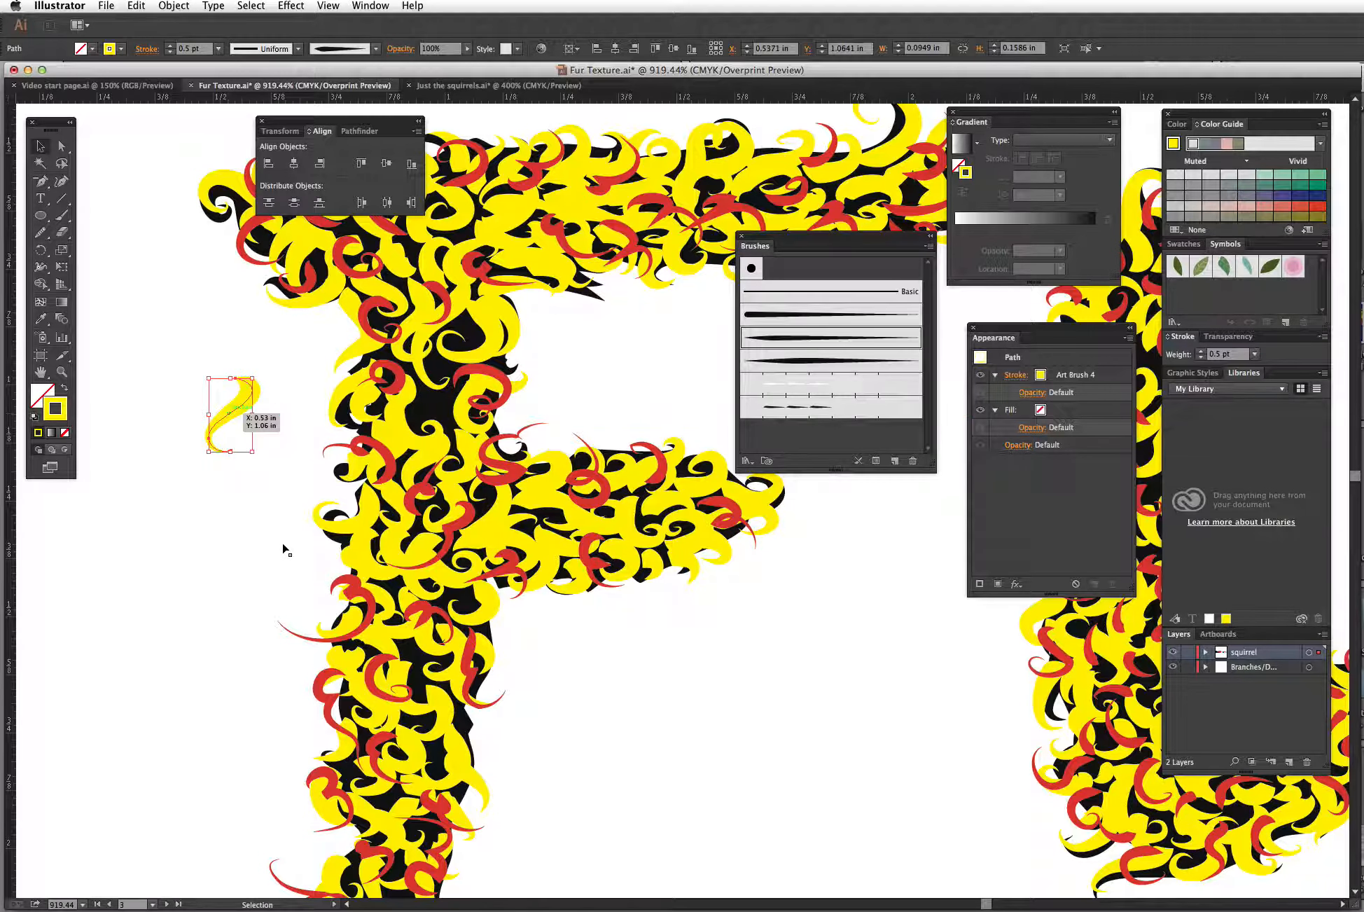
left_click(493, 377)
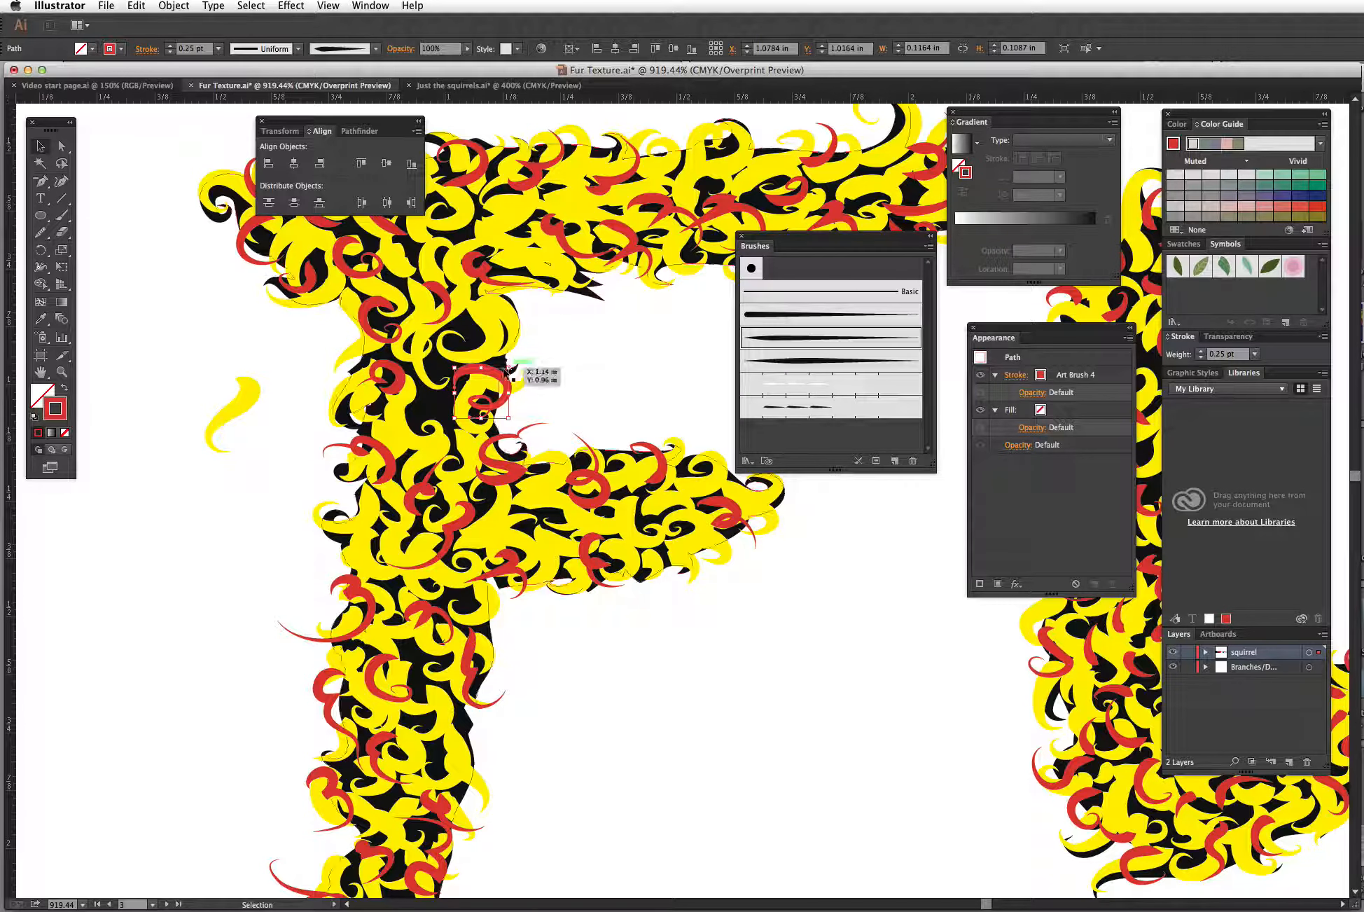
left_click_drag(480, 367, 245, 484)
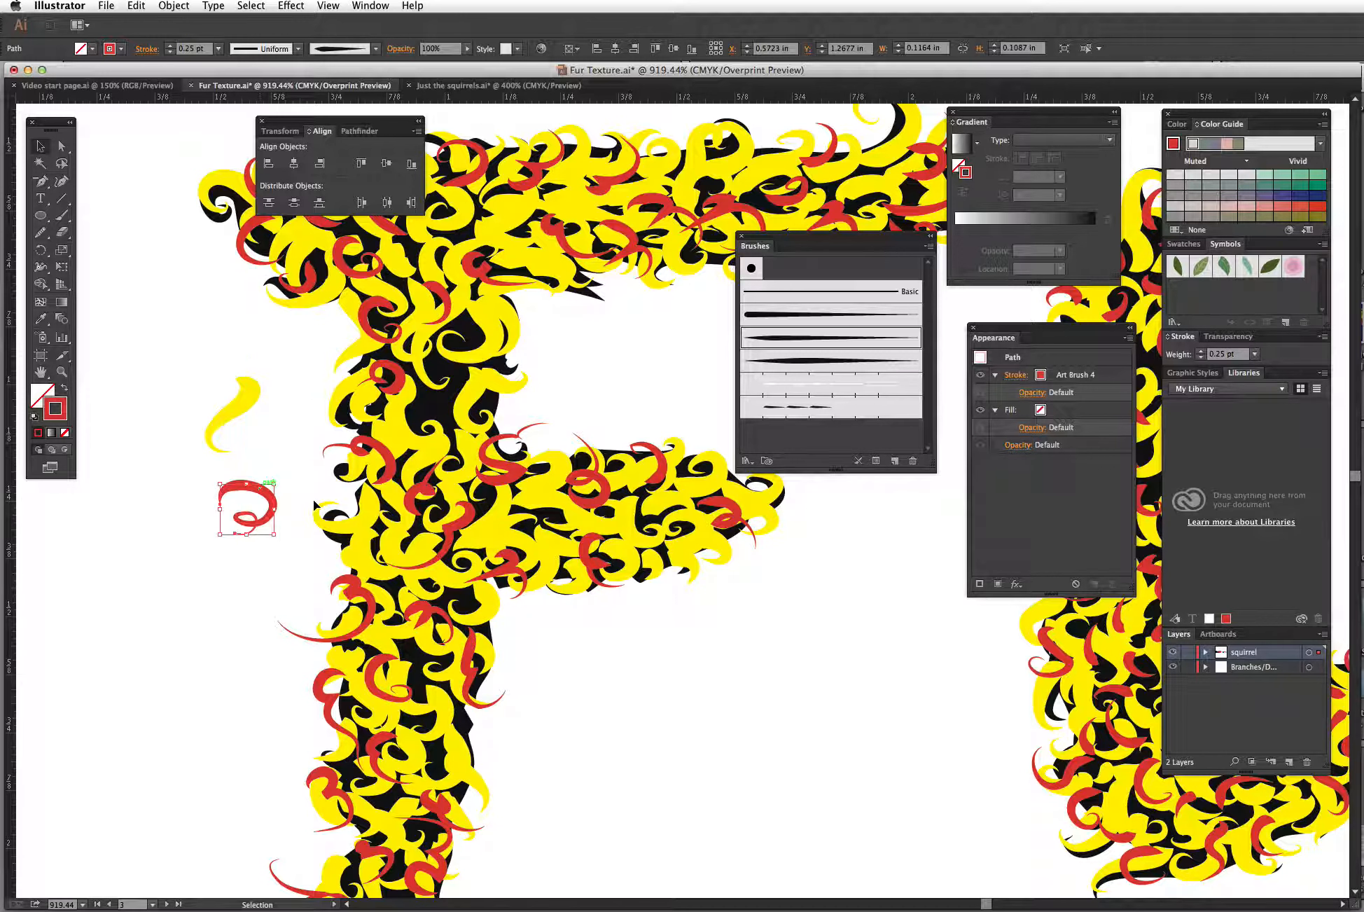
left_click(285, 574)
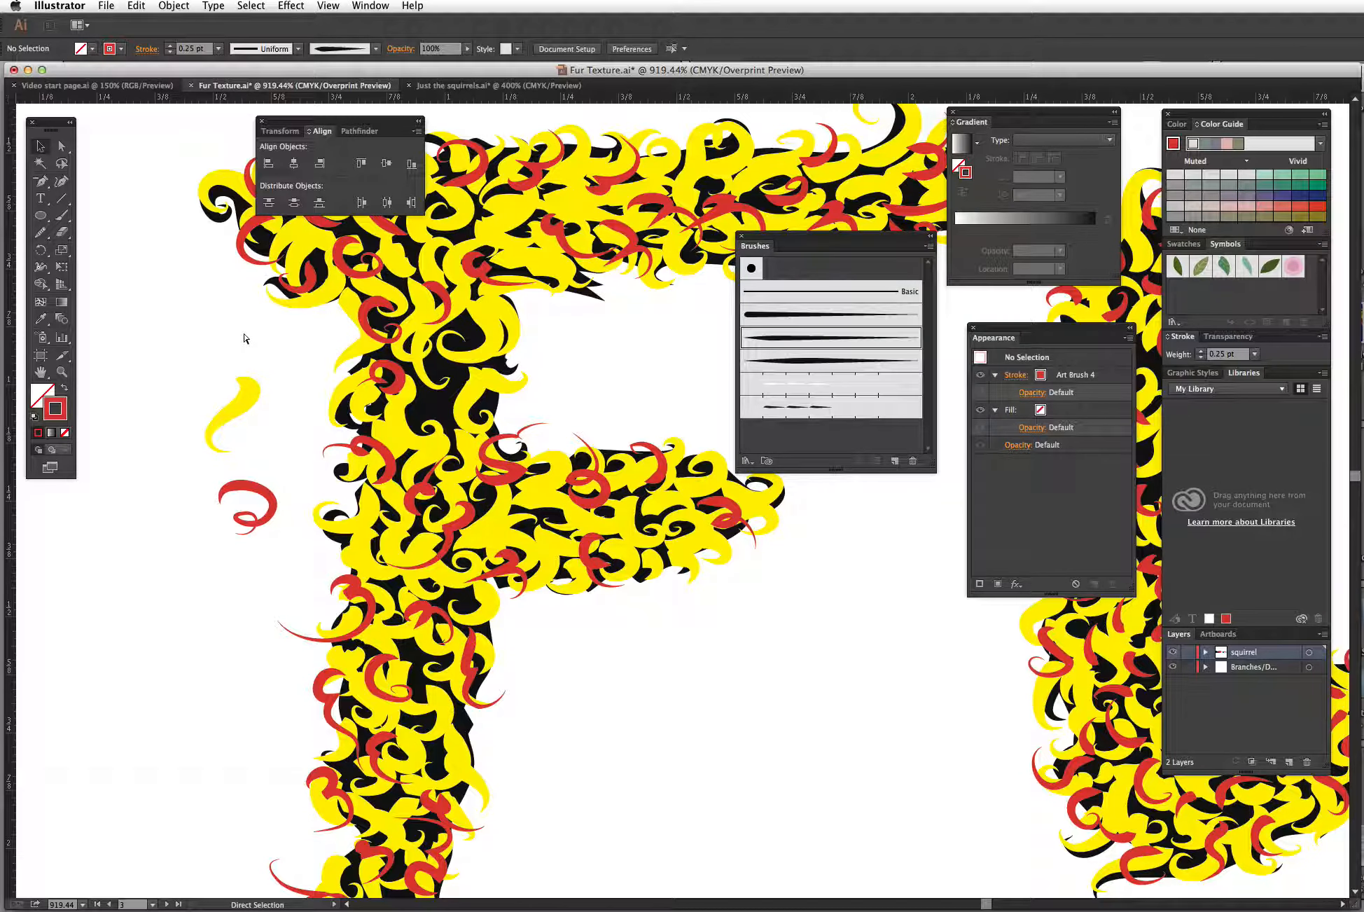
key("super+minus")
Step: Paint a short red hair stroke with the Paintbrush above the gap between the F and U of the upper FUR
key("super+minus")
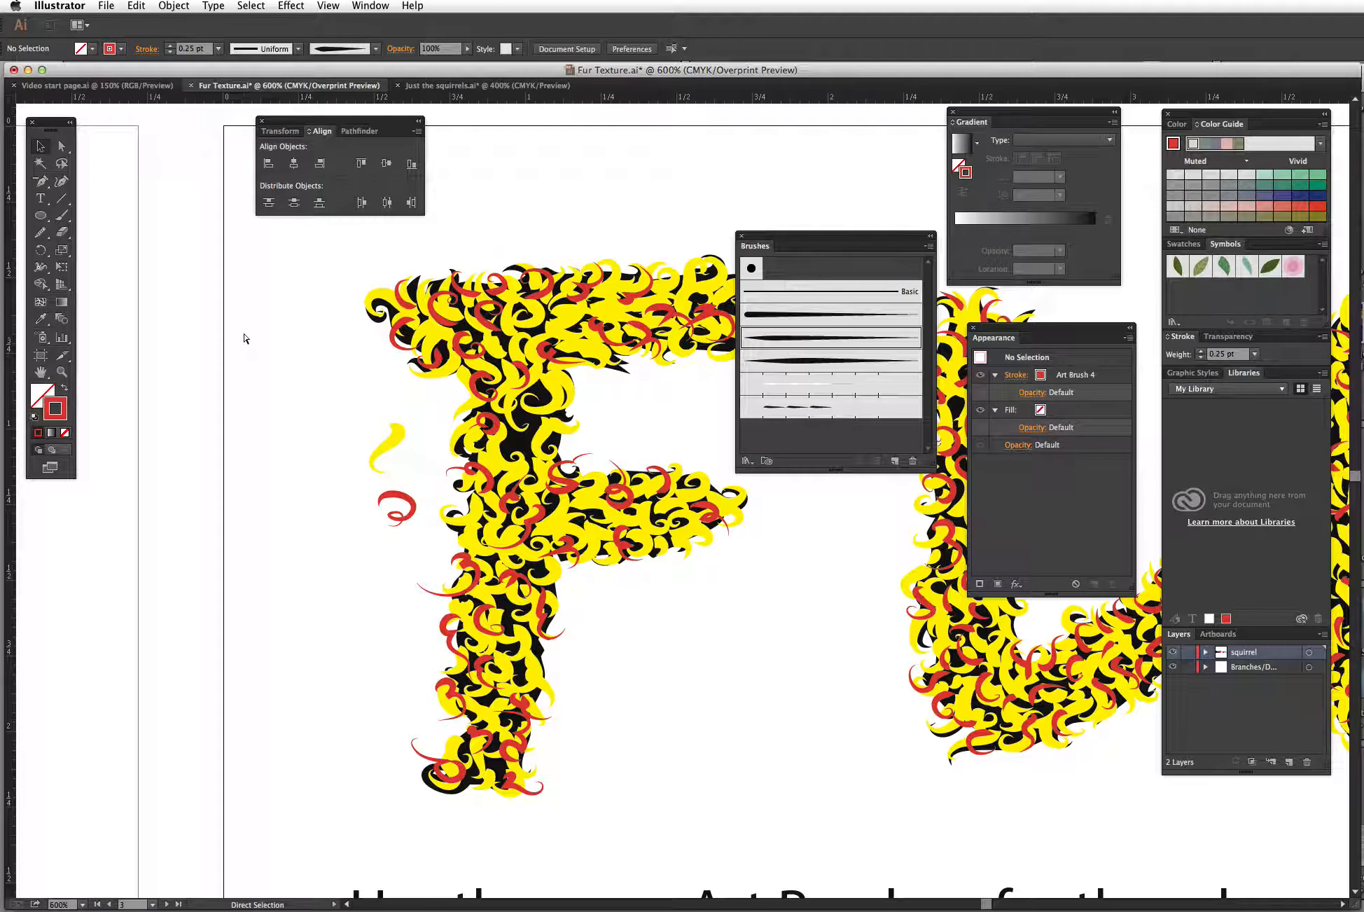
key("super+minus")
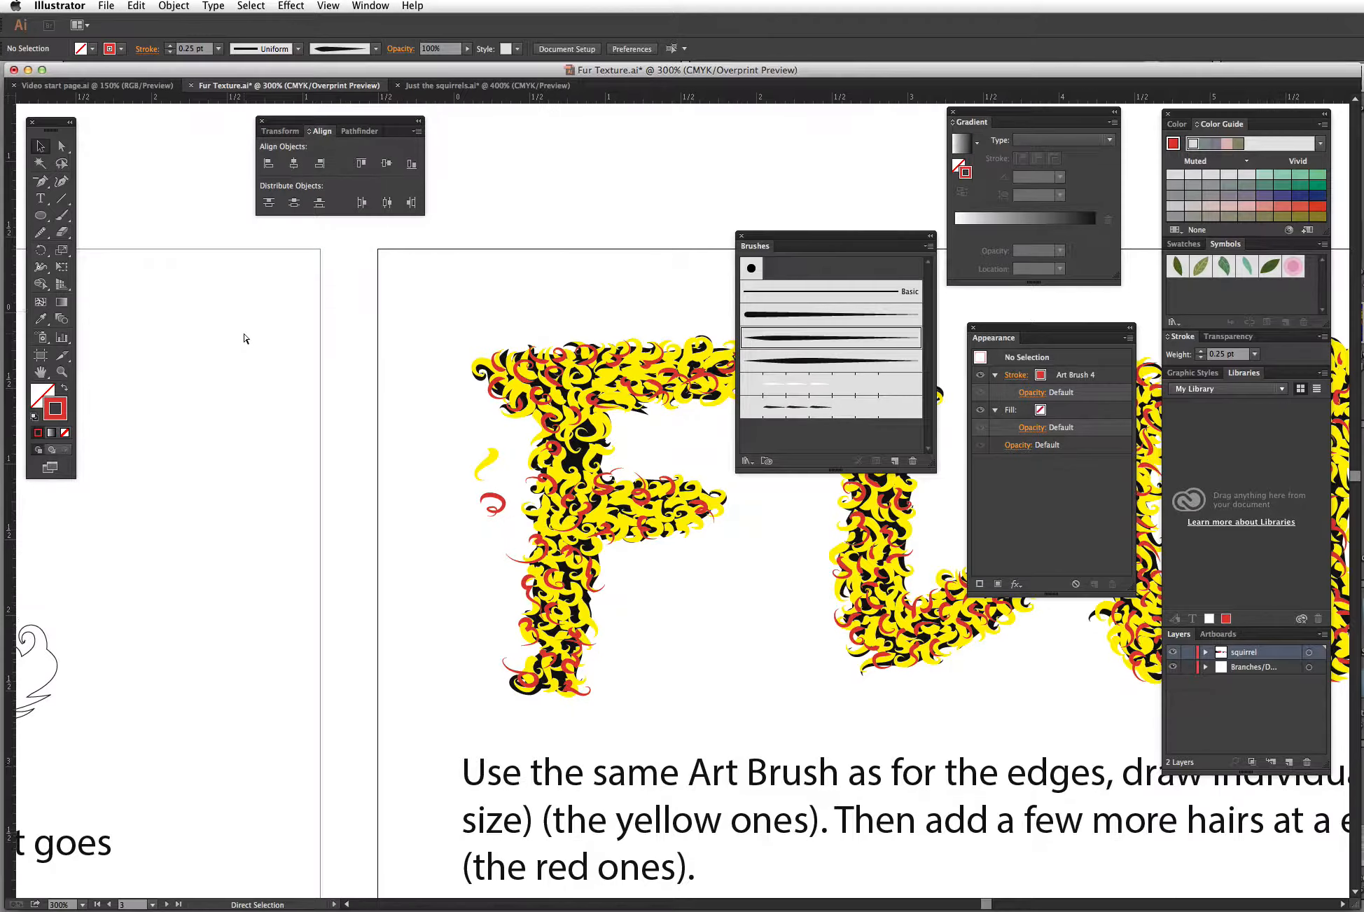
key("super+minus")
key("super+minus")
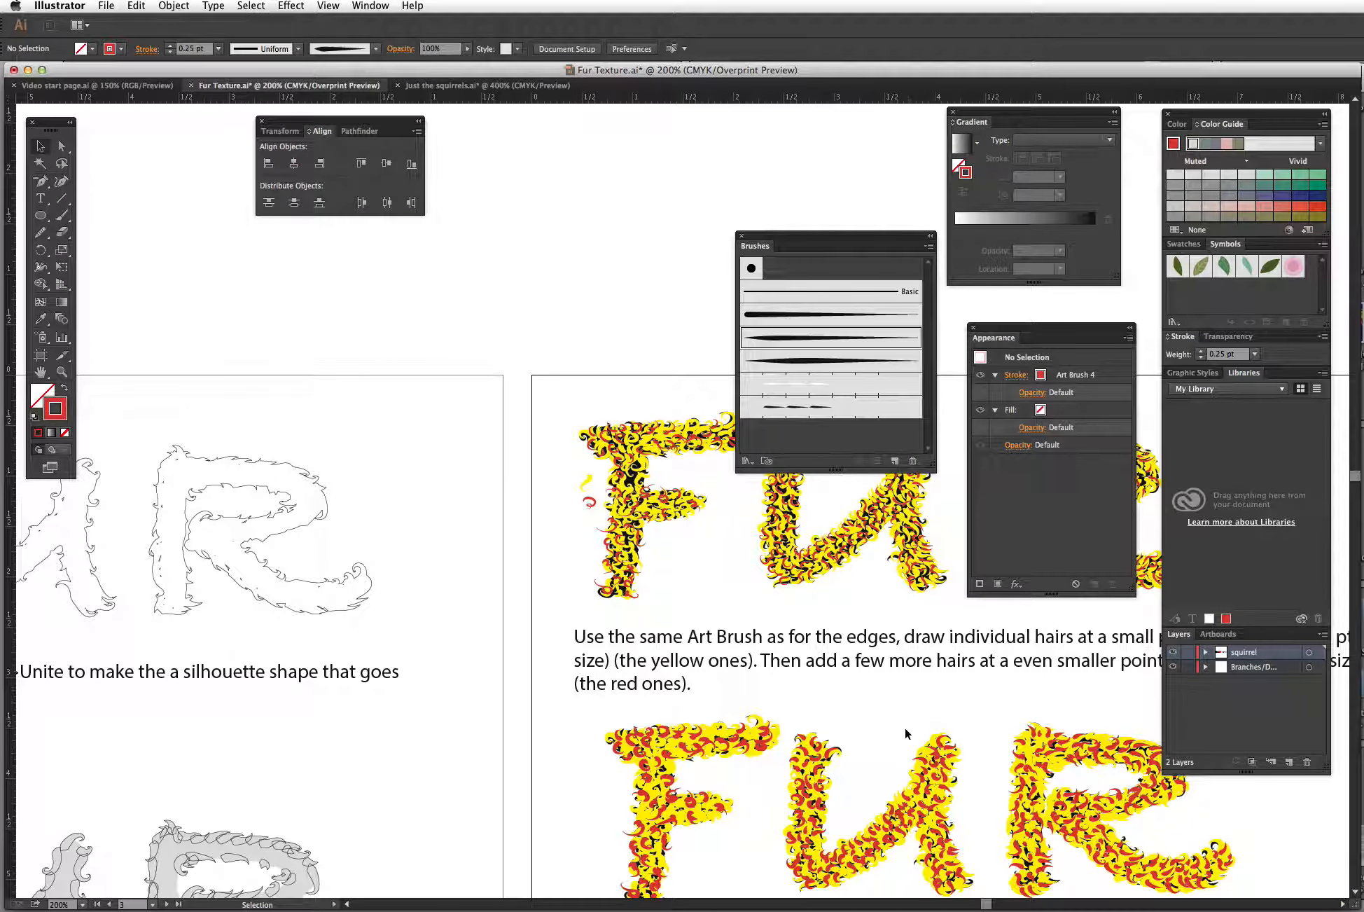
key("space")
left_click_drag(858, 734, 551, 576)
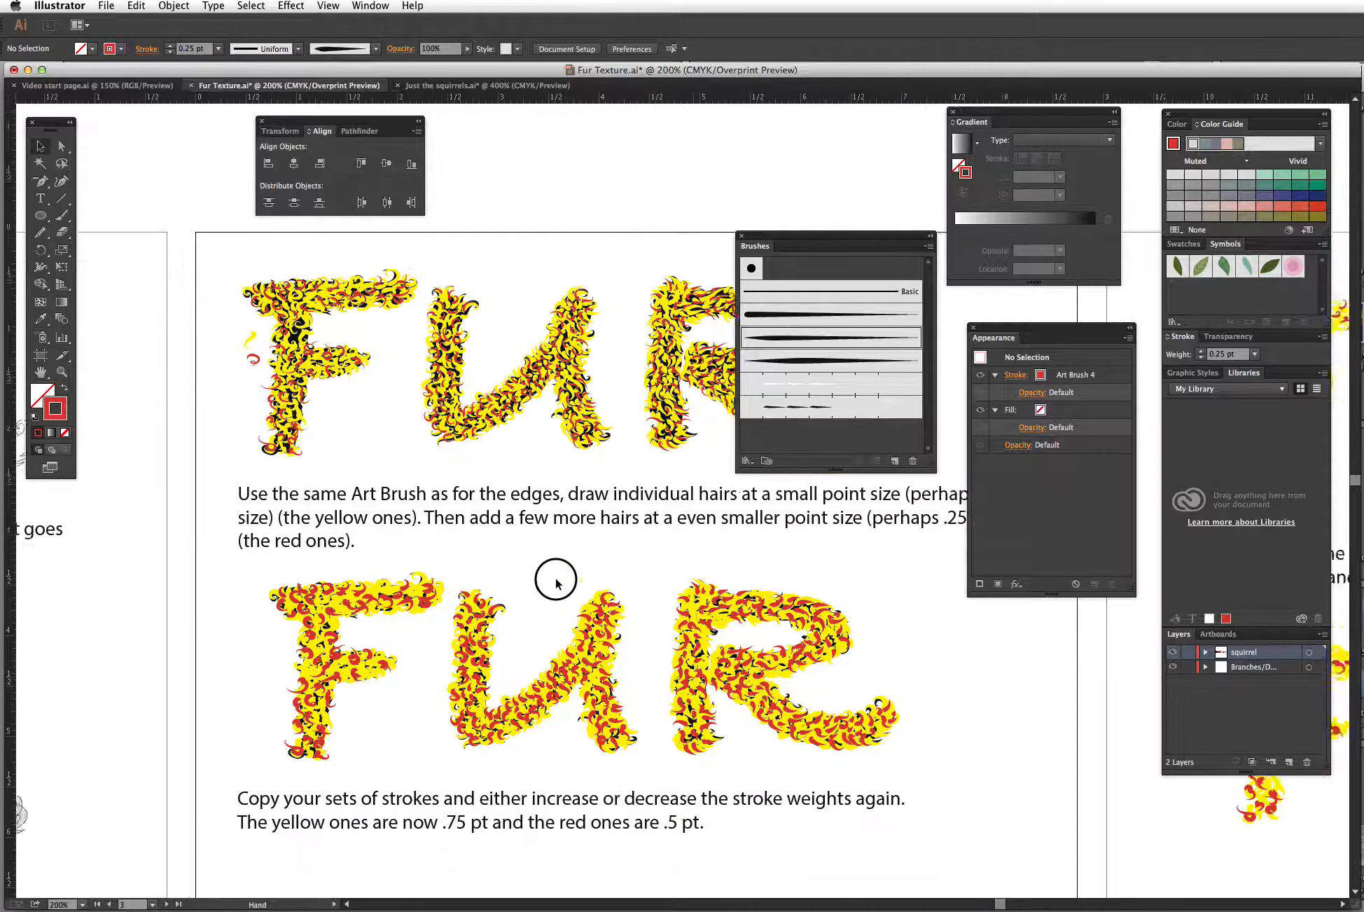
left_click(61, 215)
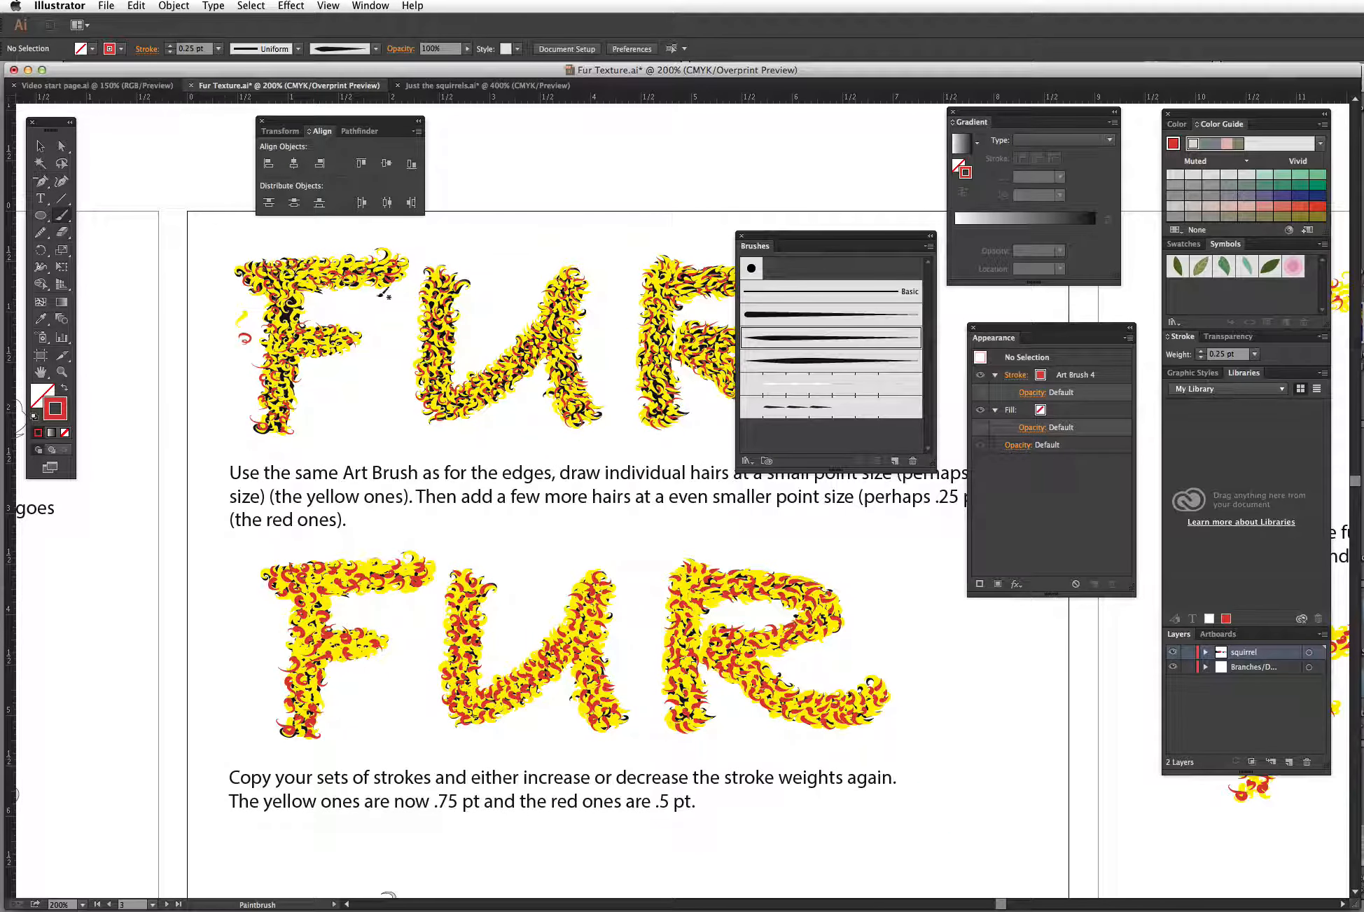
left_click_drag(490, 291, 499, 308)
Step: Move the Brushes and Appearance panels aside so they no longer cover the lettering
left_click(39, 146)
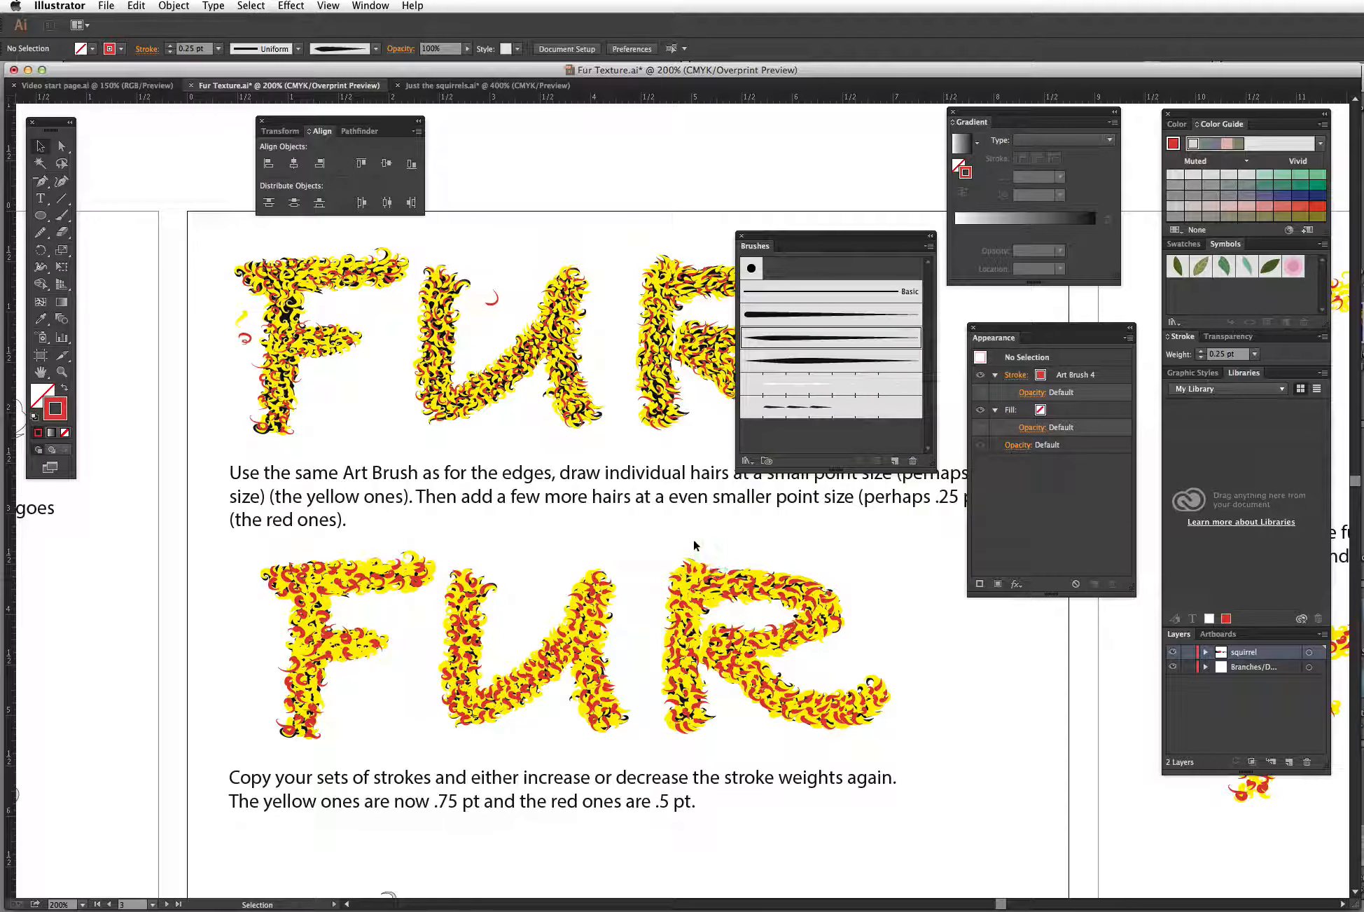
left_click_drag(676, 533, 673, 494)
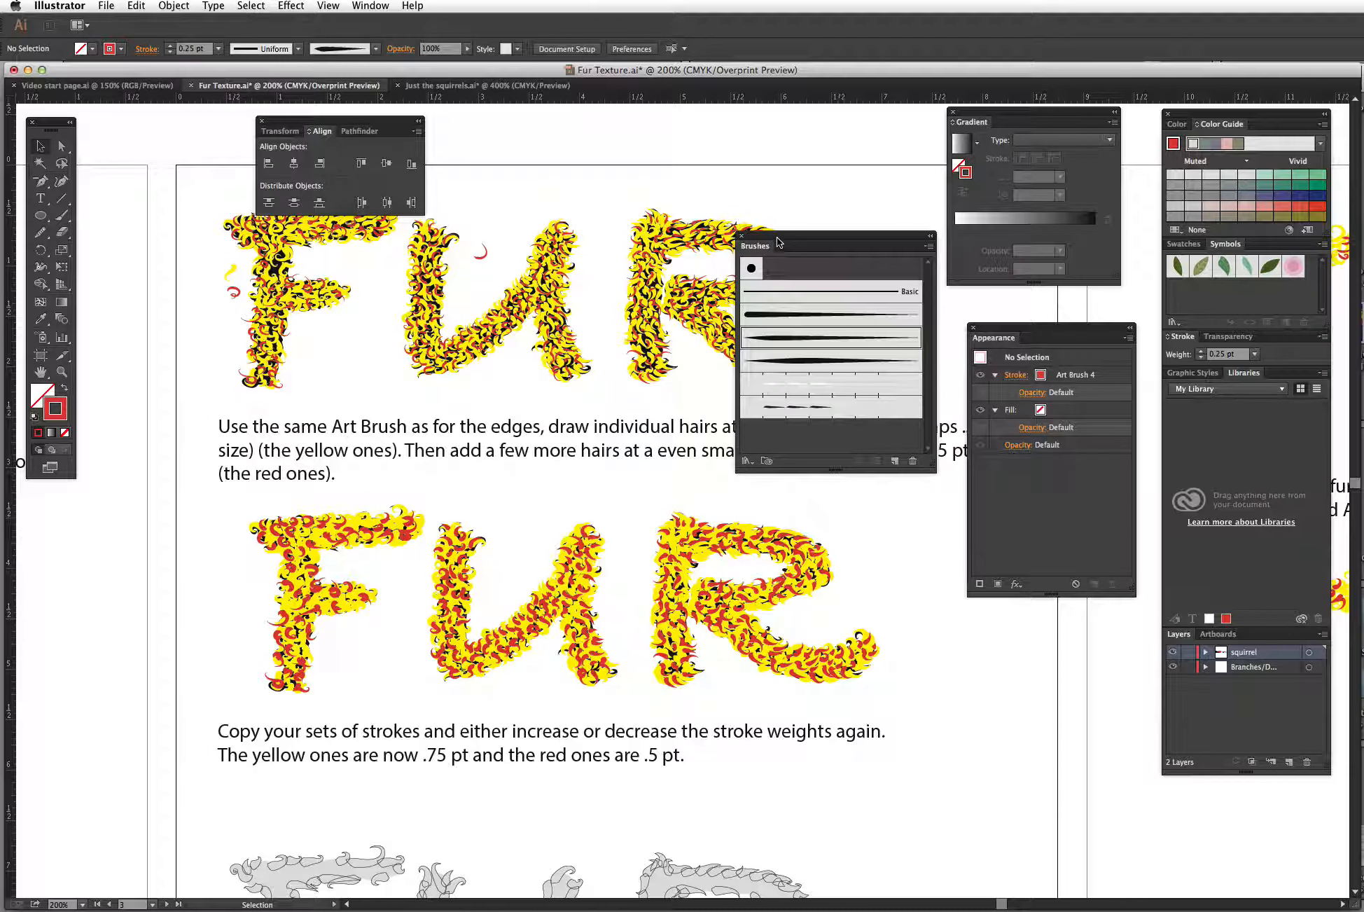
mouse_move(778, 242)
left_mouse_down()
mouse_move(859, 279)
mouse_move(976, 614)
mouse_move(994, 631)
left_mouse_up()
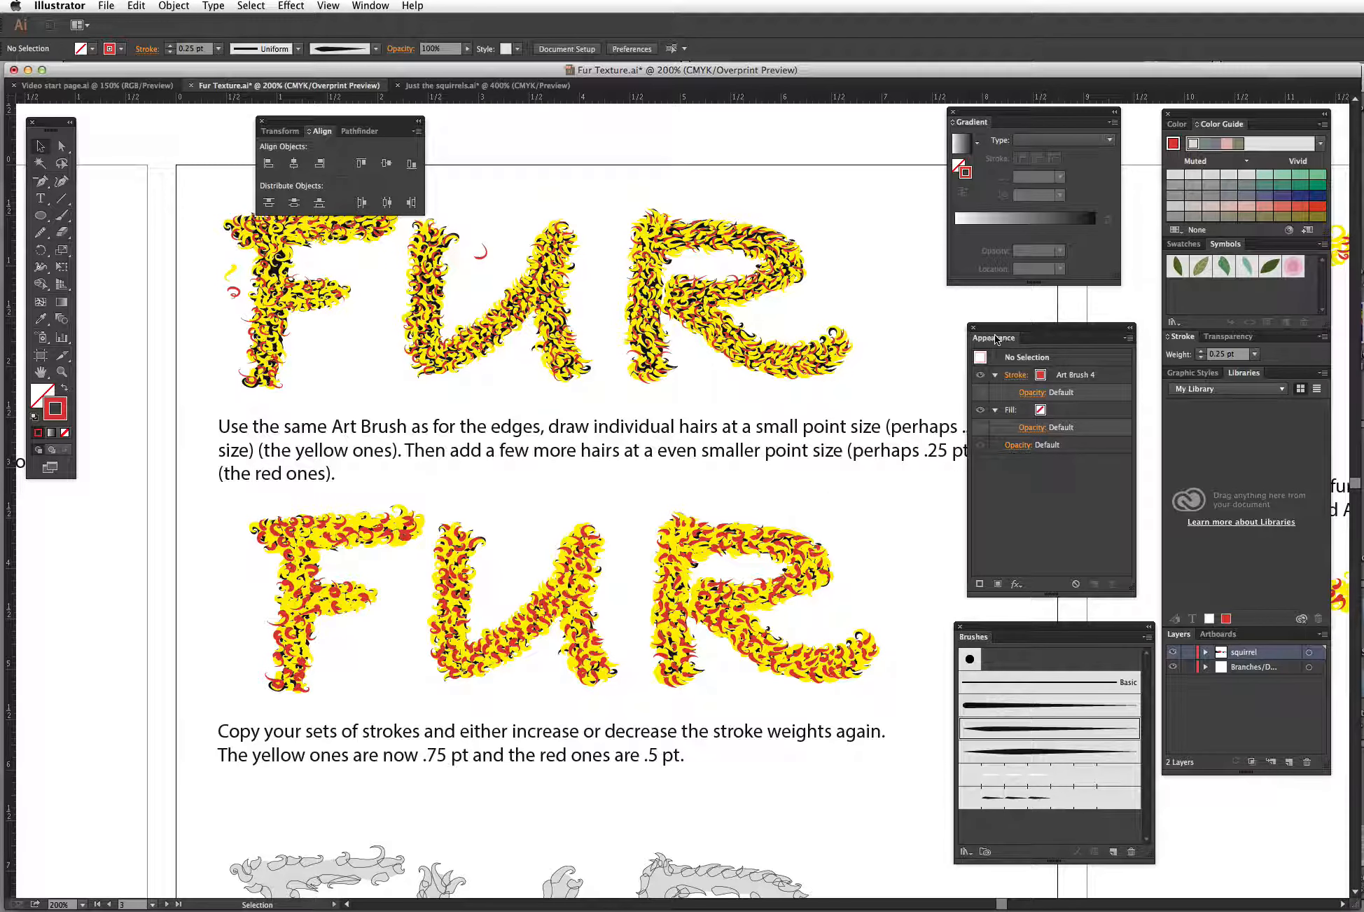
left_click_drag(996, 335, 1058, 324)
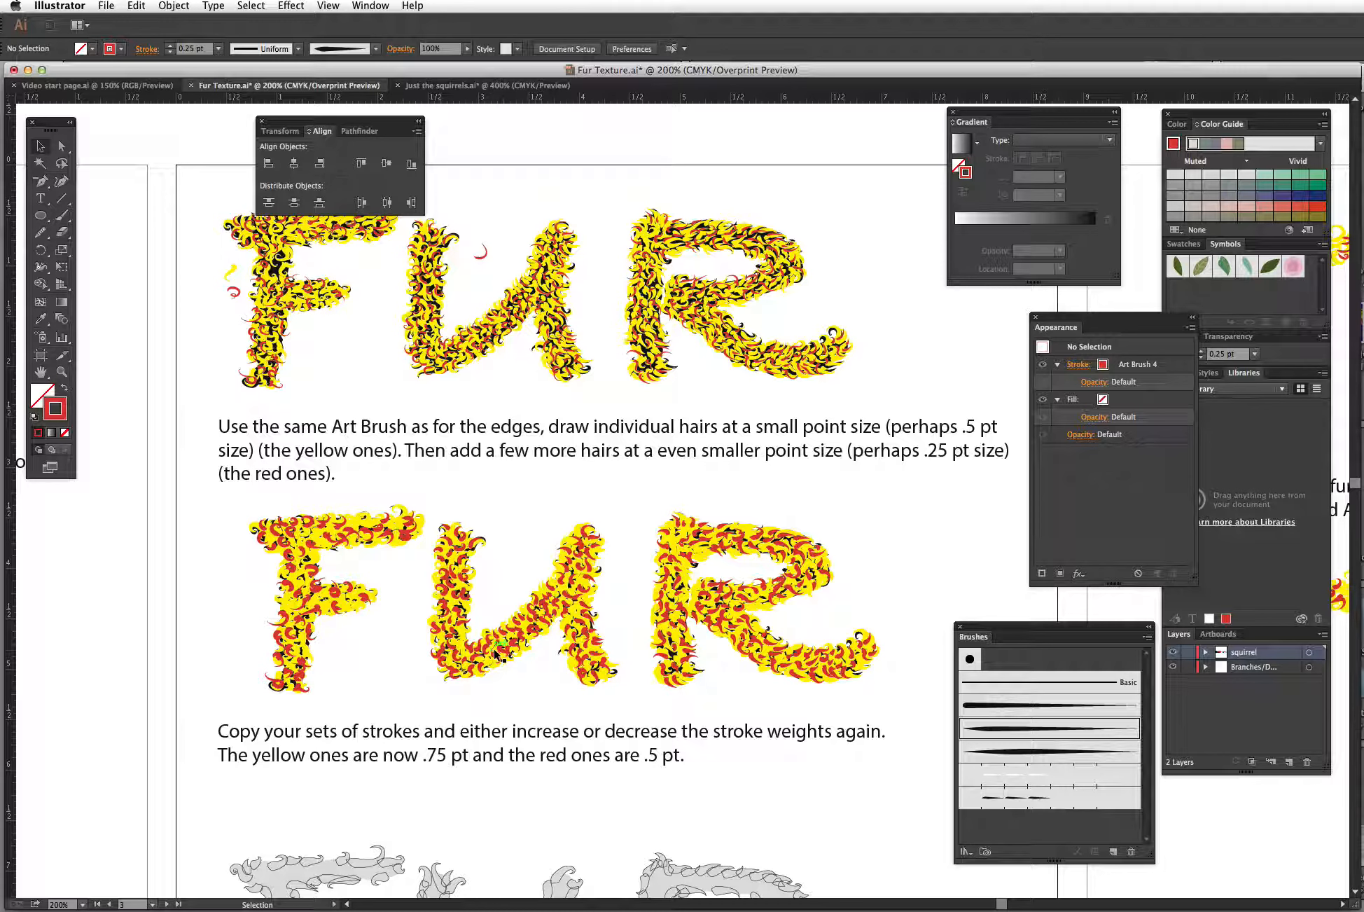
Step: Drag one yellow hair and one red hair out of the lower F into the gap before the U
left_click(372, 598)
left_click_drag(374, 595, 389, 569)
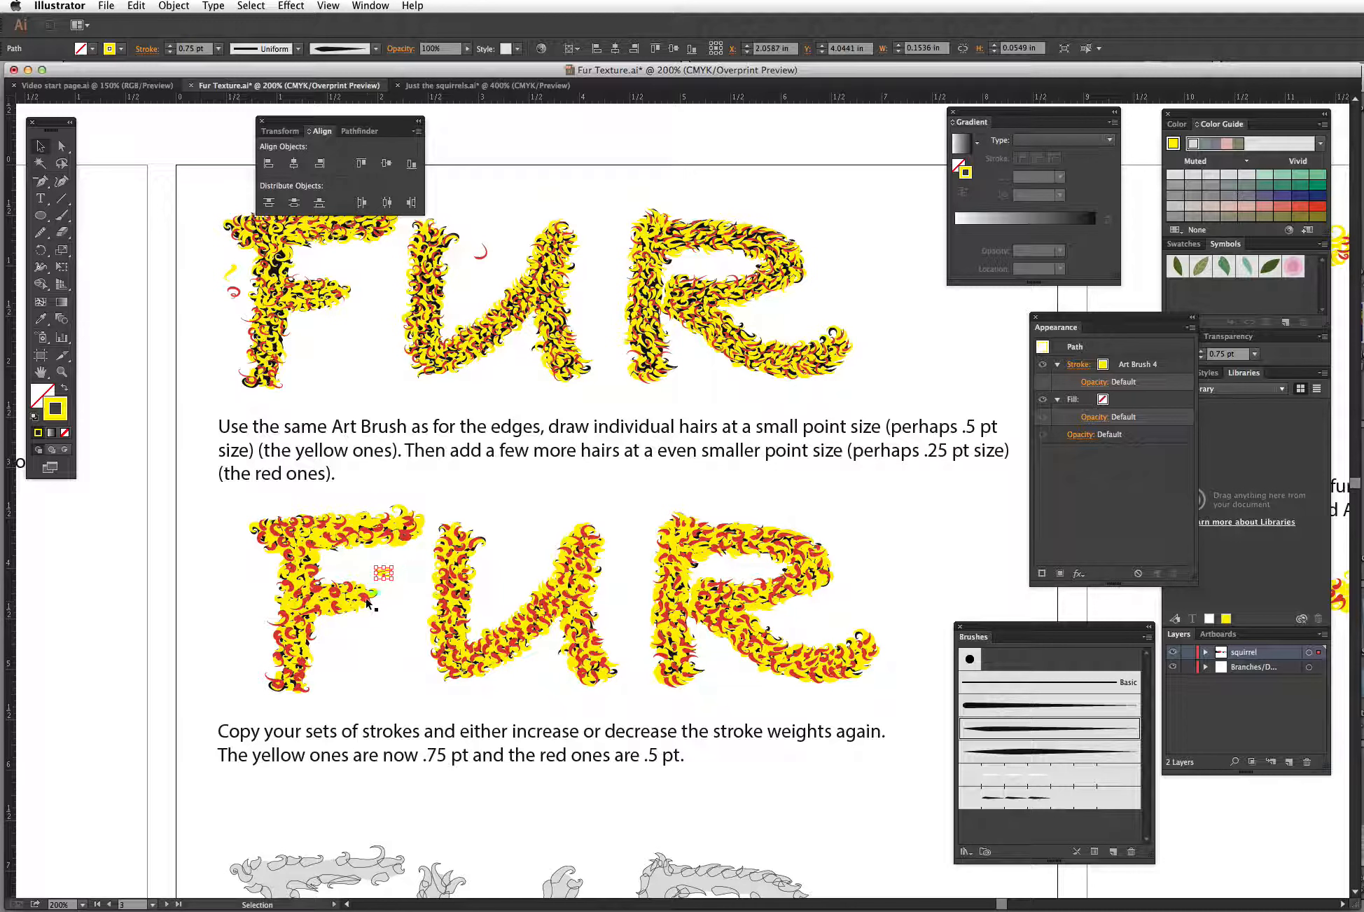
left_click_drag(363, 594, 395, 600)
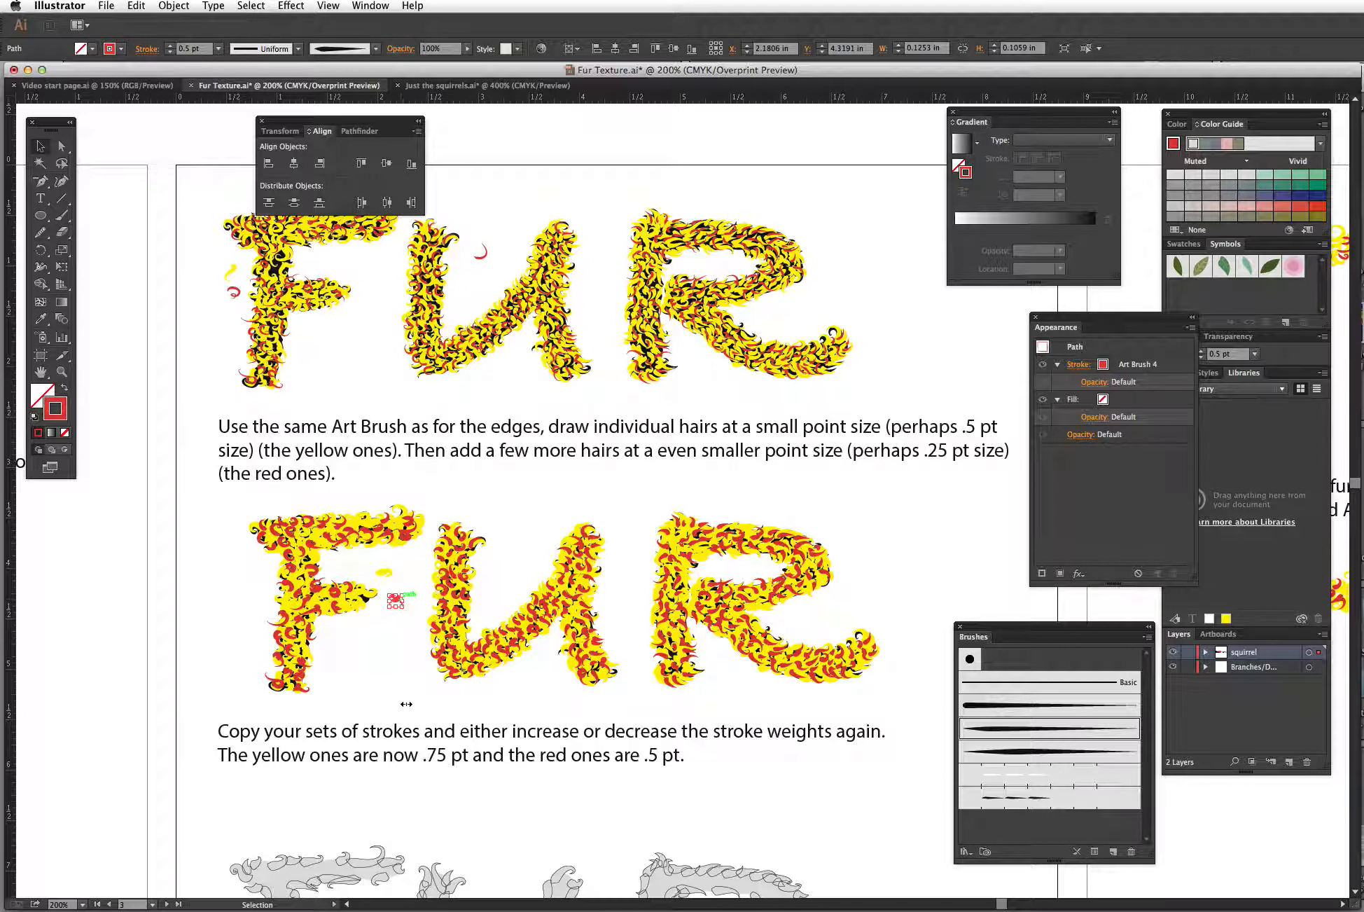
Step: Zoom into the R of the furry lettering and compare it in Outline and Preview modes
left_click(479, 542)
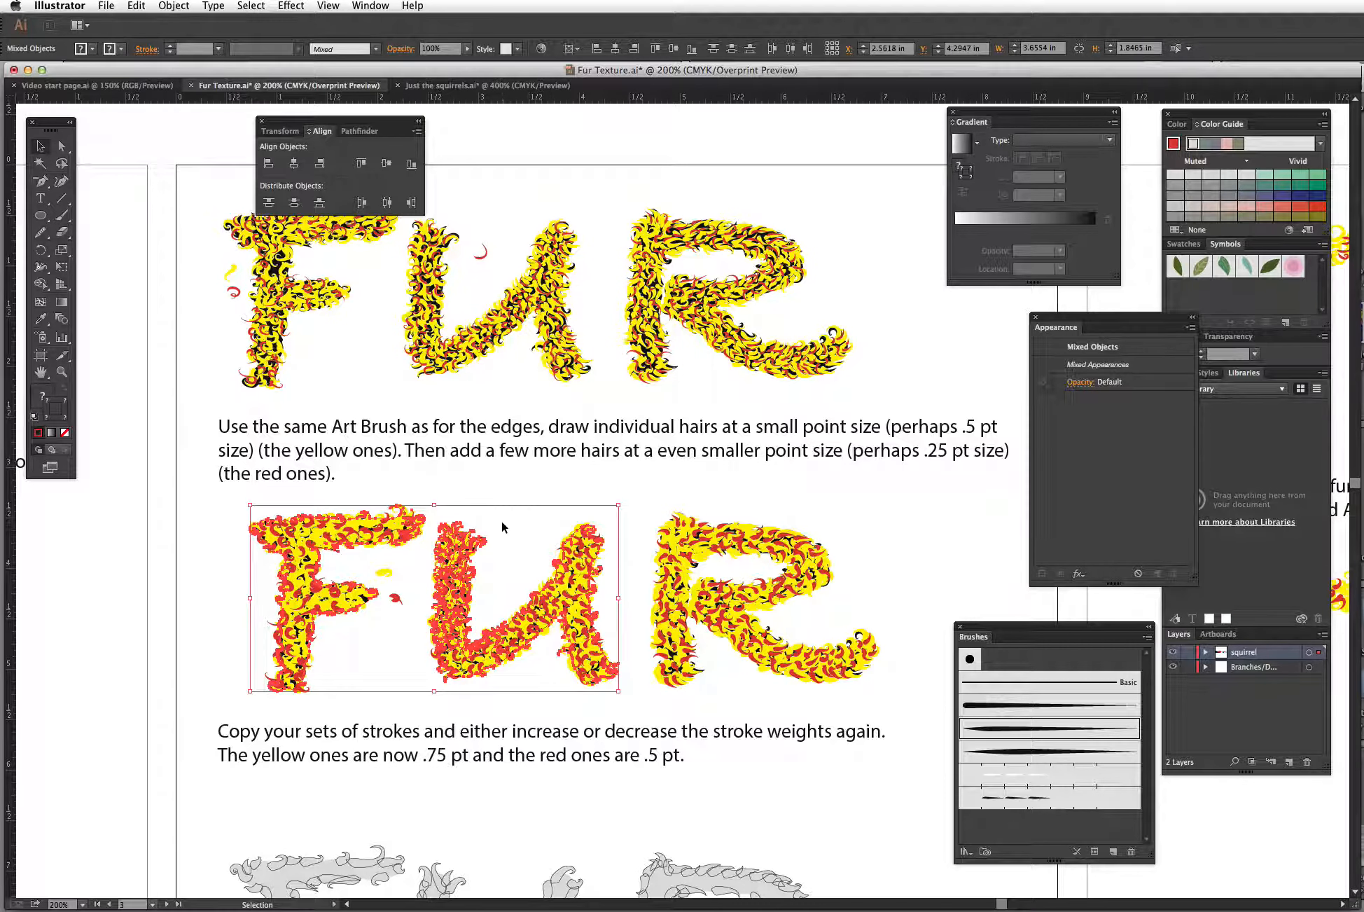
key("super+1")
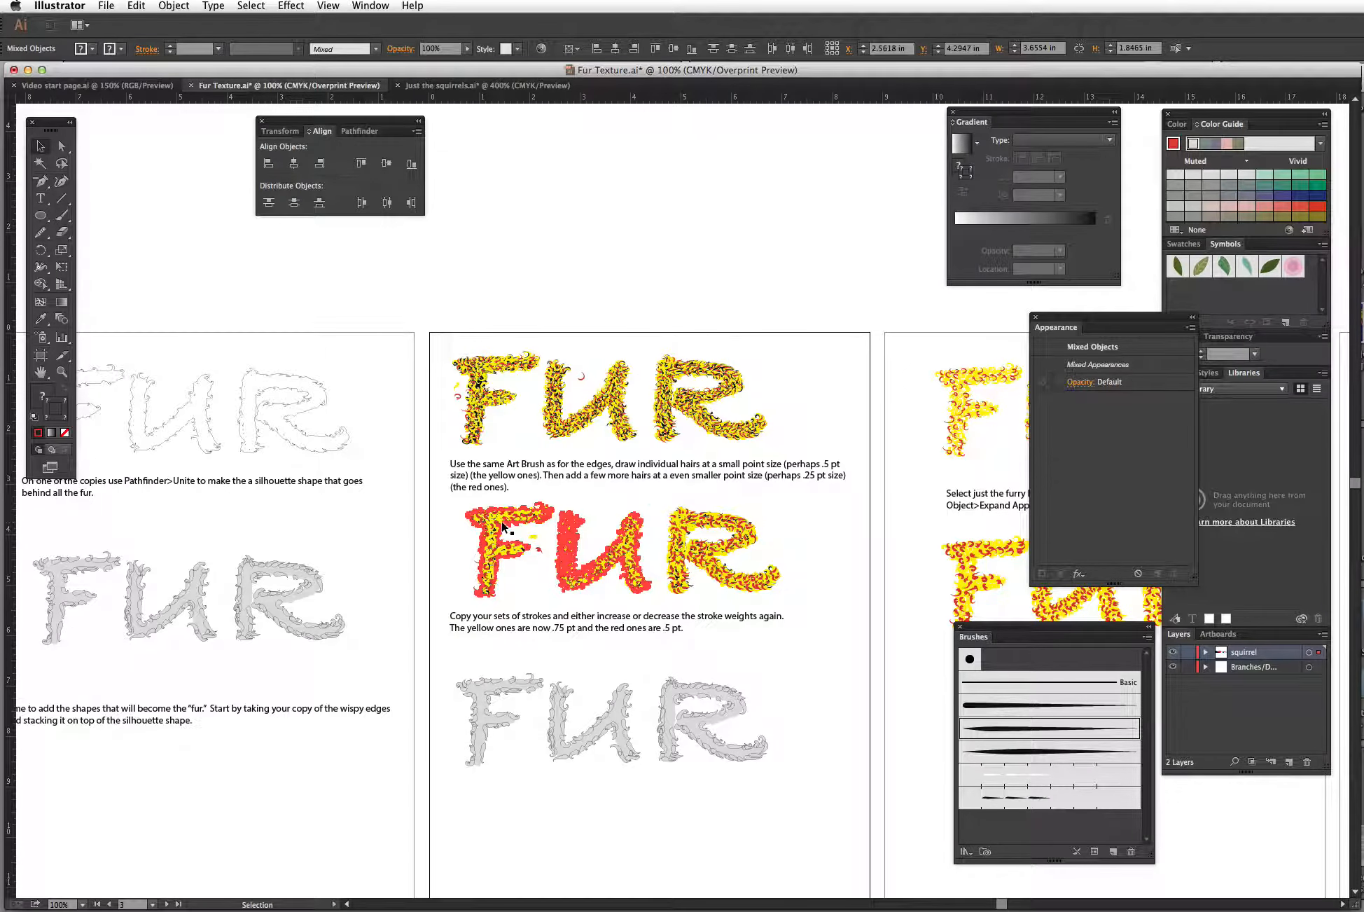
left_click(503, 525)
left_click_drag(911, 504, 563, 488)
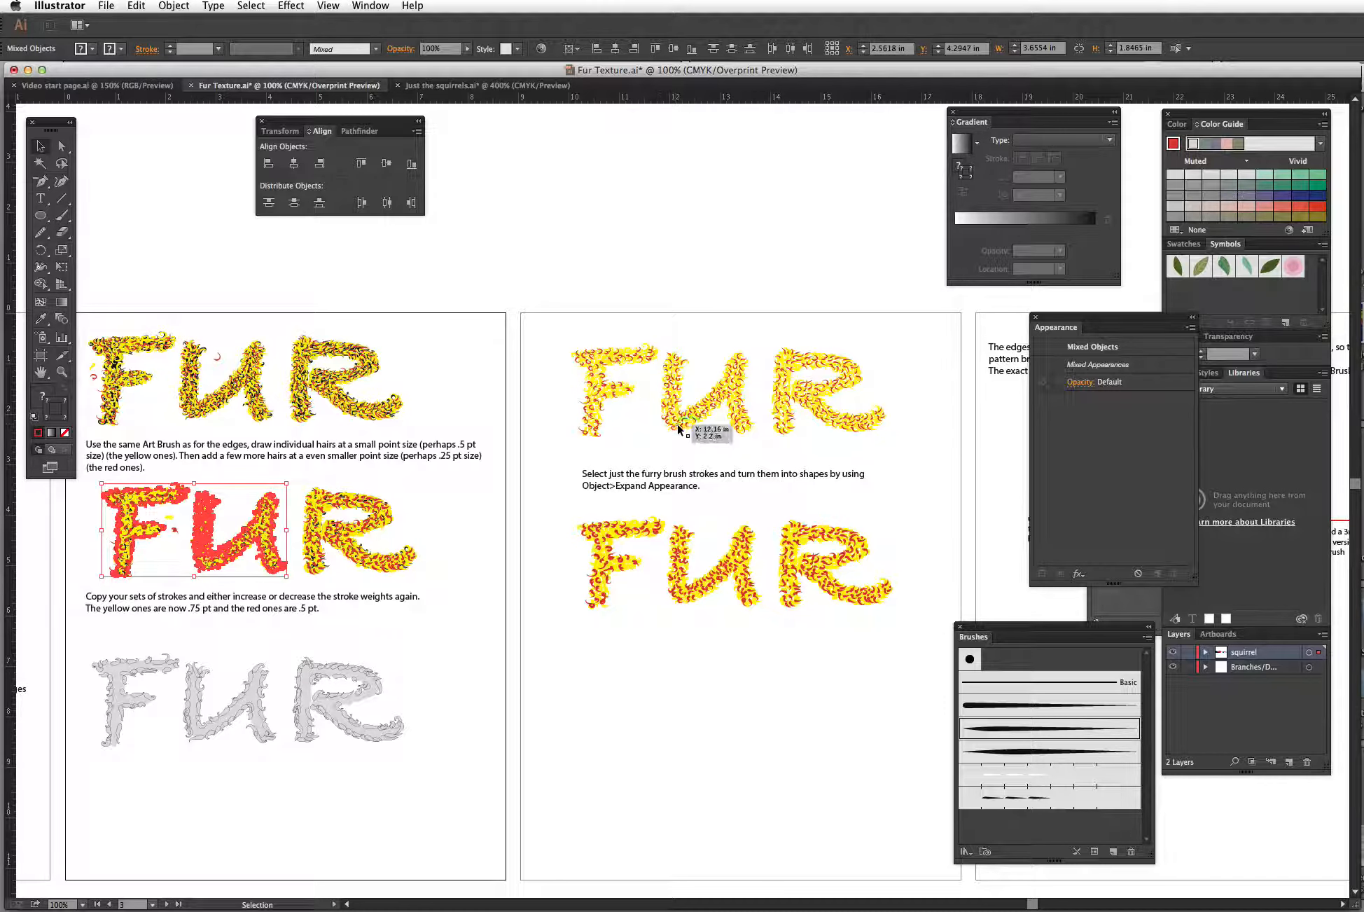
left_click(62, 372)
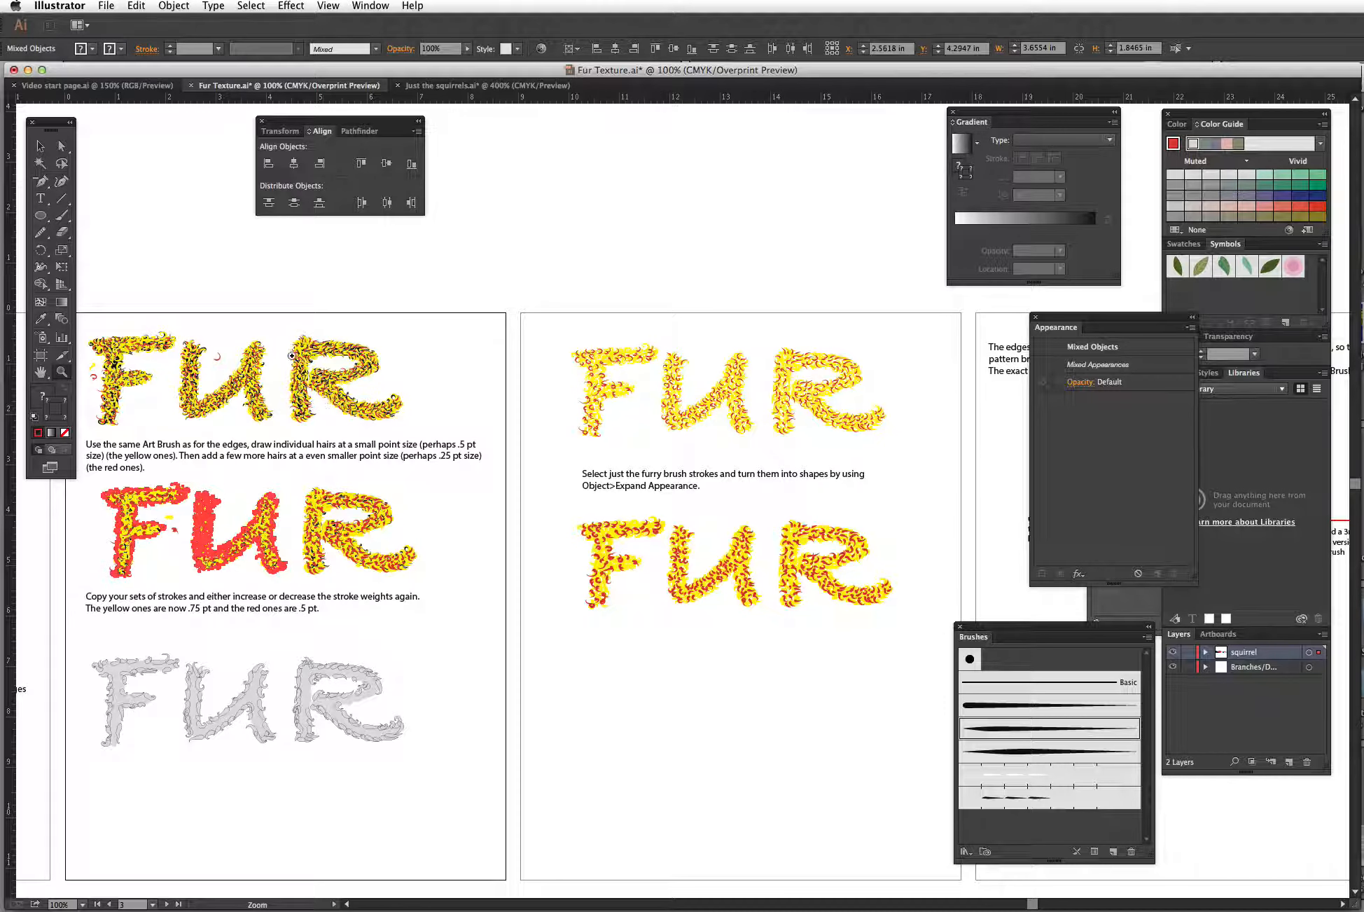
left_click_drag(290, 331, 441, 440)
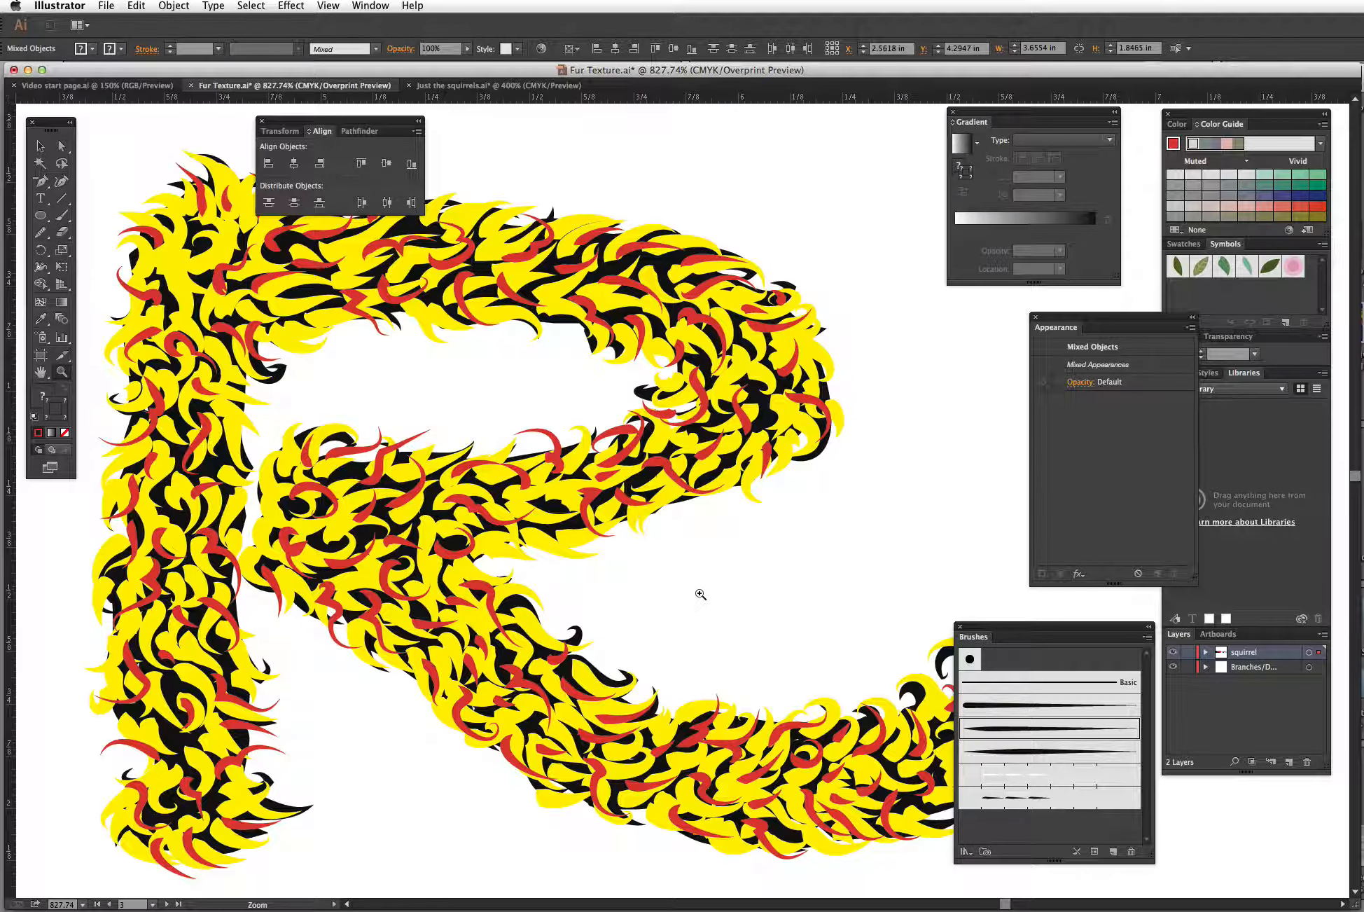
key("ctrl+y")
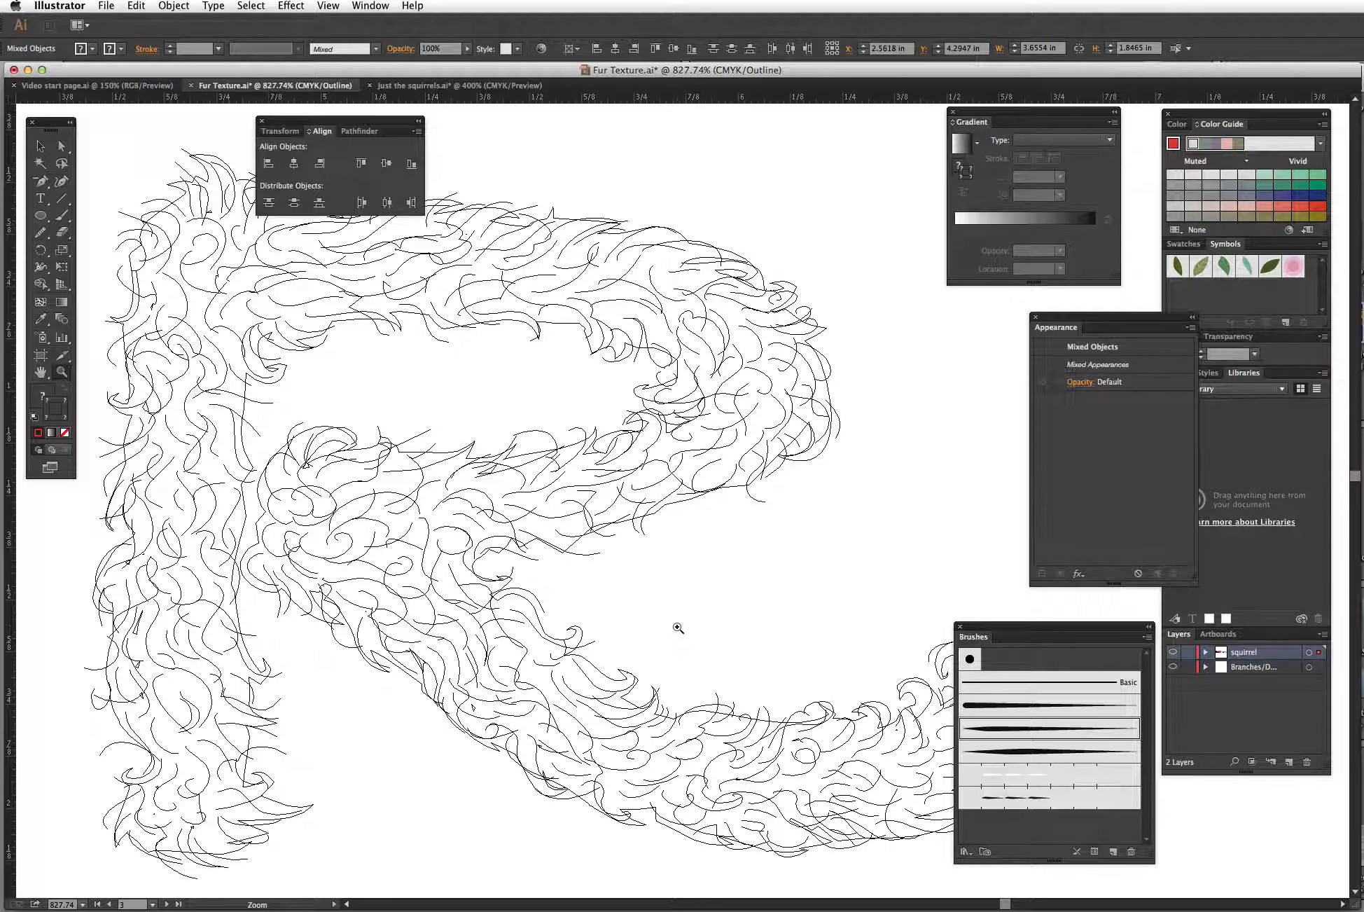
key("ctrl+y")
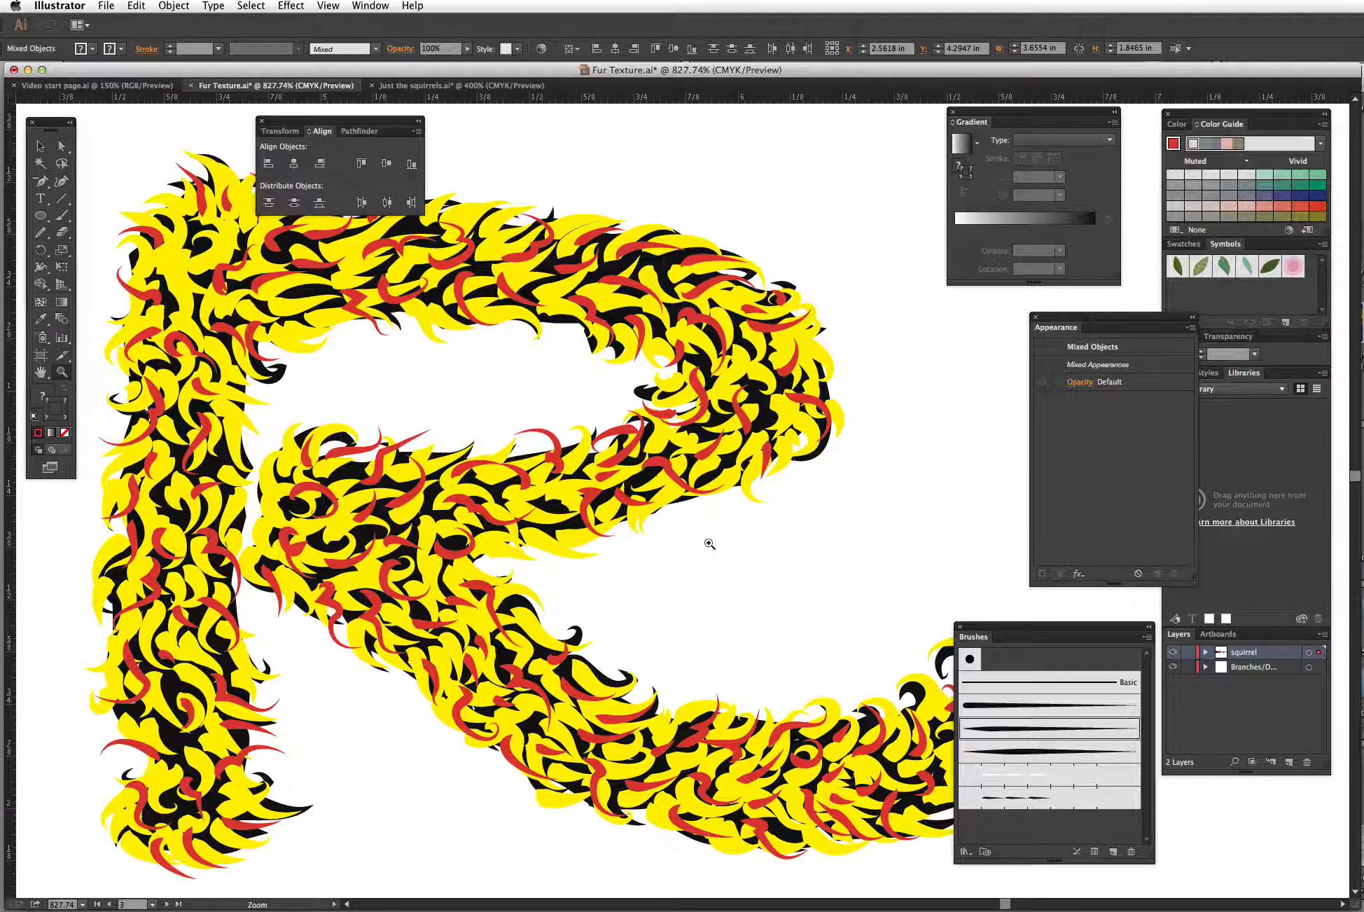
Step: Zoom closely into the expanded FUR on the next artboard and compare its hairs in Outline and Preview
key("super+minus")
key("super+minus")
key("super+minus")
key("super+minus")
key("super+minus")
key("space")
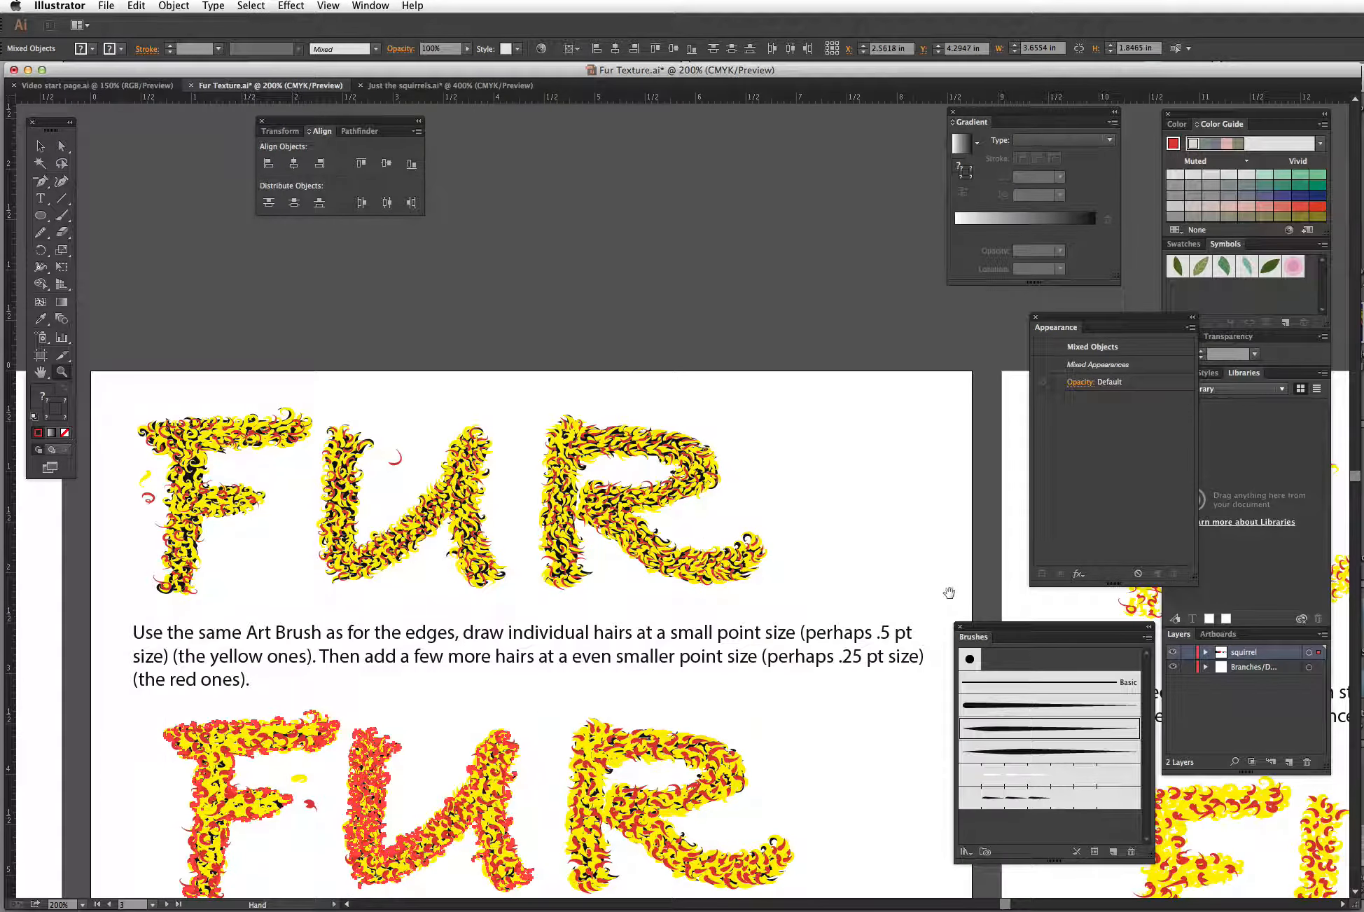
mouse_move(948, 593)
left_mouse_down()
mouse_move(944, 558)
mouse_move(633, 456)
mouse_move(441, 458)
mouse_move(305, 475)
mouse_move(316, 485)
left_mouse_up()
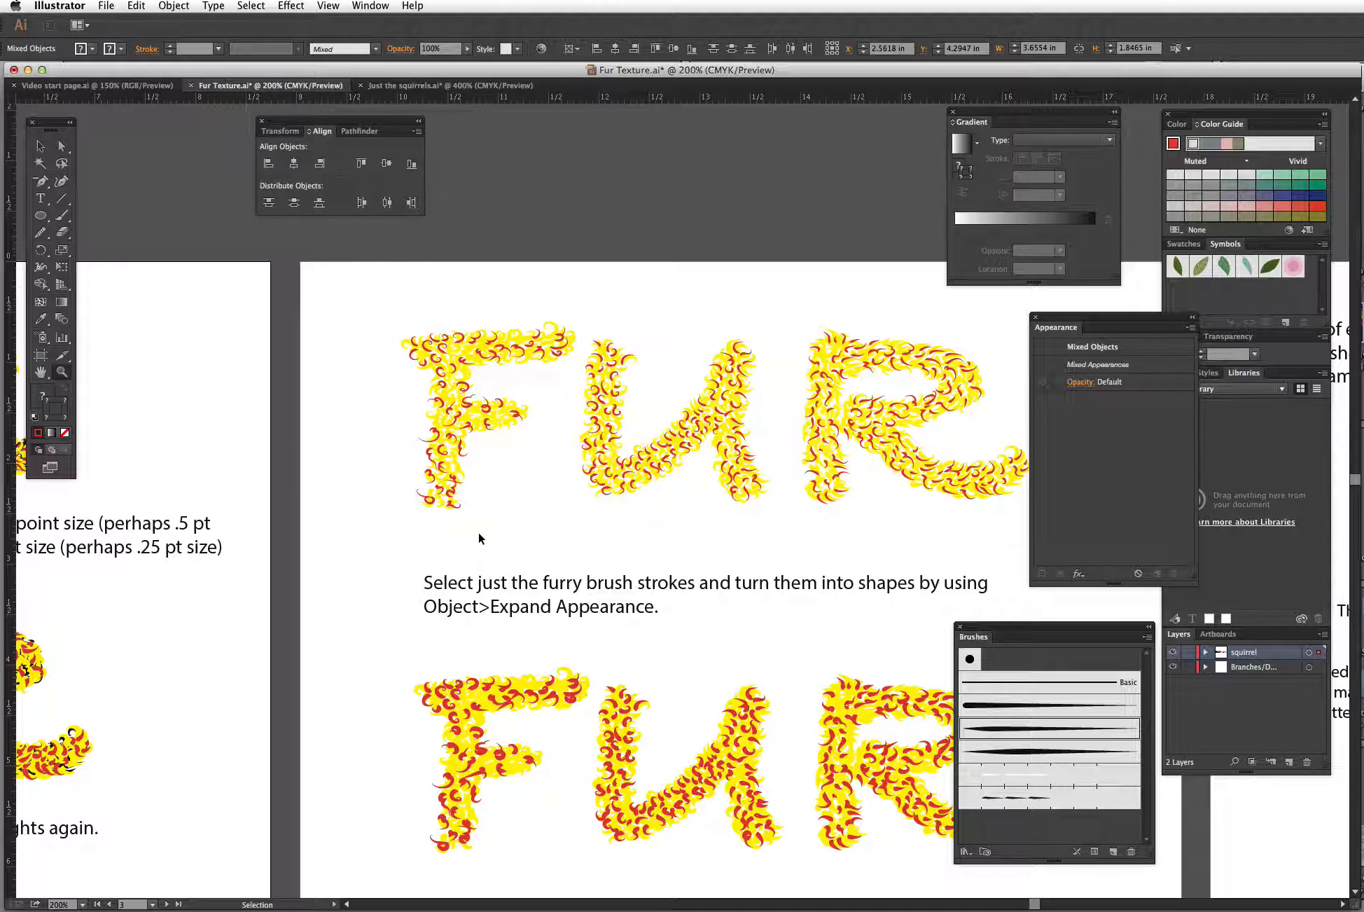
key("super+y")
left_click_drag(529, 312, 594, 370)
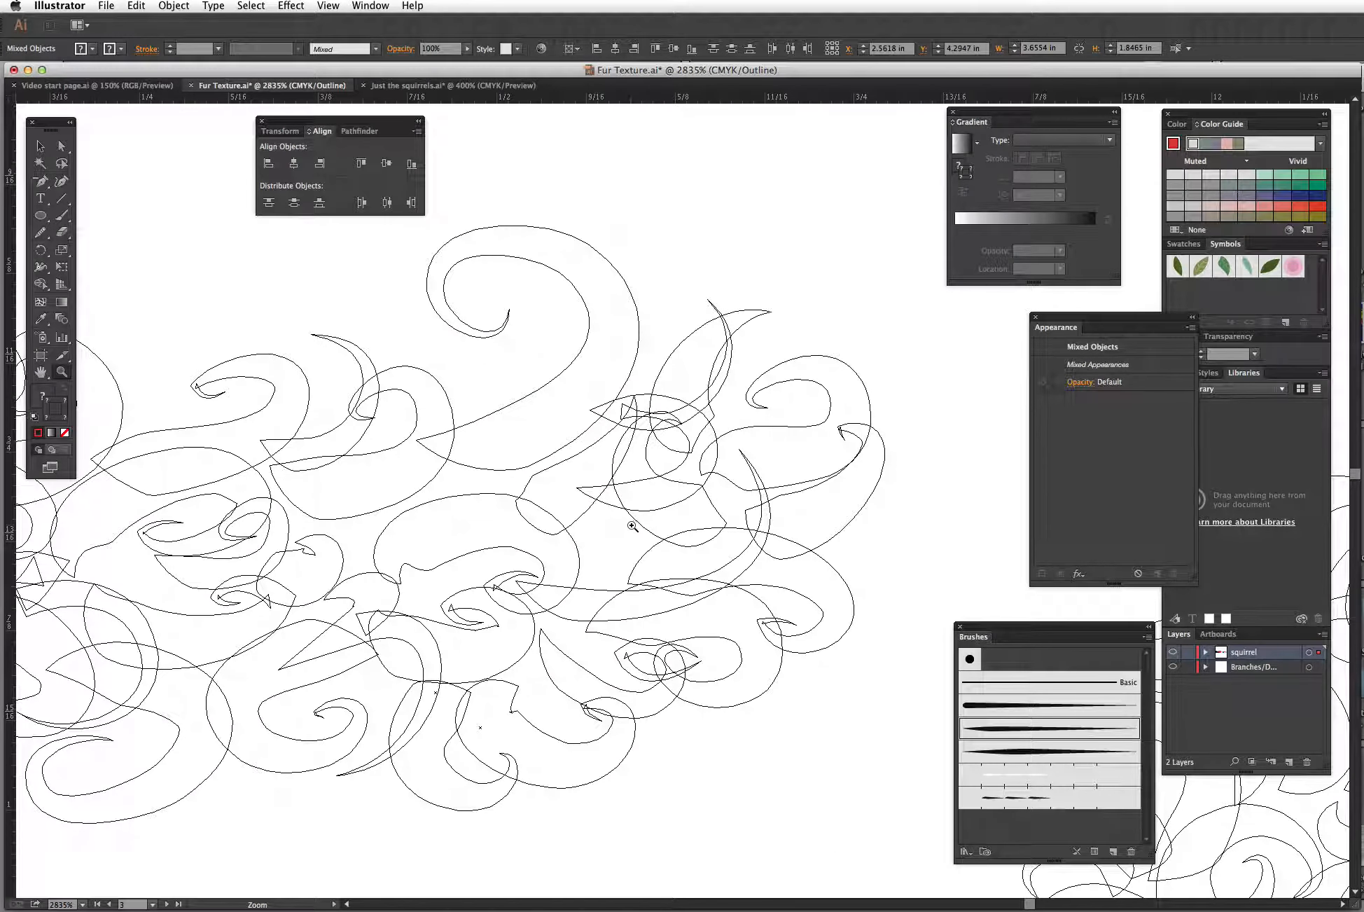
key("super+y")
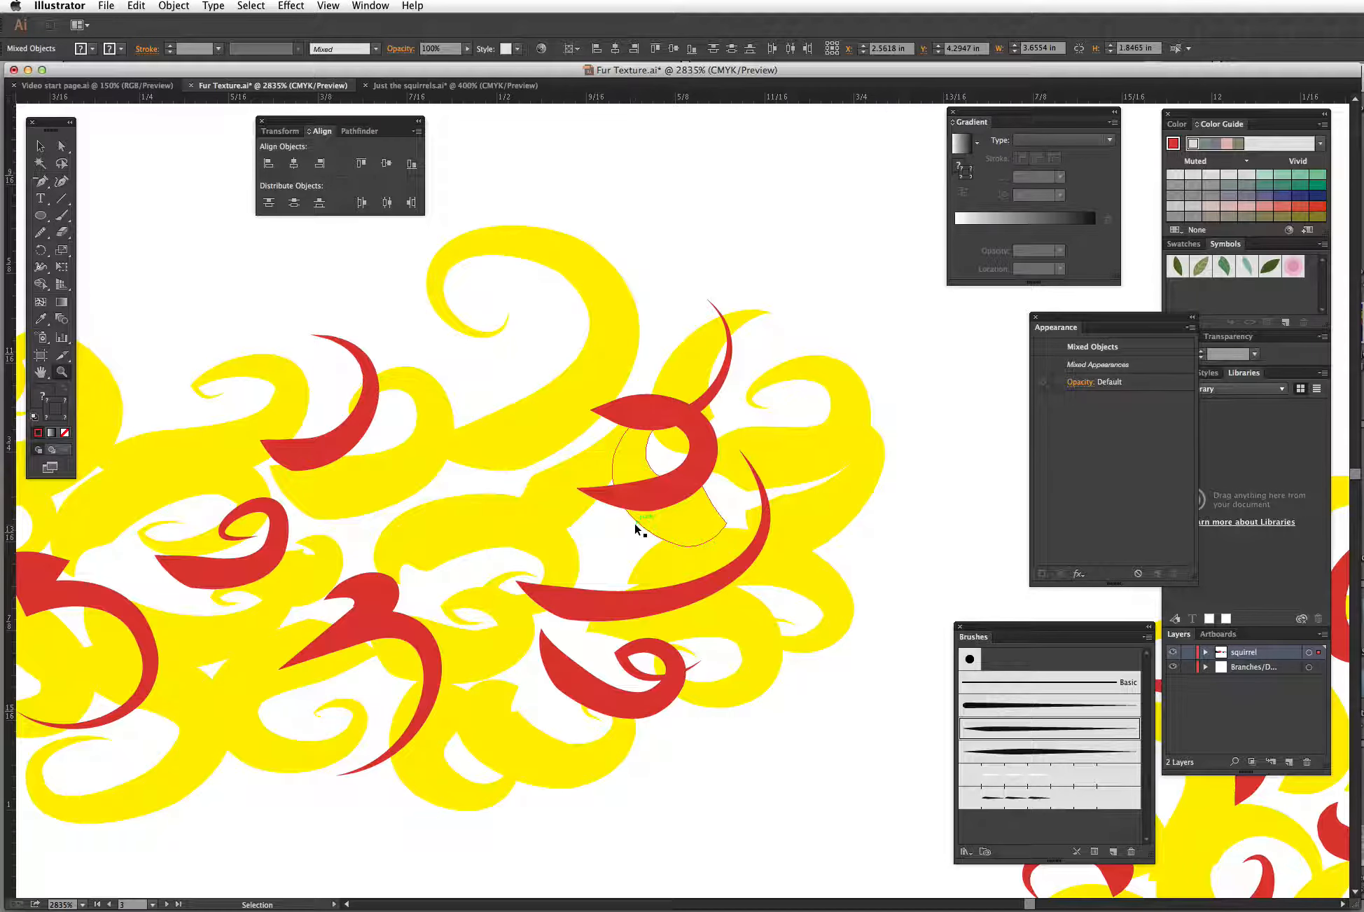
Step: Scroll to the artboard explaining the pattern brushes and examine its Brushes illustration
key("super+minus")
key("super+minus")
key("super+minus")
key("super+minus")
key("super+minus")
key("super+minus")
key("super+minus")
key("super+minus")
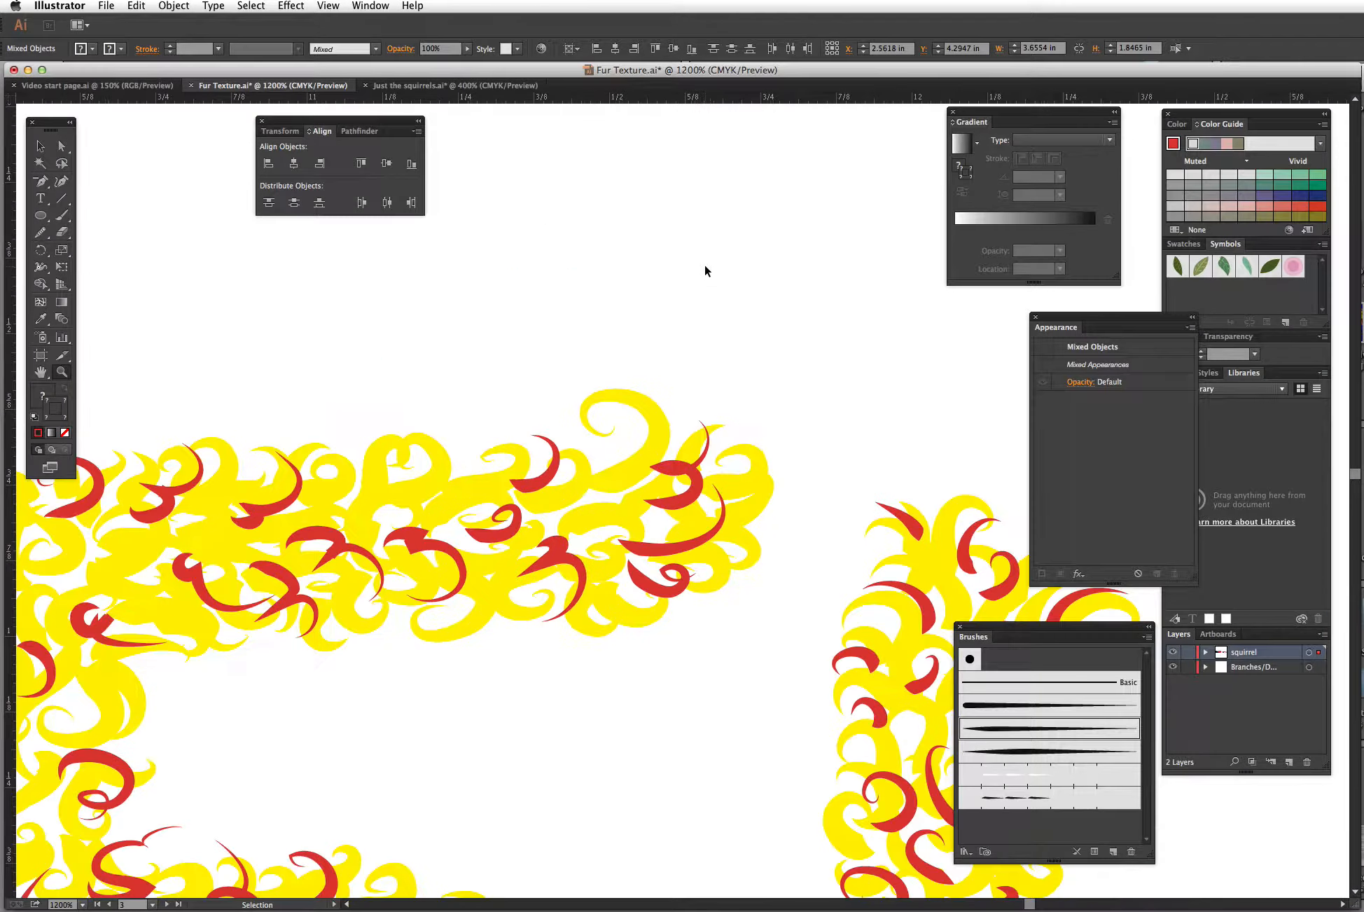
key("super+minus")
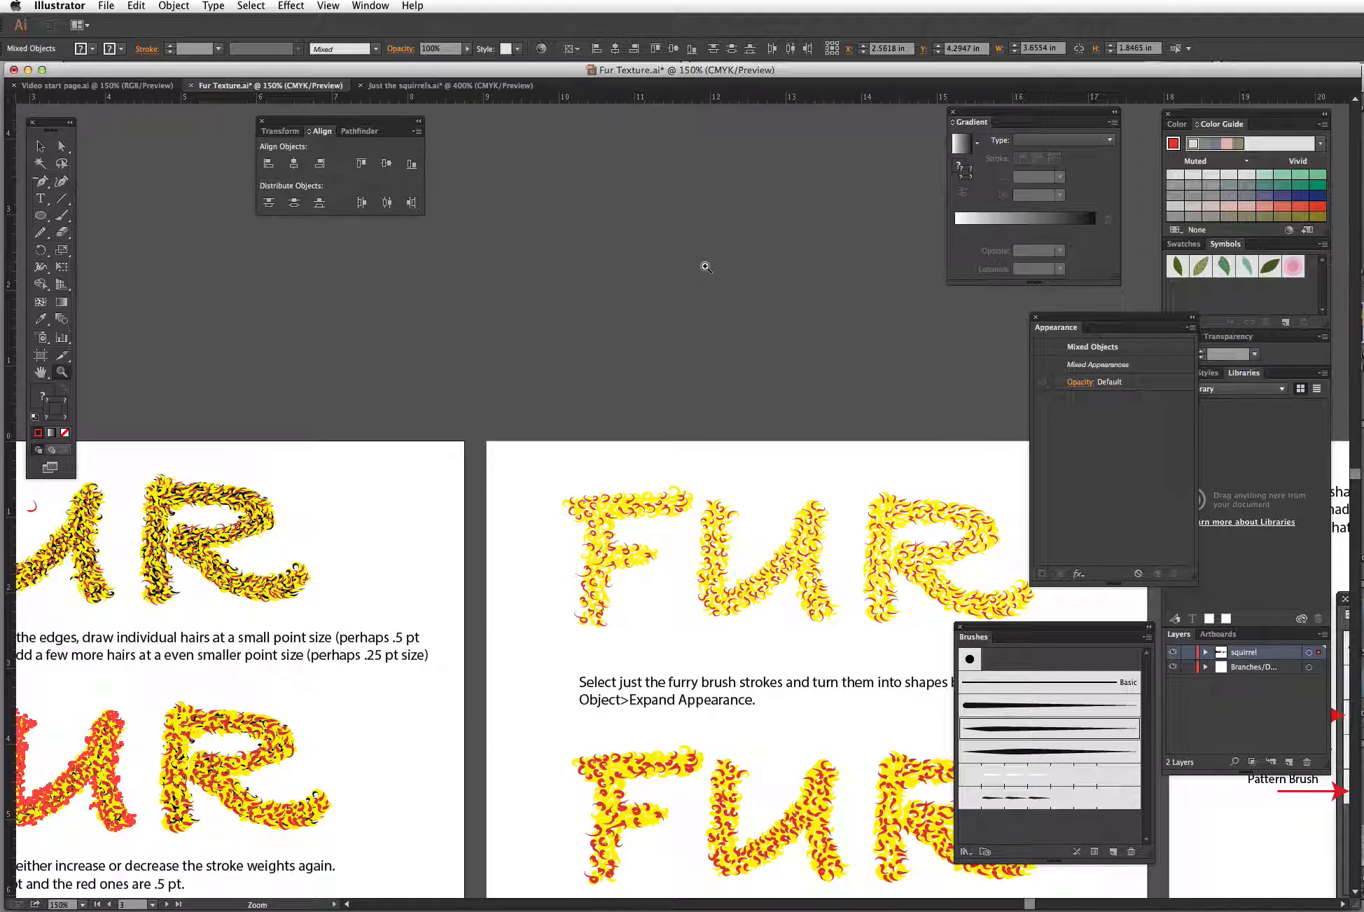
scroll(815, 618, "down", 3)
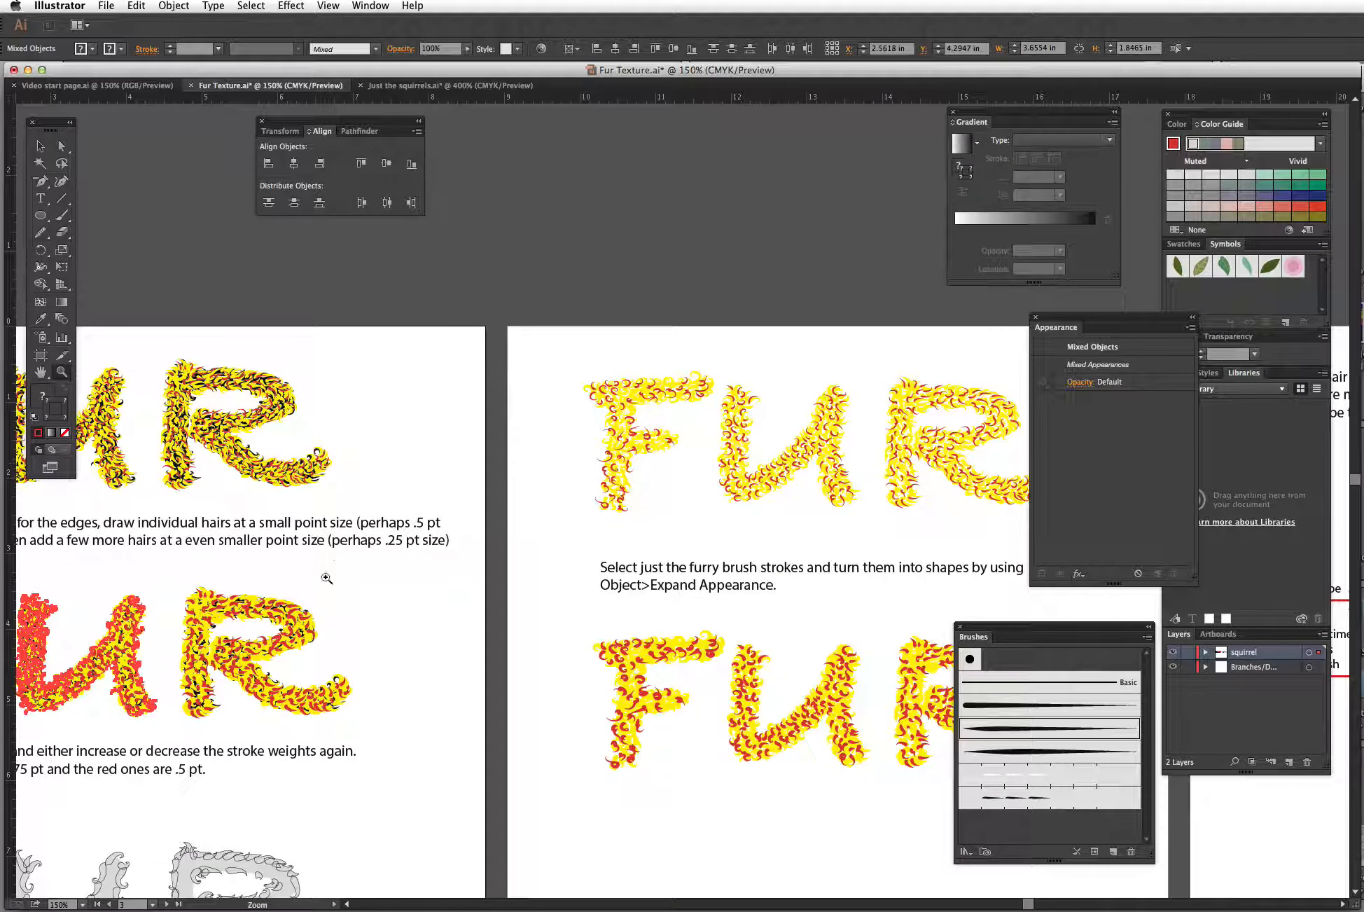
scroll(799, 677, "down", 2)
scroll(751, 587, "down", 4)
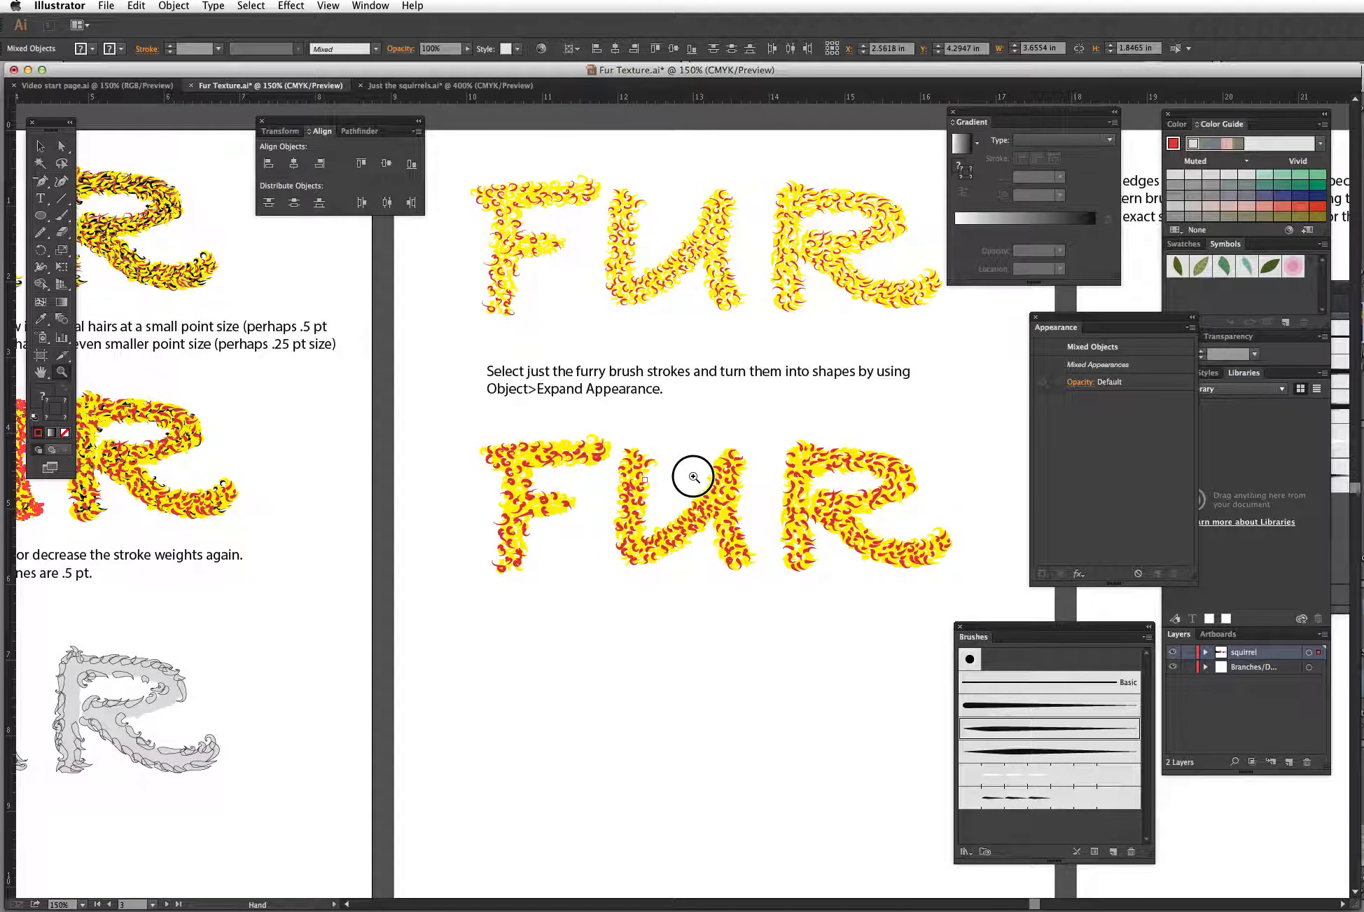
left_click_drag(693, 476, 259, 548)
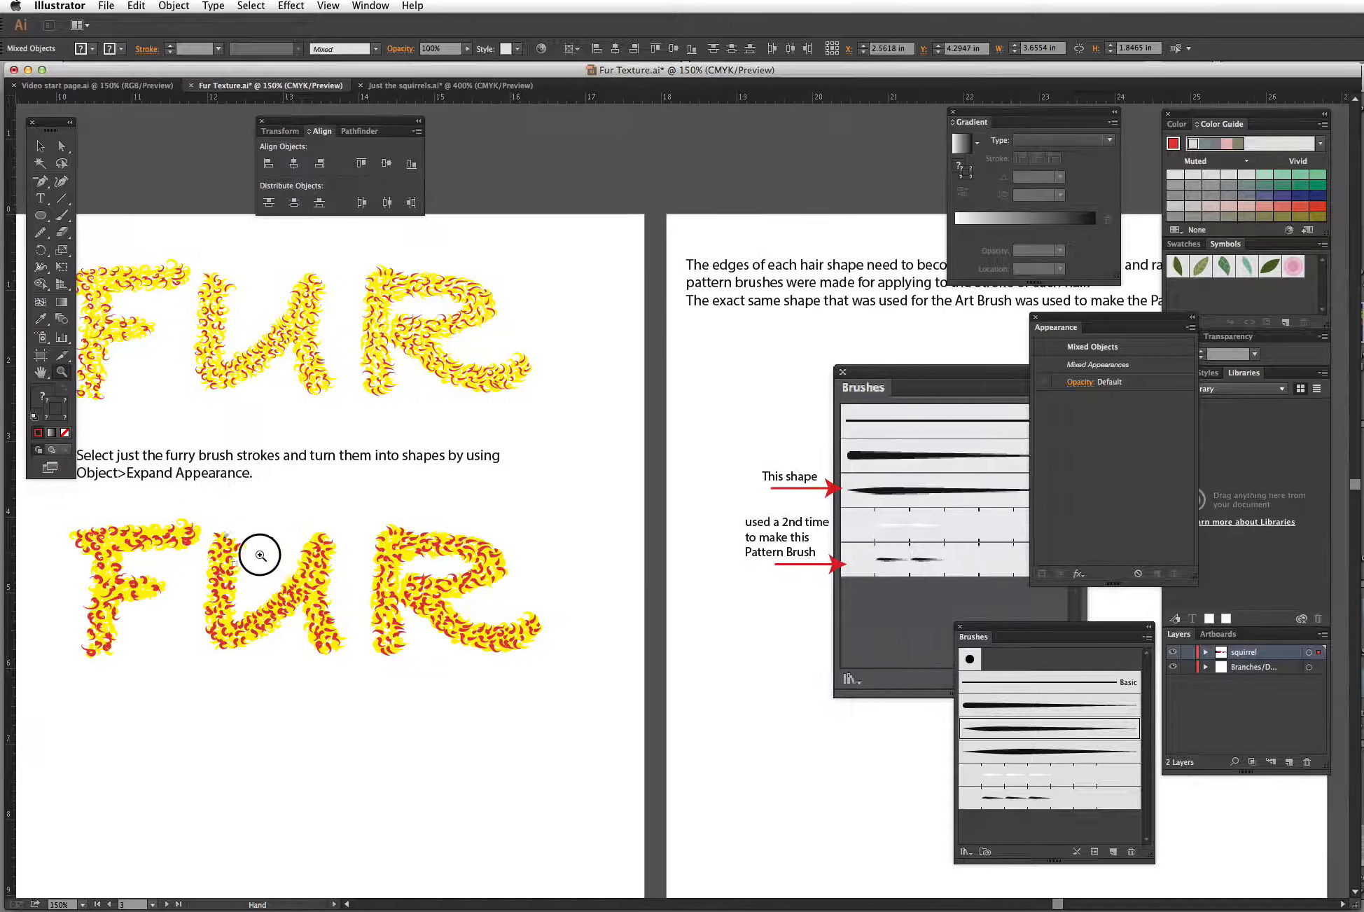
left_click_drag(681, 686, 501, 687)
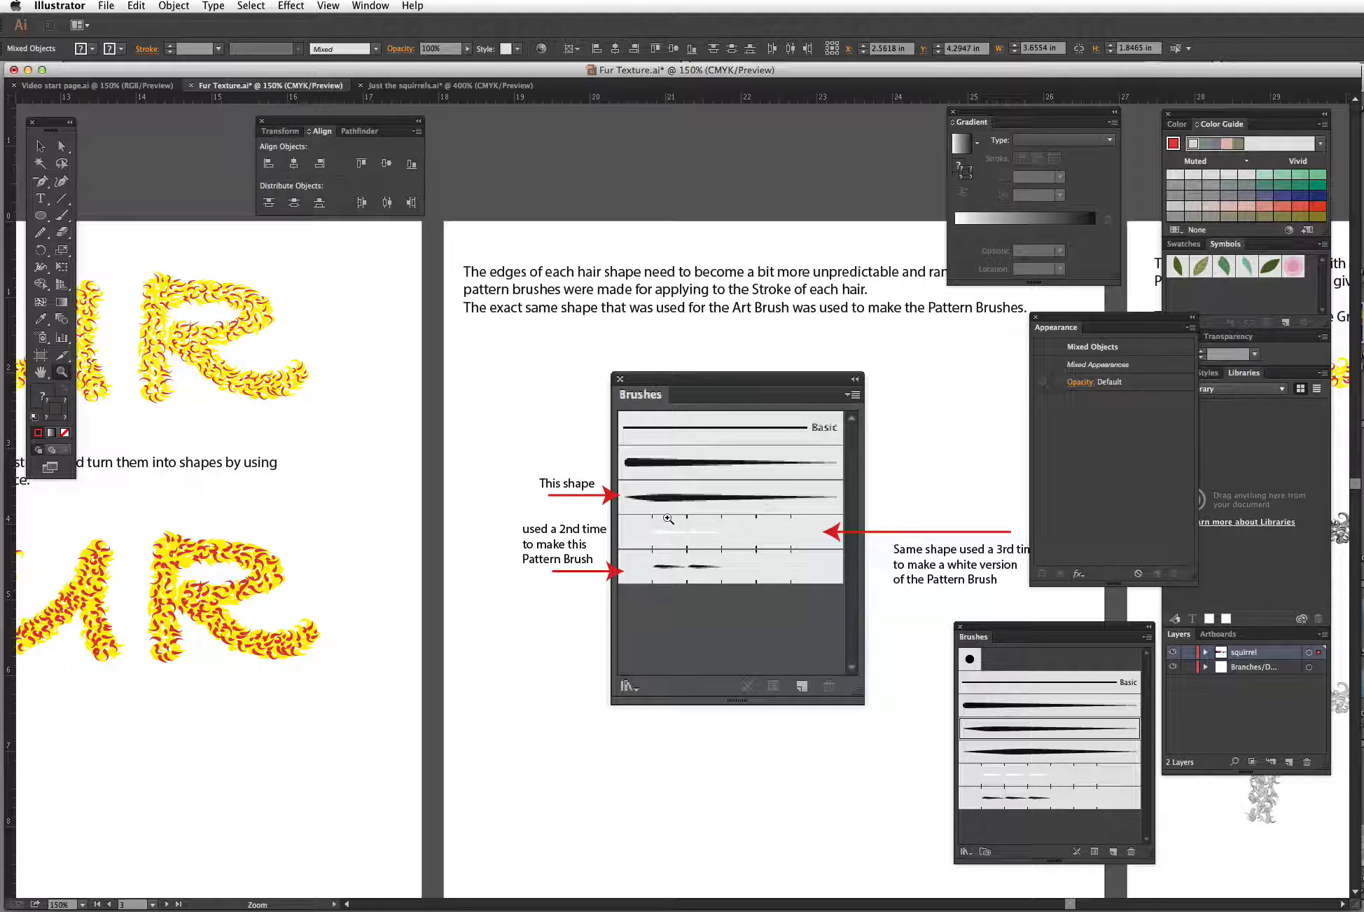
Step: Move the black hair shape from the first artboard onto the pattern-brush artboard below the Brushes illustration
key("super+minus")
key("super+minus")
key("super+minus")
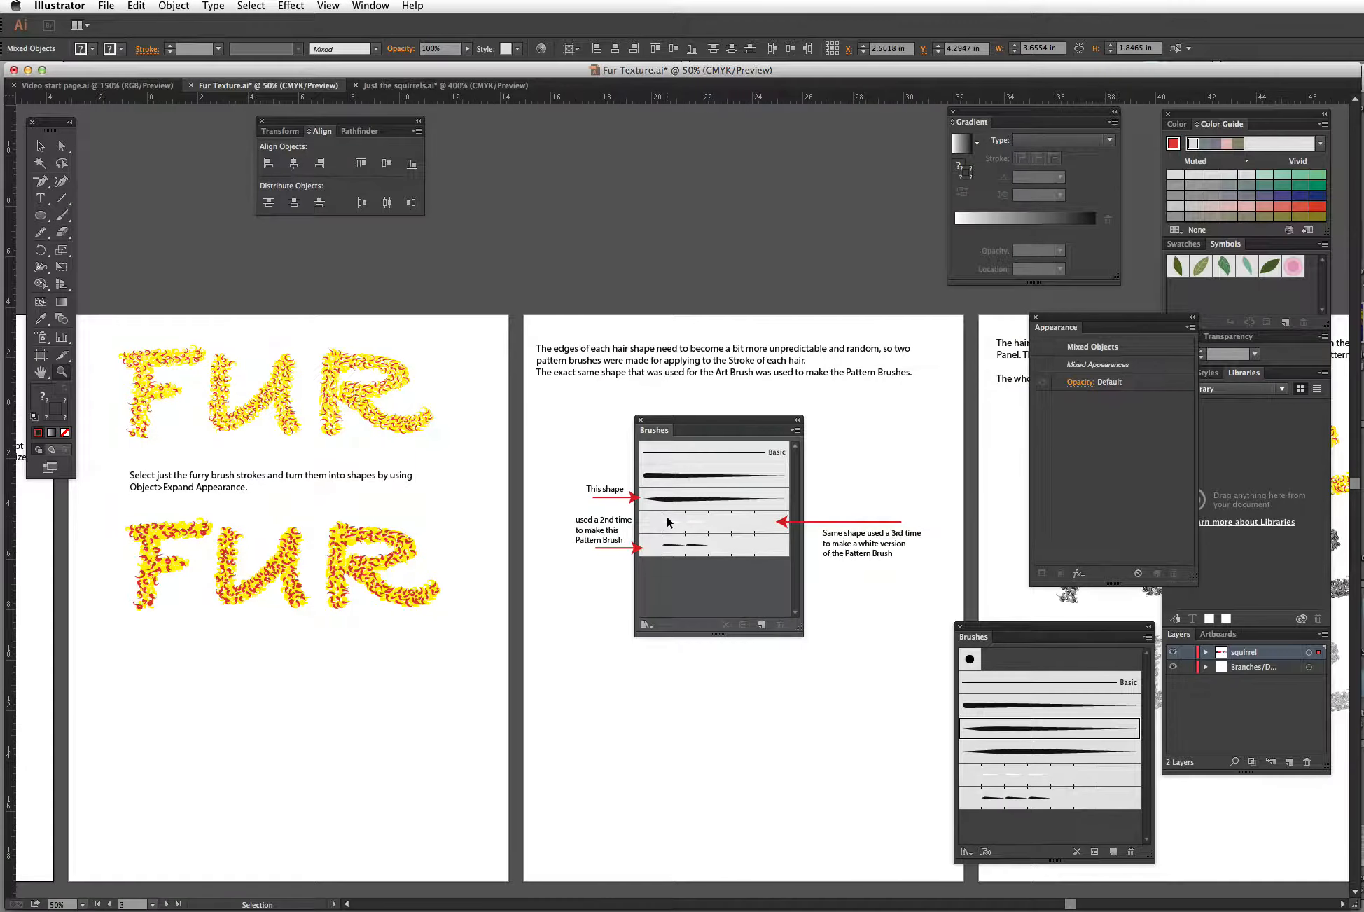
left_click_drag(168, 610, 681, 605)
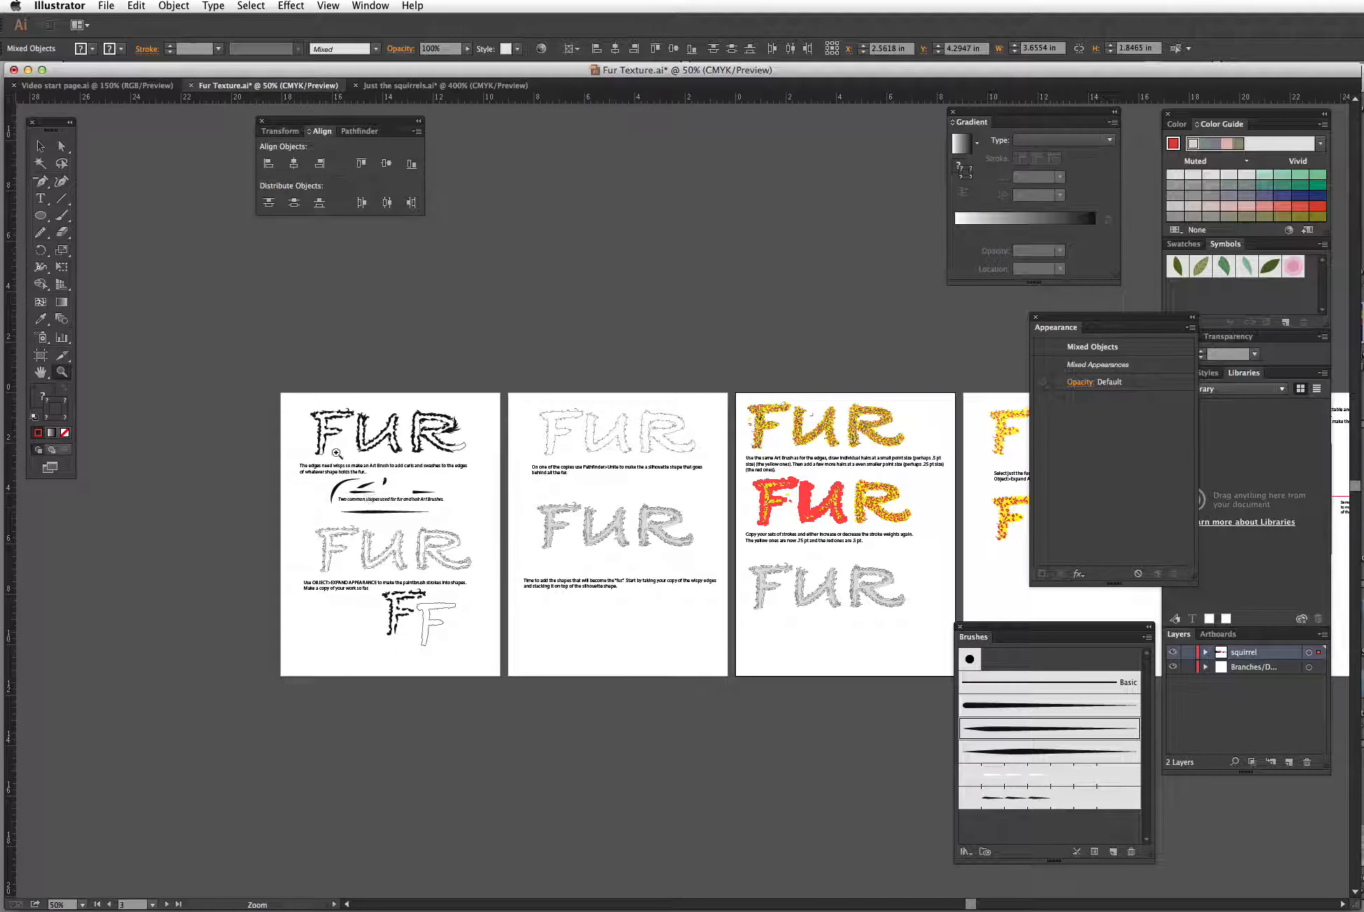
left_click(41, 147)
mouse_move(370, 512)
left_mouse_down()
mouse_move(852, 595)
mouse_move(997, 599)
left_mouse_up()
key("space")
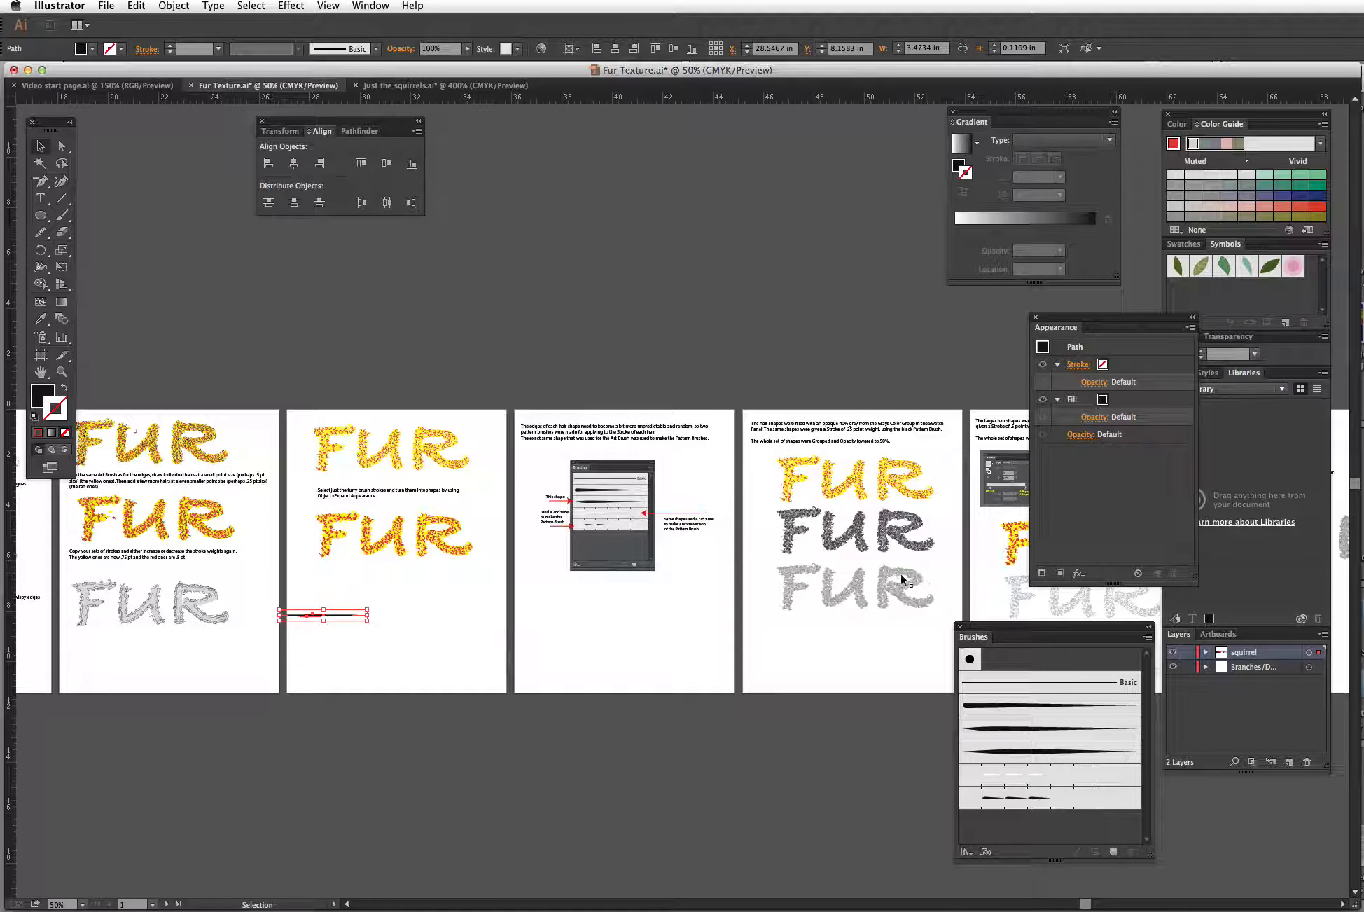
mouse_move(359, 614)
left_mouse_down()
mouse_move(344, 612)
mouse_move(524, 603)
mouse_move(594, 623)
mouse_move(639, 595)
mouse_move(624, 600)
left_mouse_up()
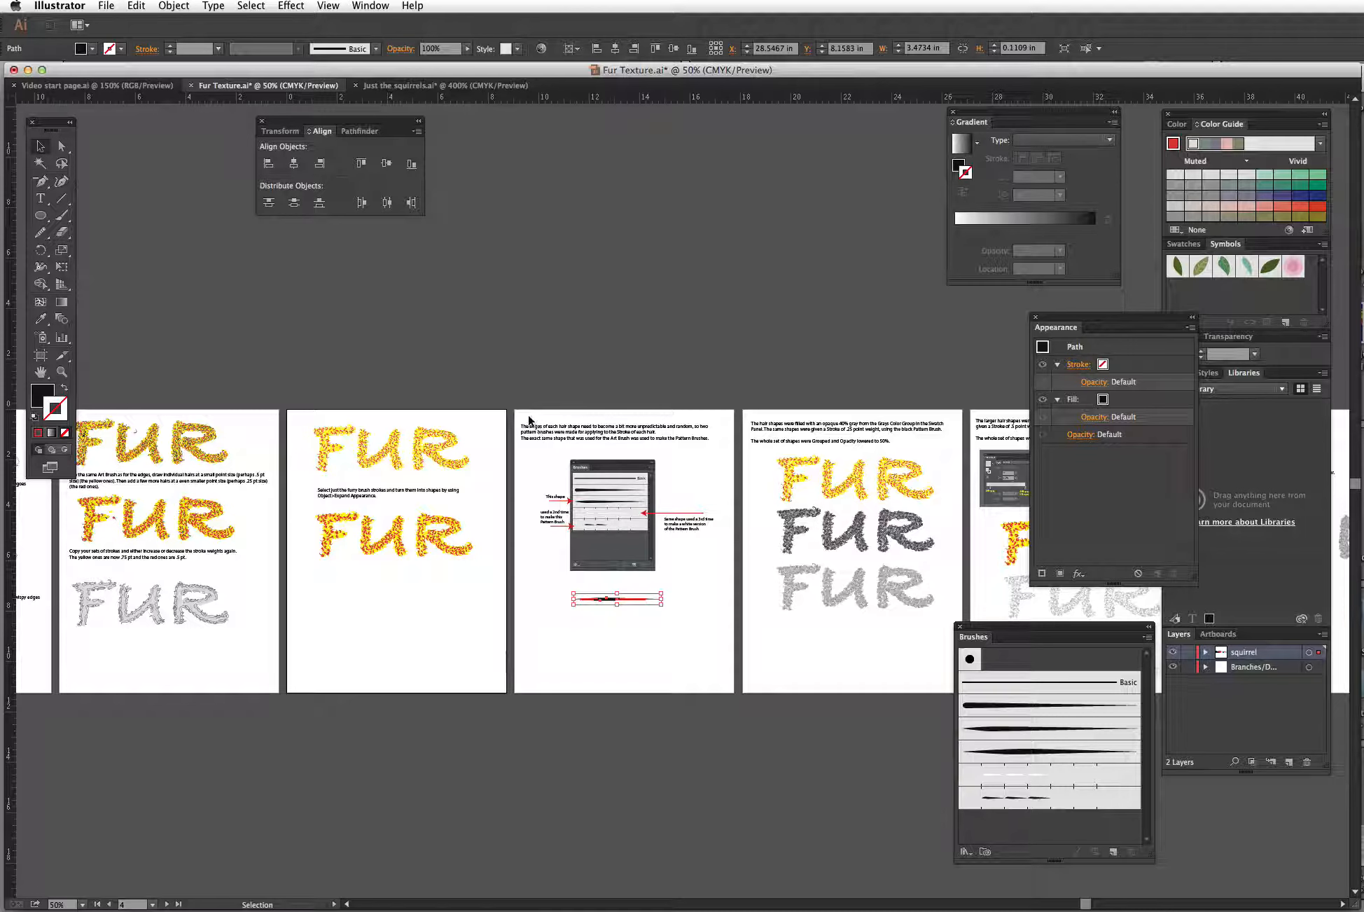
Step: Zoom in on the Brushes illustration and the hair shape placed below it
left_click_drag(536, 409, 522, 405)
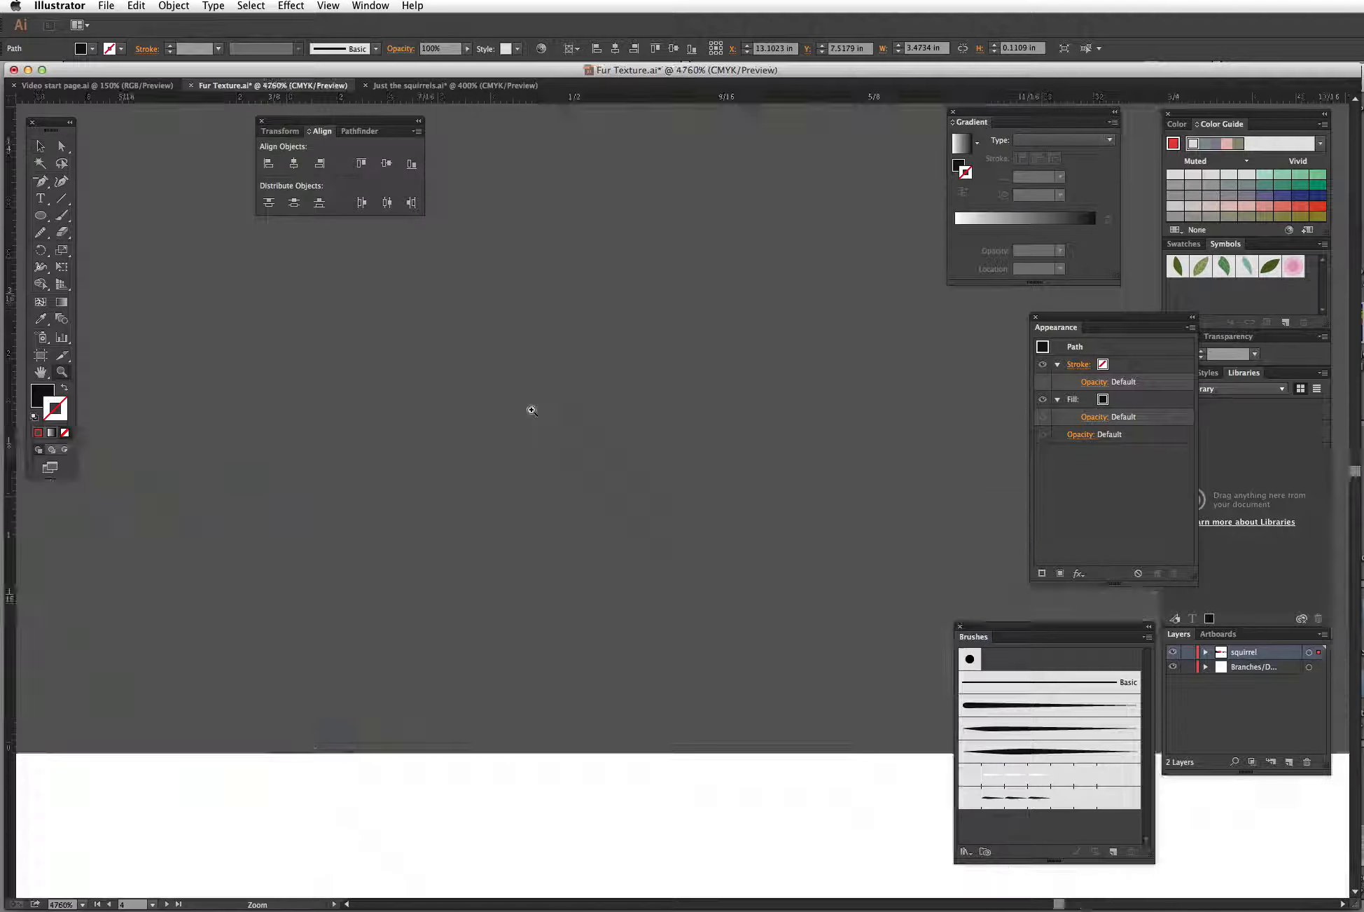
key("super+minus")
key("super+minus")
key("super+minus")
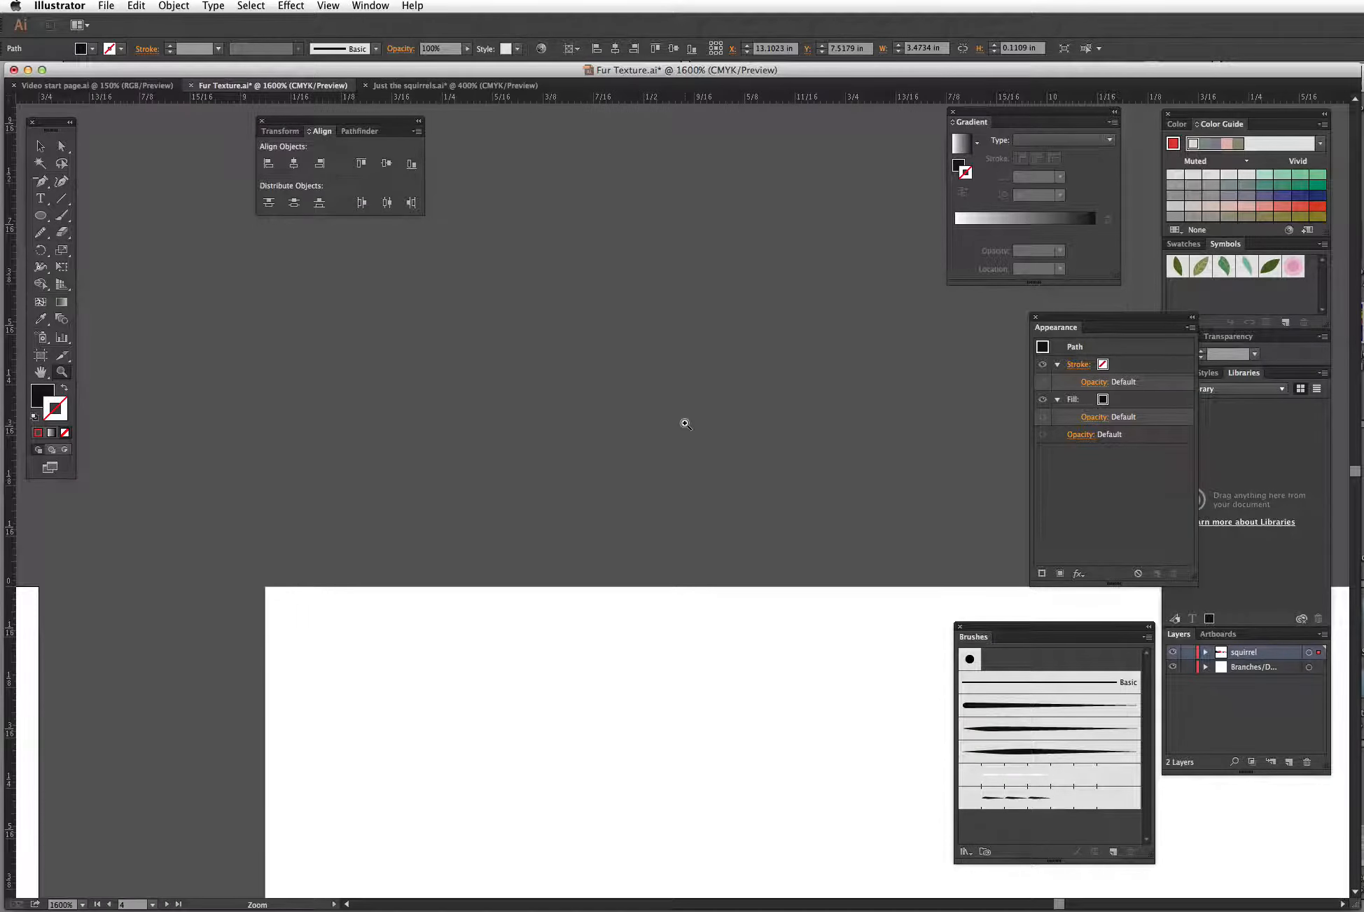
left_click_drag(849, 677, 478, 284)
key("super+1")
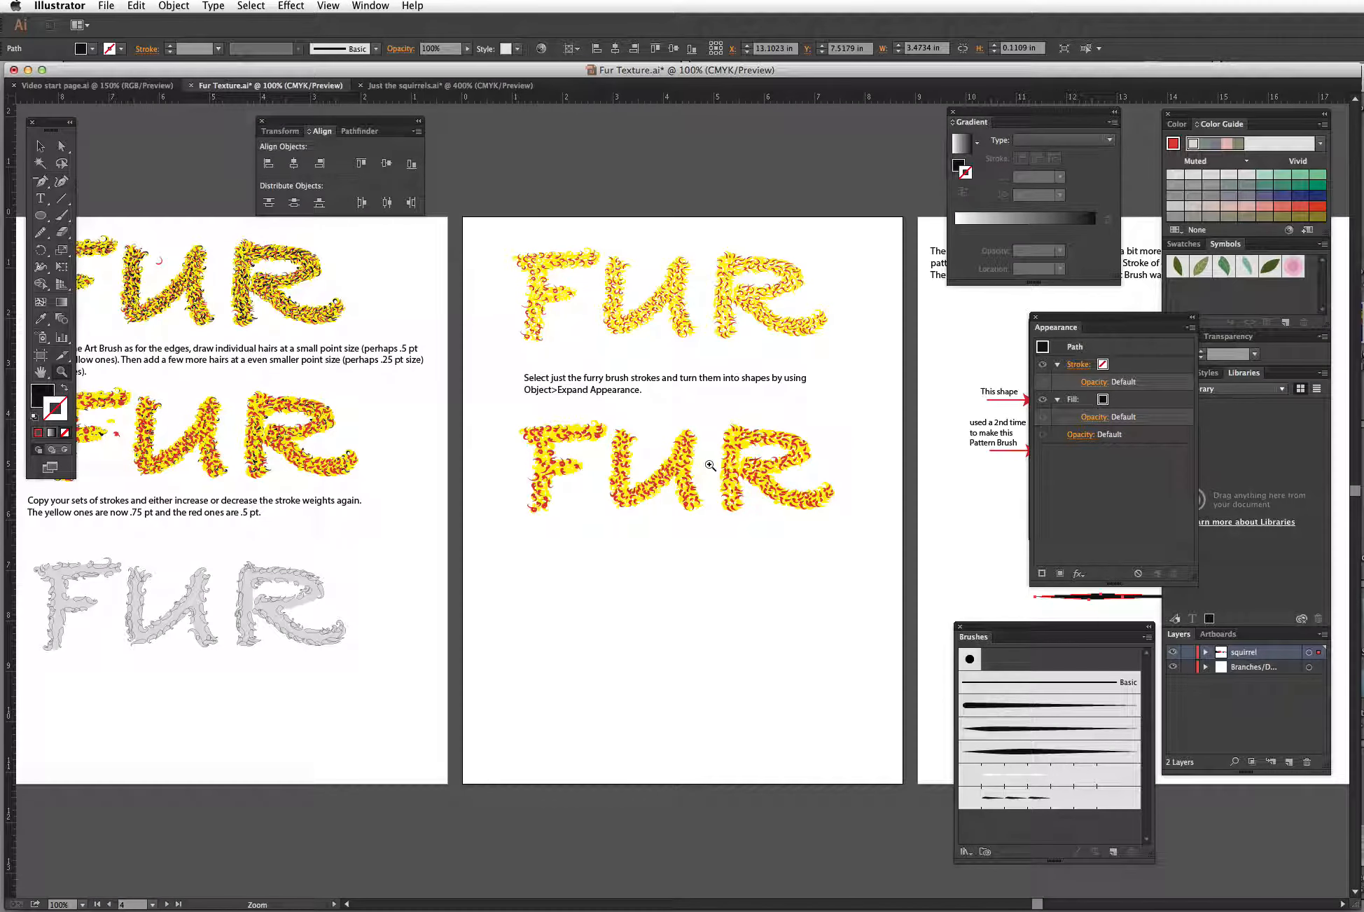
left_click_drag(477, 561, 422, 550)
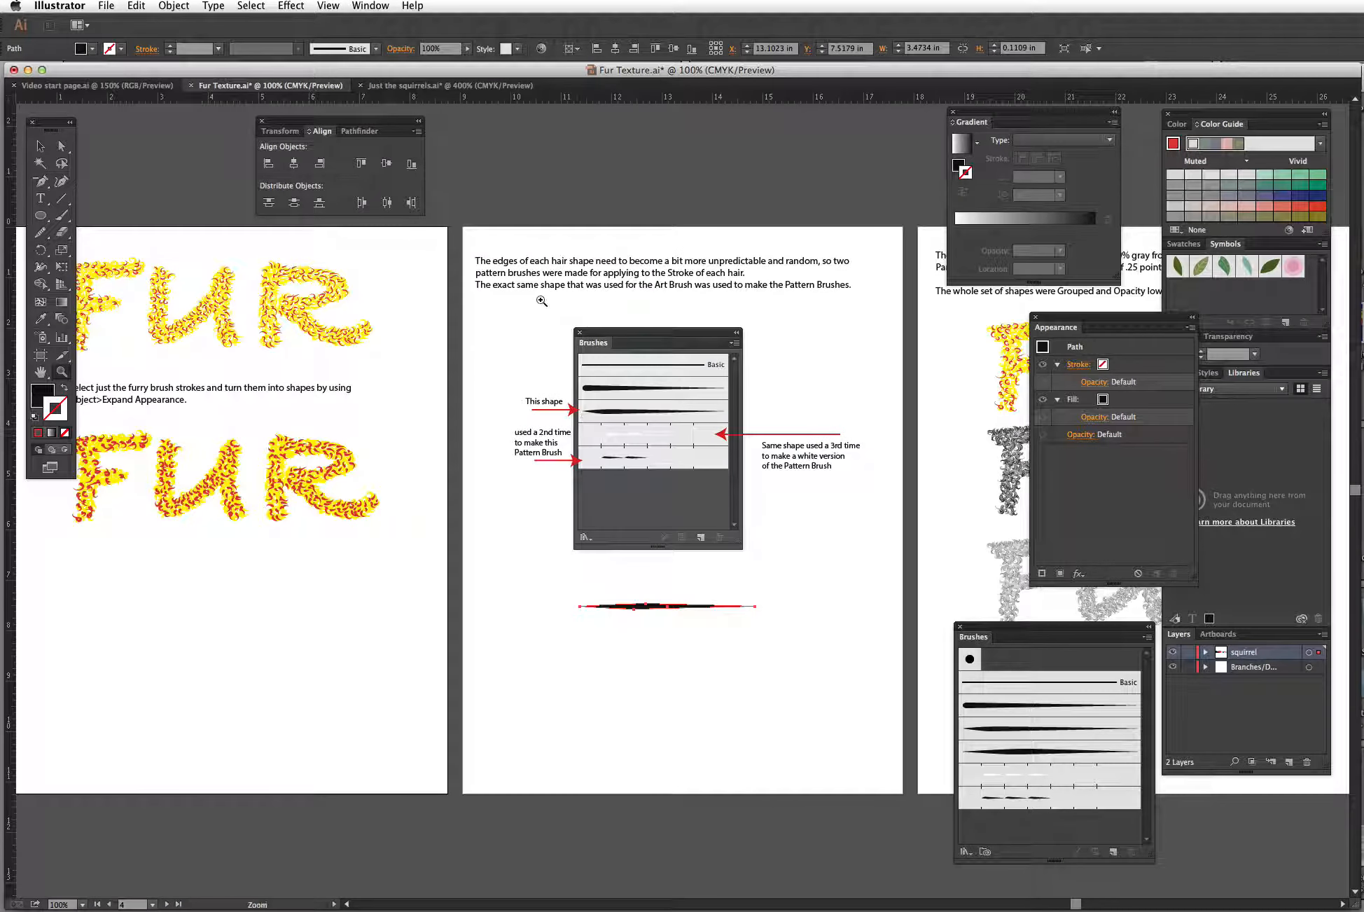
key("z")
mouse_move(495, 296)
left_mouse_down()
mouse_move(892, 518)
mouse_move(936, 672)
mouse_move(925, 643)
left_mouse_up()
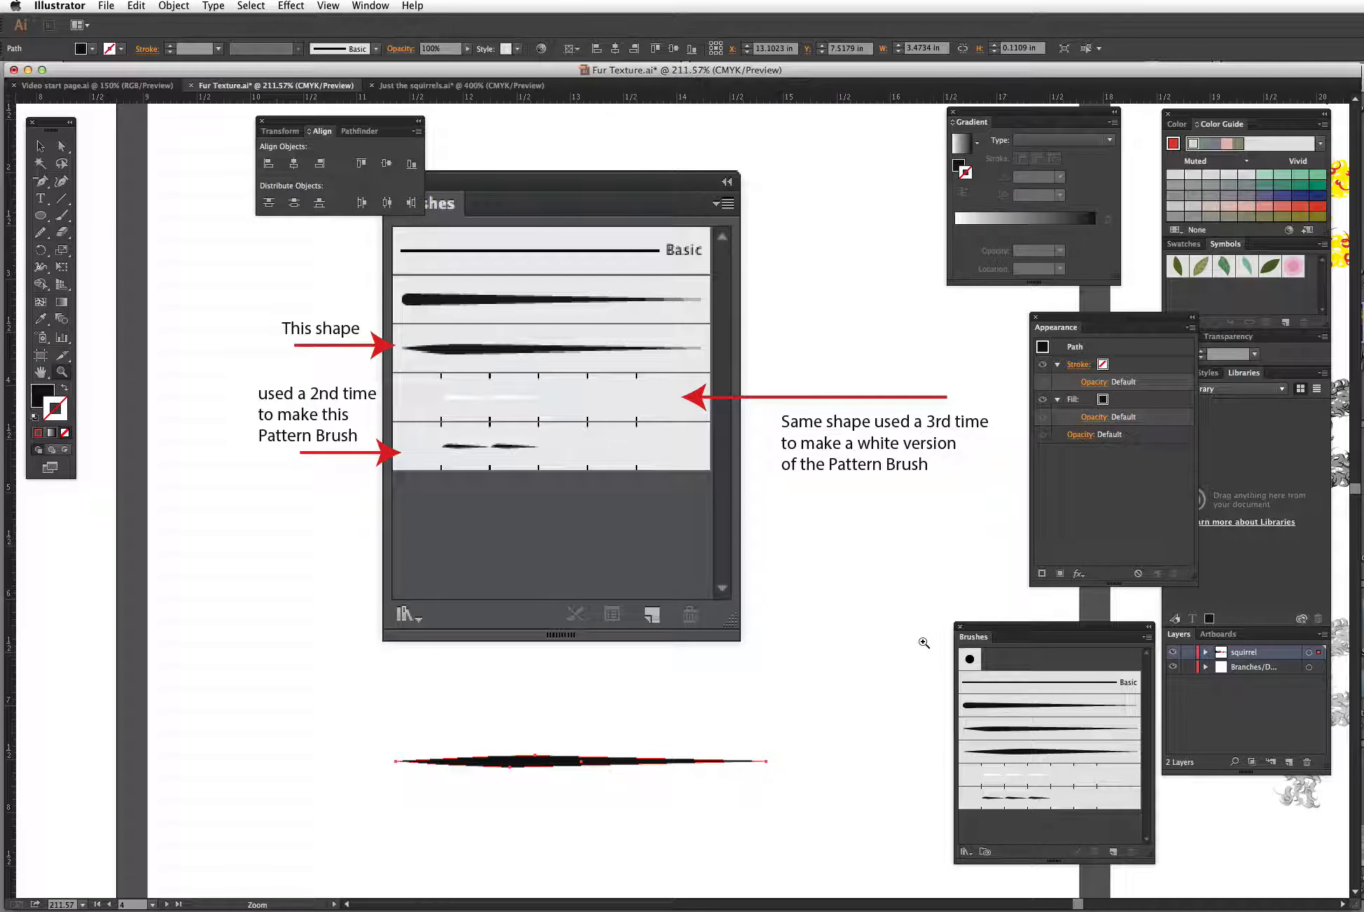
Step: Create a new Pattern Brush from the black hair shape placed below the Brushes illustration
left_click(40, 146)
left_click_drag(311, 126, 219, 134)
left_click_drag(581, 768, 558, 732)
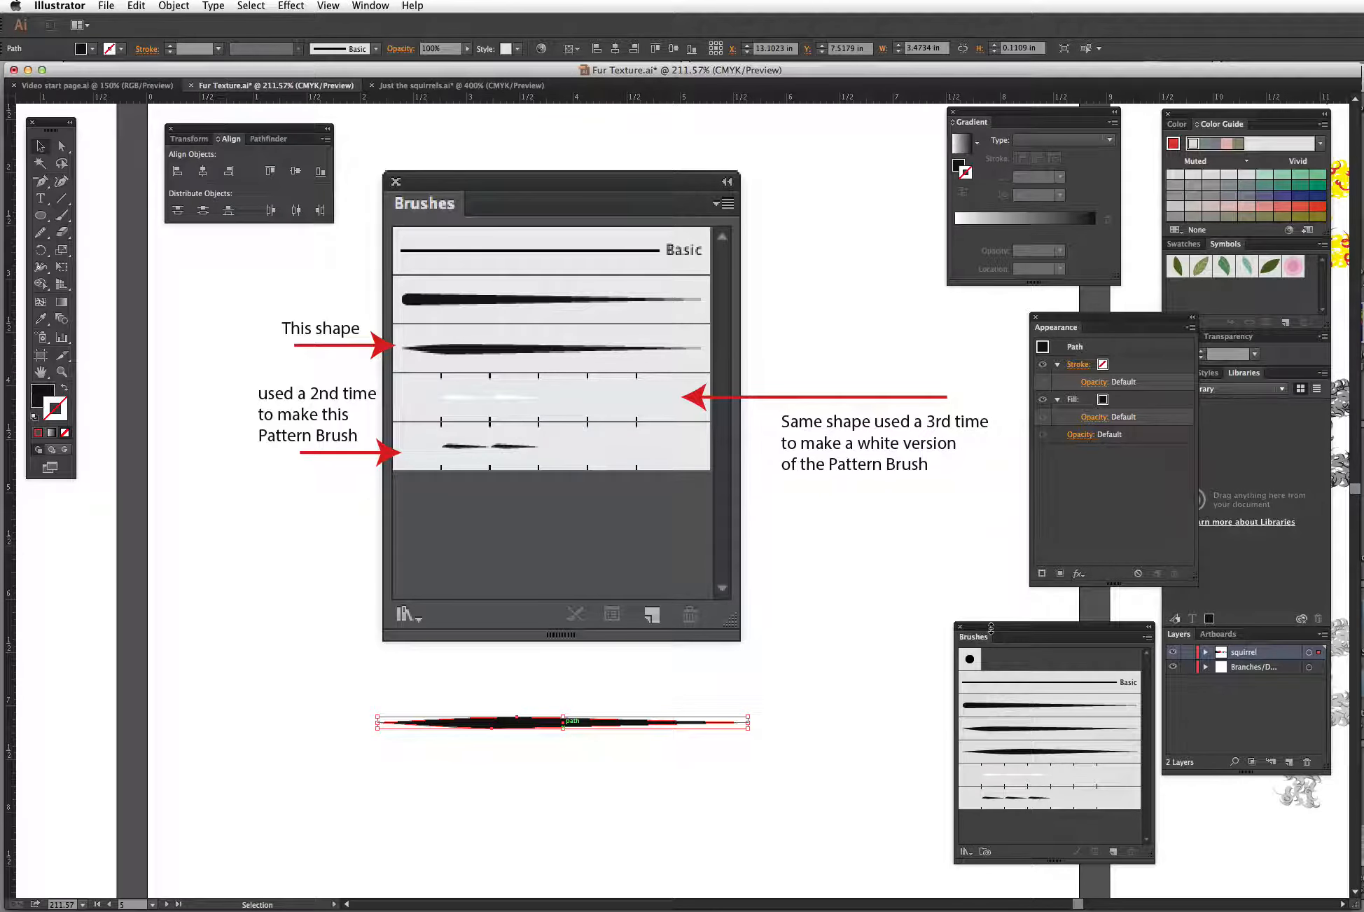
mouse_move(658, 724)
left_mouse_down()
mouse_move(817, 740)
mouse_move(1011, 828)
left_mouse_up()
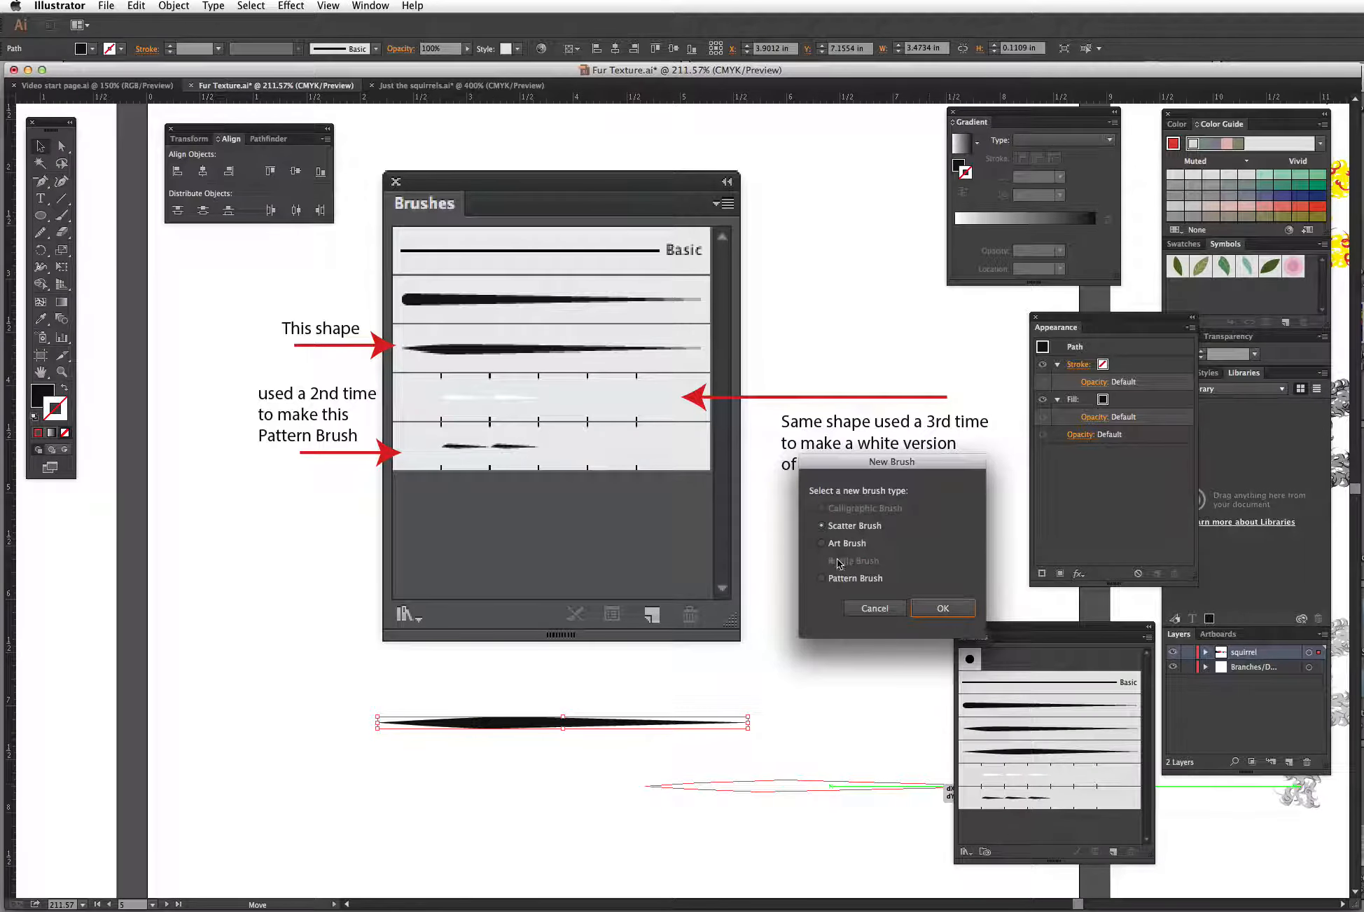
left_click(823, 579)
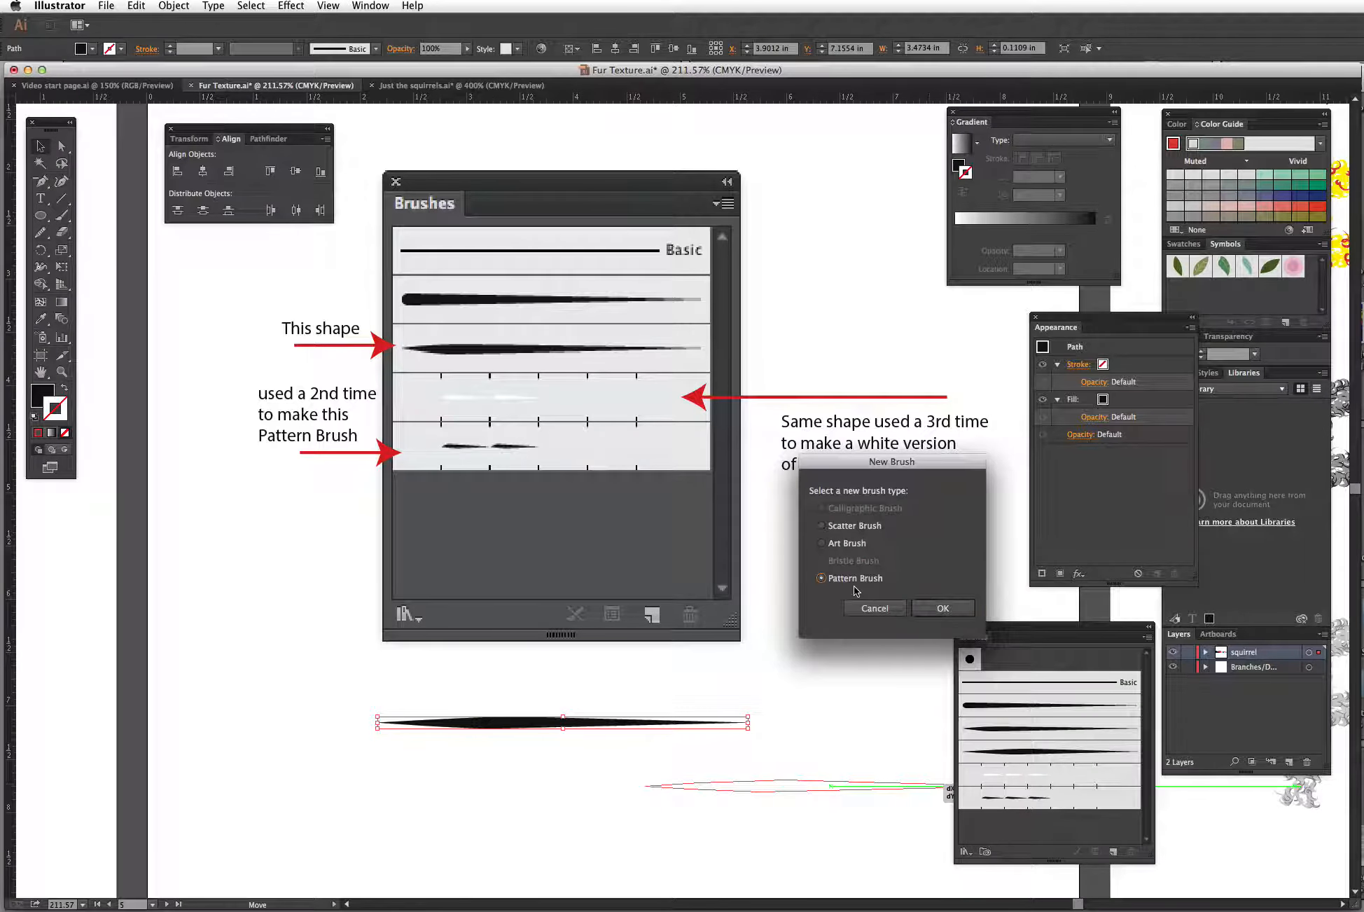
left_click(932, 607)
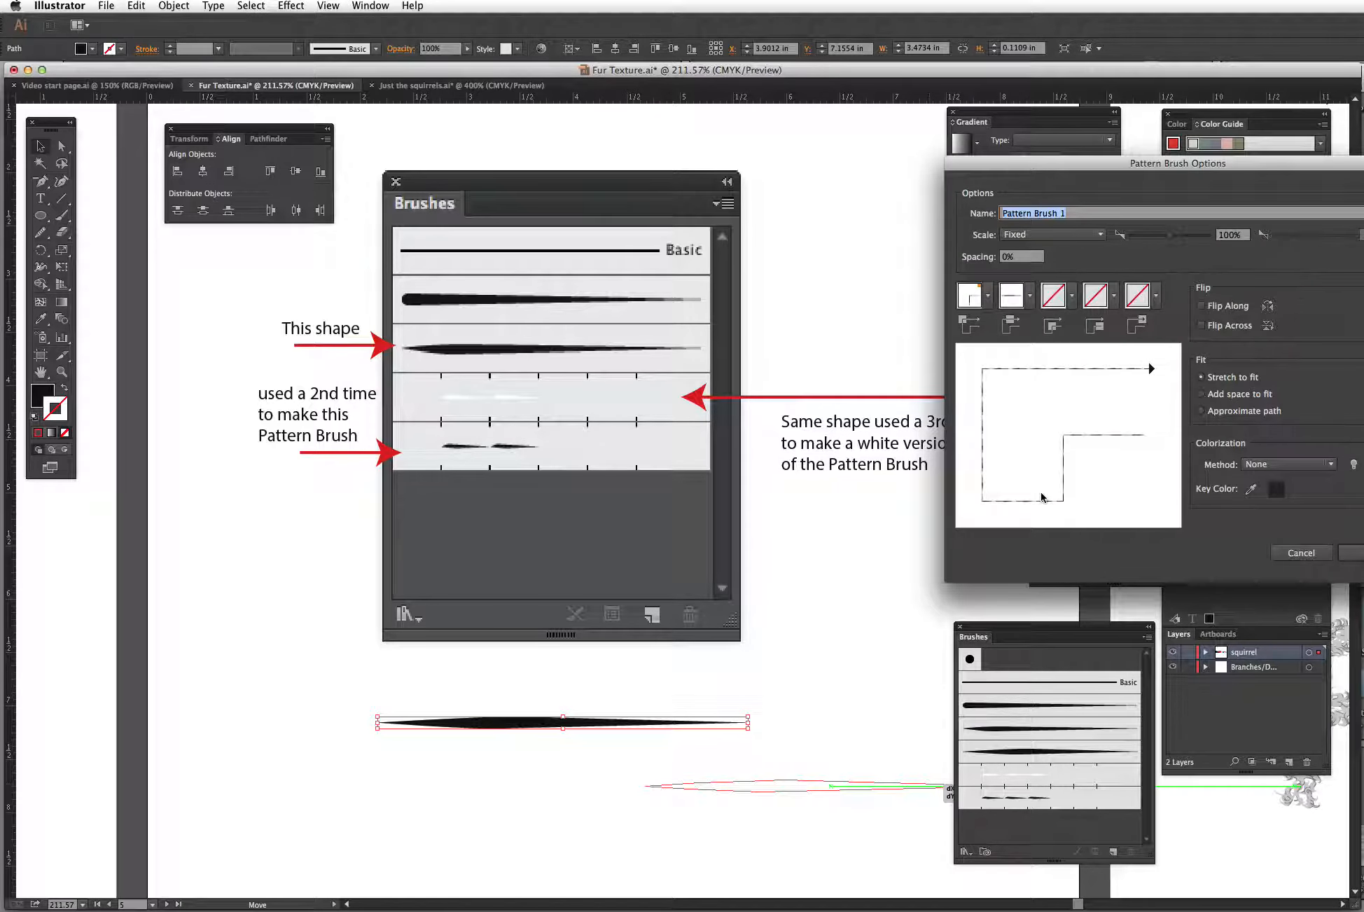
Step: Set the new Pattern Brush 1's colorization method to Tints and confirm its options
left_click_drag(987, 166, 825, 165)
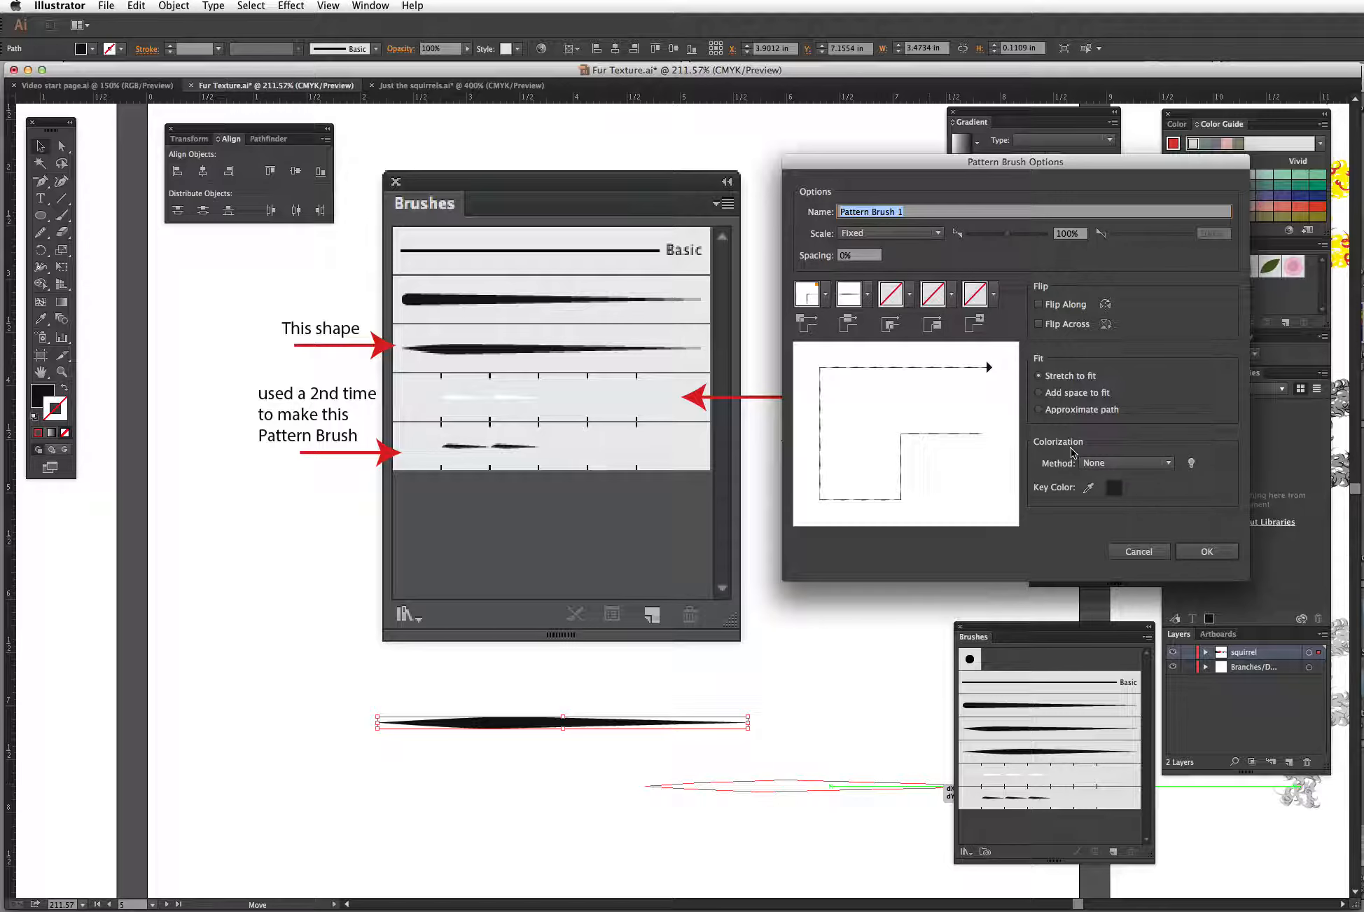
left_click(1126, 462)
left_click(1105, 488)
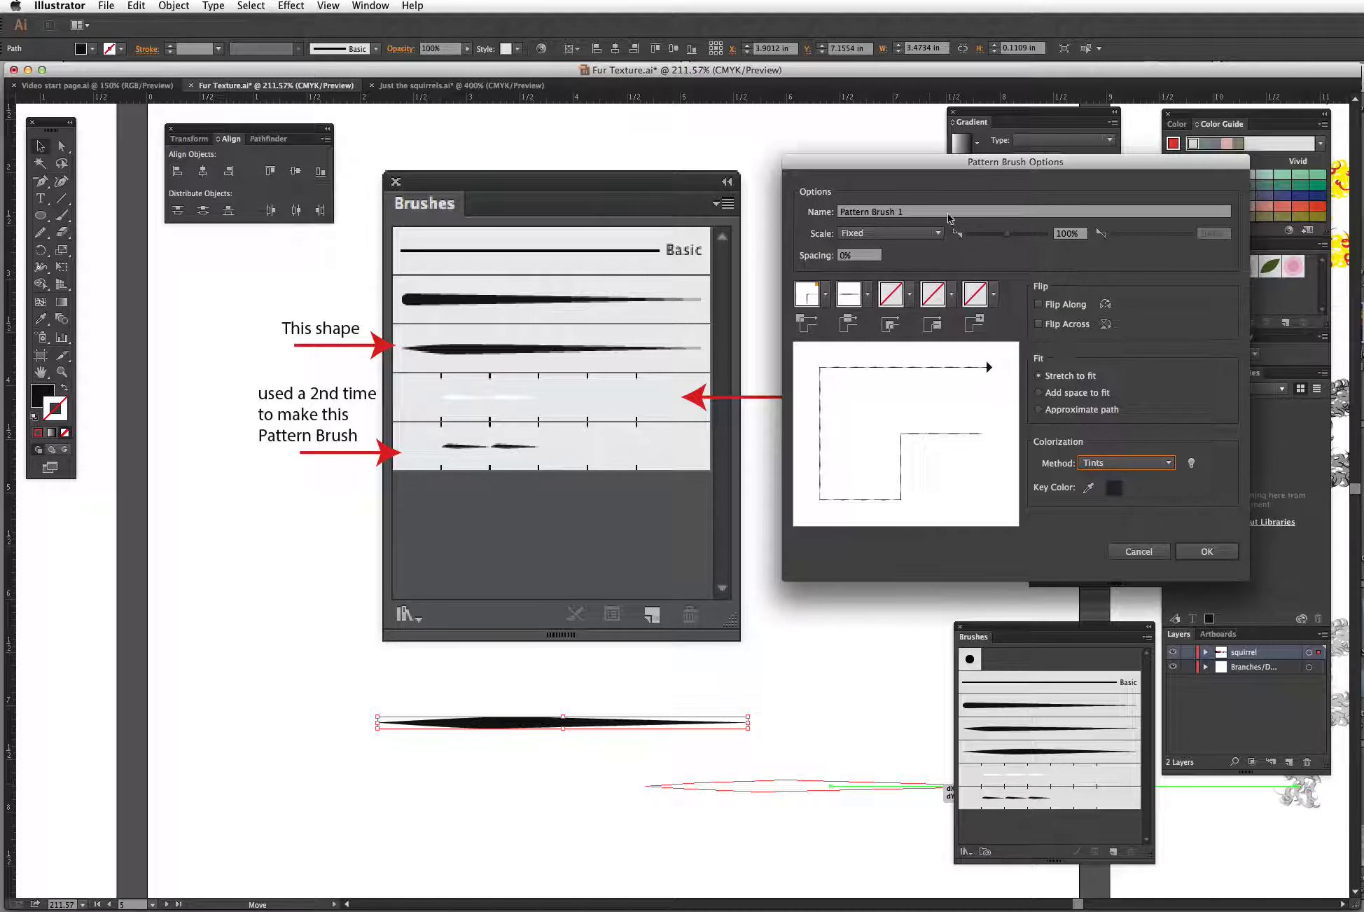
left_click(910, 216)
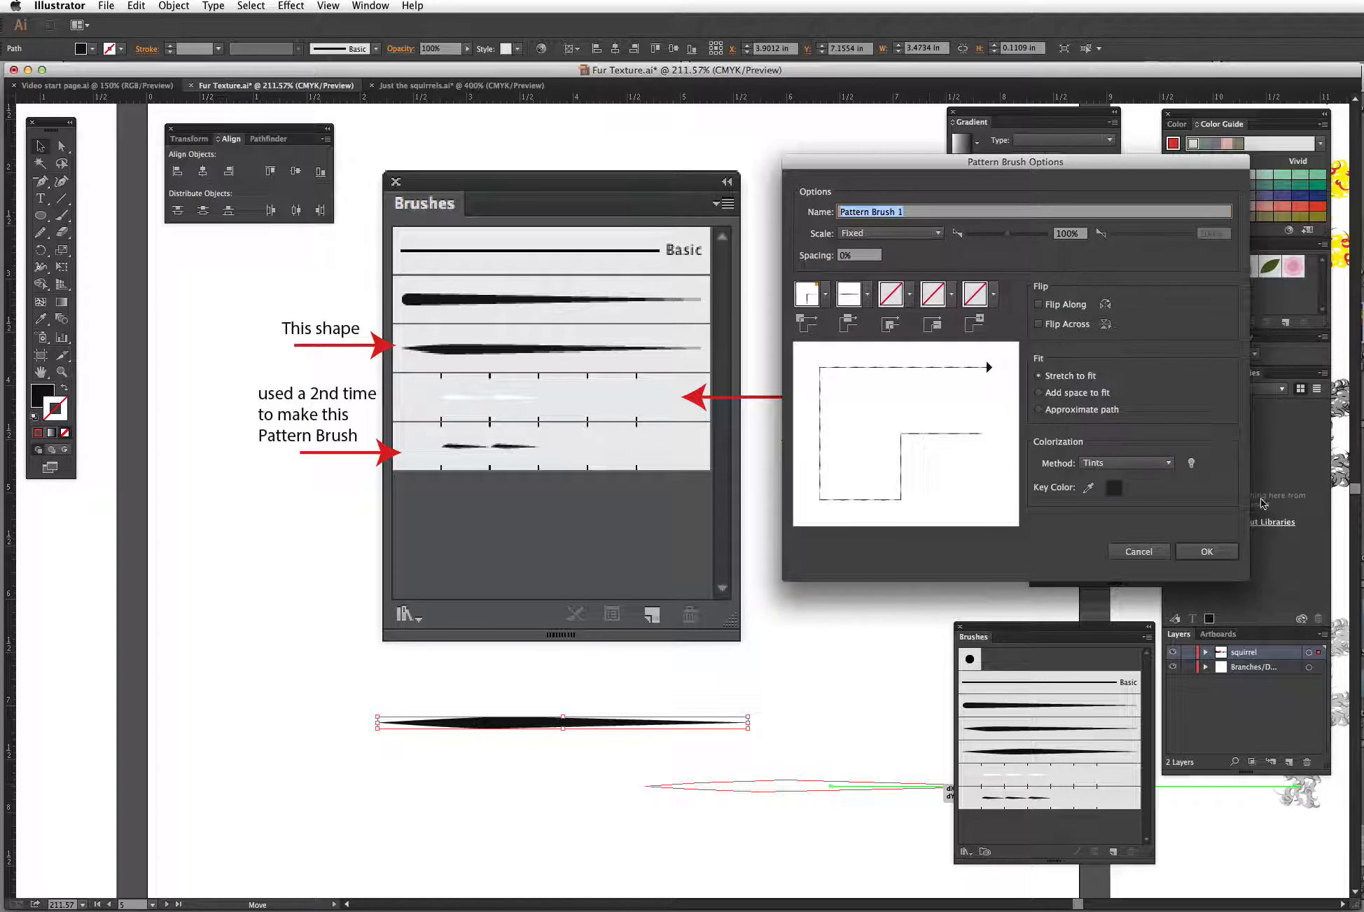
left_click(1207, 552)
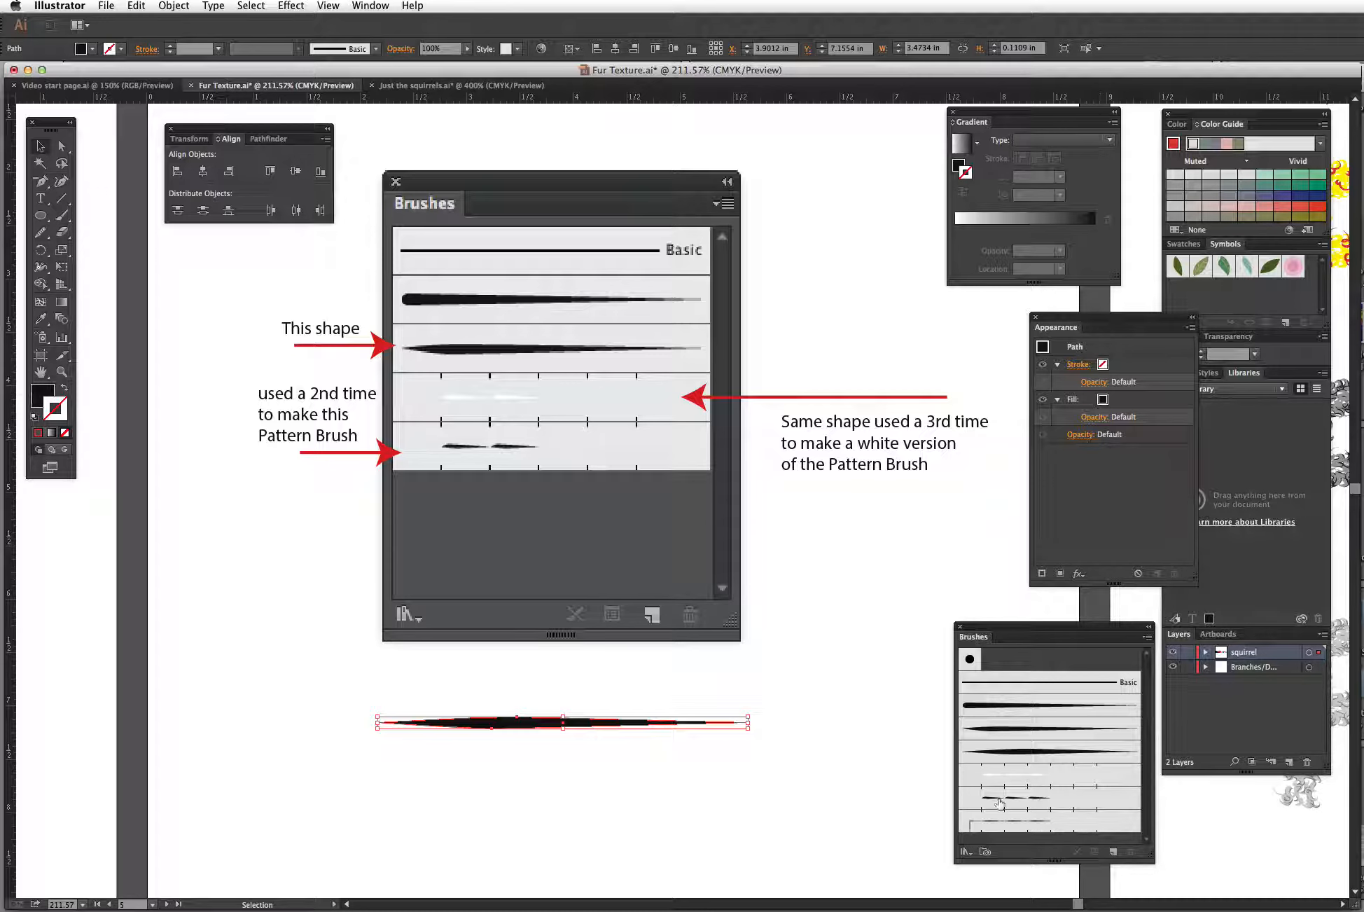
Step: Draw an ellipse about 1.2 by 1.5 in beside the hair shape and swap its fill and stroke
left_click(756, 794)
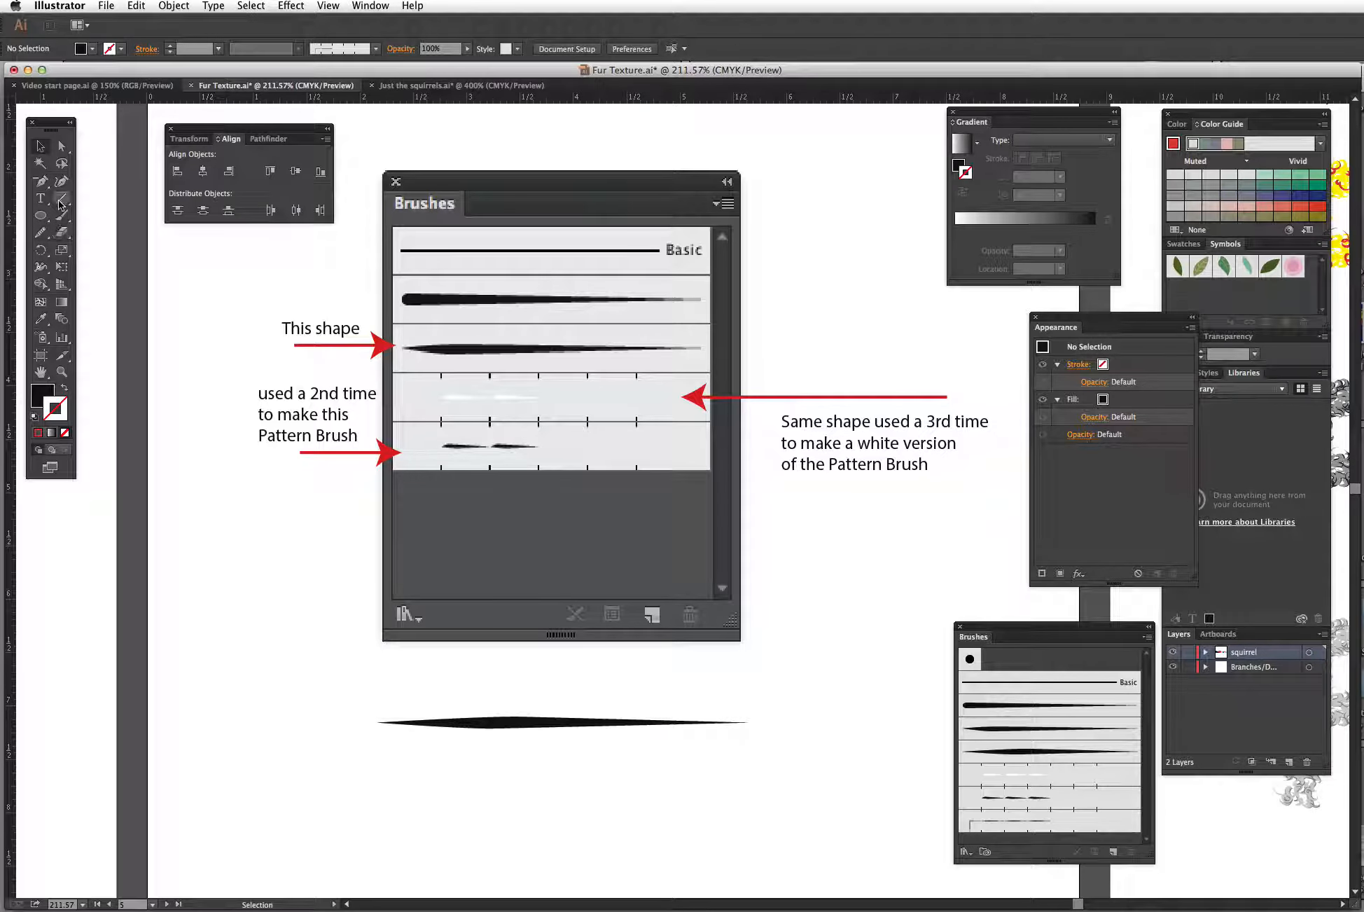
left_click(41, 215)
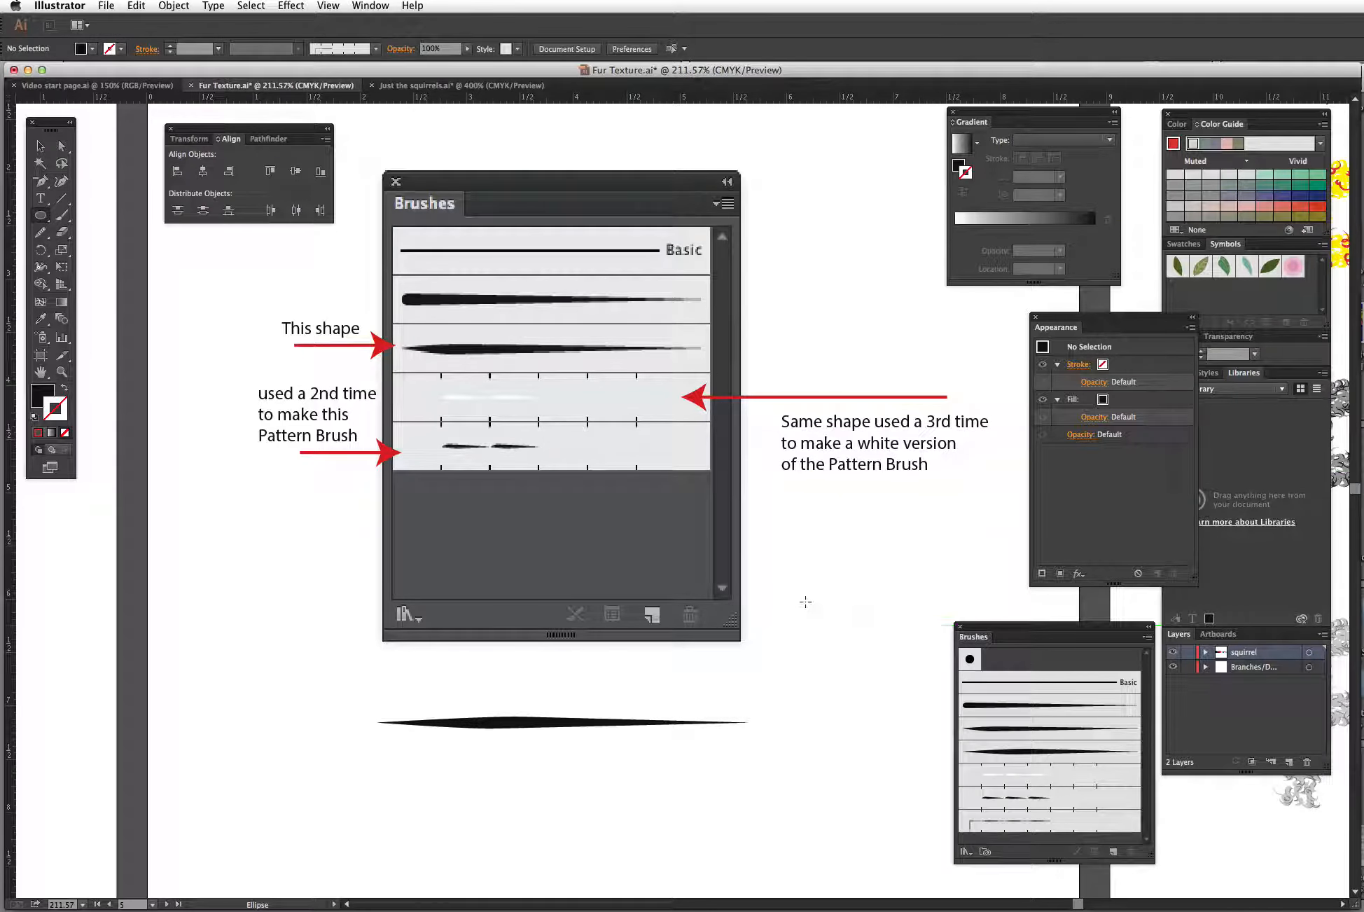
left_click_drag(805, 598, 923, 742)
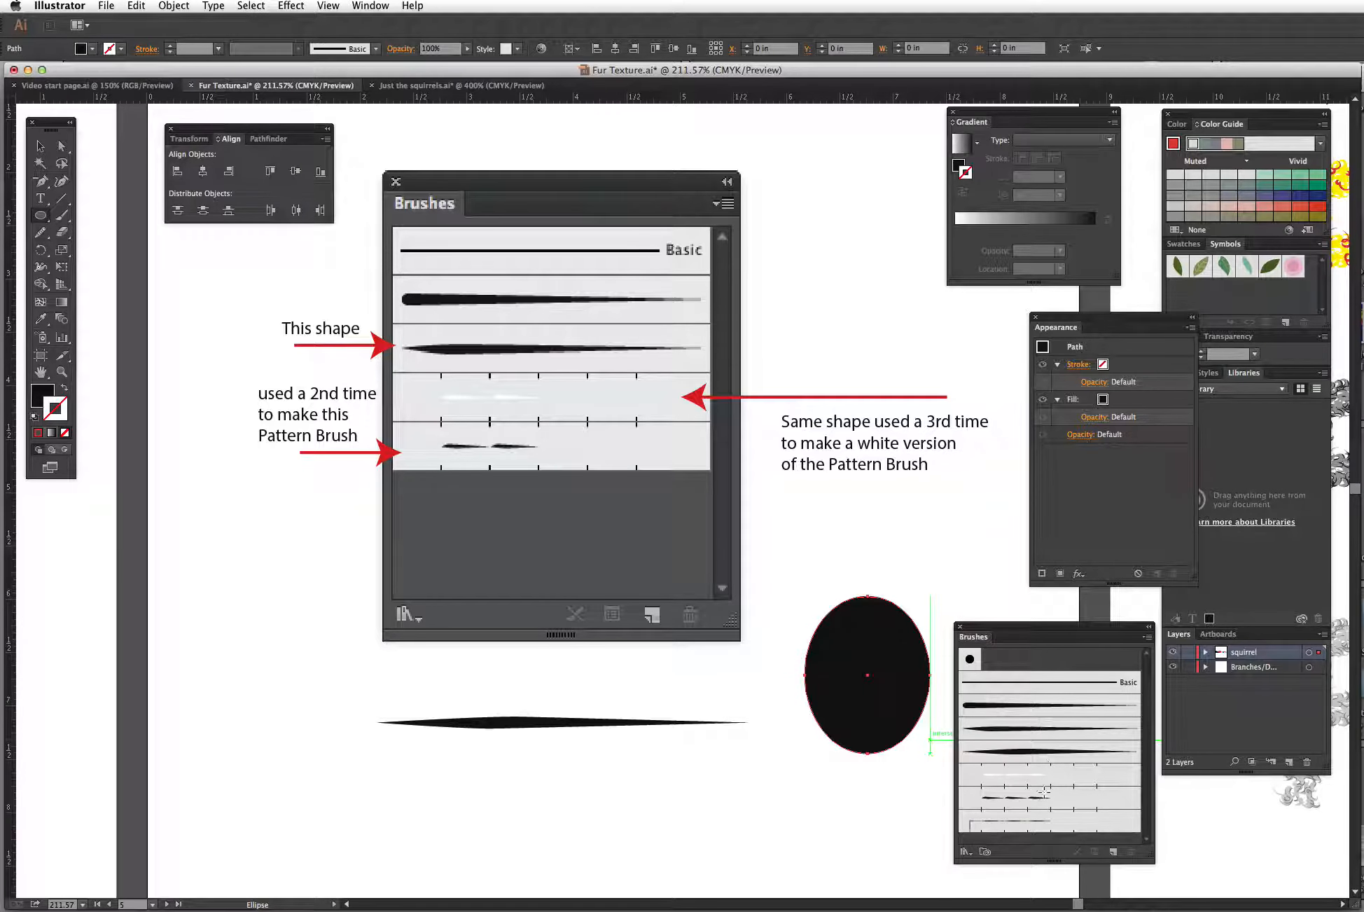
left_click(65, 388)
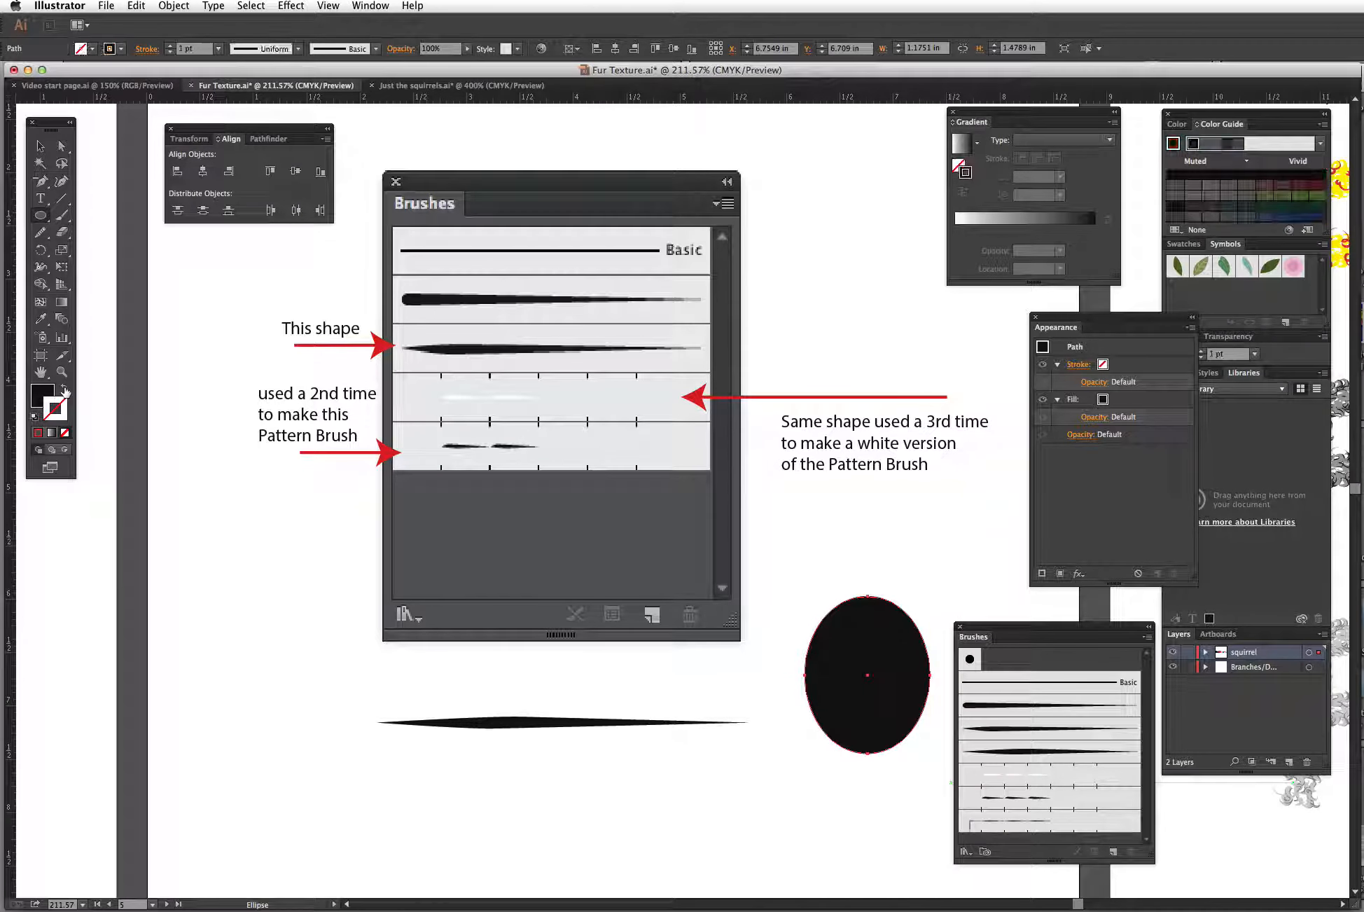
Step: Apply Pattern Brush 1 to the ellipse's stroke and scale the ellipse up to about 6.5 by 8.6 in
left_click(995, 825)
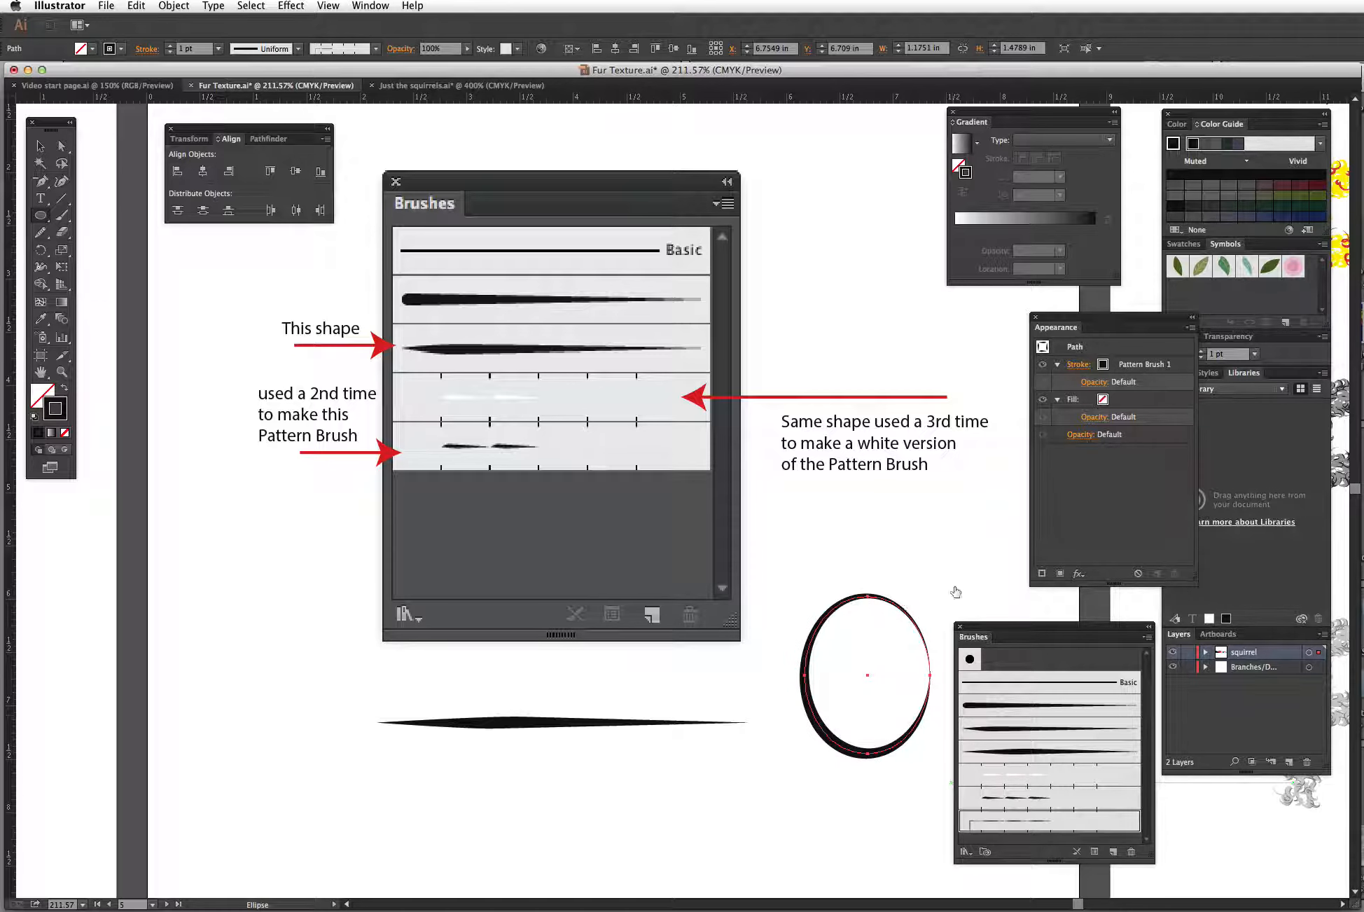
left_click_drag(979, 630, 1015, 625)
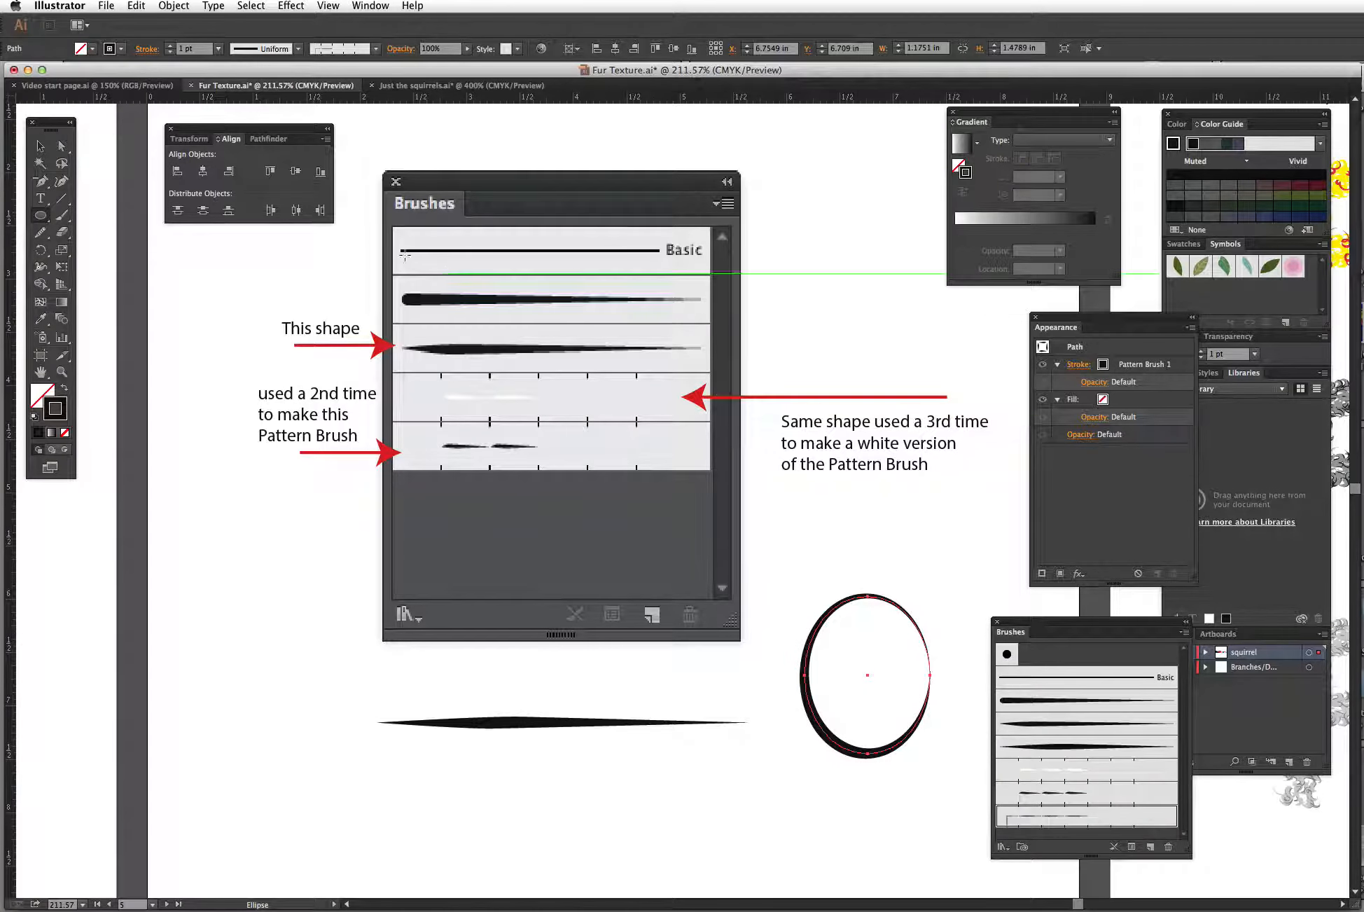
left_click(40, 145)
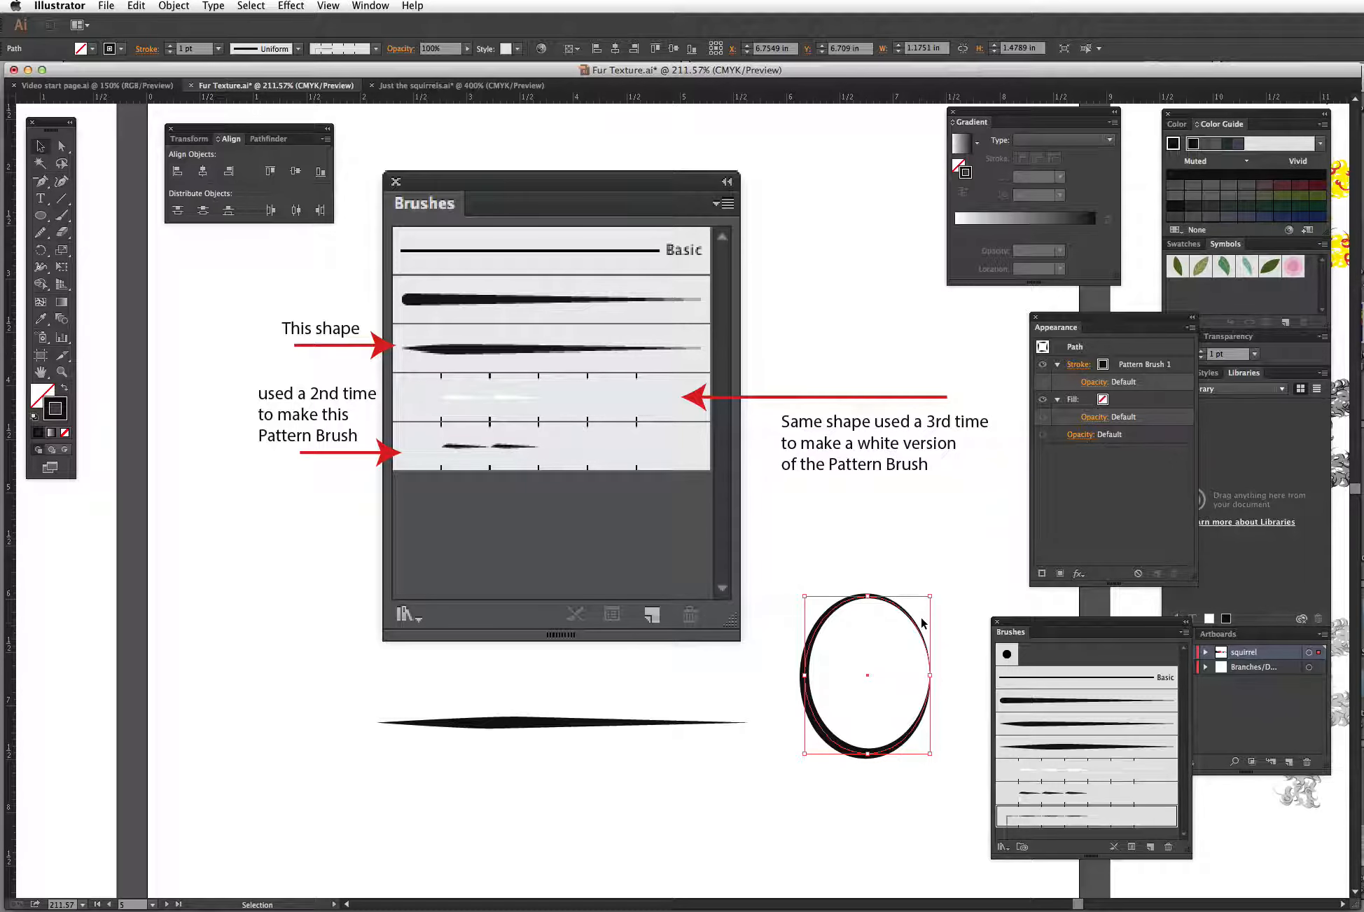
key("super+minus")
key("super+minus")
key("super+minus")
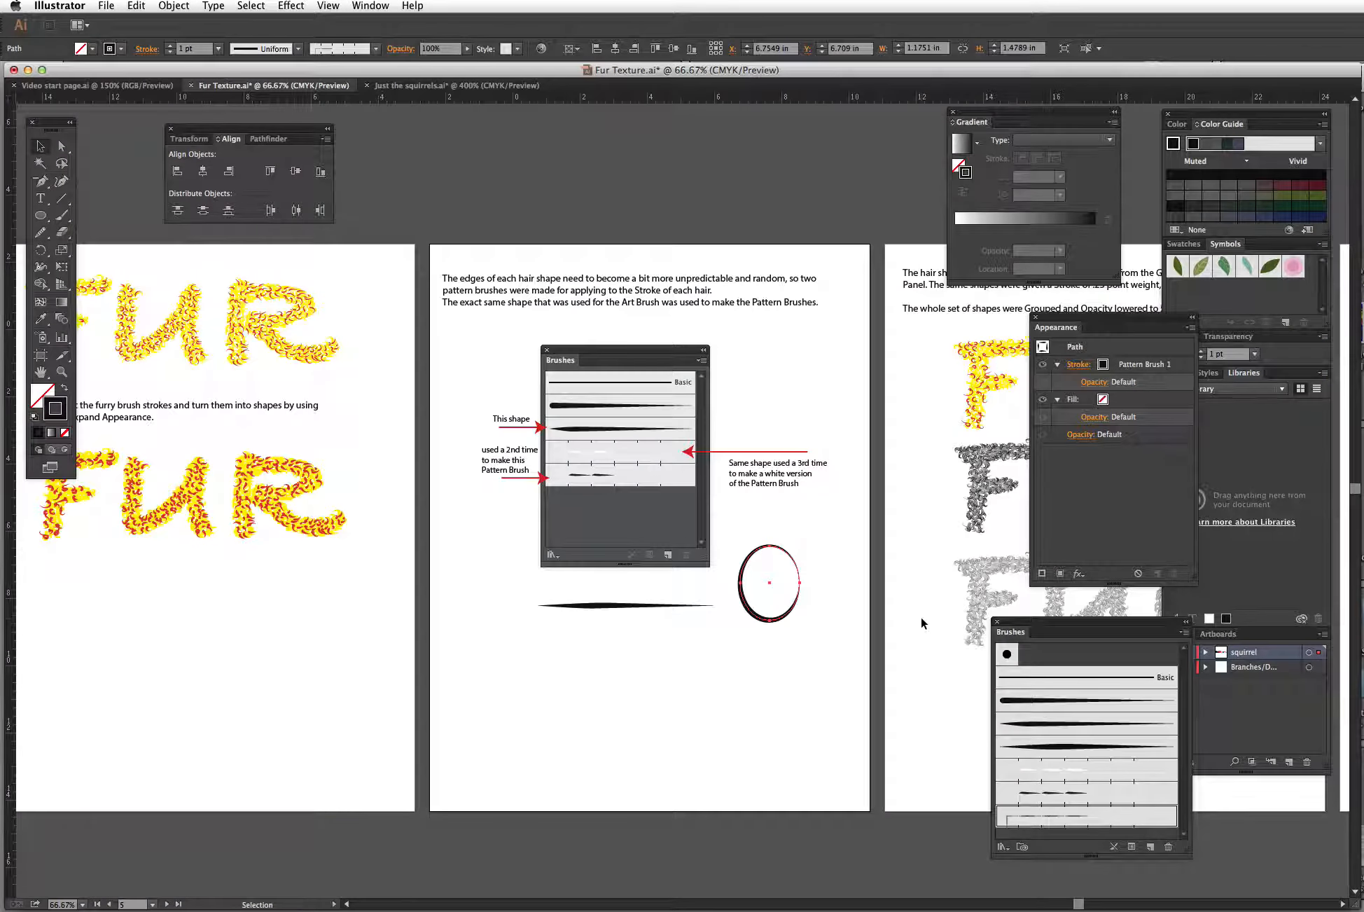
mouse_move(760, 580)
left_mouse_down()
mouse_move(777, 587)
mouse_move(889, 807)
mouse_move(1019, 821)
mouse_move(724, 696)
mouse_move(600, 725)
mouse_move(634, 695)
left_mouse_up()
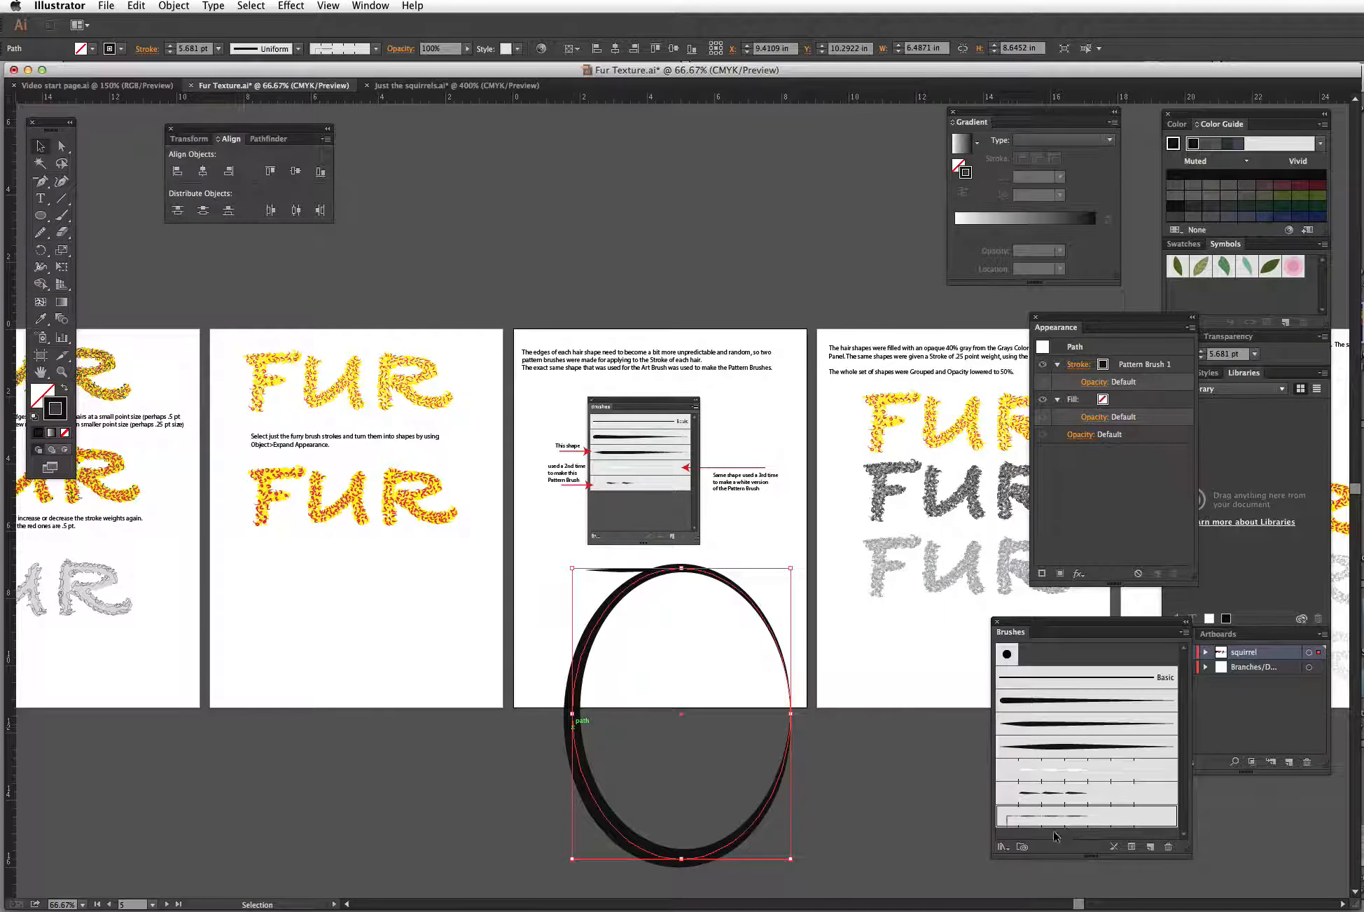
Step: Open Pattern Brush 1's options without changes, then apply the black tips brush to the ellipse instead
double_click(1048, 819)
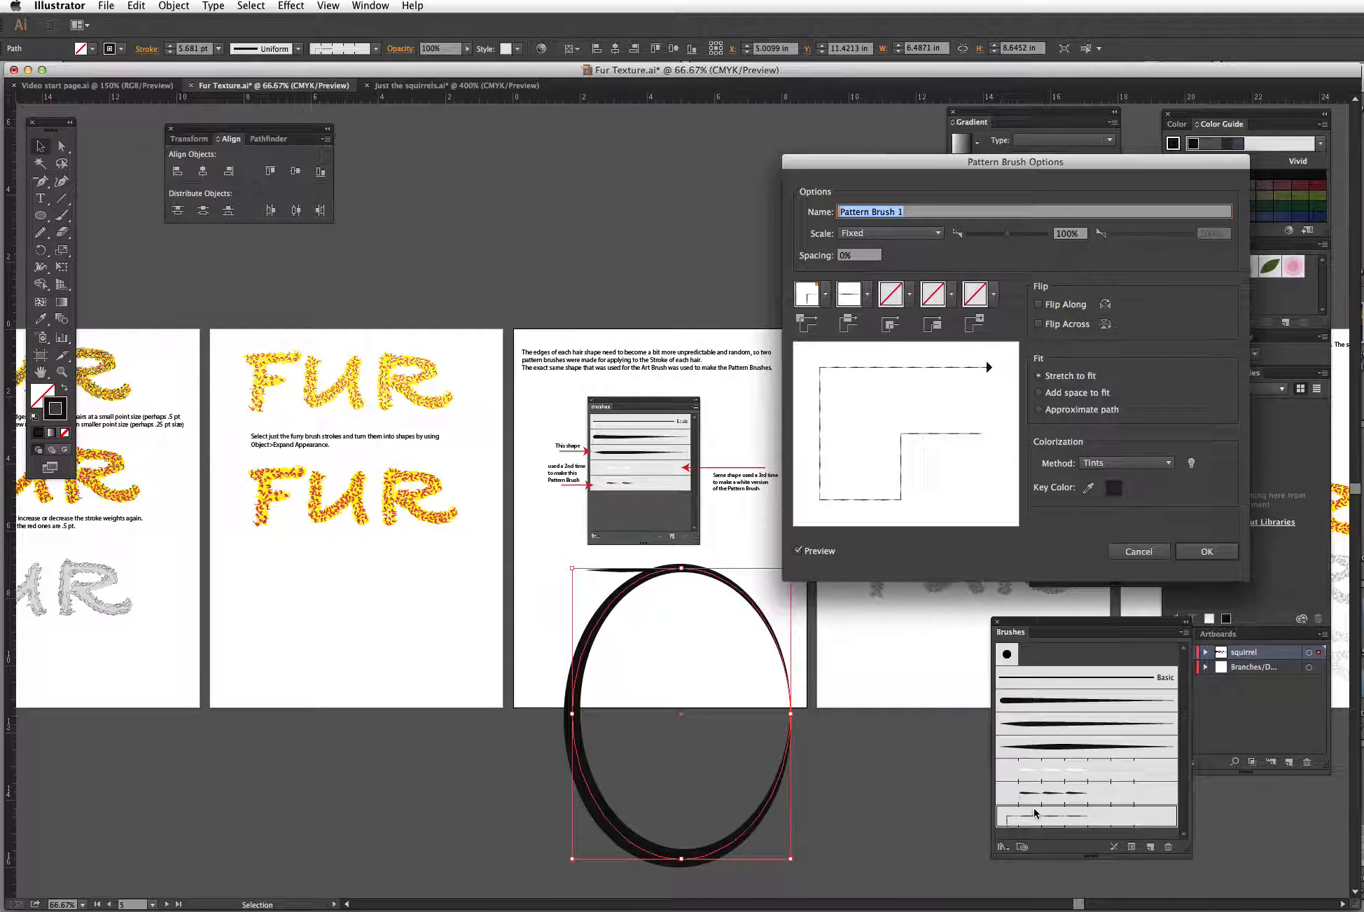
left_click(1139, 551)
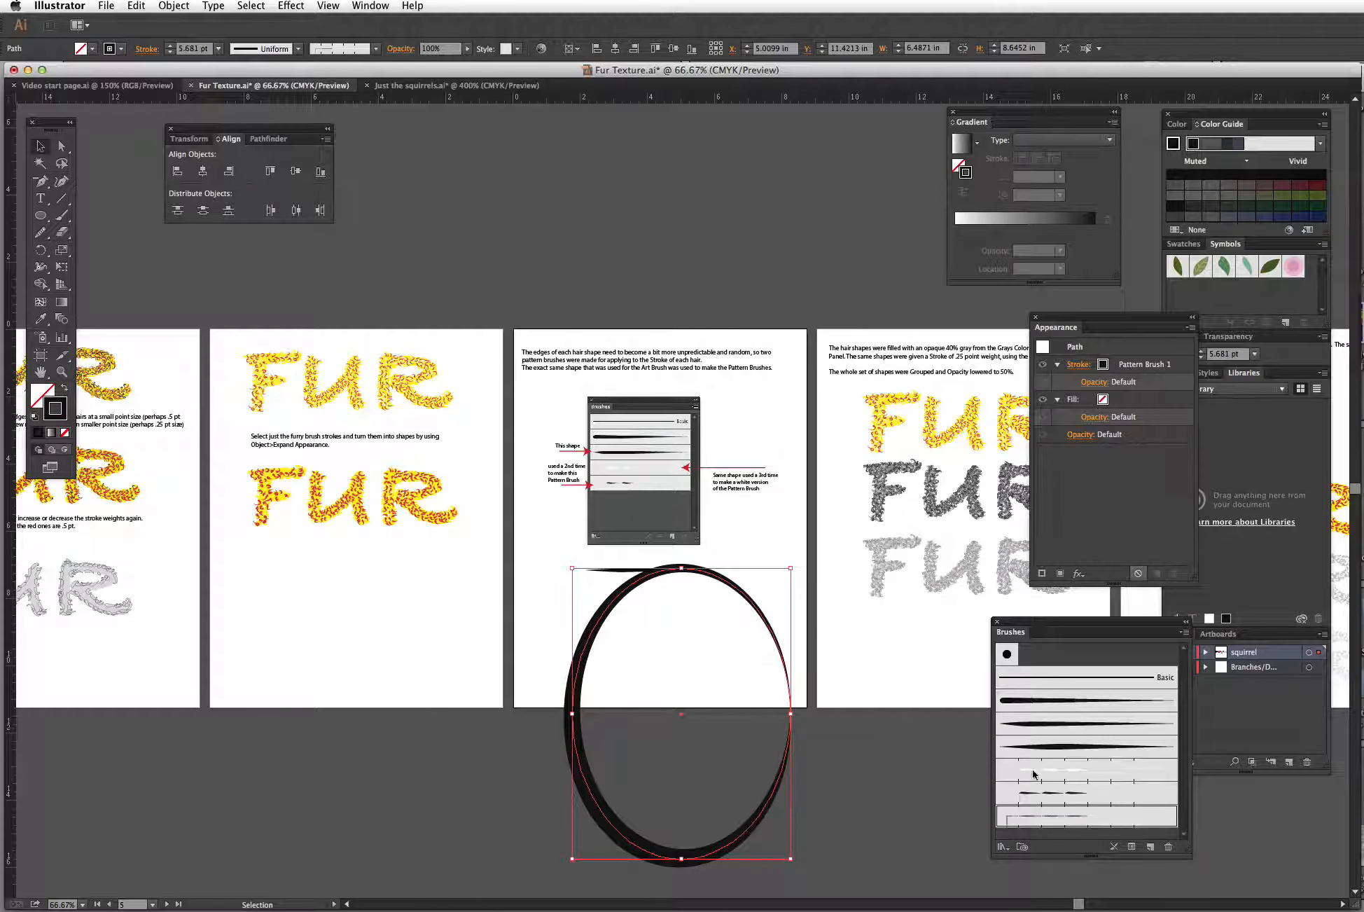
left_click(1031, 794)
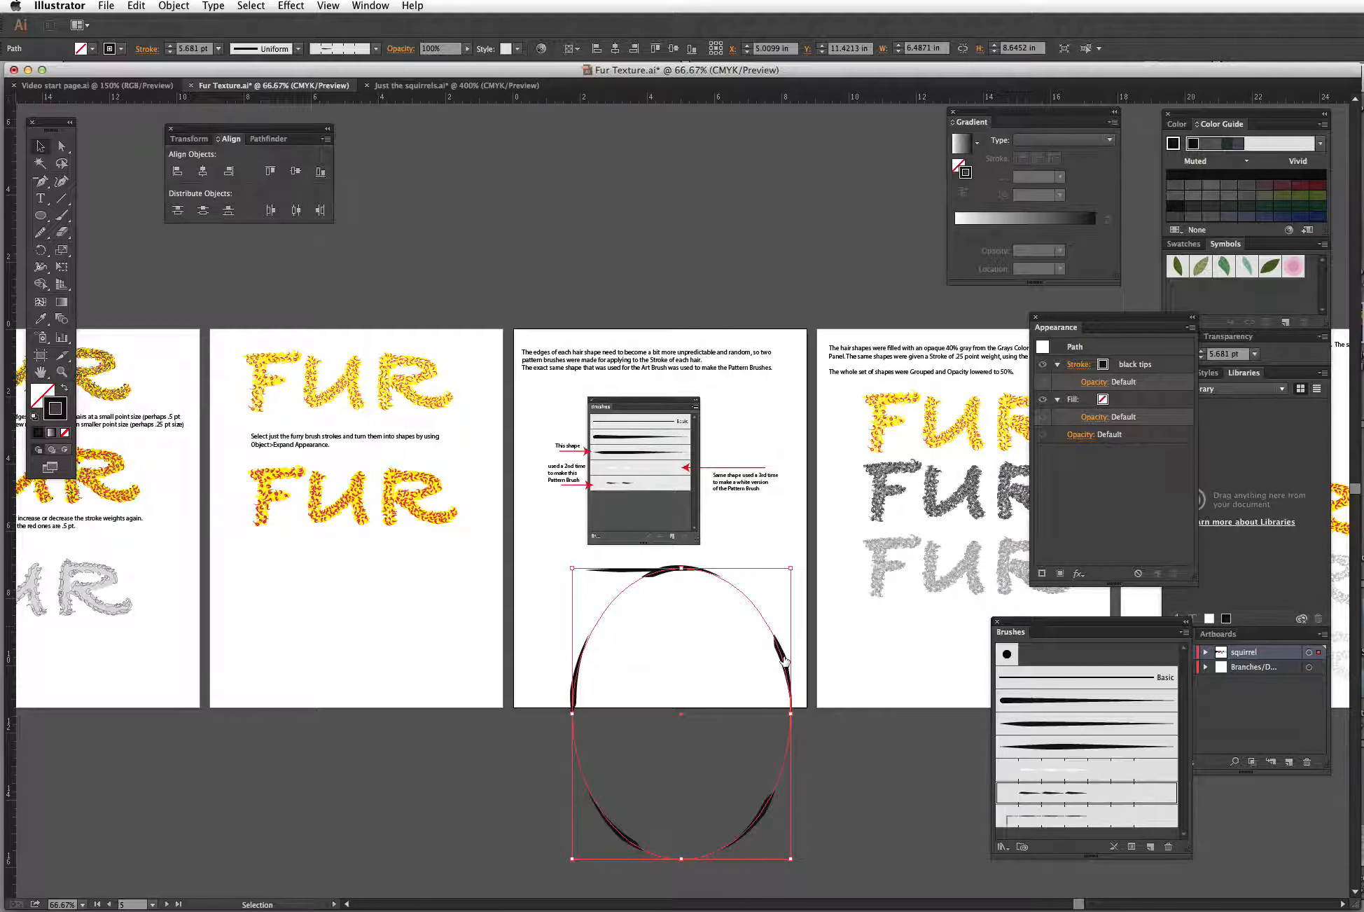
Step: Move the ellipse left so it straddles the border between the two artboards
mouse_move(773, 658)
left_mouse_down()
mouse_move(758, 674)
mouse_move(640, 693)
mouse_move(477, 666)
left_mouse_up()
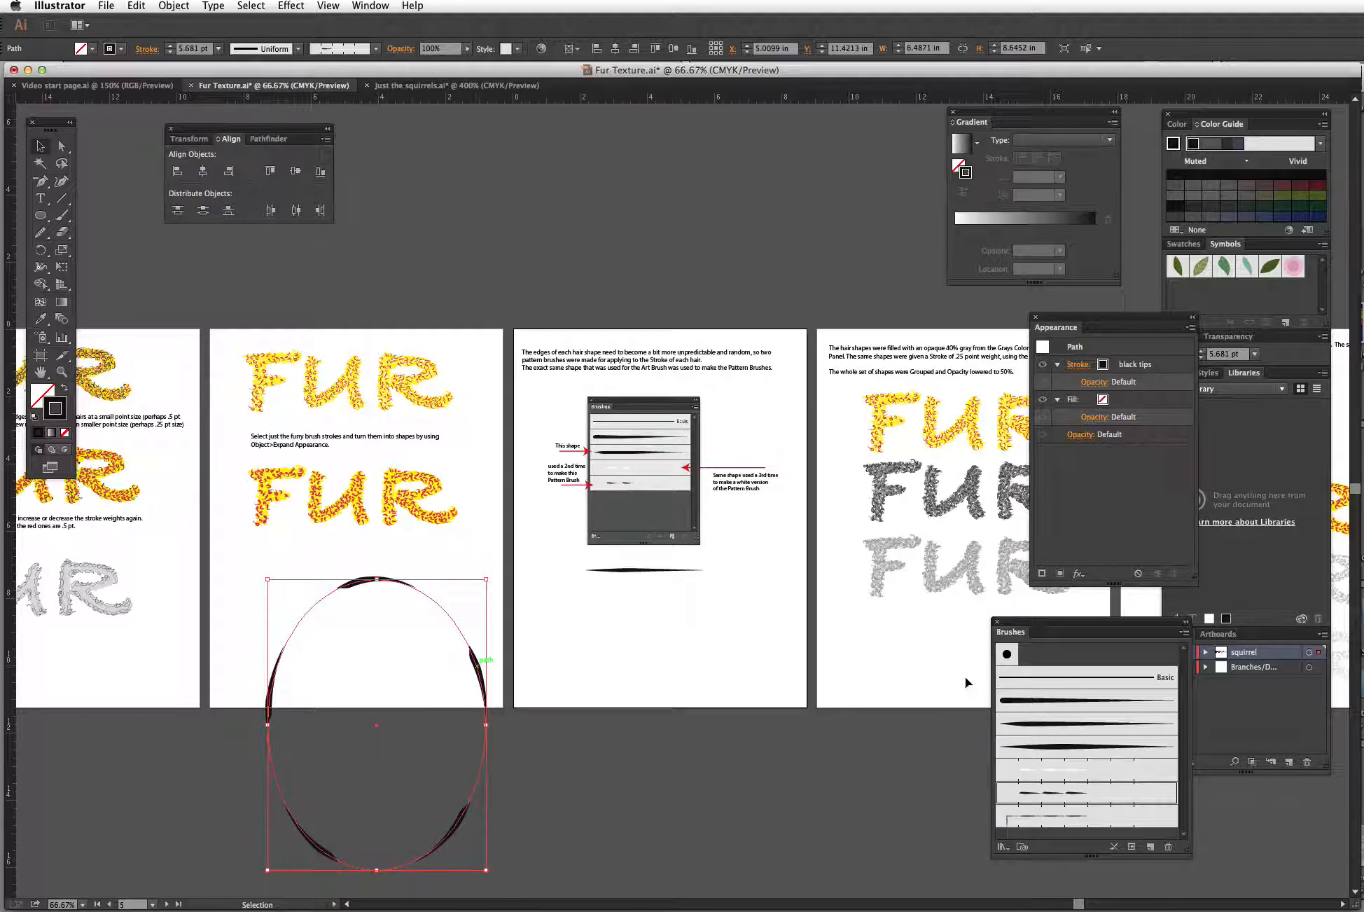
left_click(592, 661)
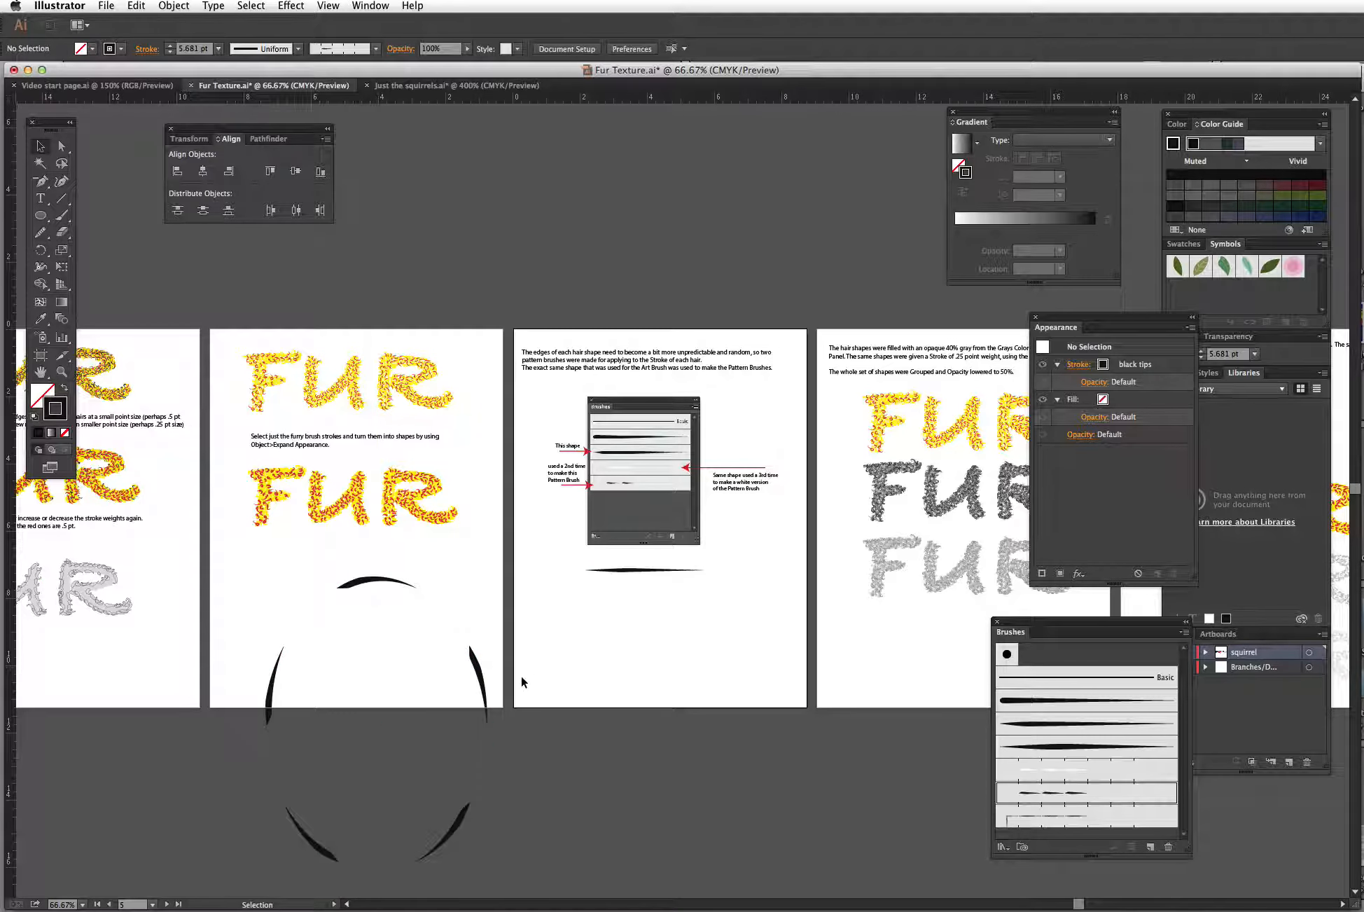
mouse_move(482, 671)
left_mouse_down()
mouse_move(486, 649)
mouse_move(592, 649)
left_mouse_up()
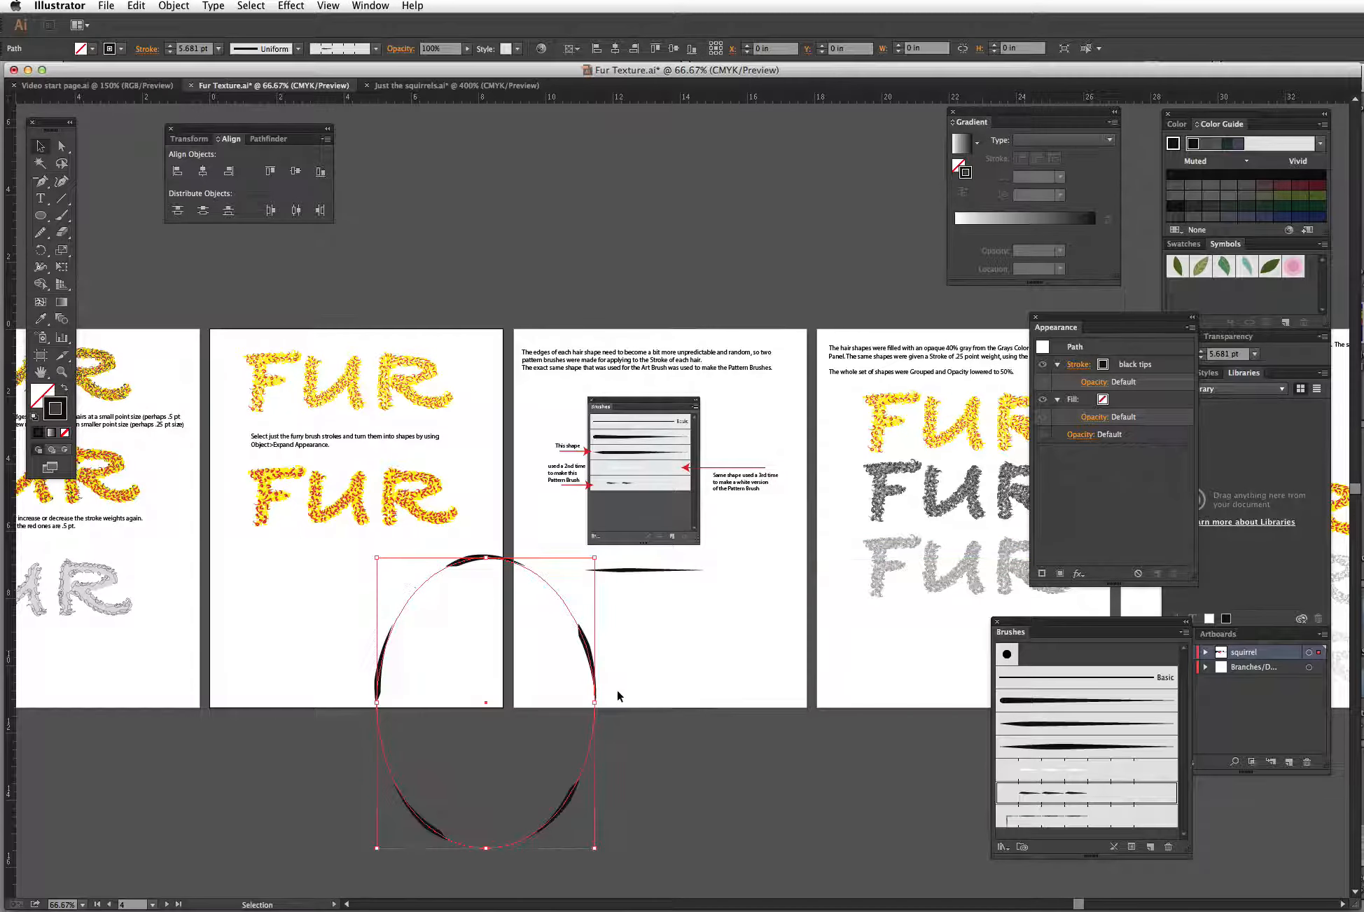
left_click(684, 700)
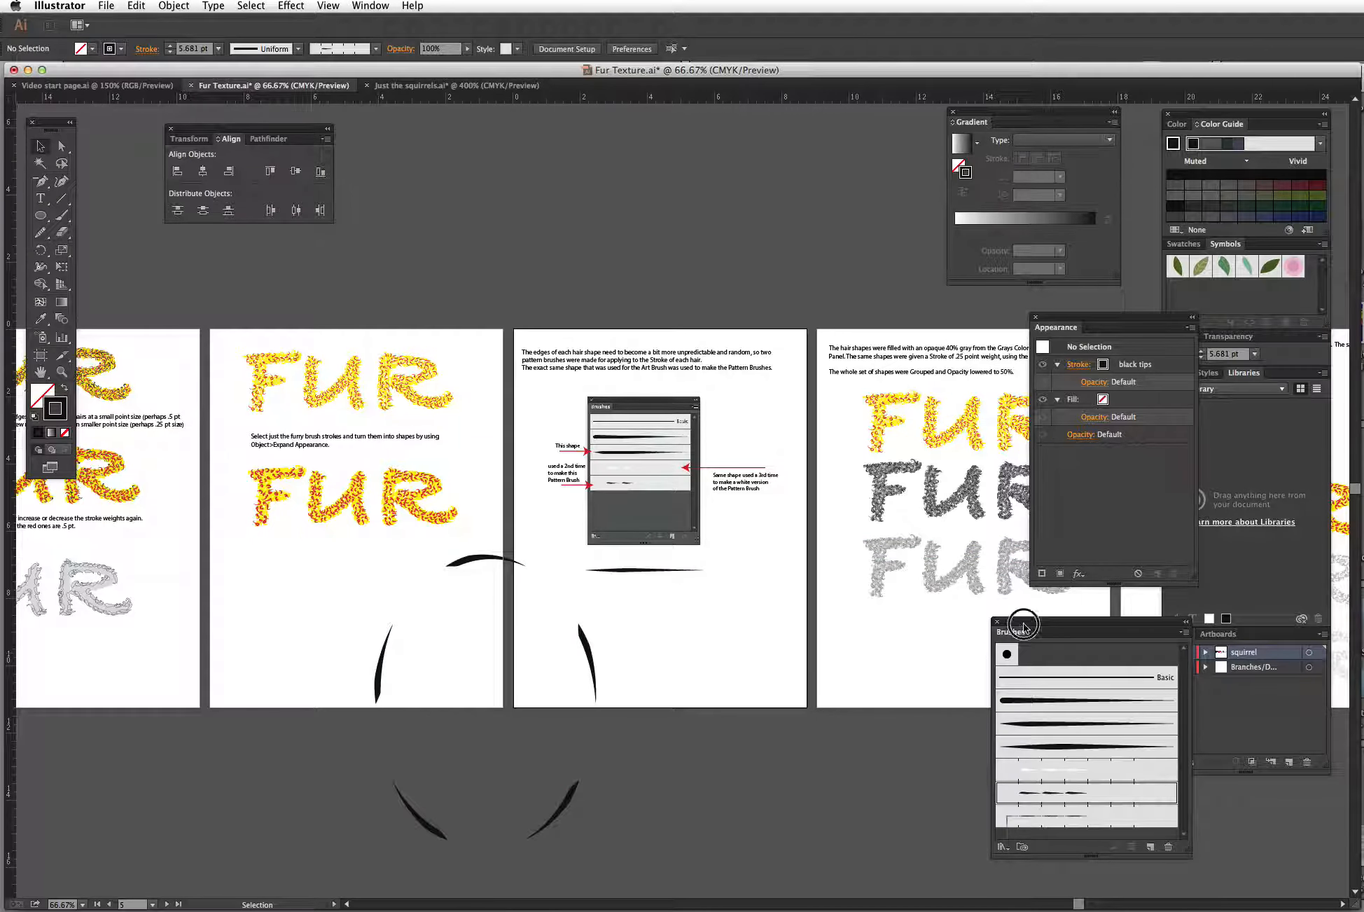
Step: Shorten the black hair shape horizontally to roughly a quarter of its length
left_click_drag(1022, 632, 1001, 612)
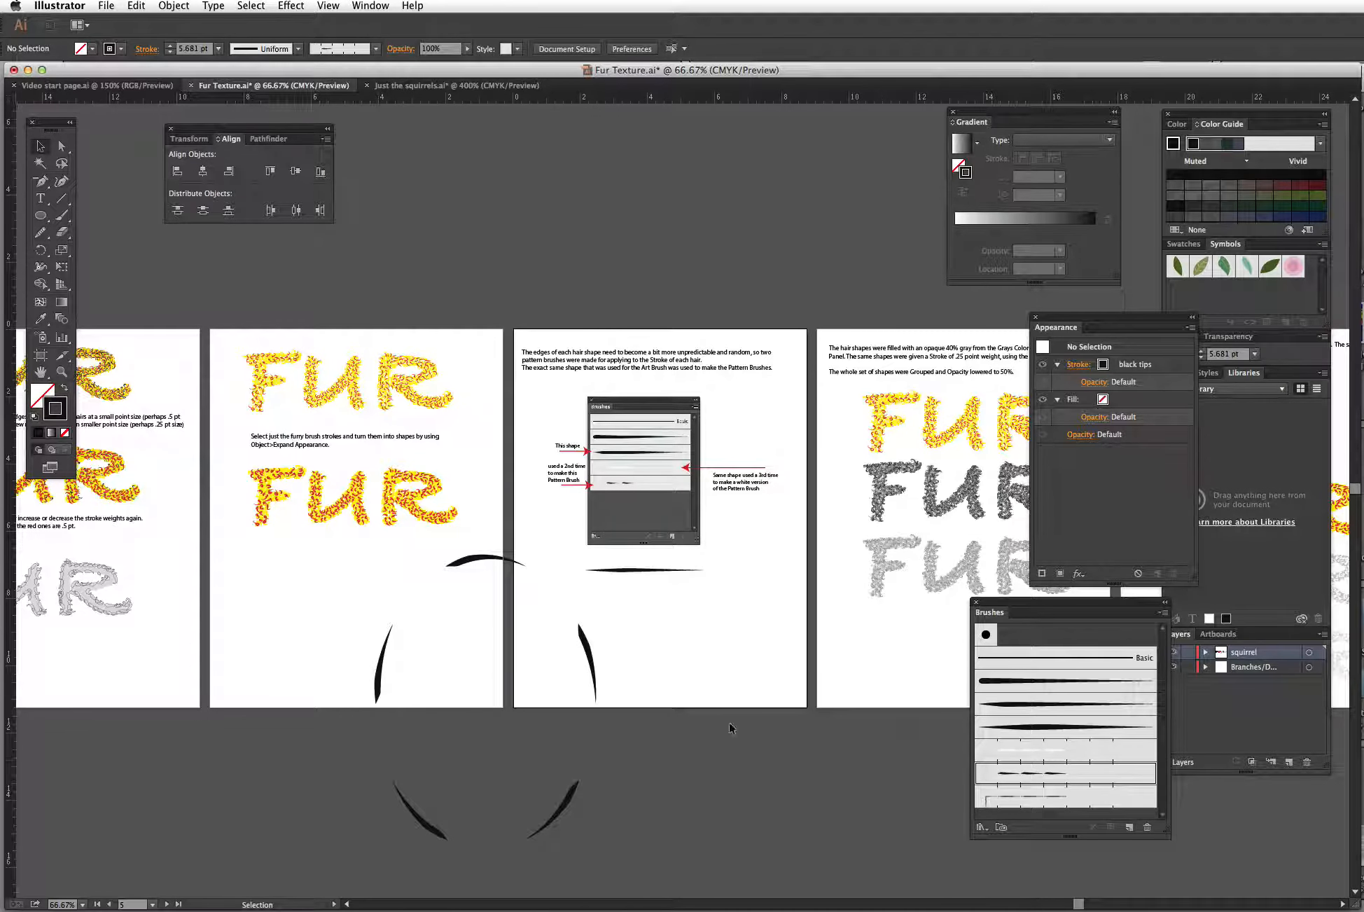
mouse_move(998, 777)
left_mouse_down()
mouse_move(992, 761)
mouse_move(735, 625)
left_mouse_up()
left_click(659, 573)
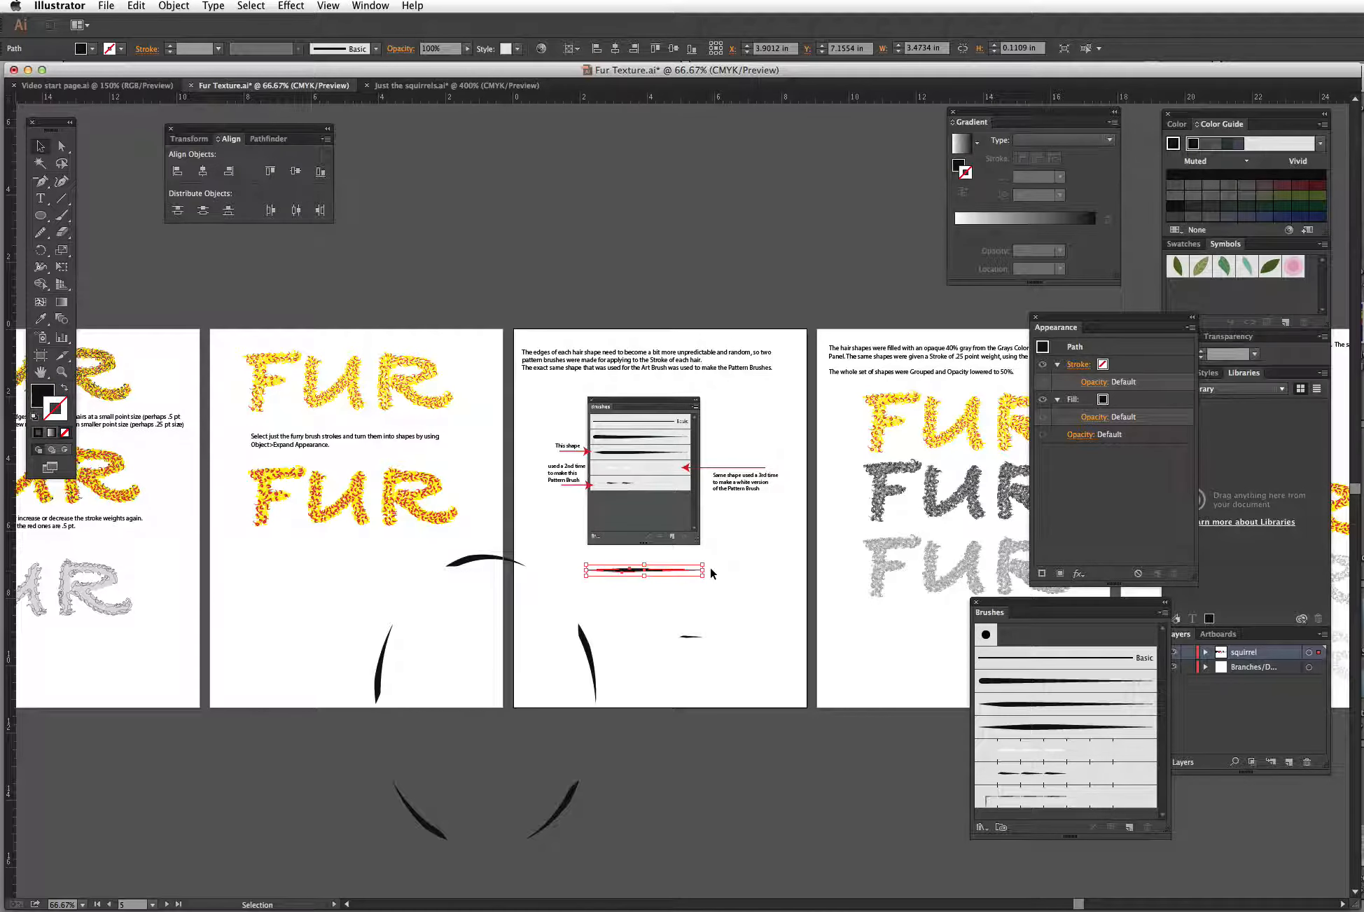
left_click_drag(703, 571, 598, 573)
left_click(619, 624)
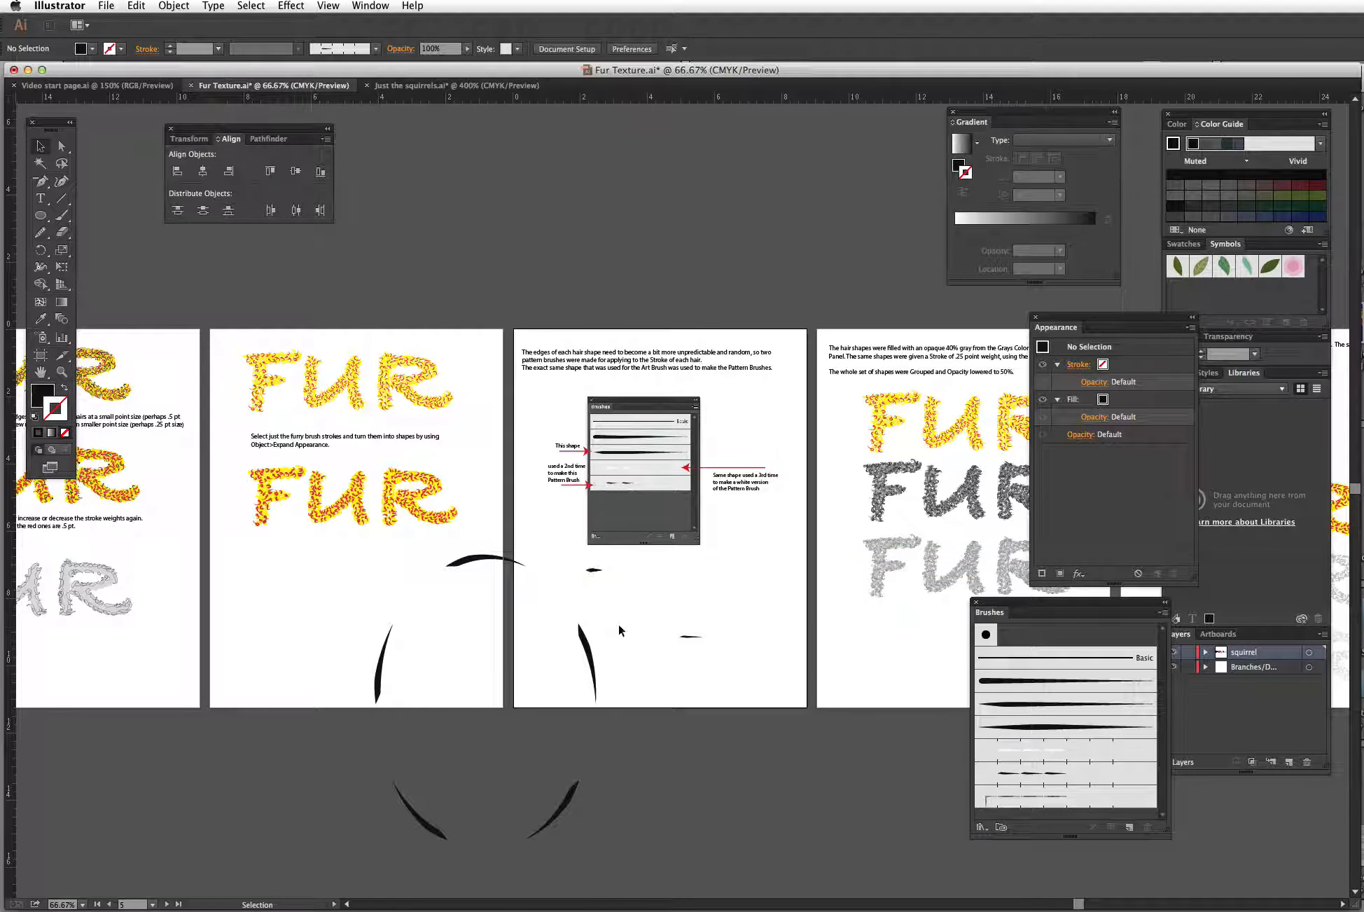
Step: Create a second Pattern Brush from the shortened hair shape with Tints colorization
mouse_move(596, 570)
left_mouse_down()
mouse_move(609, 595)
mouse_move(1041, 642)
left_mouse_up()
left_click(823, 577)
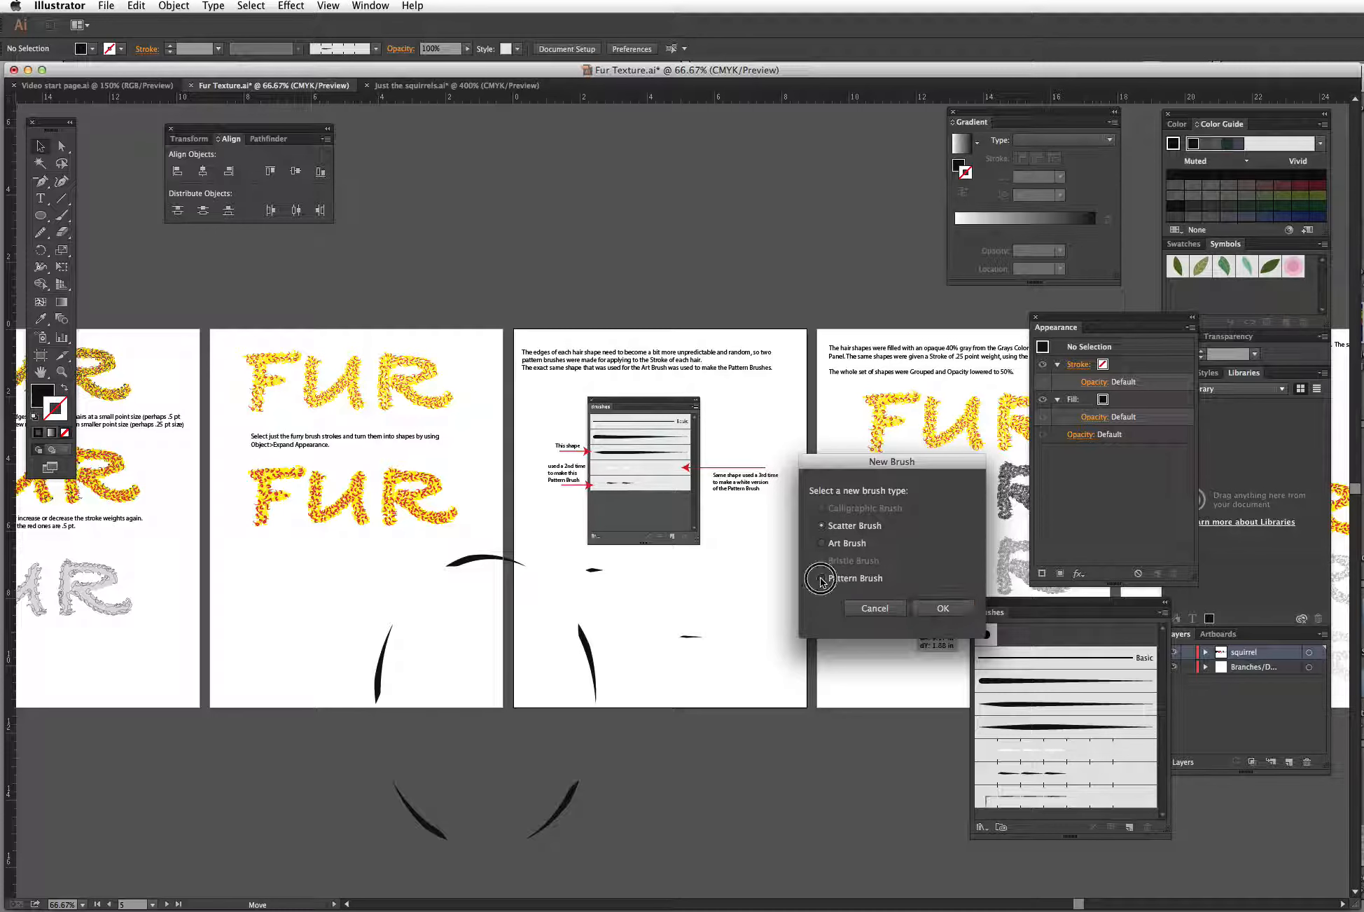
left_click(943, 609)
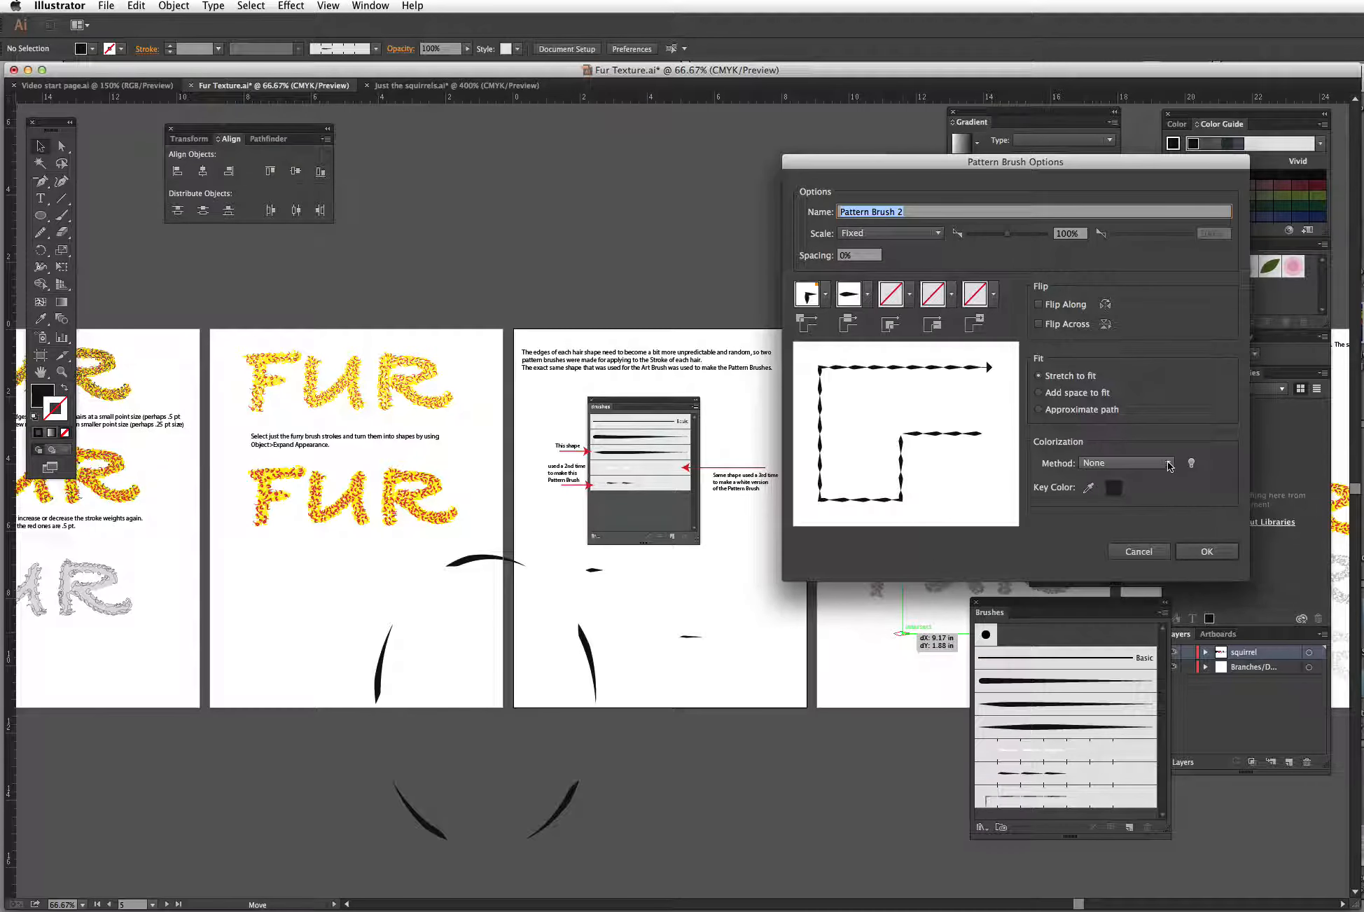
left_click(1126, 462)
left_click(1124, 508)
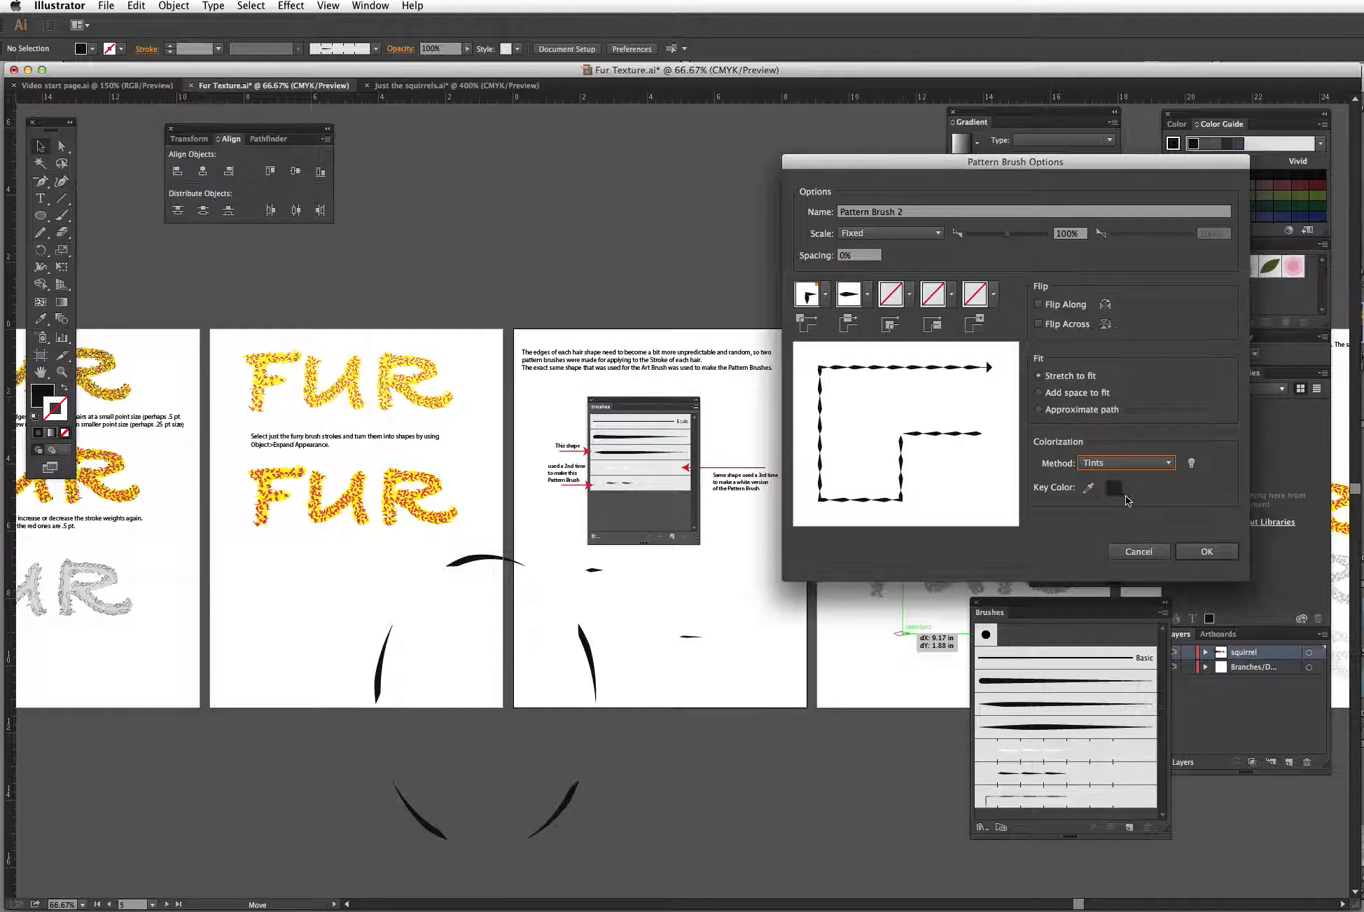
left_click(1207, 551)
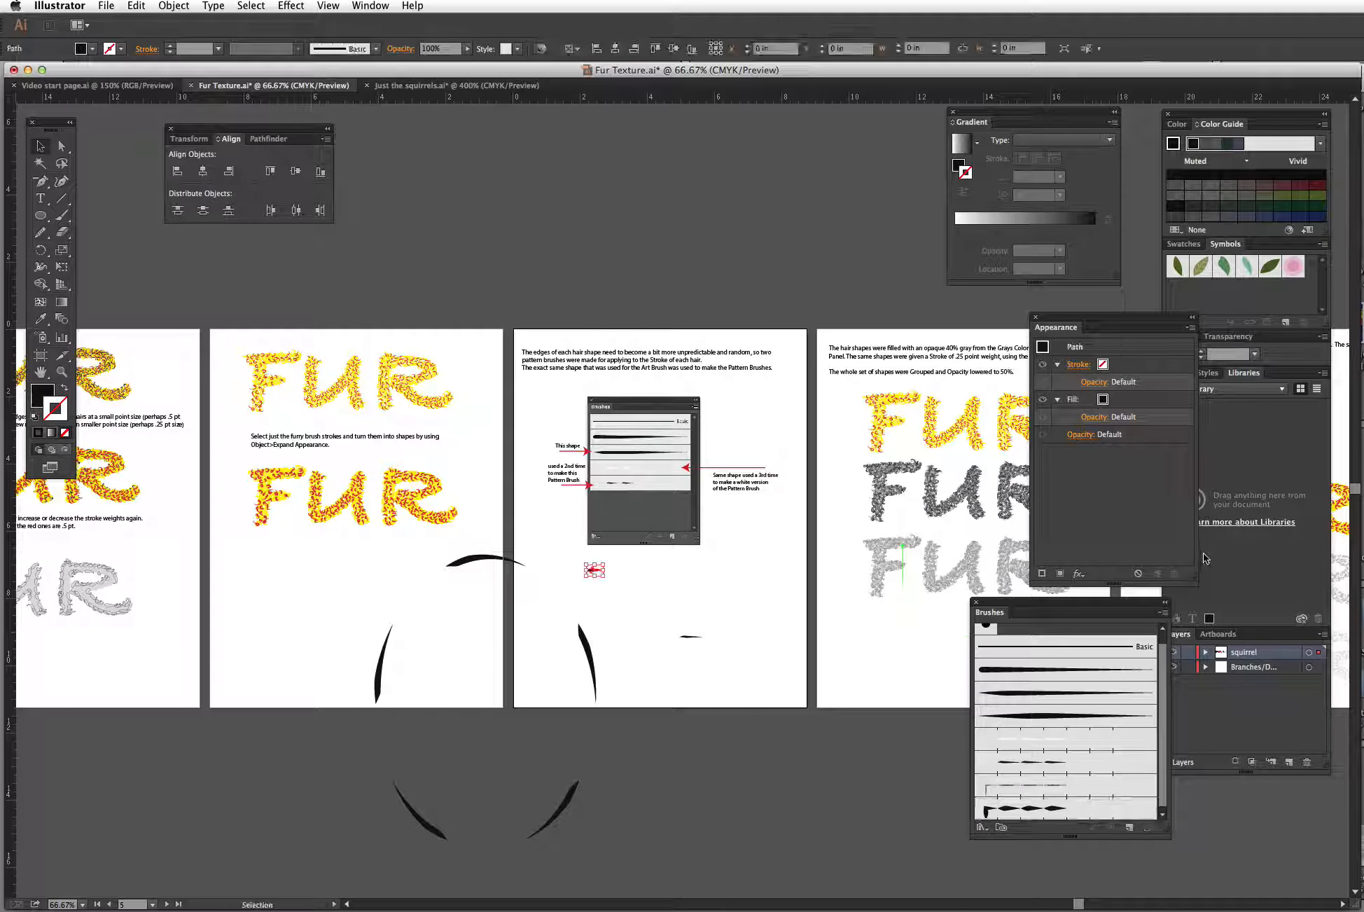
Step: Apply Pattern Brush 2 to the ellipse's stroke and move the ellipse slightly down and right
left_click(599, 662)
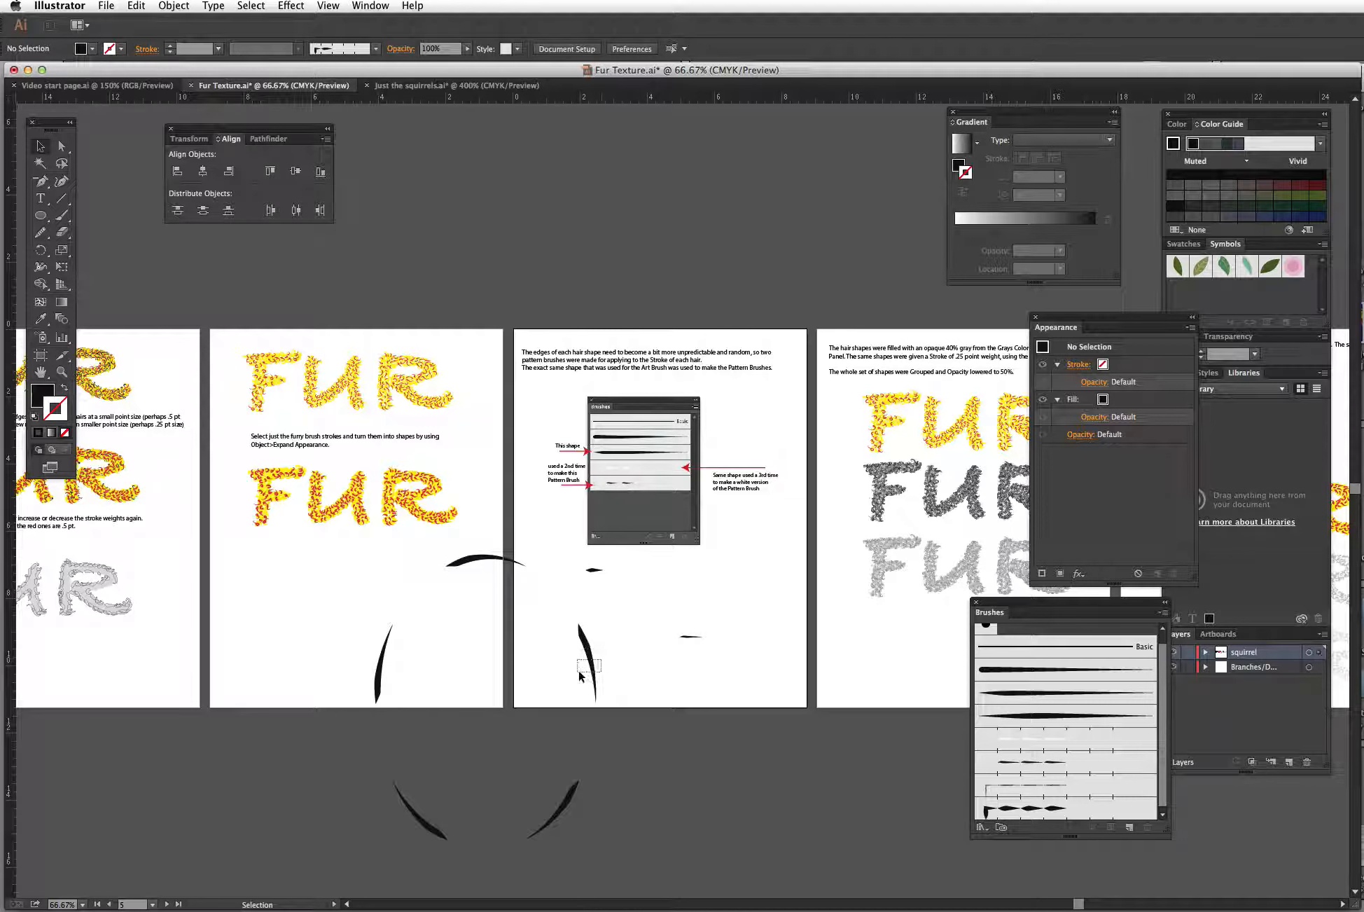
left_click(1044, 811)
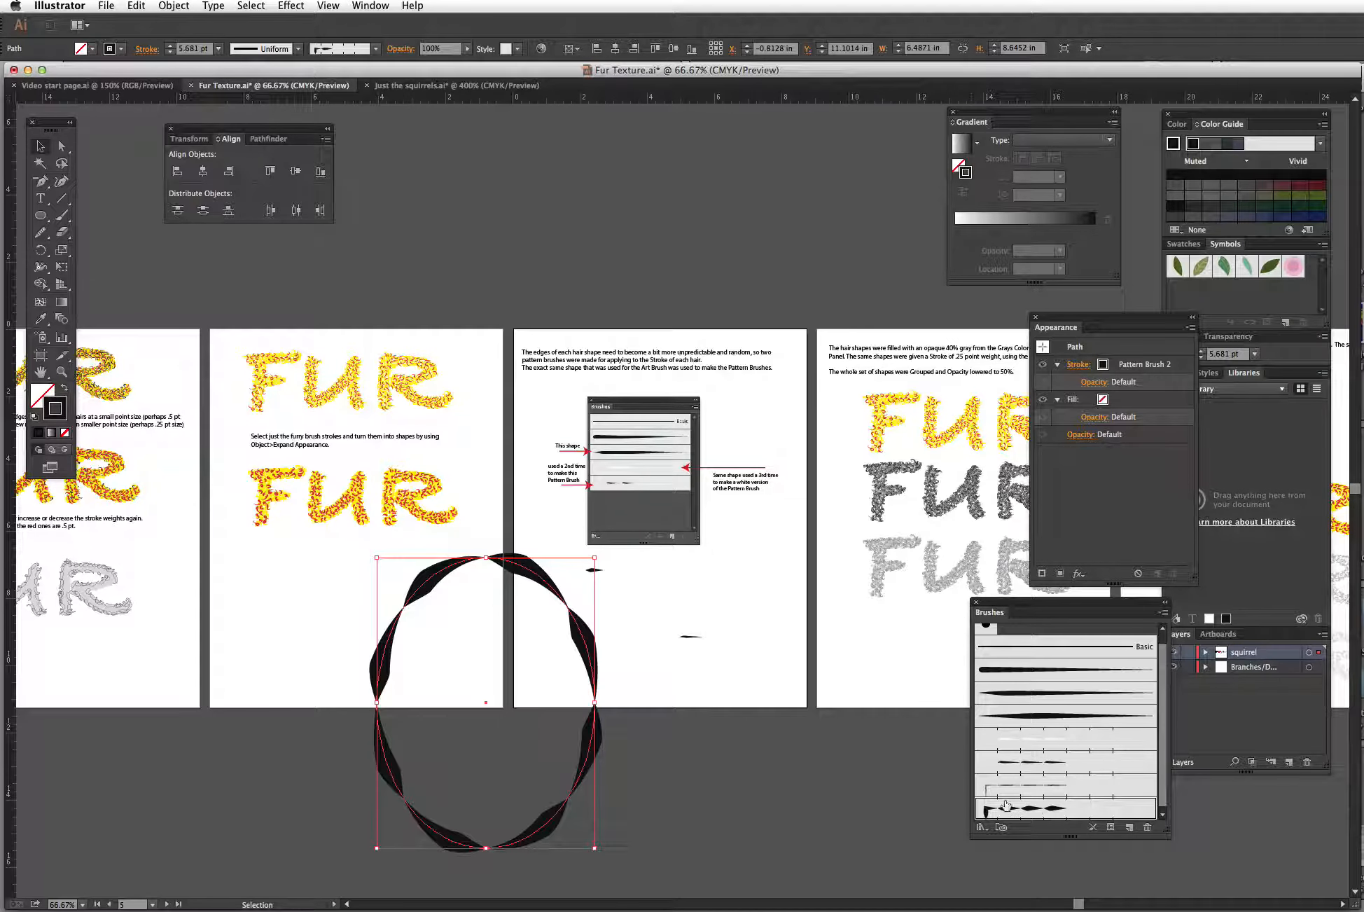
left_click(678, 775)
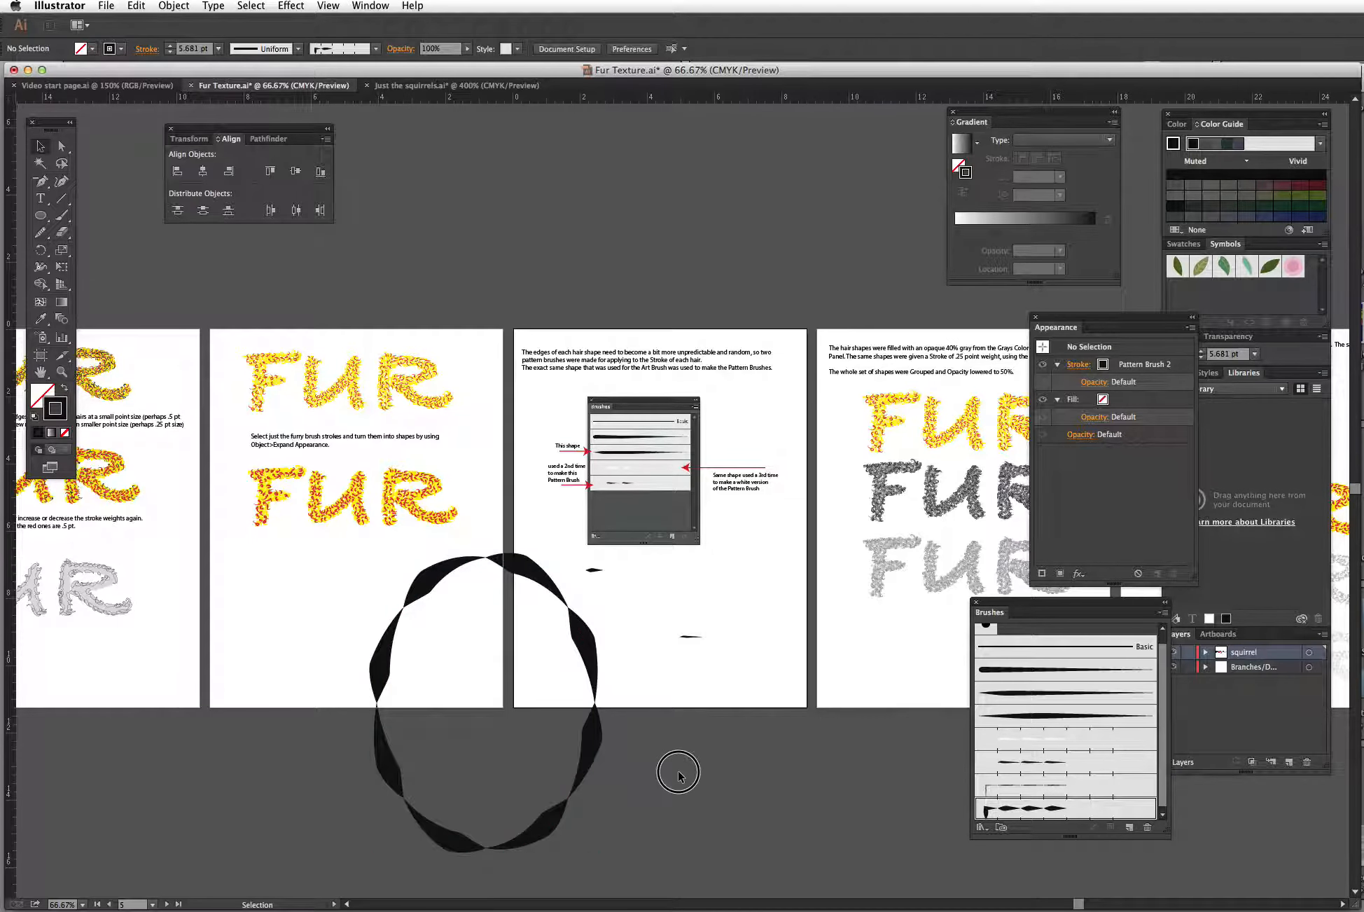
left_click_drag(591, 750, 651, 809)
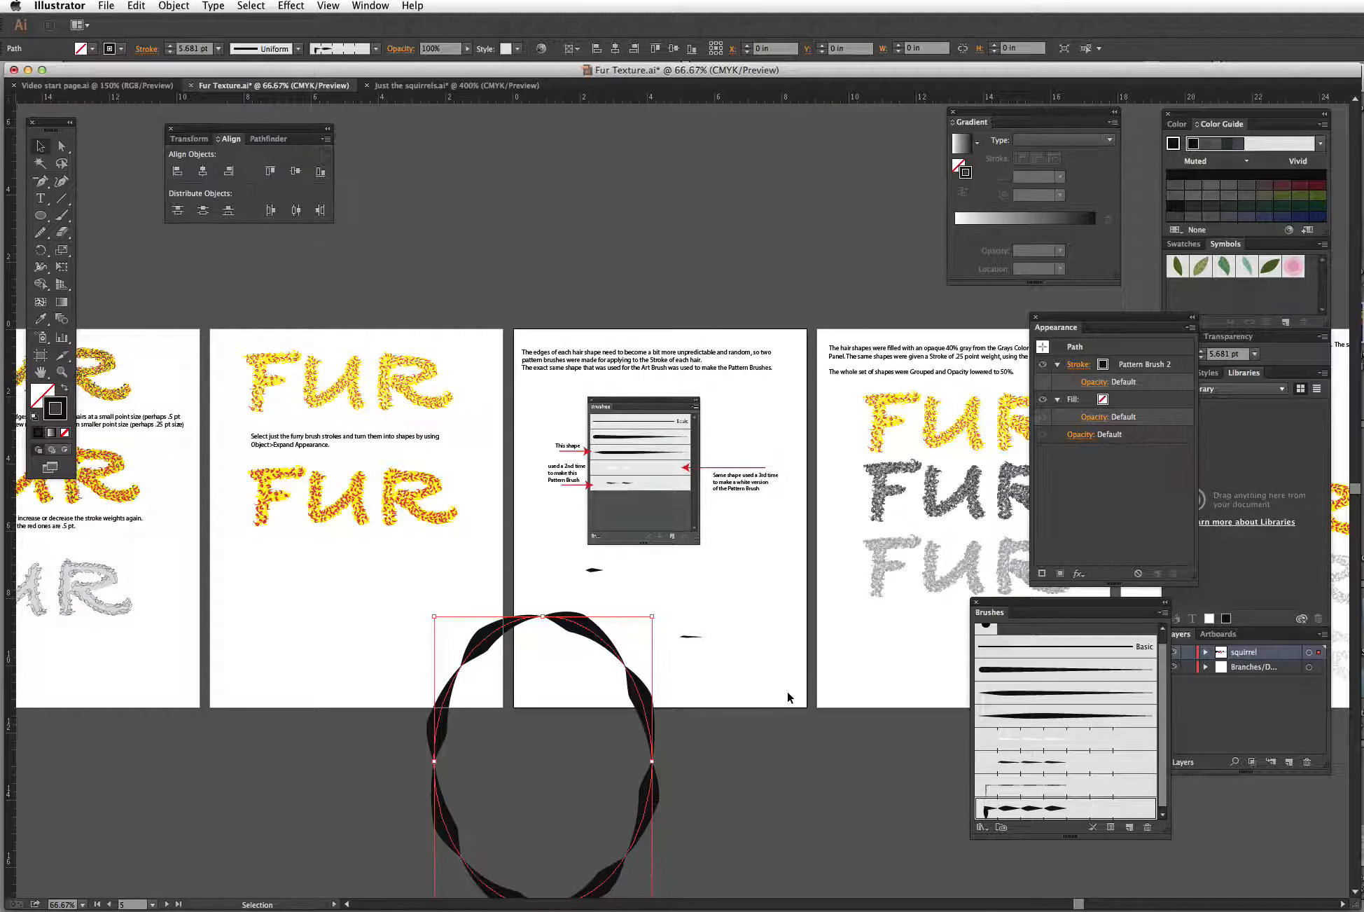
key("super+minus")
key("super+minus")
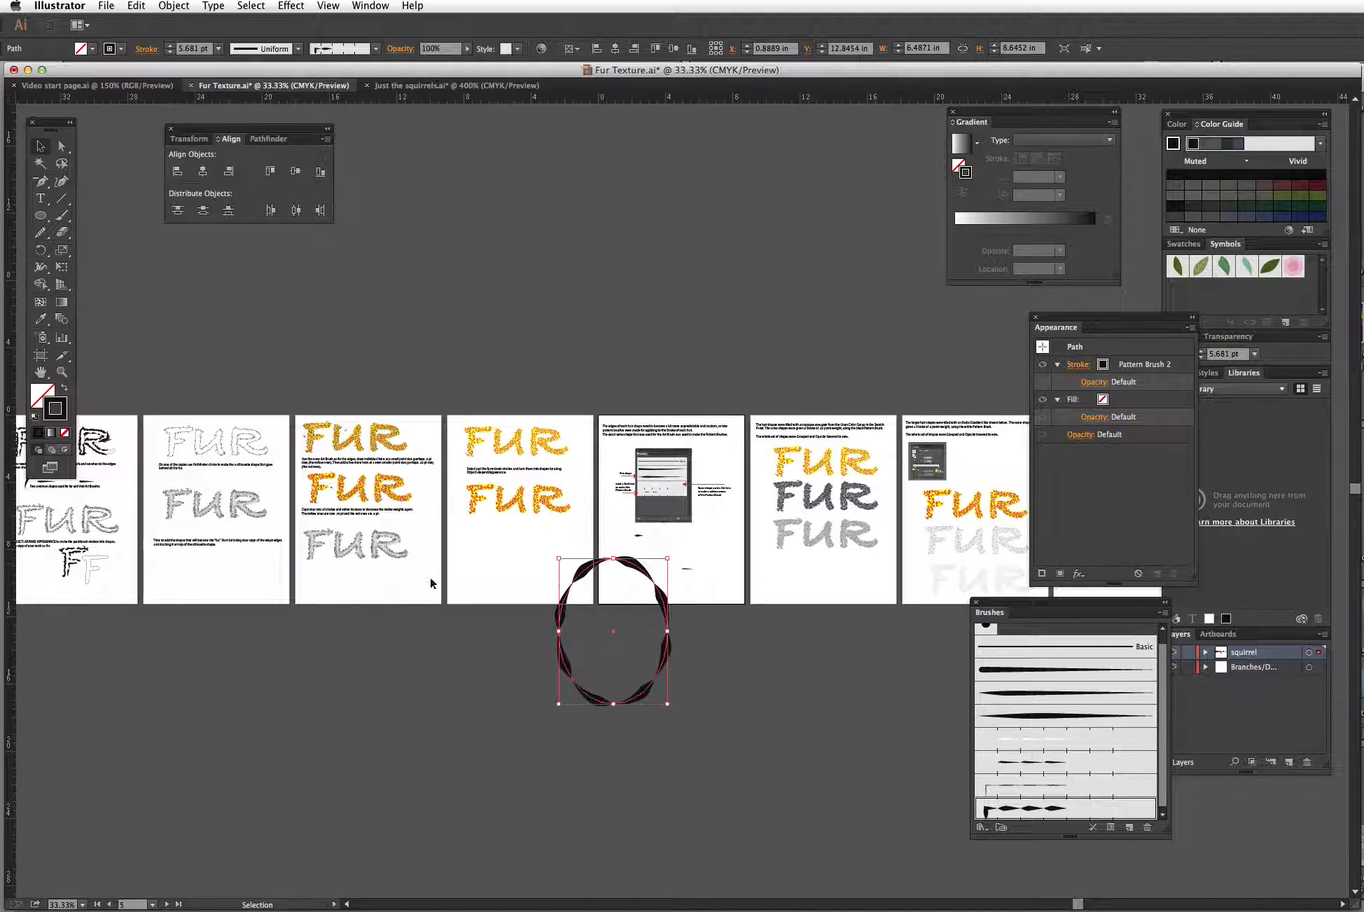
Step: Zoom in to examine the yellow, dark and gray fur lettering examples, then zoom back out over the artboards
left_click(61, 372)
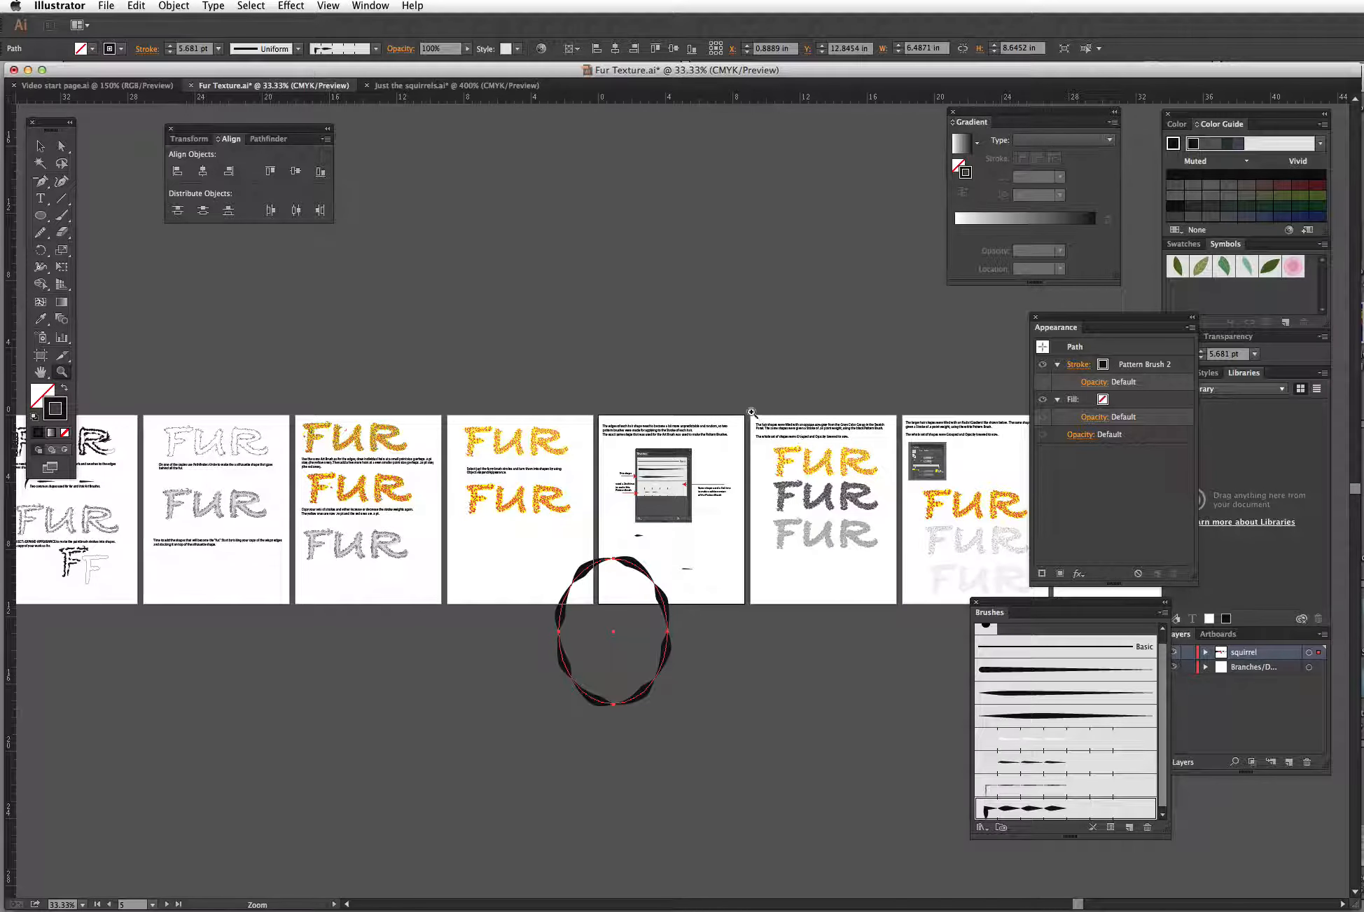
left_click_drag(834, 418, 914, 610)
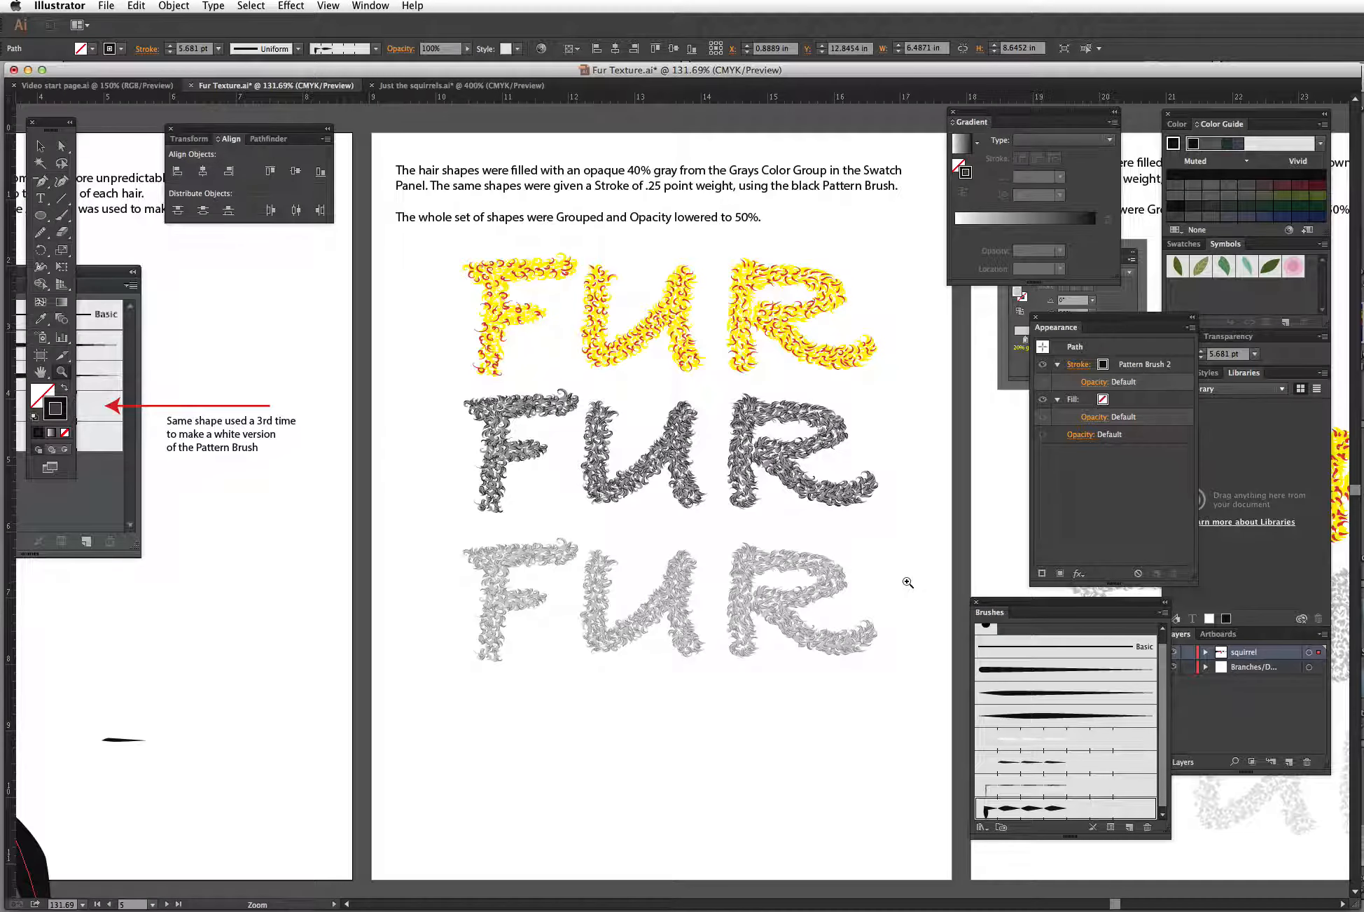
left_click_drag(866, 478, 845, 493)
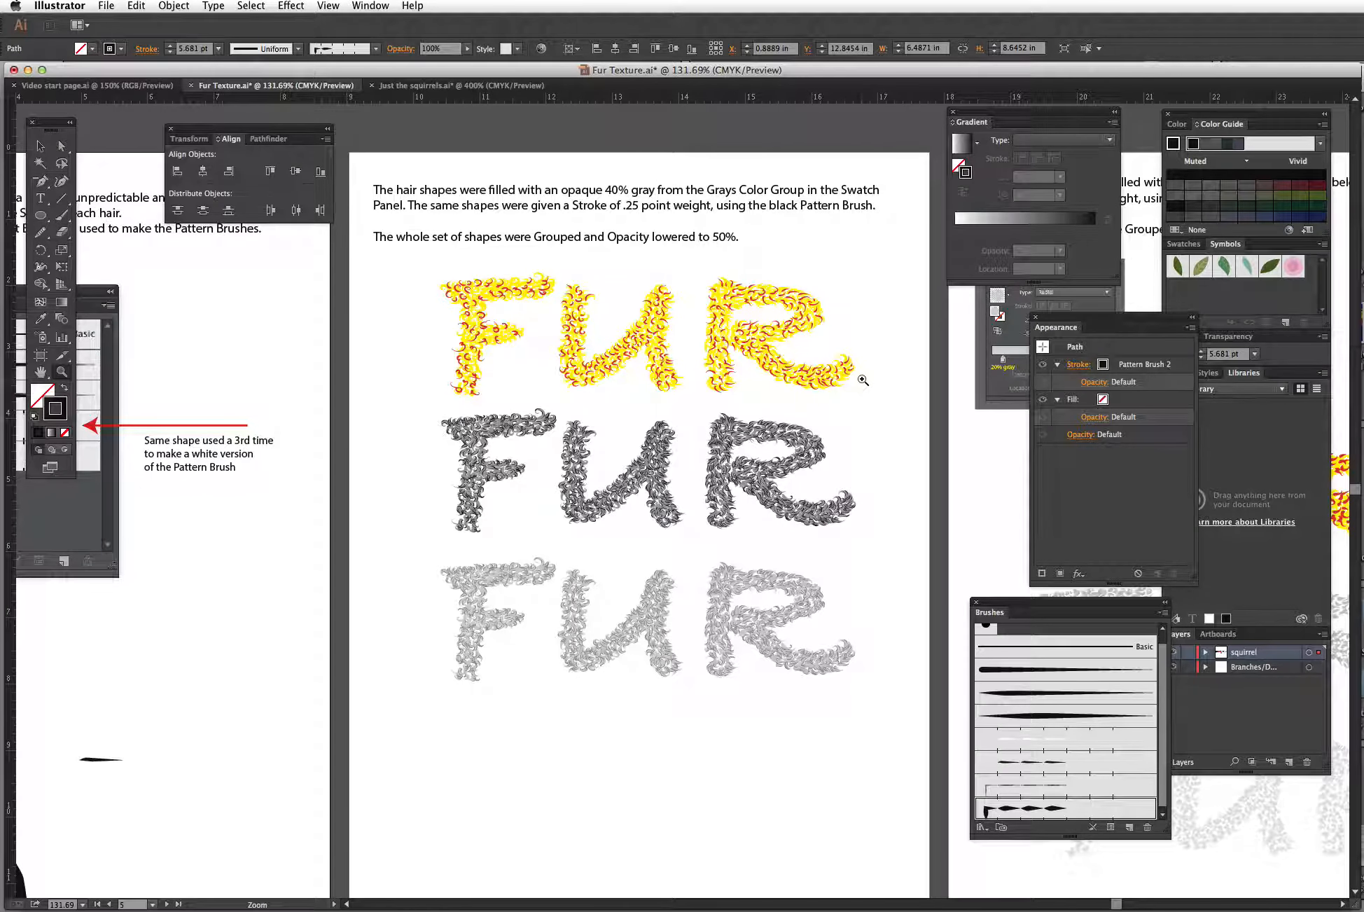
key("super")
key("super+minus")
key("super+minus")
key("space")
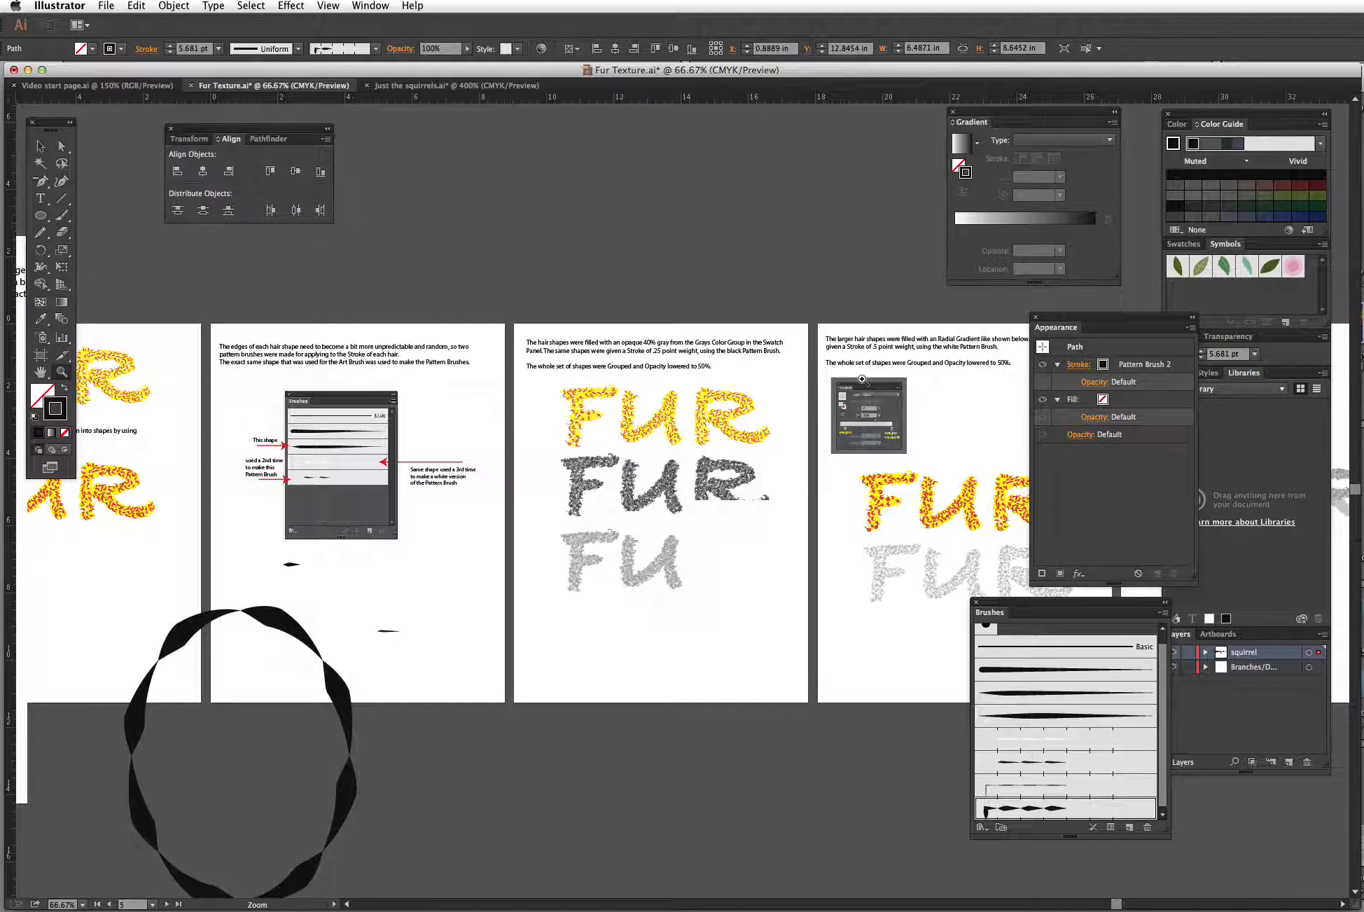
key("super+space")
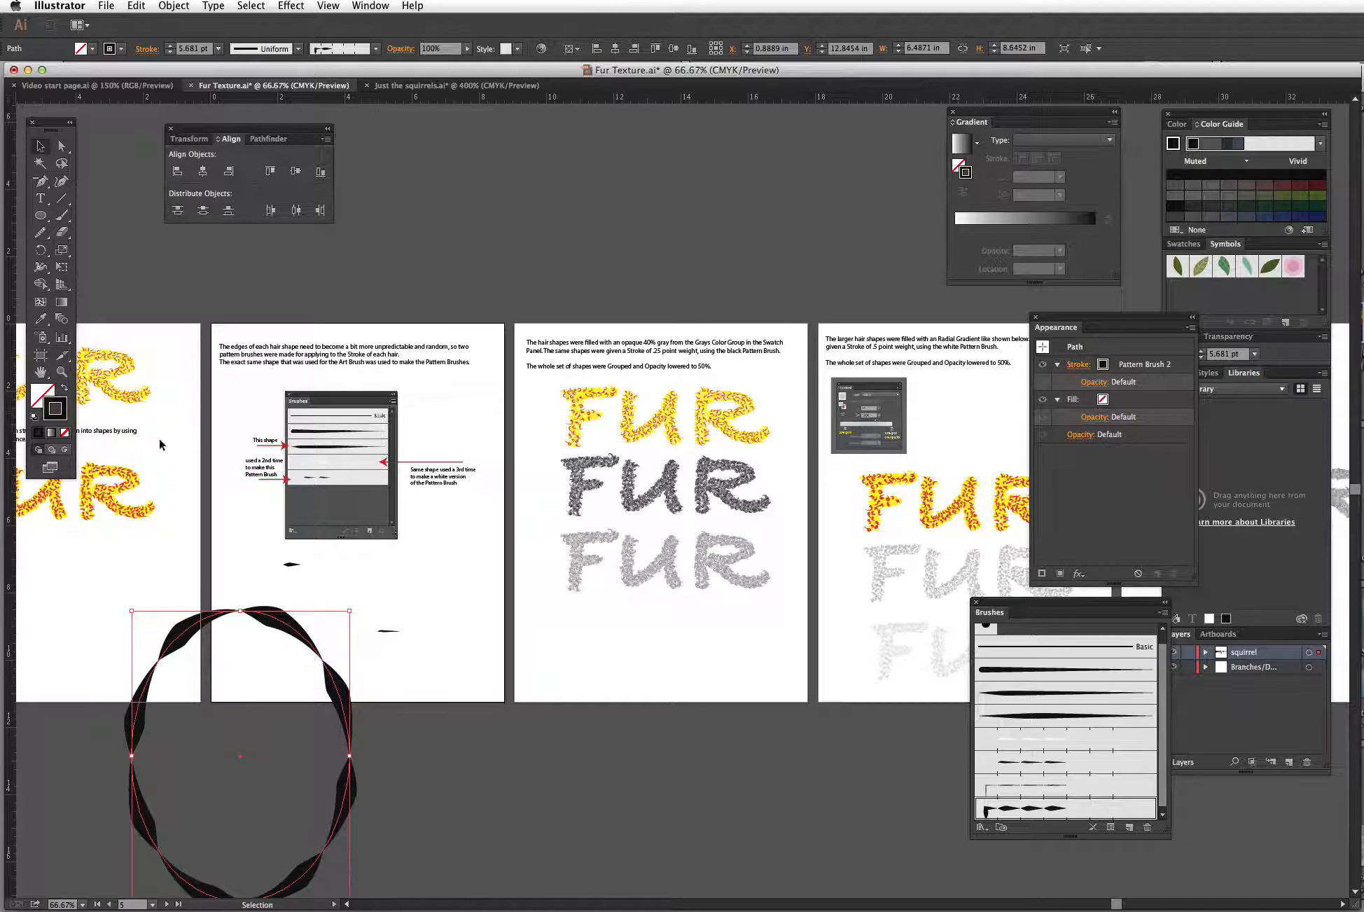
Step: Pull a single gray hair shape out of the gray fur lettering using the Group Selection tool
left_click(62, 372)
left_click_drag(520, 332, 838, 630)
left_click_drag(765, 481, 653, 493)
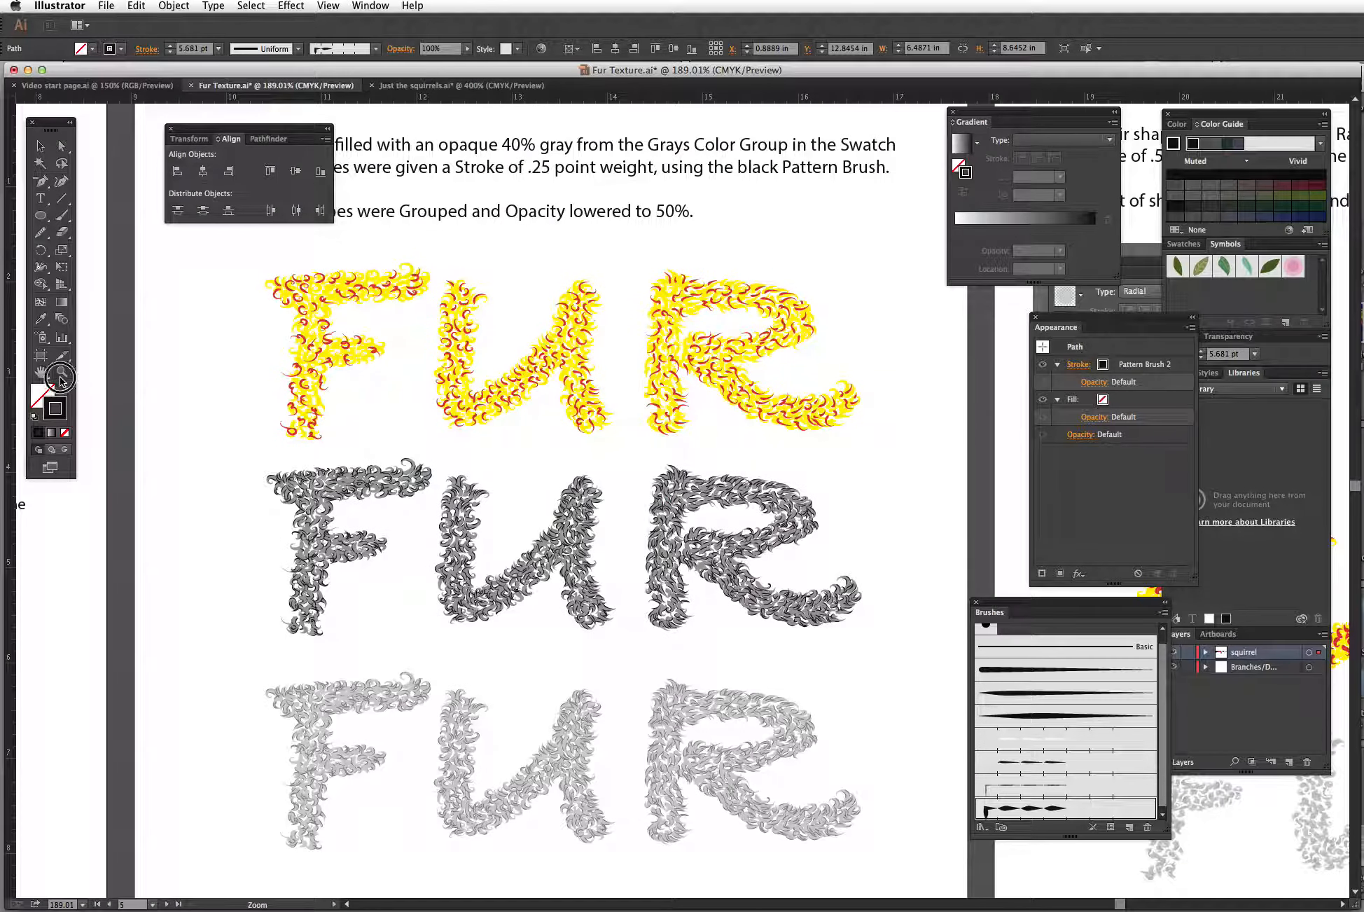
left_click_drag(651, 454, 739, 512)
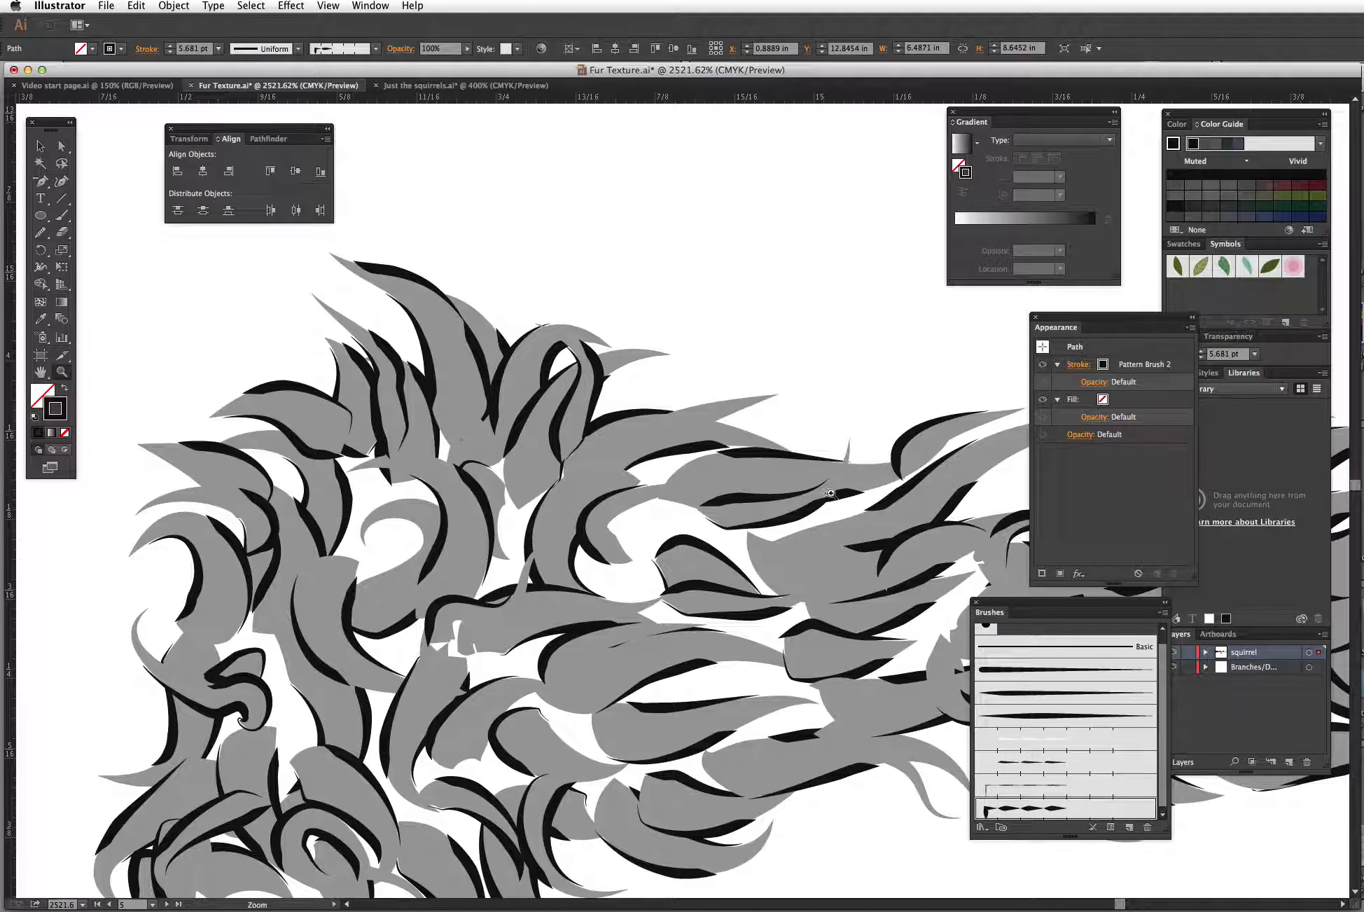
left_click(810, 359, "alt")
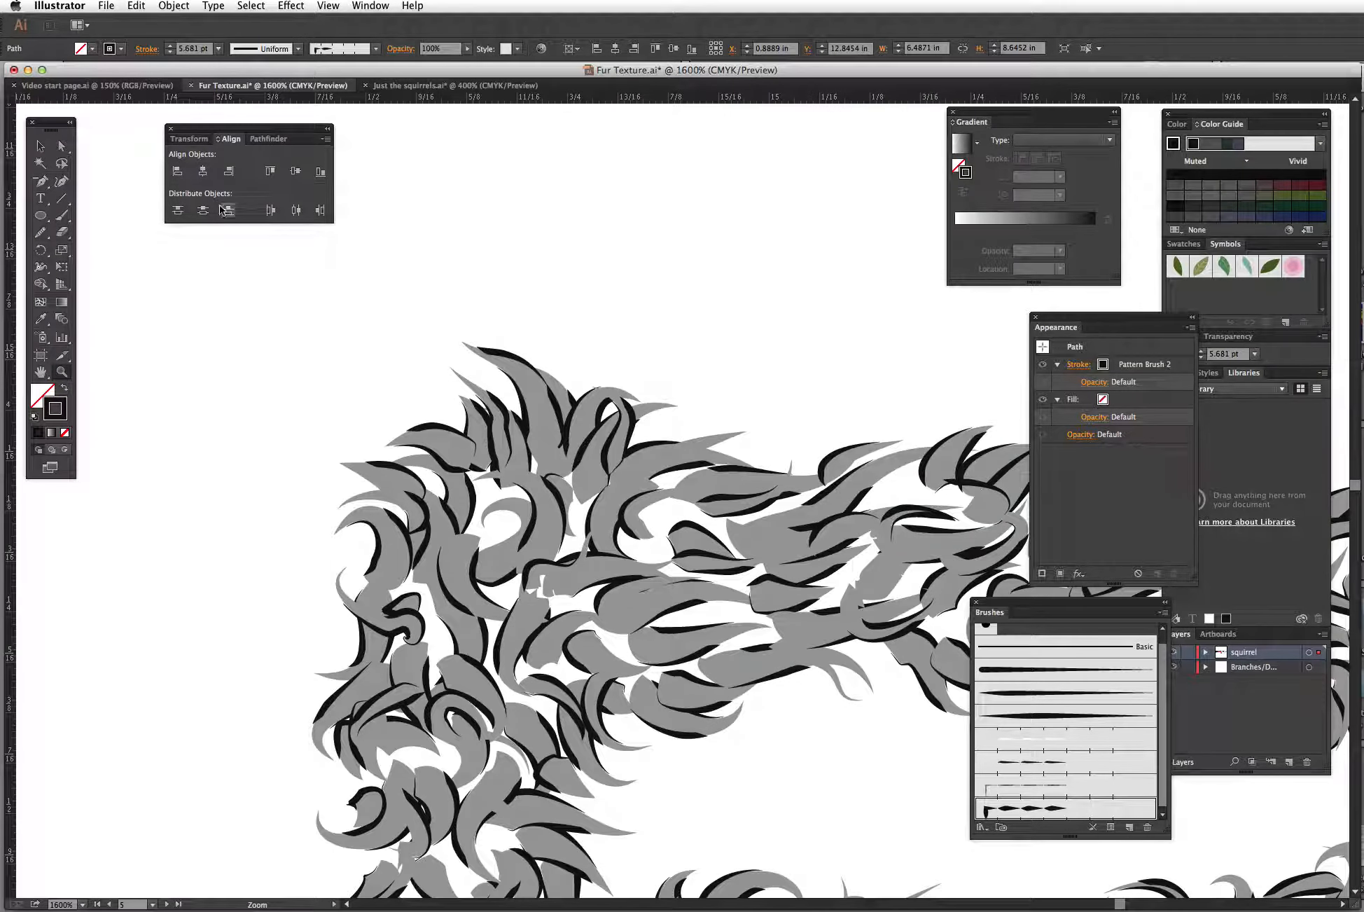
left_click_drag(61, 150, 98, 160)
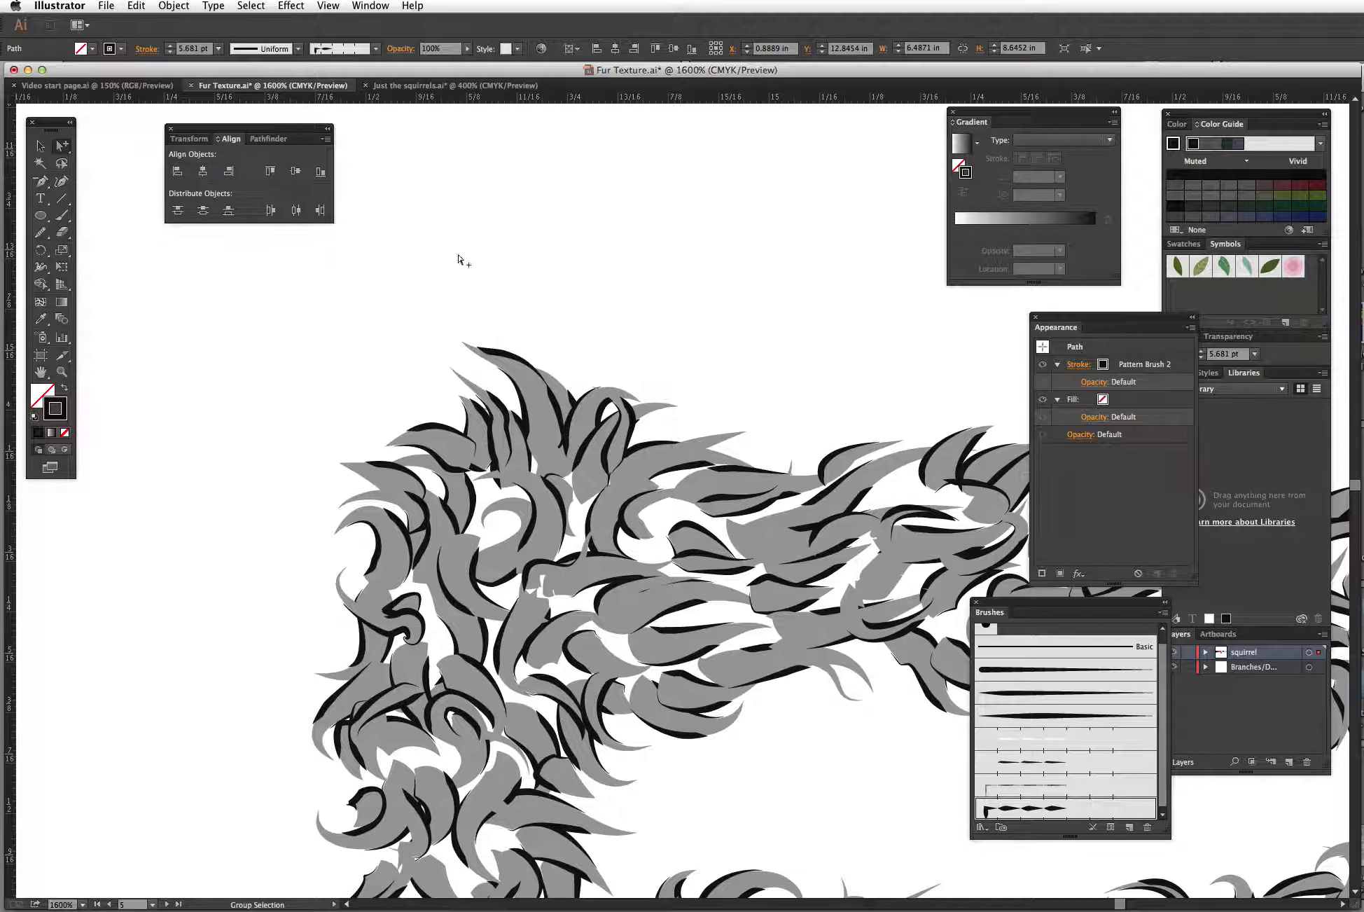
left_click(654, 466)
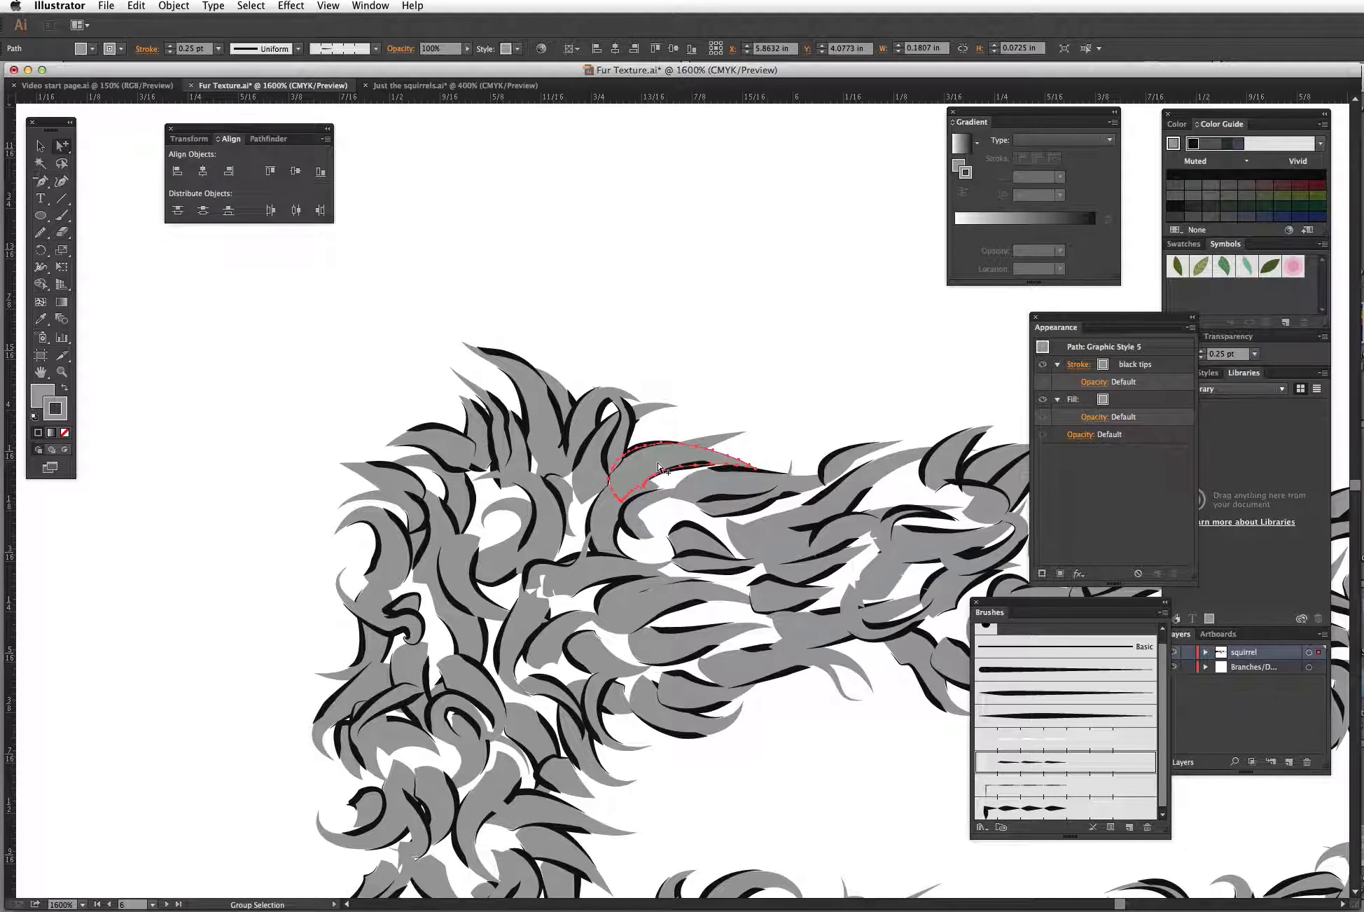
left_click_drag(654, 465, 697, 239)
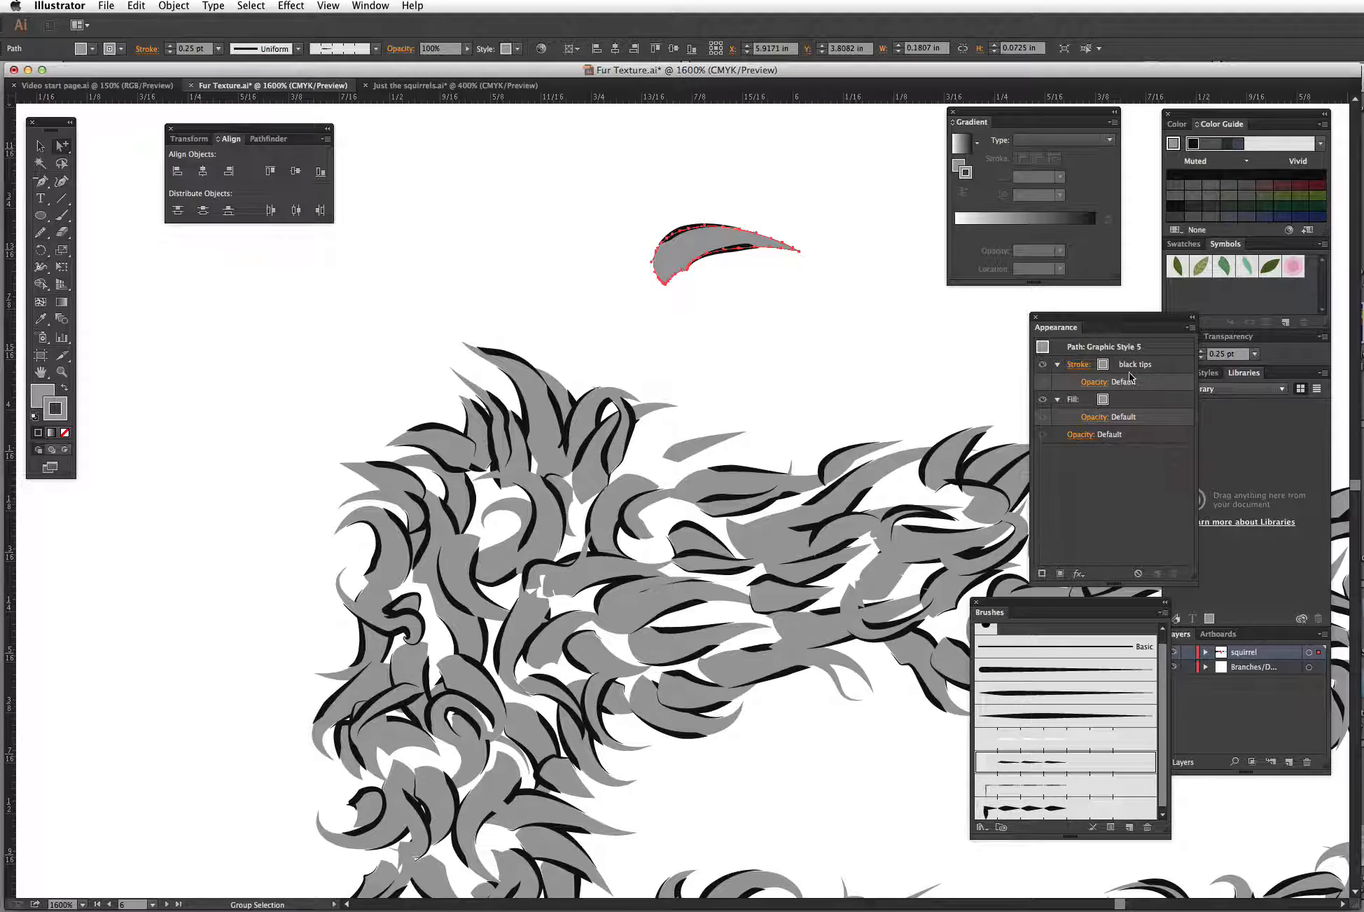
Step: Try a 1 pt stroke weight on the gray hair shape, then set it back to 0.25 pt
left_click(1079, 365)
left_click(1034, 385)
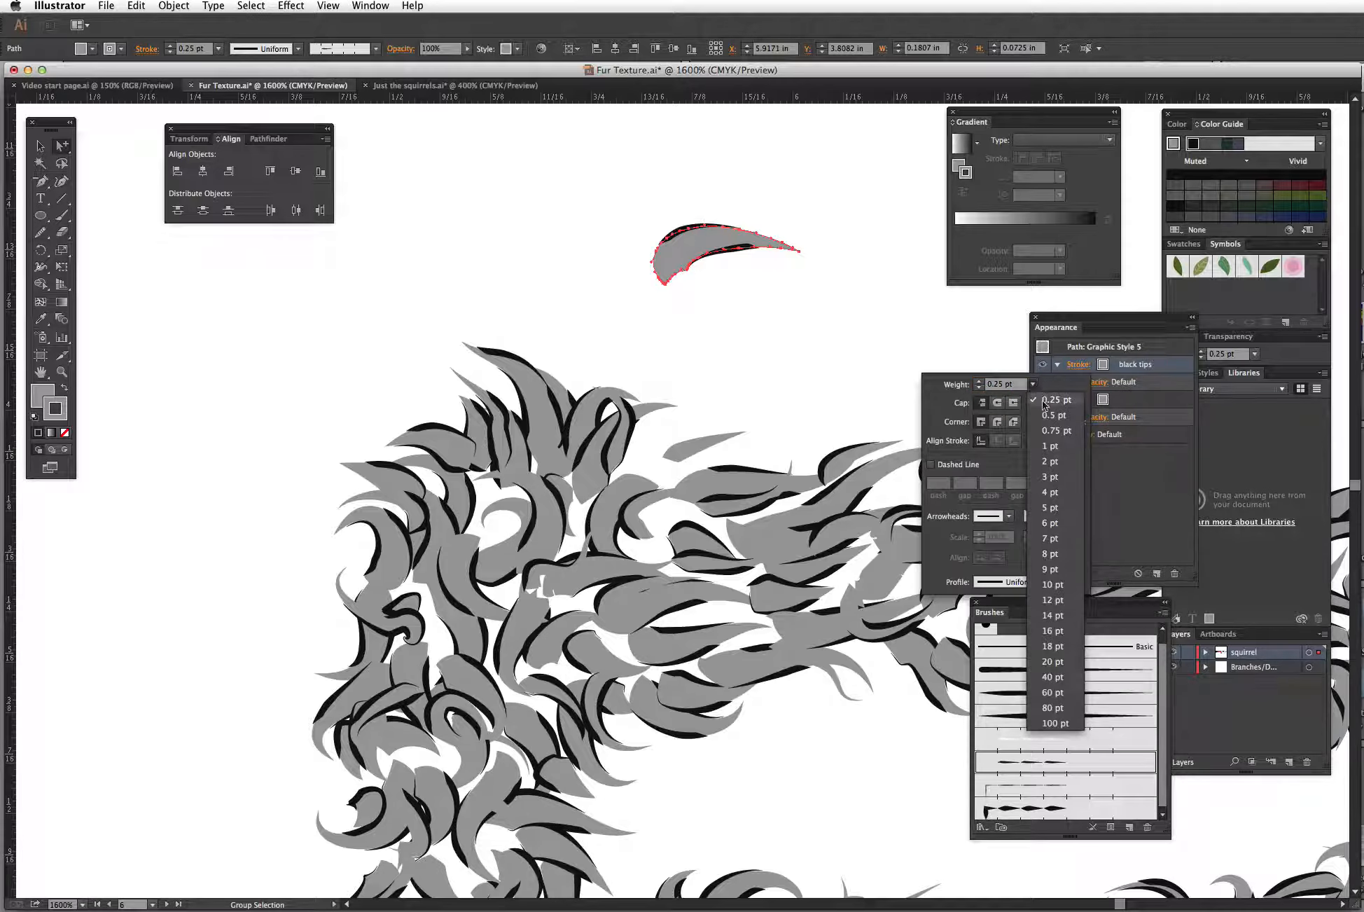
left_click(1053, 449)
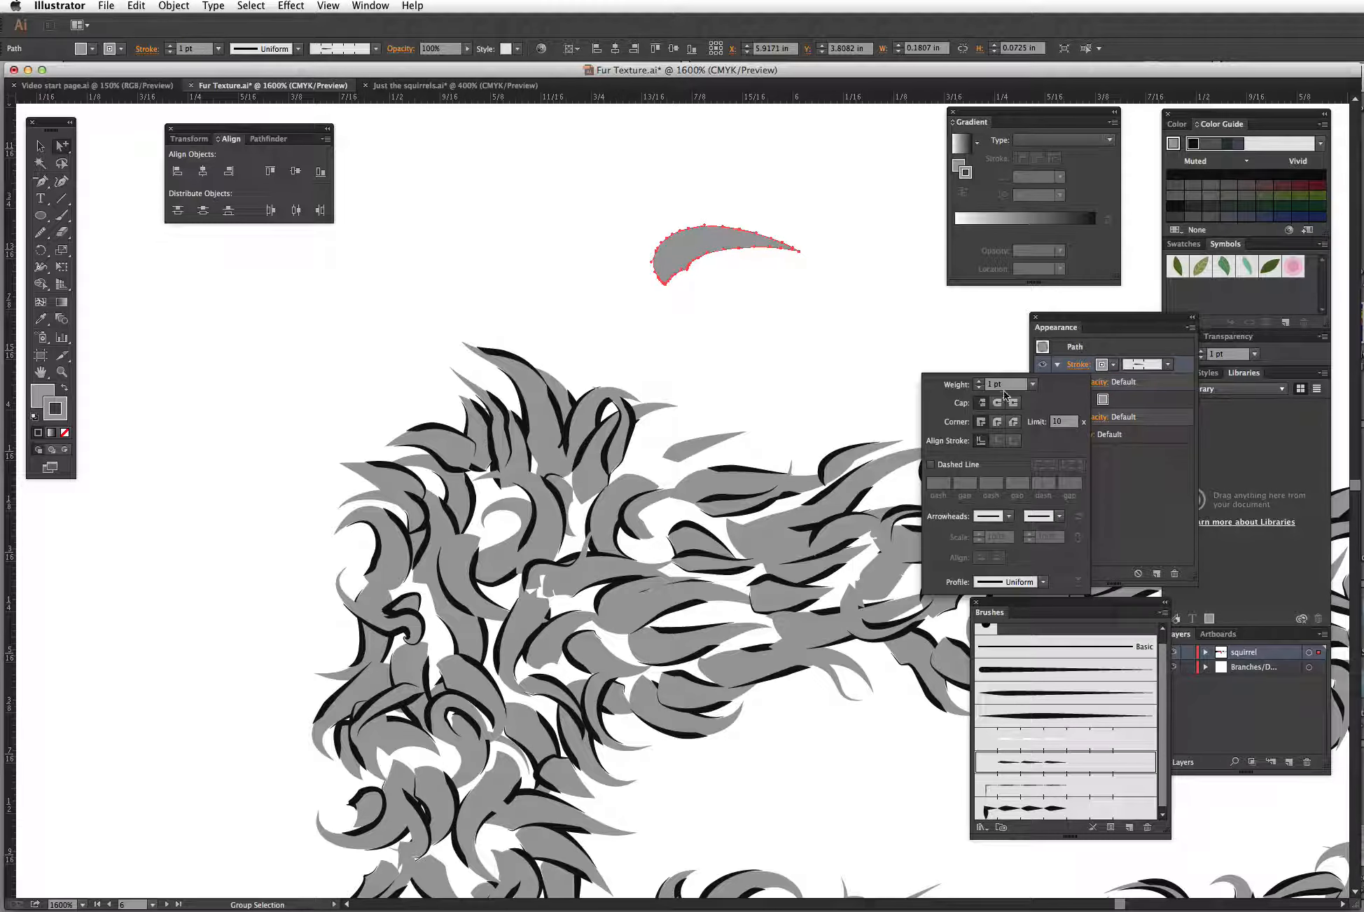
left_click(1032, 384)
left_click(1052, 400)
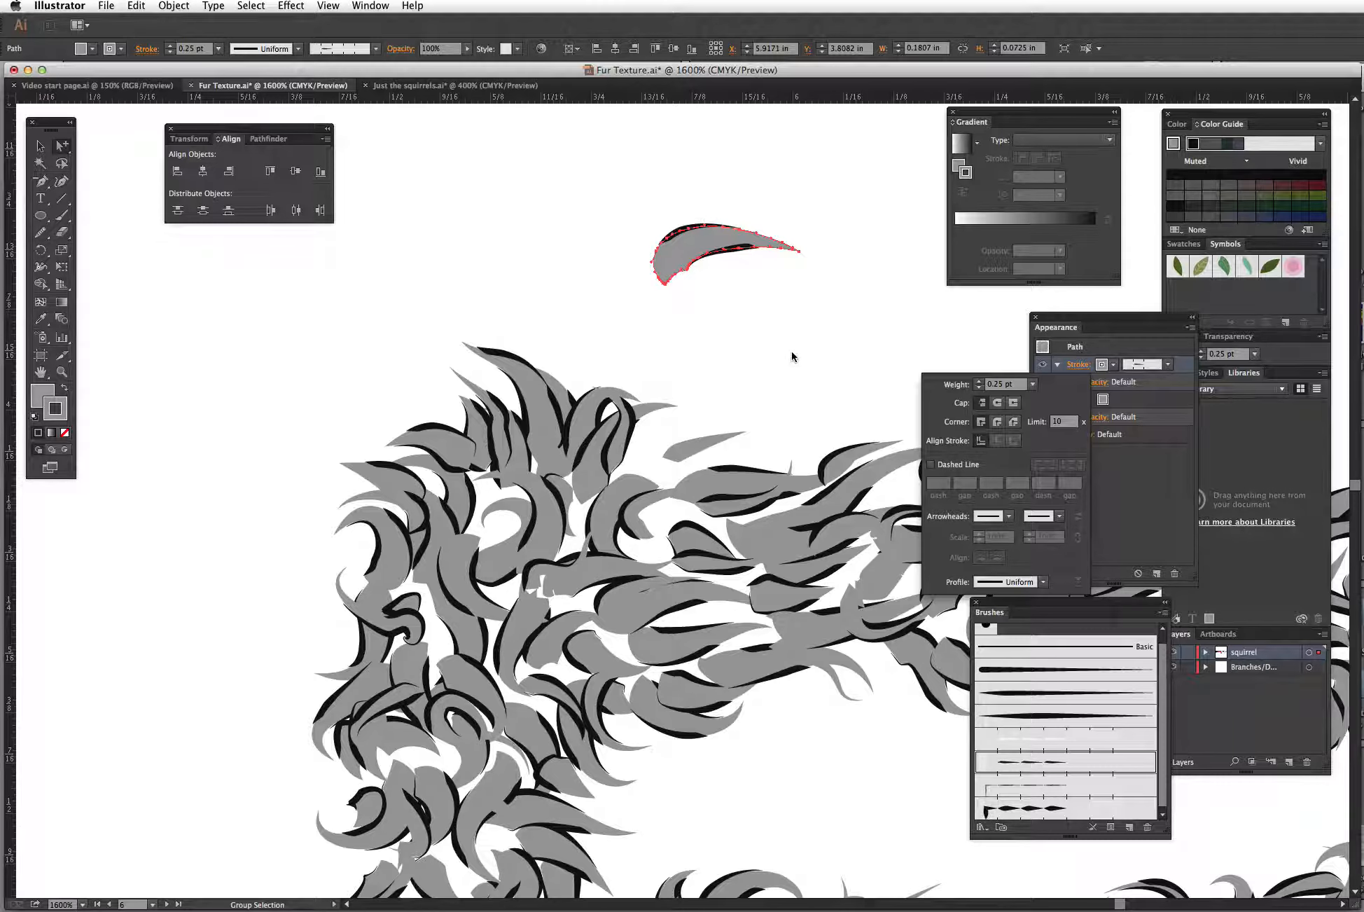
left_click(831, 389)
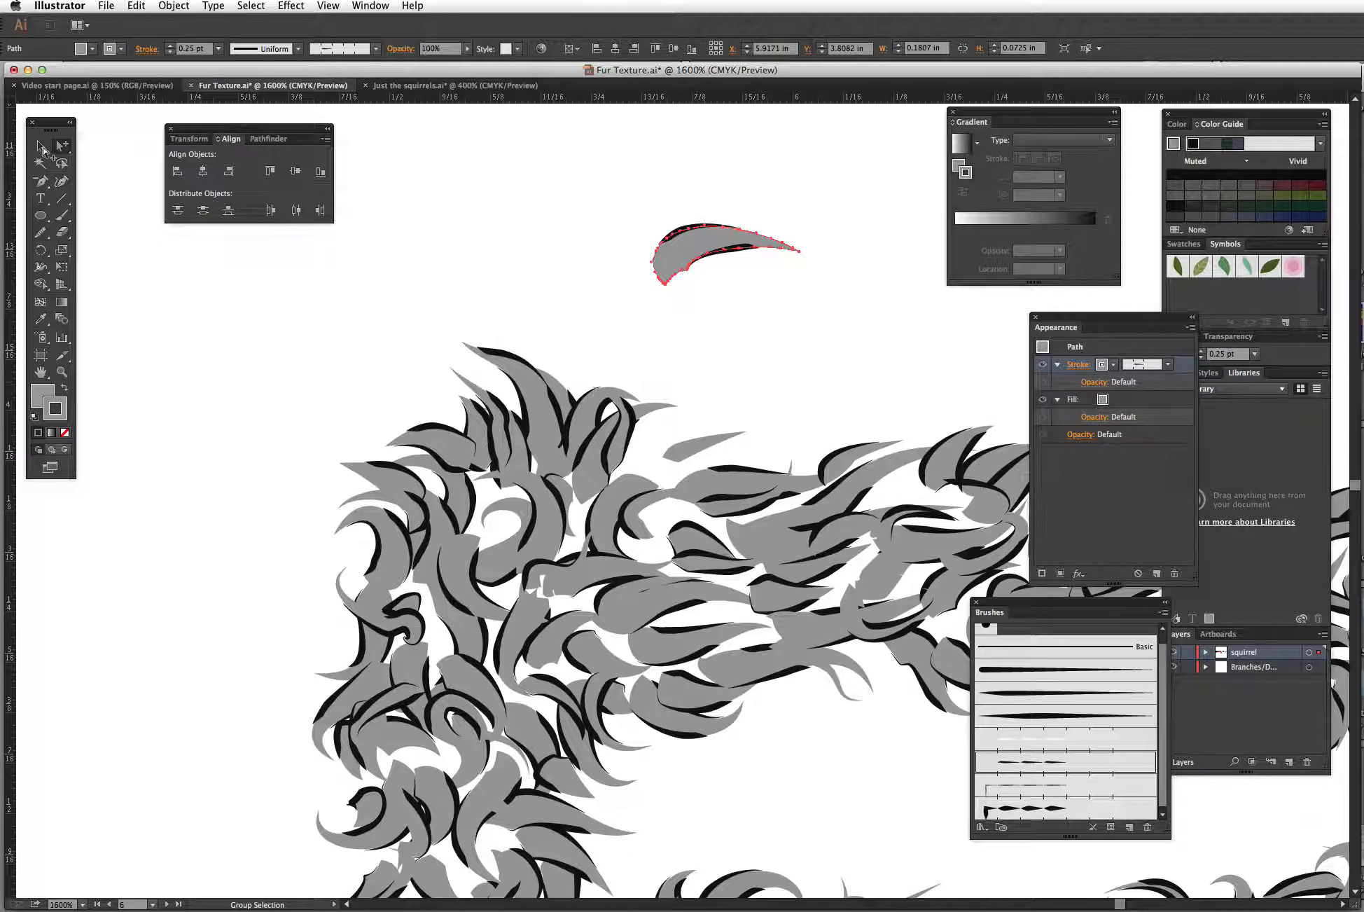
Step: Zoom out and examine the yellow, gray and red fur lettering examples across the artboards
key("v")
left_click(137, 209)
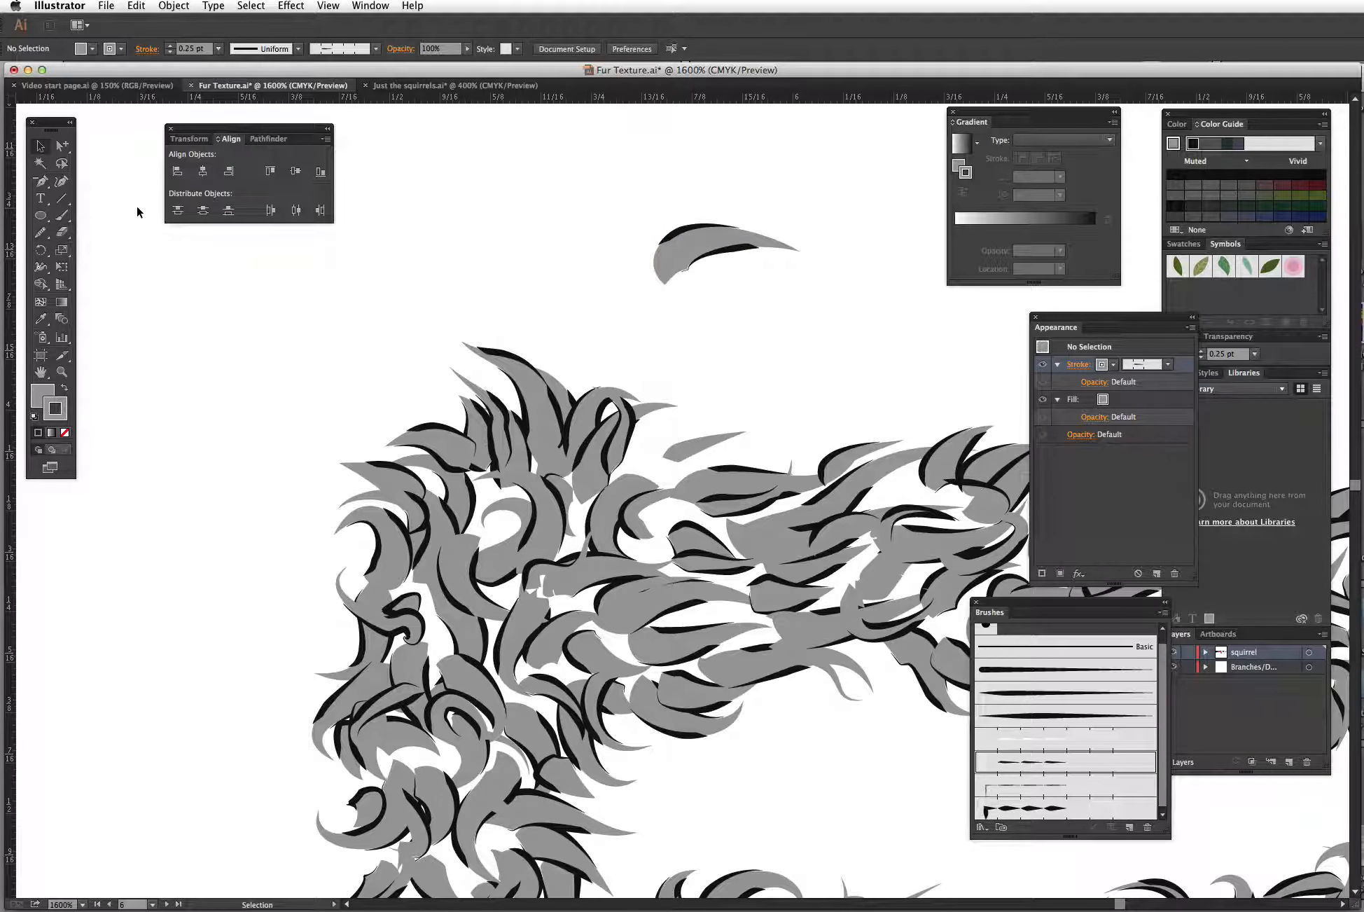
key("super+minus")
key("super+minus")
key("super+minus")
key("super+minus")
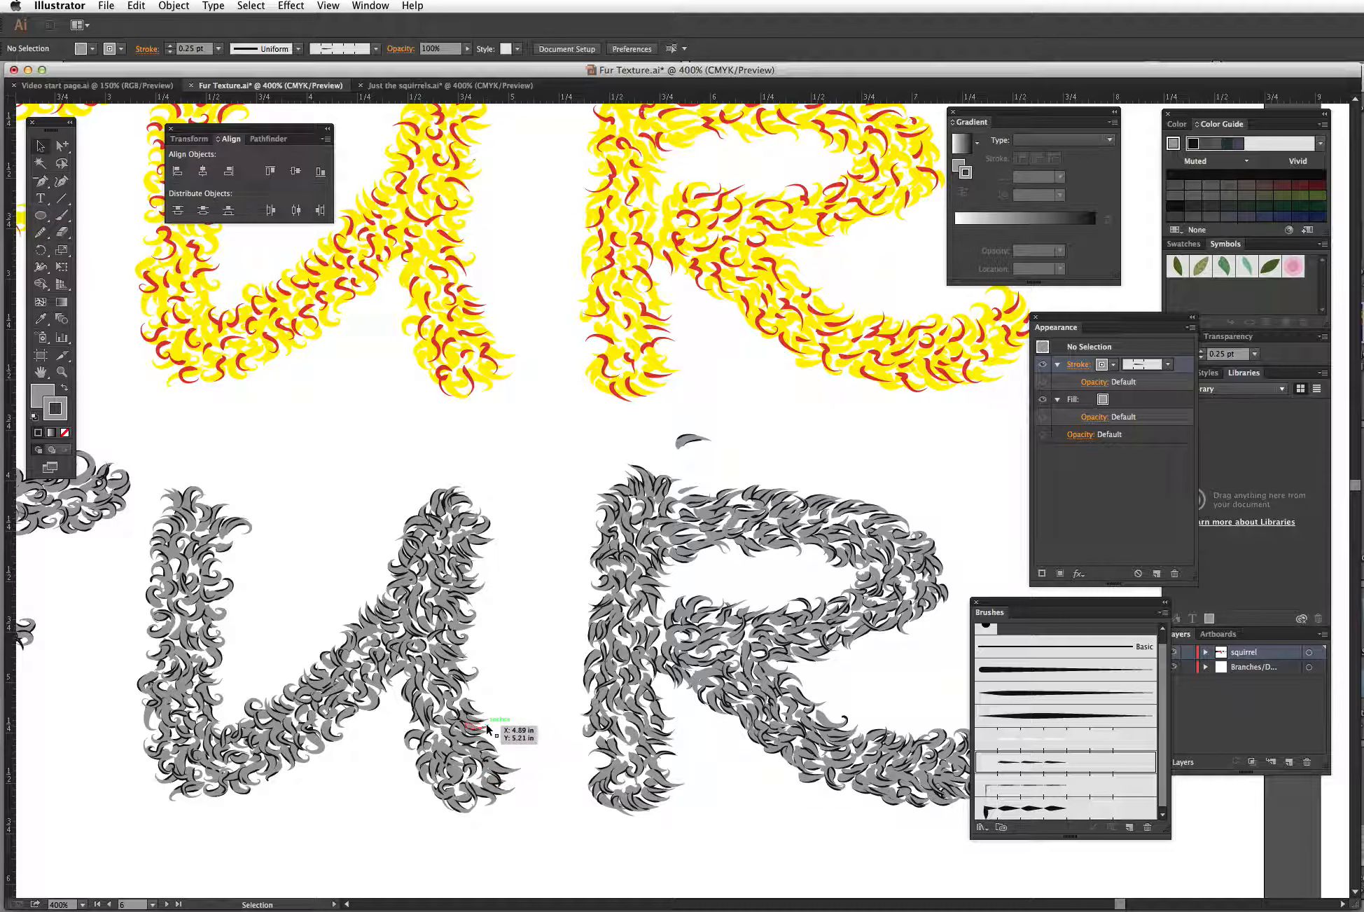
key("super+minus")
key("super+minus")
key("super+minus")
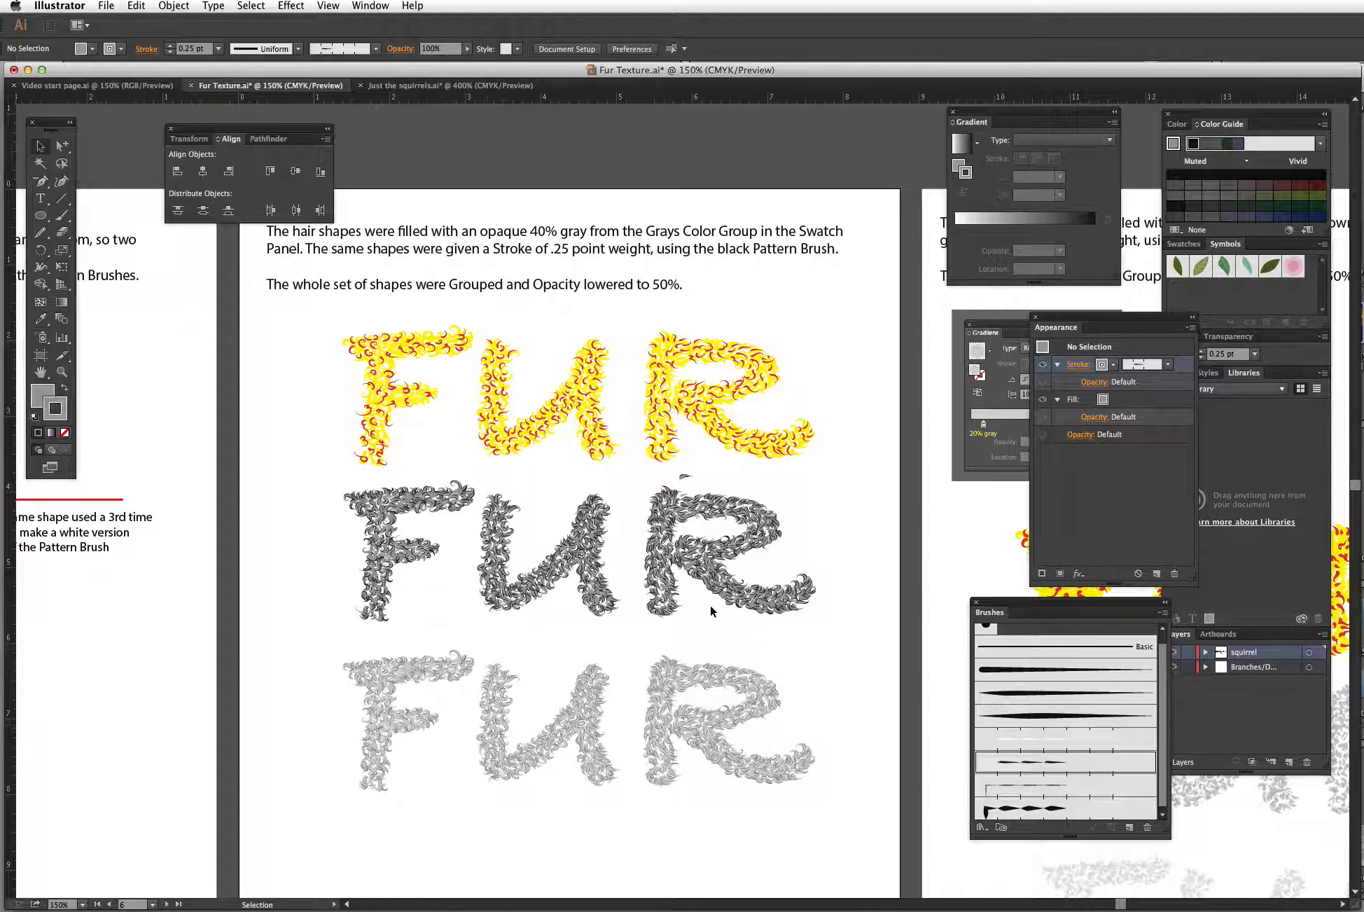
left_click(687, 678)
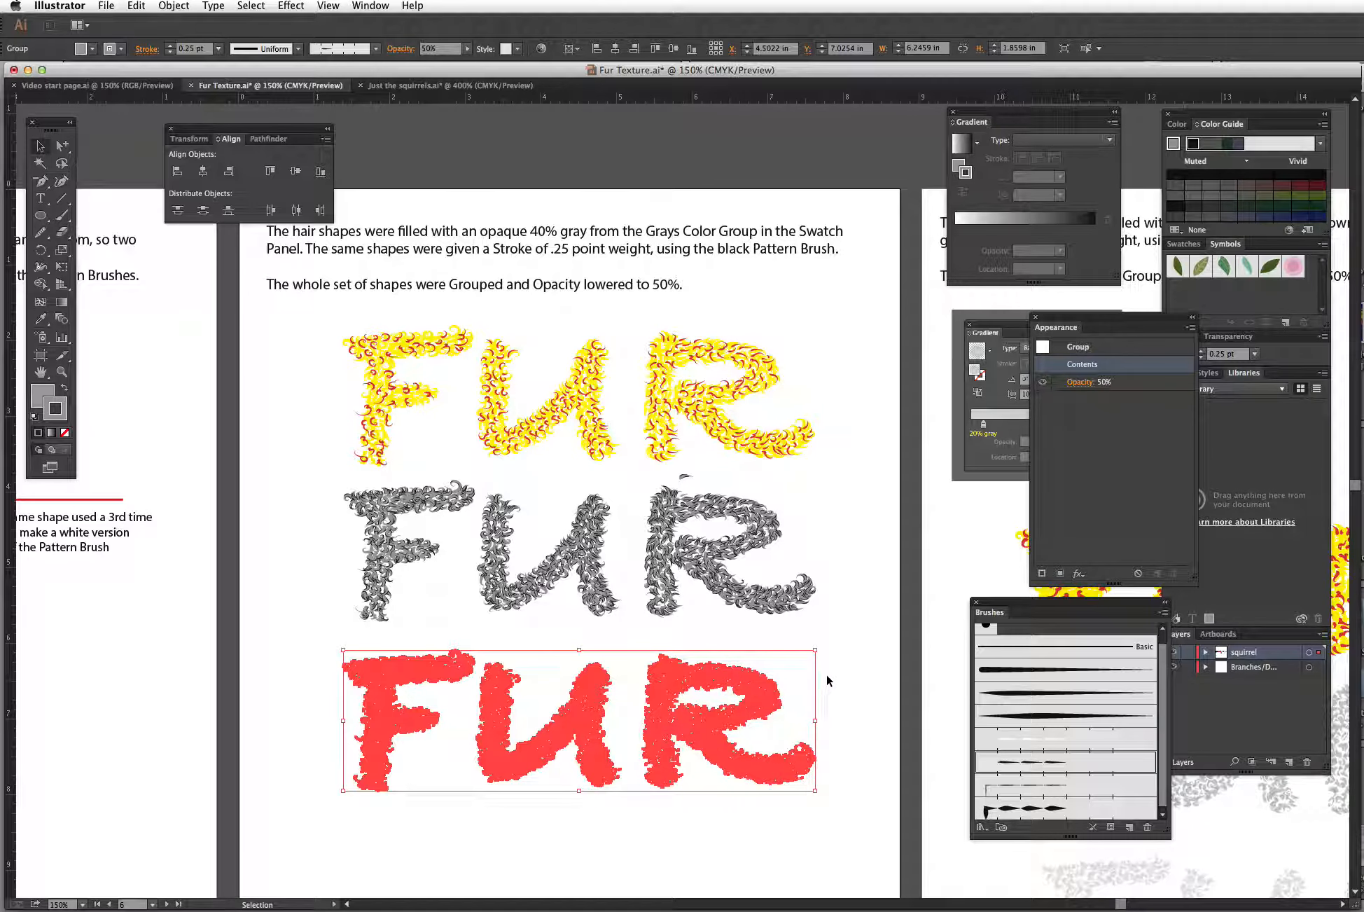
left_click(842, 639)
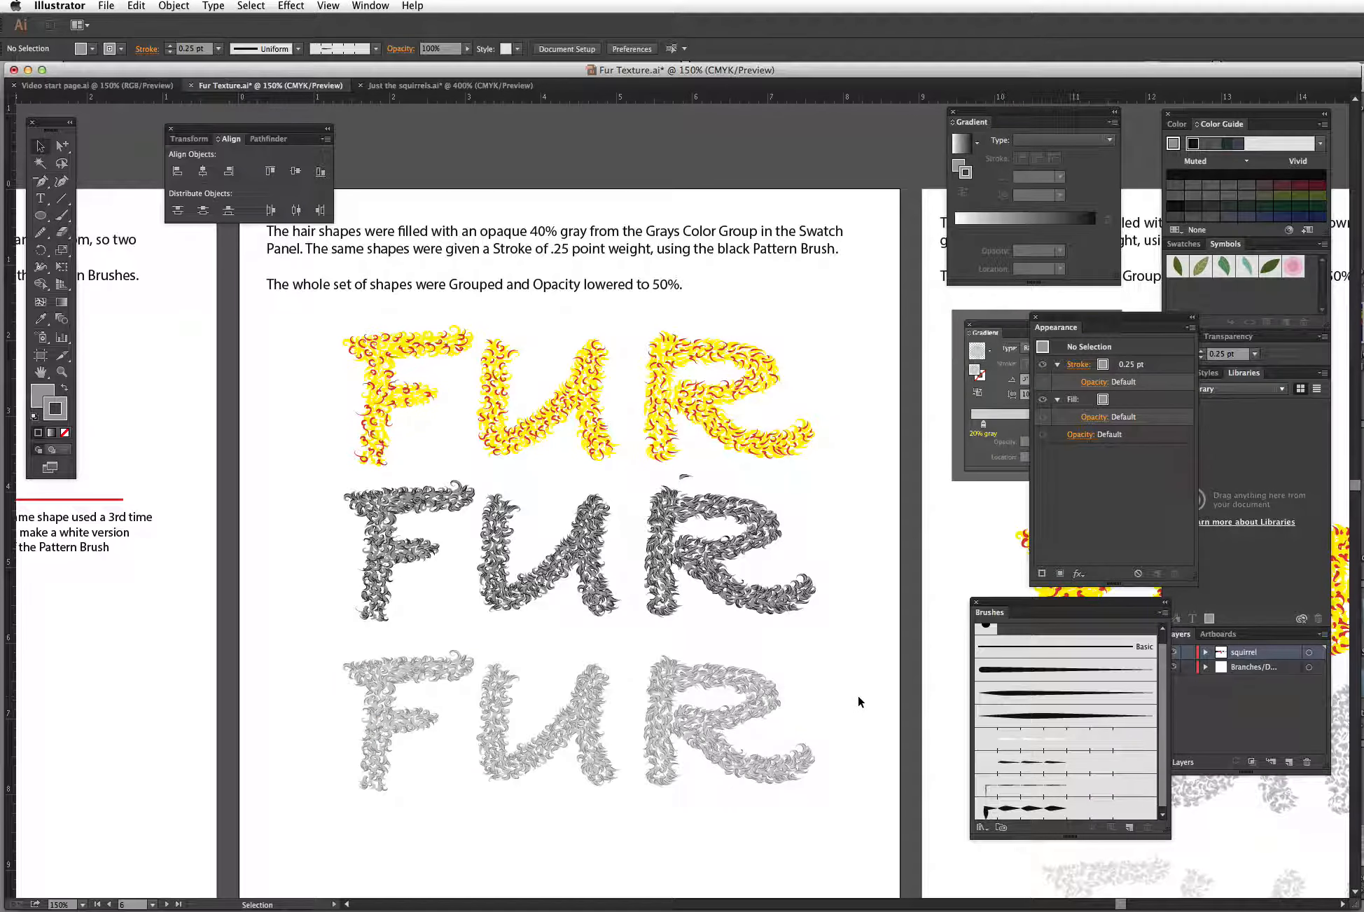
left_click_drag(902, 601, 409, 565)
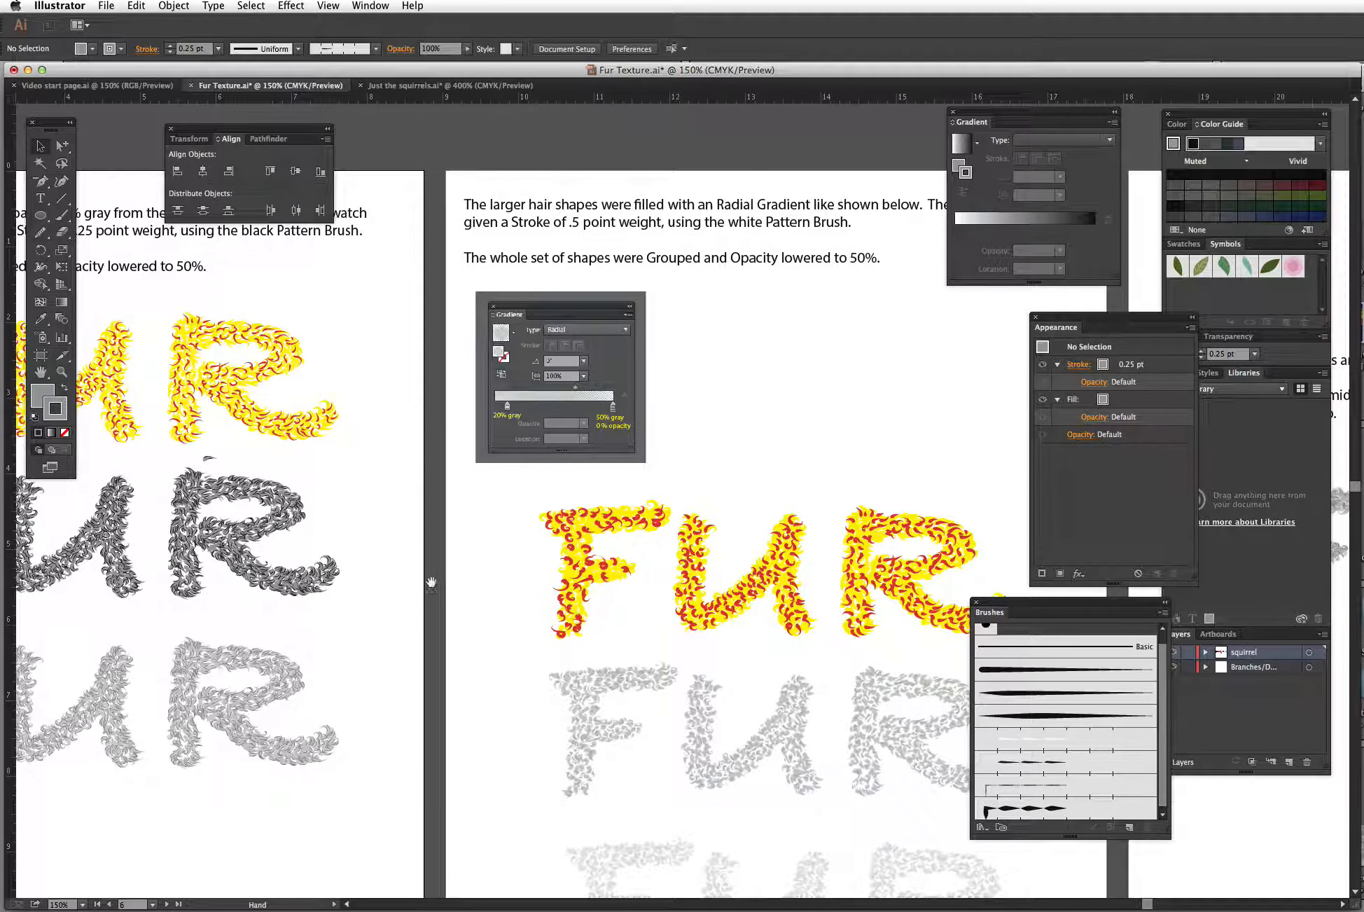
Step: Pull a single light gray hair shape out of the gradient-filled fur lettering using the Group Selection tool
left_click(604, 526)
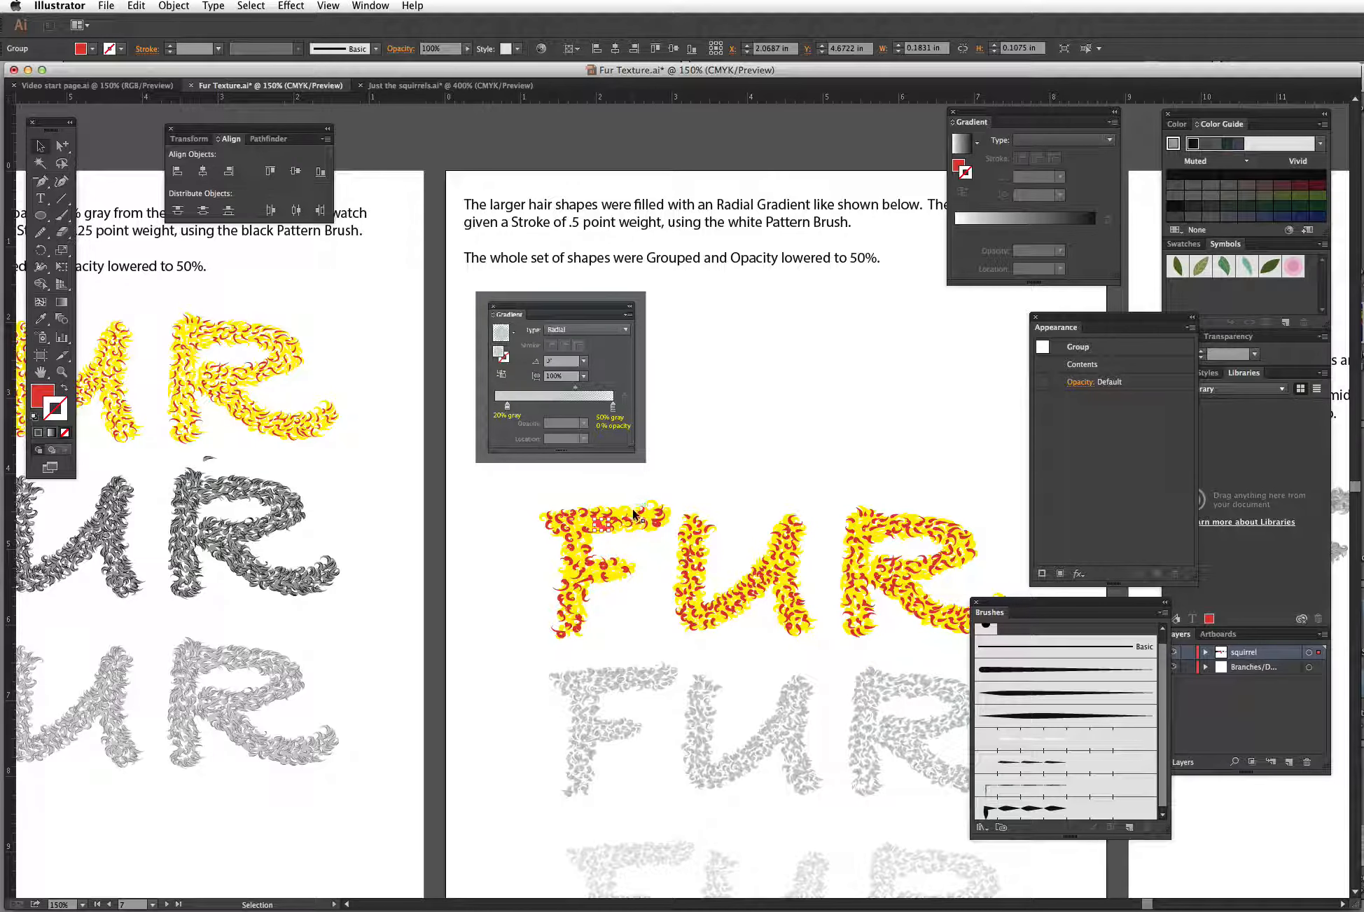
left_click(640, 620)
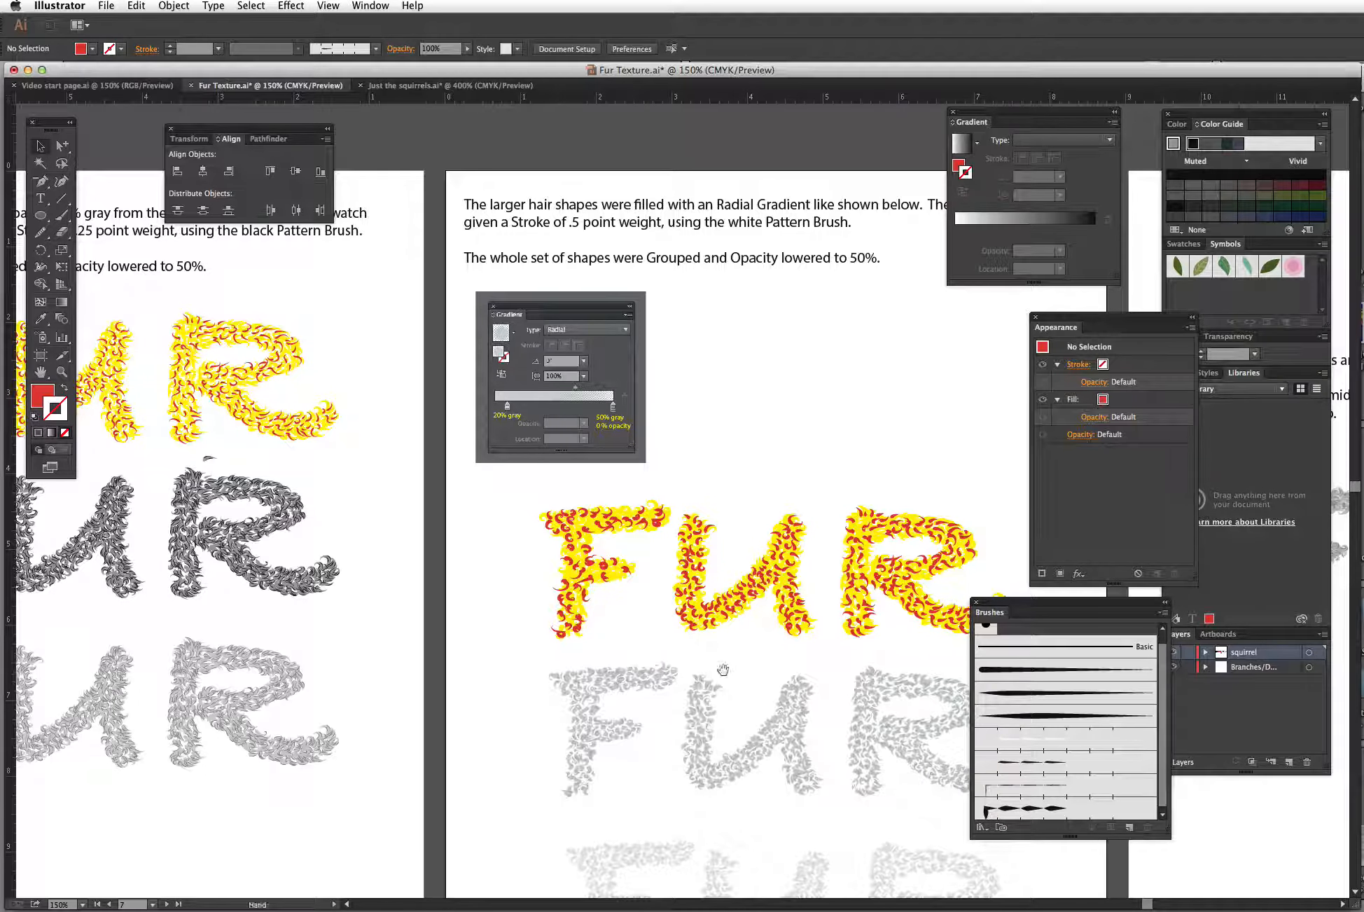
left_click_drag(724, 669, 633, 487)
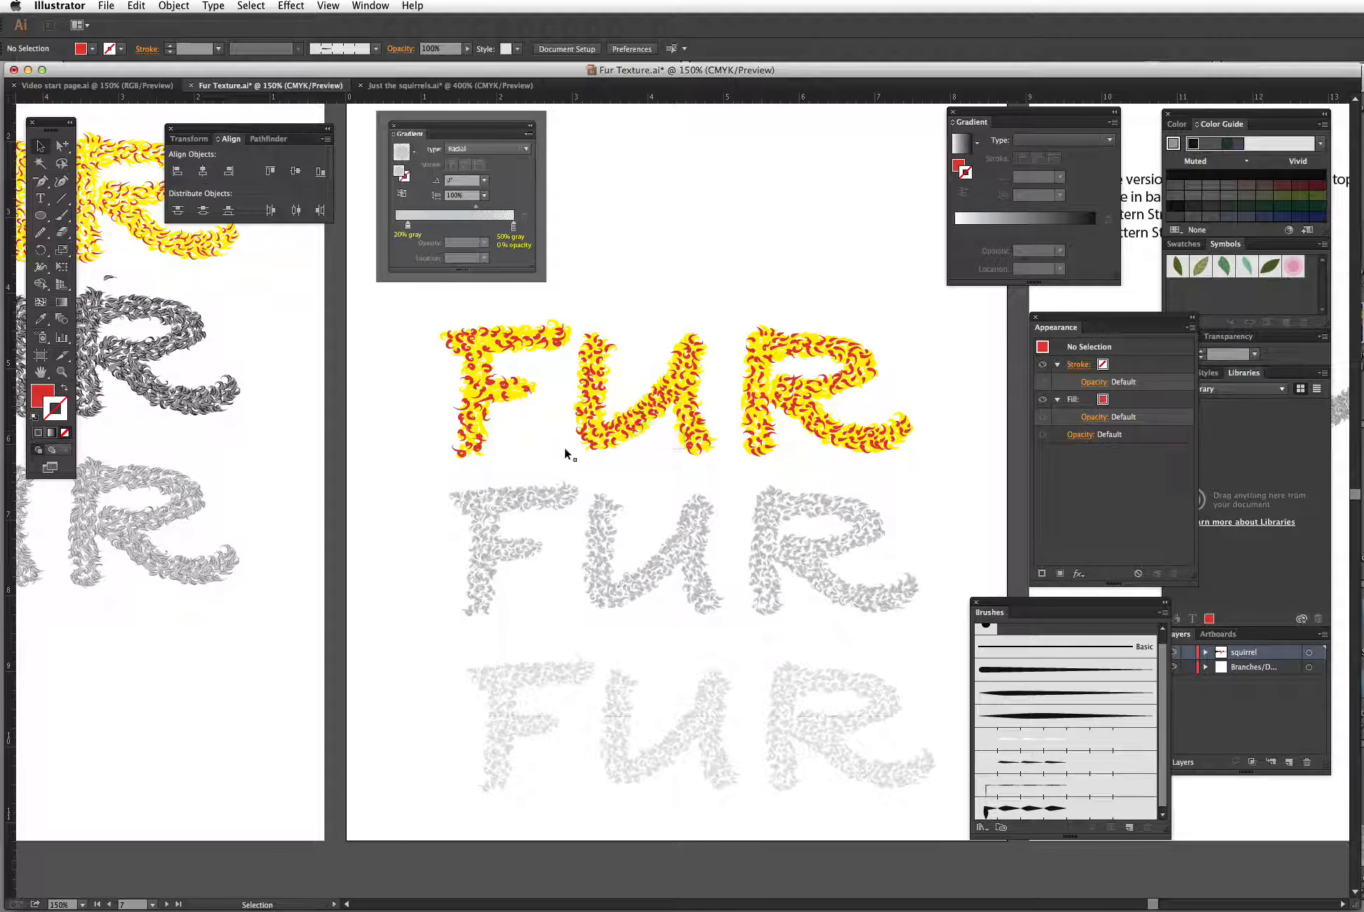
left_click(61, 372)
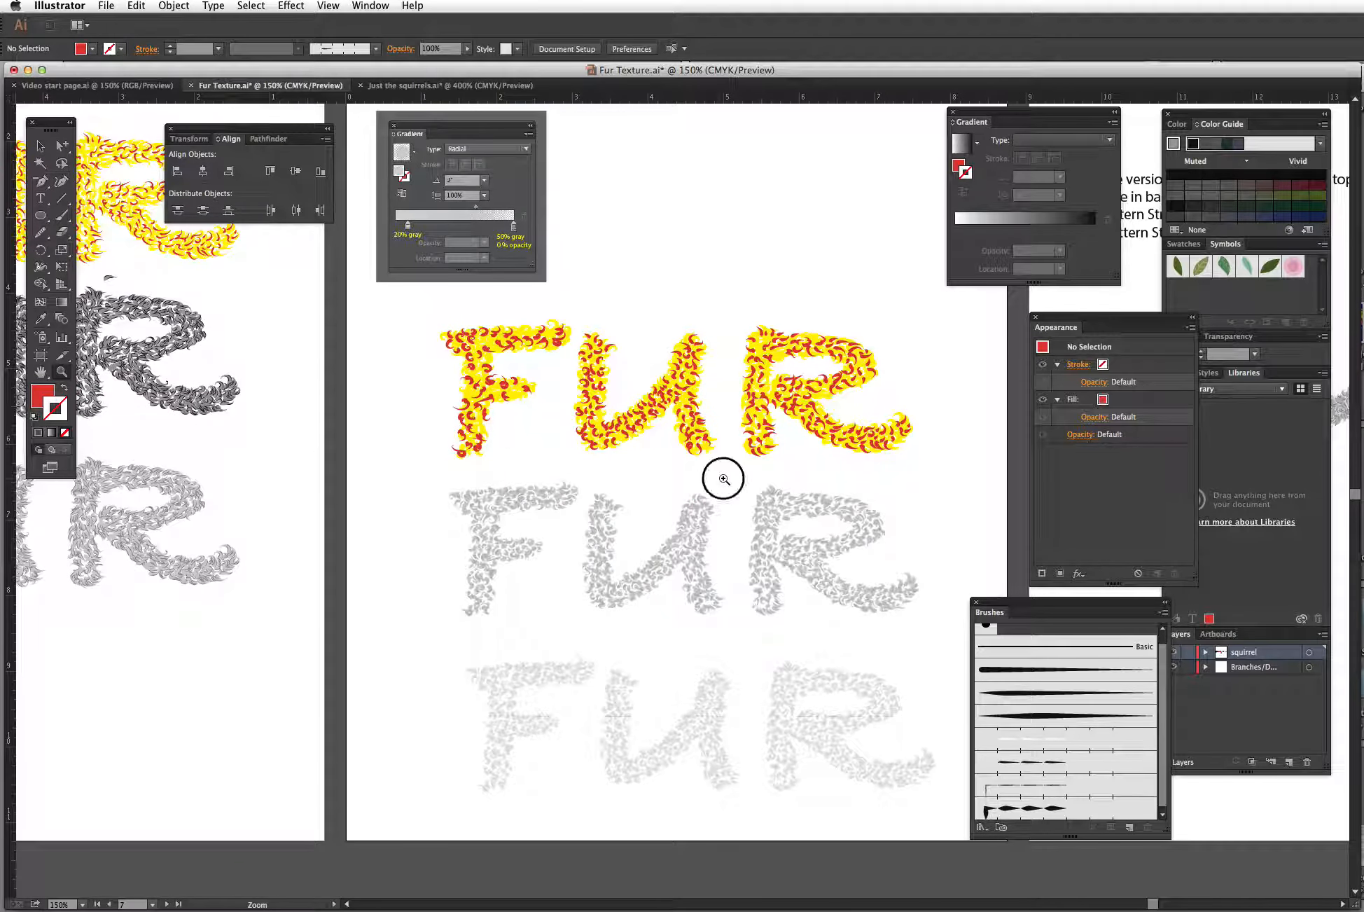
left_click_drag(722, 475, 897, 549)
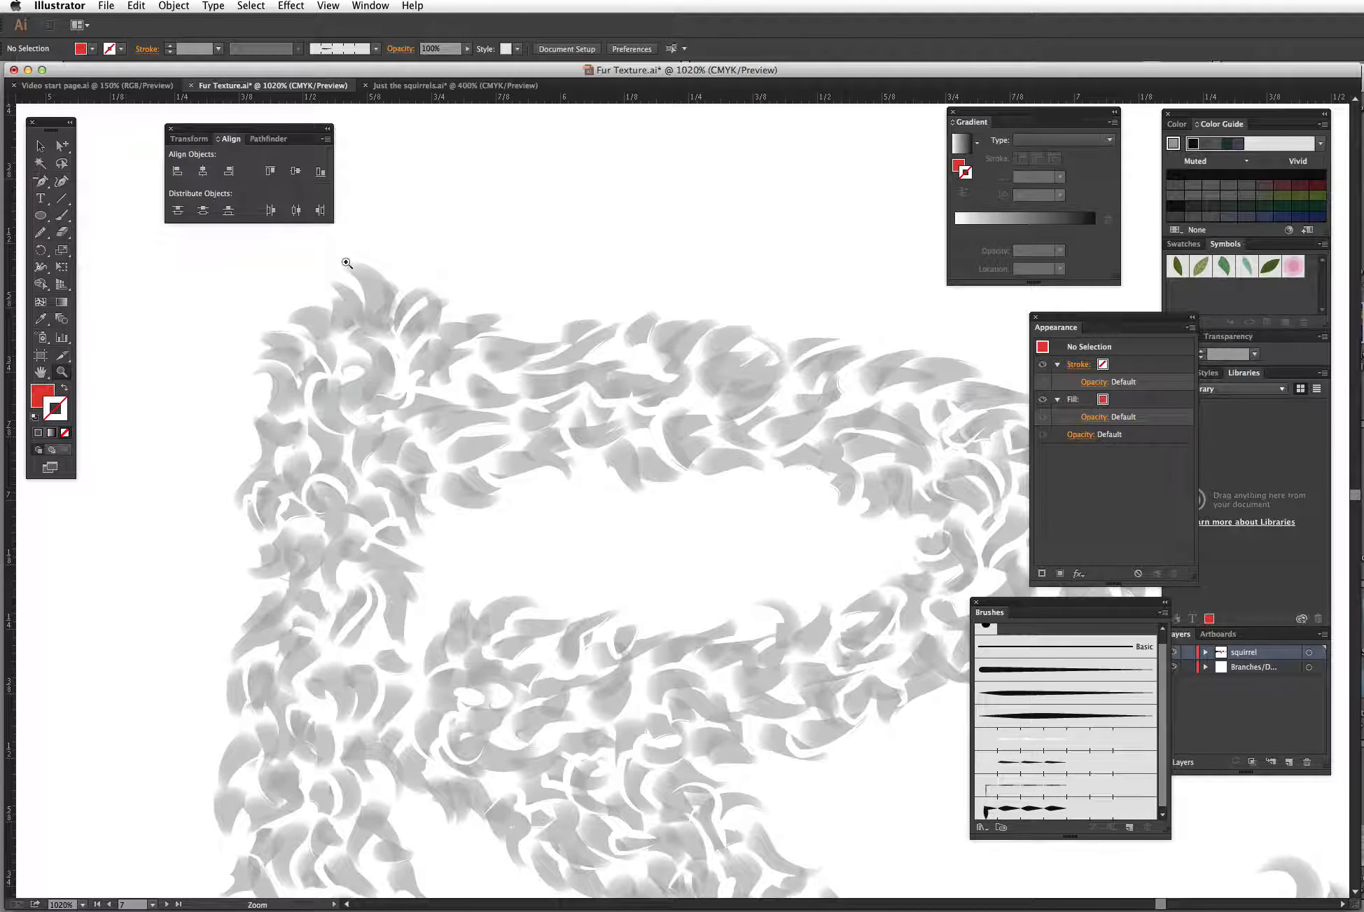
left_click(40, 146)
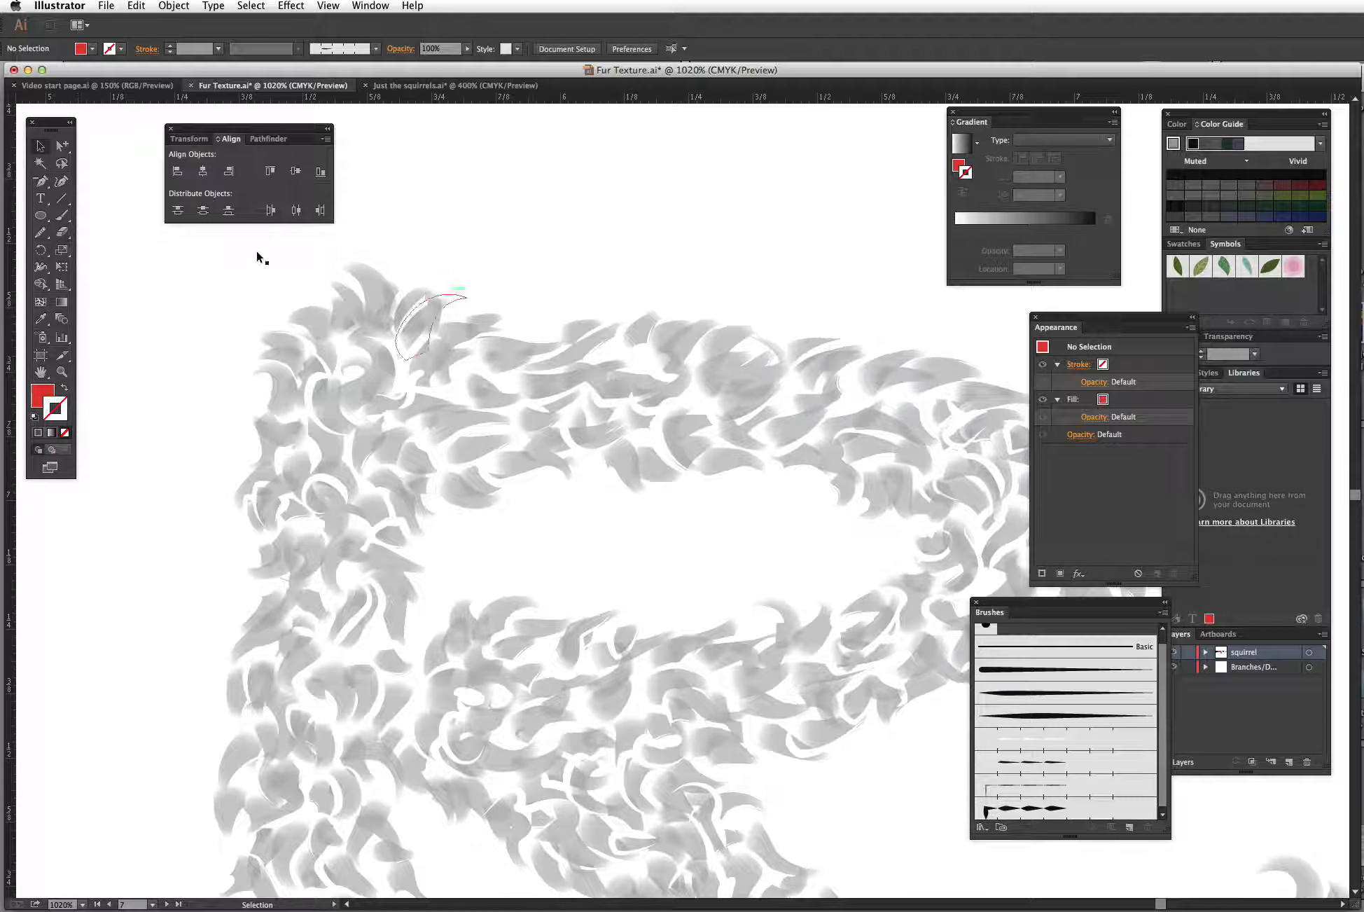
left_click(62, 145)
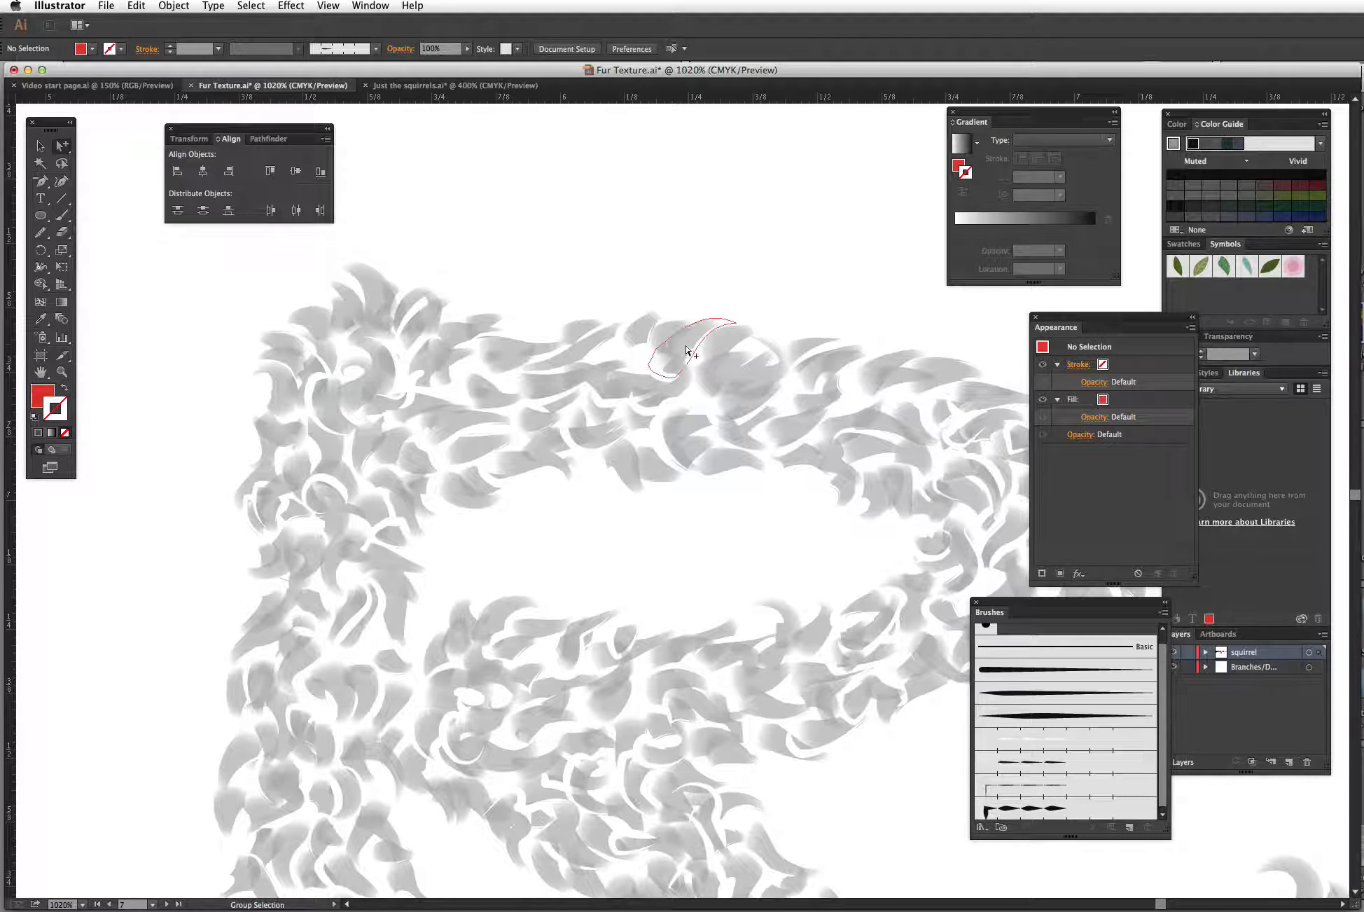
left_click_drag(689, 352, 690, 184)
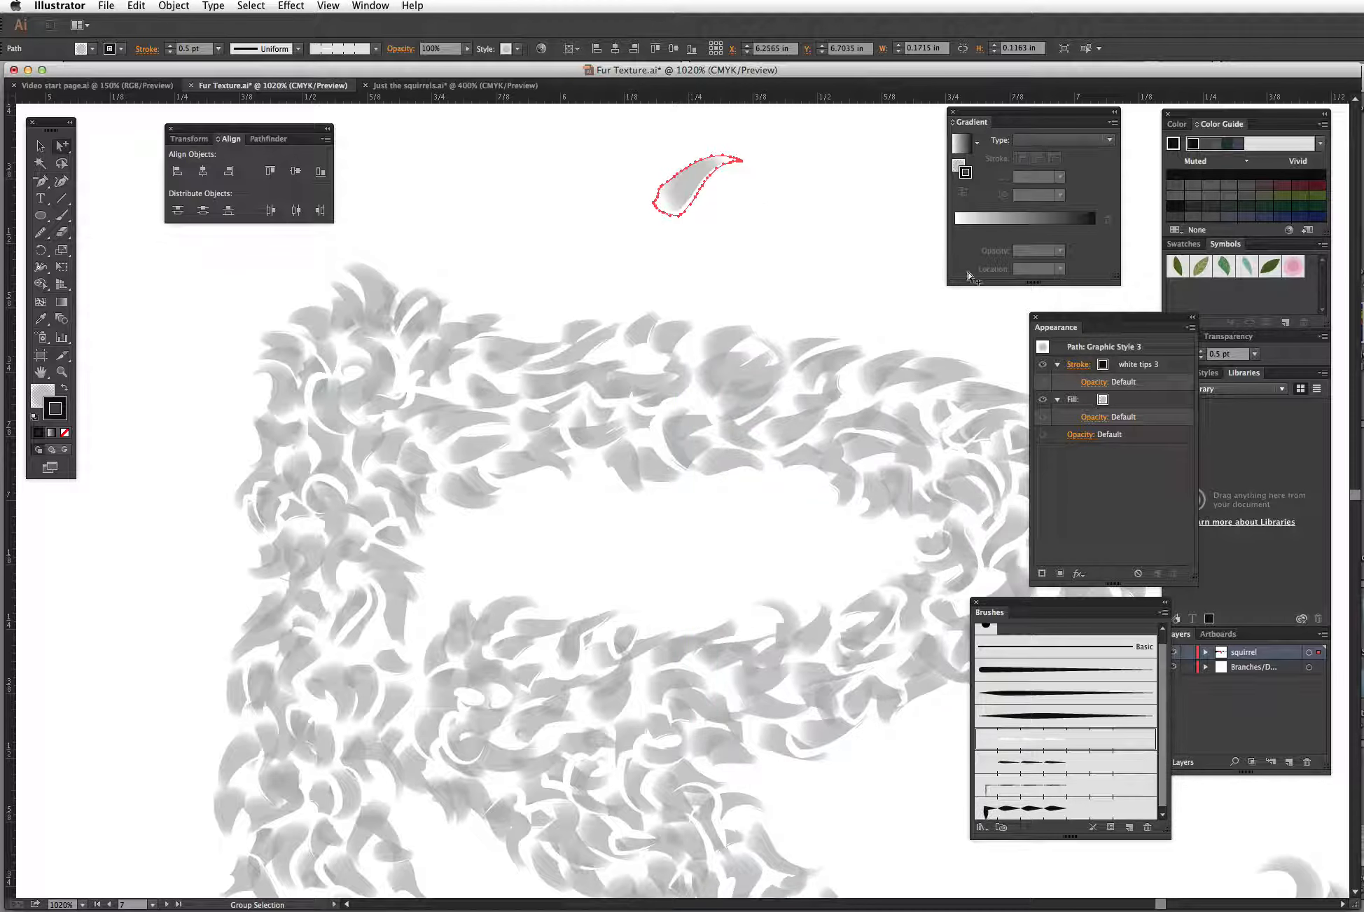
Step: Inspect the hair's radial gradient fill and its stops with the Gradient tool
left_click(1123, 401)
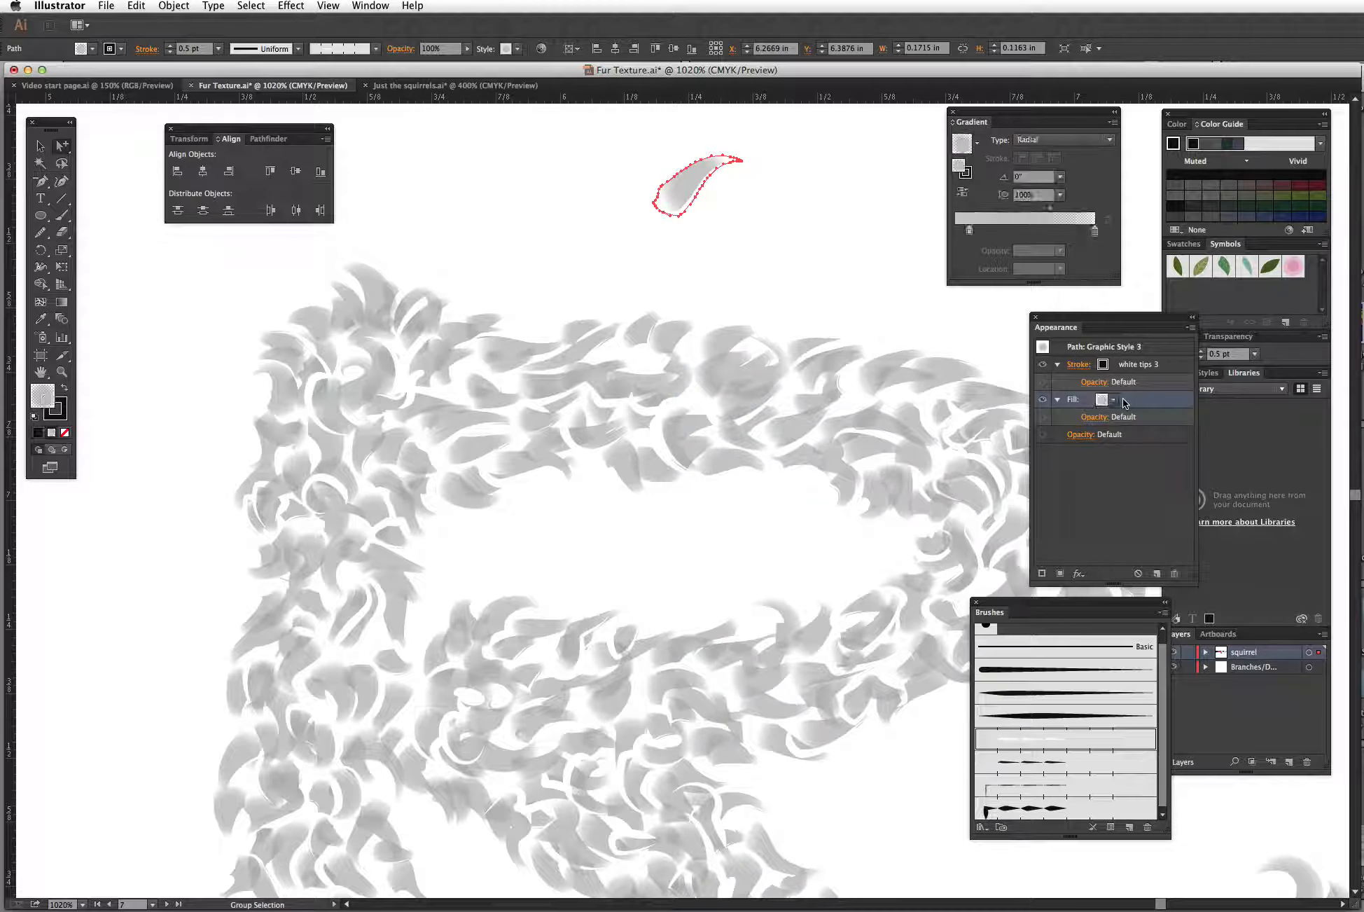
key("g")
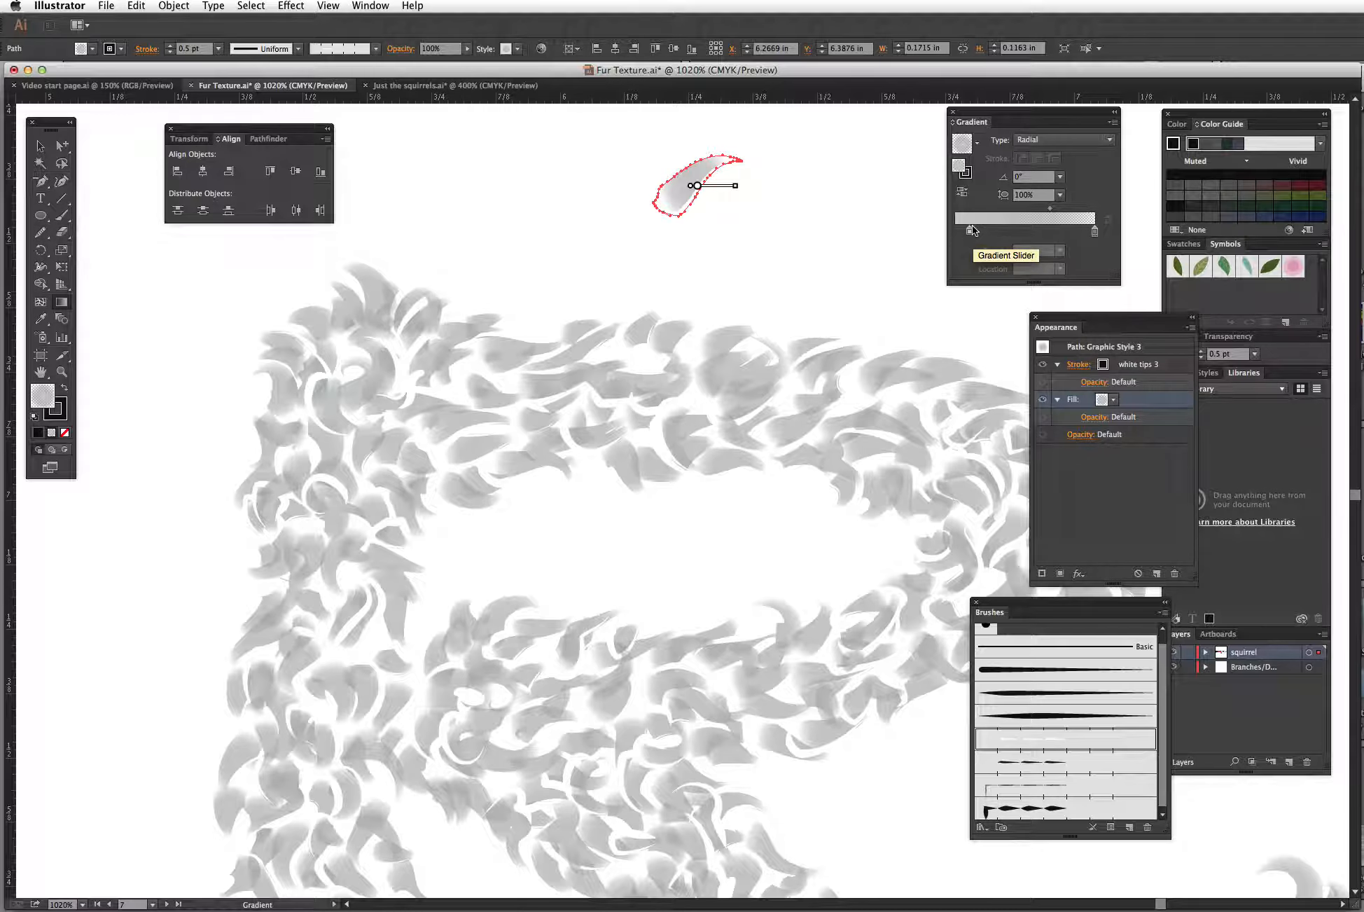
left_click(1094, 232)
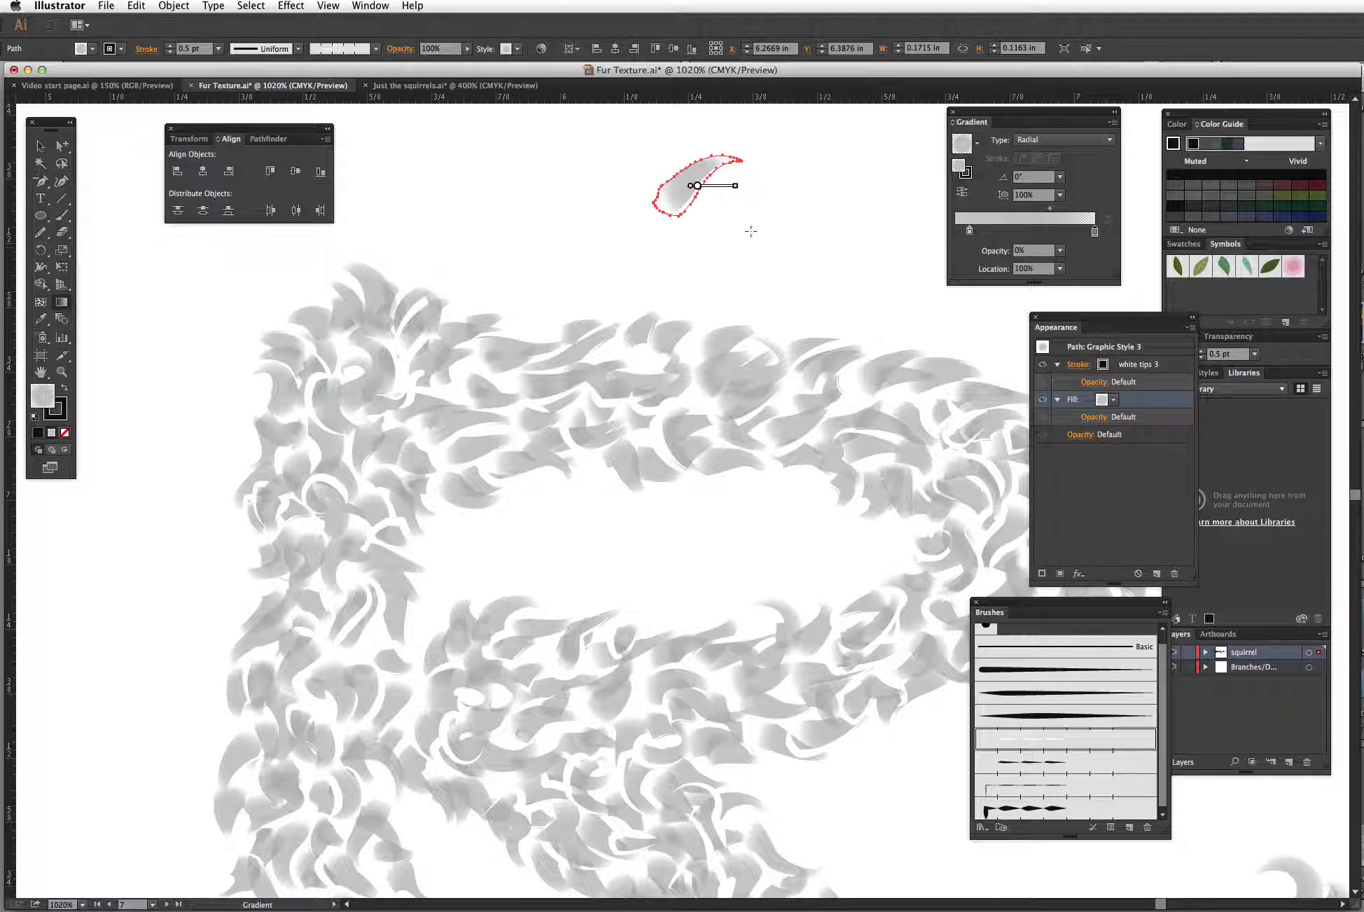
mouse_move(698, 187)
left_mouse_down()
mouse_move(688, 166)
mouse_move(672, 194)
mouse_move(691, 166)
left_mouse_up()
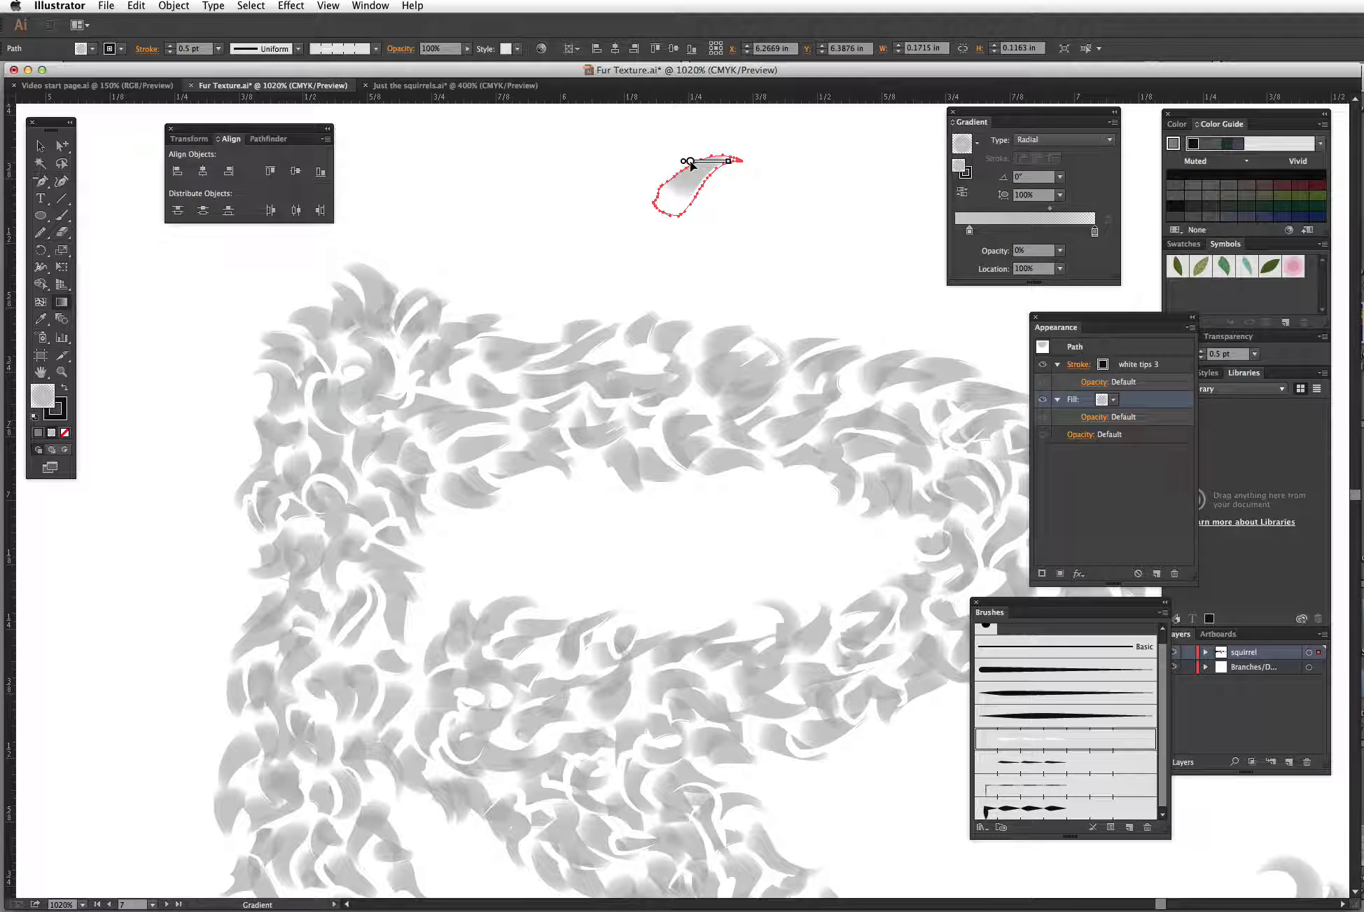
mouse_move(690, 162)
left_mouse_down()
mouse_move(676, 196)
mouse_move(690, 191)
left_mouse_up()
Step: Move the extracted light gray hair shape into the gap between the artboards
left_click_drag(722, 219, 688, 460)
key("super+minus")
key("super+minus")
key("super+minus")
key("super+minus")
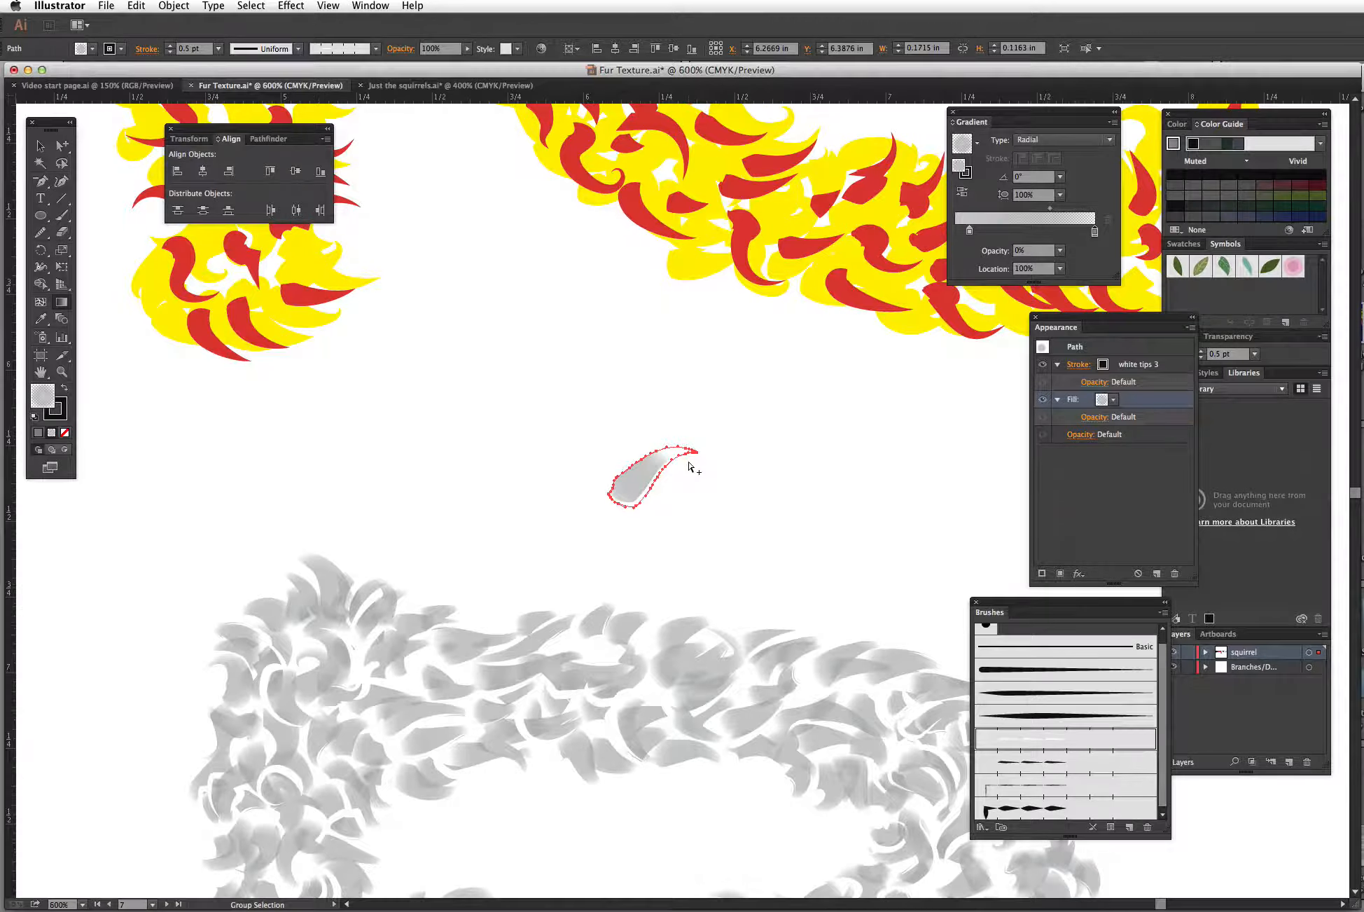
left_click_drag(881, 370, 555, 622)
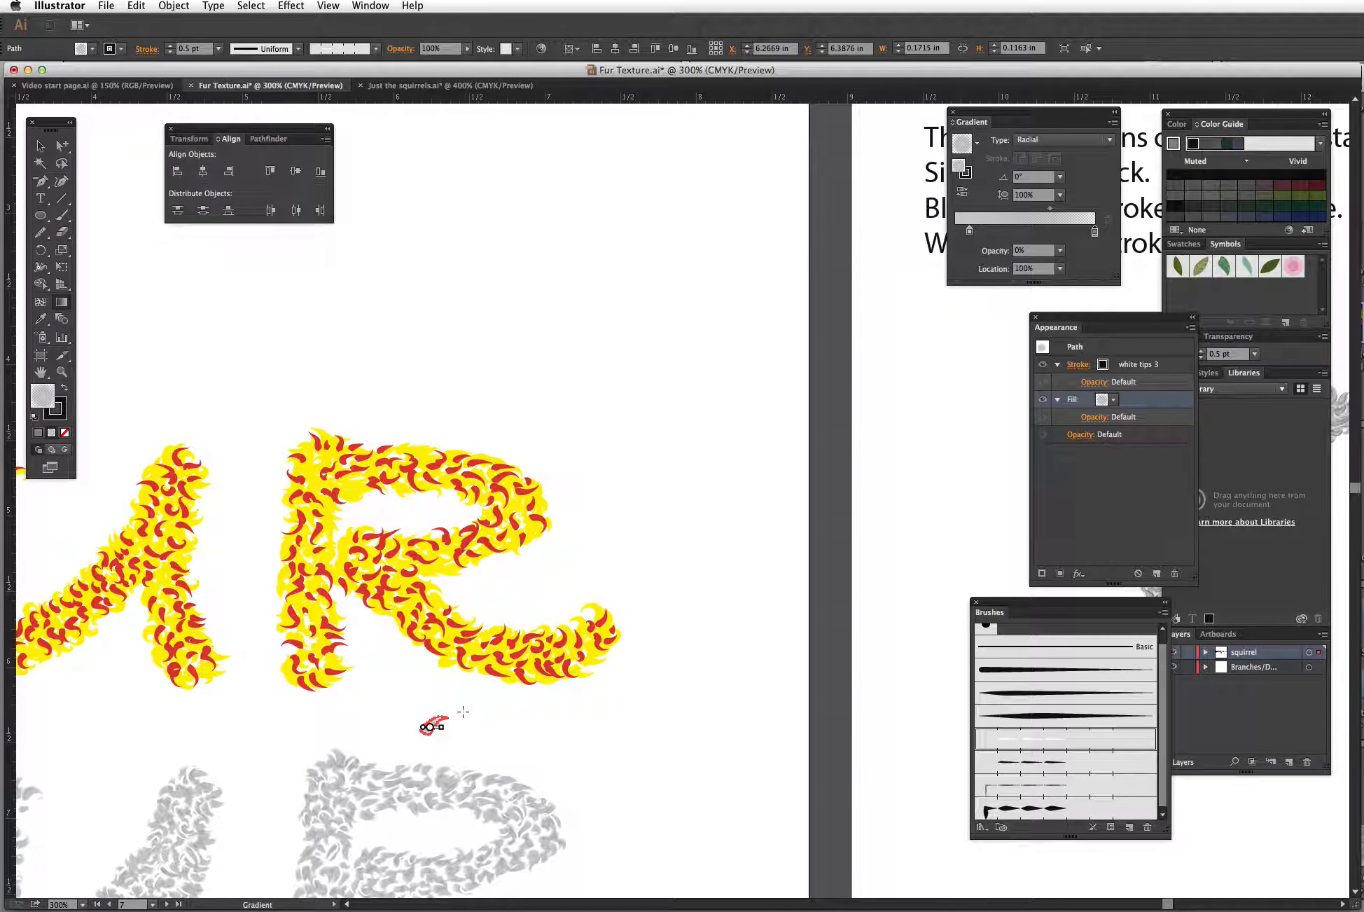
key("v")
left_click_drag(436, 724, 826, 638)
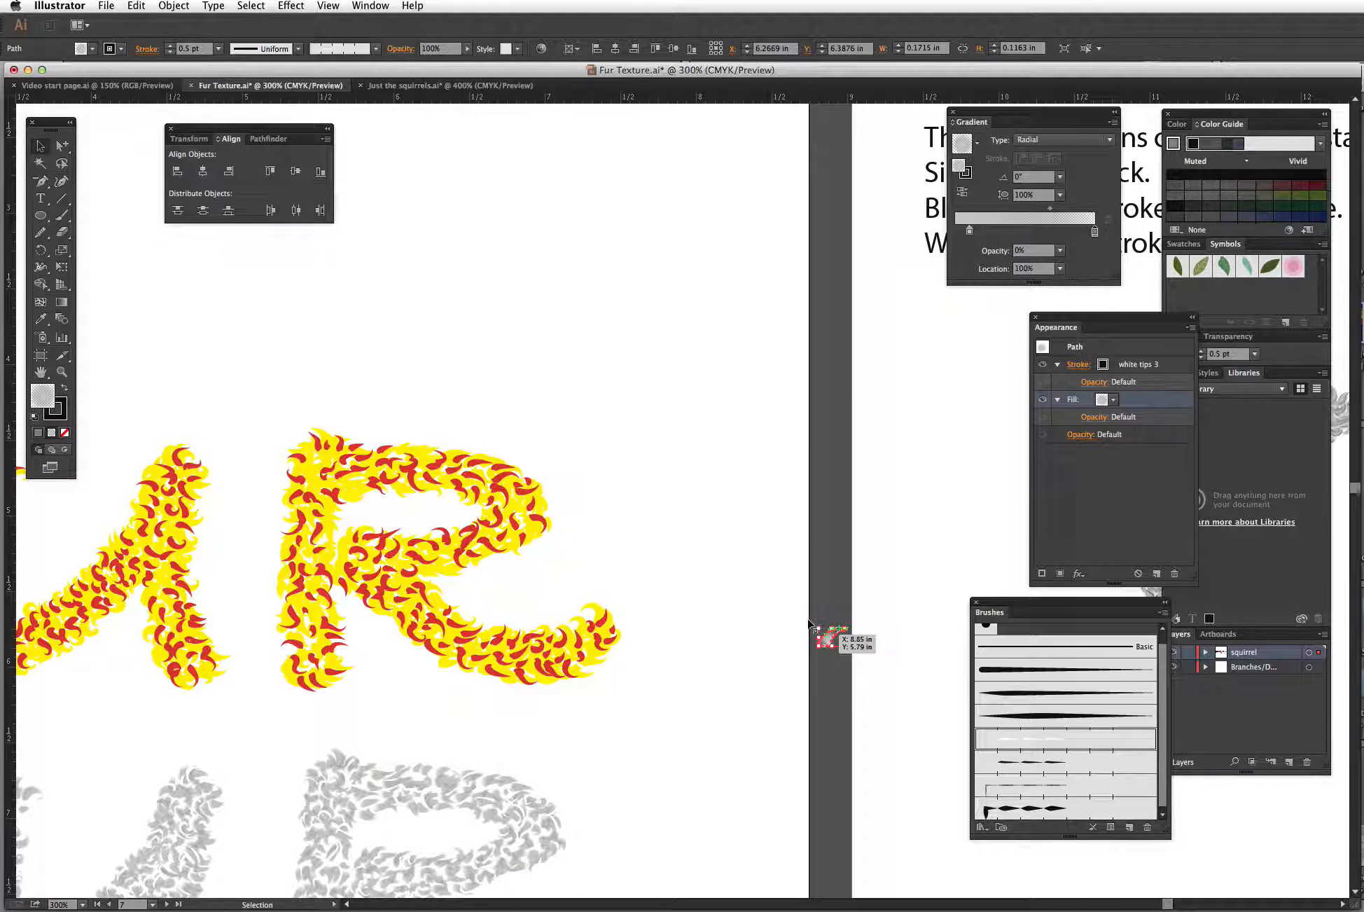
Step: Zoom in and compare the hair's white tips stroke at 0.25, 1 and 0.5 pt weights
key("z")
left_click_drag(817, 599, 880, 663)
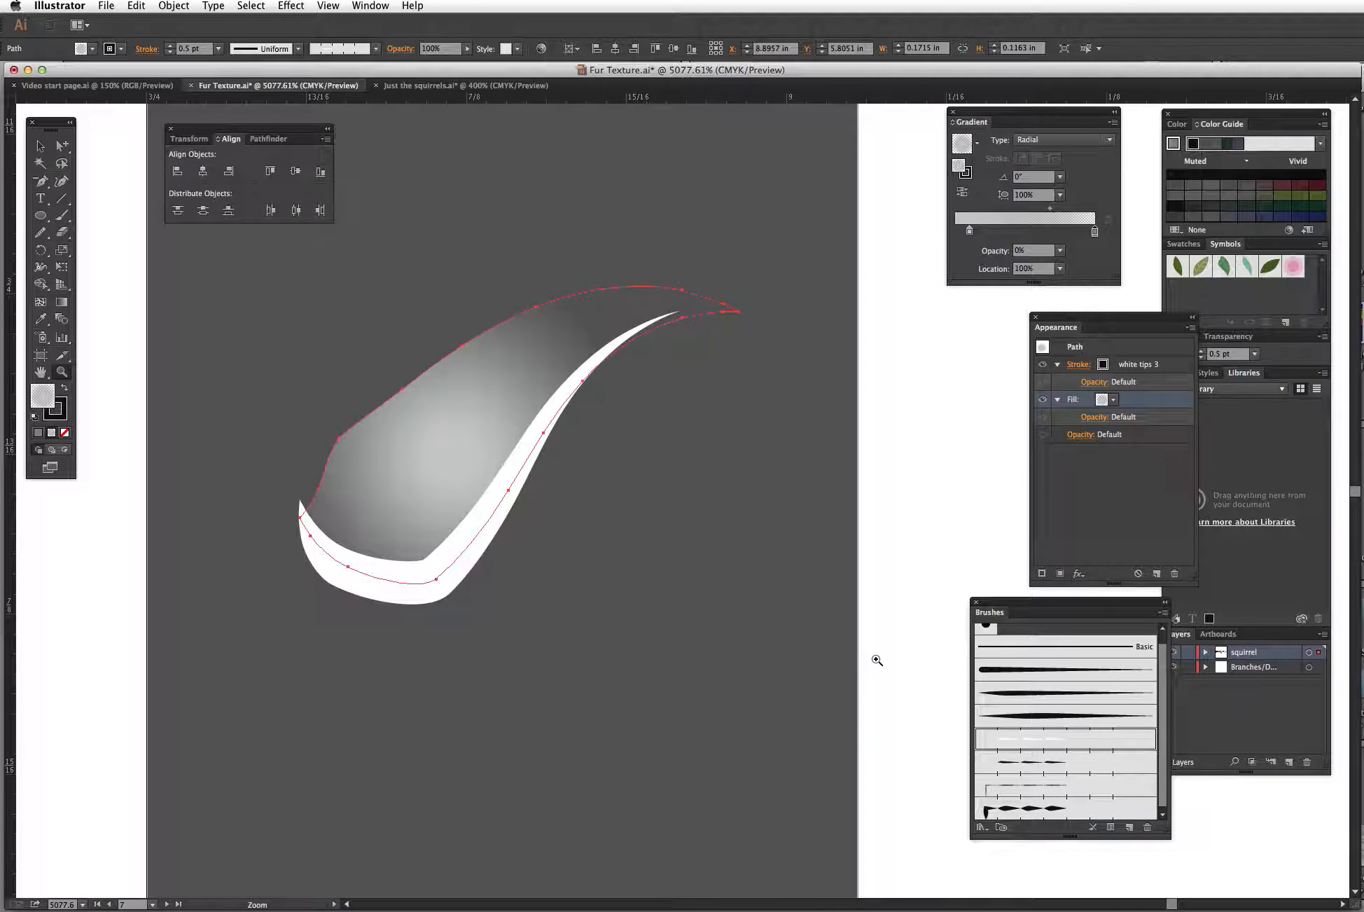
left_click(1077, 368)
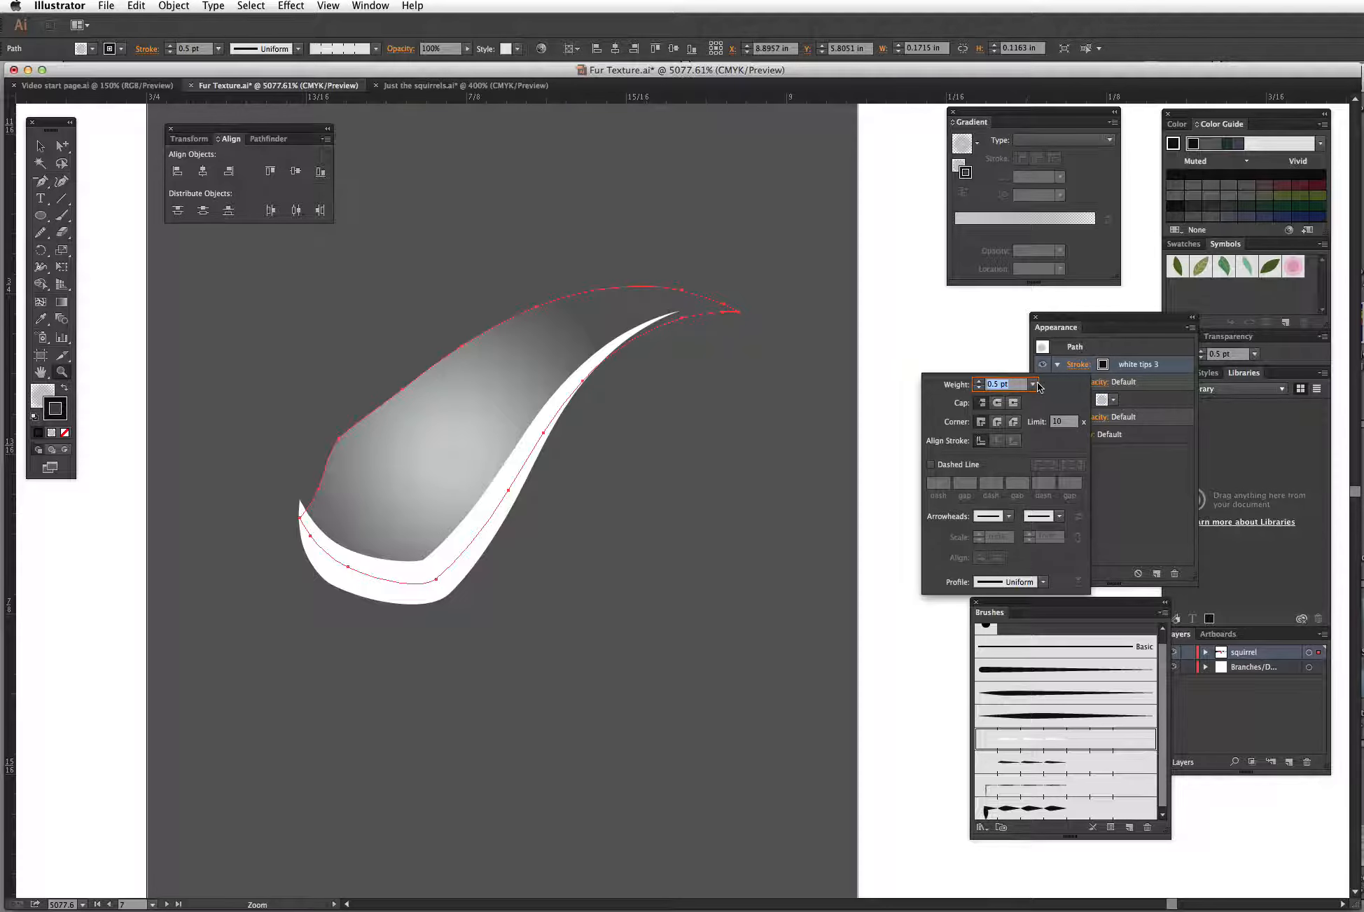
left_click(1032, 384)
left_click(1047, 390)
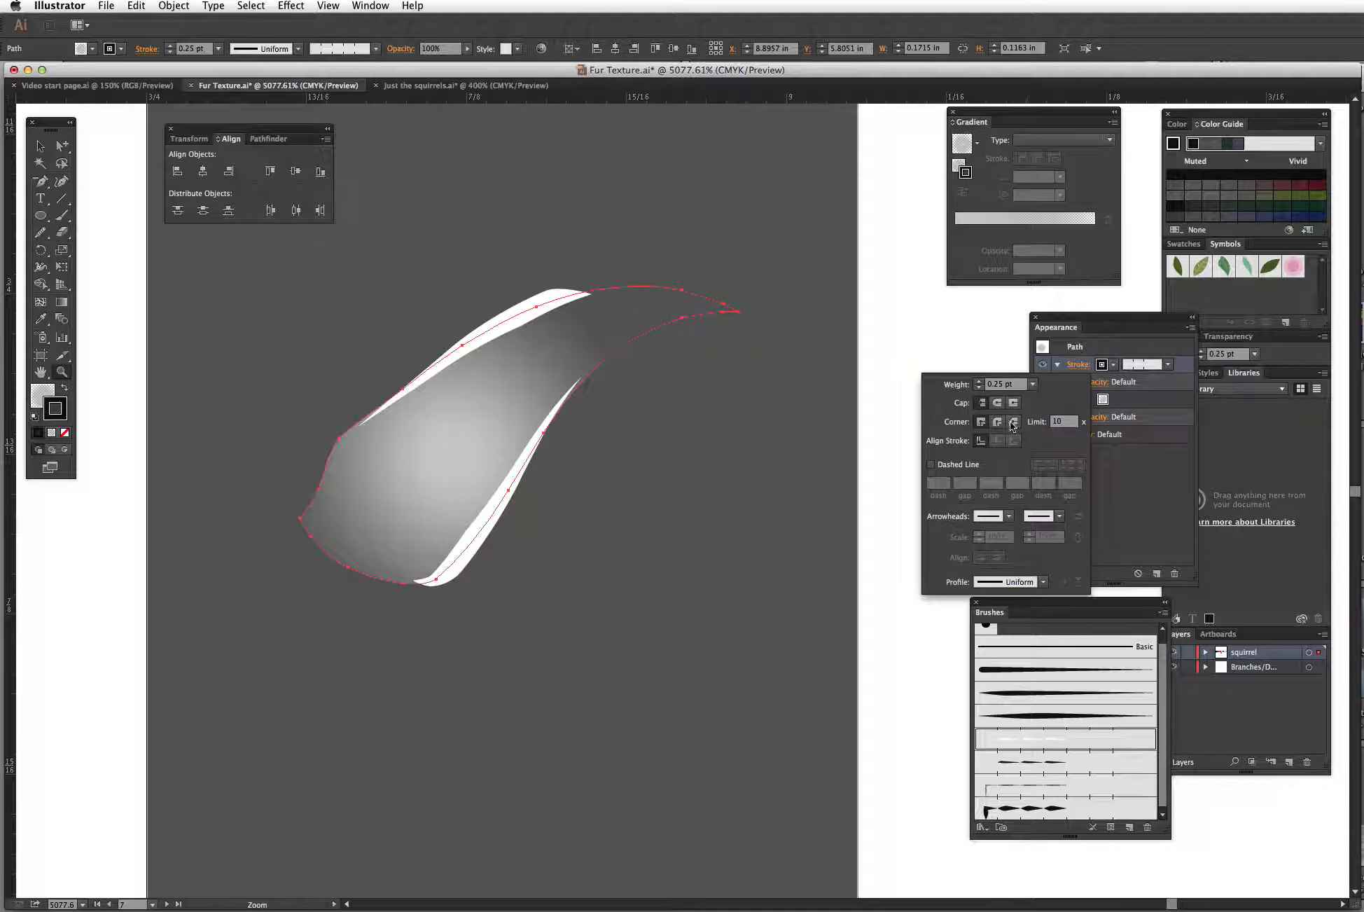
left_click(1032, 385)
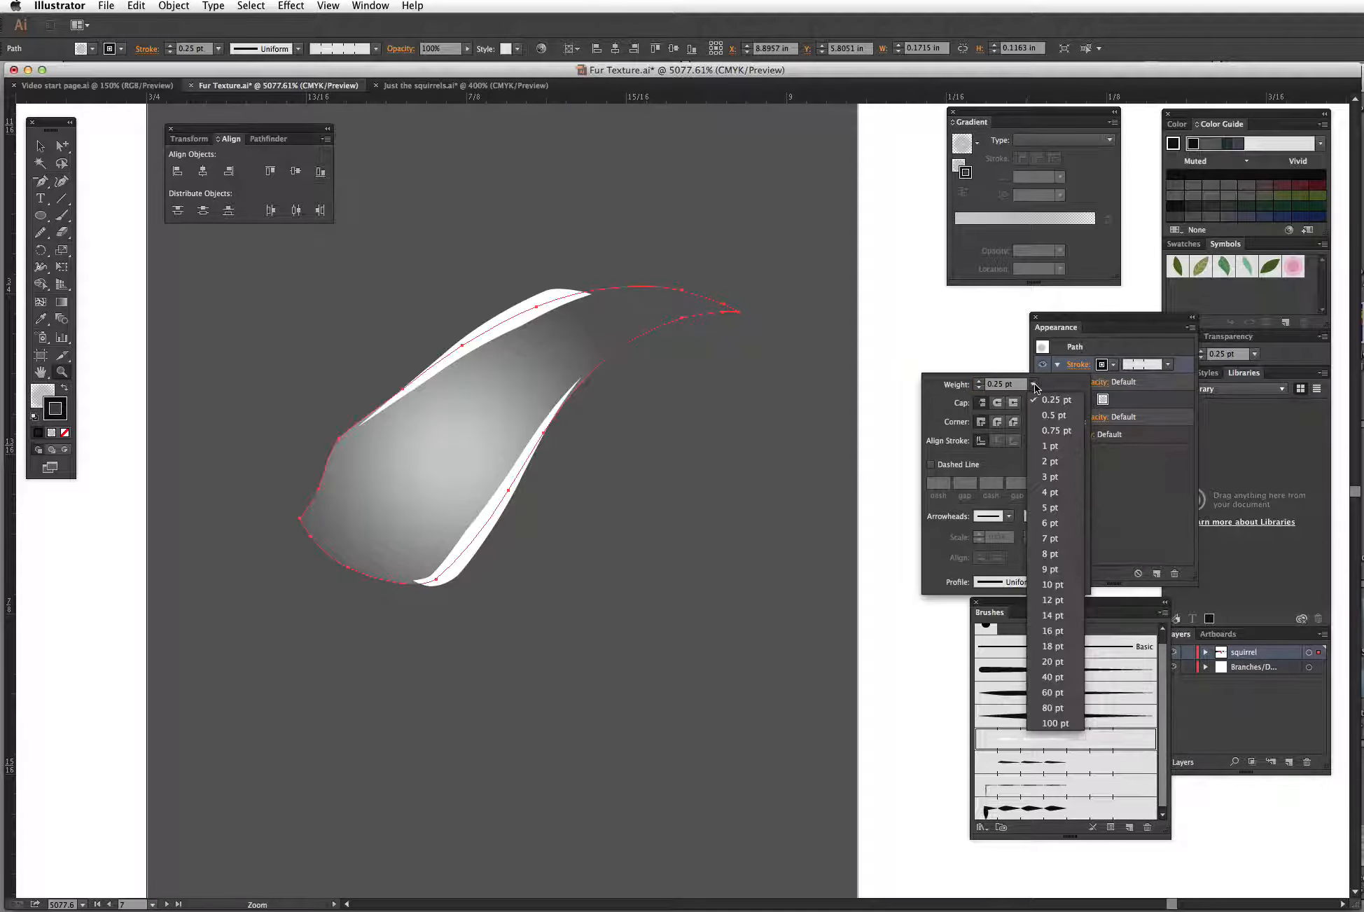
left_click(1048, 445)
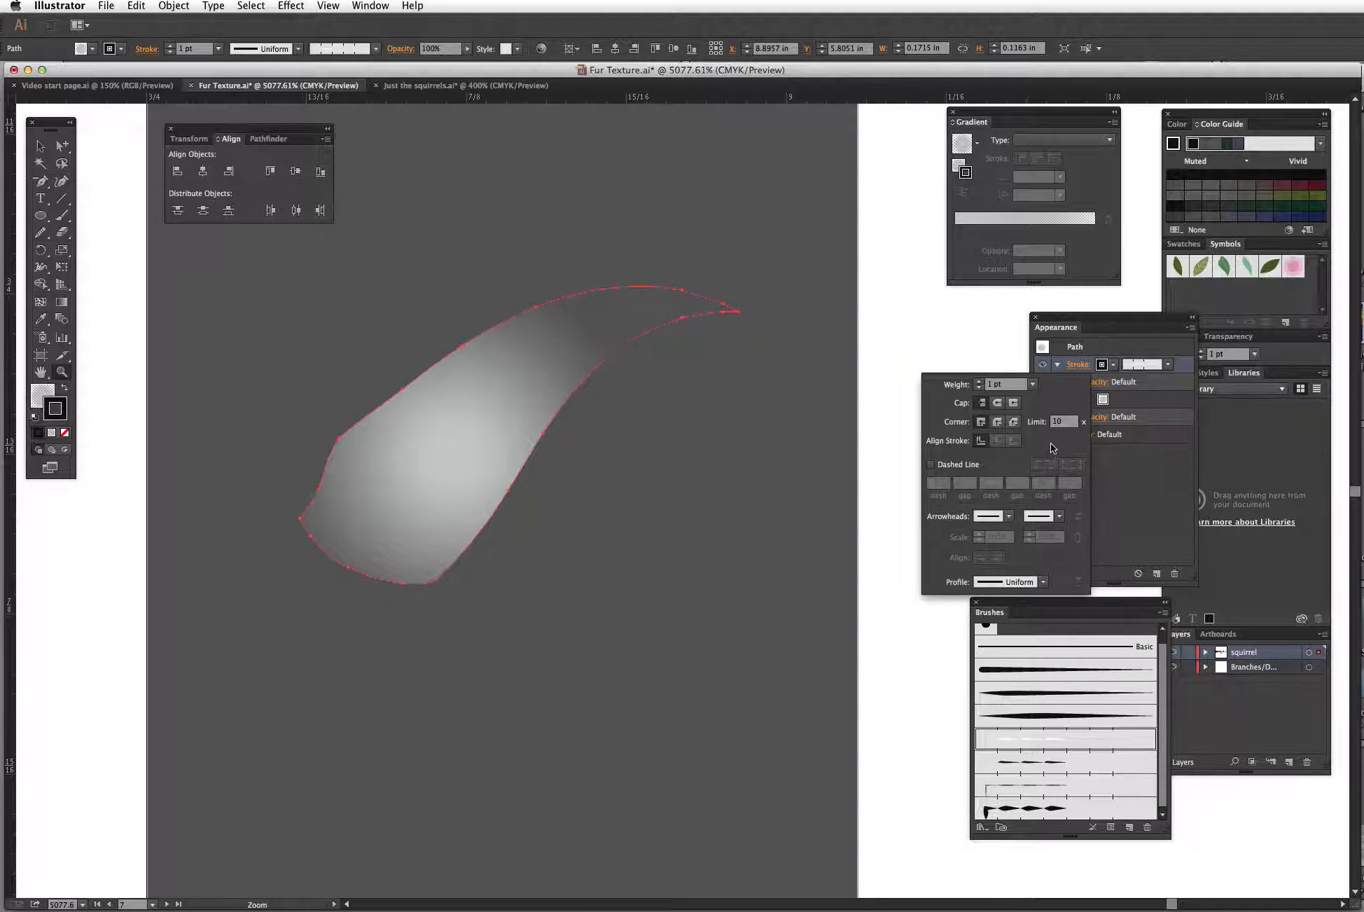
left_click(1032, 384)
left_click(1047, 402)
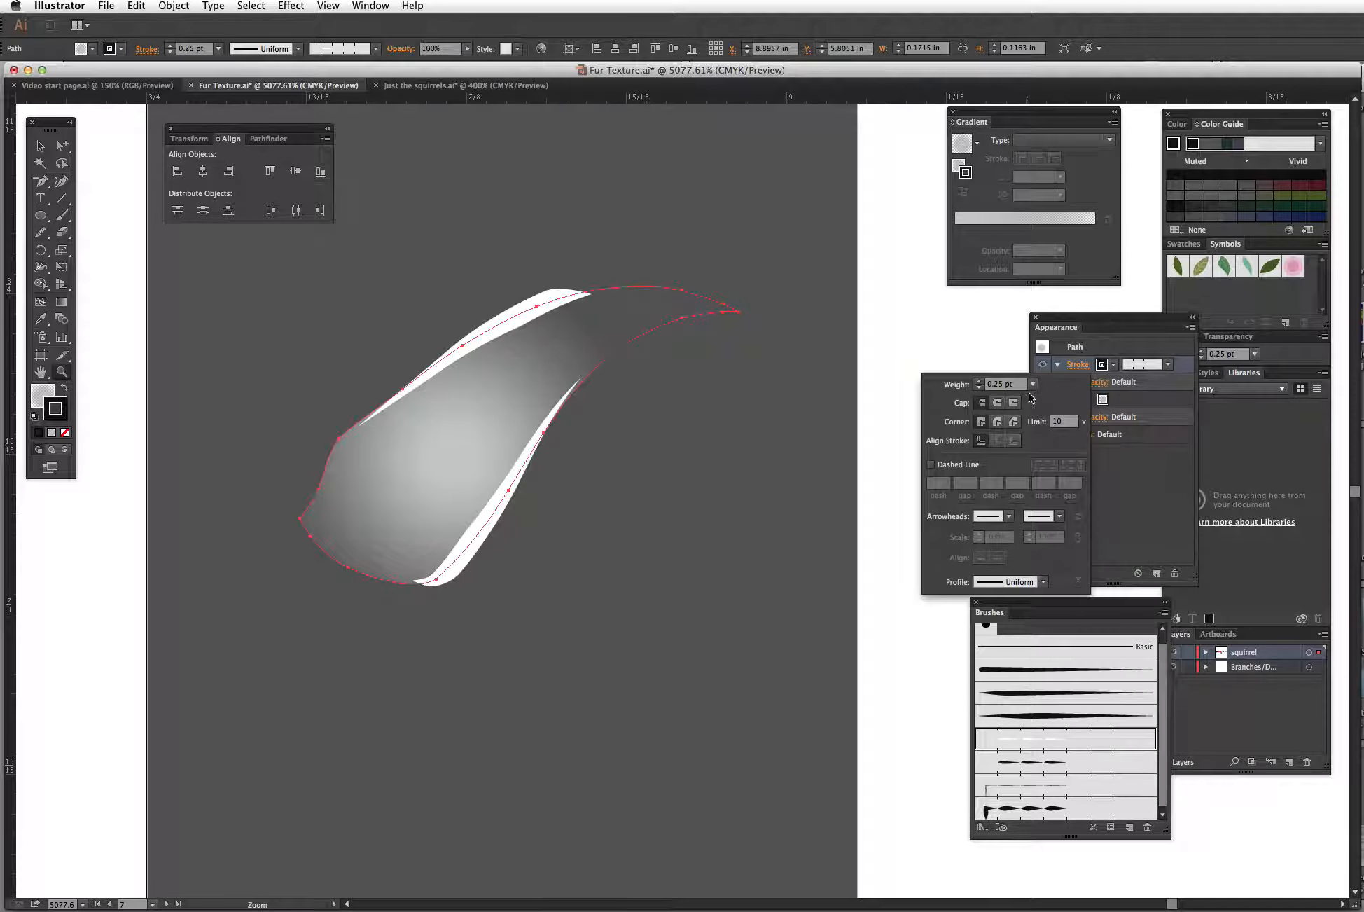
left_click(1032, 385)
left_click(1050, 414)
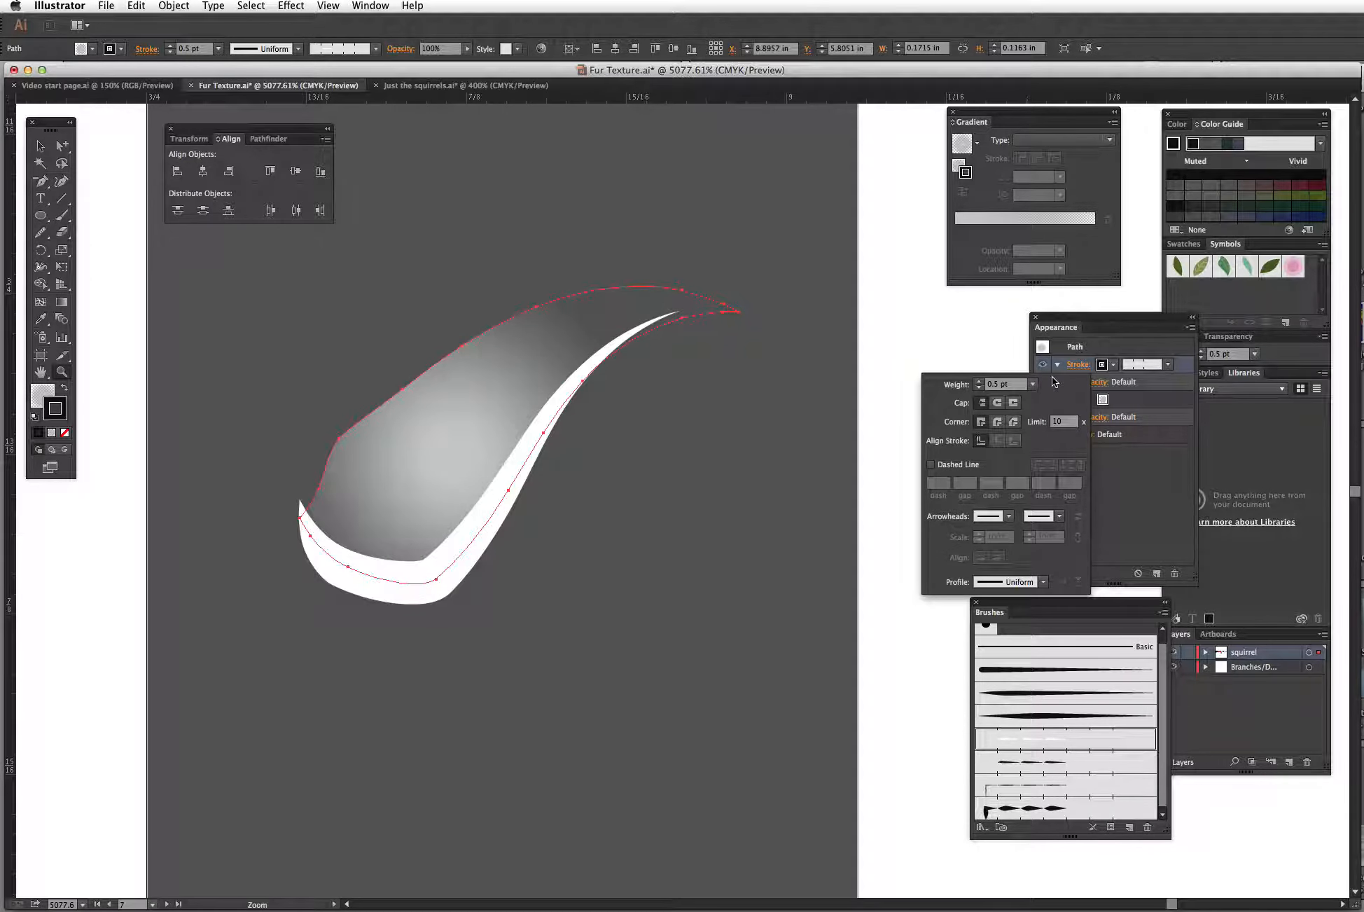
key("Escape")
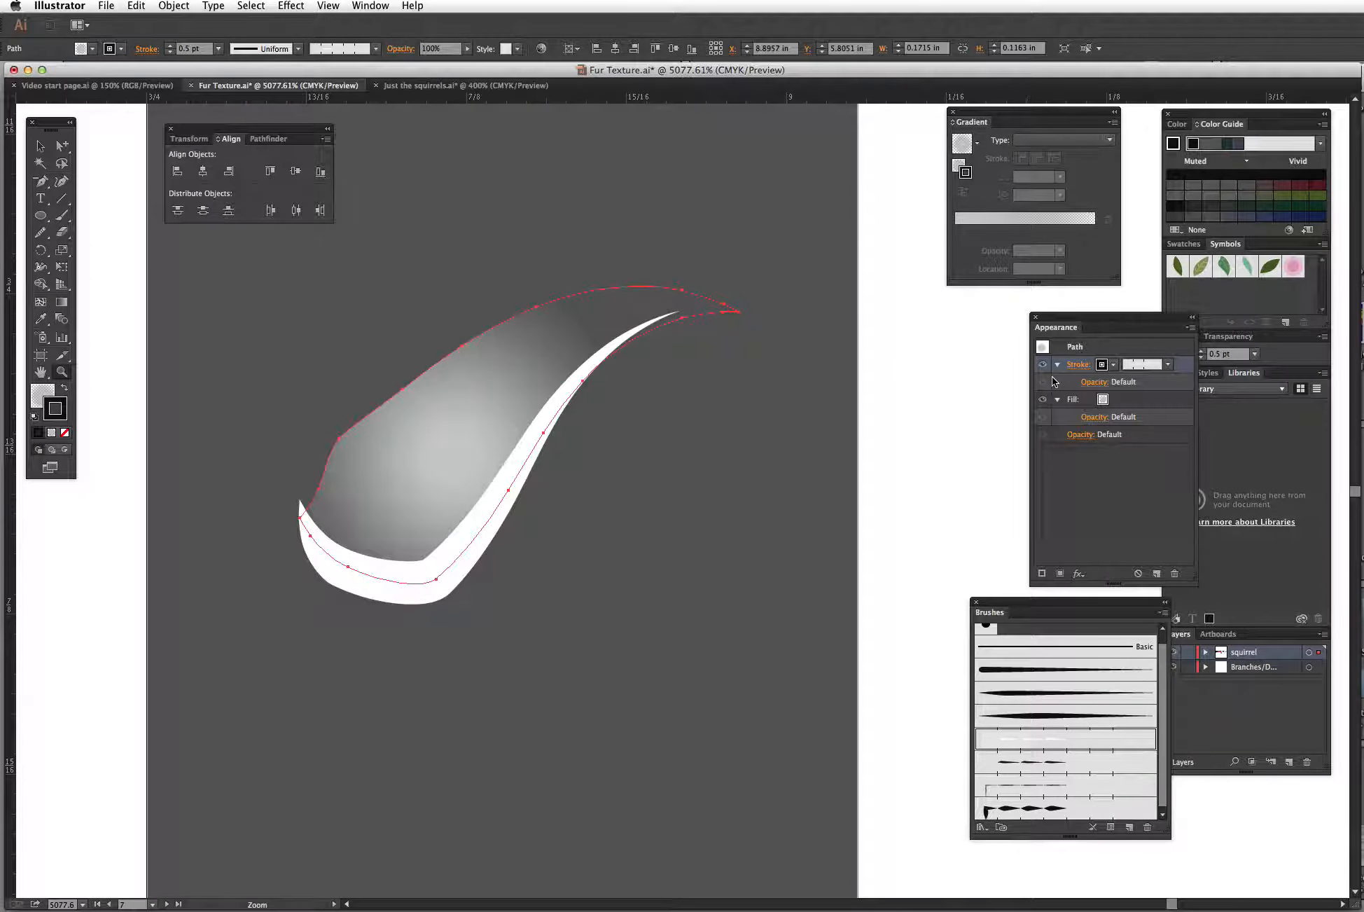
key("super+minus")
key("super+minus")
key("super+minus")
key("super+minus")
key("super+minus")
key("super+minus")
key("super+minus")
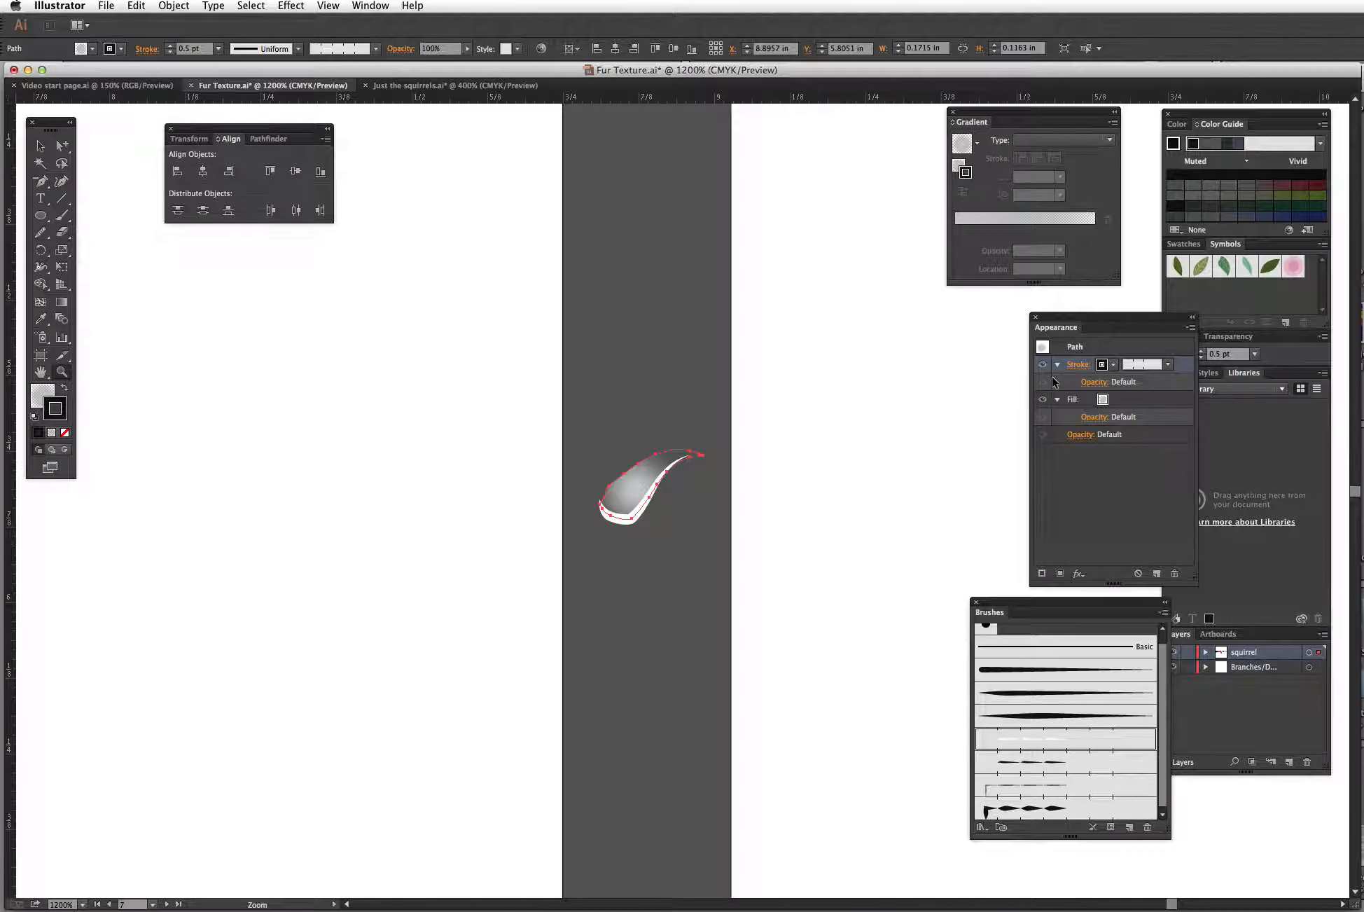
key("super+minus")
key("super+minus")
key("super+minus")
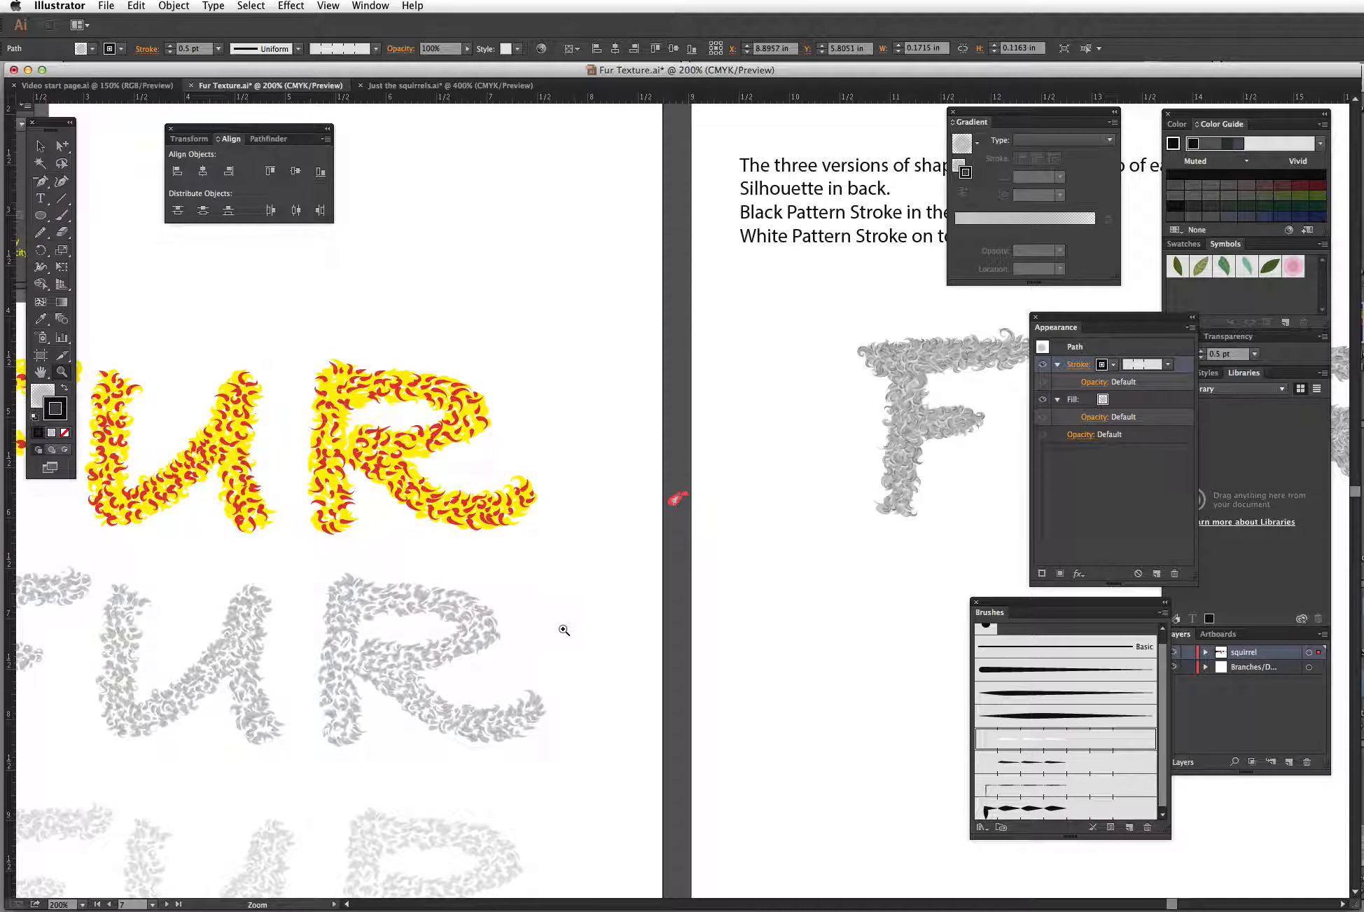
Step: Inspect the gradient fills of the middle gray fur lettering's hair shapes with the Gradient tool, zooming in closely
left_click_drag(529, 659, 852, 453)
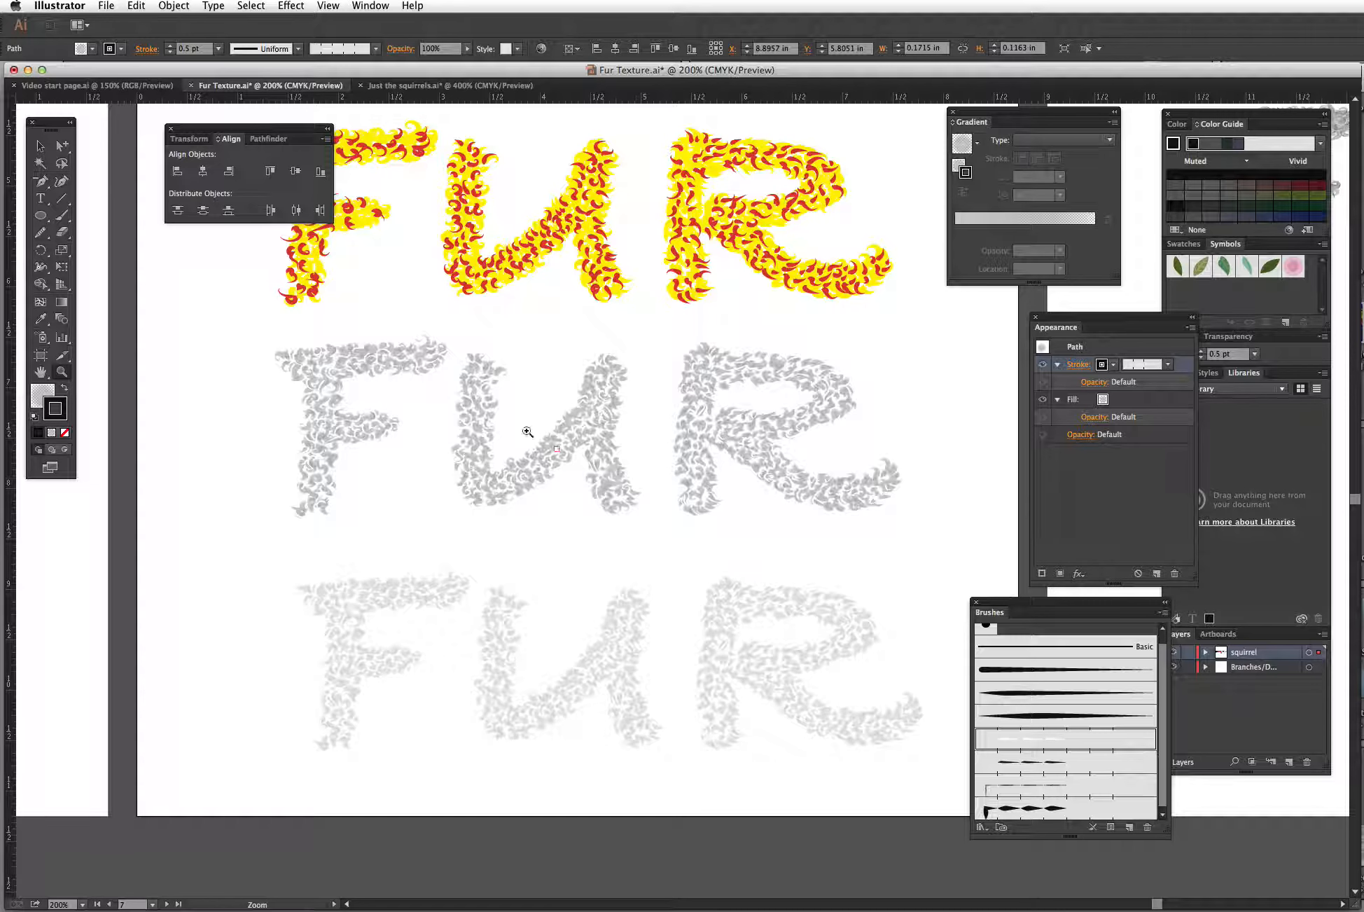
left_click(40, 146)
left_click_drag(255, 329, 940, 526)
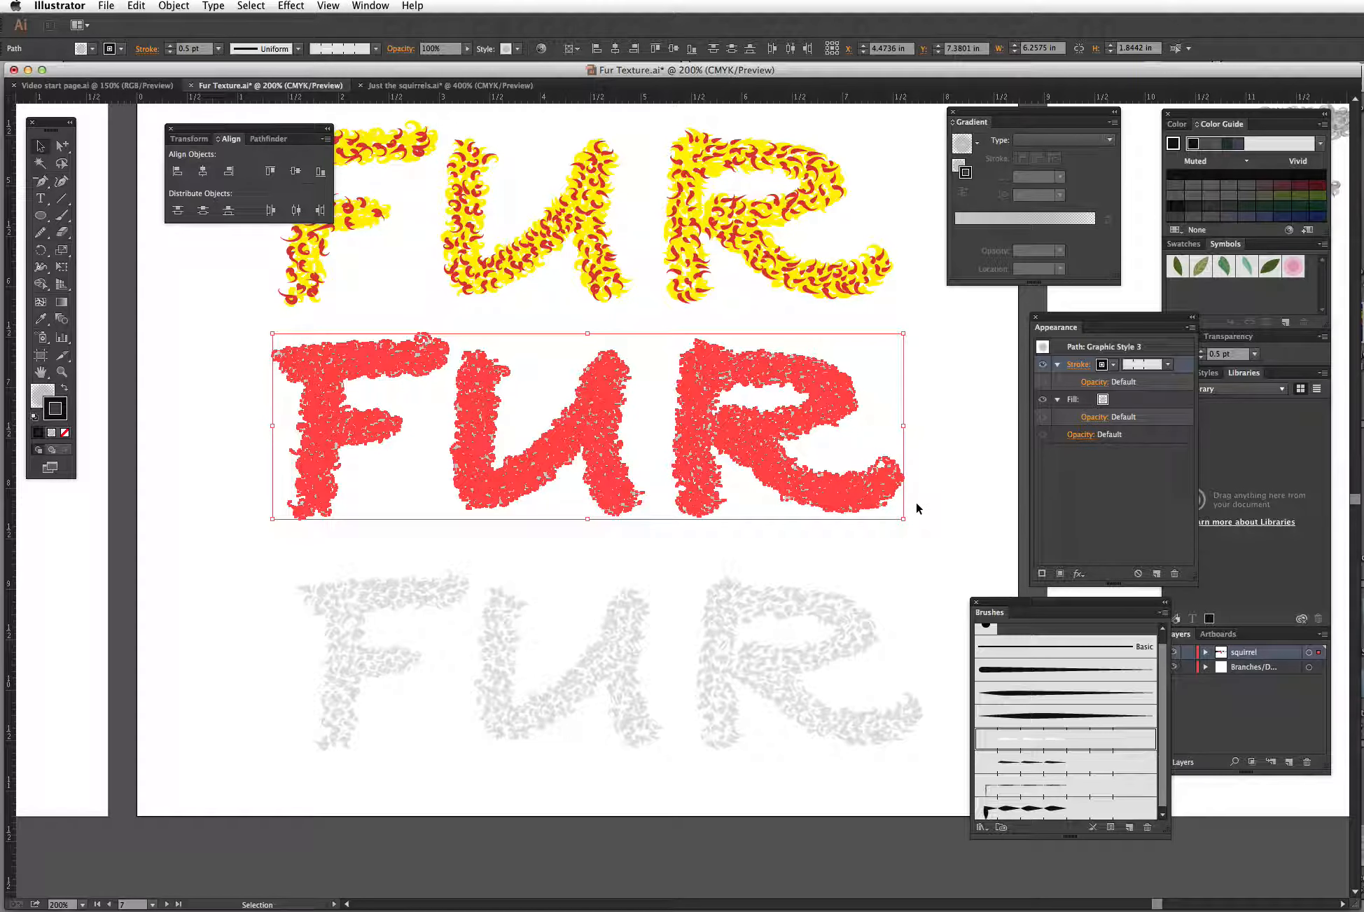
key("super+h")
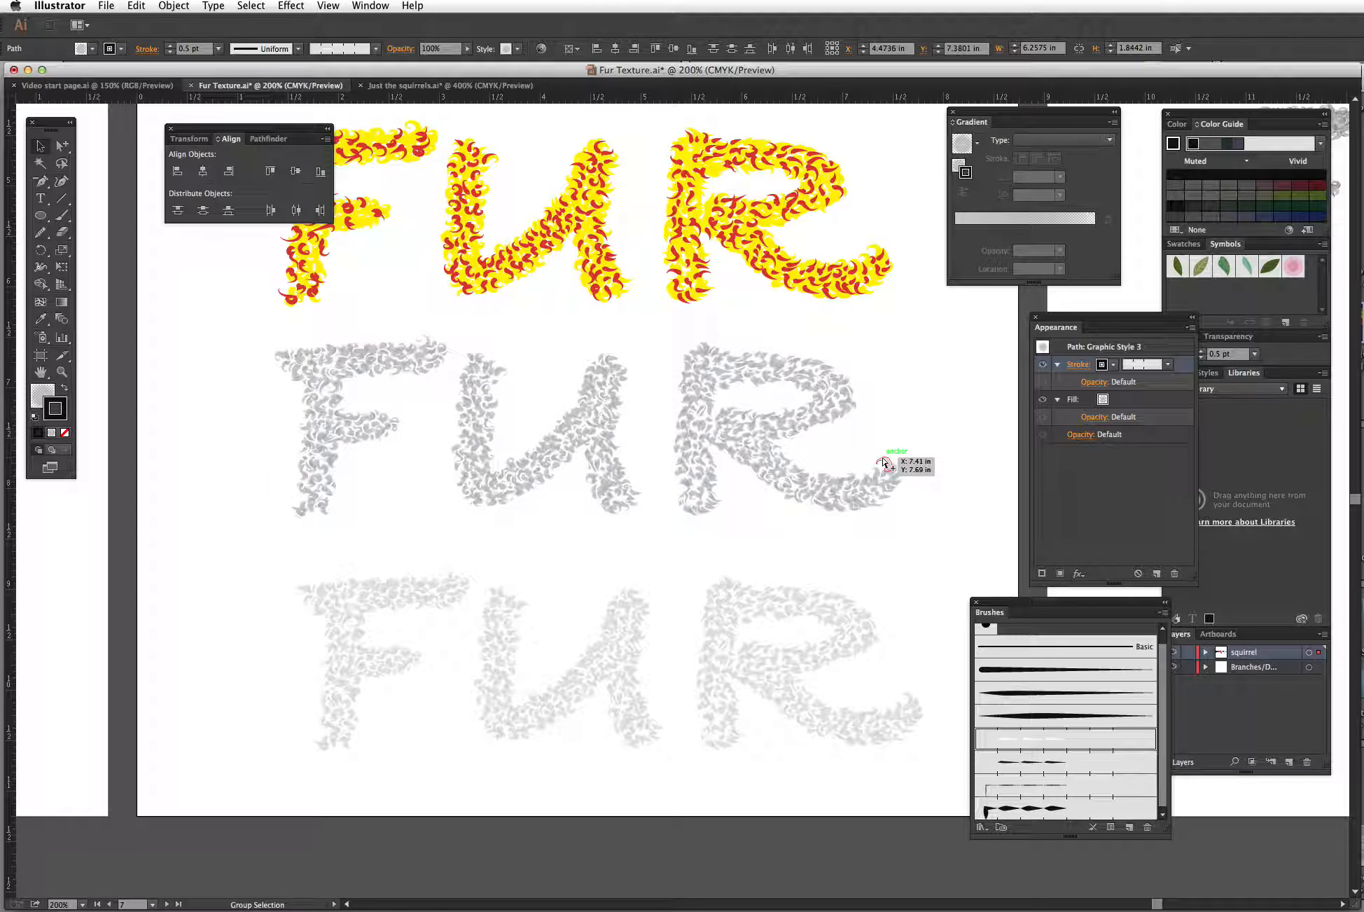
key("v")
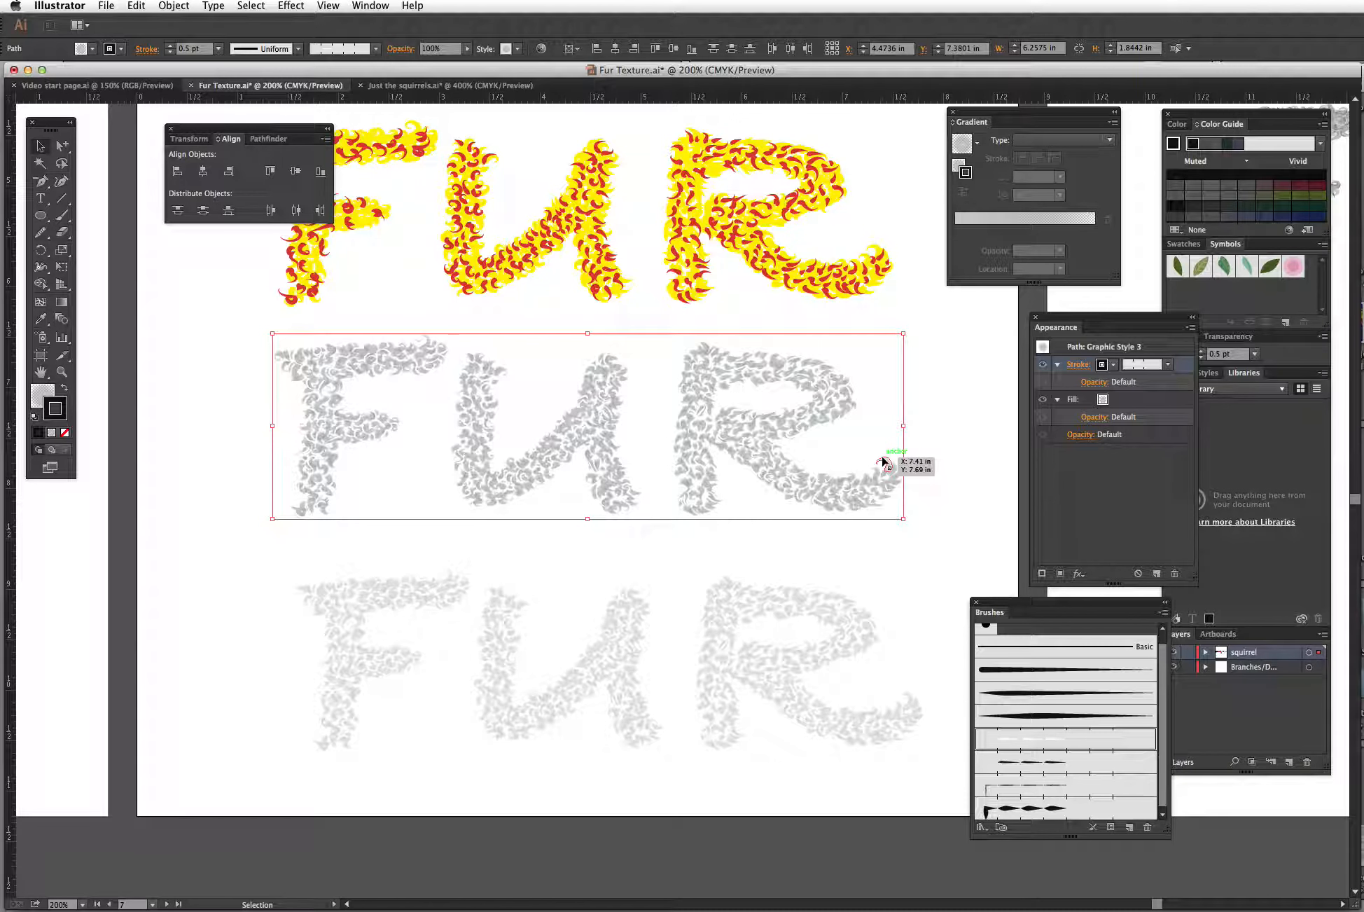
key("g")
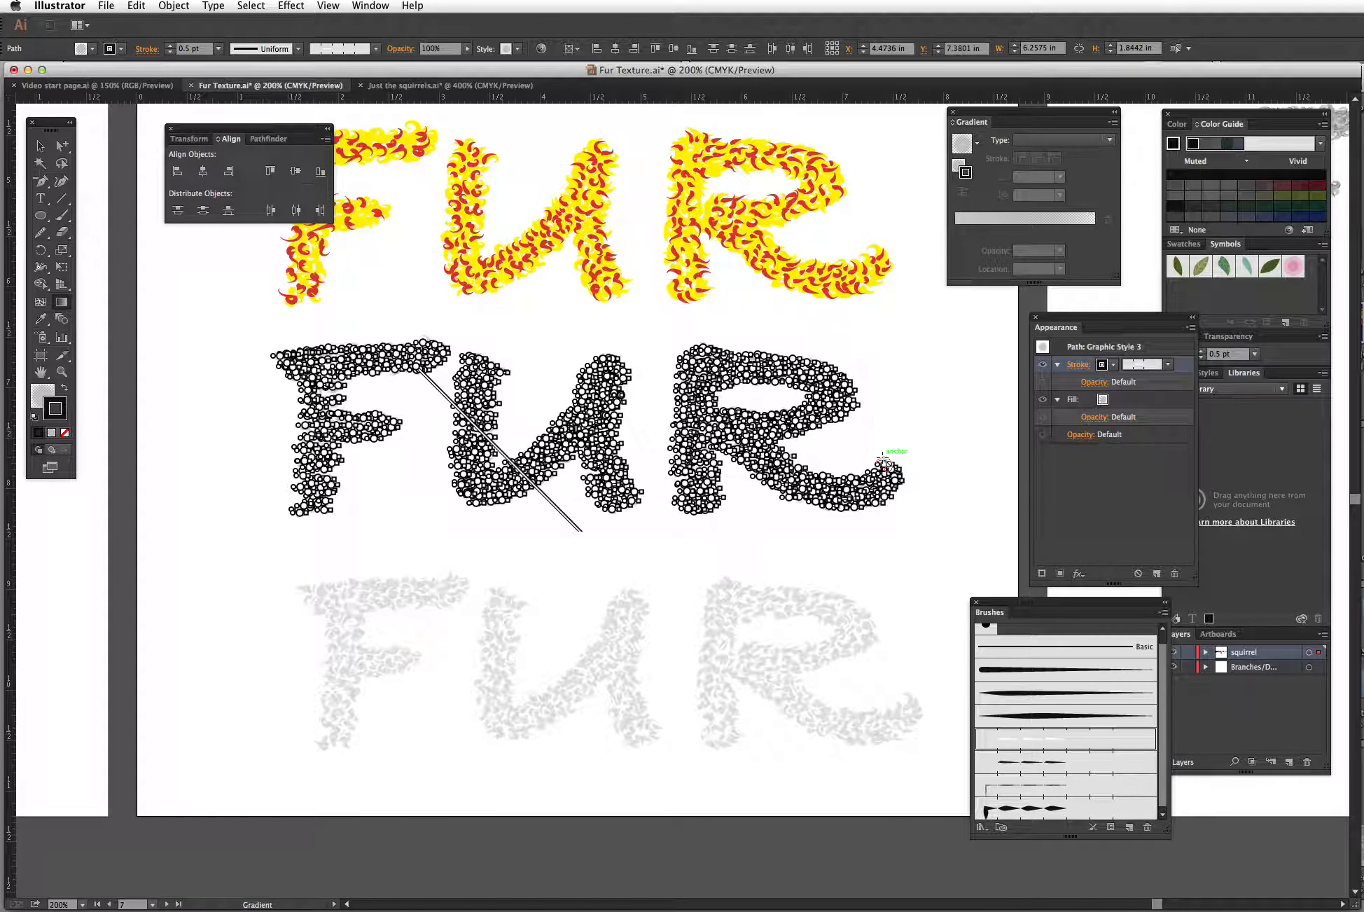
left_click(62, 372)
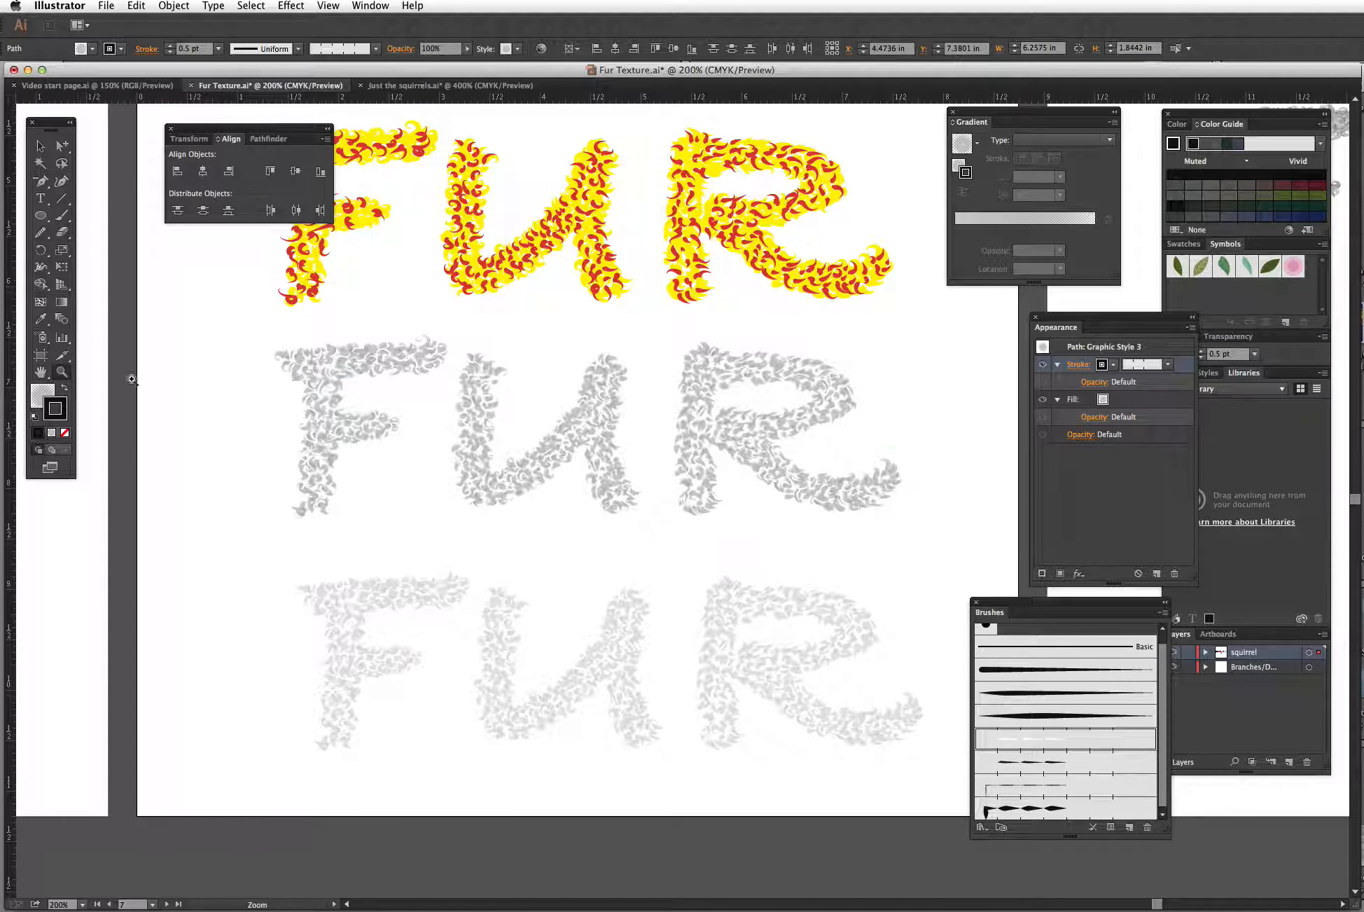
left_click_drag(580, 346, 761, 456)
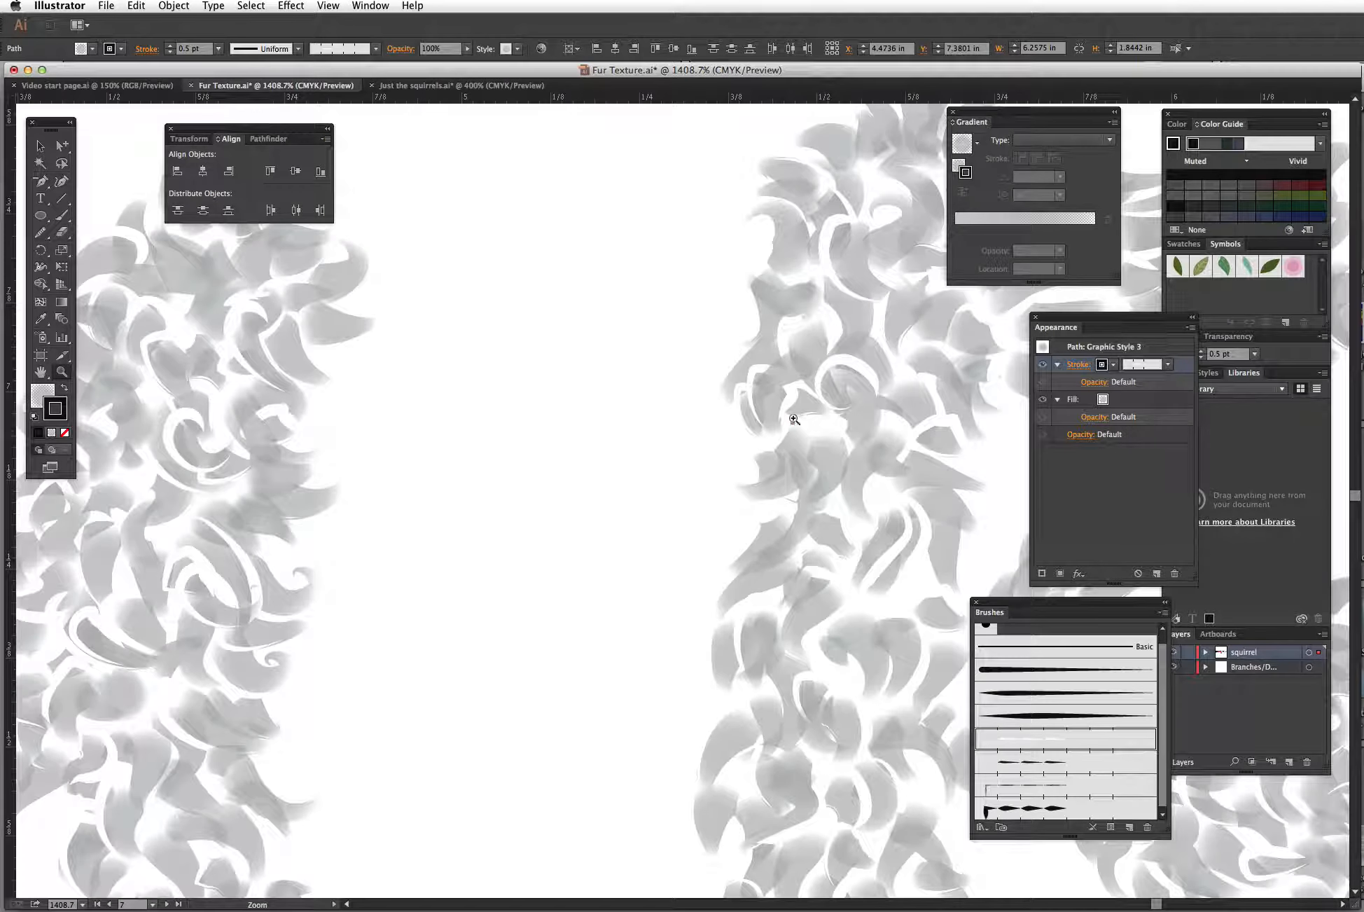
key("g")
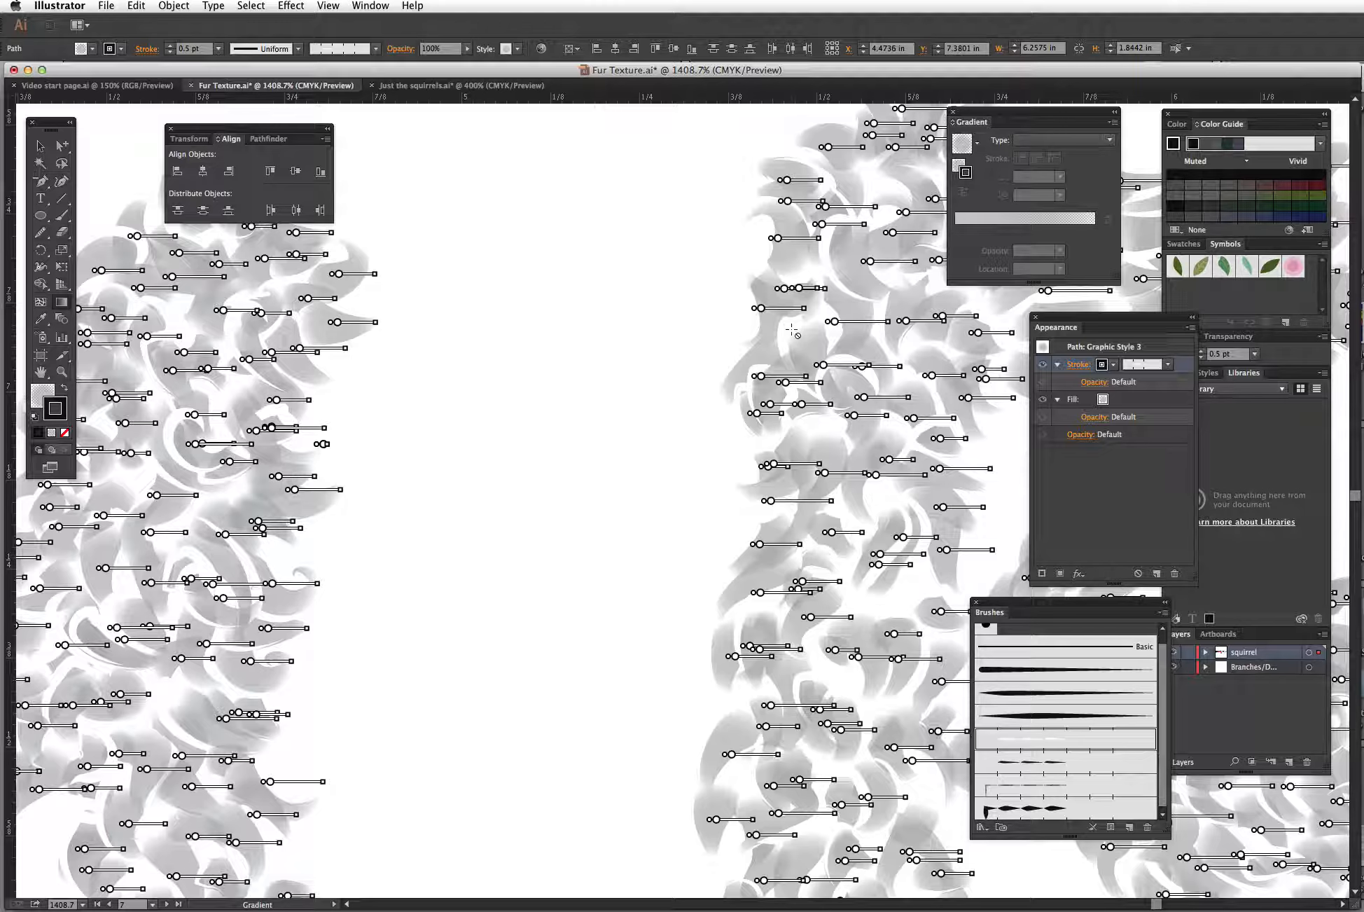
key("v")
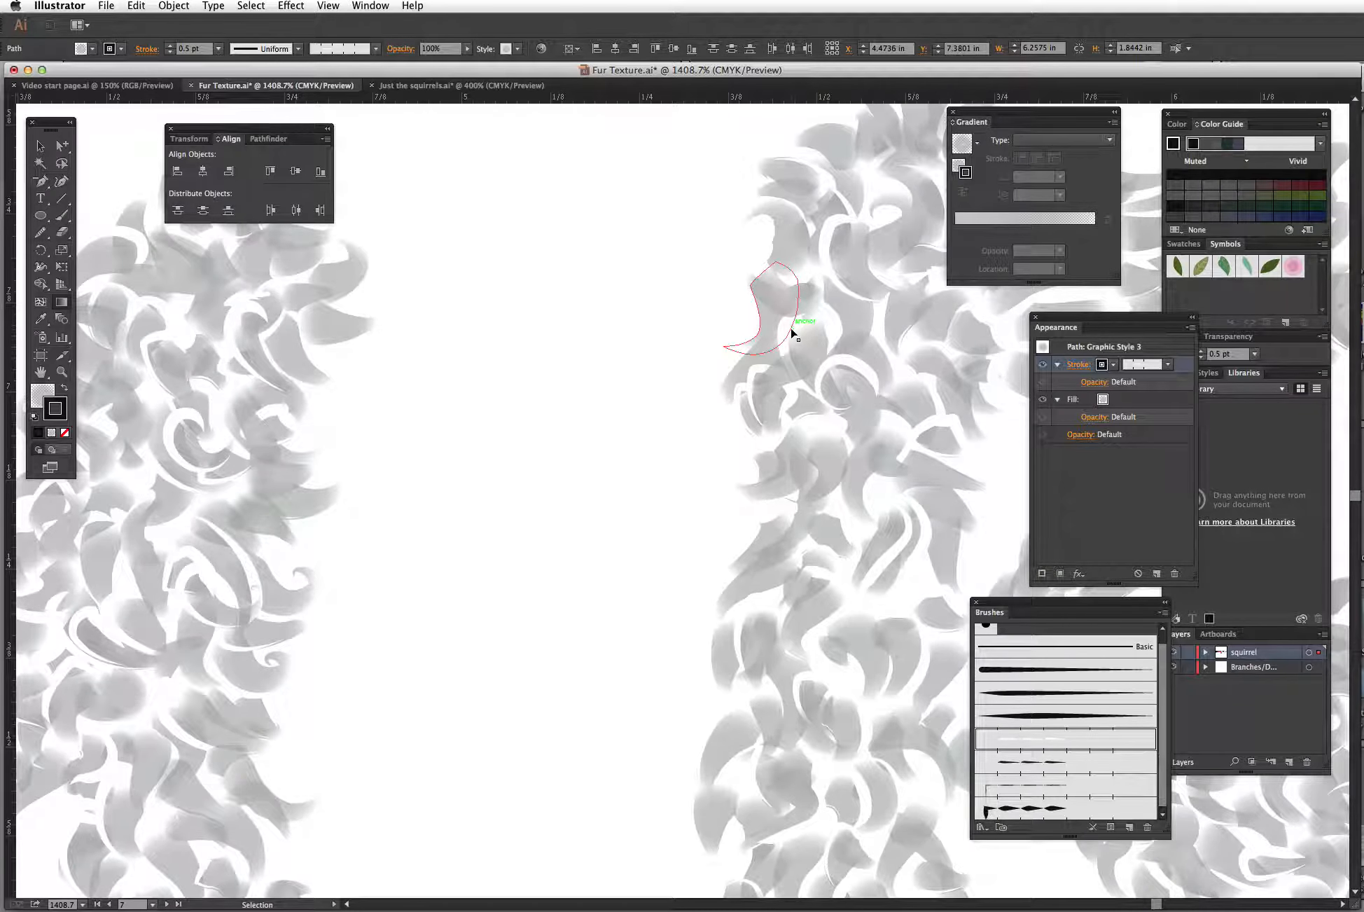
key("super+minus")
key("super+minus")
key("super+minus")
key("super+minus")
key("super+minus")
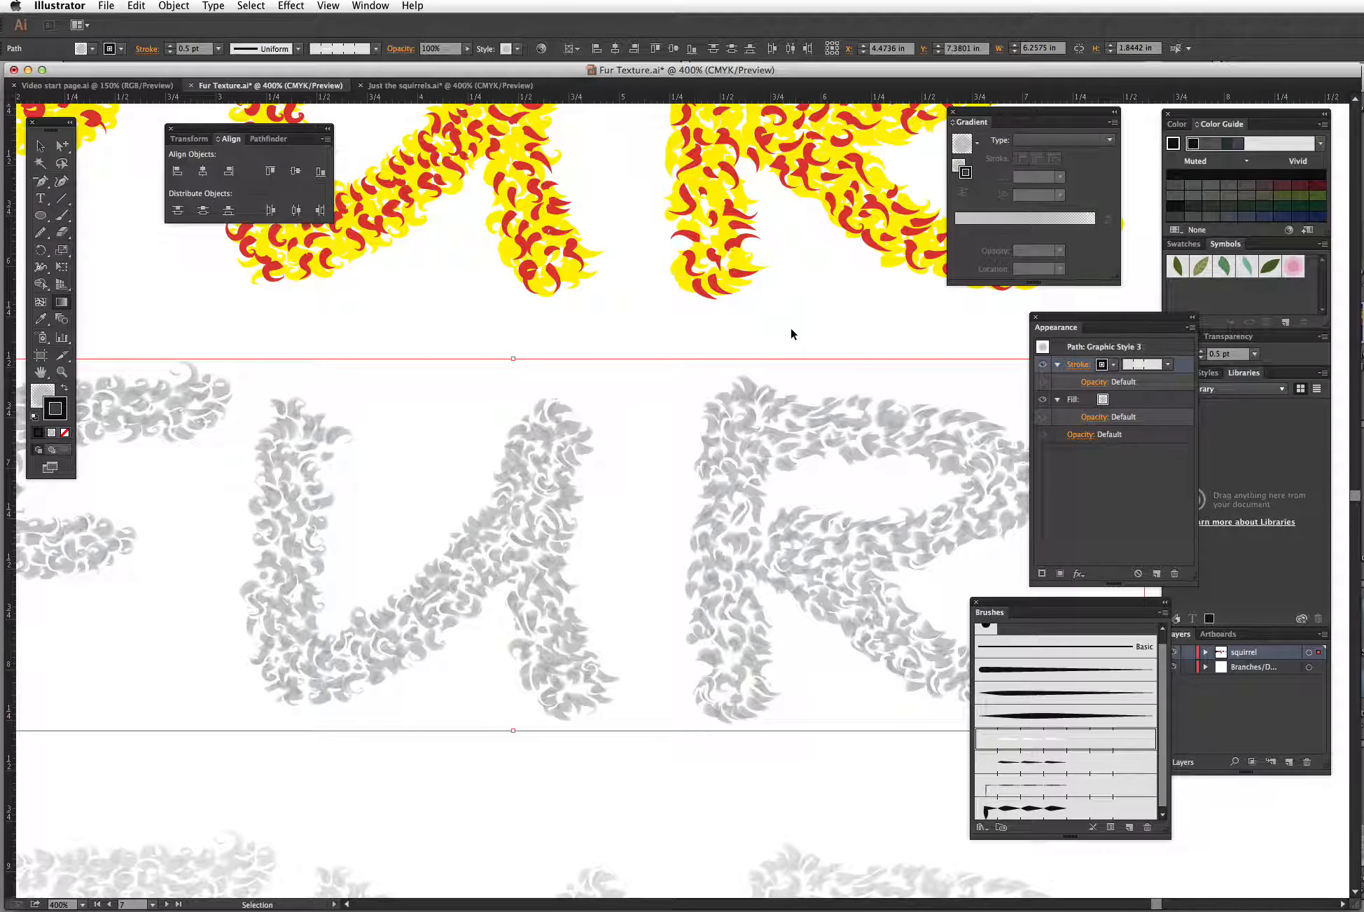
key("super+minus")
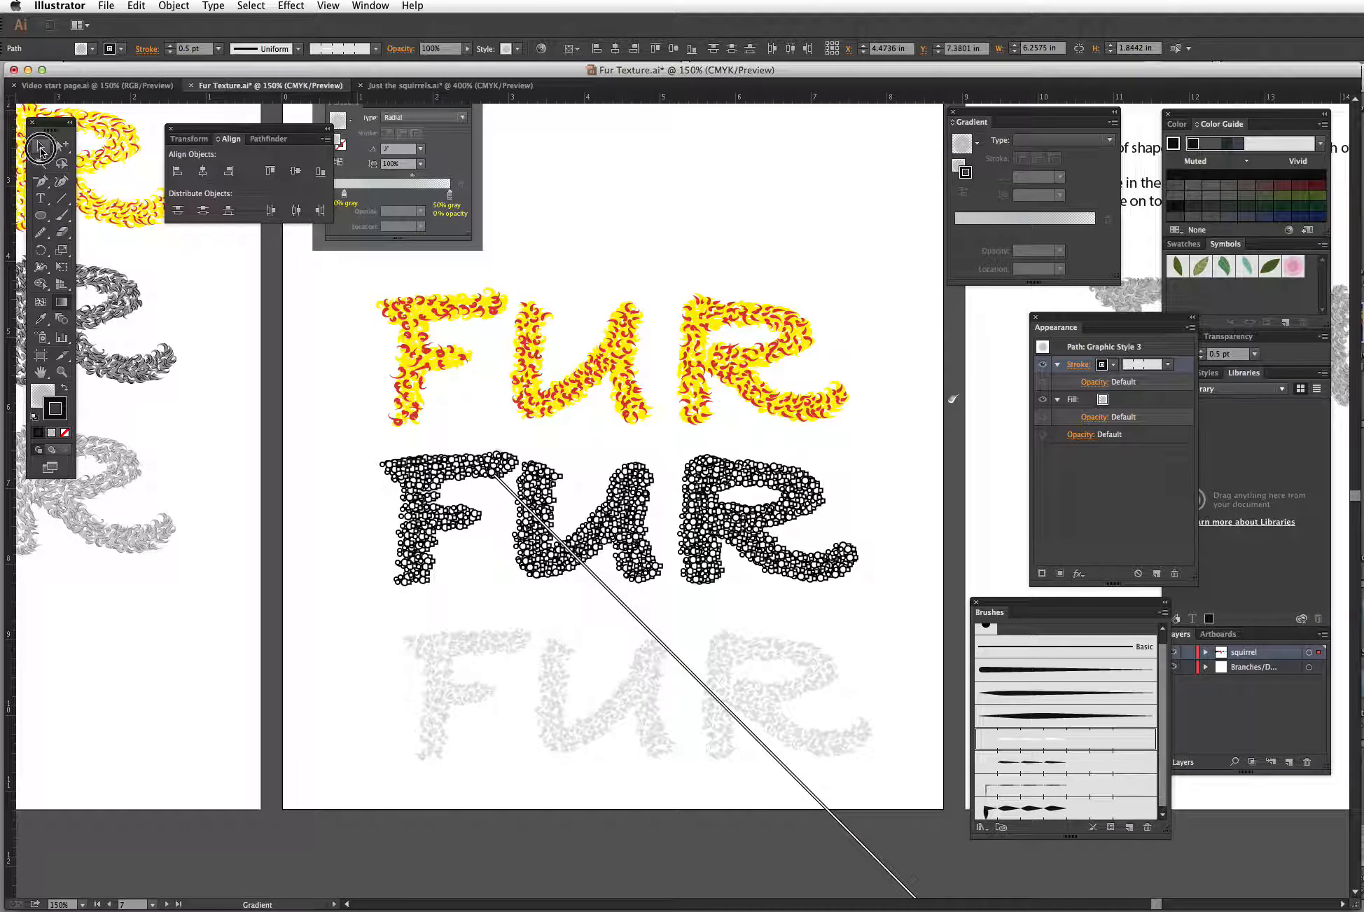
Step: Examine the bottom 50% opacity fur lettering group and the stacked three-layer fur lettering on the next artboard up close
left_click(40, 146)
left_click(711, 621)
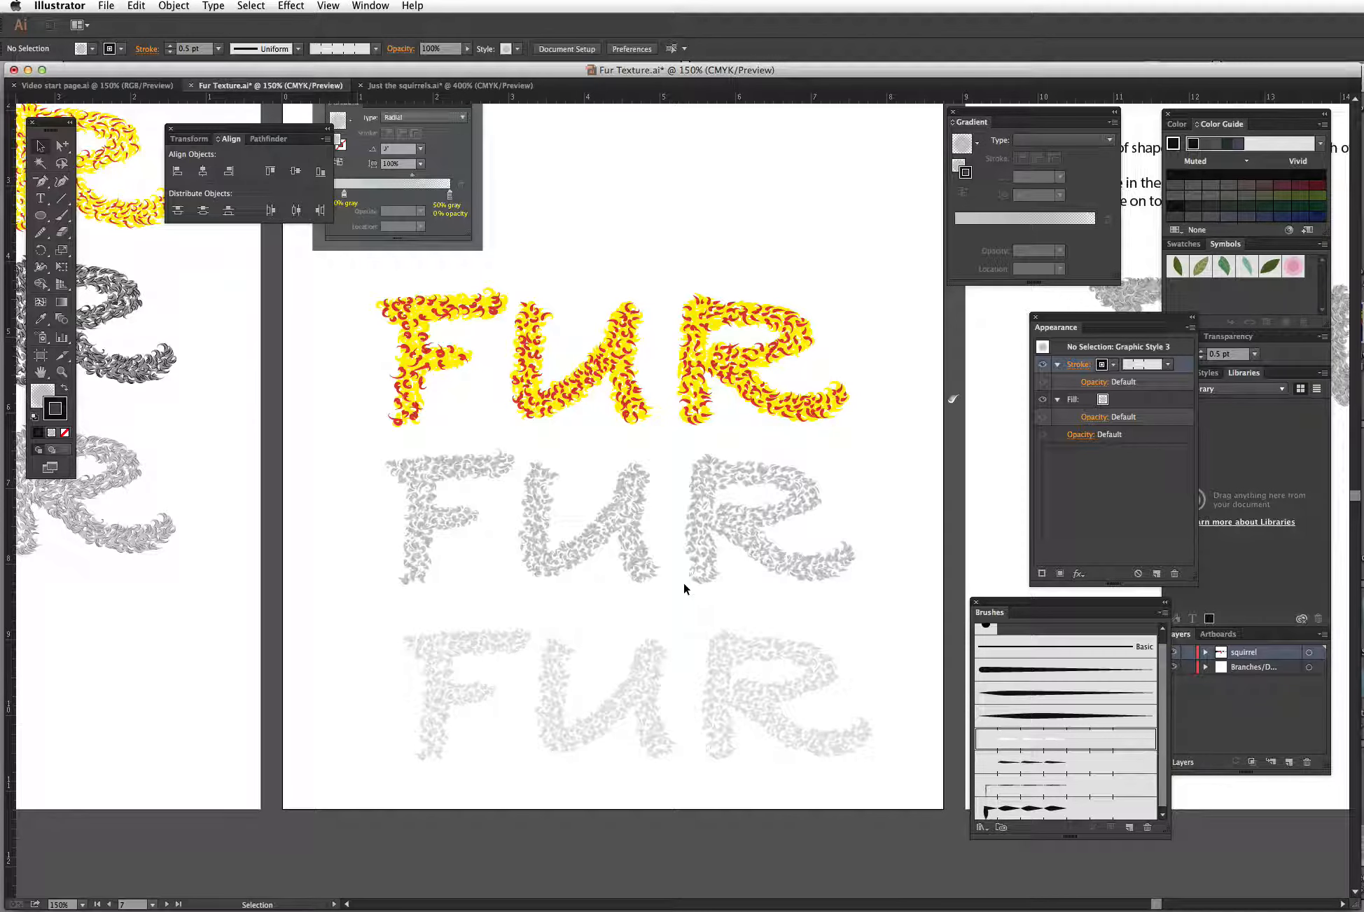
left_click(798, 657)
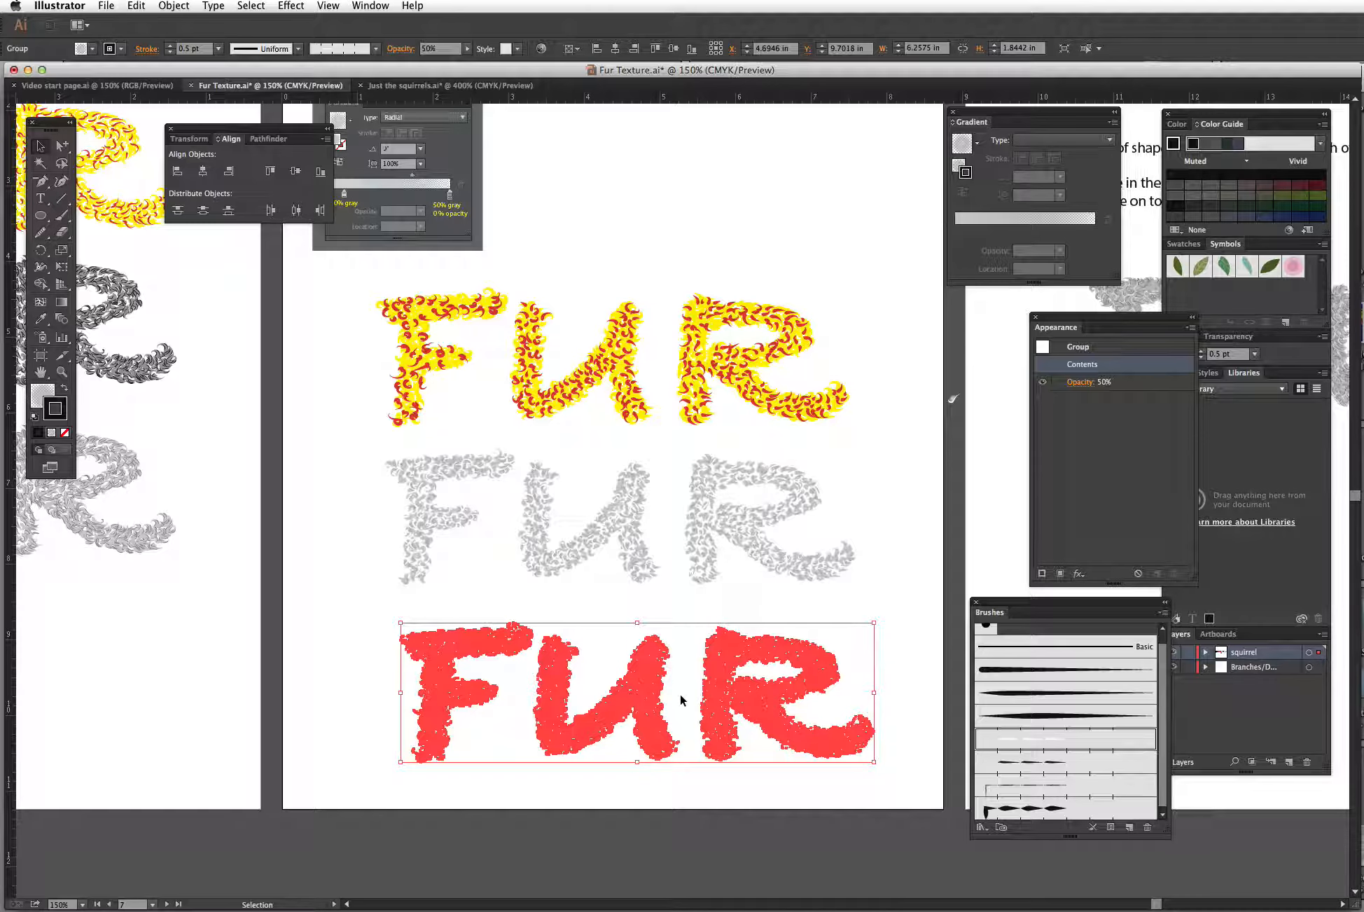
key("z")
left_click_drag(712, 644, 679, 599)
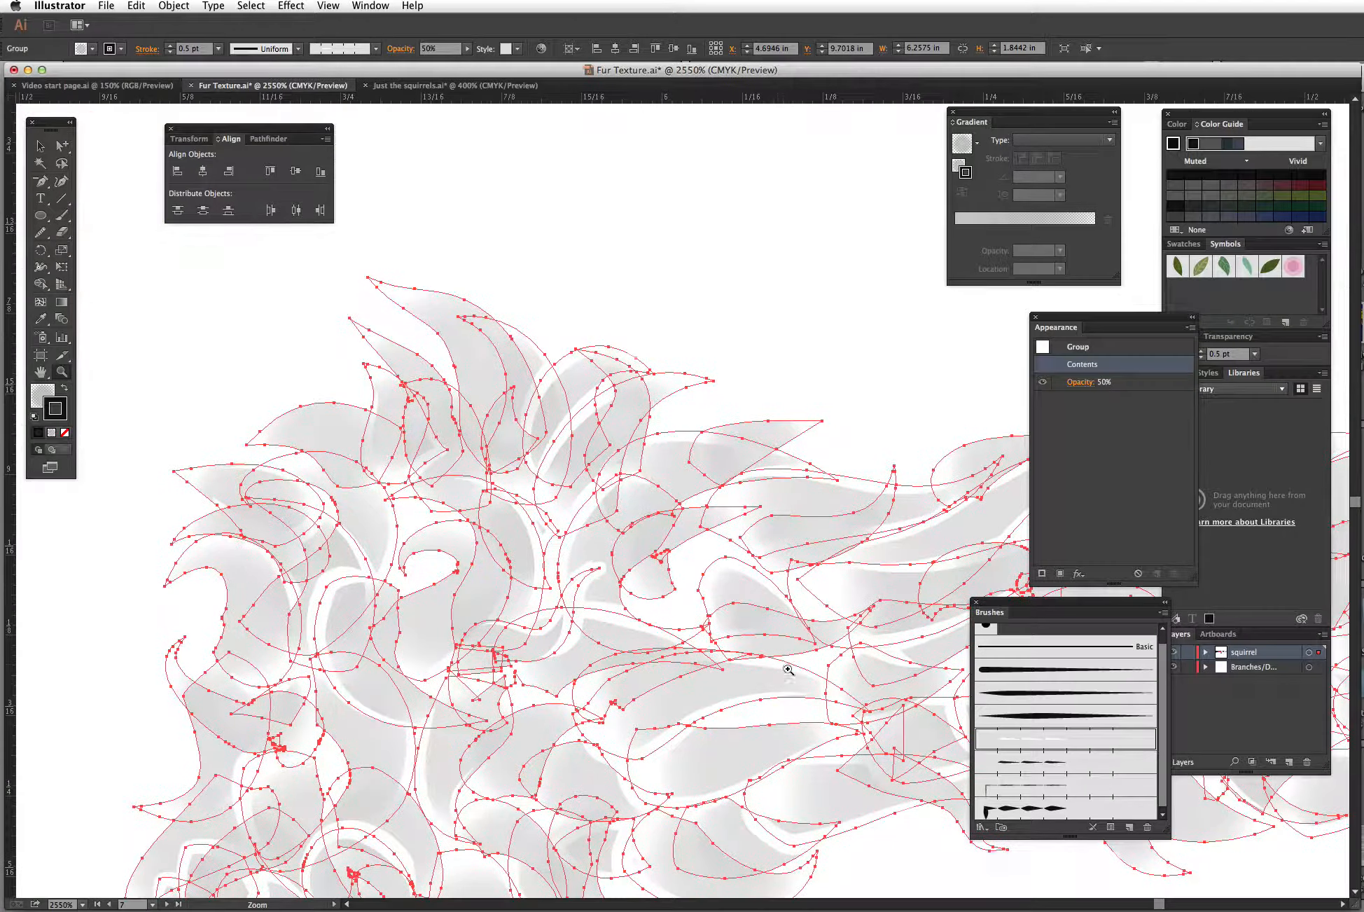
left_click(770, 575, "alt")
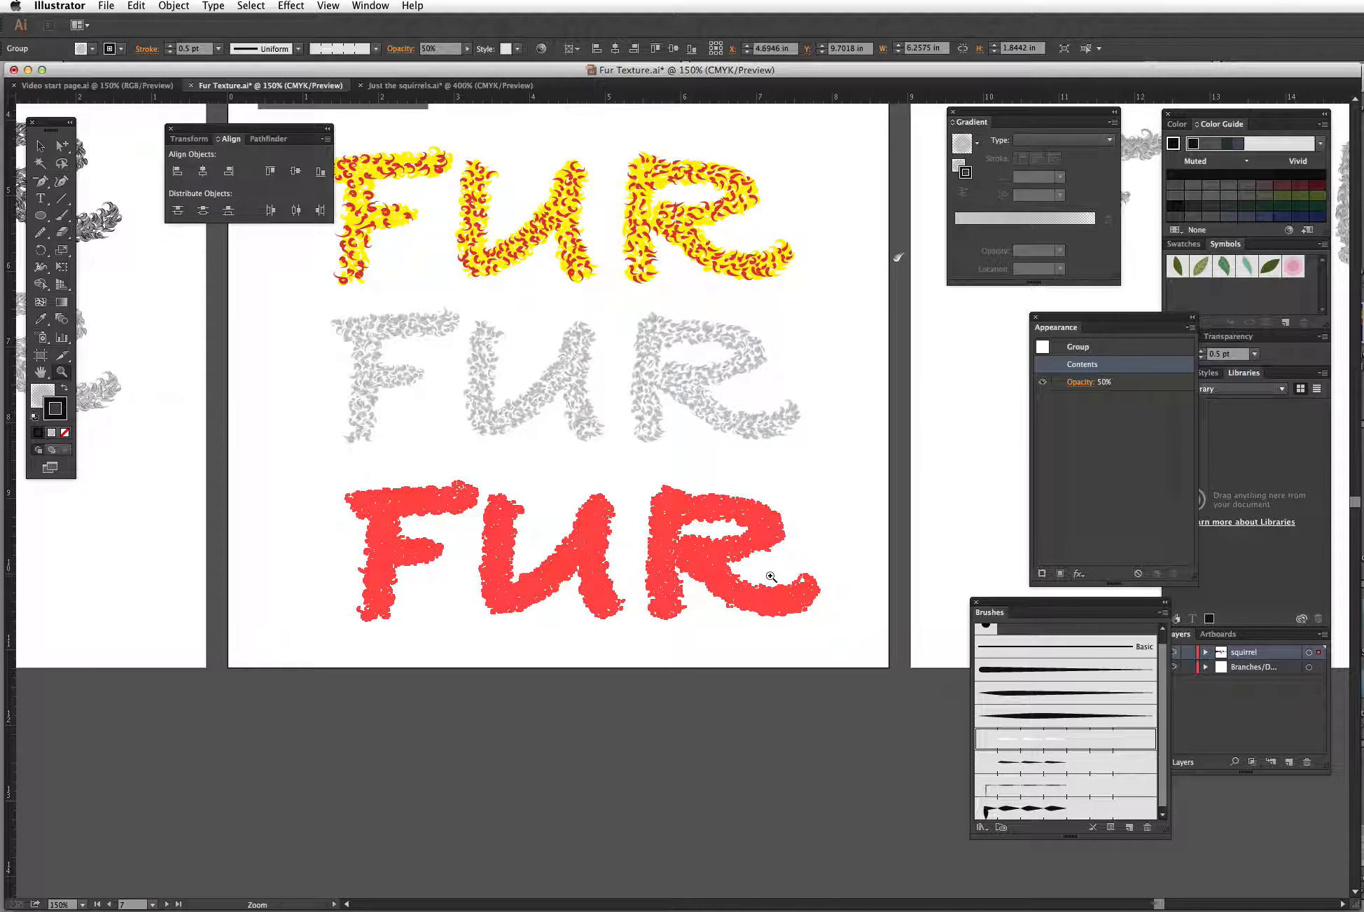
key("v")
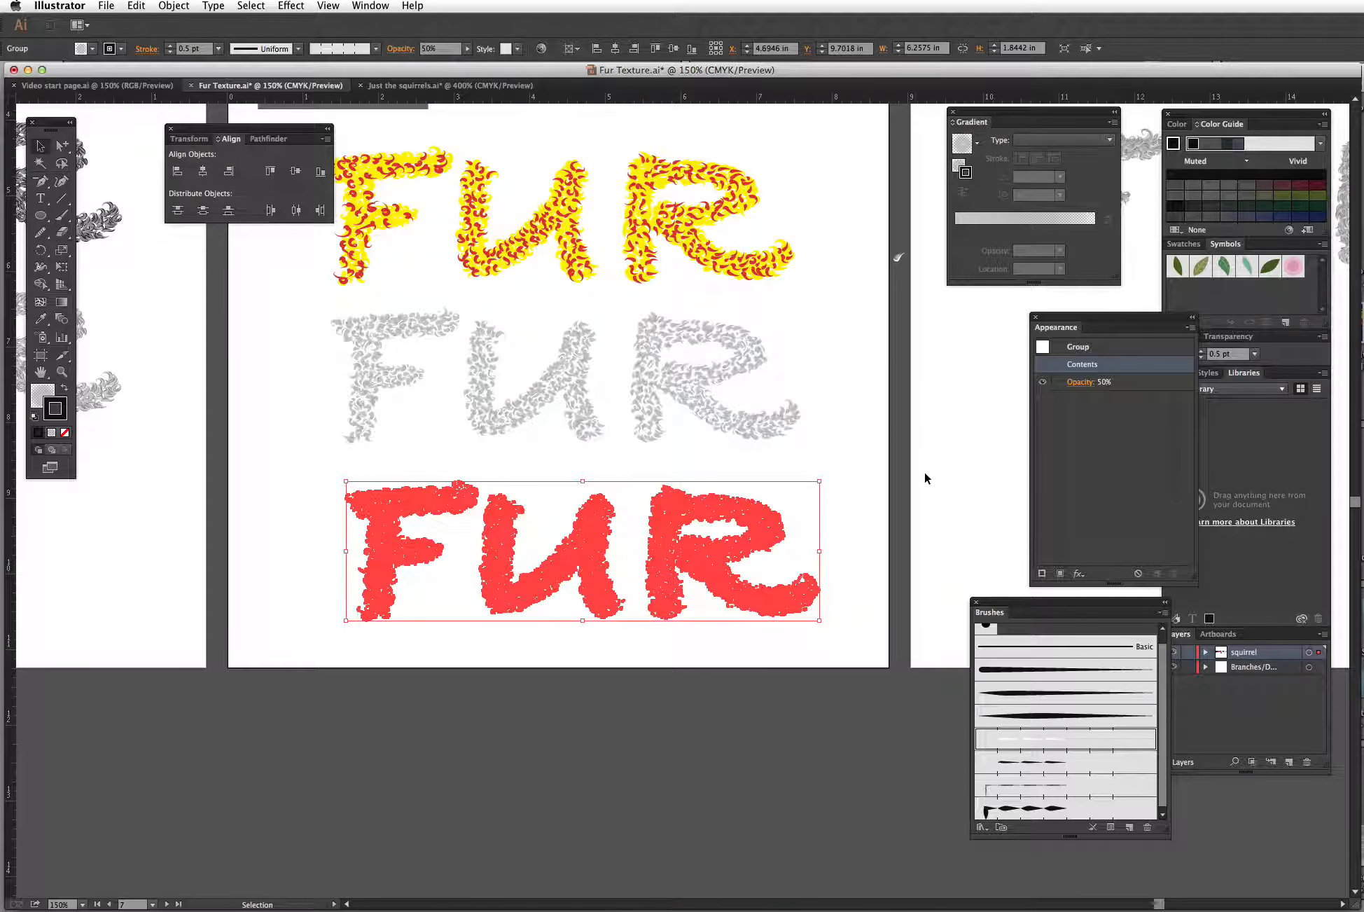
left_click(924, 470)
left_click_drag(957, 474, 365, 722)
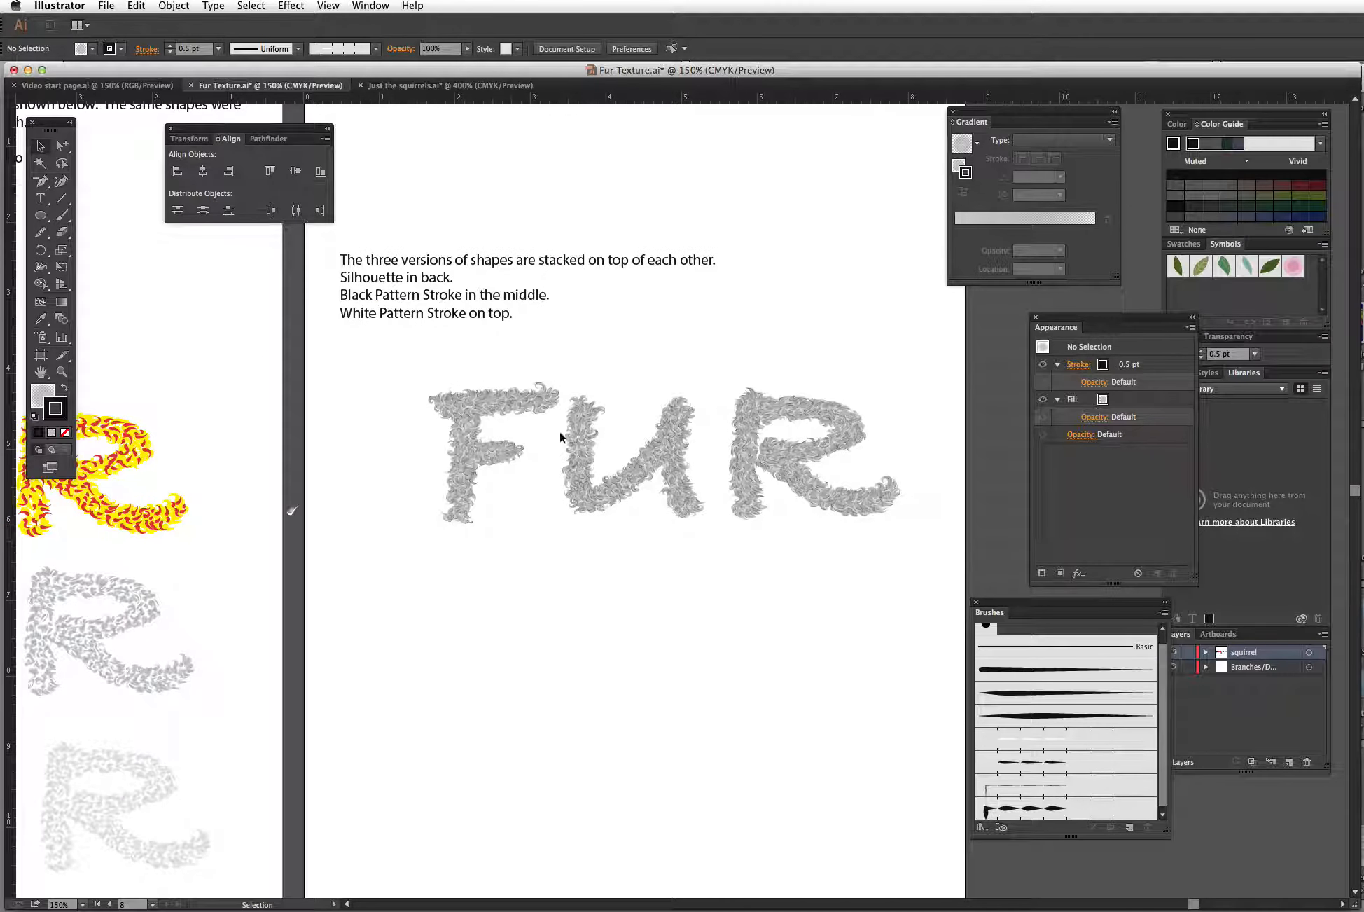
key("z")
mouse_move(704, 376)
left_mouse_down()
mouse_move(881, 472)
mouse_move(923, 547)
left_mouse_up()
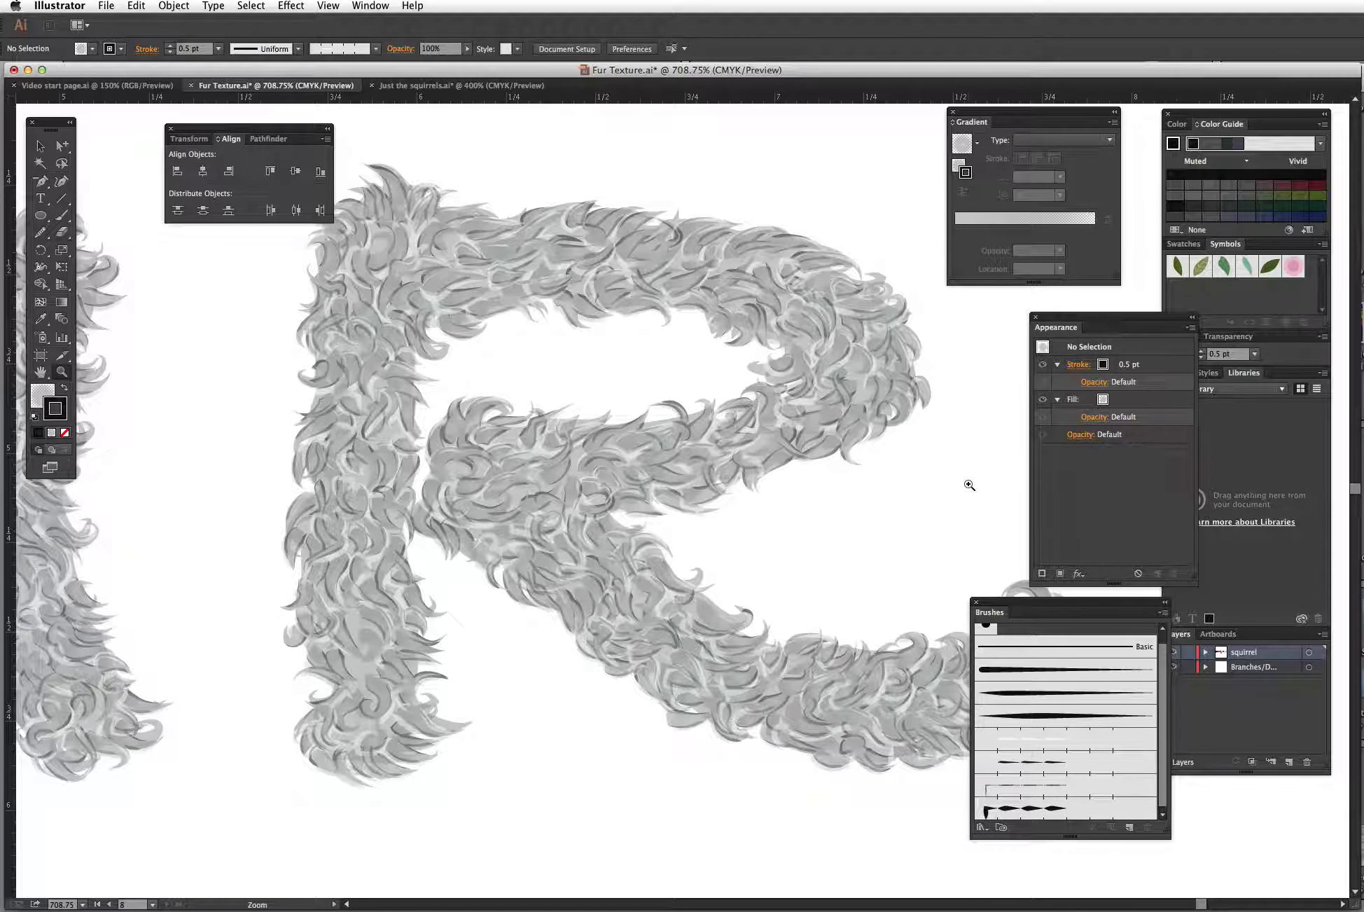
key("super+minus")
key("super+minus")
key("super+minus")
key("super+minus")
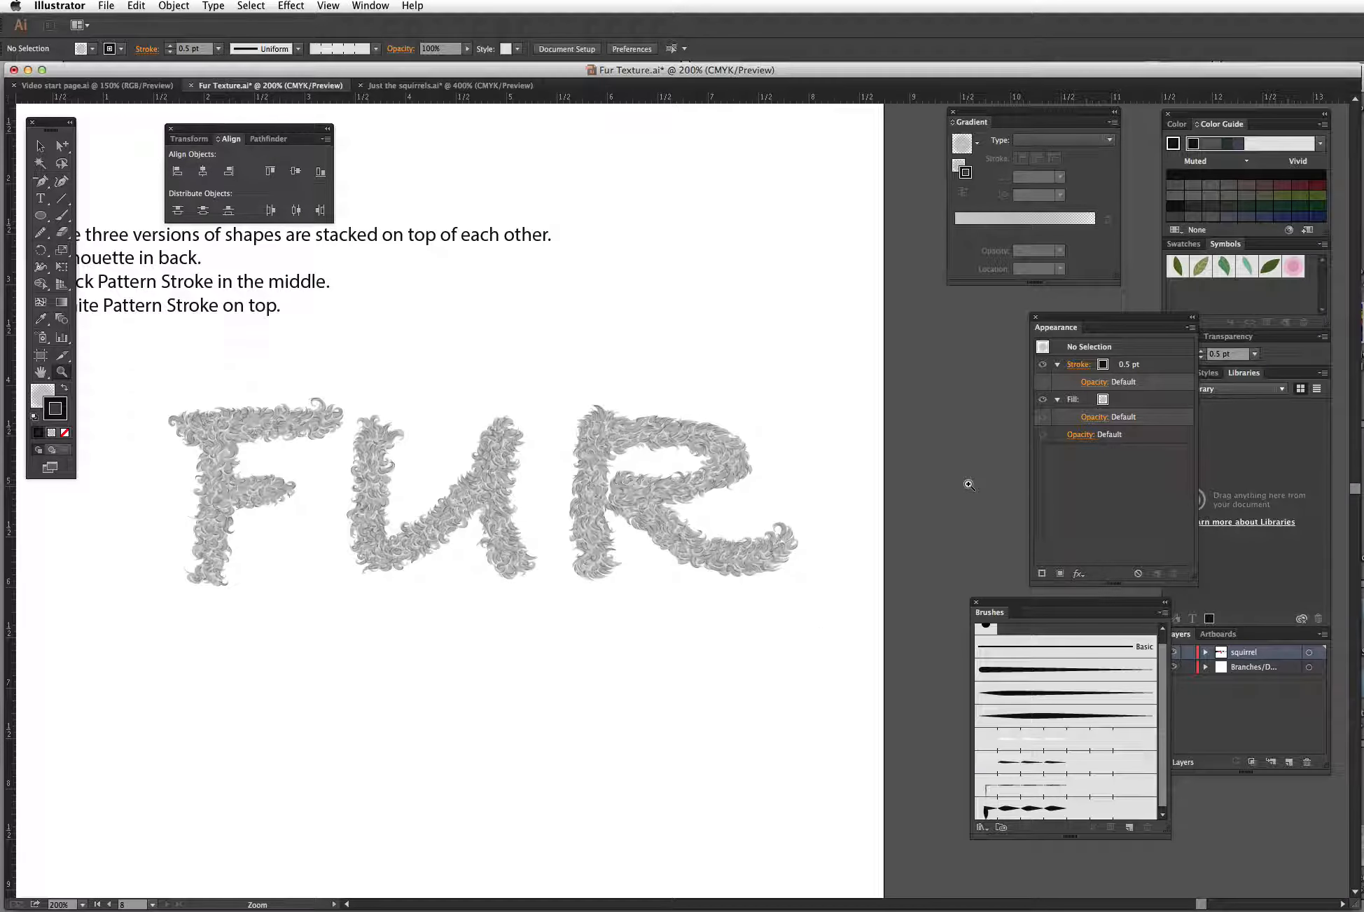
Step: Move the top white pattern-stroke fur group about 2.17 in straight down out of the stacked lettering
left_click(40, 146)
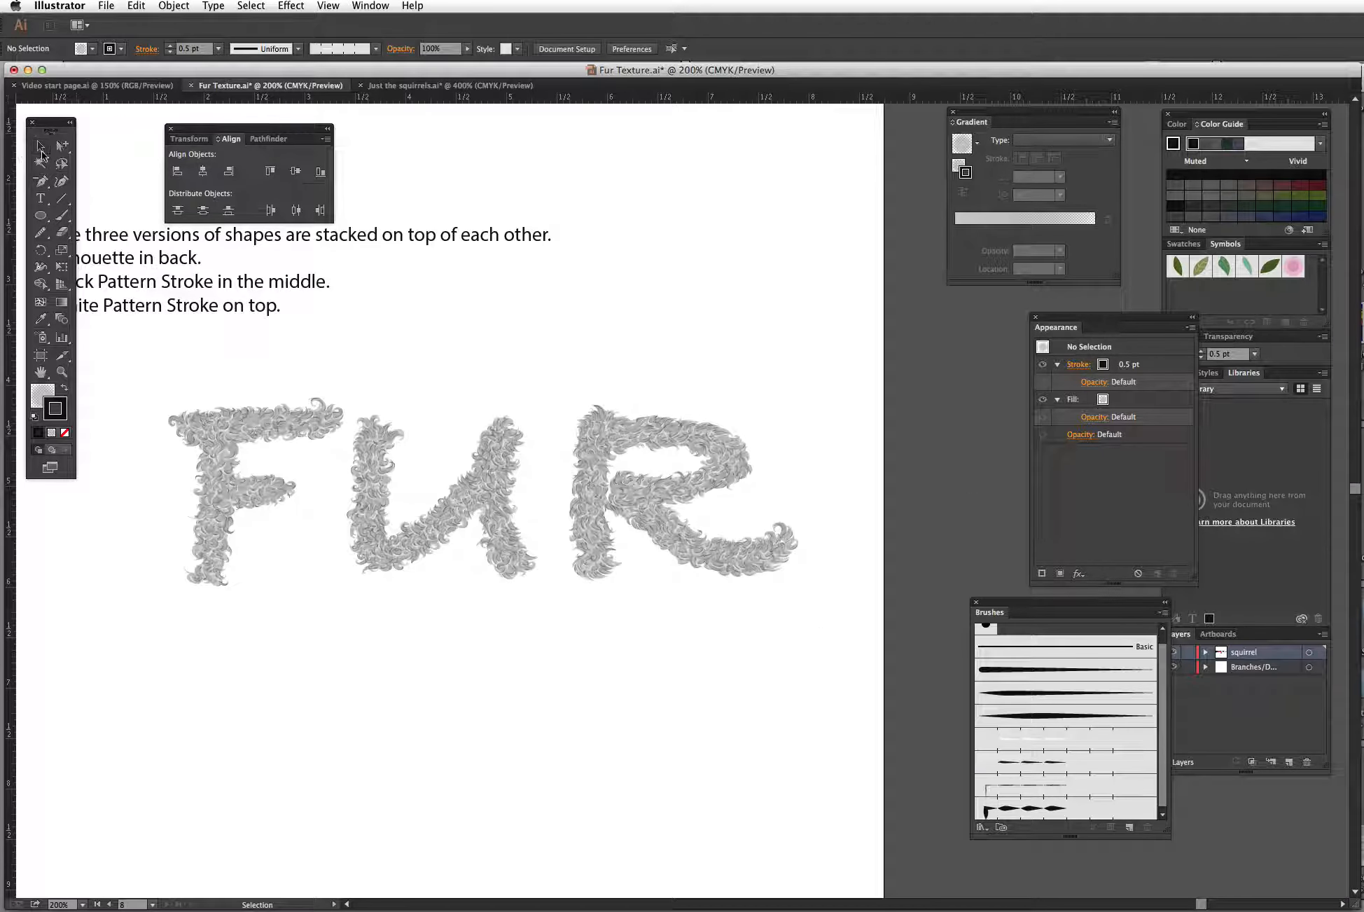
left_click(453, 524)
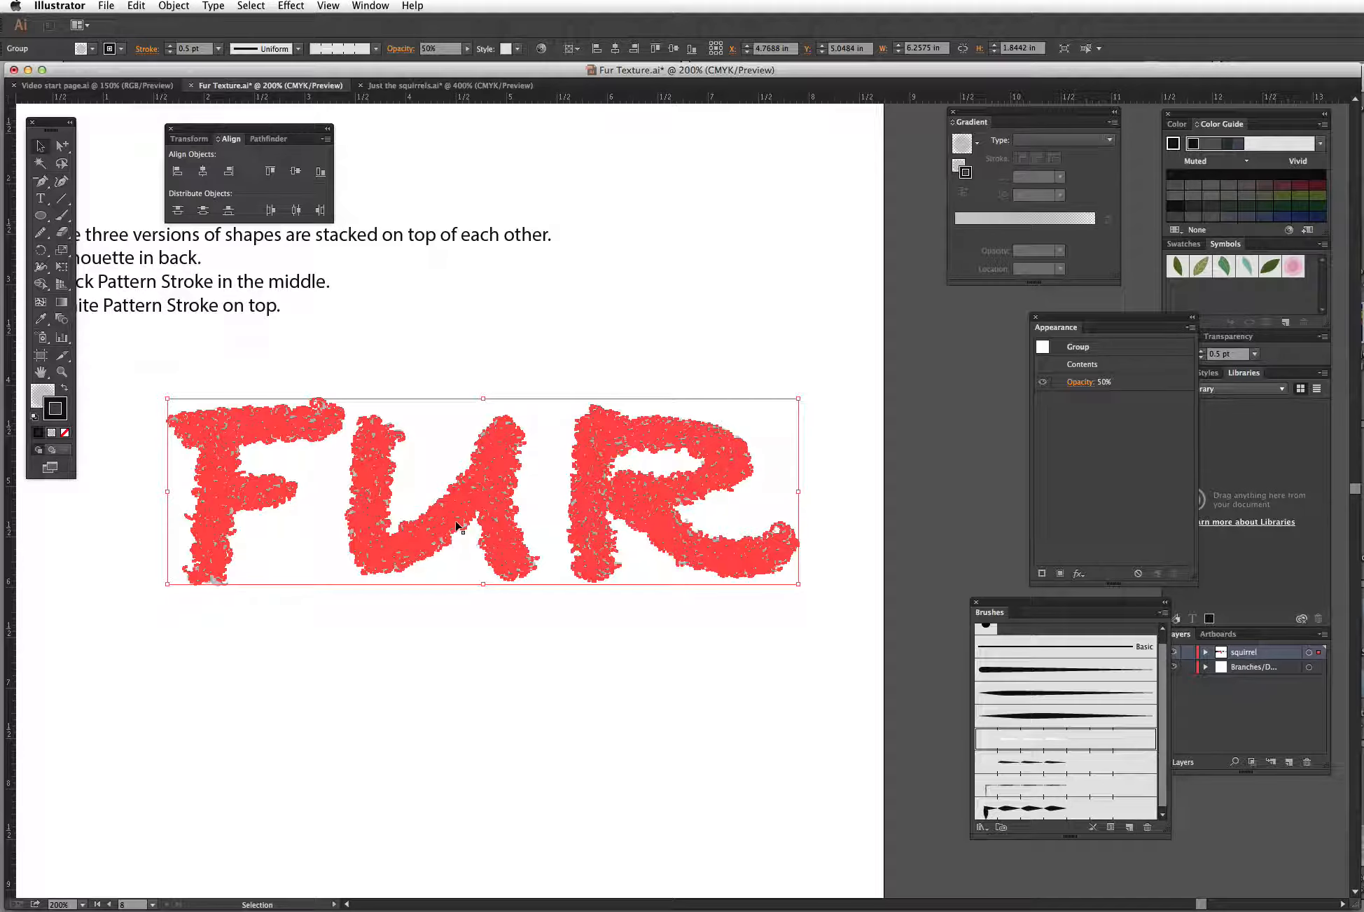
left_click_drag(455, 527, 456, 750)
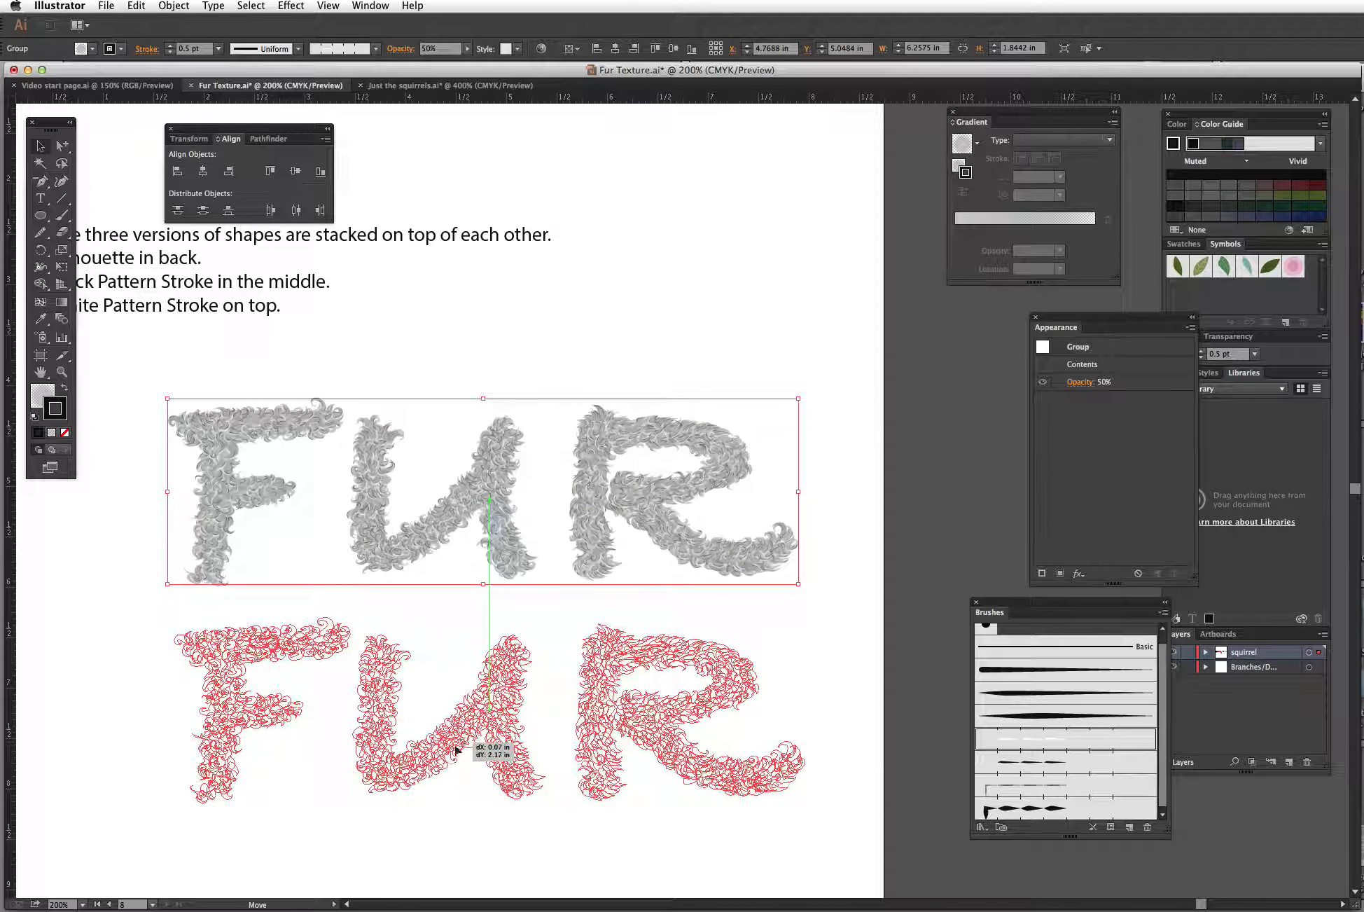
left_click_drag(458, 827, 458, 827)
left_click(459, 826)
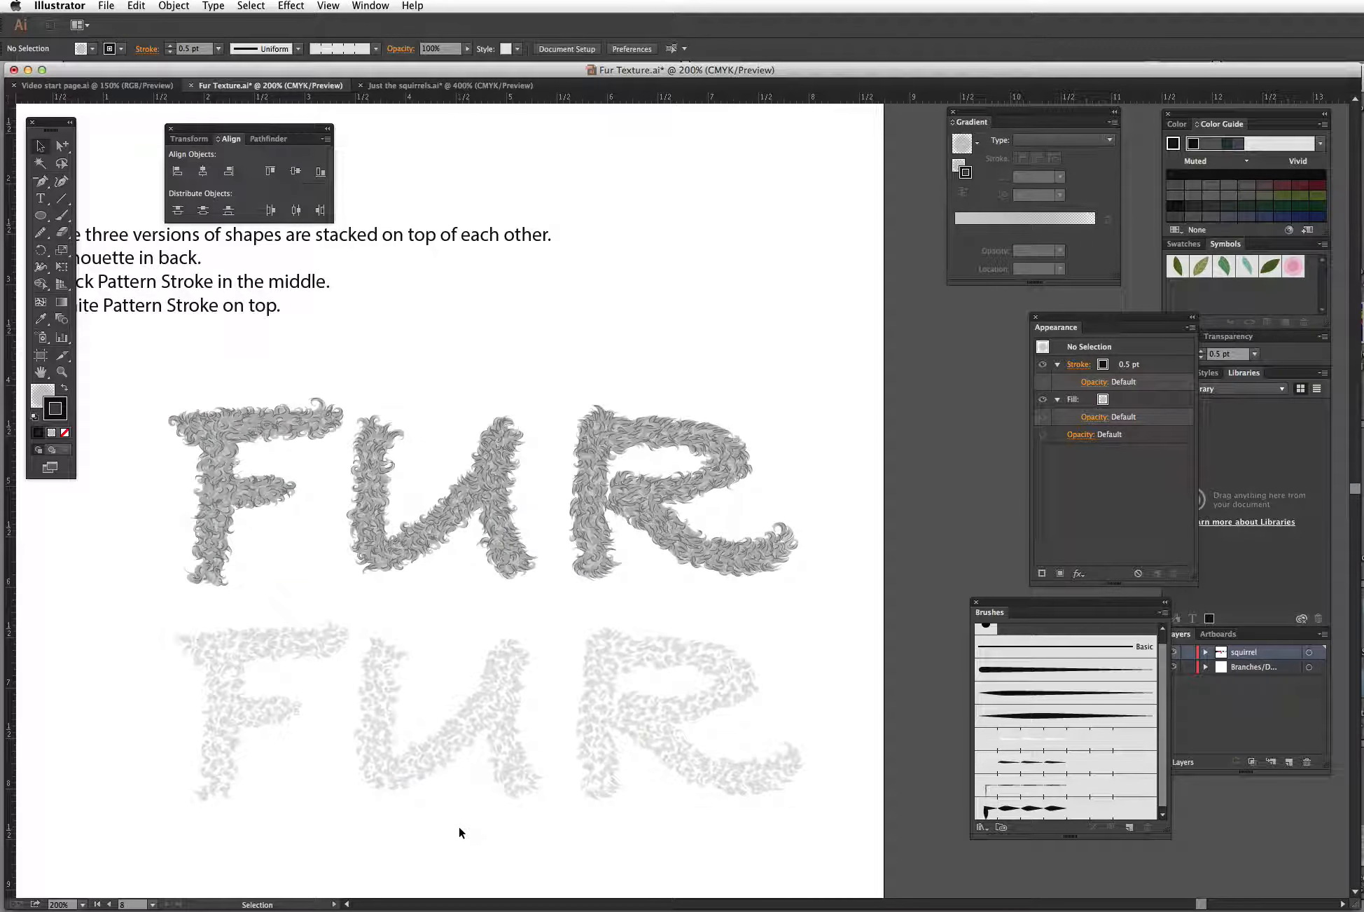
Step: Move the black pattern-stroke fur group up and to the right, leaving the gray silhouette lettering exposed
left_click(450, 524)
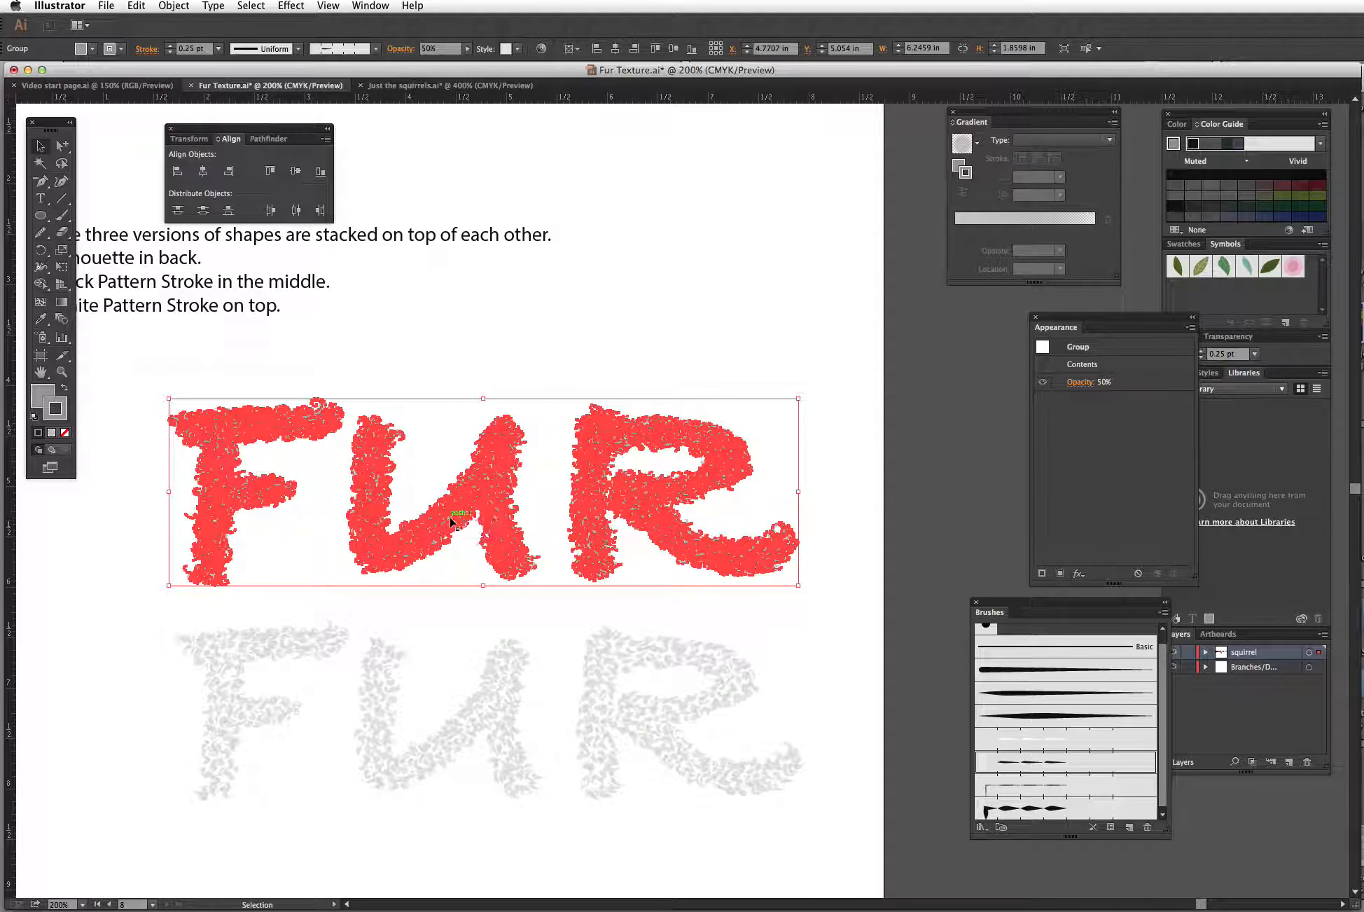
left_click_drag(491, 492, 625, 261)
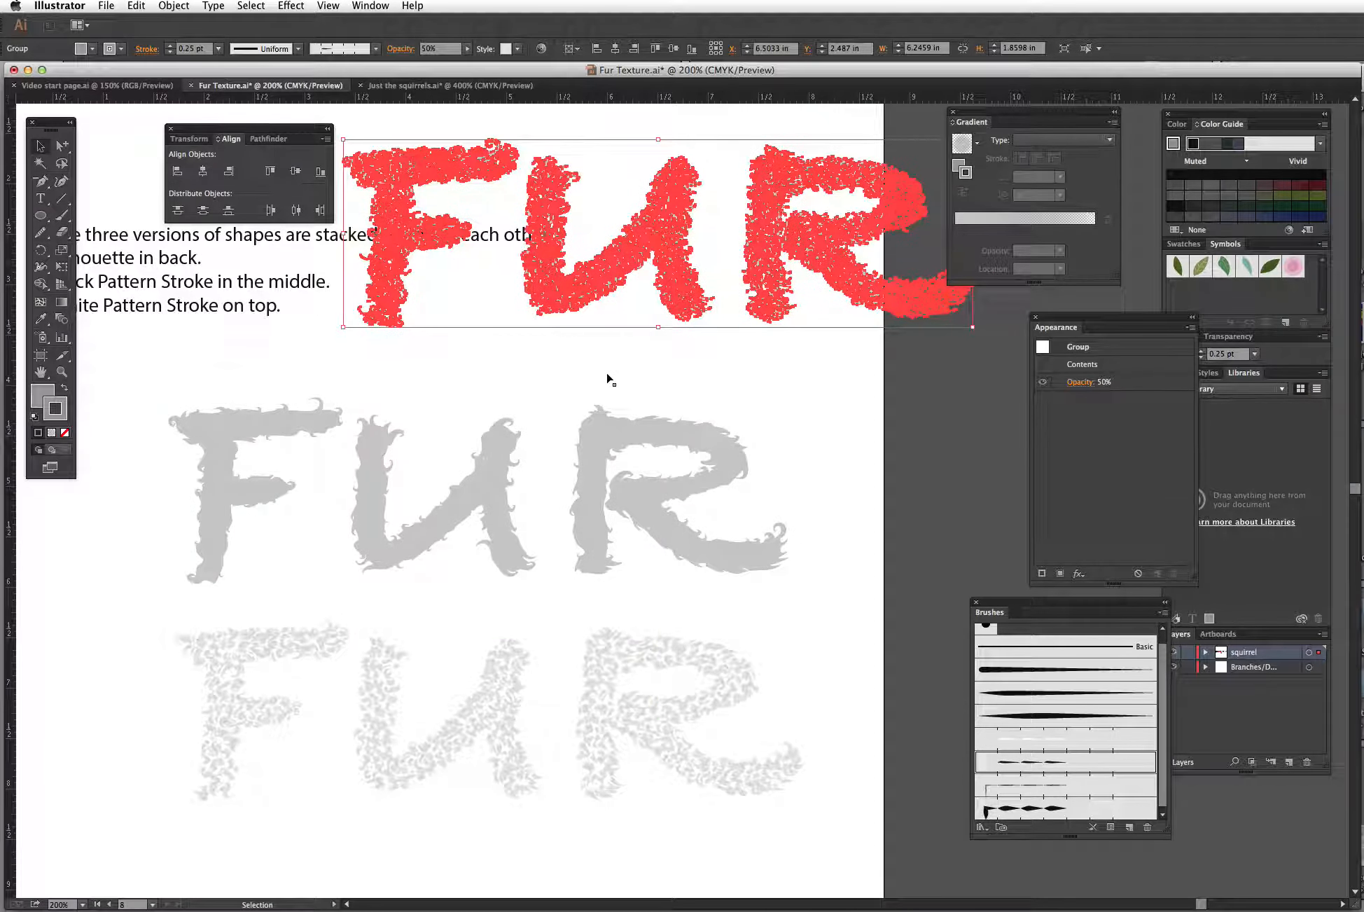
left_click(608, 372)
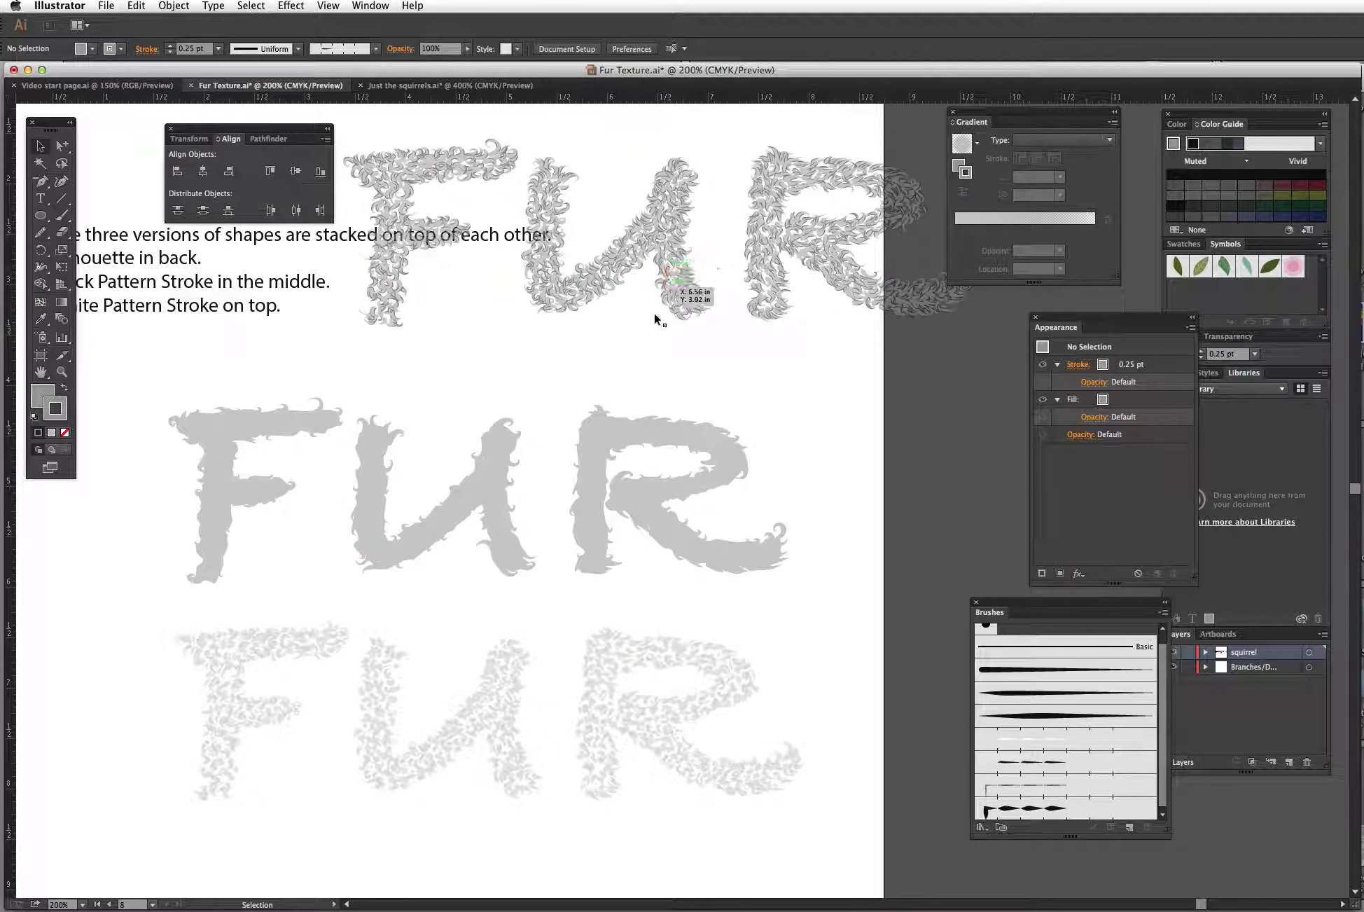
left_click(598, 437)
left_click(515, 620)
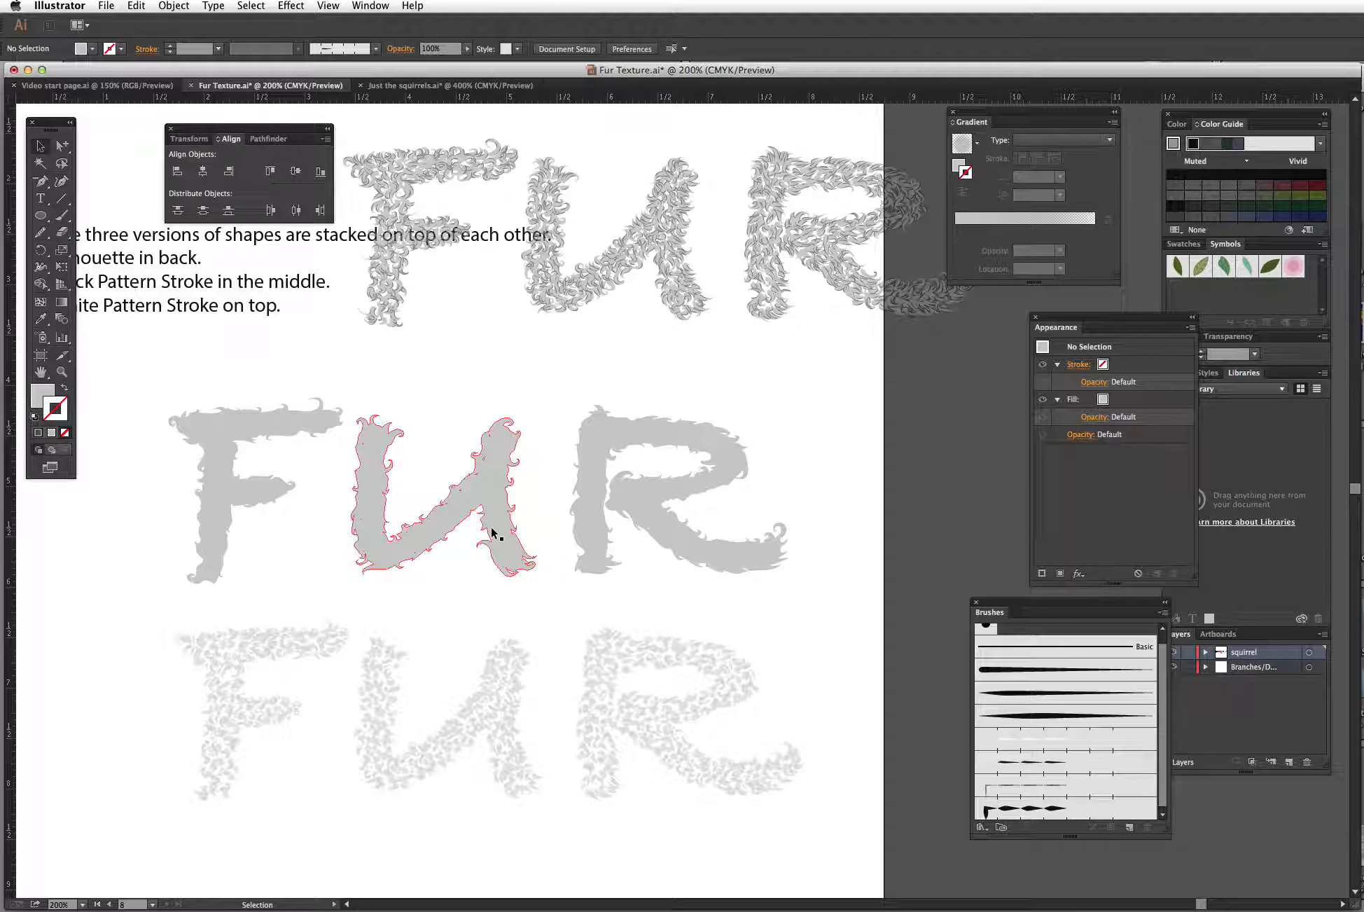
Step: Zoom out over all artboards and switch to the Video start page document
key("ctrl+minus")
key("ctrl+minus")
key("ctrl+minus")
key("ctrl+minus")
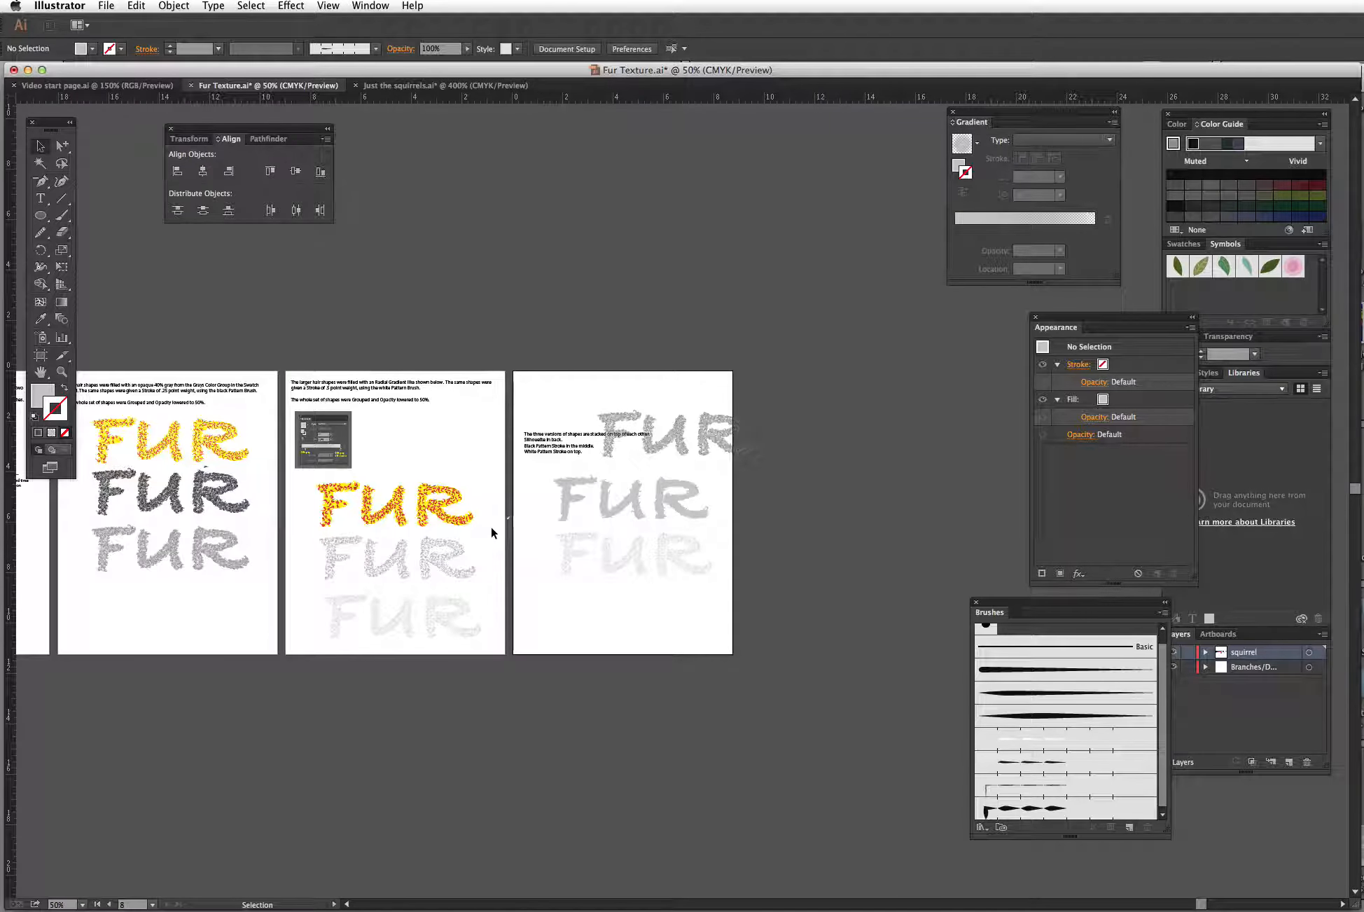
left_click(81, 86)
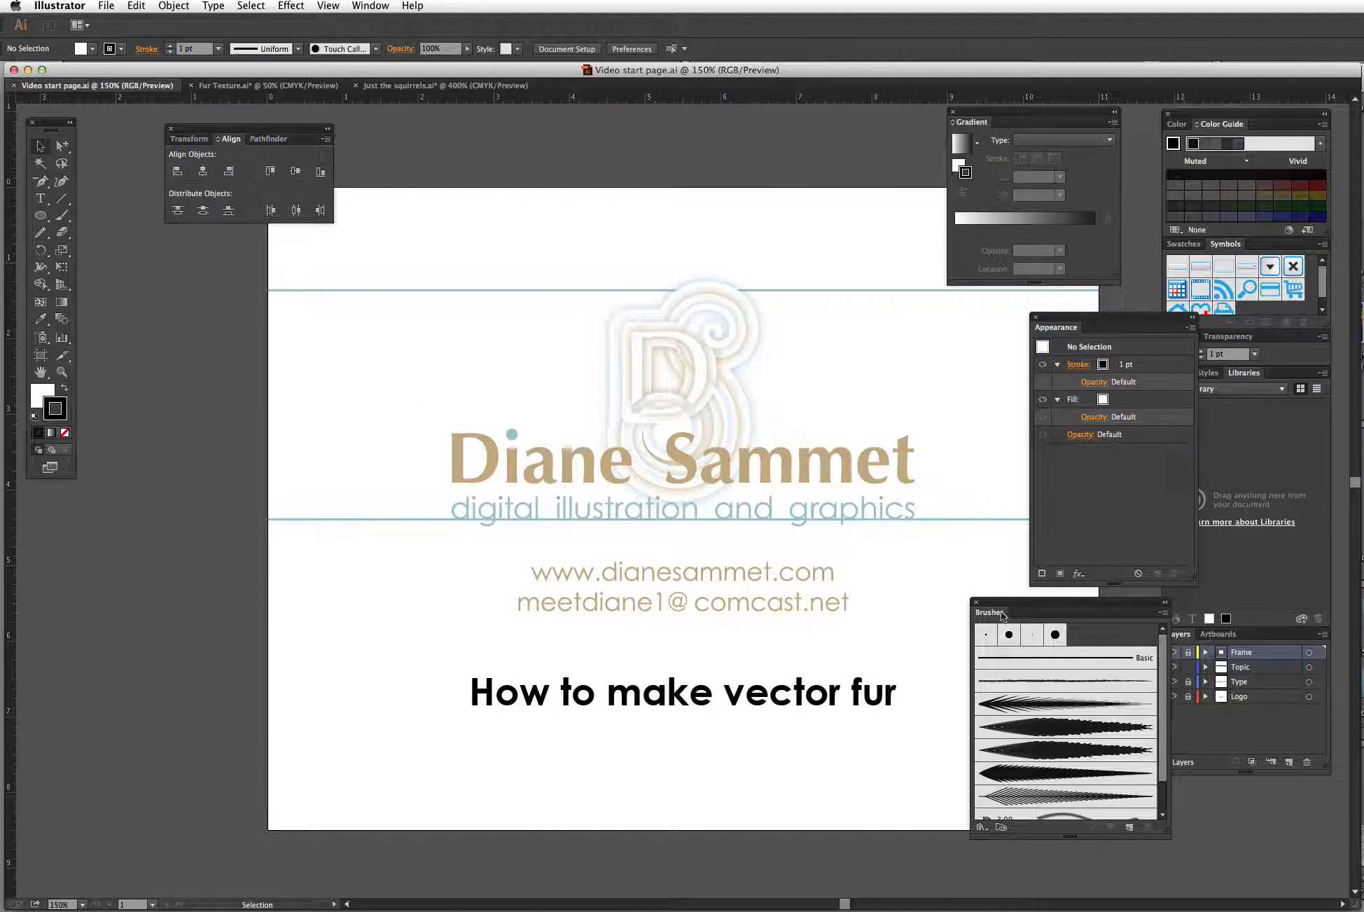
left_click_drag(915, 660, 774, 642)
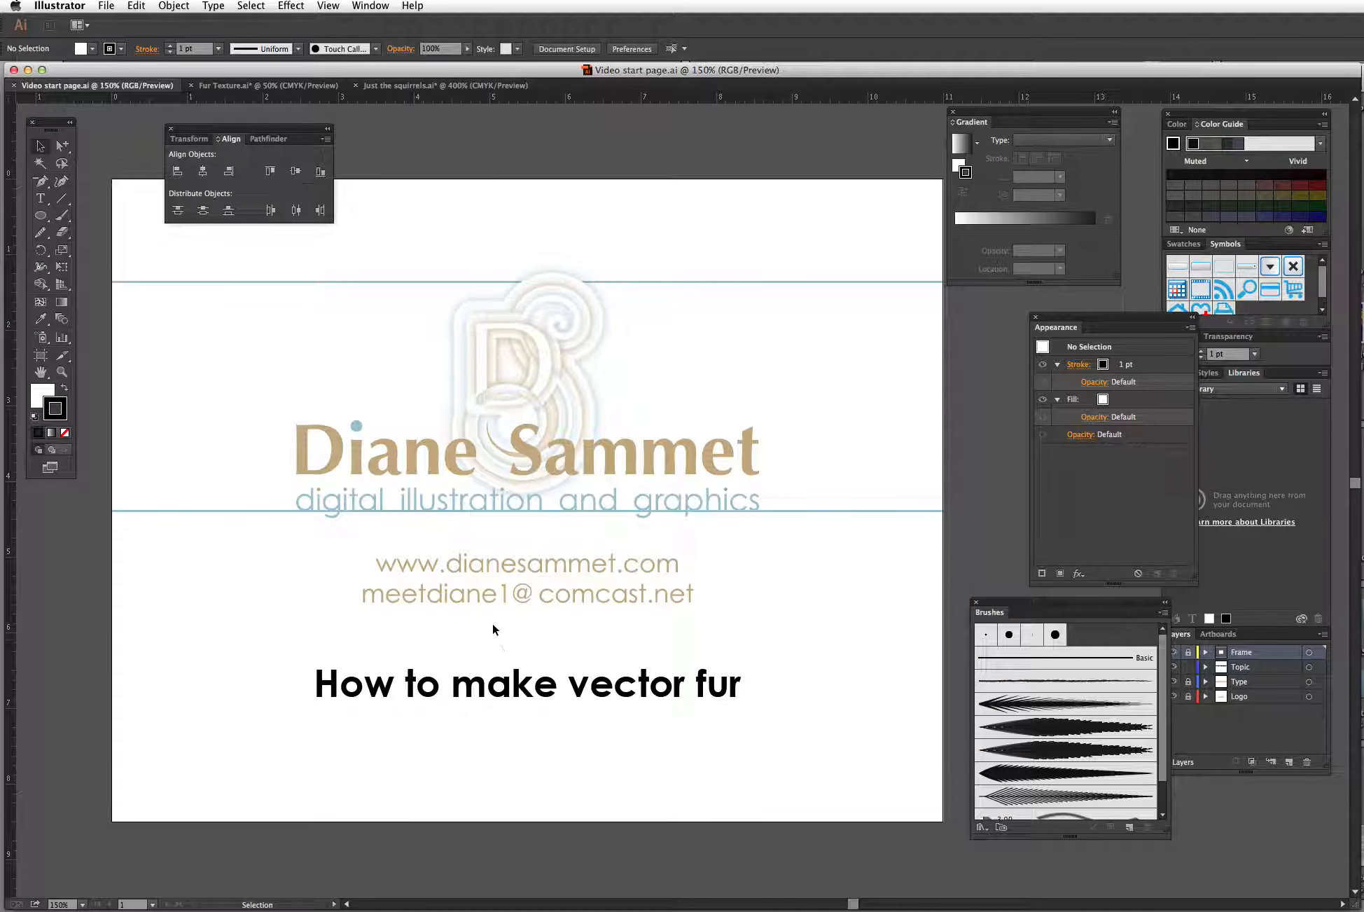